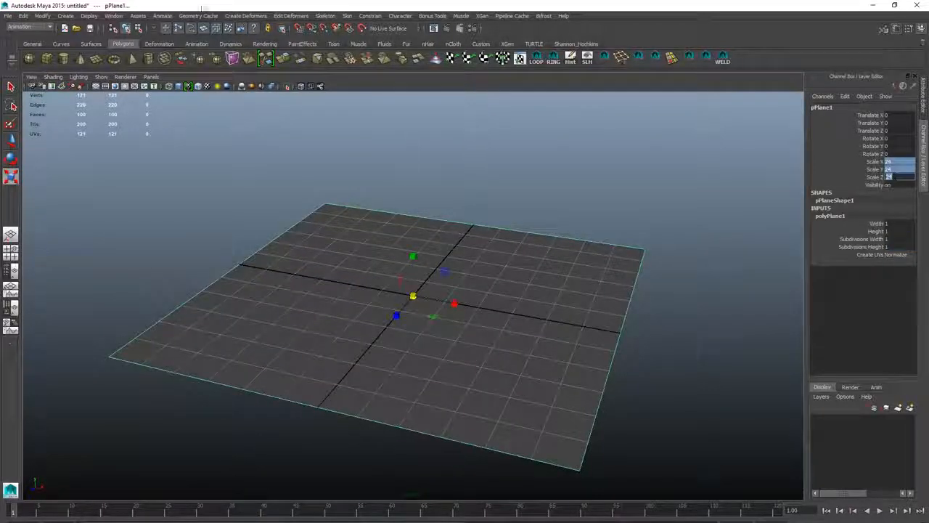
- Raise a central edge of the subdivided plane to begin bending the terrain surface
{"action": "left_click", "coordinate": [96, 85]}
{"action": "left_click_drag", "start_coordinate": [243, 207], "coordinate": [288, 184], "text": "alt"}
{"action": "key", "text": "q"}
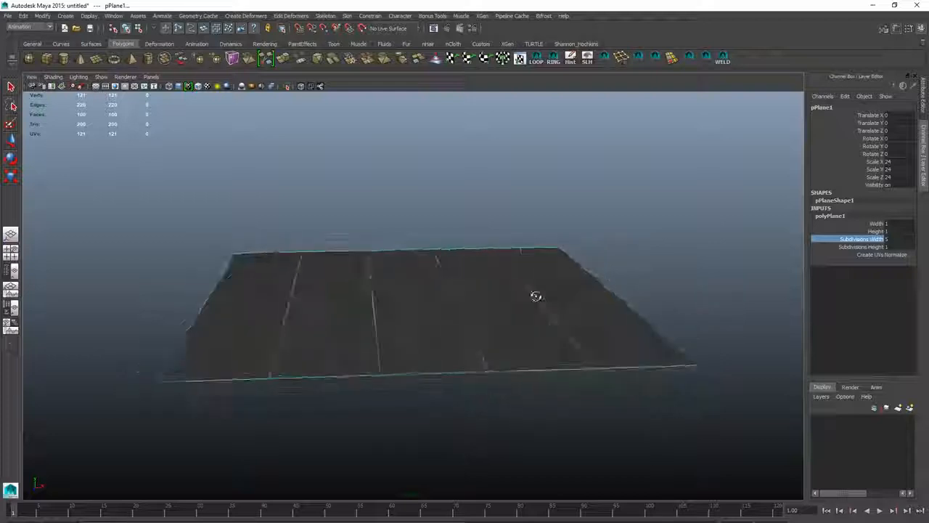
{"action": "key", "text": "F10"}
{"action": "left_click", "coordinate": [415, 305]}
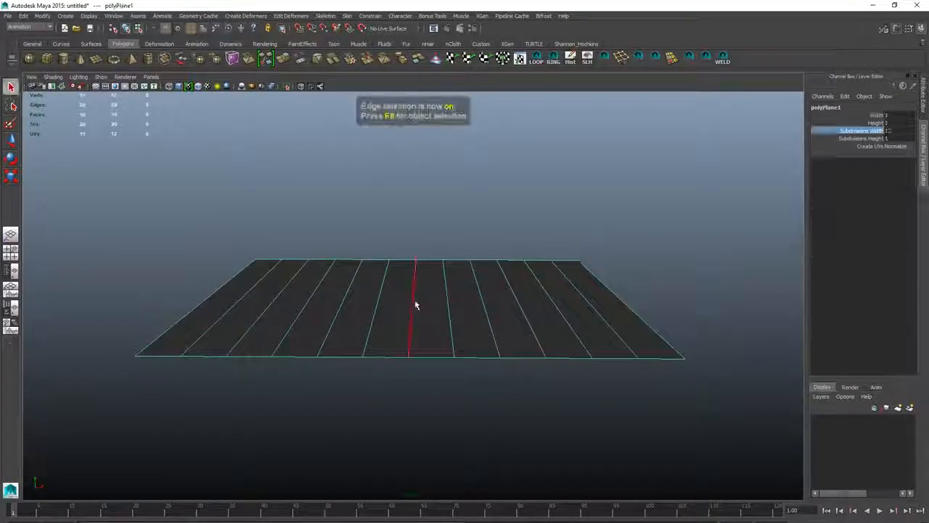
{"action": "left_click_drag", "start_coordinate": [414, 305], "coordinate": [501, 285], "text": "alt"}
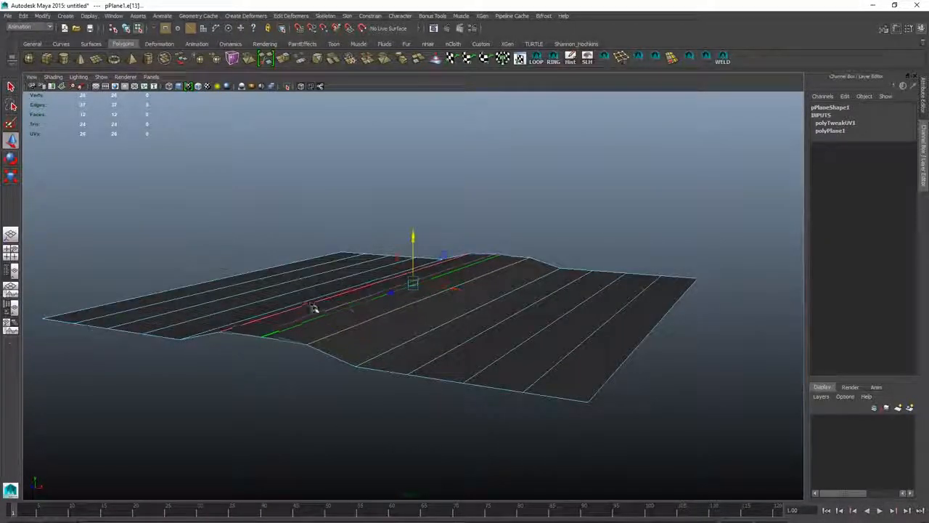
- Move several more edges of the plane up and down to make the surface wavy
{"action": "left_click_drag", "start_coordinate": [313, 308], "coordinate": [367, 320], "text": "alt"}
{"action": "left_click", "coordinate": [652, 290]}
{"action": "left_click_drag", "start_coordinate": [352, 275], "coordinate": [353, 284], "text": "alt"}
{"action": "left_click", "coordinate": [252, 297]}
{"action": "key", "text": "F11"}
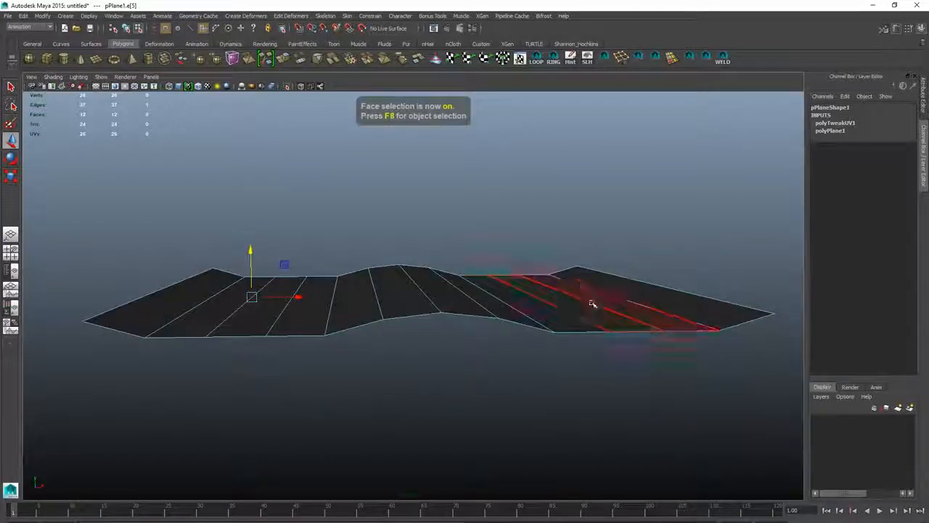
{"action": "left_click", "coordinate": [285, 282], "text": "shift"}
{"action": "left_click_drag", "start_coordinate": [411, 249], "coordinate": [411, 256]}
{"action": "key", "text": "F8"}
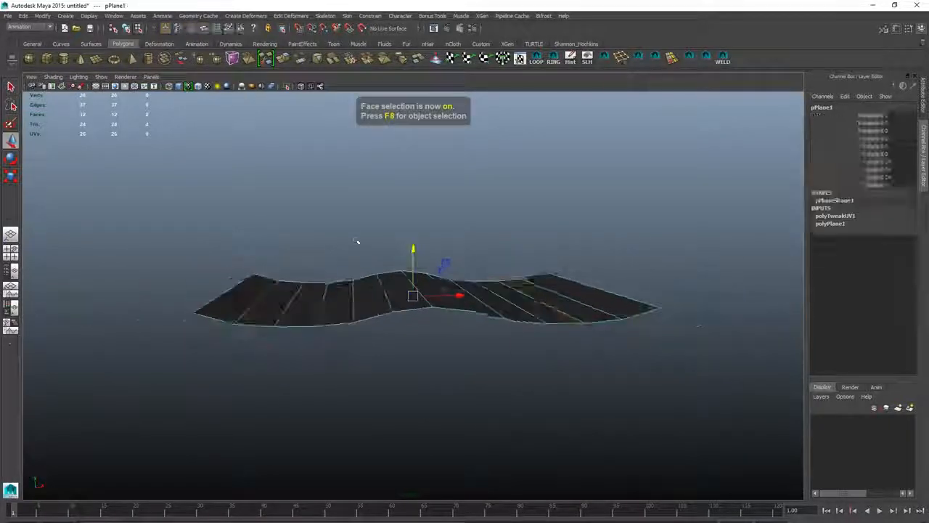
- Select strips of faces on both sides of the plane and scale them
{"action": "left_click", "coordinate": [357, 241]}
{"action": "left_click_drag", "start_coordinate": [450, 297], "coordinate": [564, 322], "text": "alt"}
{"action": "left_click", "coordinate": [566, 320]}
{"action": "key", "text": "F11"}
{"action": "left_click", "coordinate": [609, 314]}
{"action": "left_click", "coordinate": [573, 315], "text": "shift"}
{"action": "left_click", "coordinate": [524, 309], "text": "shift"}
{"action": "left_click_drag", "start_coordinate": [276, 306], "coordinate": [318, 309], "text": "alt"}
{"action": "left_click", "coordinate": [317, 309], "text": "shift"}
{"action": "left_click", "coordinate": [281, 310], "text": "shift"}
{"action": "left_click", "coordinate": [236, 310], "text": "shift"}
{"action": "key", "text": "r"}
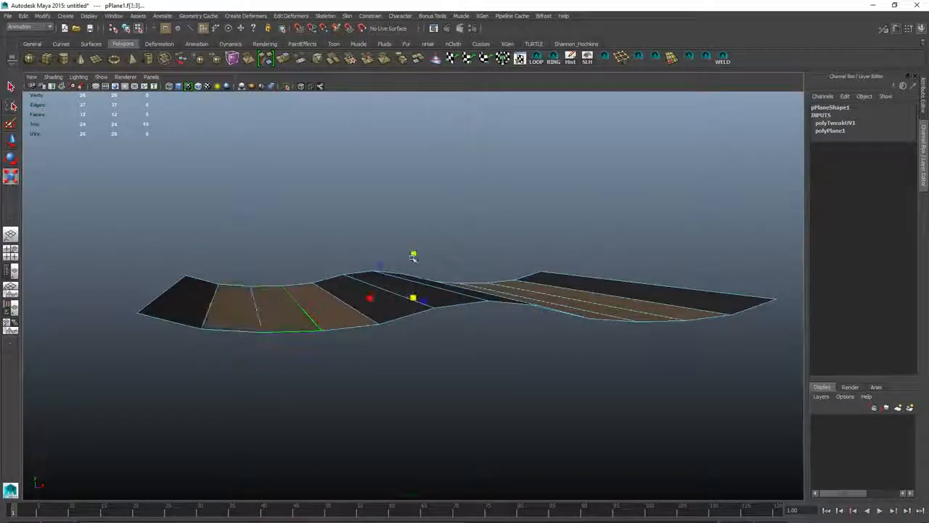
- Select the middle faces of the plane and move them to shape a ridge
{"action": "key", "text": "F8"}
{"action": "left_click", "coordinate": [400, 244]}
{"action": "left_click_drag", "start_coordinate": [400, 245], "coordinate": [436, 251], "text": "alt"}
{"action": "left_click", "coordinate": [518, 316]}
{"action": "key", "text": "F11"}
{"action": "left_click", "coordinate": [398, 294]}
{"action": "left_click", "coordinate": [446, 292], "text": "shift"}
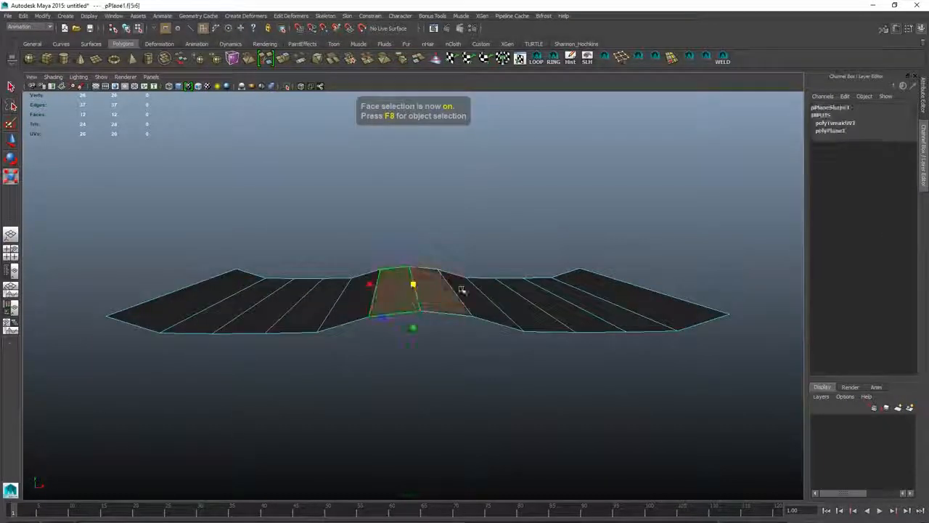
{"action": "key", "text": "w"}
{"action": "key", "text": "F8"}
{"action": "left_click", "coordinate": [348, 240]}
{"action": "left_click", "coordinate": [436, 312]}
{"action": "left_click_drag", "start_coordinate": [348, 240], "coordinate": [443, 312], "text": "alt"}
{"action": "middle_click_drag", "start_coordinate": [376, 383], "coordinate": [291, 427]}
{"action": "left_click_drag", "start_coordinate": [290, 427], "coordinate": [326, 393], "text": "alt"}
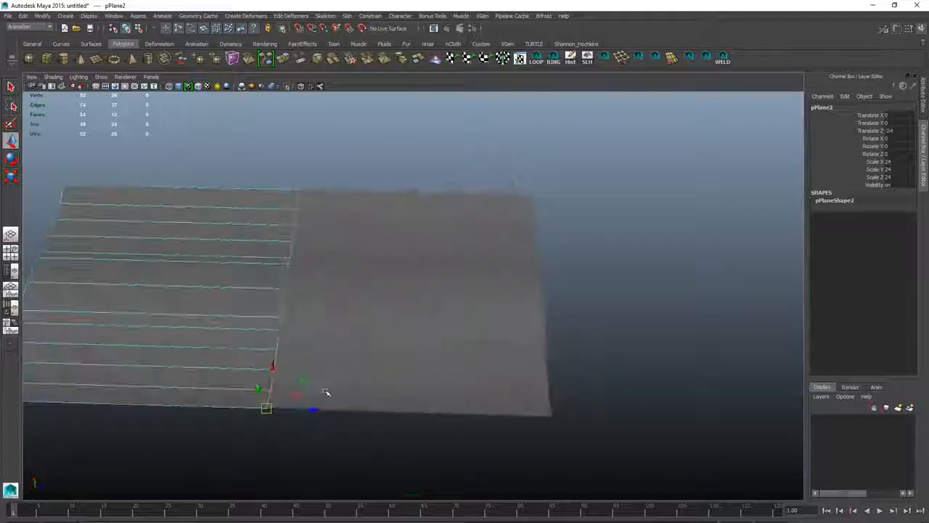
{"action": "right_click_drag", "start_coordinate": [326, 392], "coordinate": [149, 355], "text": "alt"}
{"action": "key", "text": "ctrl+d"}
{"action": "left_click_drag", "start_coordinate": [436, 312], "coordinate": [415, 264], "text": "alt"}
{"action": "key", "text": "q"}
{"action": "left_click", "coordinate": [247, 250]}
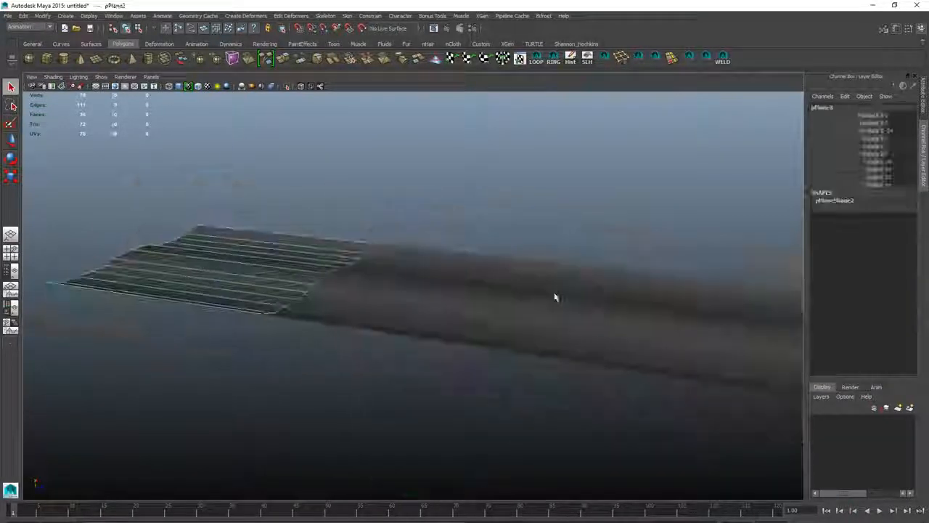
{"action": "left_click_drag", "start_coordinate": [554, 295], "coordinate": [436, 348], "text": "alt"}
{"action": "left_click", "coordinate": [436, 294]}
{"action": "left_click", "coordinate": [245, 284], "text": "shift"}
{"action": "left_click", "coordinate": [622, 288], "text": "shift"}
{"action": "key", "text": "ctrl+z"}
{"action": "key", "text": "ctrl+z"}
{"action": "key", "text": "ctrl+z"}
{"action": "key", "text": "ctrl+z"}
{"action": "key", "text": "ctrl+z"}
{"action": "key", "text": "ctrl+z"}
{"action": "key", "text": "ctrl+z"}
{"action": "key", "text": "ctrl+z"}
- Insert edge loops across the plane's strips to add cross divisions
{"action": "left_click_drag", "start_coordinate": [428, 295], "coordinate": [396, 254], "text": "alt"}
{"action": "right_click_drag", "start_coordinate": [396, 254], "coordinate": [434, 298], "text": "alt"}
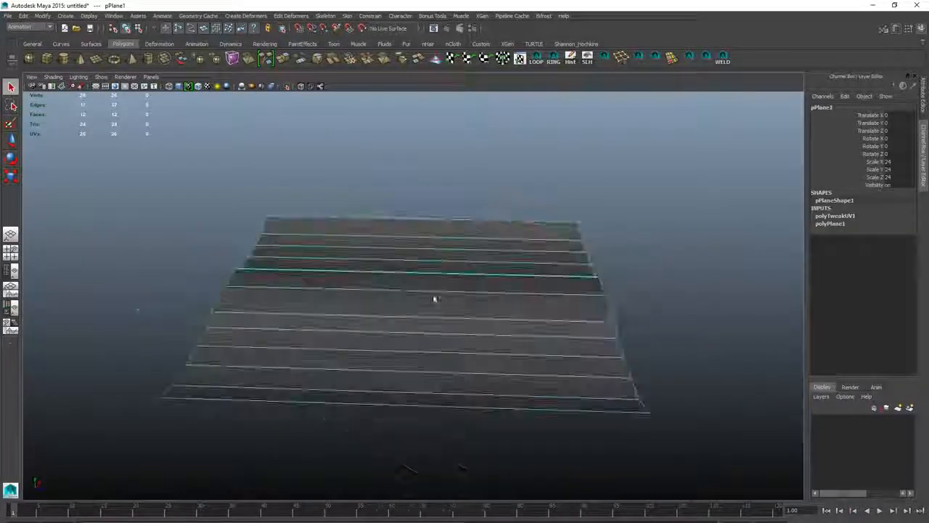
{"action": "key", "text": "g"}
{"action": "left_click", "coordinate": [390, 291]}
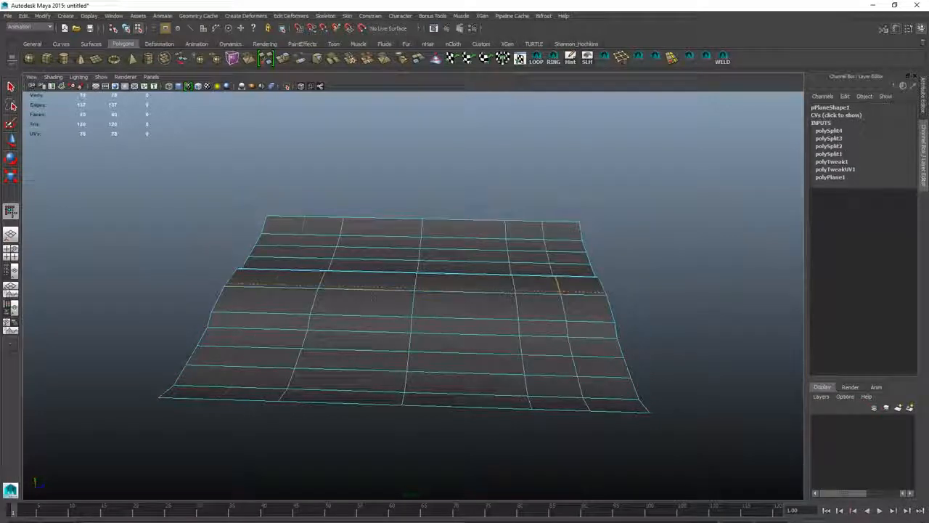
{"action": "left_click", "coordinate": [464, 294]}
{"action": "left_click_drag", "start_coordinate": [413, 262], "coordinate": [446, 284], "text": "alt"}
- Select individual terrain faces and move them to create bumps across the surface
{"action": "key", "text": "F11"}
{"action": "left_click", "coordinate": [446, 284]}
{"action": "left_click_drag", "start_coordinate": [509, 392], "coordinate": [355, 319], "text": "alt"}
{"action": "key", "text": "w"}
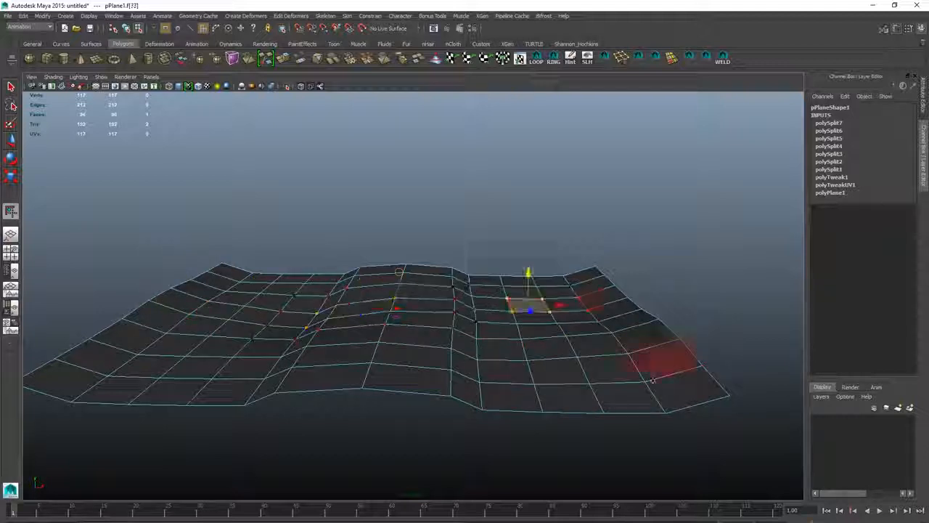
{"action": "key", "text": "F8"}
{"action": "left_click", "coordinate": [715, 352]}
{"action": "left_click_drag", "start_coordinate": [714, 352], "coordinate": [460, 283], "text": "alt"}
{"action": "left_click", "coordinate": [461, 284]}
{"action": "key", "text": "F11"}
{"action": "left_click", "coordinate": [325, 348]}
{"action": "left_click_drag", "start_coordinate": [358, 351], "coordinate": [366, 351]}
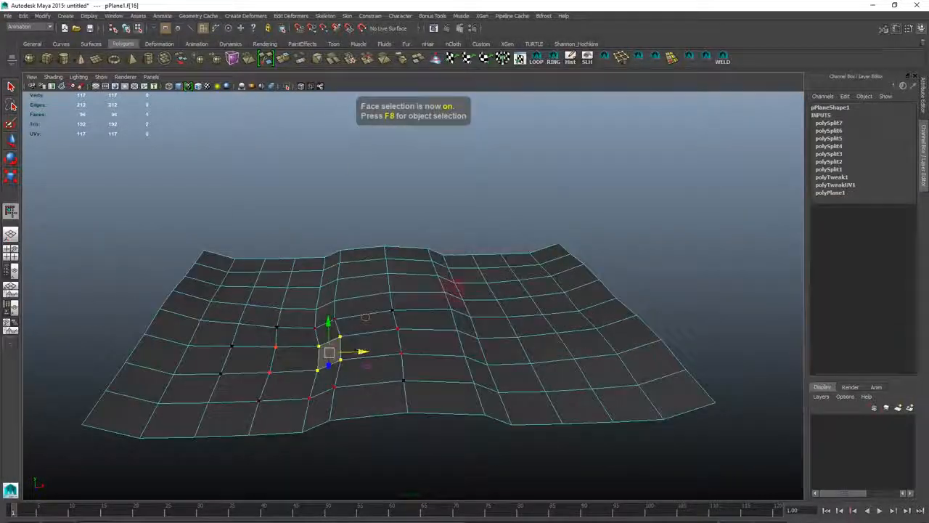
- Duplicate the terrain plane, move the copy into place and delete the extra duplicate
{"action": "key", "text": "F8"}
{"action": "left_click", "coordinate": [624, 247]}
{"action": "right_click_drag", "start_coordinate": [624, 247], "coordinate": [347, 311], "text": "alt"}
{"action": "left_click", "coordinate": [347, 312]}
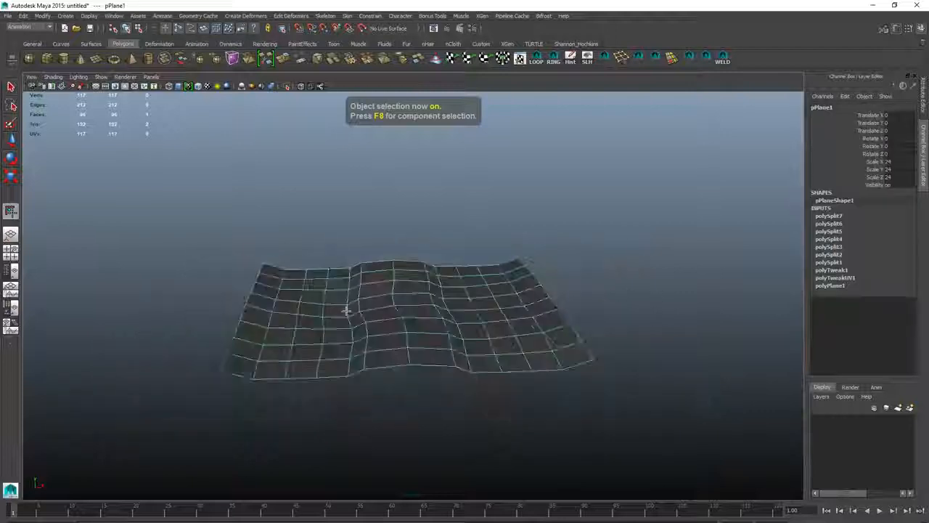
{"action": "left_click_drag", "start_coordinate": [347, 312], "coordinate": [406, 341], "text": "alt"}
{"action": "key", "text": "w"}
{"action": "key", "text": "ctrl+d"}
{"action": "left_click_drag", "start_coordinate": [328, 359], "coordinate": [373, 162], "text": "alt"}
{"action": "key", "text": "q"}
{"action": "left_click", "coordinate": [373, 162]}
{"action": "key", "text": "ctrl+d"}
{"action": "left_click", "coordinate": [477, 328]}
{"action": "key", "text": "Delete"}
- Create a polygon cube and set its scale to 24 on all three axes
{"action": "left_click_drag", "start_coordinate": [404, 209], "coordinate": [451, 330], "text": "alt"}
{"action": "left_click", "coordinate": [46, 58]}
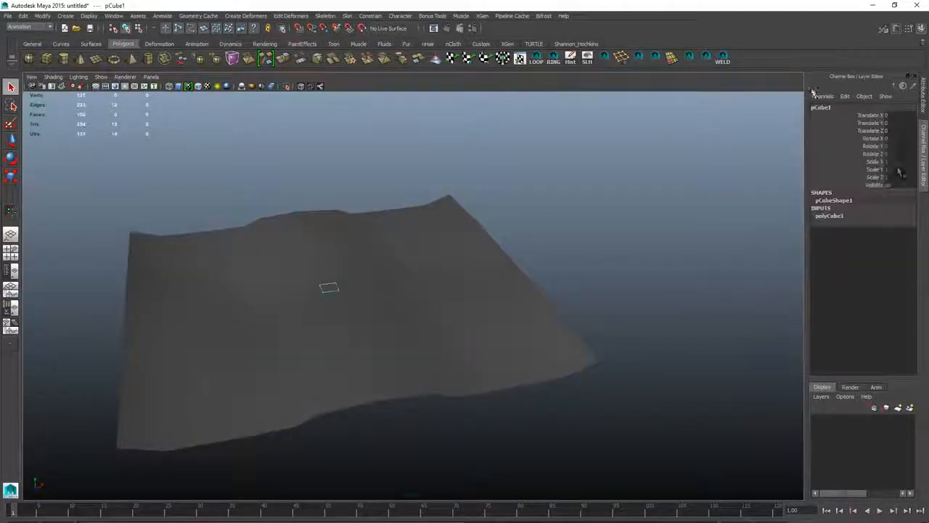
{"action": "key", "text": "Return"}
{"action": "right_click_drag", "start_coordinate": [596, 206], "coordinate": [385, 255], "text": "alt"}
{"action": "key", "text": "r"}
{"action": "left_click_drag", "start_coordinate": [390, 296], "coordinate": [356, 296]}
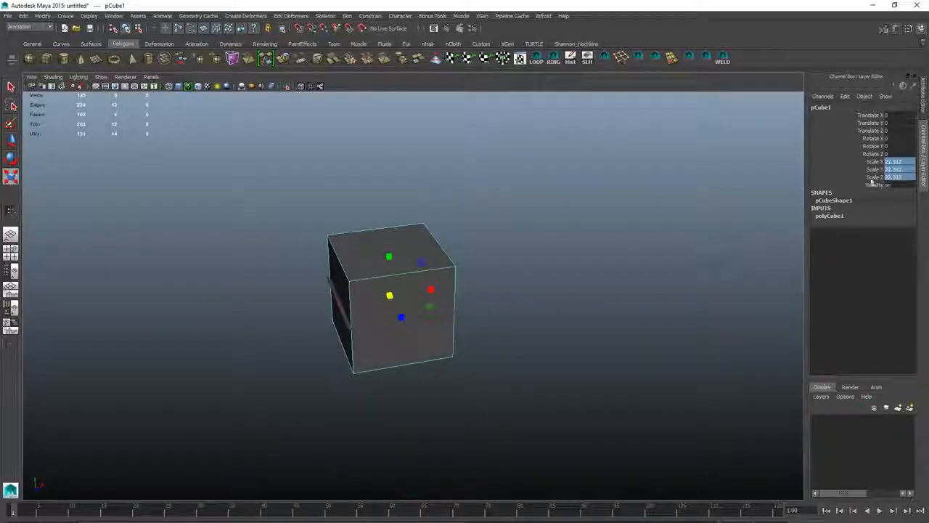
{"action": "type", "text": "24"}
{"action": "key", "text": "Return"}
- Move the cube along X so it sits beside the terrain
{"action": "left_click_drag", "start_coordinate": [523, 273], "coordinate": [483, 250], "text": "alt"}
{"action": "key", "text": "w"}
{"action": "left_click_drag", "start_coordinate": [458, 295], "coordinate": [647, 295]}
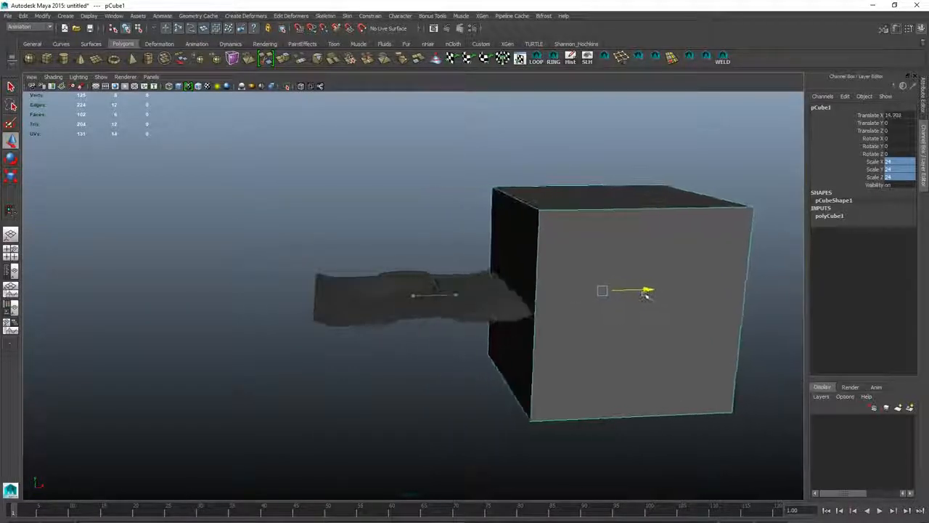
{"action": "left_click_drag", "start_coordinate": [529, 334], "coordinate": [474, 277], "text": "alt"}
- Delete the cube's unneeded faces, leaving the top and one side wall
{"action": "key", "text": "F11"}
{"action": "left_click", "coordinate": [472, 413]}
{"action": "left_click_drag", "start_coordinate": [472, 414], "coordinate": [537, 443], "text": "alt"}
{"action": "left_click_drag", "start_coordinate": [463, 353], "coordinate": [378, 276]}
{"action": "left_click", "coordinate": [607, 280]}
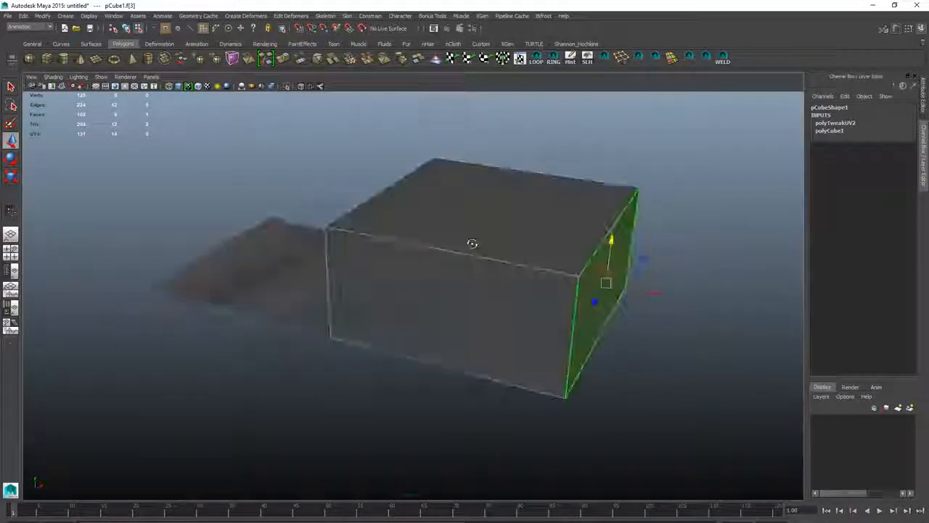
{"action": "left_click_drag", "start_coordinate": [472, 245], "coordinate": [581, 239], "text": "alt"}
{"action": "left_click_drag", "start_coordinate": [631, 241], "coordinate": [588, 243]}
{"action": "left_click_drag", "start_coordinate": [291, 236], "coordinate": [430, 204], "text": "alt"}
{"action": "left_click", "coordinate": [305, 251]}
{"action": "key", "text": "Delete"}
{"action": "left_click_drag", "start_coordinate": [290, 279], "coordinate": [339, 330], "text": "alt"}
{"action": "left_click", "coordinate": [341, 334]}
{"action": "key", "text": "Delete"}
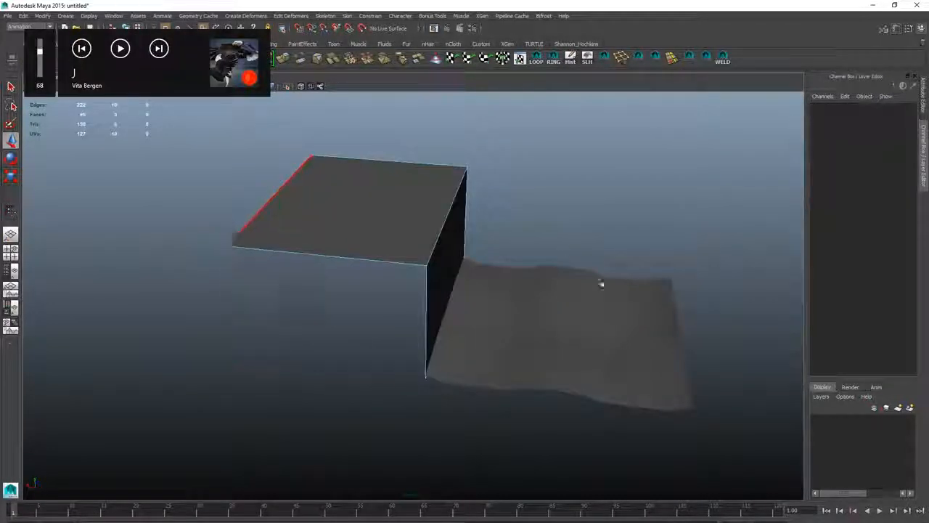
- Stretch the cube's top face outward to widen the cliff top
{"action": "left_click_drag", "start_coordinate": [602, 284], "coordinate": [429, 244], "text": "alt"}
{"action": "left_click", "coordinate": [476, 226]}
{"action": "left_click_drag", "start_coordinate": [449, 188], "coordinate": [450, 245]}
{"action": "left_click_drag", "start_coordinate": [489, 284], "coordinate": [499, 283]}
{"action": "scroll", "coordinate": [457, 317], "scroll_direction": "up", "scroll_amount": 4}
{"action": "left_click_drag", "start_coordinate": [457, 317], "coordinate": [460, 231], "text": "alt"}
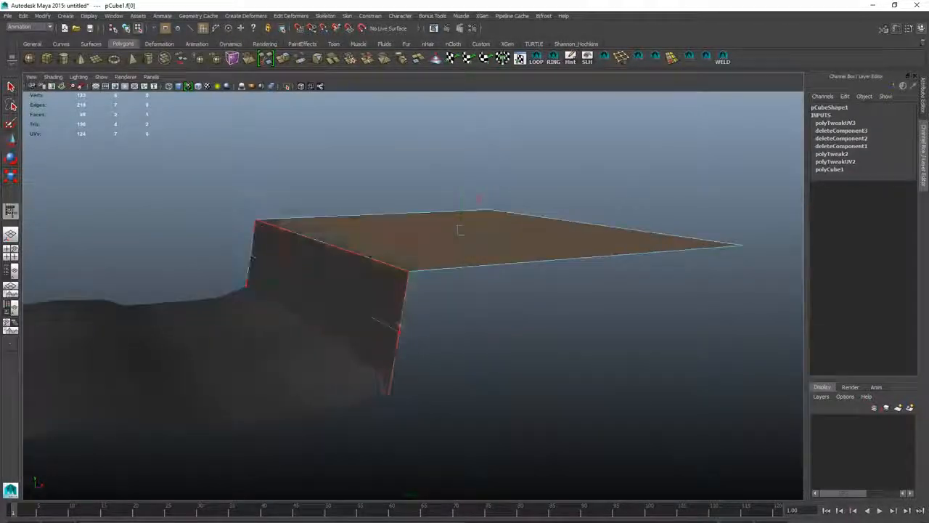
- Insert an edge loop near the cliff's top edge to bevel the rim
{"action": "left_click", "coordinate": [398, 332]}
{"action": "left_click", "coordinate": [350, 306]}
{"action": "left_click_drag", "start_coordinate": [404, 252], "coordinate": [340, 249], "text": "alt"}
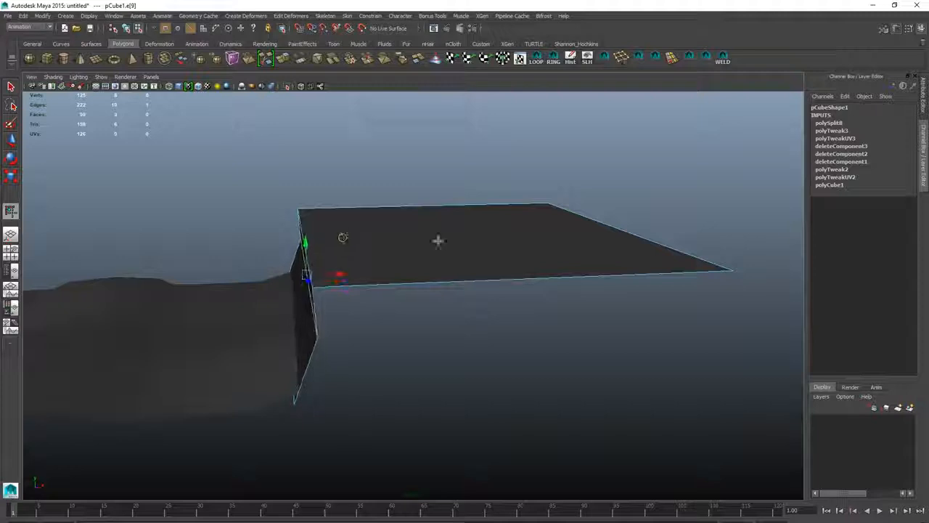
{"action": "left_click", "coordinate": [626, 230]}
{"action": "left_click_drag", "start_coordinate": [620, 198], "coordinate": [620, 179]}
{"action": "left_click_drag", "start_coordinate": [438, 234], "coordinate": [544, 253], "text": "alt"}
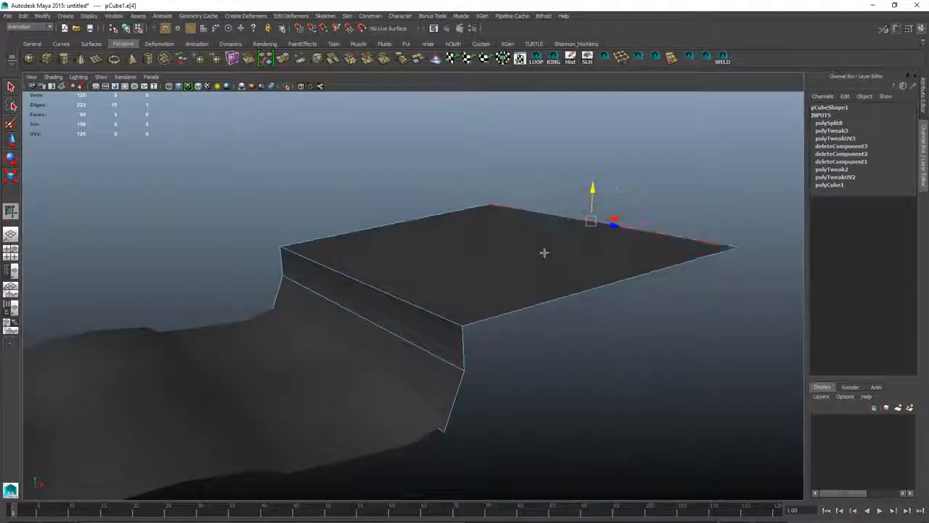
- Repeat the edge loop insertion and slide the new edges along the cliff rim
{"action": "key", "text": "g"}
{"action": "left_click", "coordinate": [475, 322]}
{"action": "left_click_drag", "start_coordinate": [451, 276], "coordinate": [424, 270], "text": "alt"}
{"action": "key", "text": "w"}
{"action": "left_click", "coordinate": [363, 264]}
{"action": "left_click_drag", "start_coordinate": [385, 243], "coordinate": [356, 251], "text": "alt"}
{"action": "key", "text": "g"}
- Add several more edge loops across the cliff top and wall to form a grid
{"action": "left_click", "coordinate": [392, 367]}
{"action": "left_click", "coordinate": [535, 351]}
{"action": "left_click", "coordinate": [600, 347]}
{"action": "left_click_drag", "start_coordinate": [509, 312], "coordinate": [653, 291], "text": "alt"}
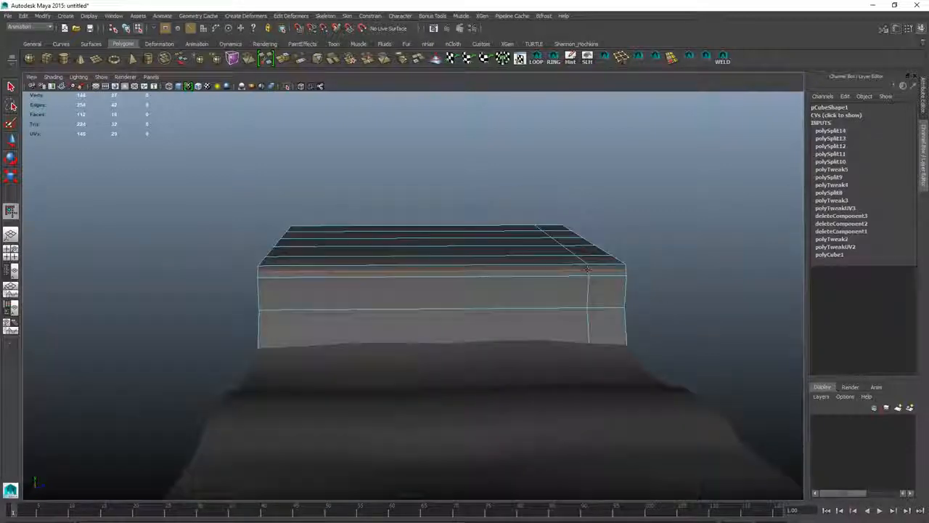
{"action": "left_click_drag", "start_coordinate": [523, 273], "coordinate": [435, 263], "text": "alt"}
{"action": "key", "text": "w"}
{"action": "key", "text": "F11"}
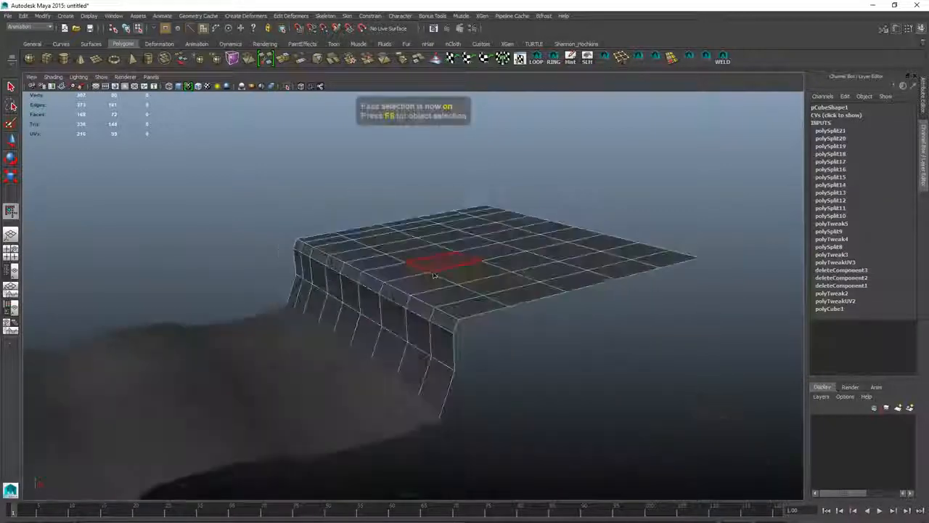
- Move a face on the cliff top to roughen the surface
{"action": "left_click", "coordinate": [369, 281]}
{"action": "left_click_drag", "start_coordinate": [518, 290], "coordinate": [504, 296], "text": "alt"}
{"action": "right_click_drag", "start_coordinate": [435, 290], "coordinate": [479, 291], "text": "alt"}
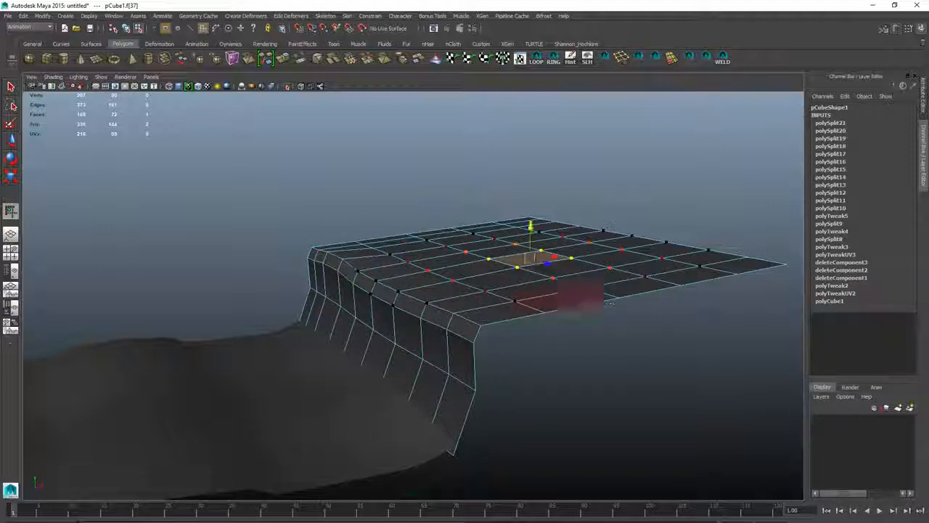
{"action": "left_click_drag", "start_coordinate": [688, 277], "coordinate": [584, 264], "text": "alt"}
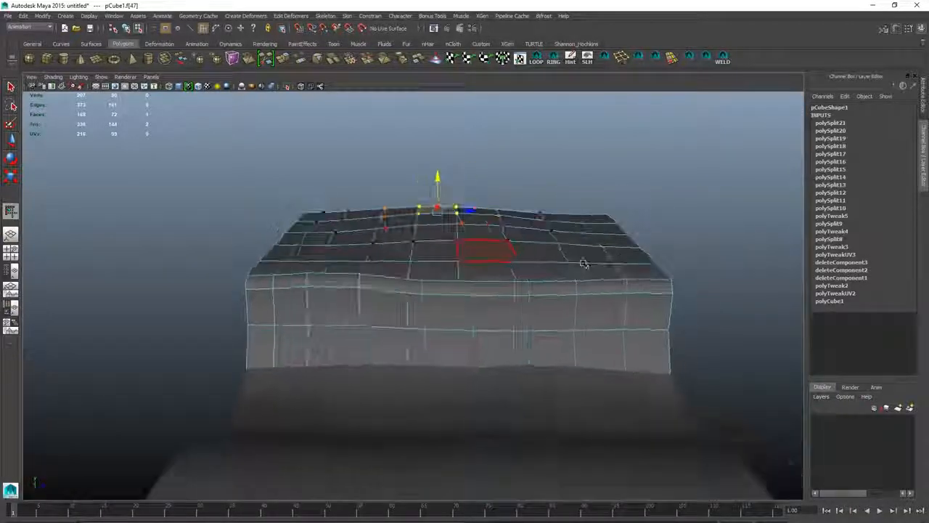
- Select faces on the cliff wall and move them outward to make it uneven
{"action": "left_click_drag", "start_coordinate": [423, 211], "coordinate": [374, 280], "text": "alt"}
{"action": "left_click", "coordinate": [392, 294]}
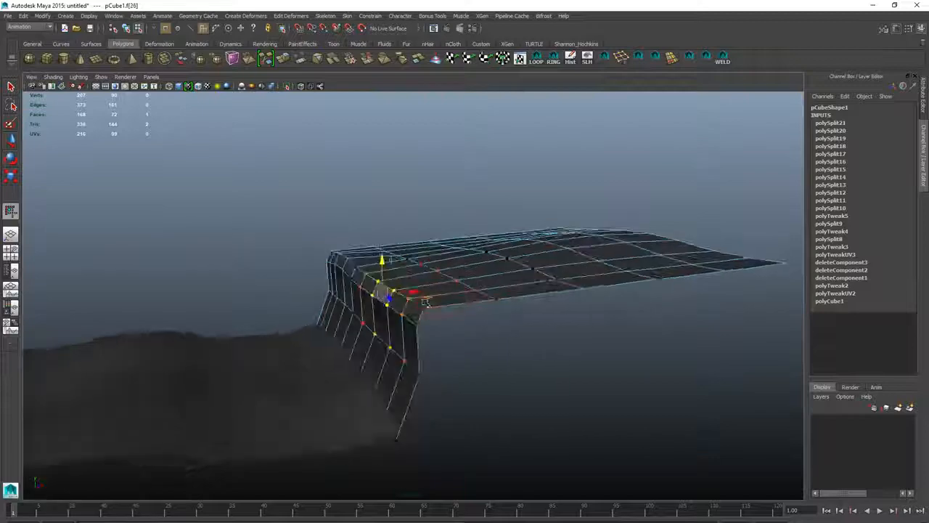
{"action": "left_click", "coordinate": [336, 322]}
{"action": "left_click_drag", "start_coordinate": [336, 322], "coordinate": [378, 341], "text": "alt"}
{"action": "left_click_drag", "start_coordinate": [509, 265], "coordinate": [380, 290], "text": "alt"}
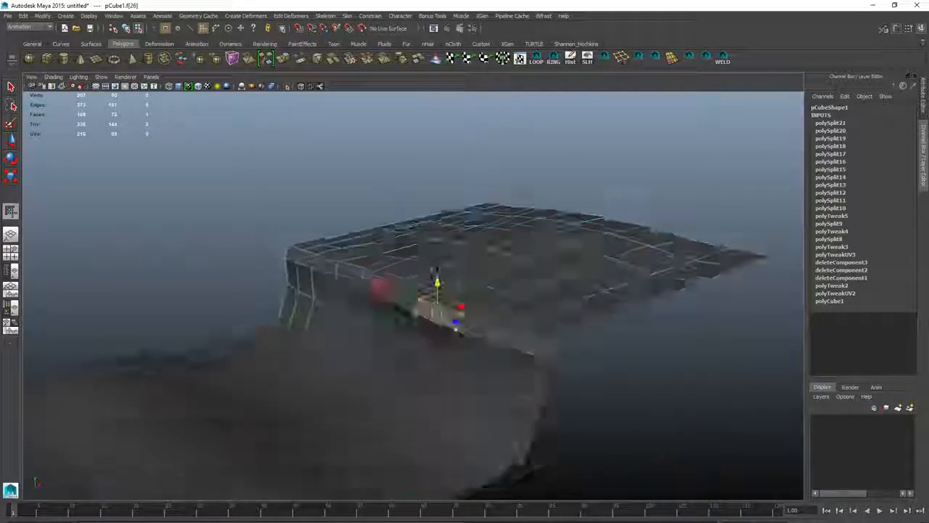
- Shift more wall faces to add irregularity along the cliff face
{"action": "left_click", "coordinate": [392, 284]}
{"action": "left_click_drag", "start_coordinate": [602, 295], "coordinate": [397, 240], "text": "alt"}
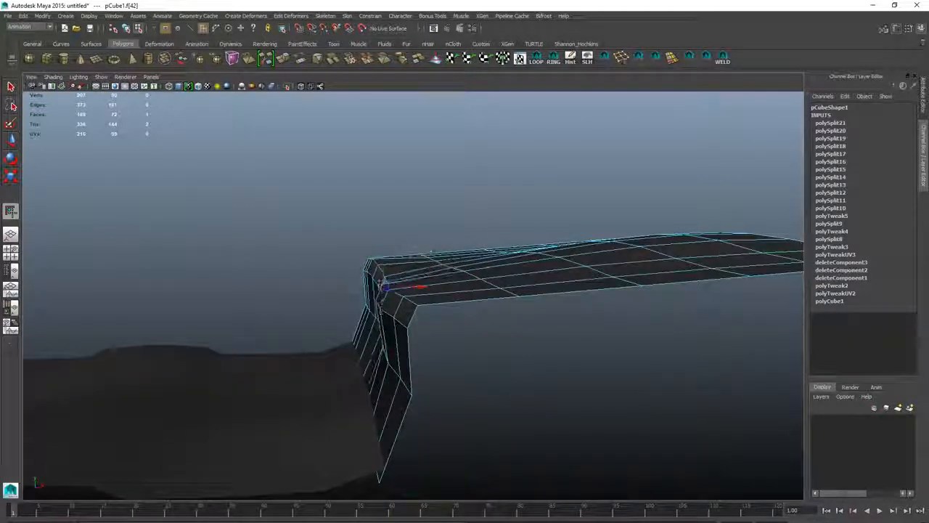
{"action": "left_click_drag", "start_coordinate": [363, 346], "coordinate": [465, 330], "text": "alt"}
{"action": "key", "text": "F8"}
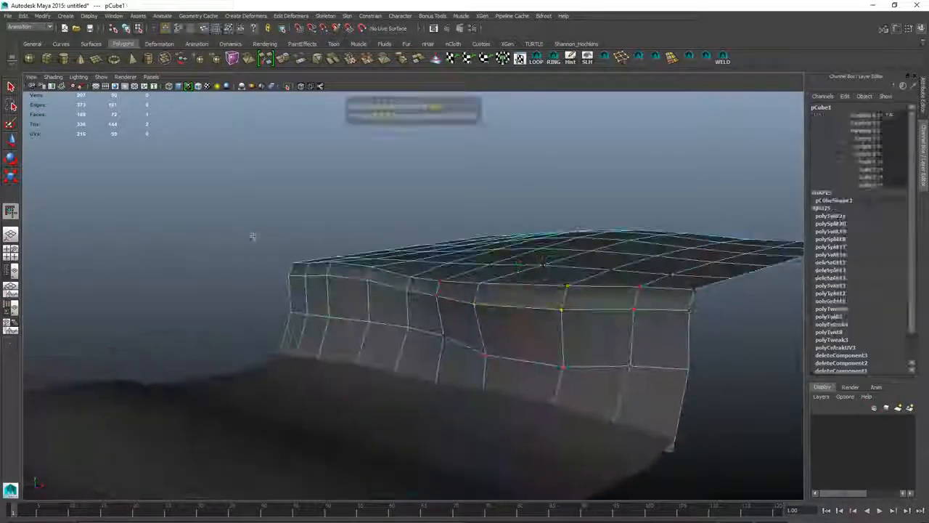
{"action": "left_click", "coordinate": [254, 235]}
{"action": "left_click_drag", "start_coordinate": [253, 235], "coordinate": [377, 239], "text": "alt"}
- Switch to the Polygons menu set and soften the edges of the cliff mesh
{"action": "left_click", "coordinate": [29, 26]}
{"action": "left_click", "coordinate": [24, 35]}
{"action": "left_click", "coordinate": [264, 16]}
{"action": "left_click", "coordinate": [276, 112]}
{"action": "left_click", "coordinate": [276, 112]}
{"action": "left_click_drag", "start_coordinate": [276, 112], "coordinate": [395, 267], "text": "alt"}
- Select edges and faces at the cliff's side corner and move them to roughen its outline
{"action": "left_click", "coordinate": [366, 268]}
{"action": "left_click", "coordinate": [357, 315]}
{"action": "key", "text": "F10"}
{"action": "left_click", "coordinate": [356, 315]}
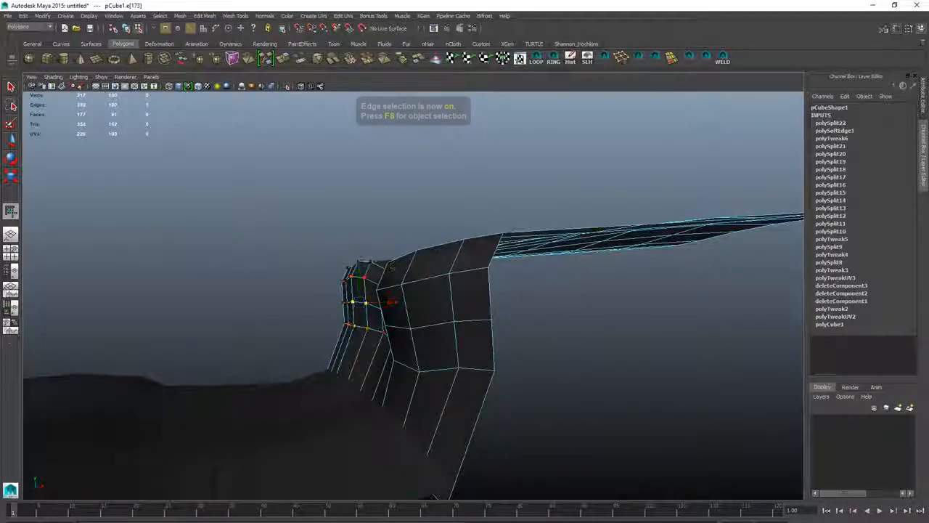
{"action": "key", "text": "F11"}
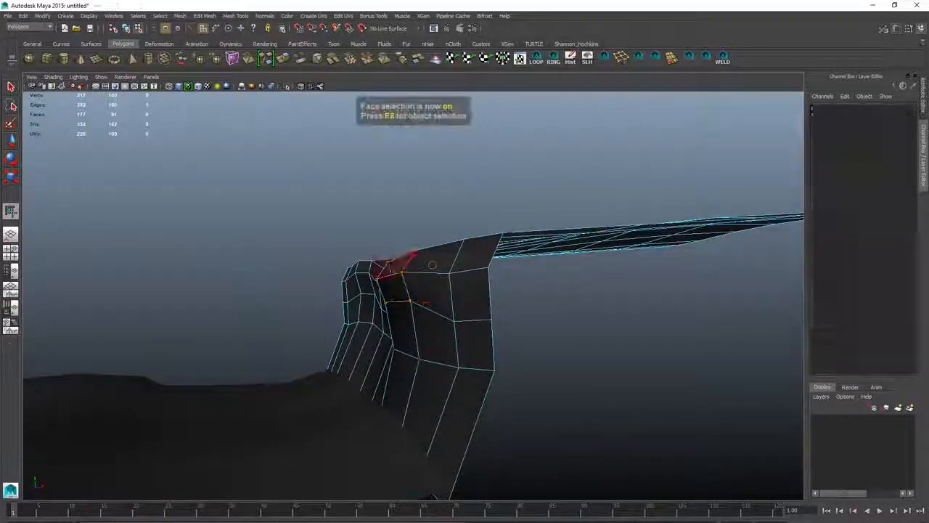
{"action": "left_click", "coordinate": [408, 267]}
{"action": "left_click_drag", "start_coordinate": [408, 266], "coordinate": [322, 290], "text": "alt"}
- Duplicate the cliff mesh and move the copy along X
{"action": "key", "text": "F10"}
{"action": "left_click", "coordinate": [494, 332]}
{"action": "key", "text": "F8"}
{"action": "left_click", "coordinate": [322, 290]}
{"action": "key", "text": "e"}
{"action": "key", "text": "ctrl+d"}
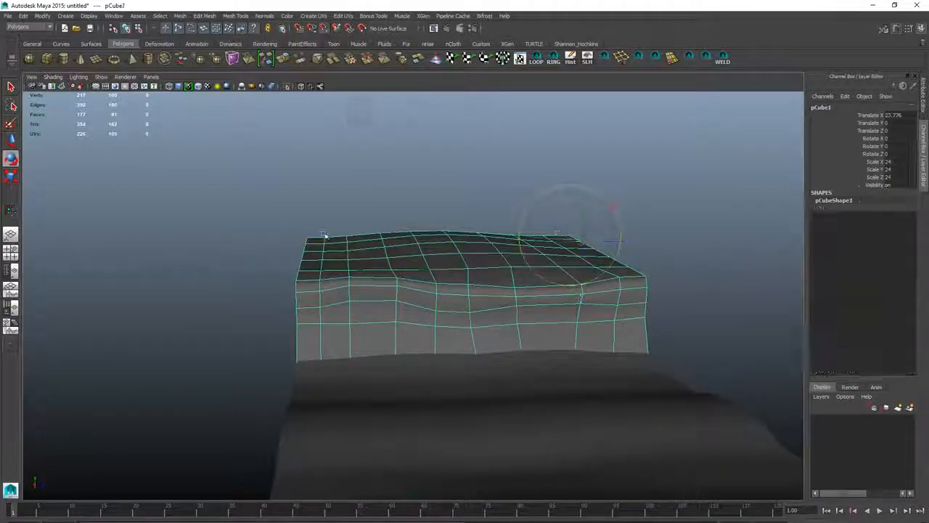
{"action": "left_click_drag", "start_coordinate": [314, 232], "coordinate": [415, 360], "text": "alt"}
- Duplicate the ground plane and move the copy alongside the cliff
{"action": "left_click", "coordinate": [467, 390]}
{"action": "right_click_drag", "start_coordinate": [467, 389], "coordinate": [457, 274], "text": "alt"}
{"action": "key", "text": "ctrl+d"}
{"action": "left_click_drag", "start_coordinate": [647, 404], "coordinate": [411, 421]}
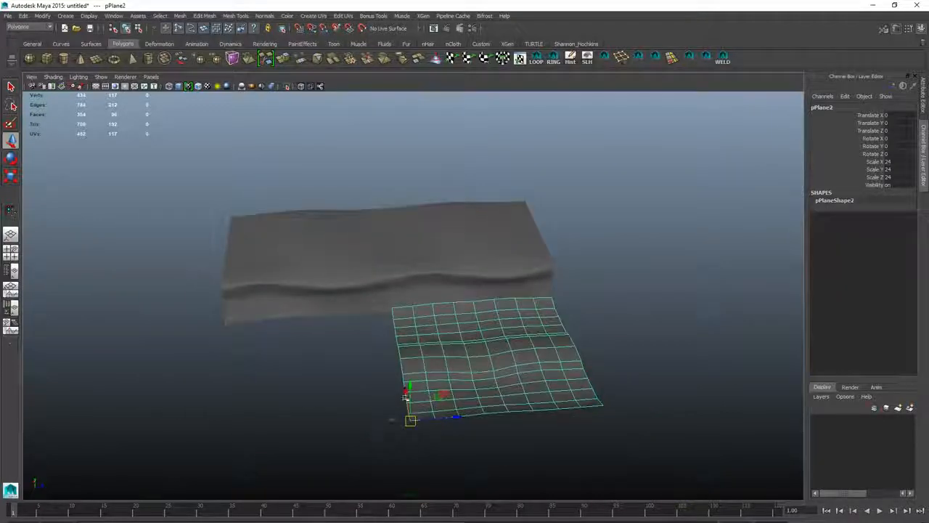
- Apply a planar UV projection to the original cliff cube
{"action": "left_click_drag", "start_coordinate": [367, 274], "coordinate": [320, 225], "text": "alt"}
{"action": "left_click", "coordinate": [170, 230]}
{"action": "right_click_drag", "start_coordinate": [170, 230], "coordinate": [305, 268], "text": "alt"}
{"action": "left_click_drag", "start_coordinate": [305, 268], "coordinate": [501, 363], "text": "alt"}
{"action": "right_click_drag", "start_coordinate": [501, 363], "coordinate": [368, 311], "text": "alt"}
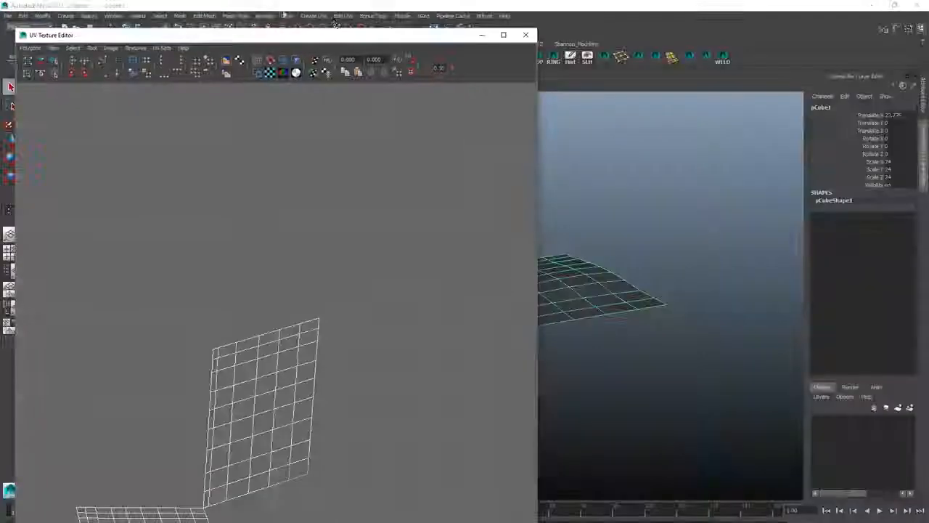
{"action": "left_click", "coordinate": [314, 15]}
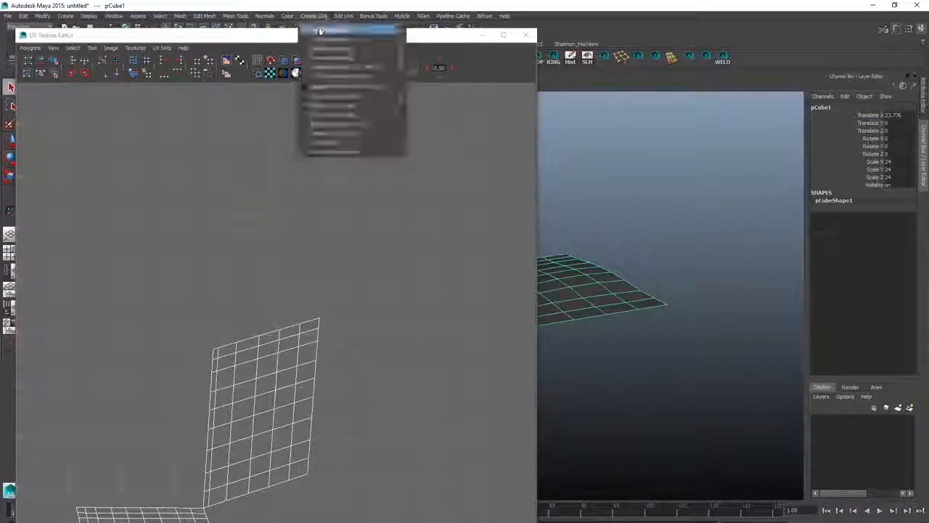
{"action": "left_click", "coordinate": [320, 29]}
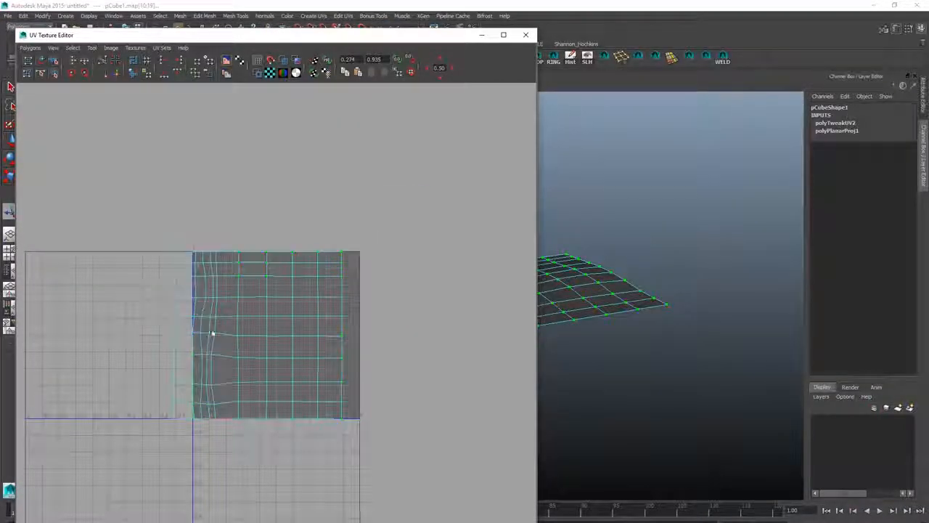
{"action": "key", "text": "w"}
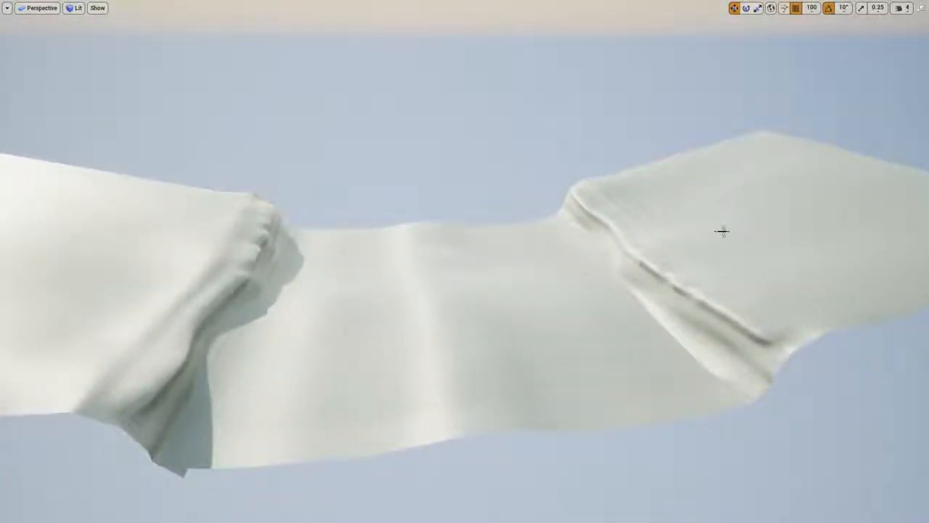
- Switch to Unreal Engine and open the Forest_Blend_Mat material in the material editor
{"action": "key", "text": "F11"}
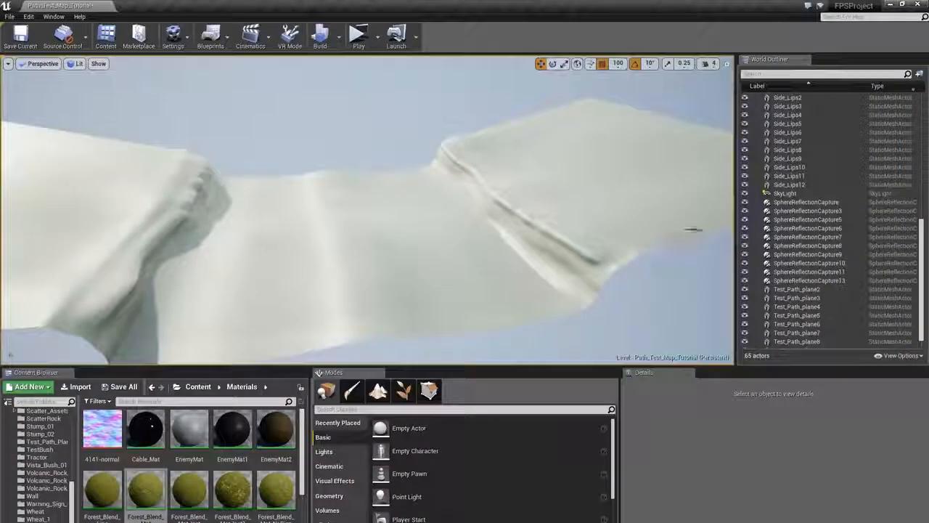
{"action": "double_click", "coordinate": [154, 492]}
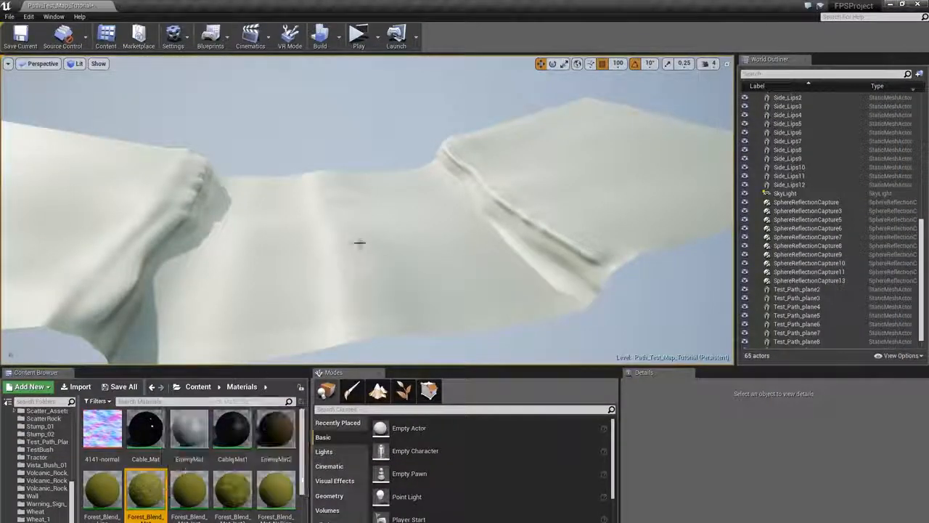
{"action": "scroll", "coordinate": [390, 172], "scroll_direction": "down", "scroll_amount": 4}
{"action": "right_click_drag", "start_coordinate": [390, 172], "coordinate": [465, 250]}
{"action": "scroll", "coordinate": [396, 220], "scroll_direction": "down", "scroll_amount": 1}
{"action": "right_click_drag", "start_coordinate": [363, 202], "coordinate": [563, 196]}
{"action": "right_click_drag", "start_coordinate": [458, 200], "coordinate": [621, 191]}
{"action": "scroll", "coordinate": [590, 190], "scroll_direction": "down", "scroll_amount": 5}
{"action": "right_click_drag", "start_coordinate": [469, 184], "coordinate": [425, 295]}
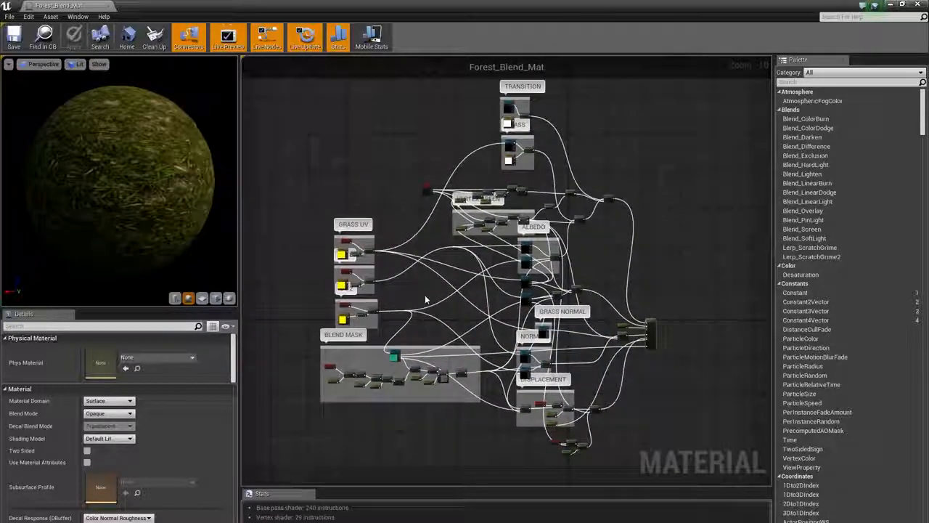
- Examine the Vertex Color node and the grass mask parameter nodes in the material graph
{"action": "scroll", "coordinate": [428, 260], "scroll_direction": "up", "scroll_amount": 2}
{"action": "scroll", "coordinate": [429, 262], "scroll_direction": "up", "scroll_amount": 2}
{"action": "right_click_drag", "start_coordinate": [418, 193], "coordinate": [392, 261]}
{"action": "scroll", "coordinate": [393, 262], "scroll_direction": "up", "scroll_amount": 6}
{"action": "right_click_drag", "start_coordinate": [414, 213], "coordinate": [380, 336]}
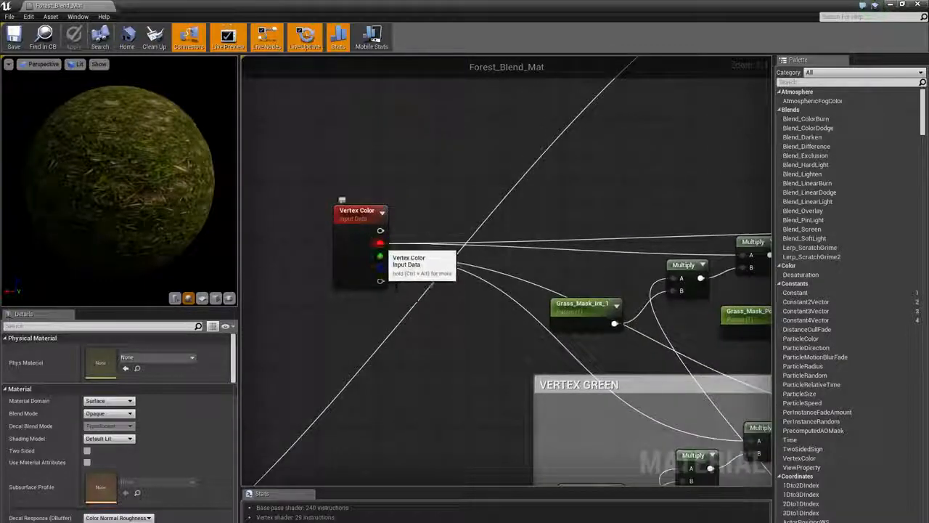
{"action": "right_click_drag", "start_coordinate": [676, 236], "coordinate": [370, 253]}
{"action": "scroll", "coordinate": [420, 221], "scroll_direction": "down", "scroll_amount": 2}
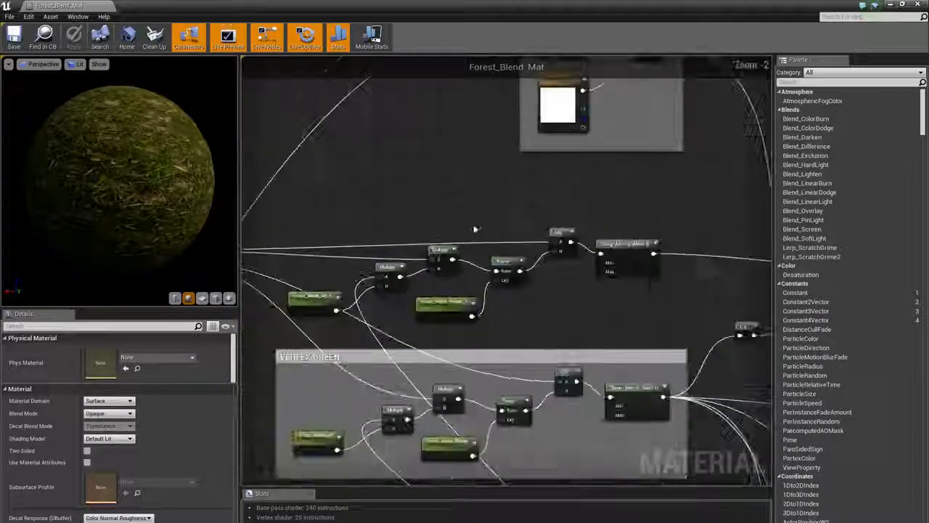
{"action": "right_click_drag", "start_coordinate": [476, 211], "coordinate": [513, 203]}
{"action": "scroll", "coordinate": [406, 234], "scroll_direction": "up", "scroll_amount": 2}
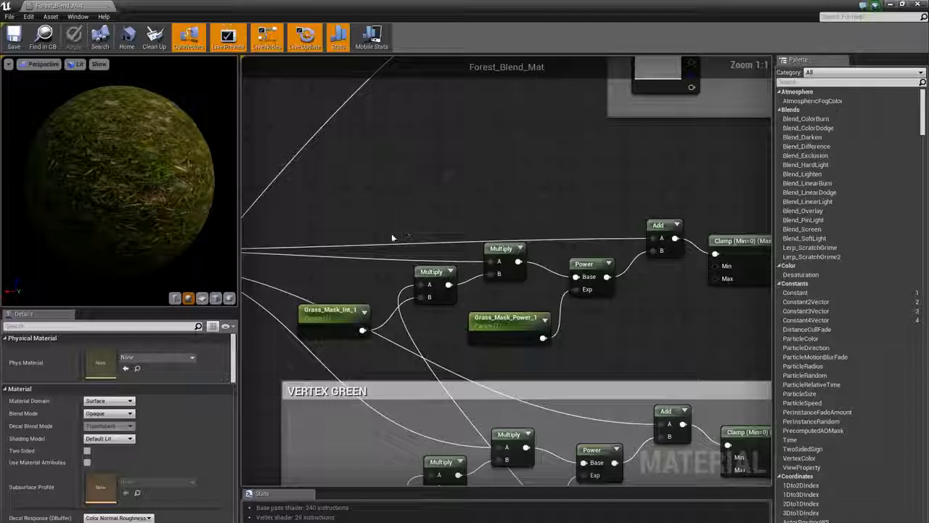
{"action": "left_click", "coordinate": [317, 327]}
{"action": "scroll", "coordinate": [416, 300], "scroll_direction": "down", "scroll_amount": 2}
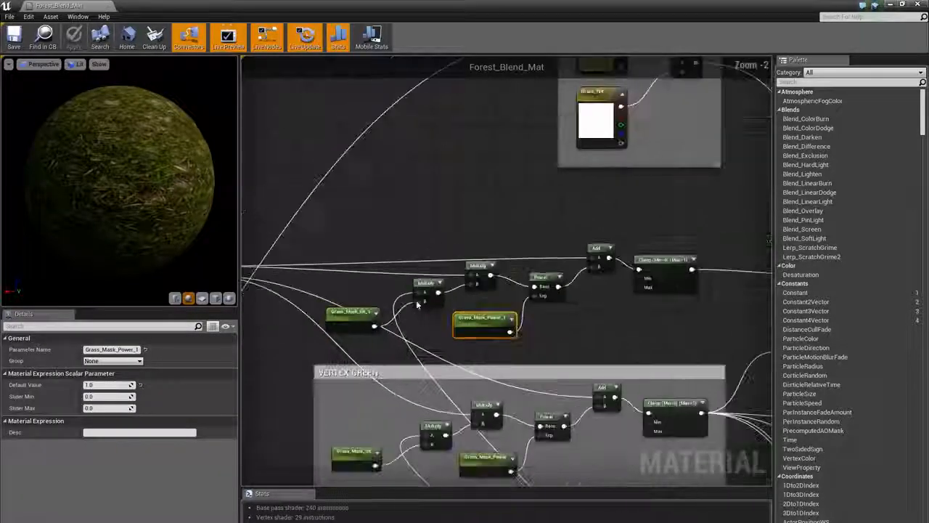
- Inspect the Vertex Green group's multiply, power and clamp node chain
{"action": "right_click_drag", "start_coordinate": [441, 230], "coordinate": [448, 82]}
{"action": "right_click_drag", "start_coordinate": [433, 201], "coordinate": [430, 231]}
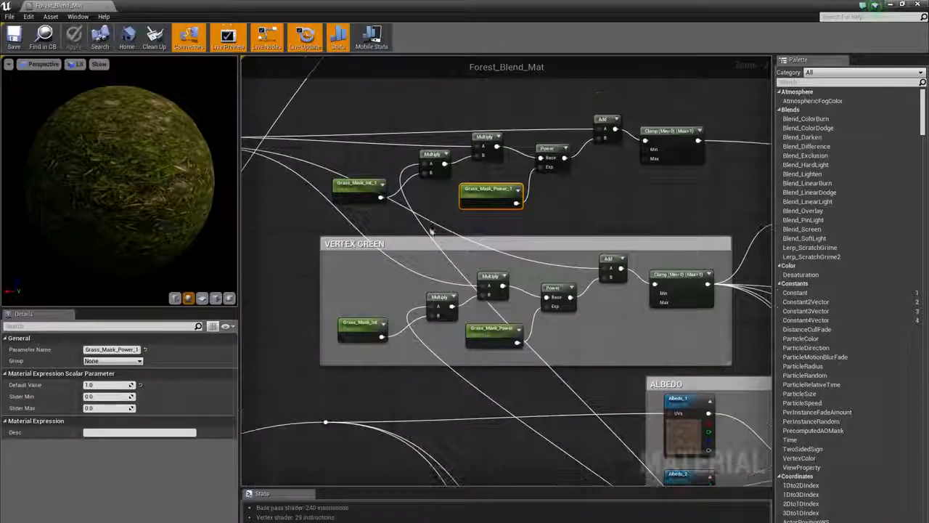
{"action": "left_click_drag", "start_coordinate": [704, 361], "coordinate": [703, 359]}
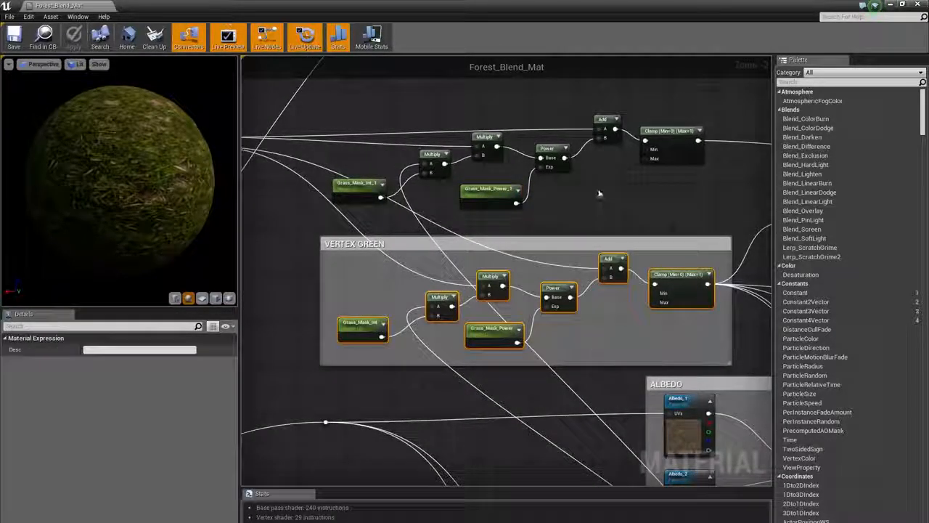
{"action": "right_click_drag", "start_coordinate": [593, 188], "coordinate": [590, 221]}
{"action": "left_click_drag", "start_coordinate": [309, 123], "coordinate": [710, 251]}
{"action": "left_click", "coordinate": [491, 245]}
{"action": "right_click_drag", "start_coordinate": [439, 145], "coordinate": [585, 256]}
{"action": "scroll", "coordinate": [463, 195], "scroll_direction": "up", "scroll_amount": 2}
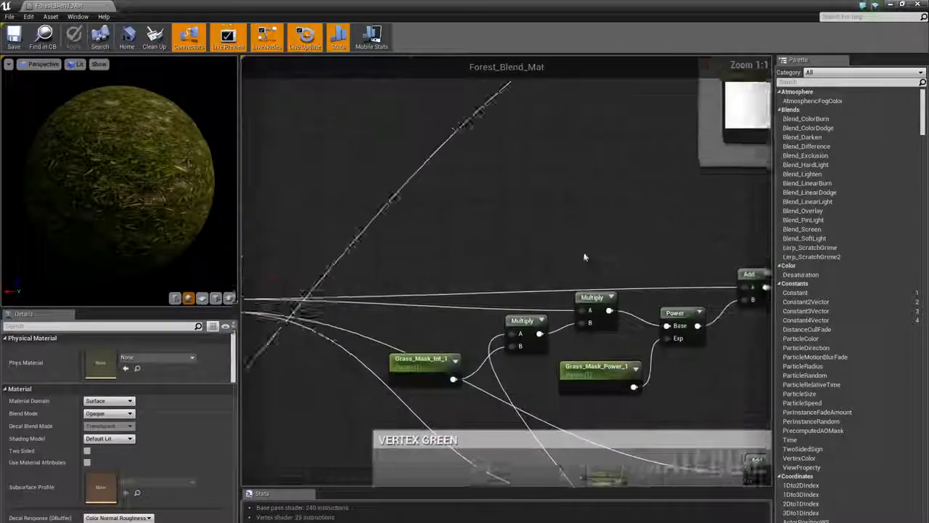
{"action": "scroll", "coordinate": [586, 256], "scroll_direction": "down", "scroll_amount": 2}
{"action": "right_click_drag", "start_coordinate": [552, 201], "coordinate": [300, 144]}
{"action": "right_click_drag", "start_coordinate": [624, 188], "coordinate": [481, 188]}
{"action": "mouse_move", "coordinate": [656, 254]}
{"action": "right_mouse_down"}
{"action": "mouse_move", "coordinate": [615, 210]}
{"action": "mouse_move", "coordinate": [379, 219]}
{"action": "right_mouse_up"}
{"action": "scroll", "coordinate": [483, 270], "scroll_direction": "down", "scroll_amount": 3}
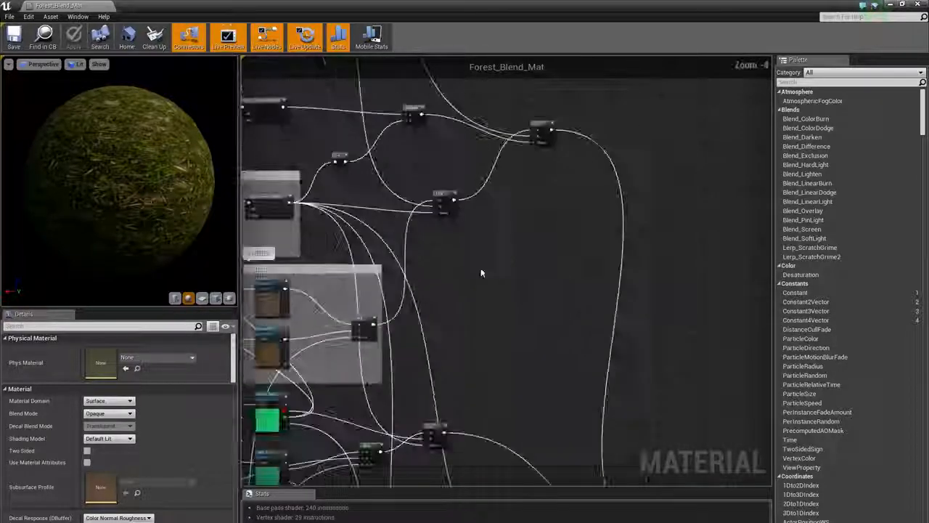
{"action": "mouse_move", "coordinate": [473, 154]}
{"action": "right_mouse_down"}
{"action": "mouse_move", "coordinate": [560, 293]}
{"action": "mouse_move", "coordinate": [622, 444]}
{"action": "right_mouse_up"}
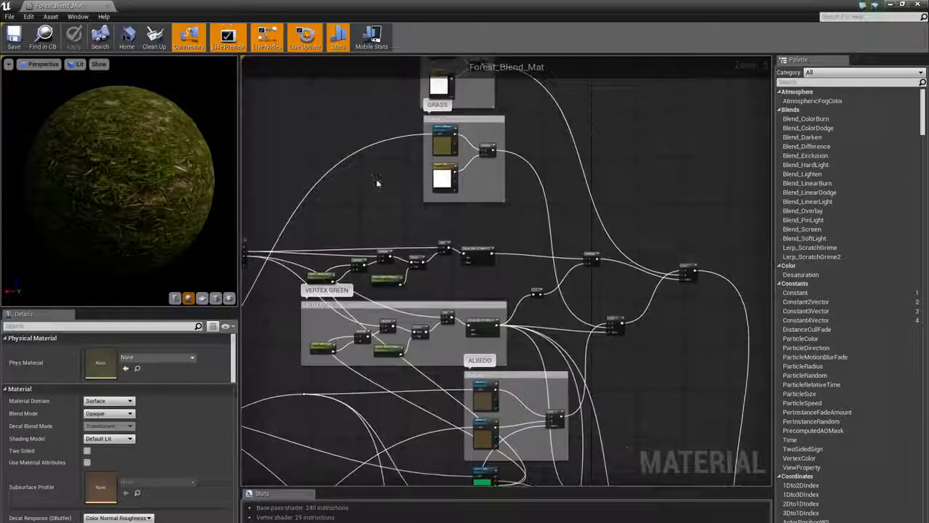
- Examine the Transition and Grass groups' albedo textures and tint parameters
{"action": "right_click_drag", "start_coordinate": [378, 182], "coordinate": [400, 396]}
{"action": "scroll", "coordinate": [409, 299], "scroll_direction": "up", "scroll_amount": 3}
{"action": "right_click_drag", "start_coordinate": [409, 301], "coordinate": [270, 252]}
{"action": "left_click", "coordinate": [407, 254]}
{"action": "left_click", "coordinate": [399, 156]}
{"action": "left_click", "coordinate": [434, 221]}
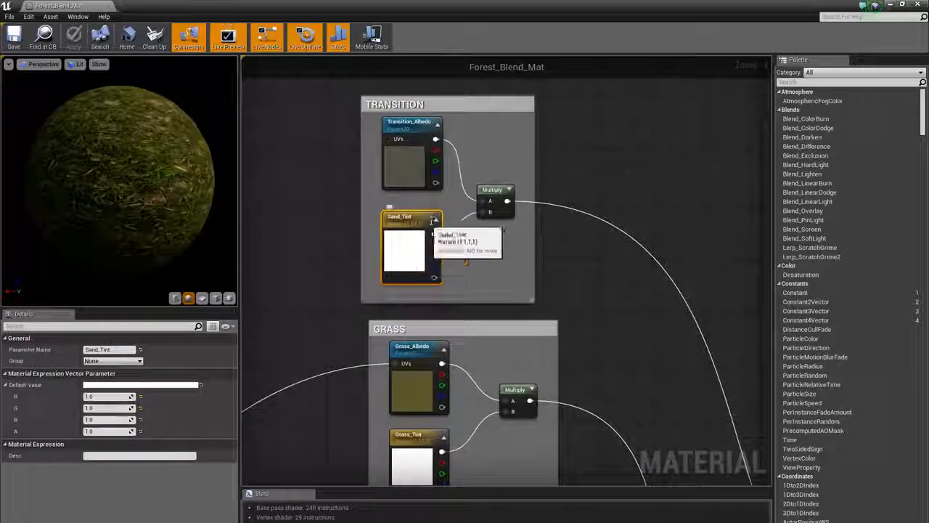
{"action": "right_click_drag", "start_coordinate": [370, 335], "coordinate": [376, 199]}
{"action": "scroll", "coordinate": [339, 356], "scroll_direction": "down", "scroll_amount": 1}
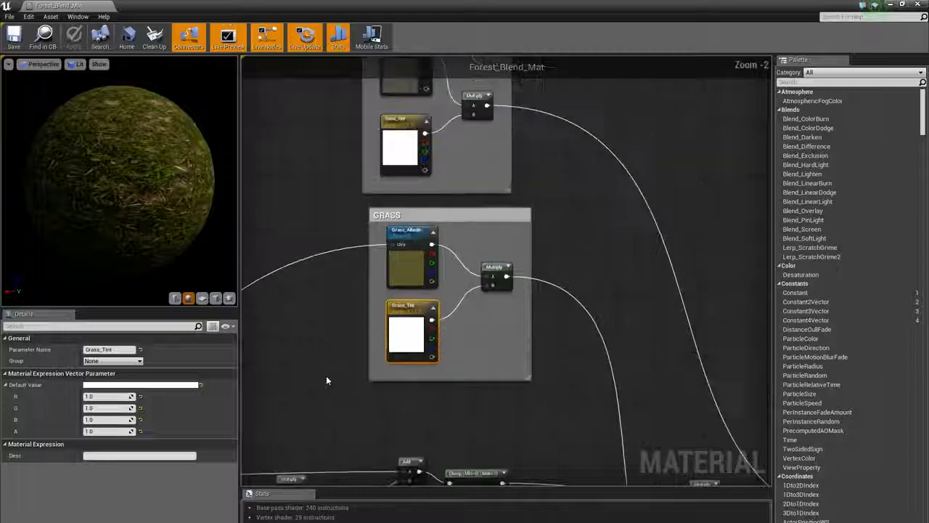
{"action": "right_click_drag", "start_coordinate": [326, 378], "coordinate": [392, 212]}
{"action": "scroll", "coordinate": [392, 212], "scroll_direction": "down", "scroll_amount": 1}
{"action": "right_click_drag", "start_coordinate": [366, 280], "coordinate": [443, 140]}
{"action": "scroll", "coordinate": [348, 273], "scroll_direction": "down", "scroll_amount": 2}
{"action": "right_click_drag", "start_coordinate": [608, 339], "coordinate": [544, 226]}
{"action": "scroll", "coordinate": [549, 300], "scroll_direction": "up", "scroll_amount": 2}
{"action": "right_click_drag", "start_coordinate": [504, 318], "coordinate": [493, 137]}
{"action": "mouse_move", "coordinate": [502, 382]}
{"action": "right_mouse_down"}
{"action": "mouse_move", "coordinate": [485, 280]}
{"action": "mouse_move", "coordinate": [446, 169]}
{"action": "right_mouse_up"}
{"action": "scroll", "coordinate": [477, 196], "scroll_direction": "down", "scroll_amount": 2}
{"action": "right_click_drag", "start_coordinate": [320, 225], "coordinate": [516, 220]}
{"action": "scroll", "coordinate": [340, 216], "scroll_direction": "up", "scroll_amount": 2}
{"action": "scroll", "coordinate": [378, 247], "scroll_direction": "up", "scroll_amount": 1}
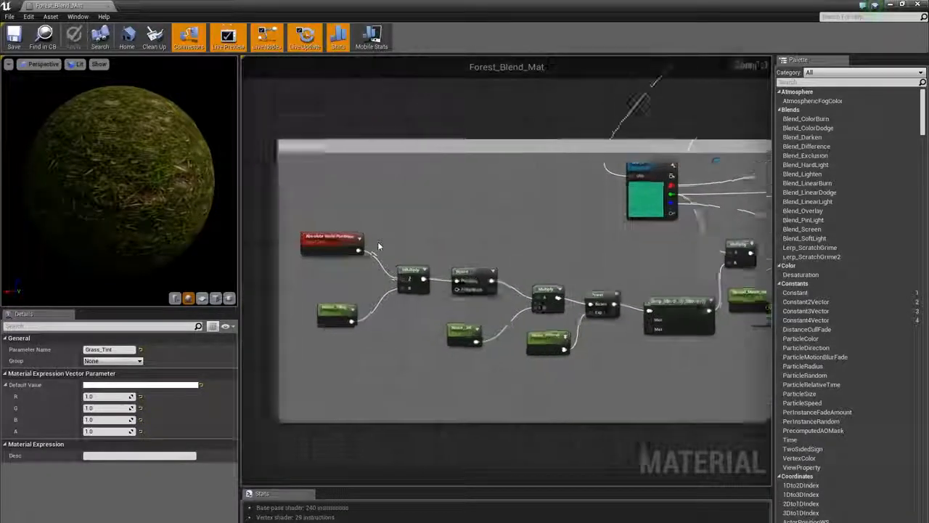
- Inspect the Blend Mask group's noise node setup
{"action": "scroll", "coordinate": [378, 247], "scroll_direction": "up", "scroll_amount": 1}
{"action": "scroll", "coordinate": [550, 236], "scroll_direction": "down", "scroll_amount": 3}
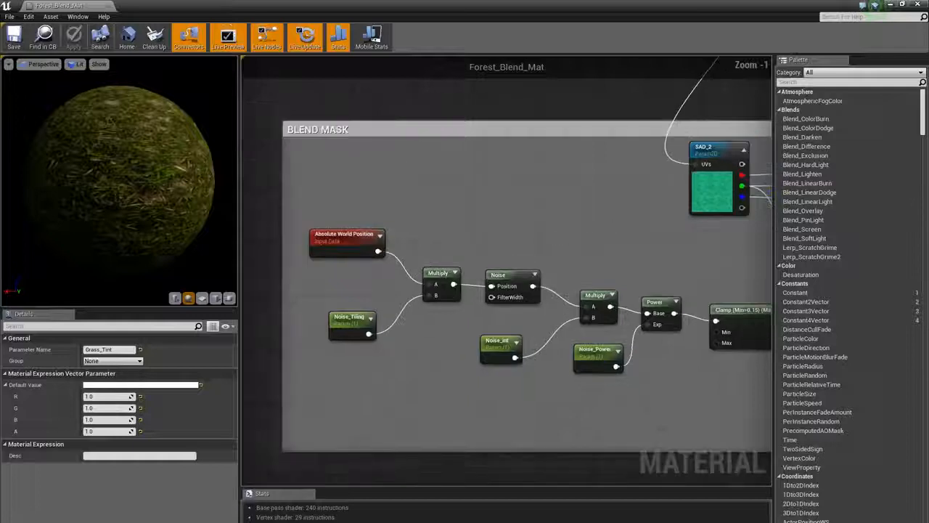
{"action": "mouse_move", "coordinate": [552, 234]}
{"action": "right_mouse_down"}
{"action": "mouse_move", "coordinate": [426, 212]}
{"action": "mouse_move", "coordinate": [543, 222]}
{"action": "right_mouse_up"}
{"action": "scroll", "coordinate": [545, 226], "scroll_direction": "up", "scroll_amount": 2}
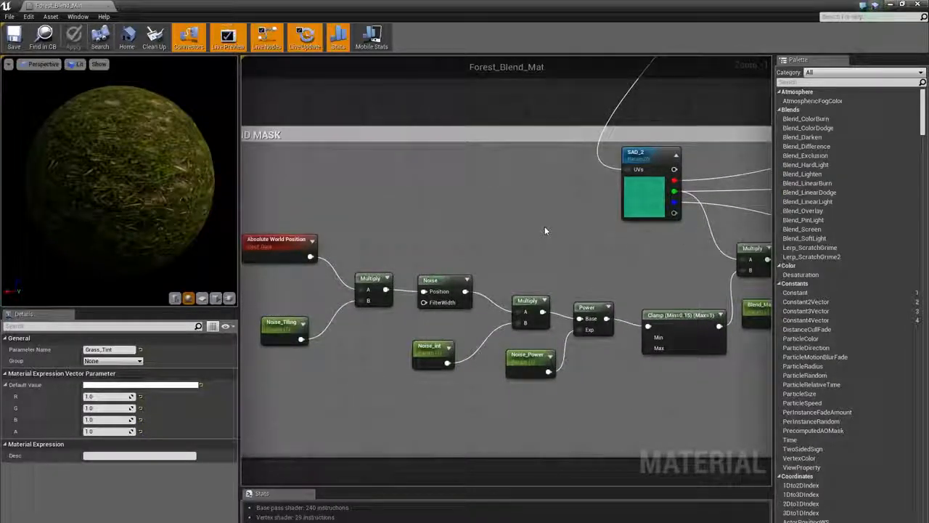
{"action": "right_click_drag", "start_coordinate": [620, 254], "coordinate": [521, 230]}
{"action": "right_click_drag", "start_coordinate": [456, 227], "coordinate": [680, 229]}
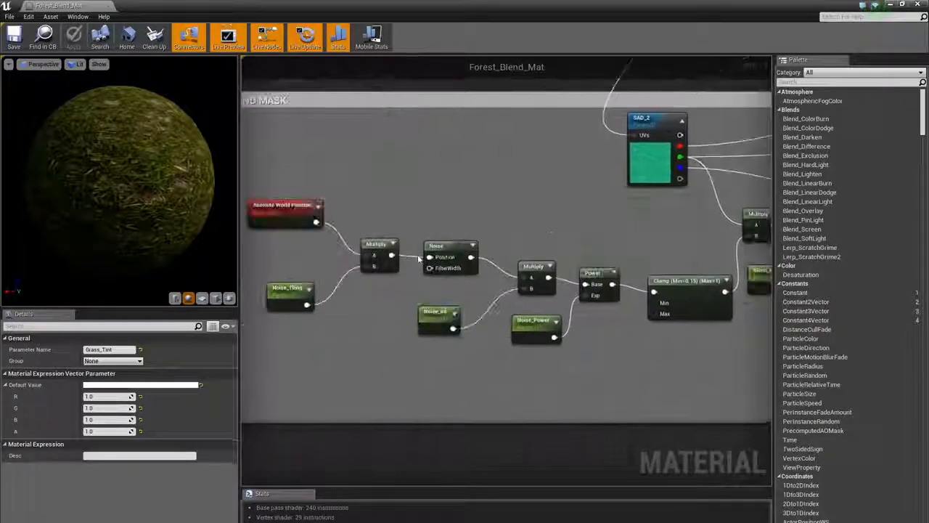
- Preview the Blend Mask's Noise node on a plane preview mesh
{"action": "right_click", "coordinate": [439, 247]}
{"action": "left_click", "coordinate": [494, 252]}
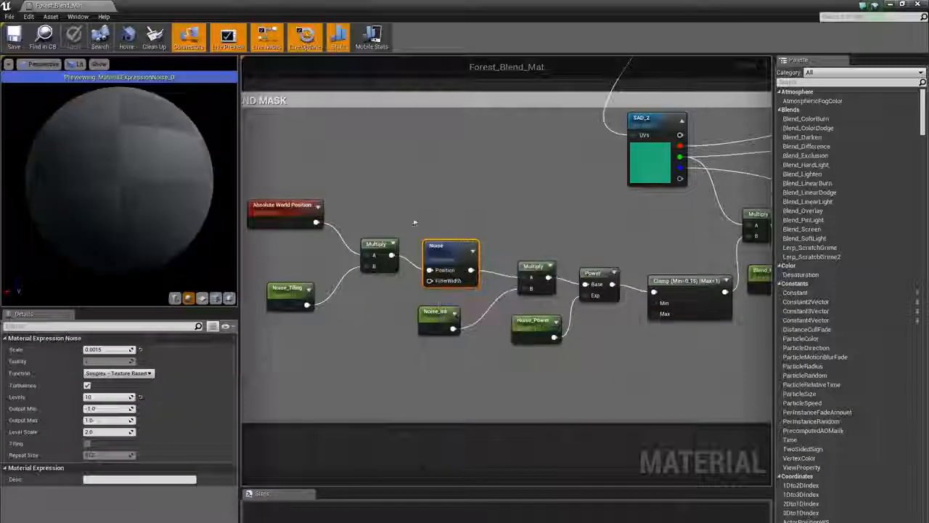
{"action": "left_click", "coordinate": [217, 300]}
{"action": "left_click_drag", "start_coordinate": [134, 191], "coordinate": [140, 163]}
{"action": "right_click_drag", "start_coordinate": [581, 199], "coordinate": [505, 196]}
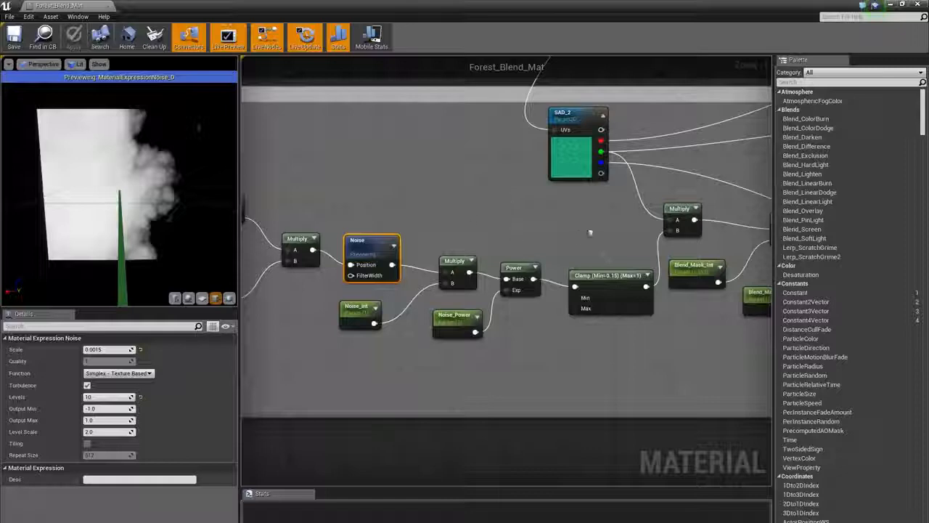
{"action": "right_click_drag", "start_coordinate": [590, 233], "coordinate": [447, 234]}
- Preview the Blend Mask's Power node output and zoom into the preview
{"action": "left_click", "coordinate": [706, 235]}
{"action": "right_click", "coordinate": [706, 236]}
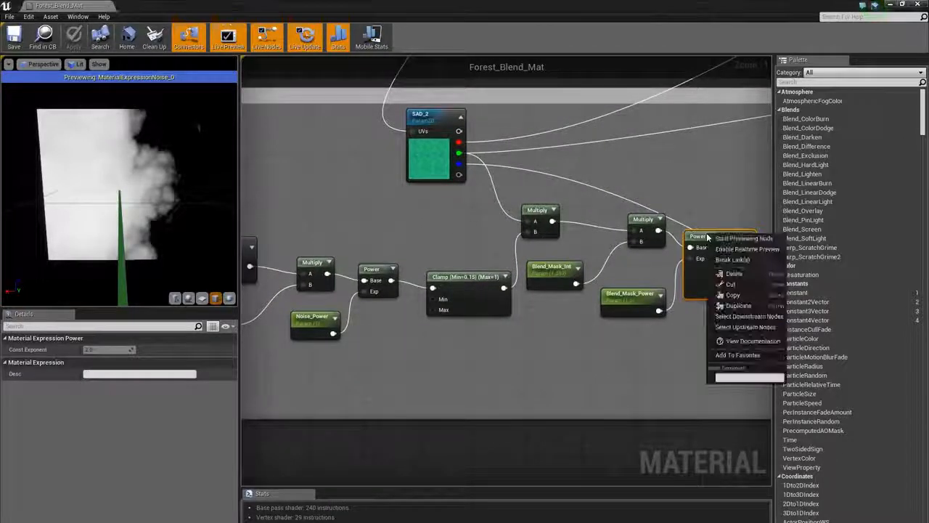
{"action": "left_click", "coordinate": [741, 238]}
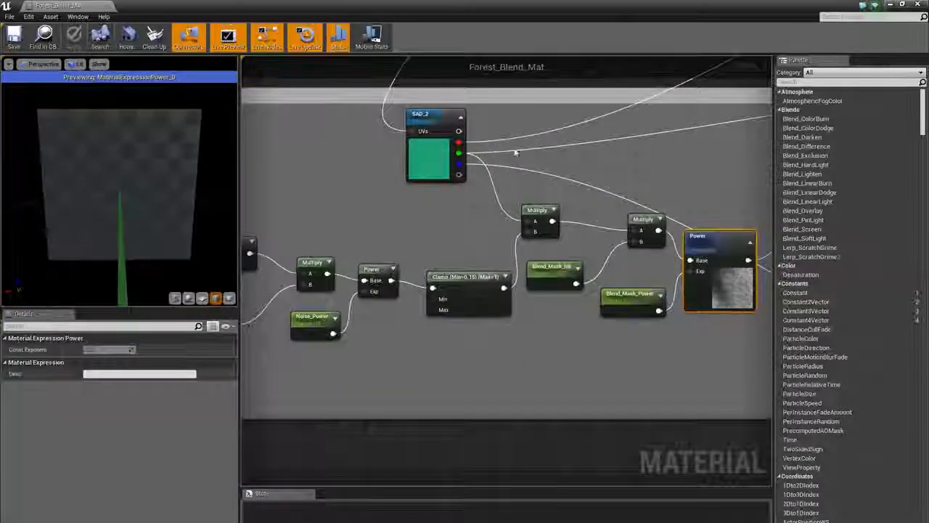
{"action": "left_click_drag", "start_coordinate": [168, 164], "coordinate": [211, 142]}
{"action": "scroll", "coordinate": [169, 164], "scroll_direction": "up", "scroll_amount": 3}
{"action": "left_click_drag", "start_coordinate": [169, 164], "coordinate": [106, 190]}
{"action": "scroll", "coordinate": [106, 190], "scroll_direction": "up", "scroll_amount": 5}
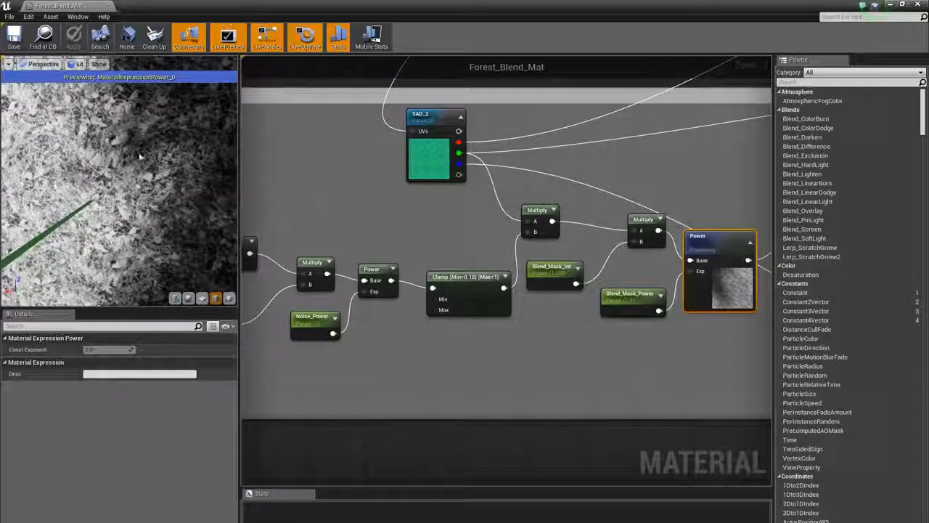
- Examine the Grass UV and UV tiling groups in the material graph
{"action": "scroll", "coordinate": [400, 210], "scroll_direction": "down", "scroll_amount": 6}
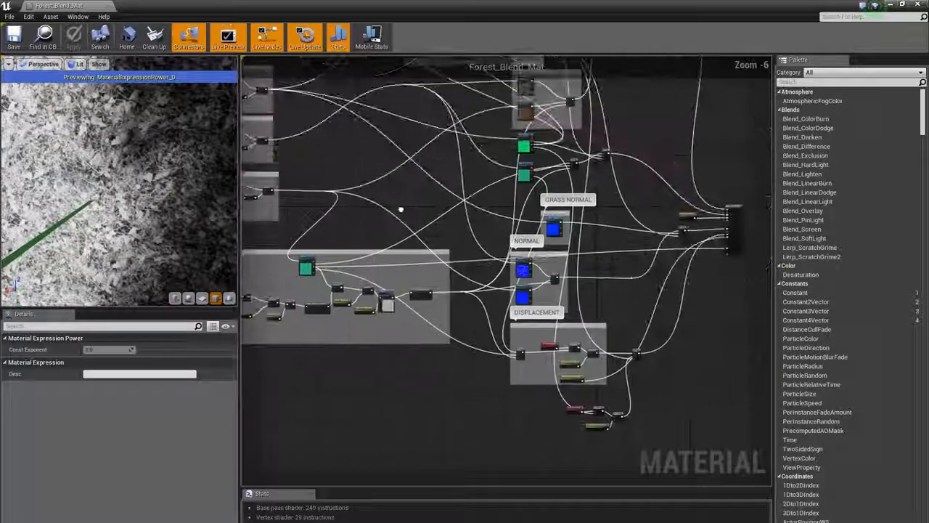
{"action": "scroll", "coordinate": [570, 262], "scroll_direction": "up", "scroll_amount": 2}
{"action": "right_click_drag", "start_coordinate": [627, 223], "coordinate": [552, 302]}
{"action": "scroll", "coordinate": [552, 301], "scroll_direction": "down", "scroll_amount": 1}
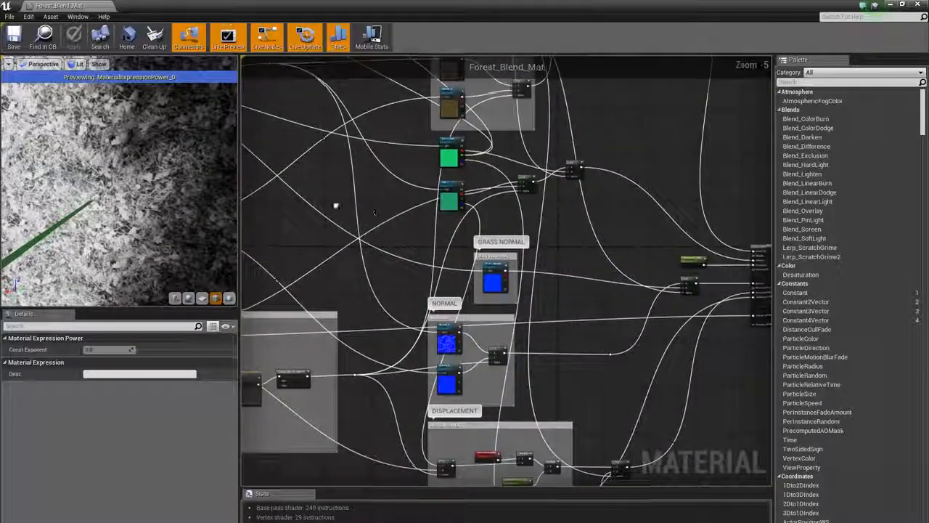
{"action": "scroll", "coordinate": [426, 222], "scroll_direction": "down", "scroll_amount": 2}
{"action": "left_click", "coordinate": [421, 194]}
{"action": "scroll", "coordinate": [459, 181], "scroll_direction": "down", "scroll_amount": 1}
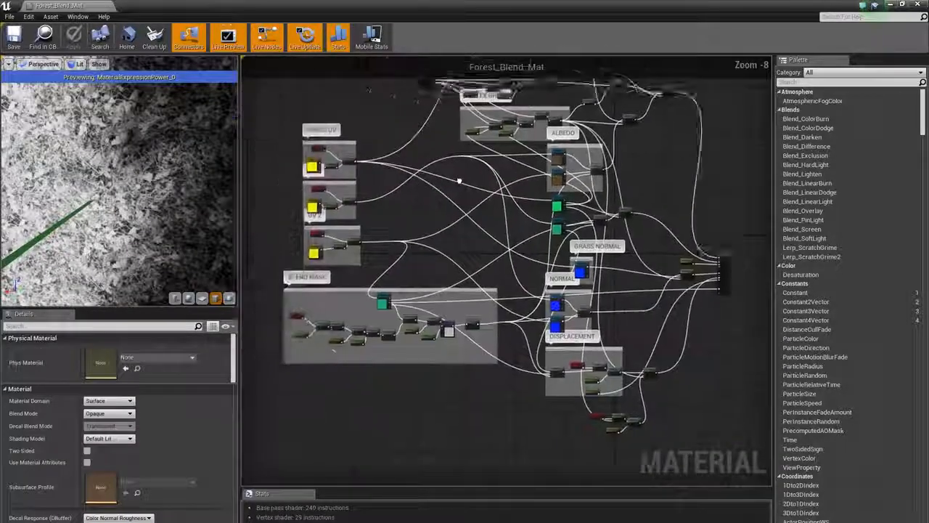
{"action": "right_click_drag", "start_coordinate": [459, 181], "coordinate": [509, 296]}
{"action": "scroll", "coordinate": [443, 260], "scroll_direction": "up", "scroll_amount": 5}
{"action": "right_click_drag", "start_coordinate": [423, 278], "coordinate": [564, 159]}
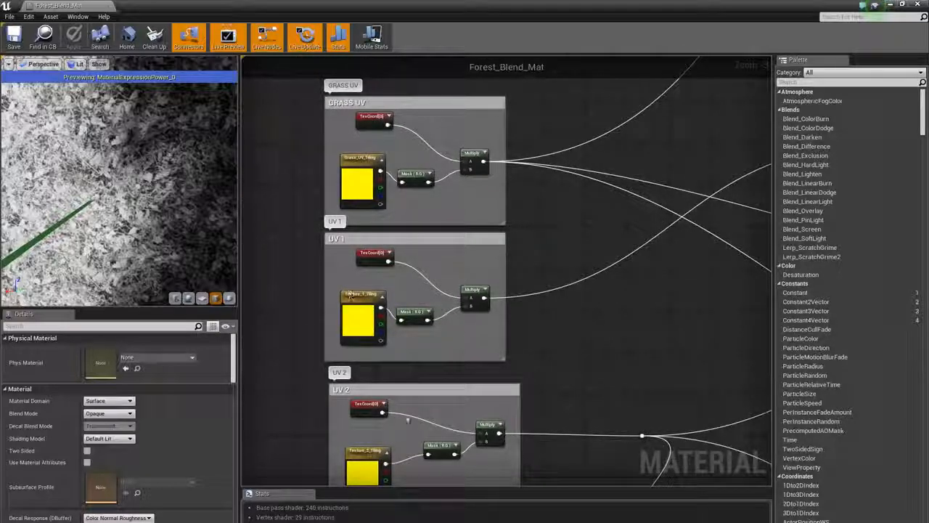
- Examine the Normal and Displacement groups in the material graph
{"action": "right_click_drag", "start_coordinate": [607, 278], "coordinate": [322, 274]}
{"action": "scroll", "coordinate": [485, 247], "scroll_direction": "down", "scroll_amount": 3}
{"action": "right_click_drag", "start_coordinate": [606, 228], "coordinate": [409, 162]}
{"action": "scroll", "coordinate": [607, 285], "scroll_direction": "up", "scroll_amount": 1}
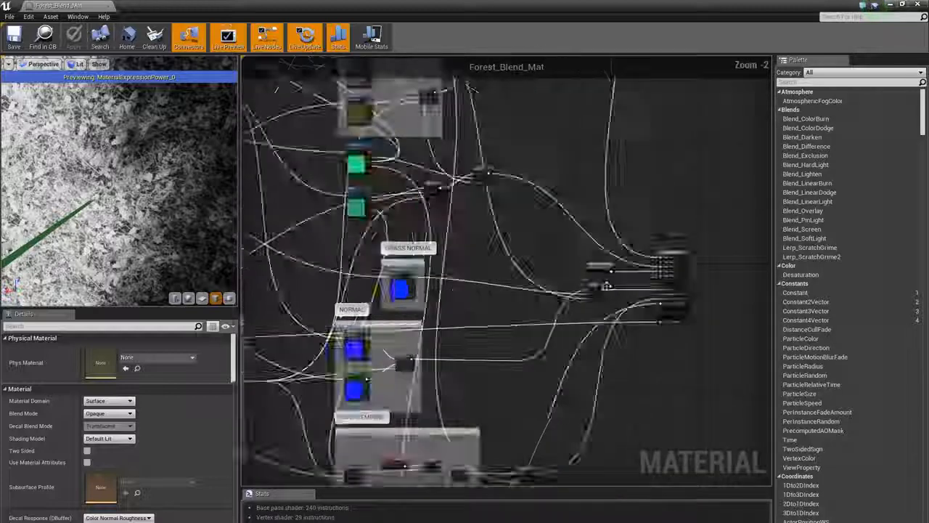
{"action": "right_click_drag", "start_coordinate": [460, 245], "coordinate": [422, 164]}
{"action": "scroll", "coordinate": [417, 189], "scroll_direction": "down", "scroll_amount": 2}
{"action": "right_click_drag", "start_coordinate": [386, 268], "coordinate": [603, 134]}
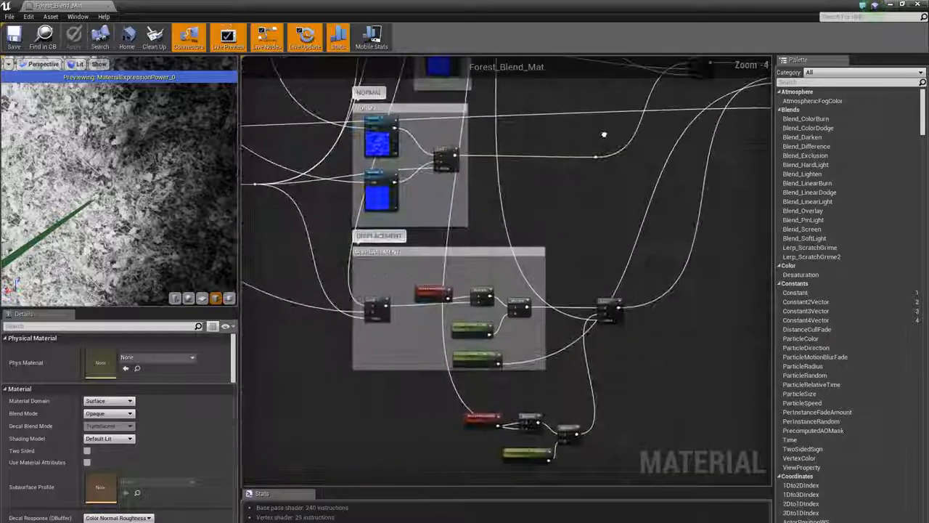
{"action": "scroll", "coordinate": [586, 177], "scroll_direction": "up", "scroll_amount": 1}
{"action": "scroll", "coordinate": [585, 177], "scroll_direction": "down", "scroll_amount": 1}
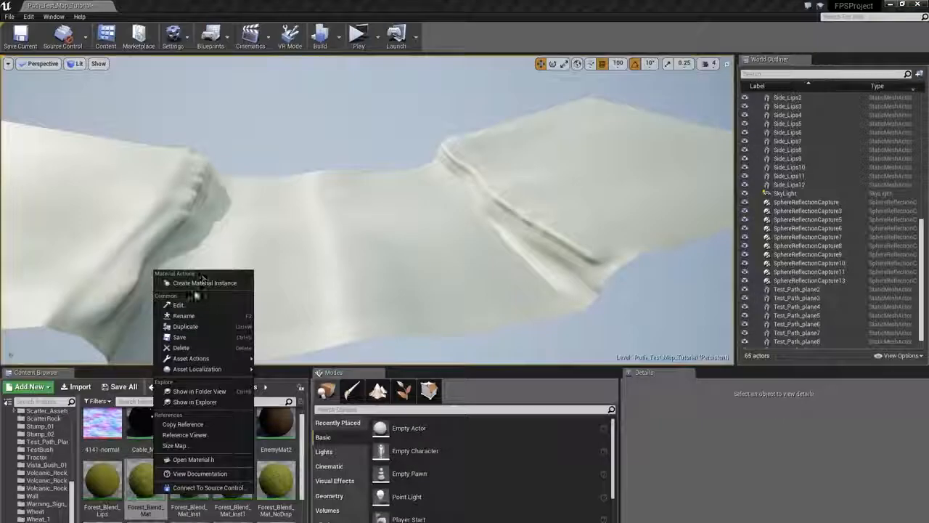
- Name the new material instance Forest_Ground_Tutorial and apply it to the path plane between the cliffs
{"action": "left_click", "coordinate": [195, 286]}
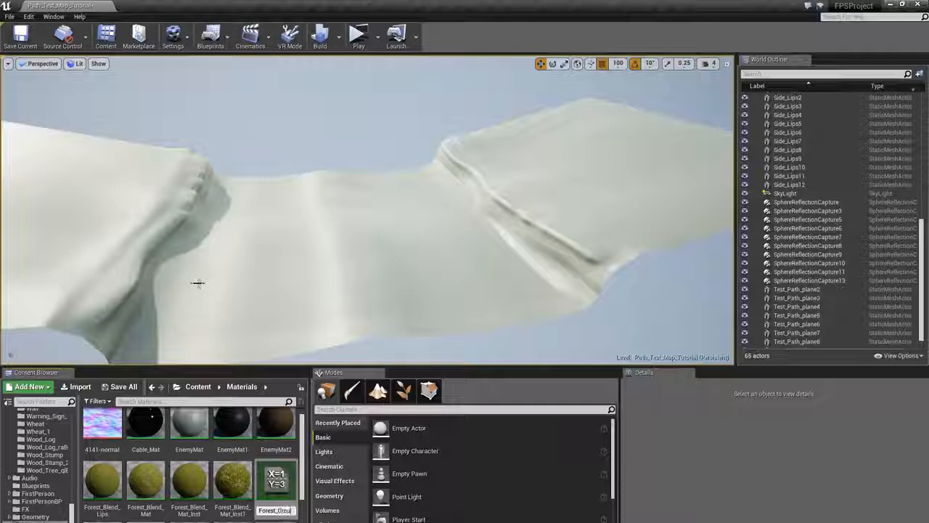
{"action": "key", "text": "Return"}
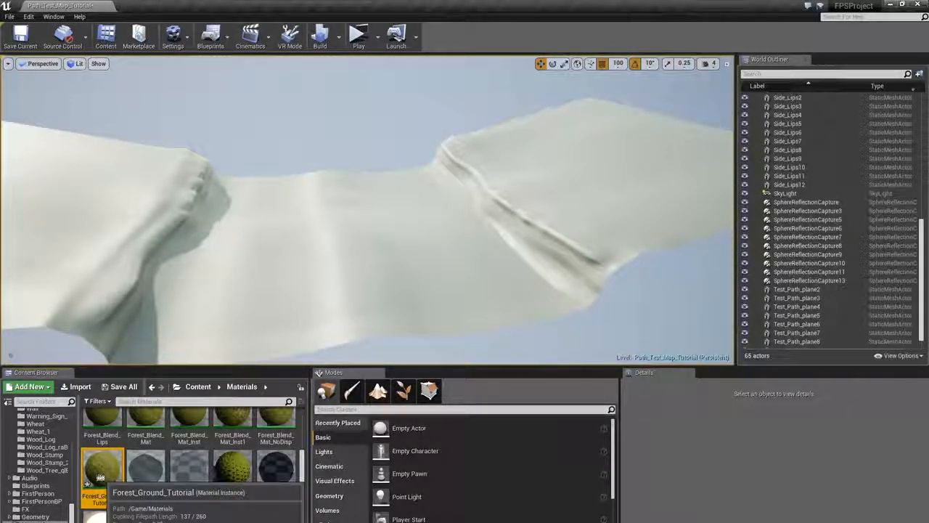
{"action": "left_click_drag", "start_coordinate": [101, 477], "coordinate": [125, 471]}
{"action": "left_click_drag", "start_coordinate": [366, 258], "coordinate": [367, 260]}
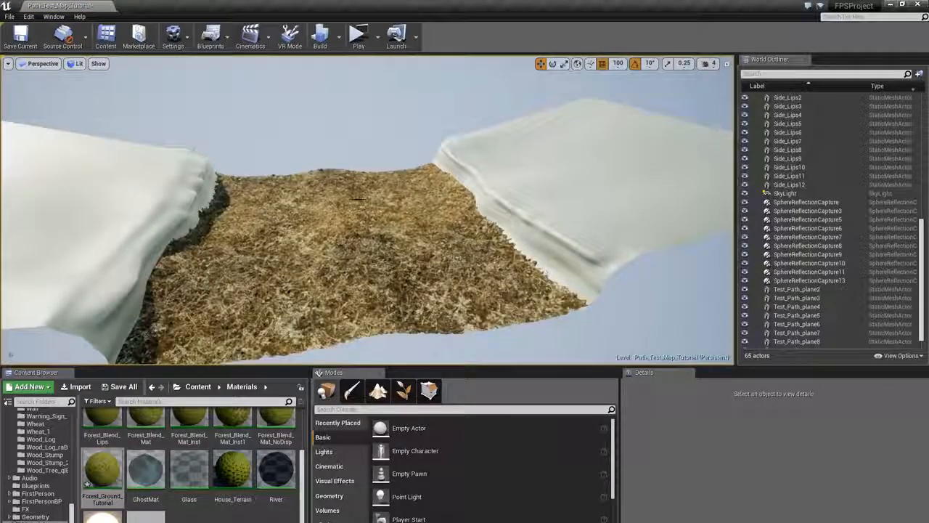
- Switch to vertex color painting mode and select the path plane
{"action": "right_click_drag", "start_coordinate": [393, 201], "coordinate": [367, 243]}
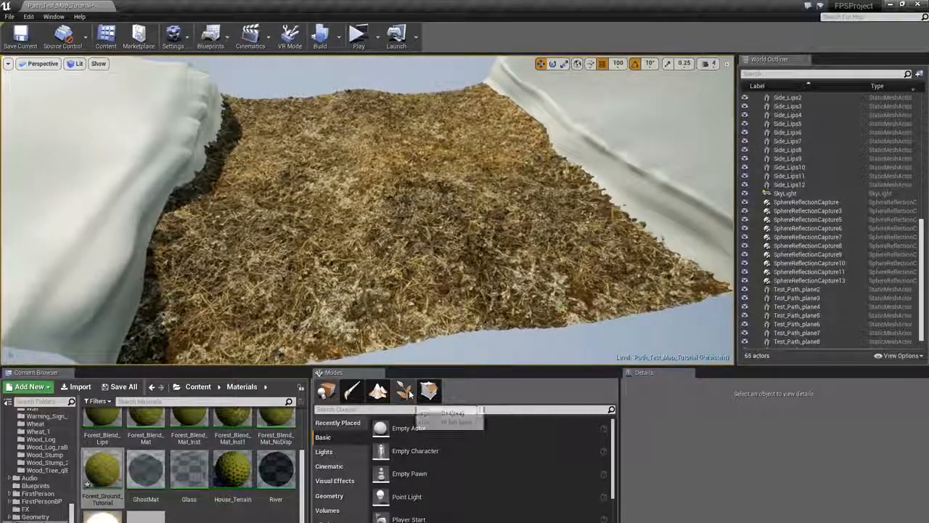
{"action": "left_click", "coordinate": [360, 396]}
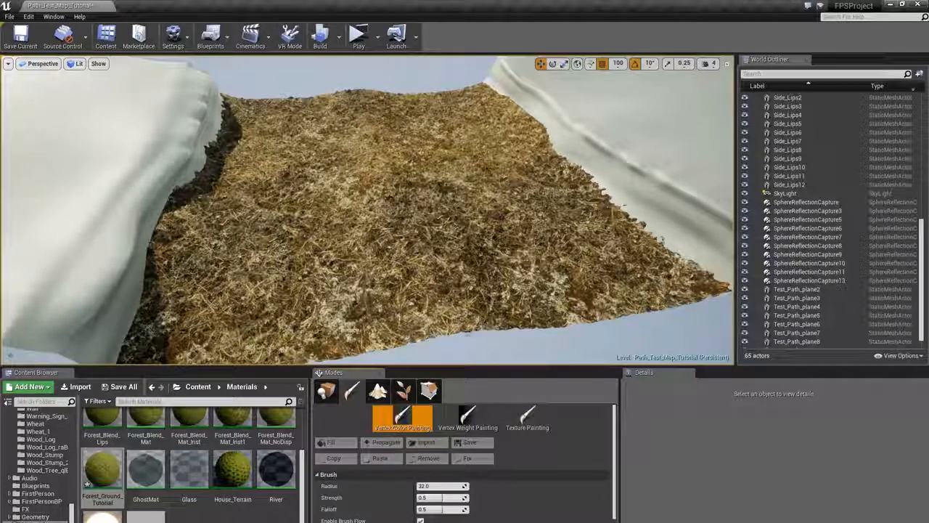
{"action": "left_click", "coordinate": [454, 268]}
{"action": "right_click_drag", "start_coordinate": [418, 258], "coordinate": [396, 254]}
{"action": "scroll", "coordinate": [390, 506], "scroll_direction": "down", "scroll_amount": 1}
{"action": "scroll", "coordinate": [392, 508], "scroll_direction": "down", "scroll_amount": 3}
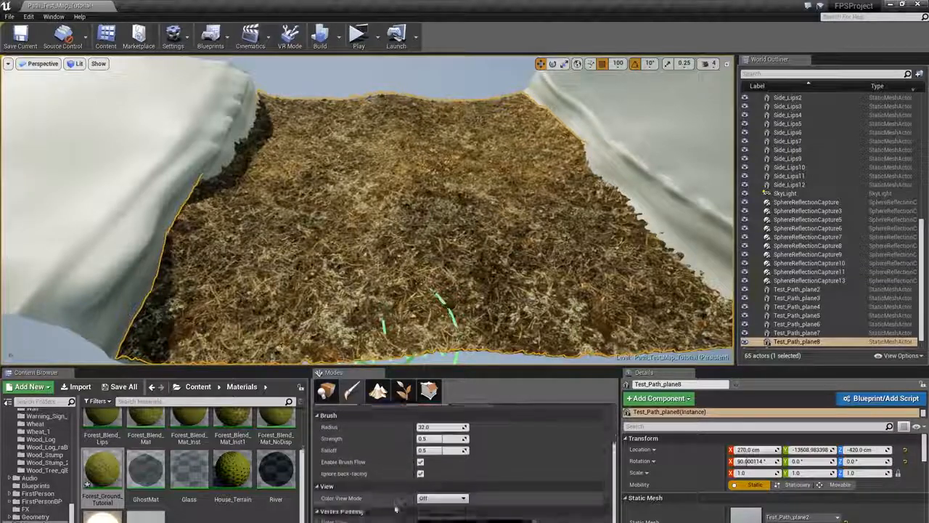
- Set the vertex paint color to white
{"action": "left_click", "coordinate": [432, 520]}
{"action": "left_click_drag", "start_coordinate": [582, 364], "coordinate": [573, 337]}
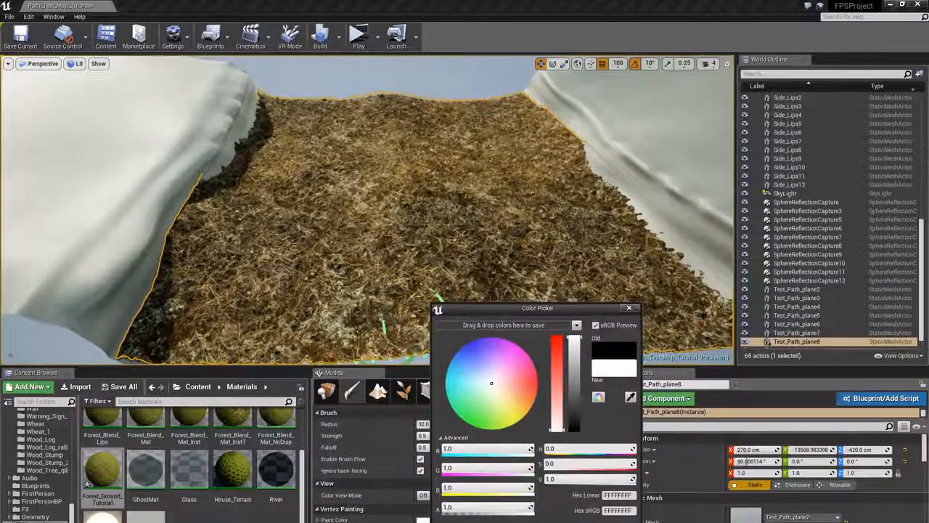
{"action": "left_click", "coordinate": [579, 522]}
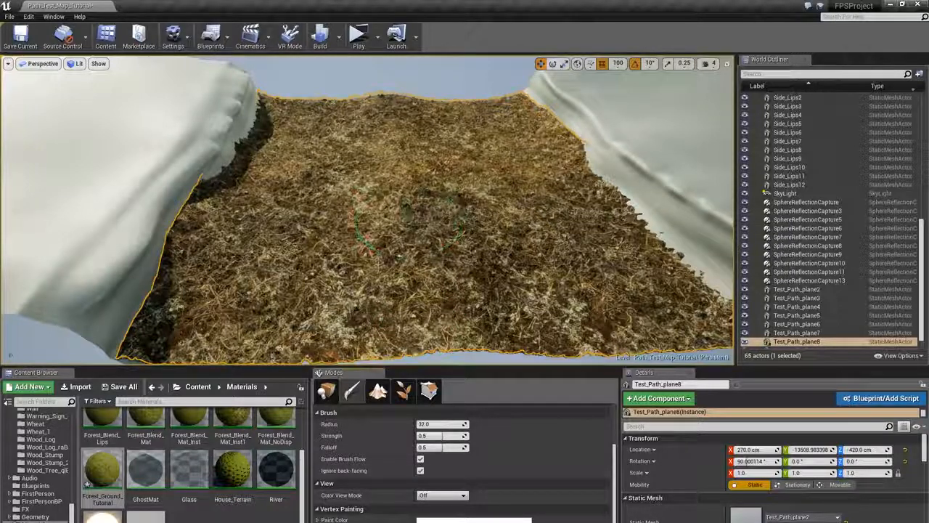
- Set the brush strength to 0.1
{"action": "mouse_move", "coordinate": [436, 268]}
{"action": "right_mouse_down"}
{"action": "mouse_move", "coordinate": [424, 267]}
{"action": "mouse_move", "coordinate": [426, 258]}
{"action": "right_mouse_up"}
{"action": "left_click", "coordinate": [431, 435]}
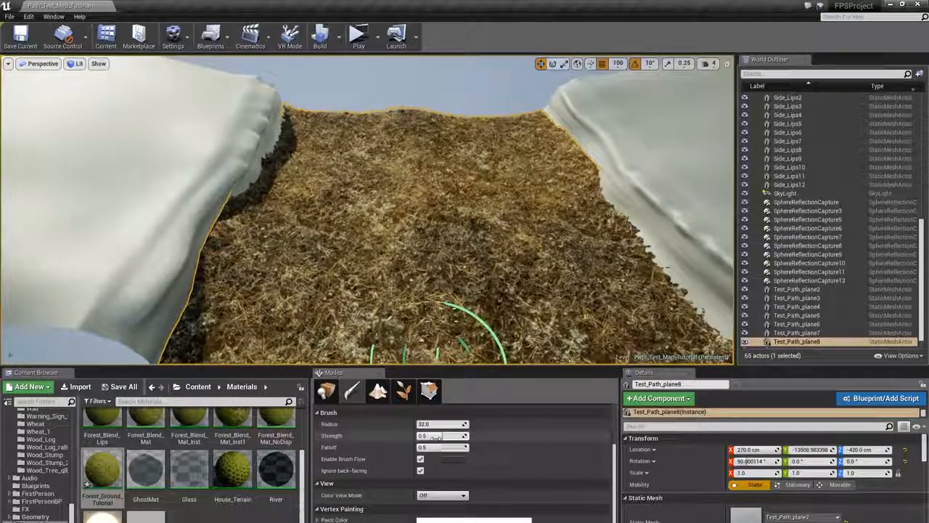
{"action": "type", "text": "0.1"}
{"action": "key", "text": "Return"}
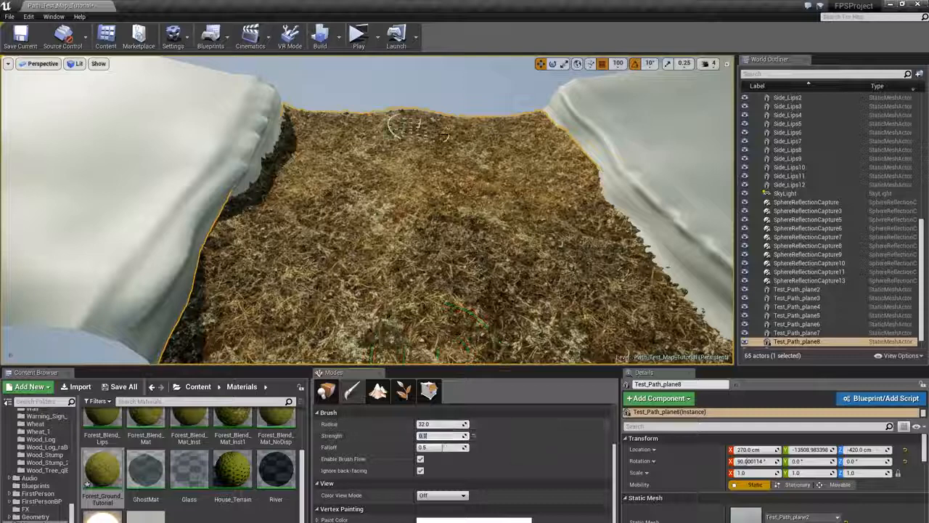
- Paint lengthwise grass stripes along the path plane
{"action": "key", "text": "s"}
{"action": "right_click_drag", "start_coordinate": [400, 116], "coordinate": [399, 124]}
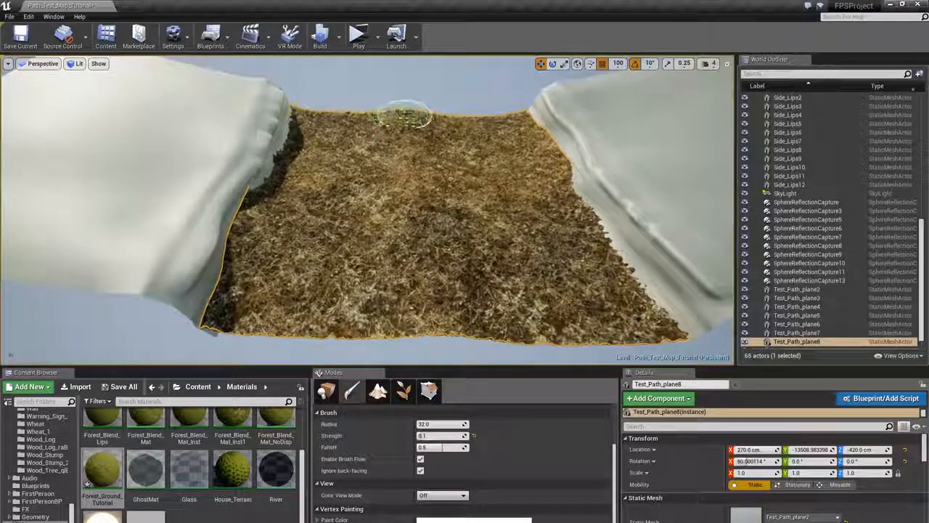
{"action": "mouse_move", "coordinate": [407, 130]}
{"action": "left_mouse_down"}
{"action": "mouse_move", "coordinate": [400, 170]}
{"action": "mouse_move", "coordinate": [429, 218]}
{"action": "mouse_move", "coordinate": [411, 270]}
{"action": "mouse_move", "coordinate": [428, 322]}
{"action": "mouse_move", "coordinate": [416, 134]}
{"action": "mouse_move", "coordinate": [427, 266]}
{"action": "mouse_move", "coordinate": [414, 231]}
{"action": "mouse_move", "coordinate": [424, 155]}
{"action": "left_mouse_up"}
{"action": "right_click_drag", "start_coordinate": [483, 207], "coordinate": [500, 125]}
{"action": "mouse_move", "coordinate": [512, 141]}
{"action": "left_mouse_down"}
{"action": "mouse_move", "coordinate": [603, 305]}
{"action": "mouse_move", "coordinate": [600, 290]}
{"action": "left_mouse_up"}
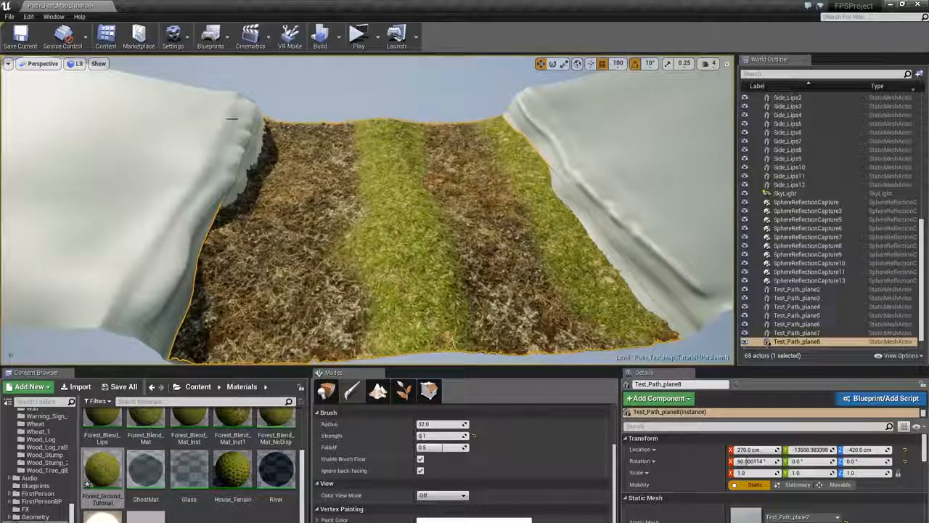
{"action": "mouse_move", "coordinate": [268, 127]}
{"action": "left_mouse_down"}
{"action": "mouse_move", "coordinate": [265, 149]}
{"action": "mouse_move", "coordinate": [227, 211]}
{"action": "mouse_move", "coordinate": [192, 334]}
{"action": "mouse_move", "coordinate": [247, 258]}
{"action": "left_mouse_up"}
{"action": "left_click_drag", "start_coordinate": [270, 146], "coordinate": [239, 347]}
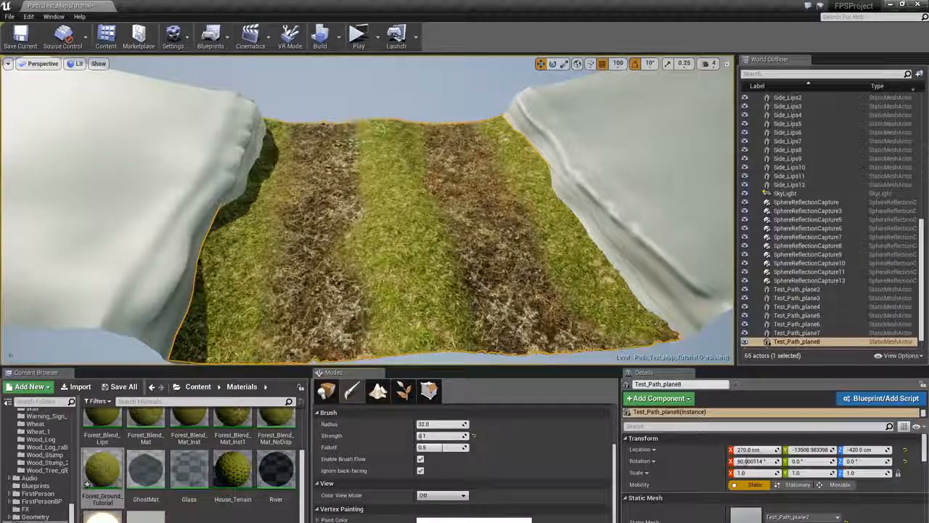
- Paint more grass strokes across the near and far parts of the path plane
{"action": "mouse_move", "coordinate": [367, 211]}
{"action": "right_mouse_down"}
{"action": "mouse_move", "coordinate": [409, 247]}
{"action": "mouse_move", "coordinate": [404, 211]}
{"action": "right_mouse_up"}
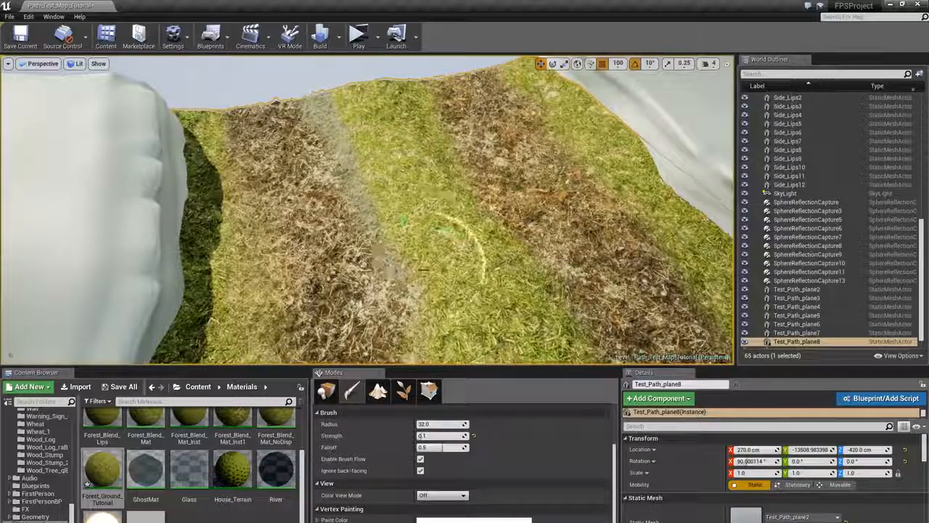
{"action": "right_click_drag", "start_coordinate": [423, 270], "coordinate": [370, 238]}
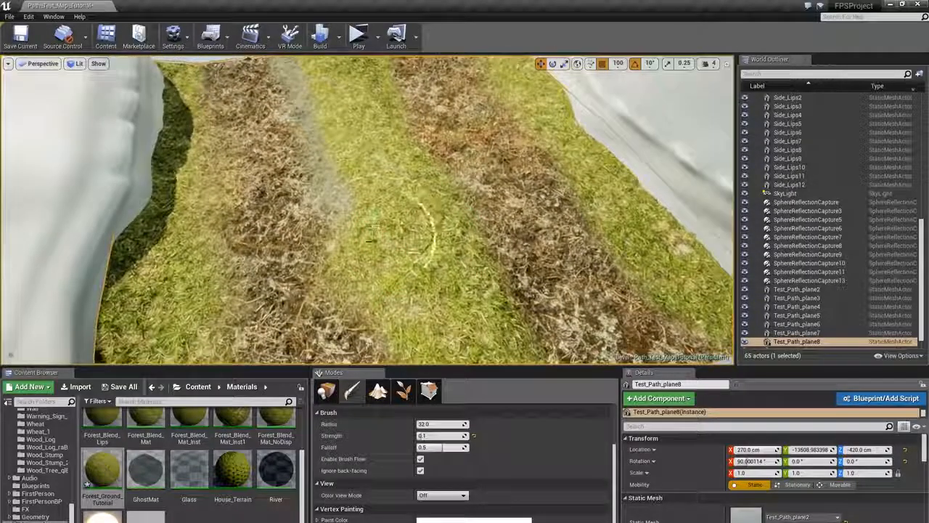
{"action": "right_click_drag", "start_coordinate": [375, 297], "coordinate": [412, 252]}
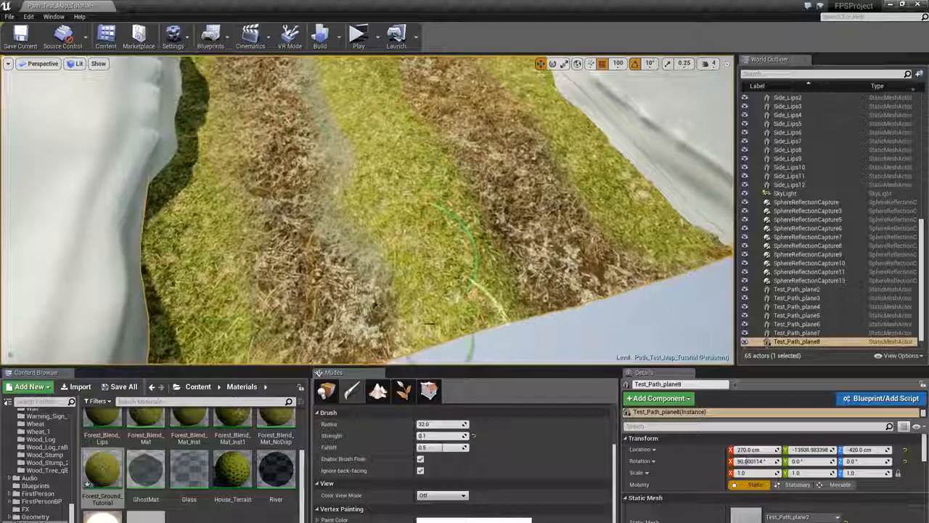
{"action": "mouse_move", "coordinate": [428, 323]}
{"action": "right_mouse_down"}
{"action": "mouse_move", "coordinate": [310, 170]}
{"action": "mouse_move", "coordinate": [296, 179]}
{"action": "right_mouse_up"}
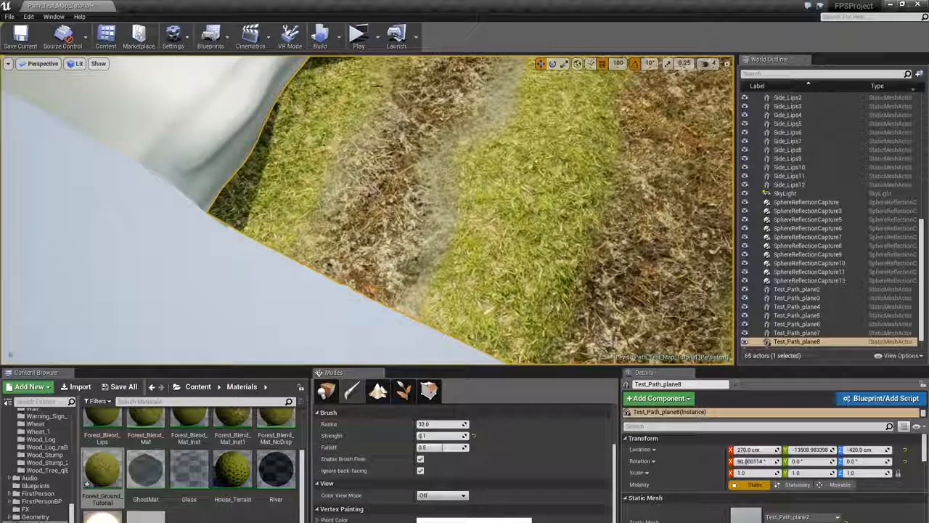
{"action": "mouse_move", "coordinate": [377, 86]}
{"action": "right_mouse_down"}
{"action": "mouse_move", "coordinate": [353, 245]}
{"action": "mouse_move", "coordinate": [335, 129]}
{"action": "mouse_move", "coordinate": [341, 174]}
{"action": "right_mouse_up"}
{"action": "right_click_drag", "start_coordinate": [541, 205], "coordinate": [343, 114]}
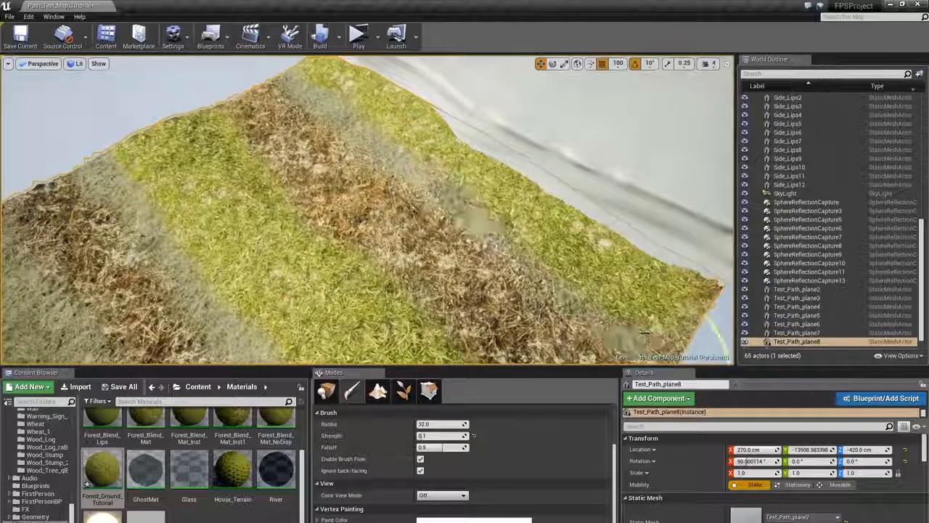
{"action": "mouse_move", "coordinate": [645, 334]}
{"action": "right_mouse_down"}
{"action": "mouse_move", "coordinate": [345, 245]}
{"action": "mouse_move", "coordinate": [417, 341]}
{"action": "mouse_move", "coordinate": [392, 319]}
{"action": "mouse_move", "coordinate": [435, 326]}
{"action": "right_mouse_up"}
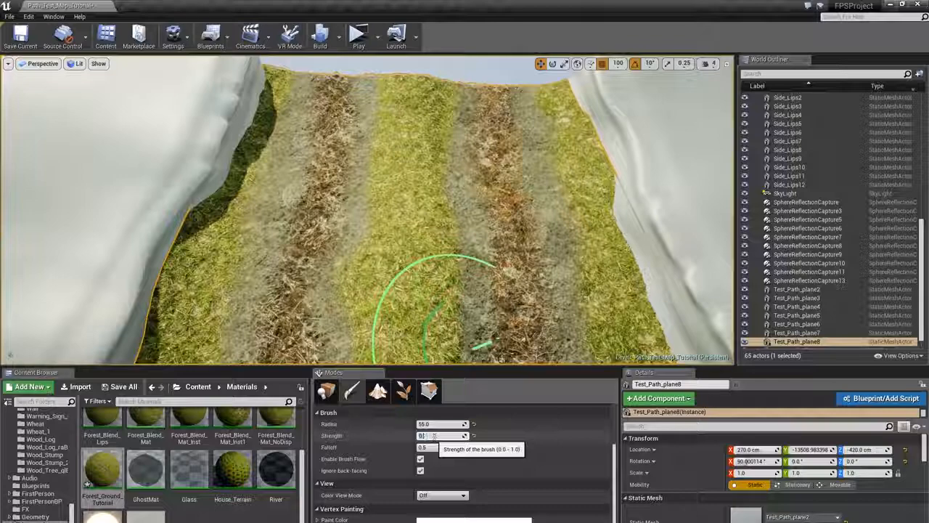
- Soften the stripe borders using a brush of radius 55 and strength 0.07 in full-screen view
{"action": "key", "text": "Return"}
{"action": "mouse_move", "coordinate": [408, 182]}
{"action": "right_mouse_down"}
{"action": "mouse_move", "coordinate": [472, 191]}
{"action": "mouse_move", "coordinate": [481, 181]}
{"action": "mouse_move", "coordinate": [446, 208]}
{"action": "right_mouse_up"}
{"action": "key", "text": "F11"}
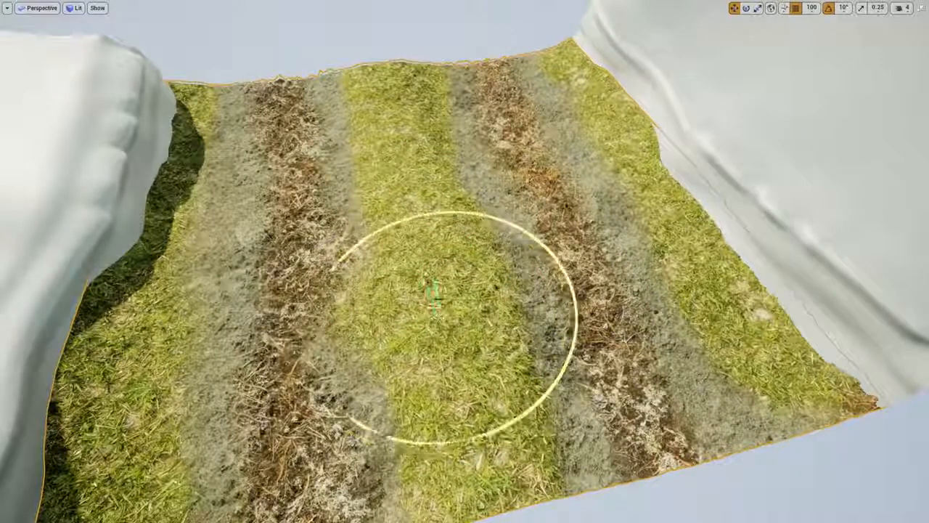
{"action": "left_click_drag", "start_coordinate": [448, 309], "coordinate": [431, 281]}
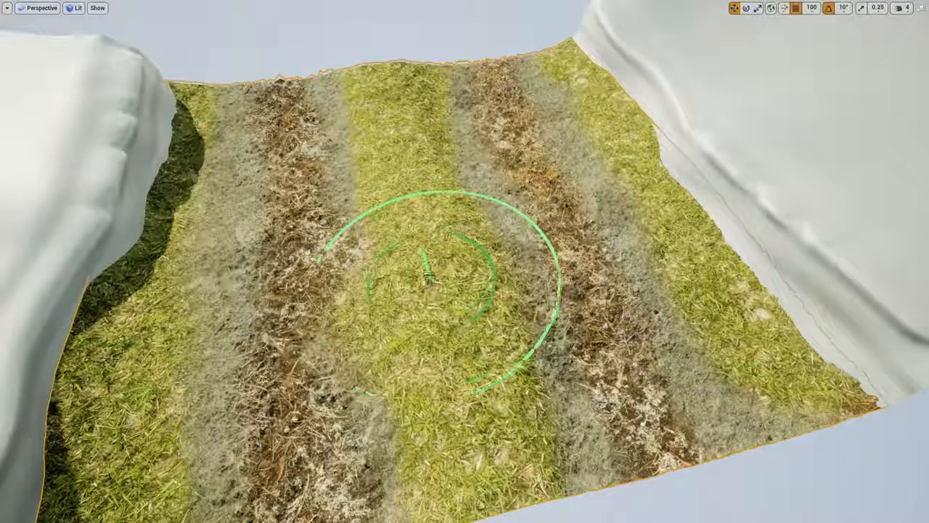
{"action": "key", "text": "F11"}
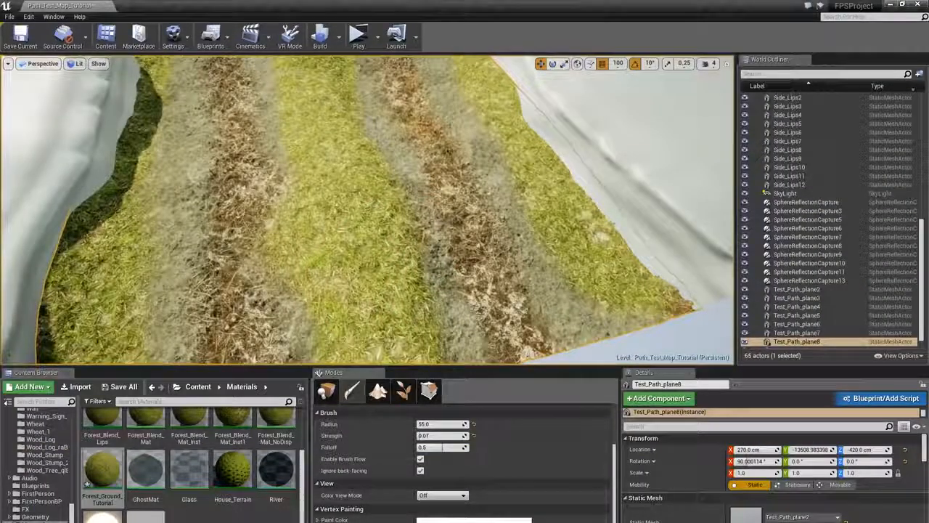
{"action": "right_click_drag", "start_coordinate": [435, 213], "coordinate": [437, 285]}
{"action": "key", "text": "F11"}
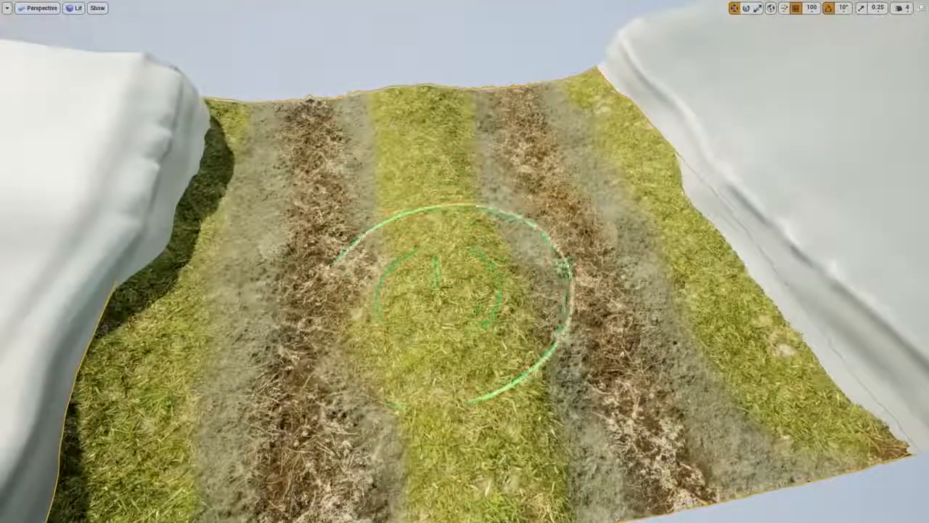
{"action": "mouse_move", "coordinate": [450, 295]}
{"action": "left_mouse_down"}
{"action": "mouse_move", "coordinate": [486, 357]}
{"action": "mouse_move", "coordinate": [497, 318]}
{"action": "mouse_move", "coordinate": [469, 342]}
{"action": "left_mouse_up"}
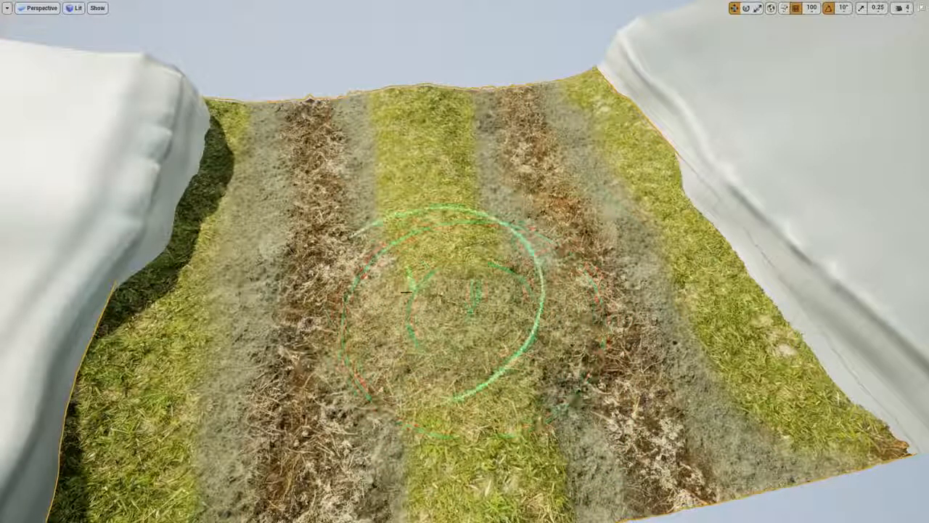
{"action": "mouse_move", "coordinate": [221, 231]}
{"action": "left_mouse_down"}
{"action": "mouse_move", "coordinate": [231, 258]}
{"action": "mouse_move", "coordinate": [181, 254]}
{"action": "mouse_move", "coordinate": [211, 312]}
{"action": "mouse_move", "coordinate": [258, 357]}
{"action": "mouse_move", "coordinate": [222, 410]}
{"action": "left_mouse_up"}
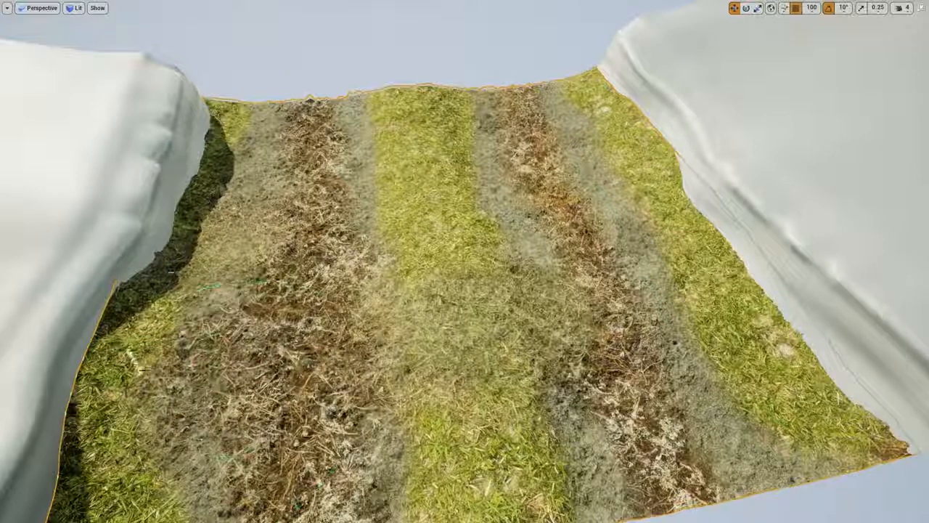
{"action": "mouse_move", "coordinate": [556, 323]}
{"action": "left_mouse_down"}
{"action": "mouse_move", "coordinate": [568, 311]}
{"action": "mouse_move", "coordinate": [679, 288]}
{"action": "mouse_move", "coordinate": [634, 160]}
{"action": "mouse_move", "coordinate": [721, 336]}
{"action": "mouse_move", "coordinate": [679, 319]}
{"action": "left_mouse_up"}
- Reduce the brush radius to 42 and blend additional patches across the path
{"action": "key", "text": "F11"}
{"action": "left_click_drag", "start_coordinate": [439, 424], "coordinate": [428, 424]}
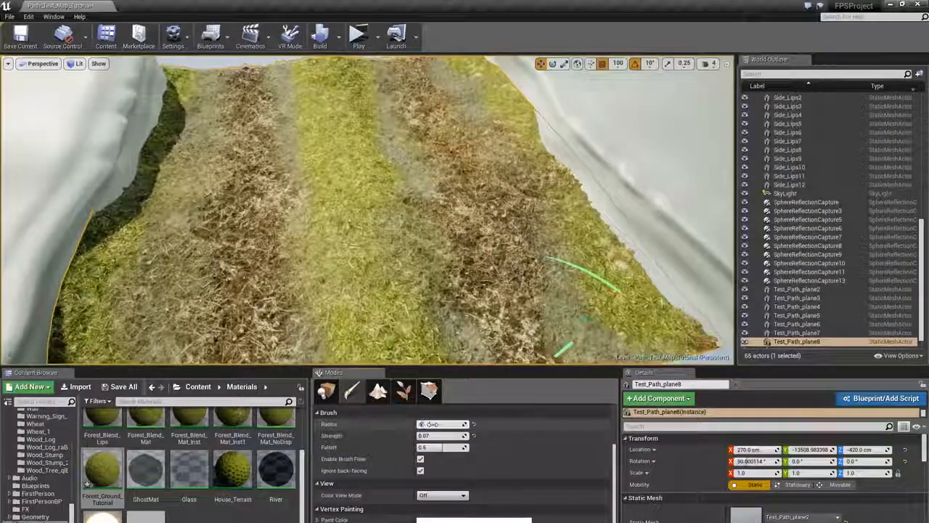
{"action": "right_click_drag", "start_coordinate": [474, 354], "coordinate": [471, 347]}
{"action": "key", "text": "F11"}
{"action": "left_click_drag", "start_coordinate": [474, 355], "coordinate": [471, 337]}
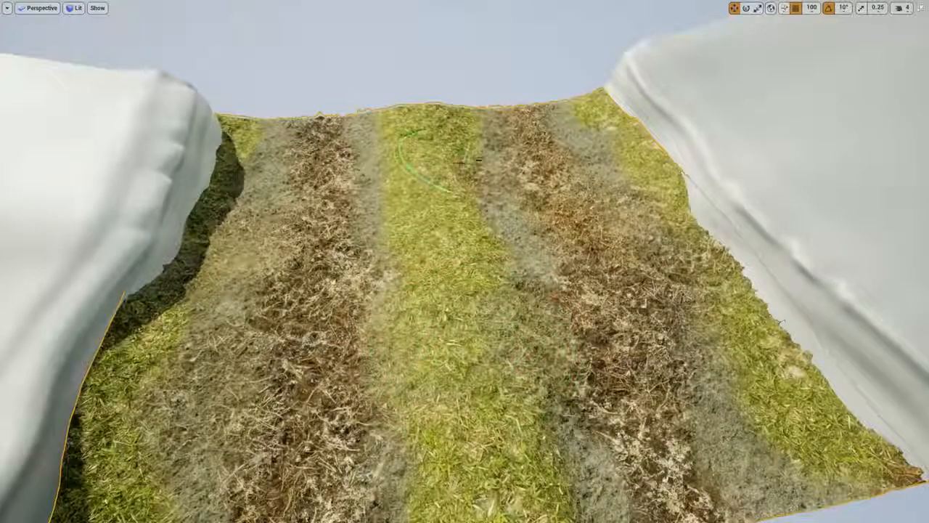
{"action": "mouse_move", "coordinate": [445, 161]}
{"action": "left_mouse_down"}
{"action": "mouse_move", "coordinate": [422, 180]}
{"action": "mouse_move", "coordinate": [389, 240]}
{"action": "mouse_move", "coordinate": [431, 174]}
{"action": "left_mouse_up"}
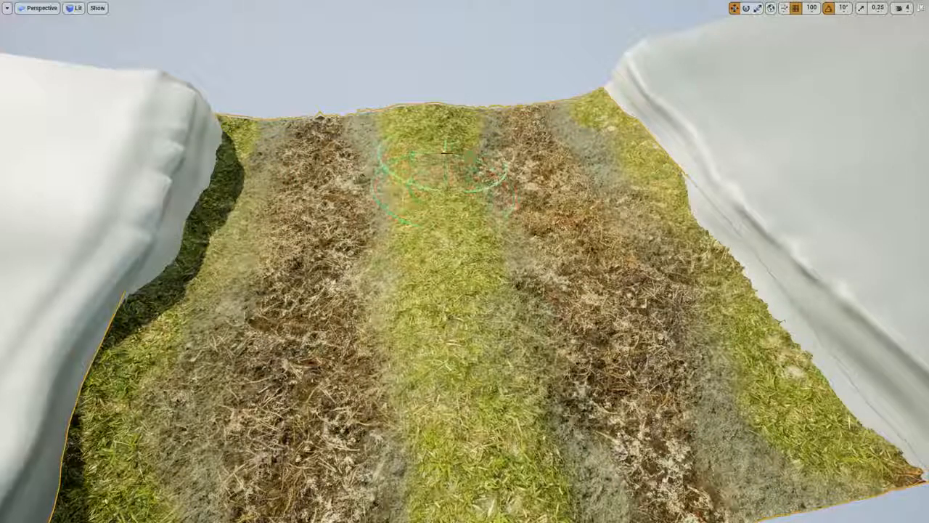
{"action": "mouse_move", "coordinate": [630, 286]}
{"action": "right_mouse_down"}
{"action": "mouse_move", "coordinate": [530, 285]}
{"action": "mouse_move", "coordinate": [559, 309]}
{"action": "mouse_move", "coordinate": [657, 261]}
{"action": "mouse_move", "coordinate": [646, 254]}
{"action": "mouse_move", "coordinate": [552, 327]}
{"action": "mouse_move", "coordinate": [567, 316]}
{"action": "right_mouse_up"}
{"action": "key", "text": "F11"}
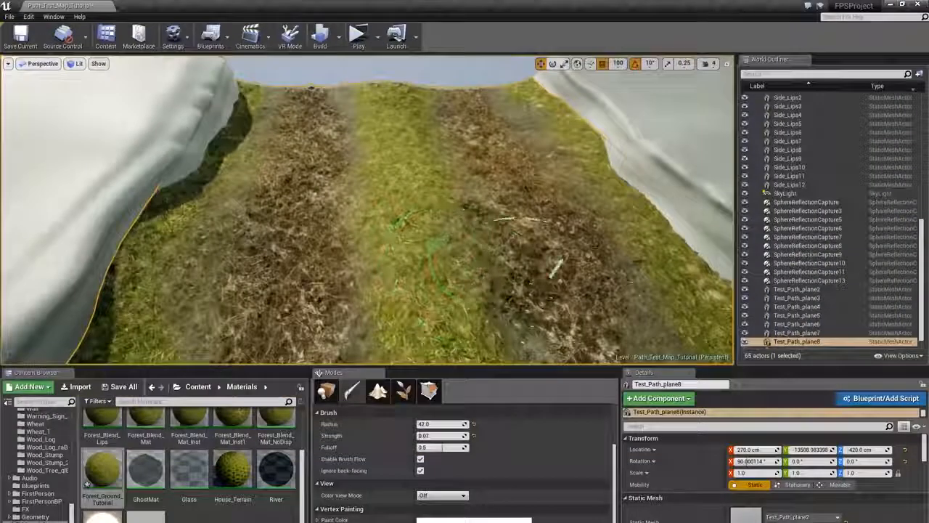
- Leave paint mode and open the Forest_Ground_Tutorial material instance to review its parameters
{"action": "left_click", "coordinate": [327, 390]}
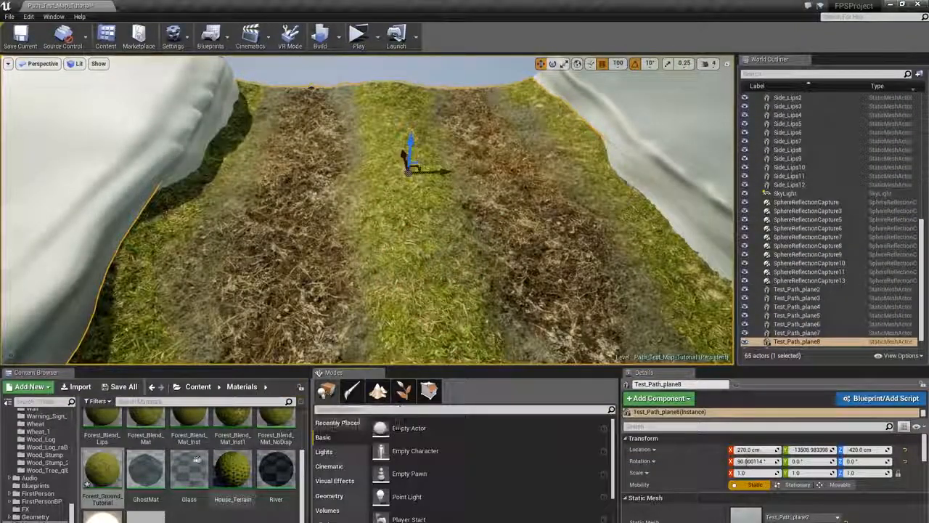
{"action": "double_click", "coordinate": [102, 480]}
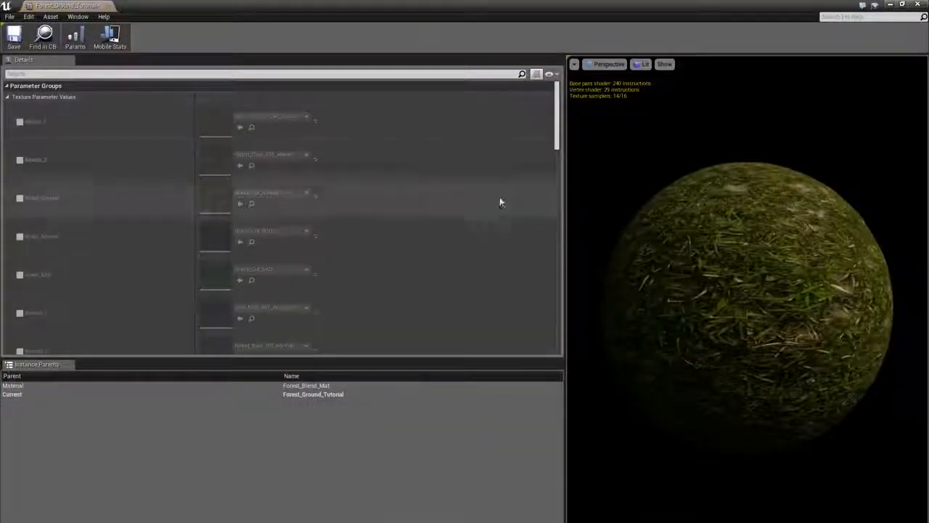
{"action": "left_click_drag", "start_coordinate": [558, 142], "coordinate": [546, 265]}
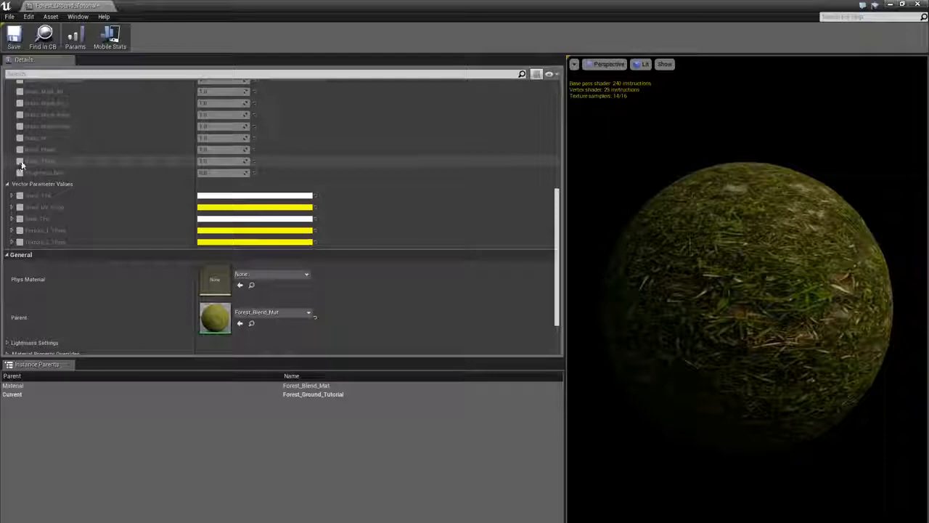
- Dock the material instance window beside the viewport and scrub the Noise_Tiling parameter while previewing the path unlit
{"action": "left_click_drag", "start_coordinate": [467, 6], "coordinate": [656, 147]}
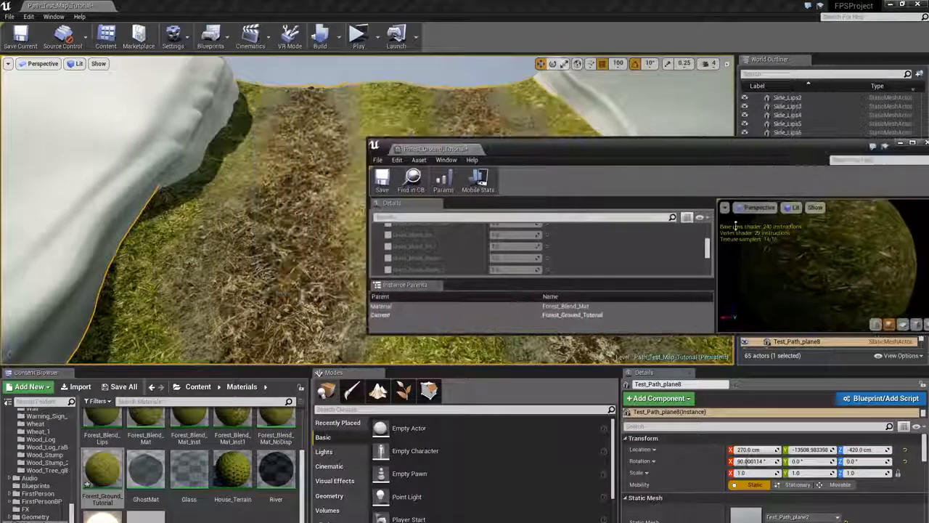
{"action": "left_click_drag", "start_coordinate": [371, 335], "coordinate": [587, 516]}
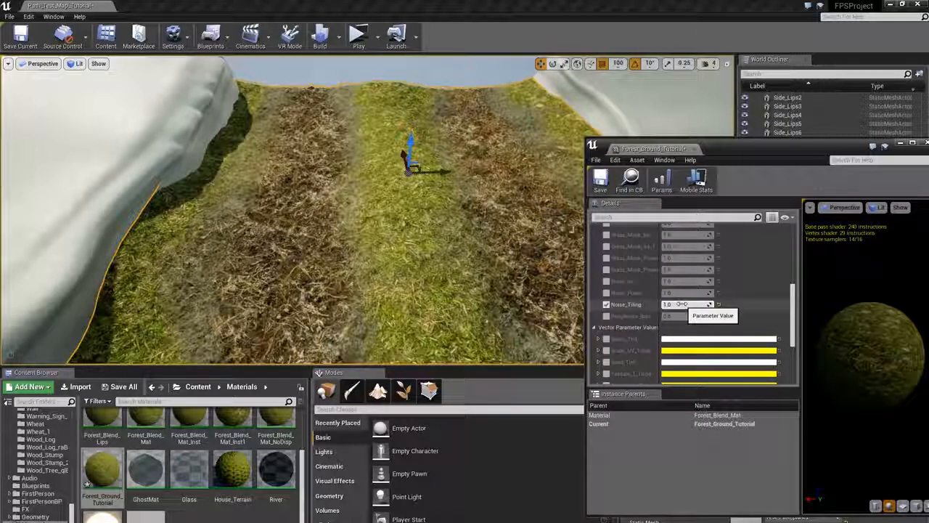
{"action": "left_click_drag", "start_coordinate": [681, 304], "coordinate": [690, 303]}
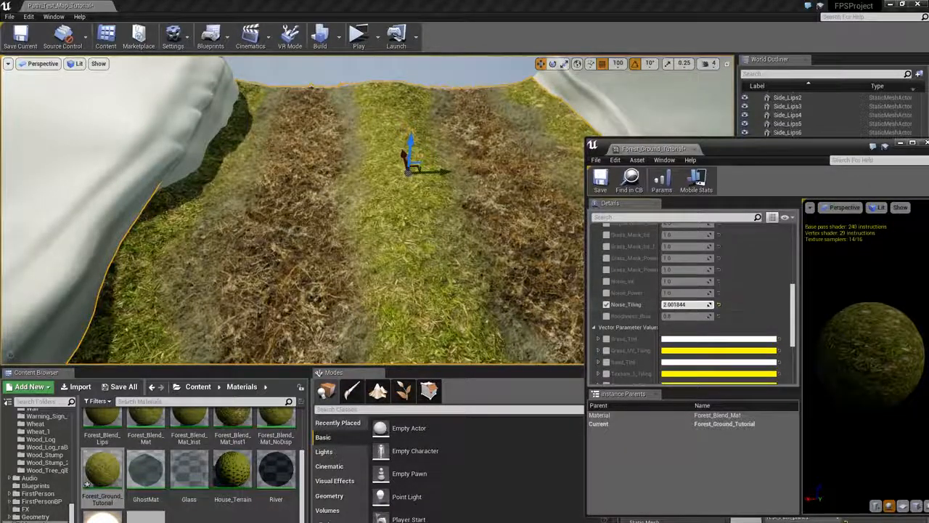
{"action": "right_click_drag", "start_coordinate": [407, 218], "coordinate": [407, 247]}
{"action": "key", "text": "alt+3"}
{"action": "left_click", "coordinate": [690, 306]}
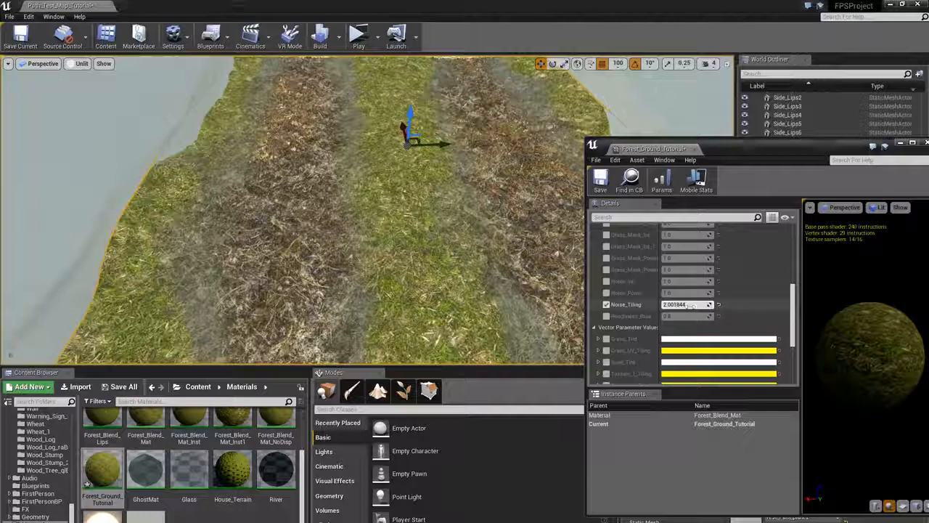
{"action": "left_click_drag", "start_coordinate": [690, 306], "coordinate": [711, 306]}
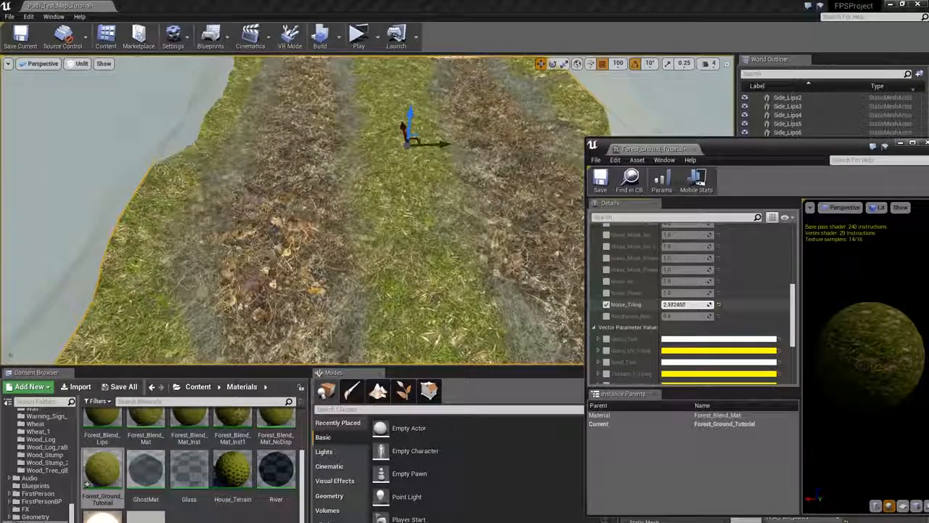
{"action": "left_click_drag", "start_coordinate": [711, 306], "coordinate": [719, 305]}
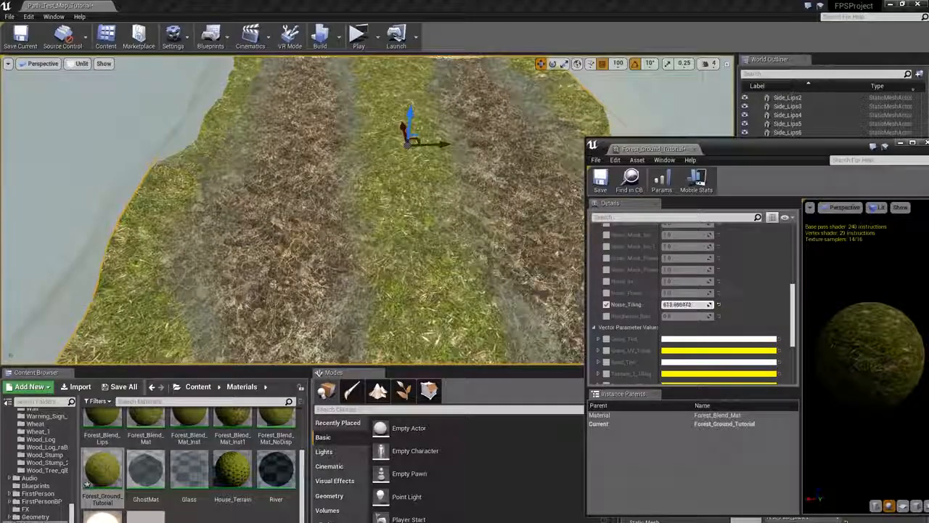
- Keep scrubbing Noise_Tiling while moving around the path, then close the instance editor and return to lit view
{"action": "key", "text": "w"}
{"action": "right_click_drag", "start_coordinate": [363, 218], "coordinate": [334, 225]}
{"action": "left_click_drag", "start_coordinate": [668, 305], "coordinate": [698, 305]}
{"action": "key", "text": "s"}
{"action": "right_click_drag", "start_coordinate": [549, 244], "coordinate": [553, 260]}
{"action": "key", "text": "w"}
{"action": "left_click_drag", "start_coordinate": [683, 305], "coordinate": [669, 305]}
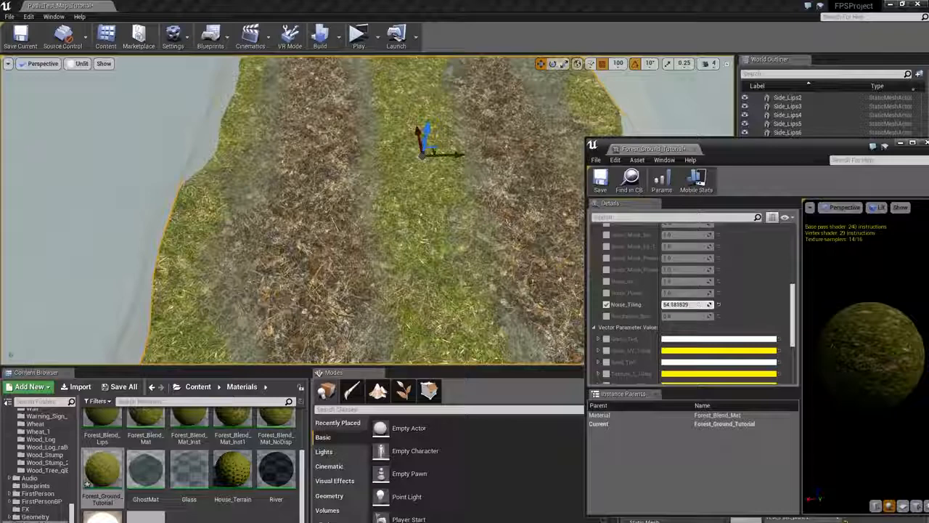
{"action": "left_click_drag", "start_coordinate": [686, 304], "coordinate": [668, 304]}
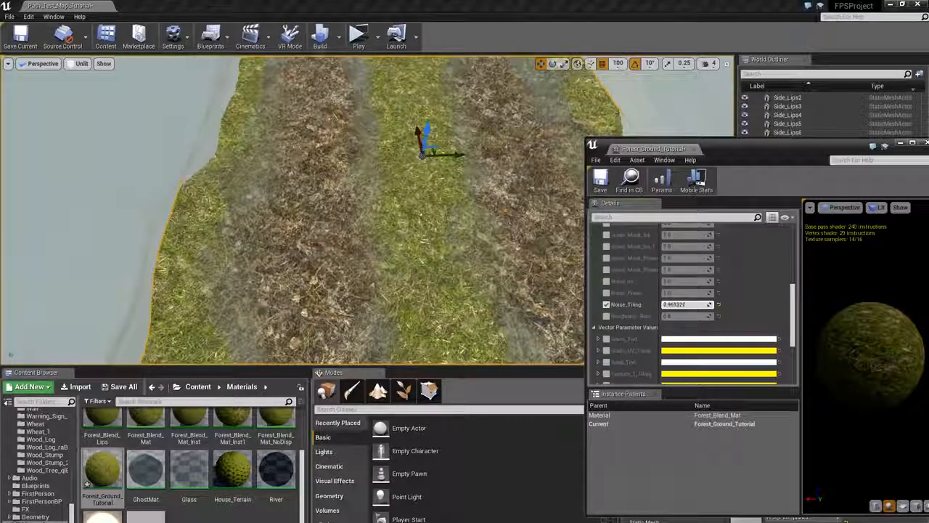
{"action": "left_click_drag", "start_coordinate": [668, 304], "coordinate": [689, 301]}
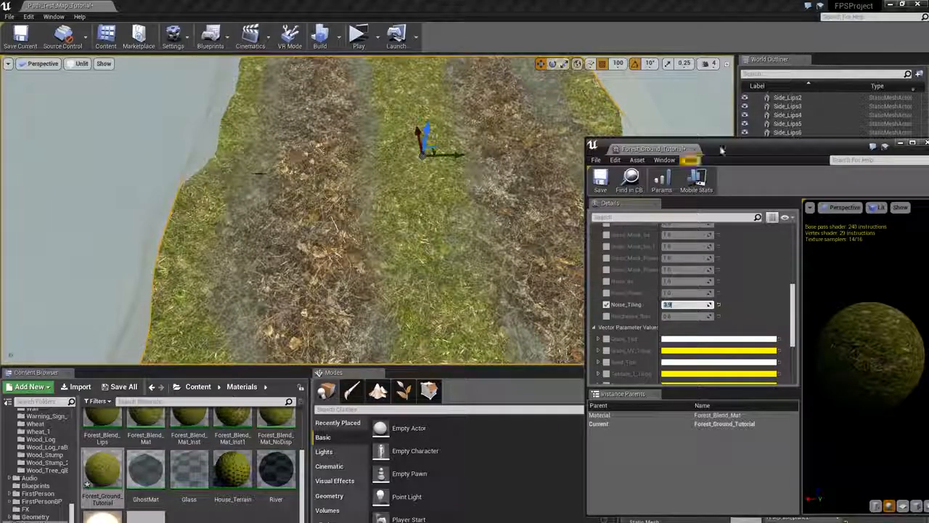
{"action": "left_click_drag", "start_coordinate": [811, 144], "coordinate": [743, 163]}
{"action": "left_click", "coordinate": [860, 162]}
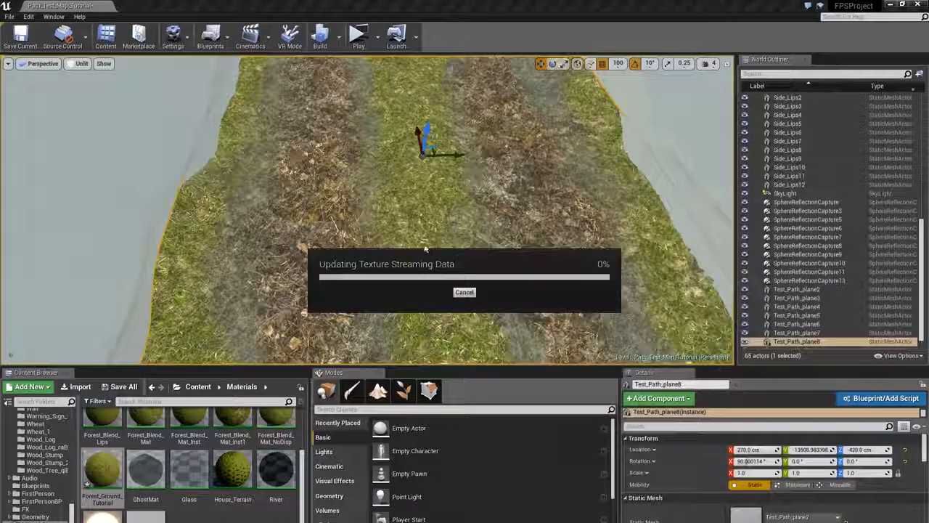
{"action": "right_click_drag", "start_coordinate": [470, 240], "coordinate": [479, 233]}
{"action": "key", "text": "alt+4"}
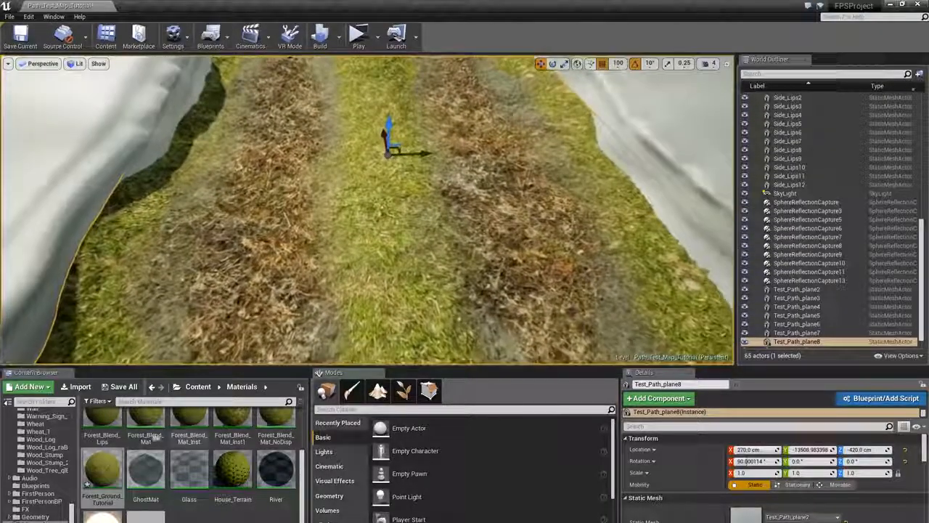
- Reopen the Forest_Ground_Tutorial instance, set Noise_Tiling to 4.0, and close the editor
{"action": "double_click", "coordinate": [102, 469]}
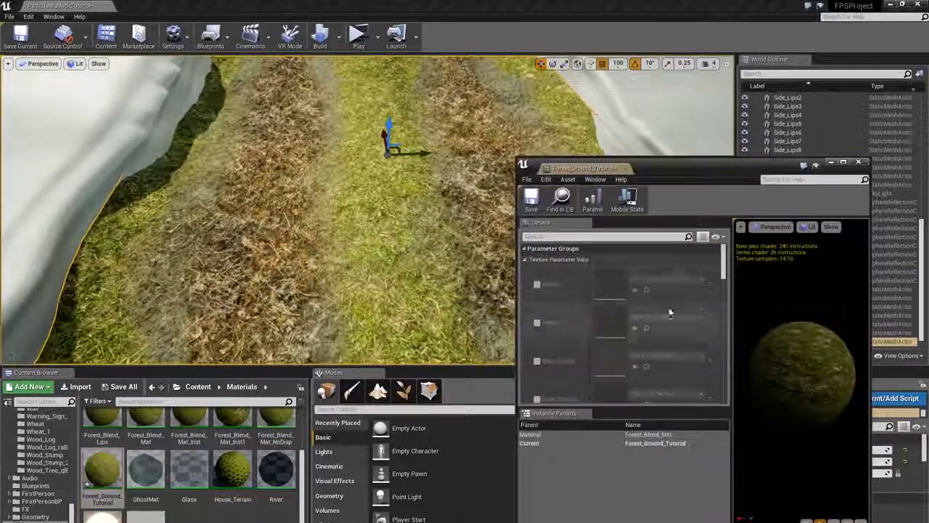
{"action": "scroll", "coordinate": [712, 313], "scroll_direction": "up", "scroll_amount": 5}
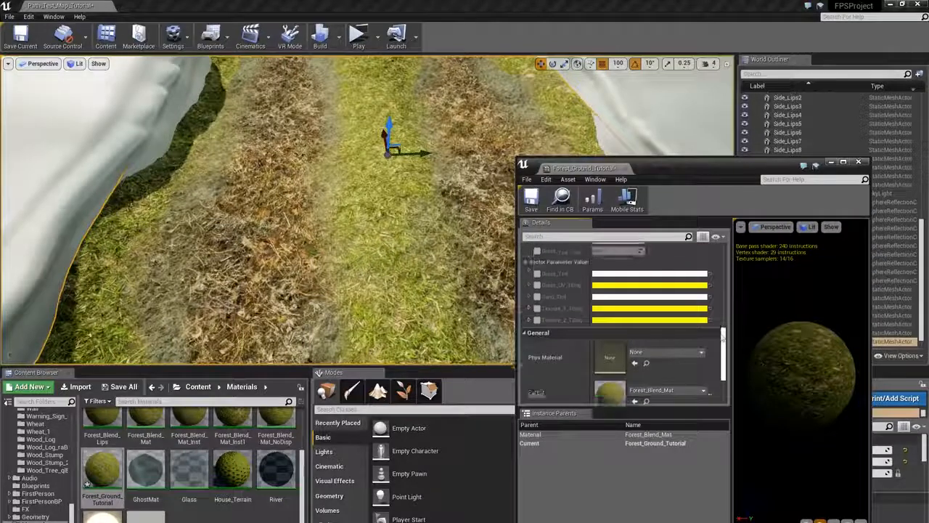
{"action": "key", "text": "Return"}
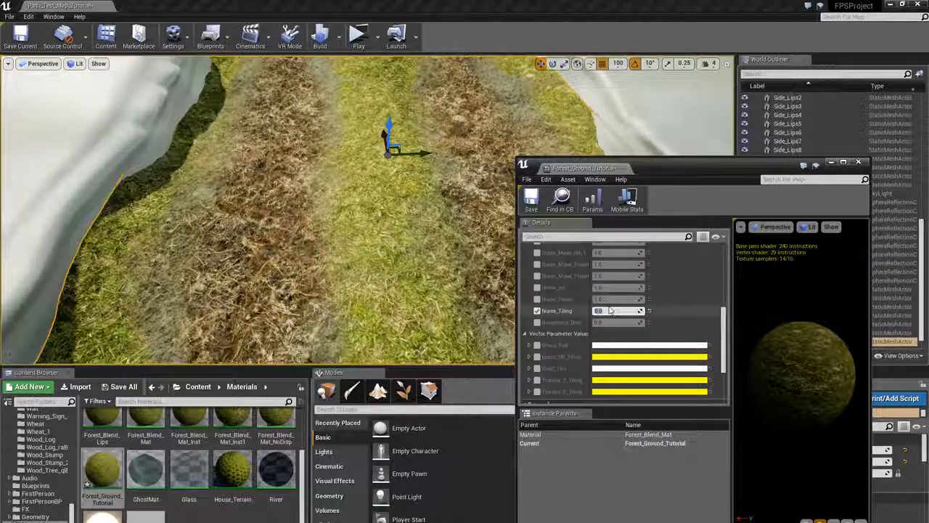
{"action": "type", "text": "4"}
{"action": "key", "text": "Return"}
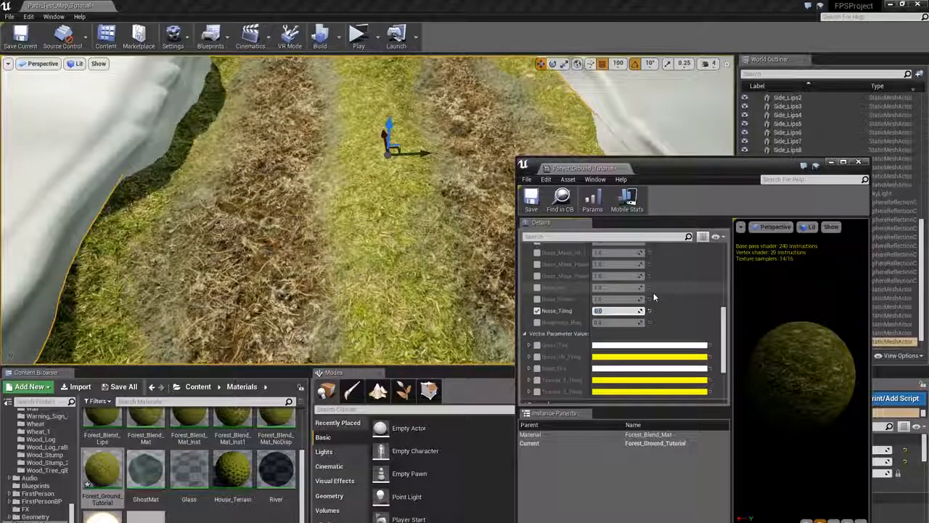
{"action": "type", "text": "0"}
{"action": "key", "text": "Return"}
{"action": "type", "text": "4"}
{"action": "key", "text": "Return"}
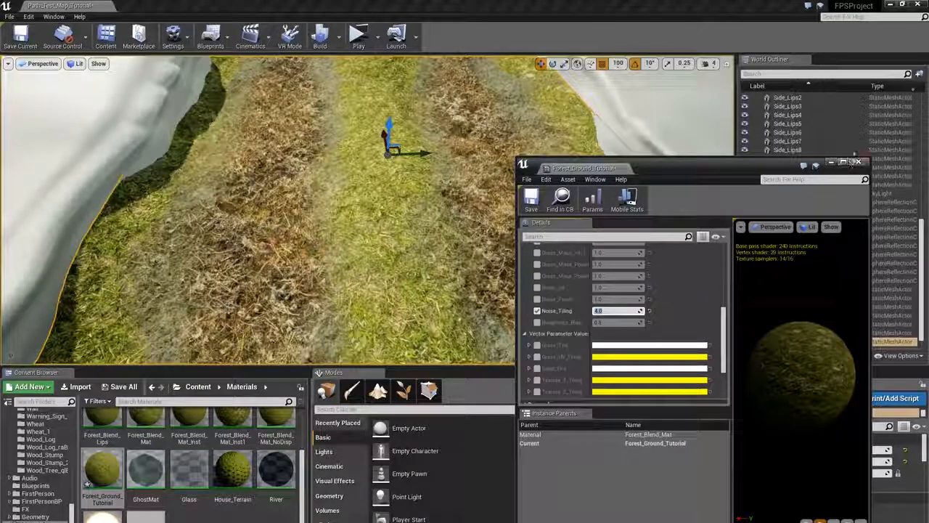
{"action": "left_click", "coordinate": [860, 161]}
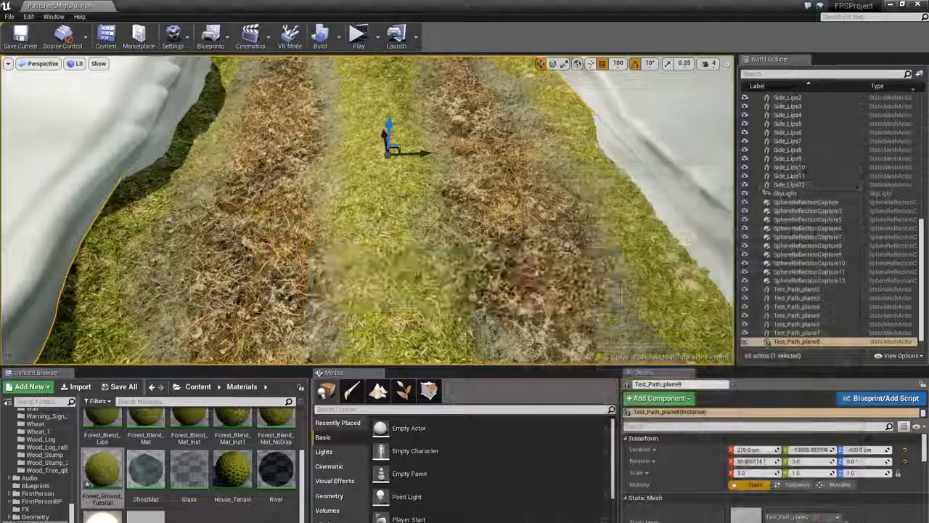
- Re-enter vertex paint mode and set the brush radius to 30
{"action": "mouse_move", "coordinate": [388, 217]}
{"action": "right_mouse_down"}
{"action": "mouse_move", "coordinate": [400, 207]}
{"action": "mouse_move", "coordinate": [429, 214]}
{"action": "mouse_move", "coordinate": [392, 221]}
{"action": "right_mouse_up"}
{"action": "left_click", "coordinate": [352, 391]}
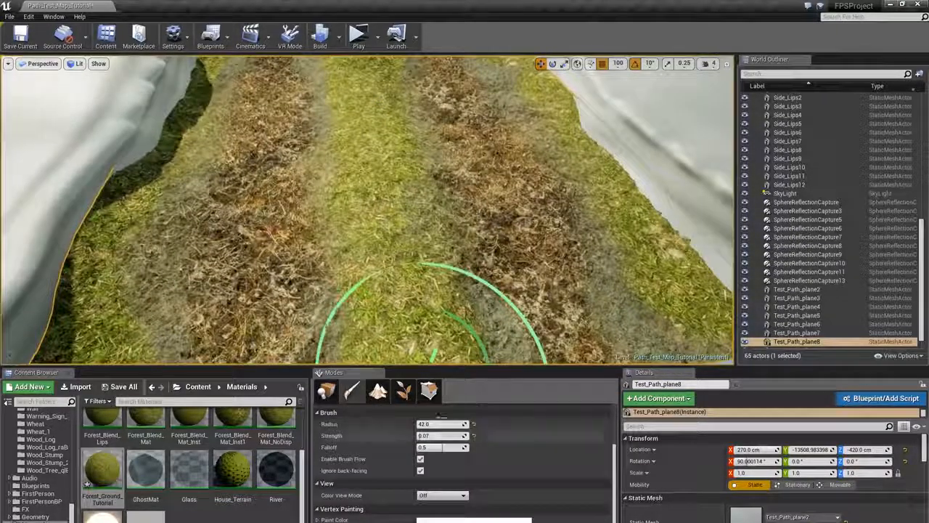
{"action": "type", "text": "30"}
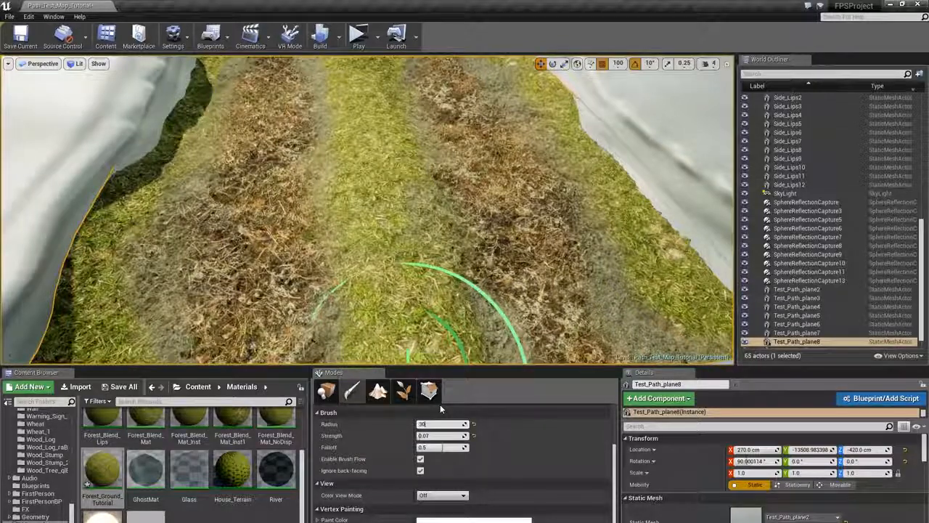
{"action": "key", "text": "Return"}
- Paint blending strokes across the middle and far parts of the path with the 30 radius brush
{"action": "right_click_drag", "start_coordinate": [404, 218], "coordinate": [404, 205]}
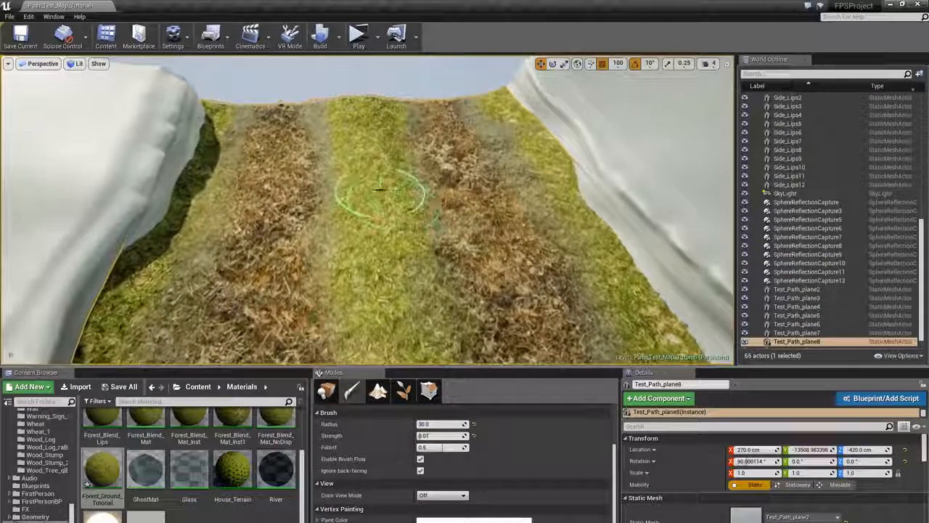
{"action": "left_click_drag", "start_coordinate": [380, 193], "coordinate": [380, 204]}
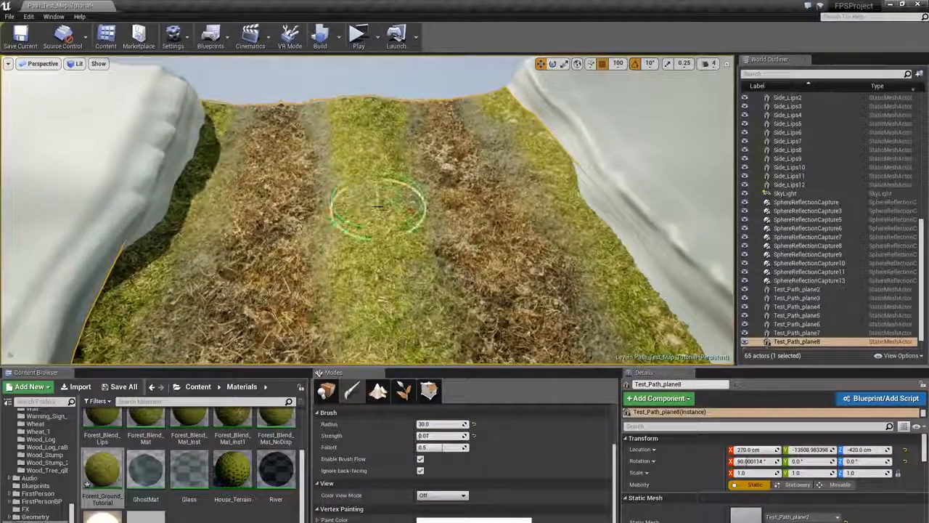
{"action": "left_click_drag", "start_coordinate": [368, 207], "coordinate": [378, 208]}
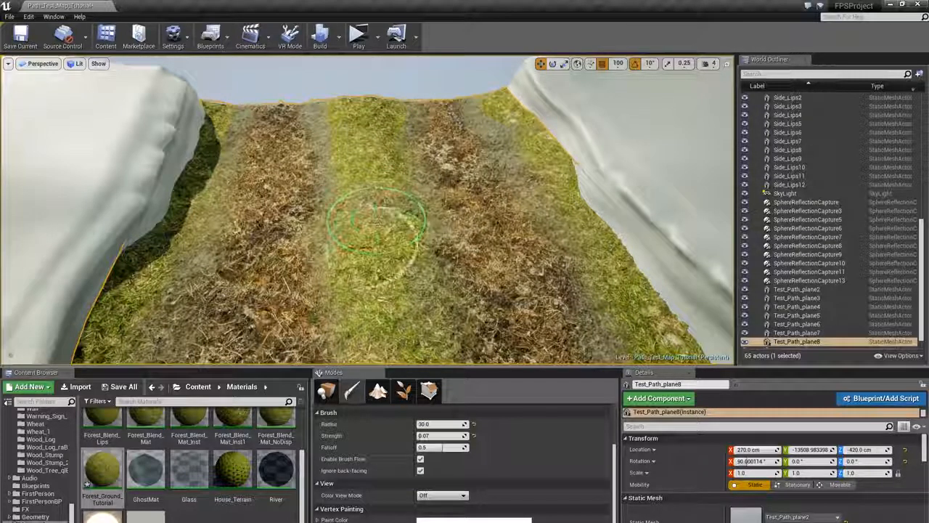
{"action": "right_click_drag", "start_coordinate": [404, 241], "coordinate": [404, 271]}
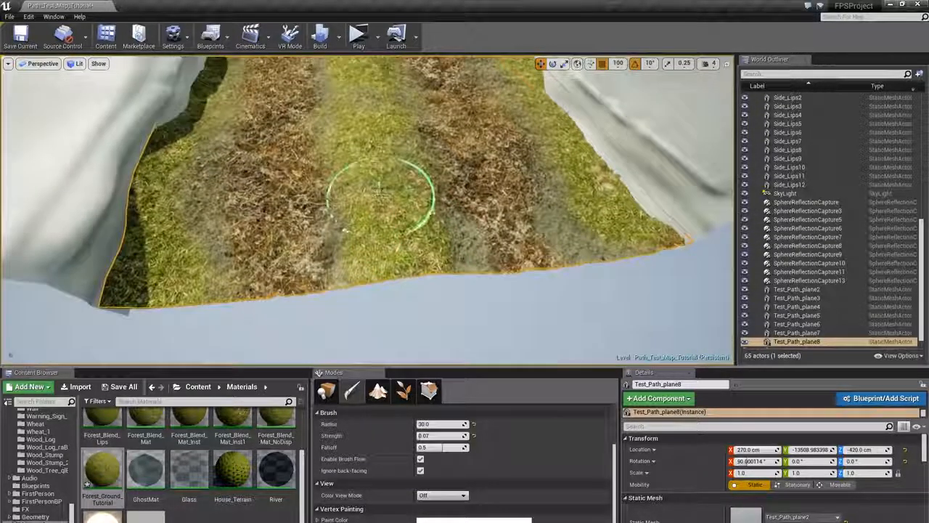
{"action": "mouse_move", "coordinate": [409, 193]}
{"action": "right_mouse_down"}
{"action": "mouse_move", "coordinate": [408, 178]}
{"action": "mouse_move", "coordinate": [428, 200]}
{"action": "right_mouse_up"}
{"action": "left_click_drag", "start_coordinate": [405, 192], "coordinate": [382, 182]}
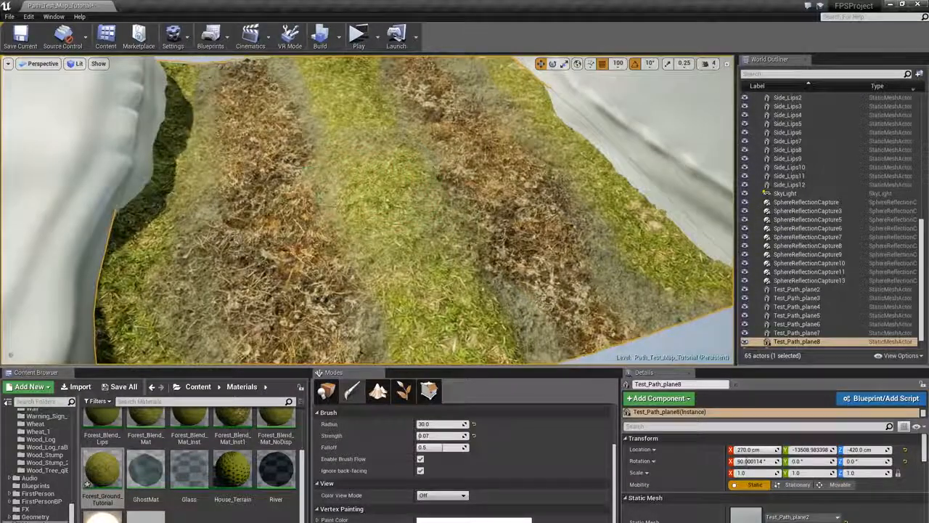
{"action": "mouse_move", "coordinate": [405, 156]}
{"action": "right_mouse_down"}
{"action": "mouse_move", "coordinate": [409, 124]}
{"action": "mouse_move", "coordinate": [411, 167]}
{"action": "right_mouse_up"}
{"action": "key", "text": "s"}
{"action": "key", "text": "w"}
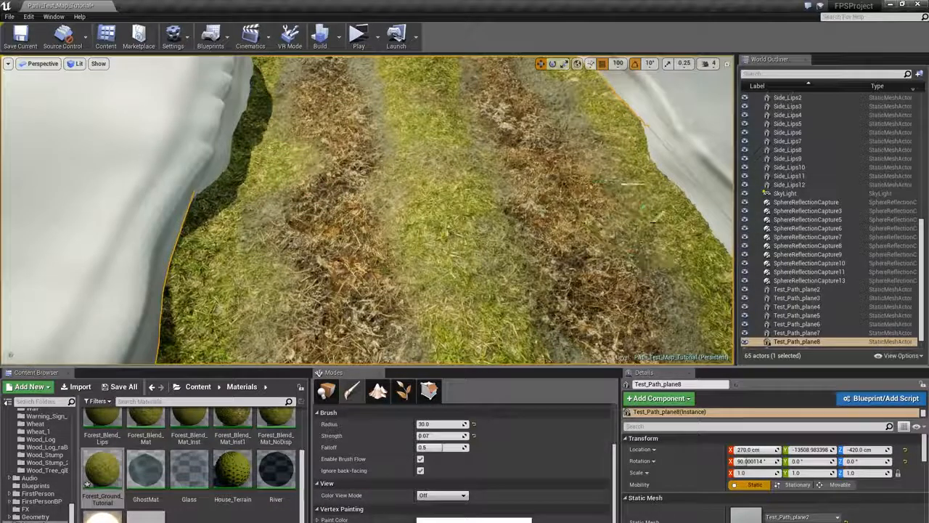
{"action": "right_click_drag", "start_coordinate": [236, 280], "coordinate": [259, 165]}
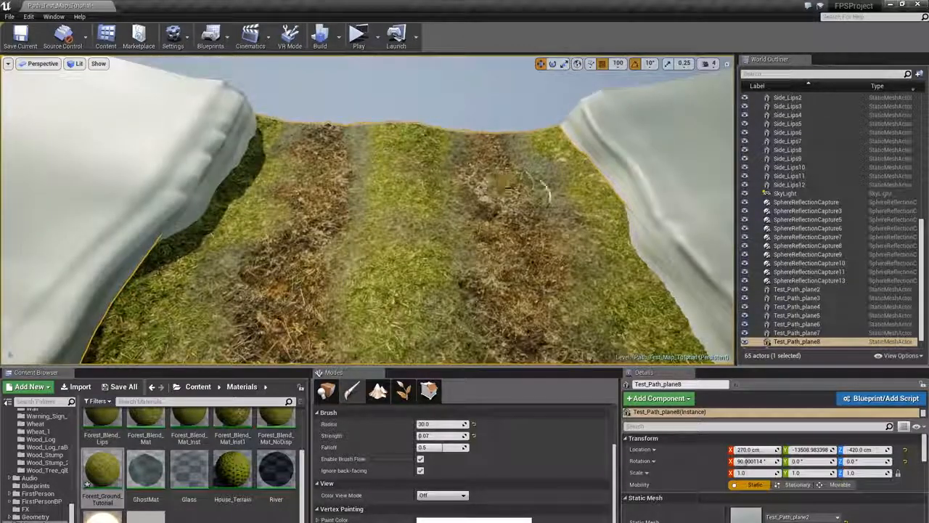
{"action": "right_click_drag", "start_coordinate": [369, 211], "coordinate": [392, 197]}
{"action": "key", "text": "s"}
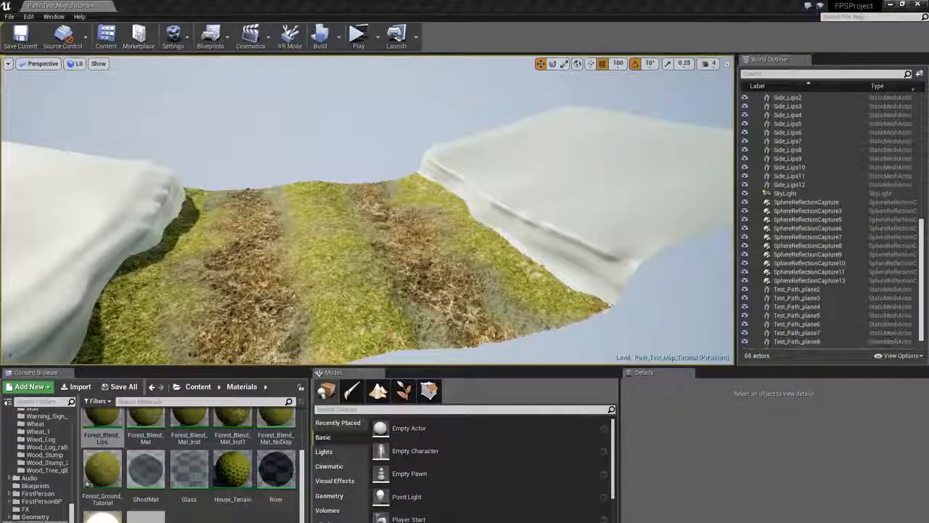
- Apply the Forest_Blend_Lips material to the neighbouring path plane from the content browser
{"action": "right_click_drag", "start_coordinate": [413, 218], "coordinate": [430, 211]}
{"action": "left_click", "coordinate": [116, 422]}
{"action": "left_click_drag", "start_coordinate": [117, 422], "coordinate": [571, 215]}
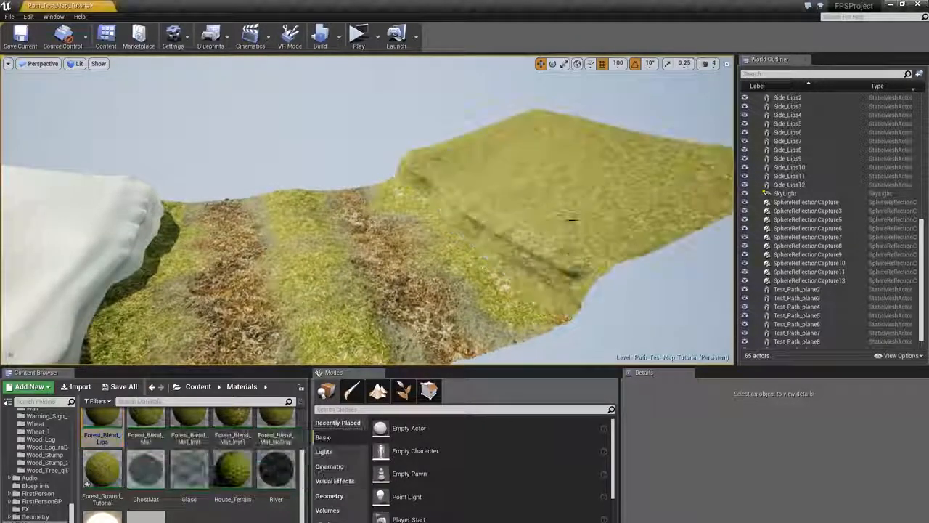
- Select the neighbouring path plane for vertex painting and set the brush radius to 12
{"action": "right_click_drag", "start_coordinate": [434, 132], "coordinate": [472, 147]}
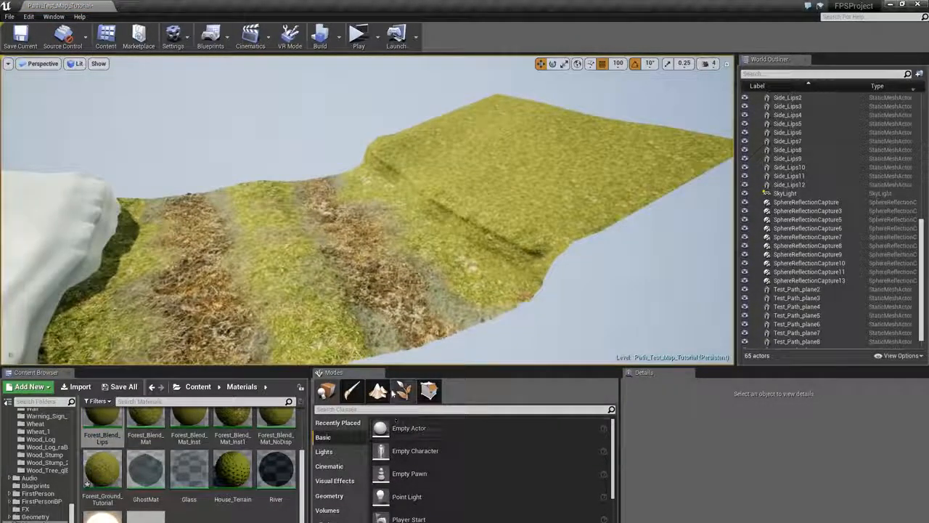
{"action": "left_click", "coordinate": [474, 243]}
{"action": "left_click", "coordinate": [353, 391]}
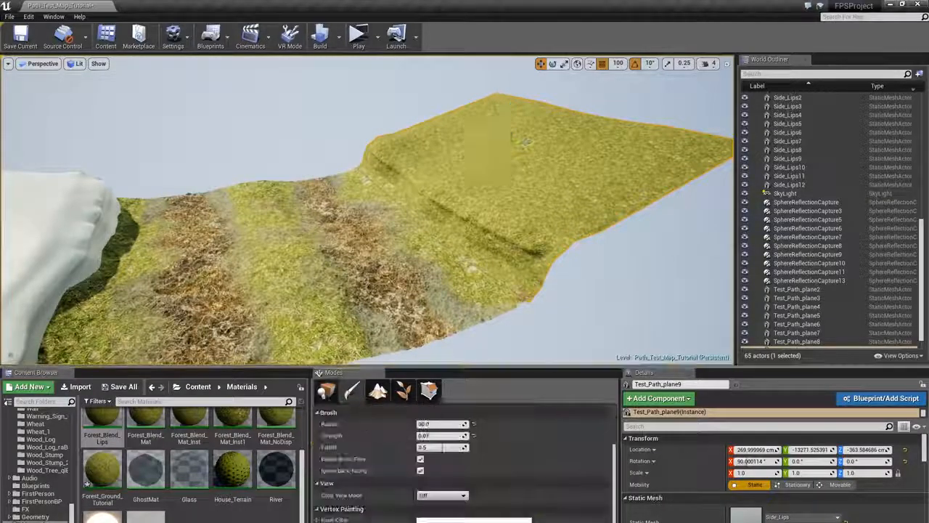
{"action": "mouse_move", "coordinate": [488, 270]}
{"action": "right_mouse_down"}
{"action": "mouse_move", "coordinate": [491, 281]}
{"action": "mouse_move", "coordinate": [514, 273]}
{"action": "mouse_move", "coordinate": [523, 247]}
{"action": "right_mouse_up"}
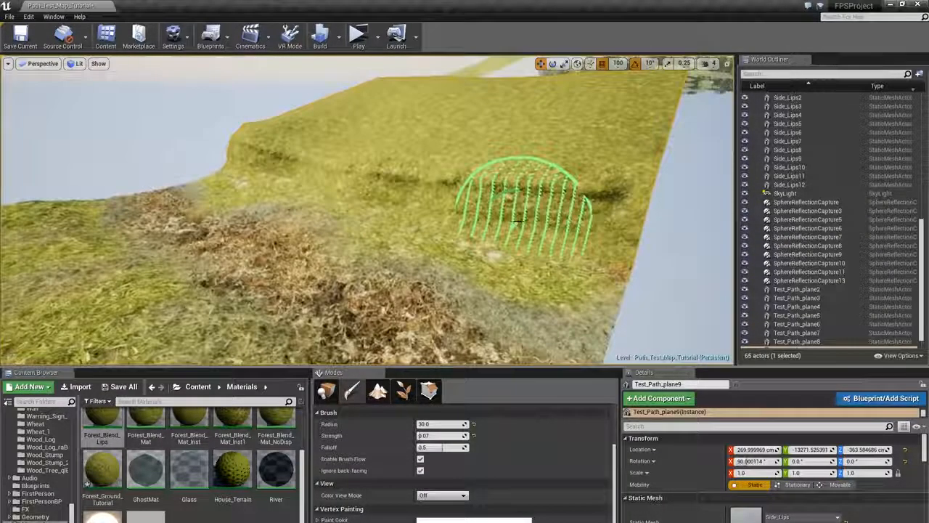
{"action": "left_click", "coordinate": [439, 423]}
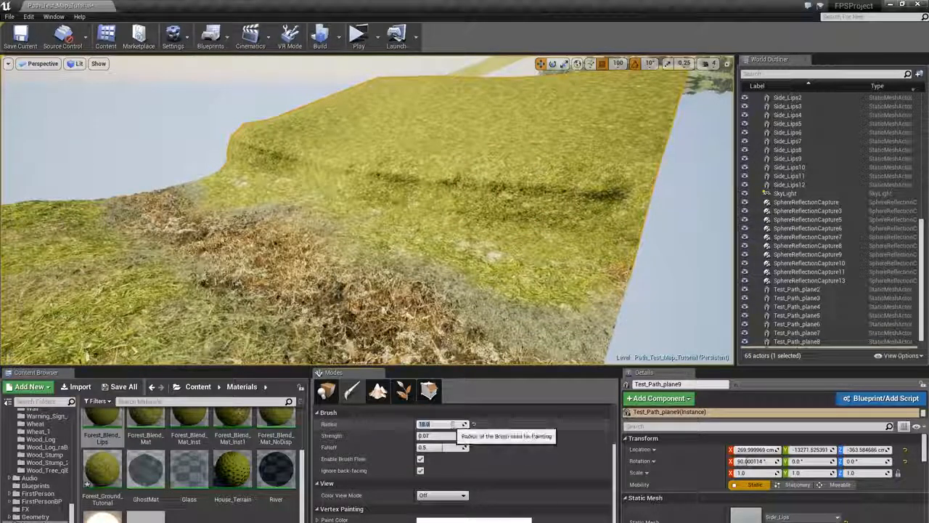
- Paint small strokes along the ridge of the neighbouring plane
{"action": "mouse_move", "coordinate": [492, 204]}
{"action": "right_mouse_down"}
{"action": "mouse_move", "coordinate": [512, 206]}
{"action": "mouse_move", "coordinate": [514, 224]}
{"action": "mouse_move", "coordinate": [519, 198]}
{"action": "right_mouse_up"}
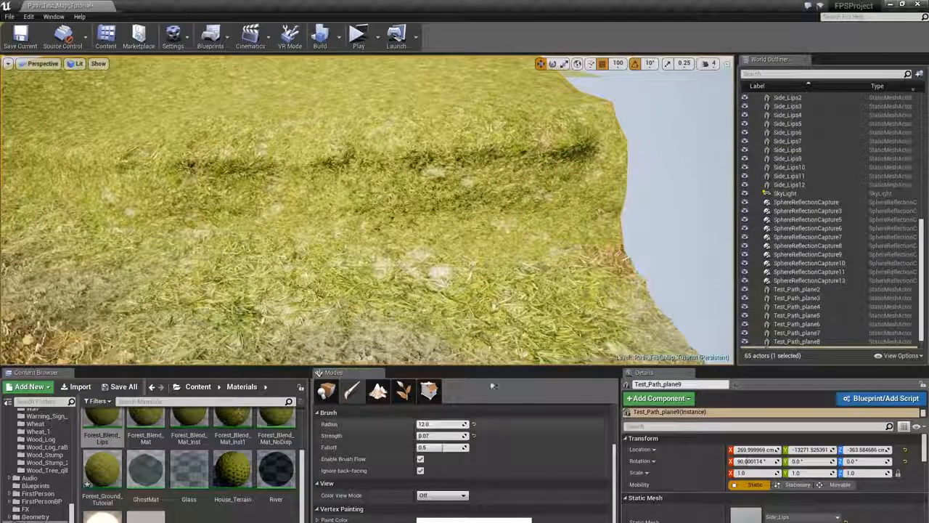
{"action": "right_click_drag", "start_coordinate": [576, 221], "coordinate": [571, 217]}
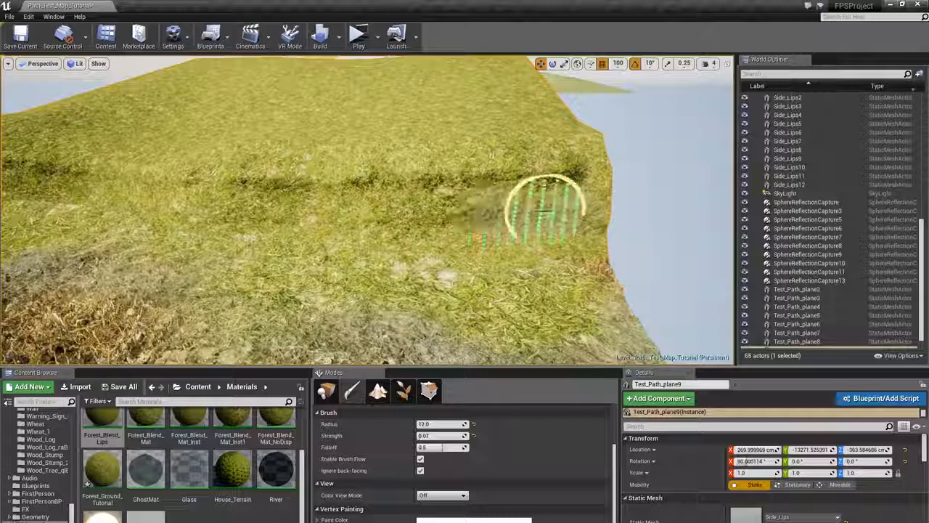
{"action": "right_click_drag", "start_coordinate": [414, 208], "coordinate": [448, 218]}
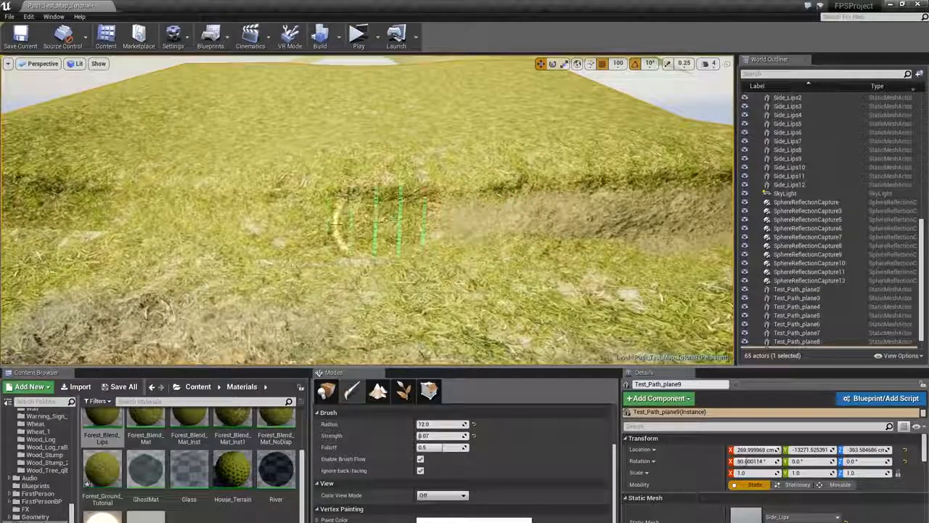
- Paint blending strokes along the ridge and path edge of the neighbouring plane with the 12 radius brush
{"action": "mouse_move", "coordinate": [337, 223]}
{"action": "left_mouse_down"}
{"action": "mouse_move", "coordinate": [289, 219]}
{"action": "mouse_move", "coordinate": [398, 222]}
{"action": "left_mouse_up"}
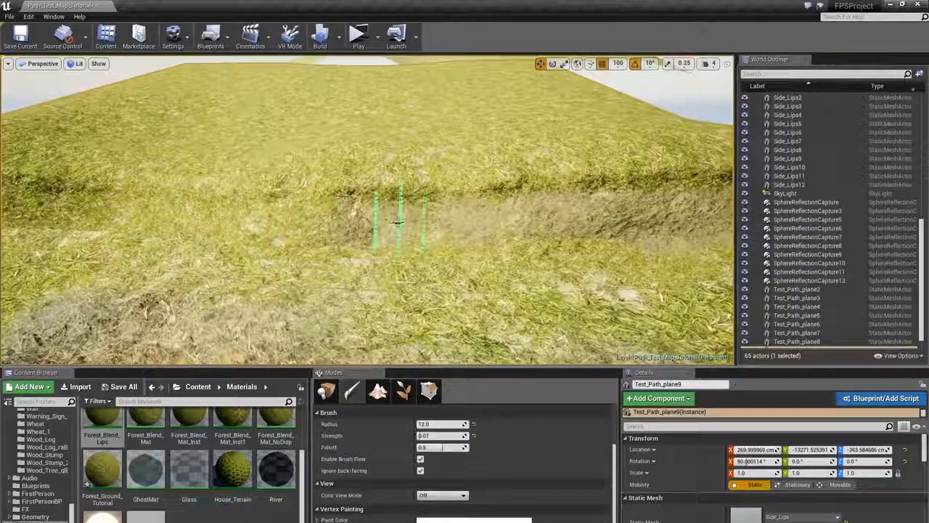
{"action": "right_click_drag", "start_coordinate": [276, 214], "coordinate": [173, 189]}
{"action": "left_click_drag", "start_coordinate": [173, 190], "coordinate": [313, 193]}
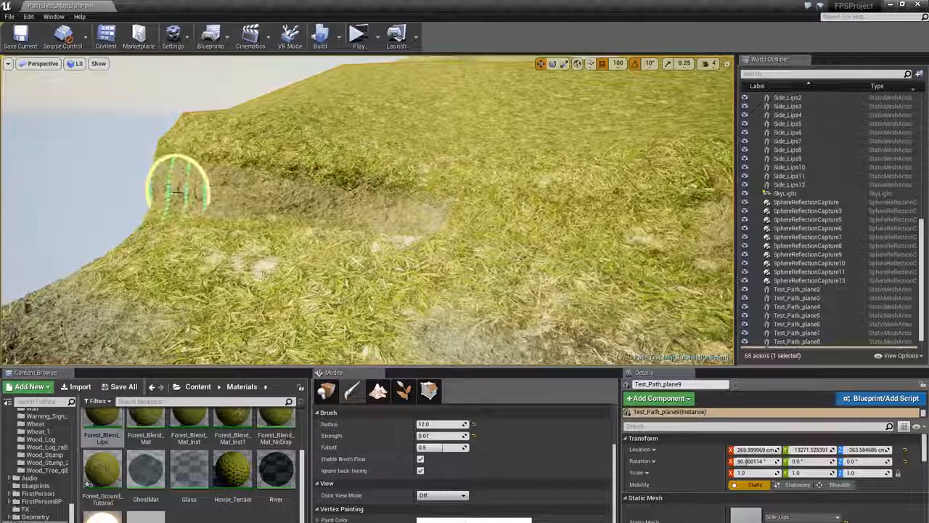
{"action": "left_click_drag", "start_coordinate": [291, 194], "coordinate": [421, 205]}
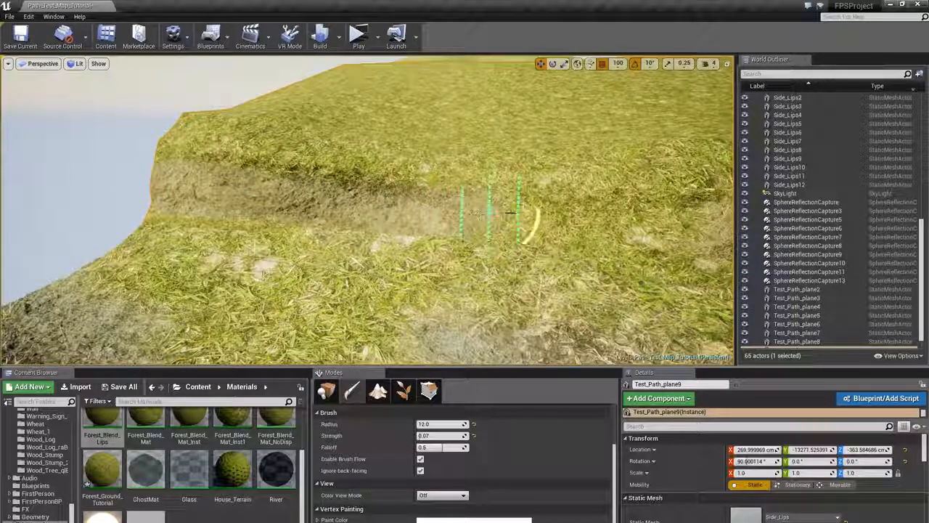
{"action": "mouse_move", "coordinate": [583, 216]}
{"action": "right_mouse_down"}
{"action": "mouse_move", "coordinate": [661, 218]}
{"action": "mouse_move", "coordinate": [465, 215]}
{"action": "mouse_move", "coordinate": [468, 222]}
{"action": "mouse_move", "coordinate": [405, 234]}
{"action": "right_mouse_up"}
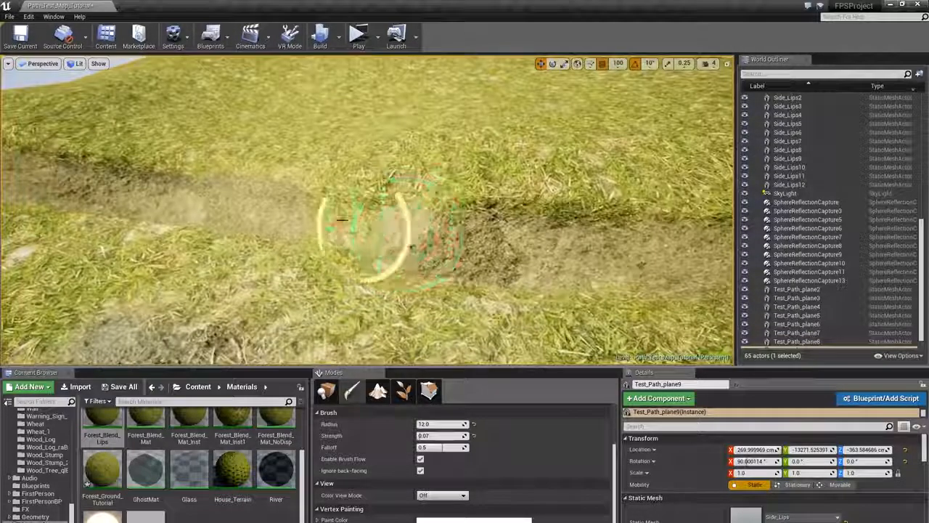
{"action": "mouse_move", "coordinate": [332, 208]}
{"action": "right_mouse_down"}
{"action": "mouse_move", "coordinate": [254, 212]}
{"action": "mouse_move", "coordinate": [324, 210]}
{"action": "mouse_move", "coordinate": [319, 231]}
{"action": "mouse_move", "coordinate": [335, 219]}
{"action": "mouse_move", "coordinate": [341, 226]}
{"action": "mouse_move", "coordinate": [313, 190]}
{"action": "right_mouse_up"}
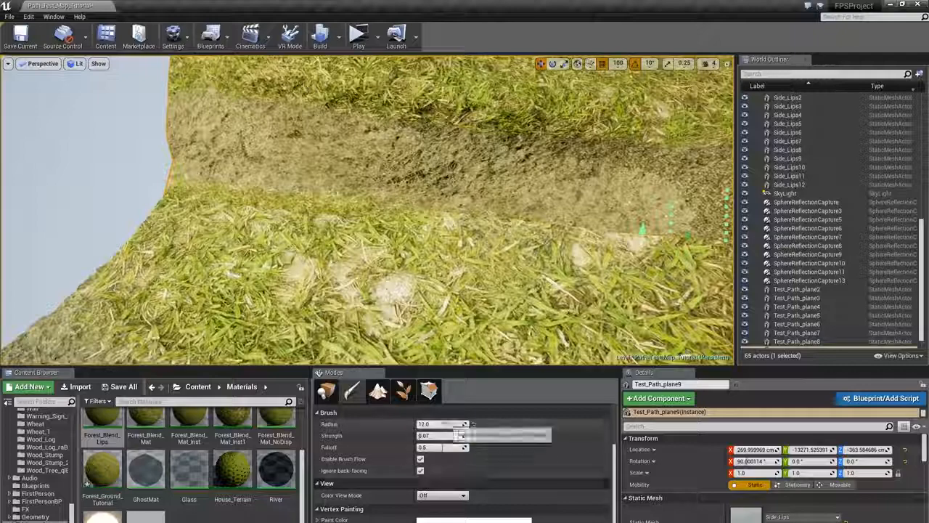
- Set the brush radius to 8 and paint fine strokes along the lower edge of the ridge
{"action": "left_click", "coordinate": [444, 424]}
{"action": "type", "text": "8"}
{"action": "key", "text": "Return"}
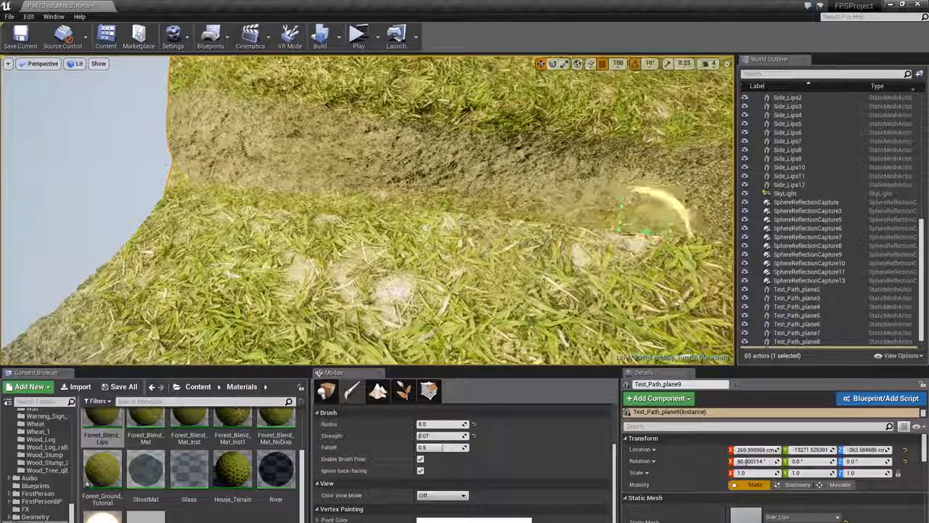
{"action": "right_click_drag", "start_coordinate": [646, 229], "coordinate": [716, 225]}
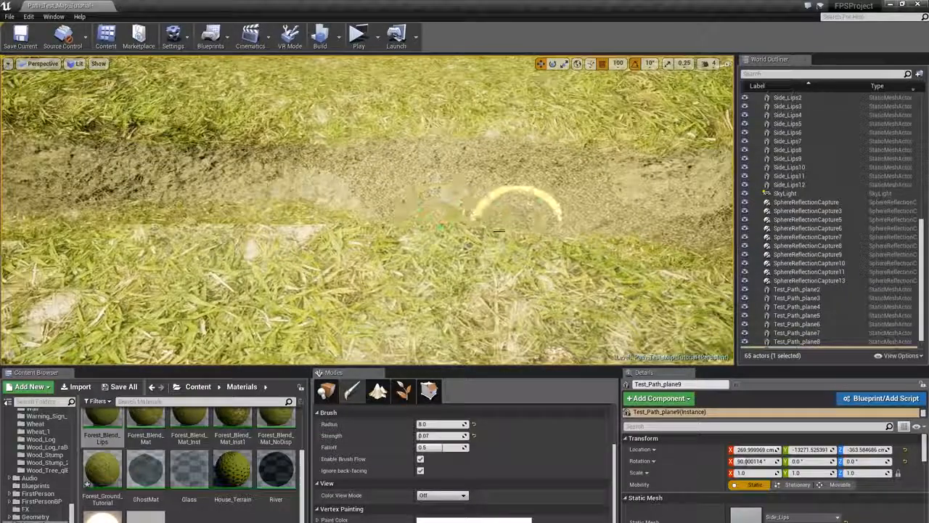
{"action": "right_click_drag", "start_coordinate": [555, 235], "coordinate": [443, 235]}
{"action": "right_click_drag", "start_coordinate": [340, 247], "coordinate": [482, 256]}
{"action": "mouse_move", "coordinate": [369, 265]}
{"action": "right_mouse_down"}
{"action": "mouse_move", "coordinate": [321, 225]}
{"action": "mouse_move", "coordinate": [334, 236]}
{"action": "mouse_move", "coordinate": [385, 243]}
{"action": "mouse_move", "coordinate": [356, 237]}
{"action": "mouse_move", "coordinate": [378, 254]}
{"action": "mouse_move", "coordinate": [370, 268]}
{"action": "right_mouse_up"}
- Paint more blend strokes along the cliff-side ridge with the small brush
{"action": "key", "text": "alt+3"}
{"action": "key", "text": "alt+4"}
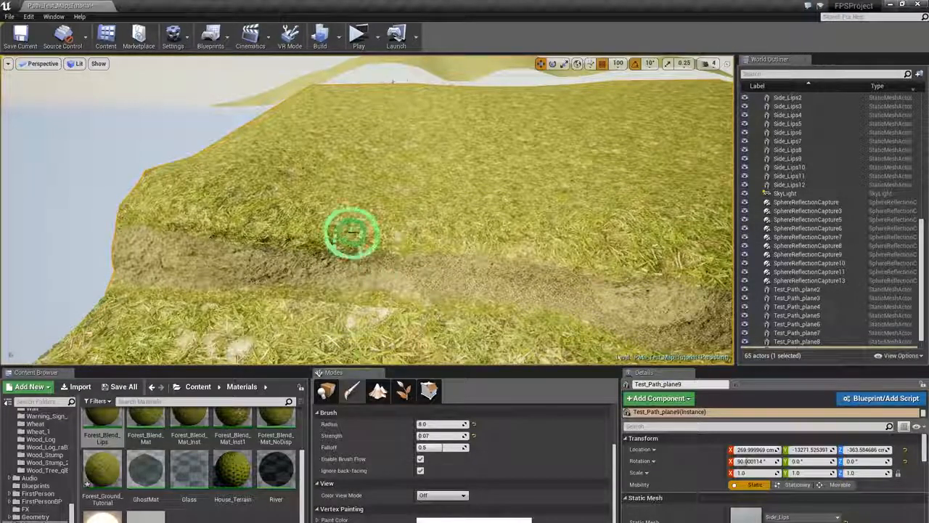
{"action": "left_click_drag", "start_coordinate": [352, 232], "coordinate": [371, 234]}
{"action": "mouse_move", "coordinate": [372, 234]}
{"action": "right_mouse_down"}
{"action": "mouse_move", "coordinate": [461, 223]}
{"action": "mouse_move", "coordinate": [408, 253]}
{"action": "right_mouse_up"}
{"action": "left_click_drag", "start_coordinate": [408, 253], "coordinate": [372, 242]}
{"action": "left_click_drag", "start_coordinate": [479, 270], "coordinate": [443, 245]}
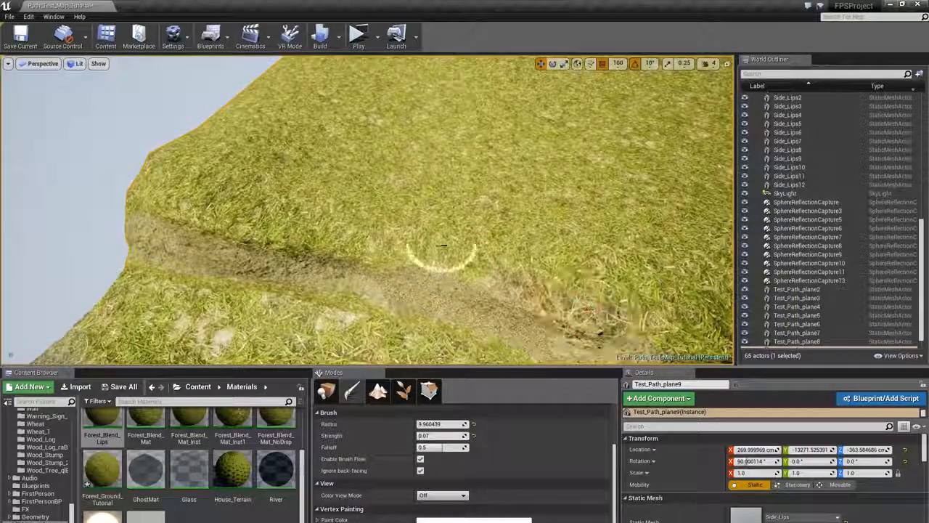
{"action": "left_click_drag", "start_coordinate": [267, 235], "coordinate": [230, 218]}
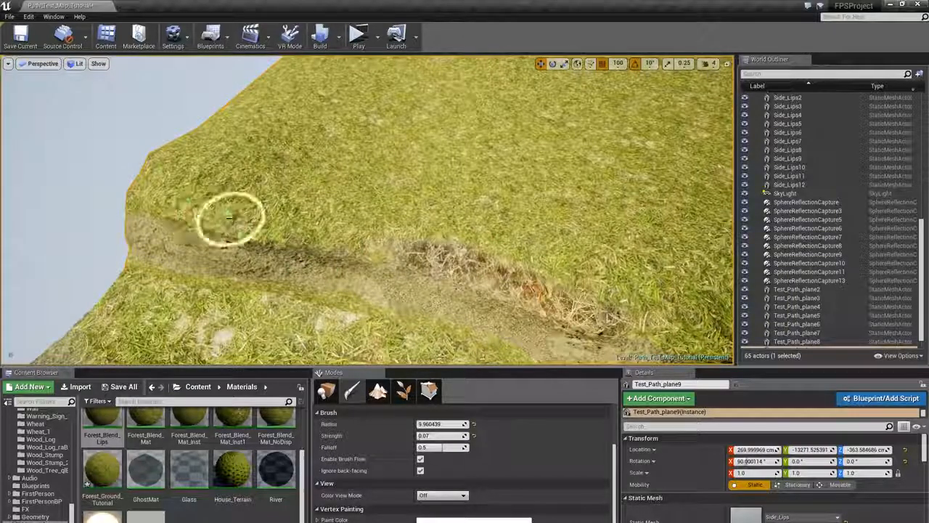
- Set the brush strength to 0.1 and radius to 18, and paint broad strokes across the path ridge
{"action": "left_click", "coordinate": [435, 436]}
{"action": "type", "text": "+"}
{"action": "type", "text": ".1"}
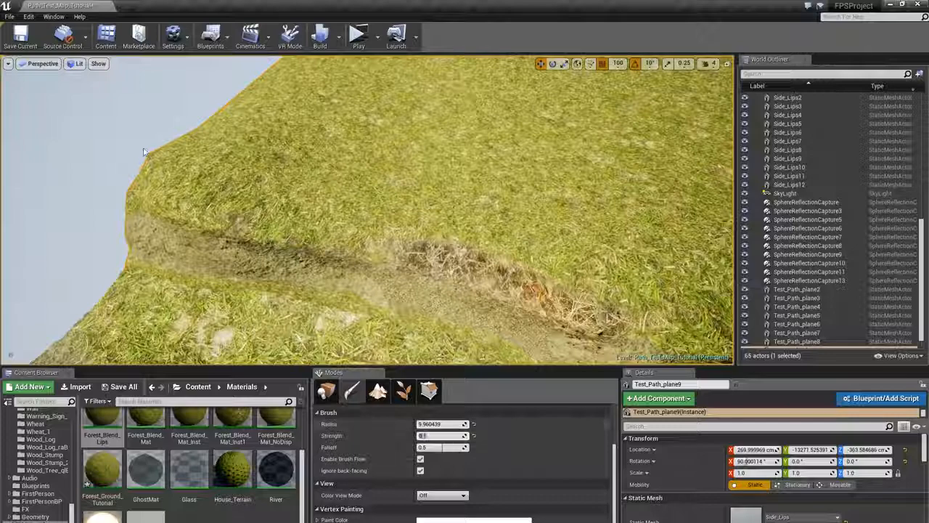
{"action": "left_click", "coordinate": [437, 424]}
{"action": "type", "text": "10"}
{"action": "key", "text": "Return"}
{"action": "mouse_move", "coordinate": [220, 210]}
{"action": "left_mouse_down"}
{"action": "mouse_move", "coordinate": [224, 198]}
{"action": "mouse_move", "coordinate": [183, 194]}
{"action": "left_mouse_up"}
{"action": "mouse_move", "coordinate": [459, 202]}
{"action": "right_mouse_down"}
{"action": "mouse_move", "coordinate": [509, 218]}
{"action": "mouse_move", "coordinate": [501, 222]}
{"action": "mouse_move", "coordinate": [585, 208]}
{"action": "right_mouse_up"}
{"action": "right_click_drag", "start_coordinate": [316, 224], "coordinate": [550, 207]}
{"action": "mouse_move", "coordinate": [358, 233]}
{"action": "left_mouse_down"}
{"action": "mouse_move", "coordinate": [128, 224]}
{"action": "mouse_move", "coordinate": [174, 236]}
{"action": "mouse_move", "coordinate": [286, 216]}
{"action": "mouse_move", "coordinate": [429, 218]}
{"action": "left_mouse_up"}
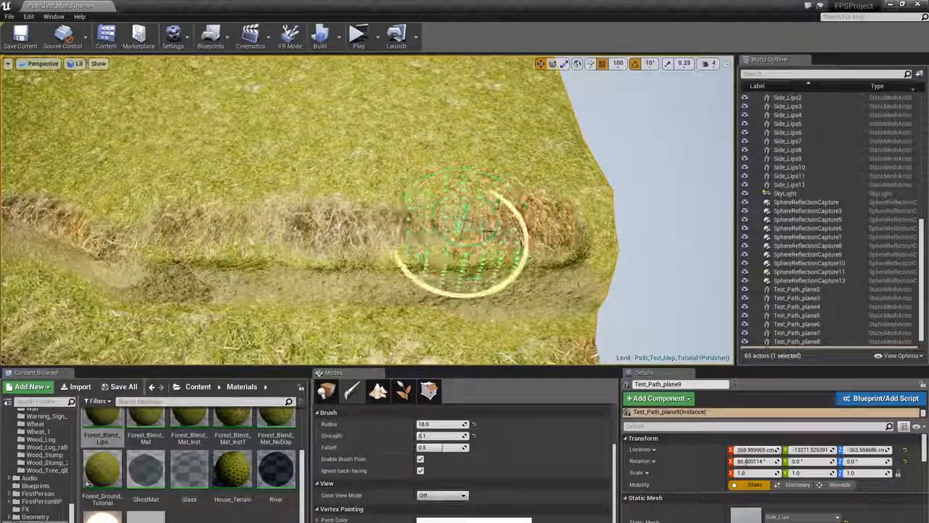
{"action": "mouse_move", "coordinate": [489, 231]}
{"action": "left_mouse_down"}
{"action": "mouse_move", "coordinate": [582, 221]}
{"action": "mouse_move", "coordinate": [607, 236]}
{"action": "left_mouse_up"}
{"action": "right_click_drag", "start_coordinate": [462, 232], "coordinate": [365, 237]}
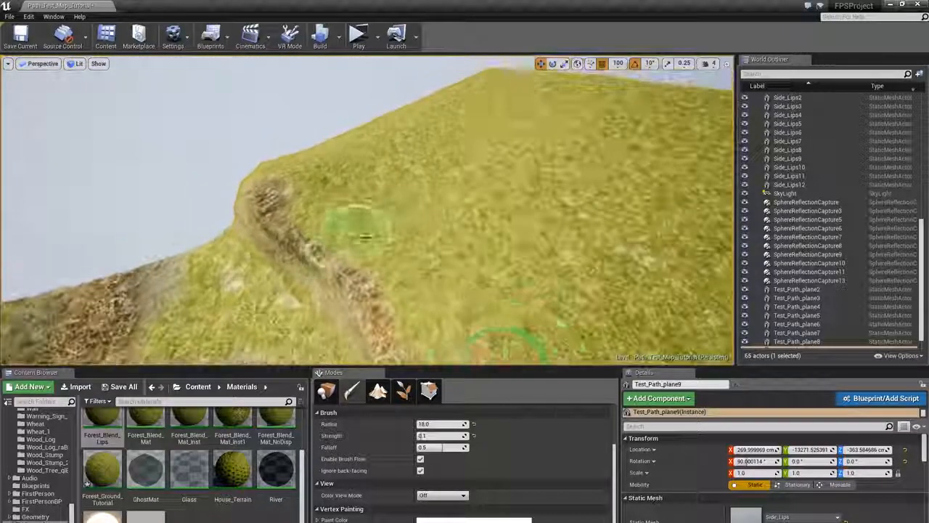
- Enlarge the brush to a radius of about 24, set strength to 0.08, and paint wide strokes over the ridge
{"action": "left_click_drag", "start_coordinate": [438, 424], "coordinate": [444, 424]}
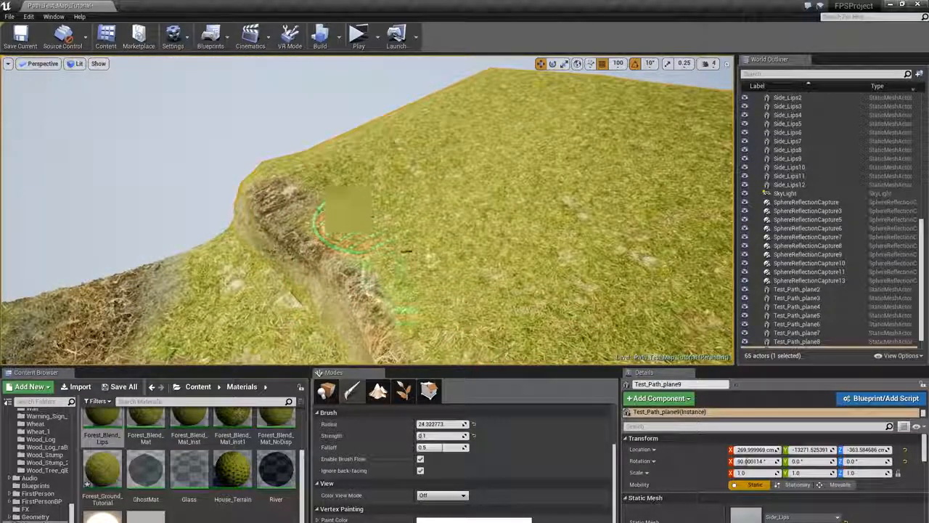
{"action": "left_click", "coordinate": [446, 436]}
{"action": "type", "text": "0.08"}
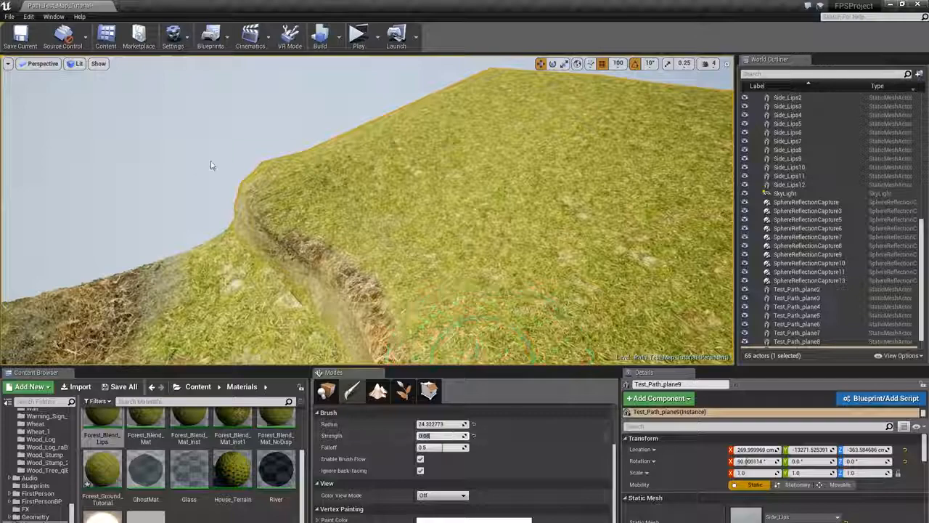
{"action": "left_click_drag", "start_coordinate": [285, 178], "coordinate": [377, 252]}
{"action": "right_click_drag", "start_coordinate": [415, 305], "coordinate": [451, 327]}
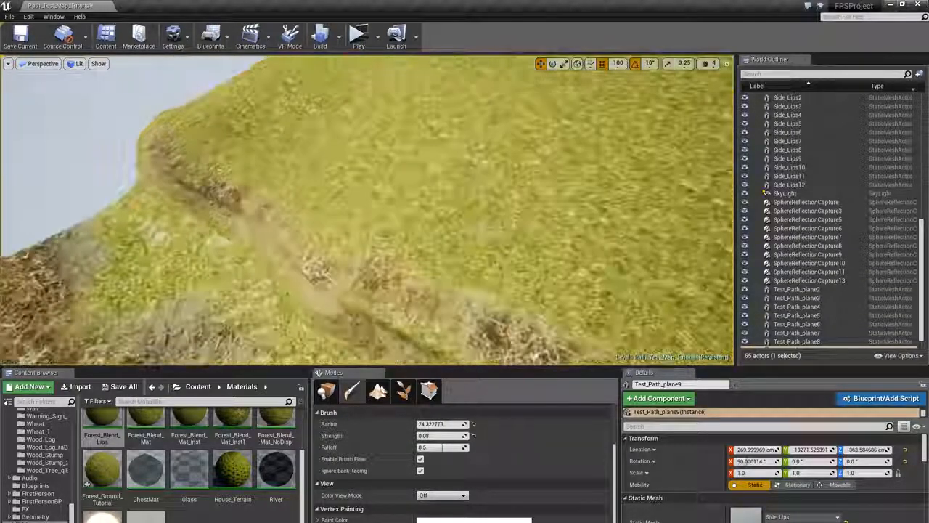
{"action": "right_click_drag", "start_coordinate": [405, 267], "coordinate": [472, 261]}
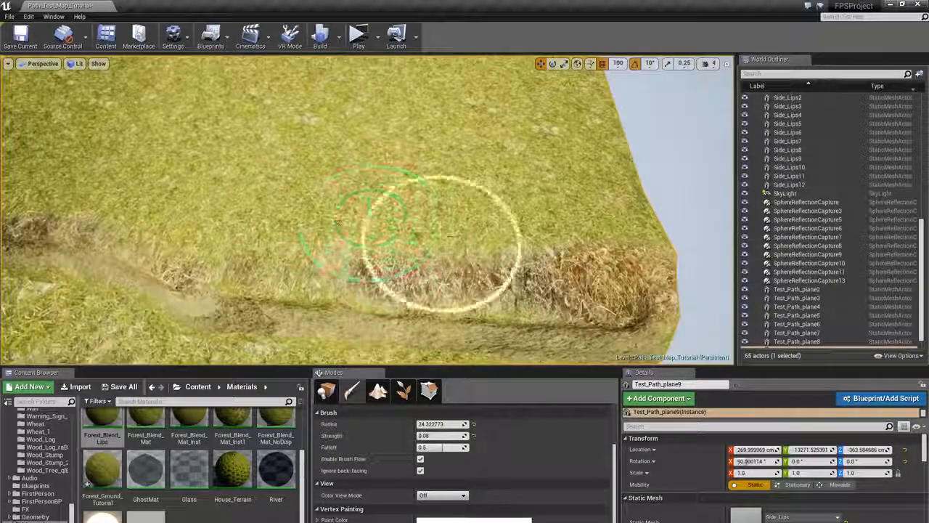
{"action": "right_click_drag", "start_coordinate": [481, 221], "coordinate": [566, 221]}
{"action": "mouse_move", "coordinate": [465, 290]}
{"action": "right_mouse_down"}
{"action": "mouse_move", "coordinate": [414, 298]}
{"action": "mouse_move", "coordinate": [501, 345]}
{"action": "right_mouse_up"}
- Shrink the brush to a radius of about 13 and paint detail strokes along the ridge's far end
{"action": "key", "text": "bracketleft"}
{"action": "key", "text": "bracketleft"}
{"action": "key", "text": "bracketleft"}
{"action": "key", "text": "bracketleft"}
{"action": "key", "text": "bracketleft"}
{"action": "key", "text": "bracketleft"}
{"action": "key", "text": "bracketleft"}
{"action": "key", "text": "bracketleft"}
{"action": "key", "text": "bracketleft"}
{"action": "key", "text": "bracketleft"}
{"action": "key", "text": "bracketleft"}
{"action": "key", "text": "bracketleft"}
{"action": "key", "text": "bracketleft"}
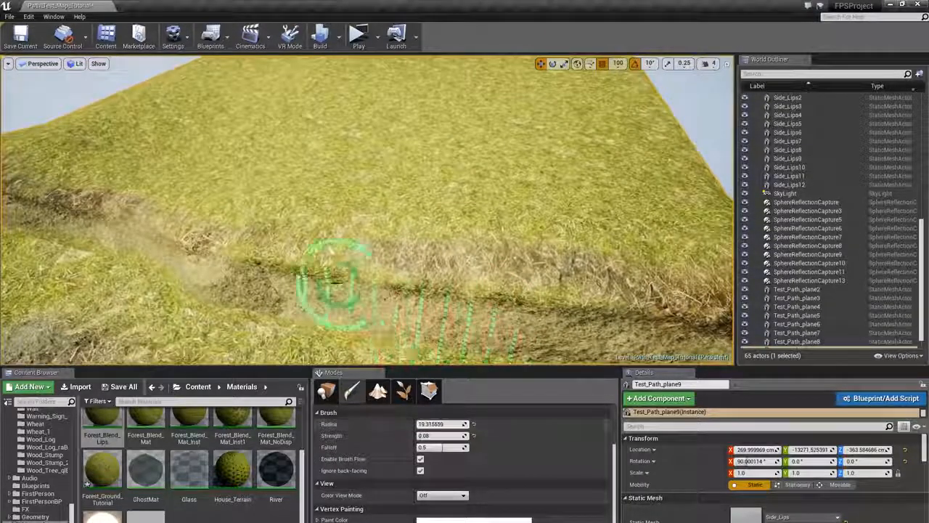
{"action": "right_click_drag", "start_coordinate": [340, 278], "coordinate": [319, 217]}
{"action": "left_click_drag", "start_coordinate": [260, 235], "coordinate": [290, 234]}
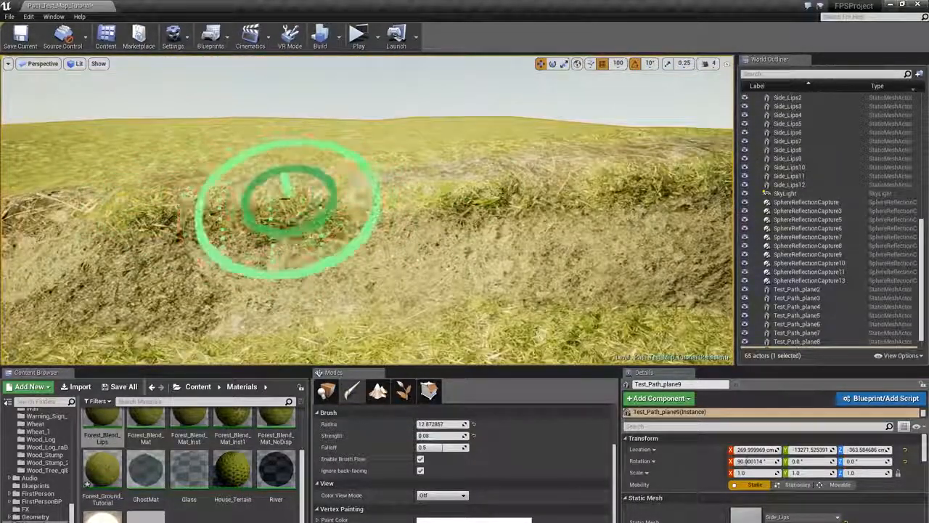
{"action": "left_click_drag", "start_coordinate": [456, 205], "coordinate": [479, 203]}
{"action": "right_click_drag", "start_coordinate": [479, 203], "coordinate": [639, 210]}
{"action": "right_click_drag", "start_coordinate": [334, 218], "coordinate": [319, 198]}
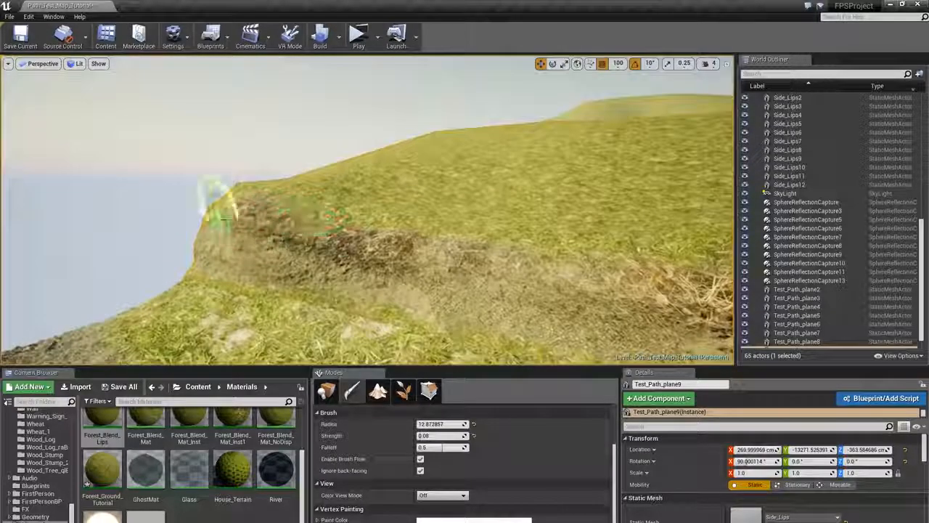
{"action": "mouse_move", "coordinate": [206, 214]}
{"action": "right_mouse_down"}
{"action": "mouse_move", "coordinate": [206, 231]}
{"action": "mouse_move", "coordinate": [184, 256]}
{"action": "mouse_move", "coordinate": [132, 265]}
{"action": "right_mouse_up"}
- Leave vertex painting and delete the actor selected beside the cliff edge
{"action": "left_click", "coordinate": [327, 391]}
{"action": "mouse_move", "coordinate": [356, 283]}
{"action": "right_mouse_down"}
{"action": "mouse_move", "coordinate": [319, 308]}
{"action": "mouse_move", "coordinate": [316, 299]}
{"action": "right_mouse_up"}
{"action": "left_click", "coordinate": [196, 163]}
{"action": "key", "text": "Delete"}
- Duplicate the path plane and place the copy beside the left cliff
{"action": "left_click", "coordinate": [617, 196]}
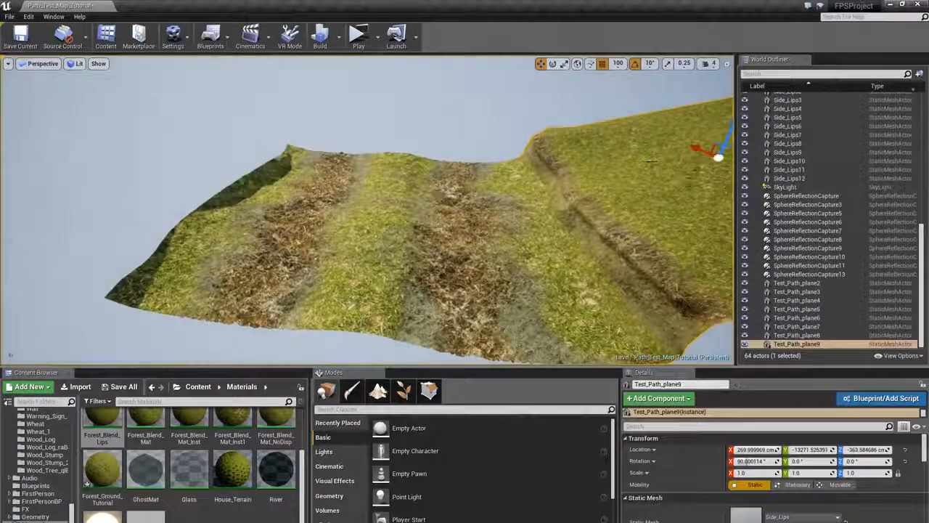
{"action": "right_click_drag", "start_coordinate": [617, 196], "coordinate": [641, 191]}
{"action": "left_click_drag", "start_coordinate": [619, 176], "coordinate": [187, 206], "text": "alt"}
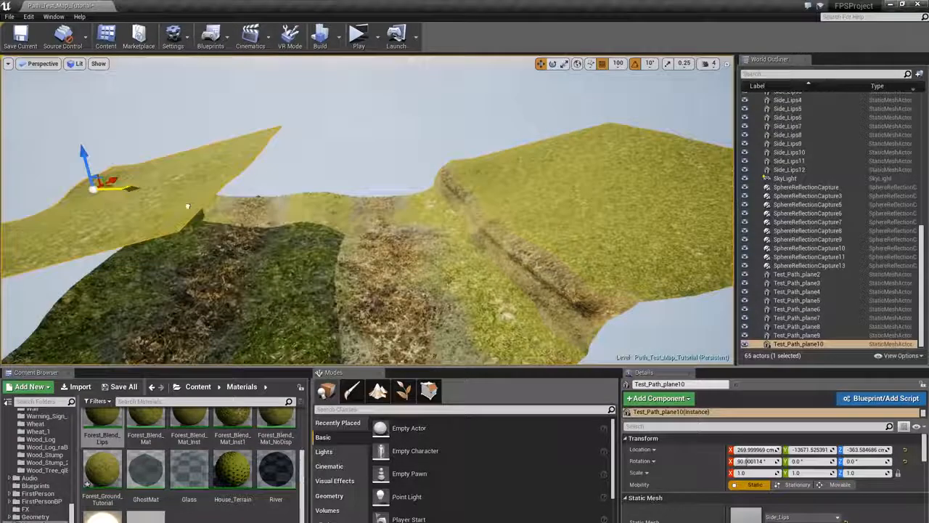
- Rotate the copied plane about 180 degrees and move it to fit against the left cliff
{"action": "left_click_drag", "start_coordinate": [94, 207], "coordinate": [107, 206]}
{"action": "right_click_drag", "start_coordinate": [107, 206], "coordinate": [63, 224]}
{"action": "key", "text": "w"}
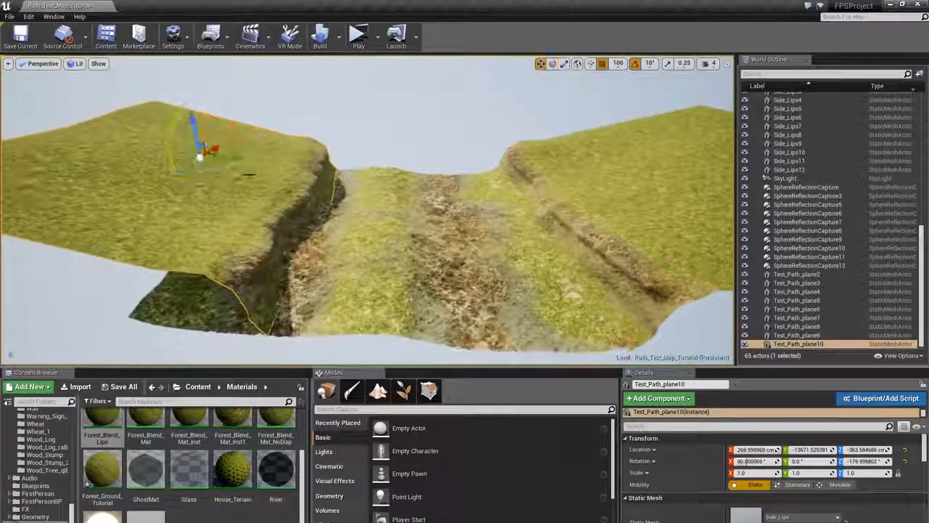
{"action": "left_click_drag", "start_coordinate": [237, 159], "coordinate": [132, 164]}
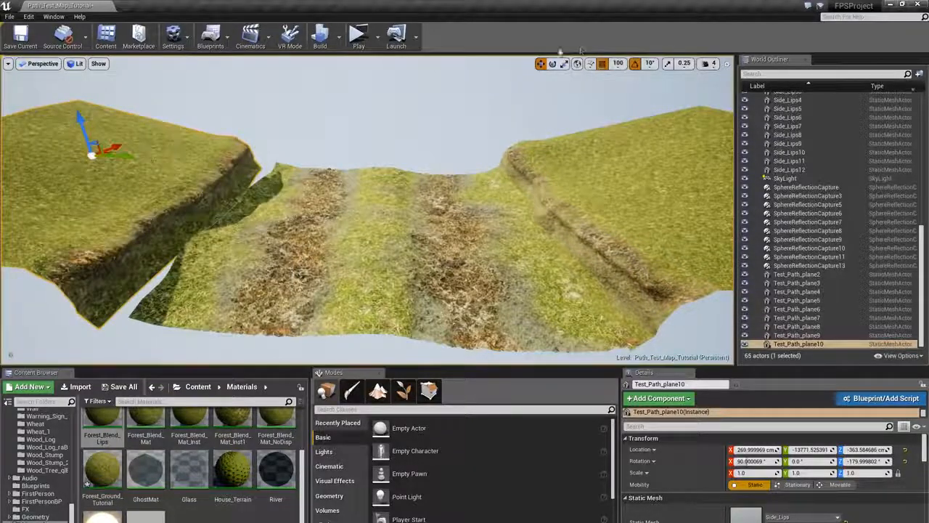
{"action": "left_click_drag", "start_coordinate": [118, 161], "coordinate": [155, 158]}
{"action": "left_click_drag", "start_coordinate": [108, 117], "coordinate": [109, 109]}
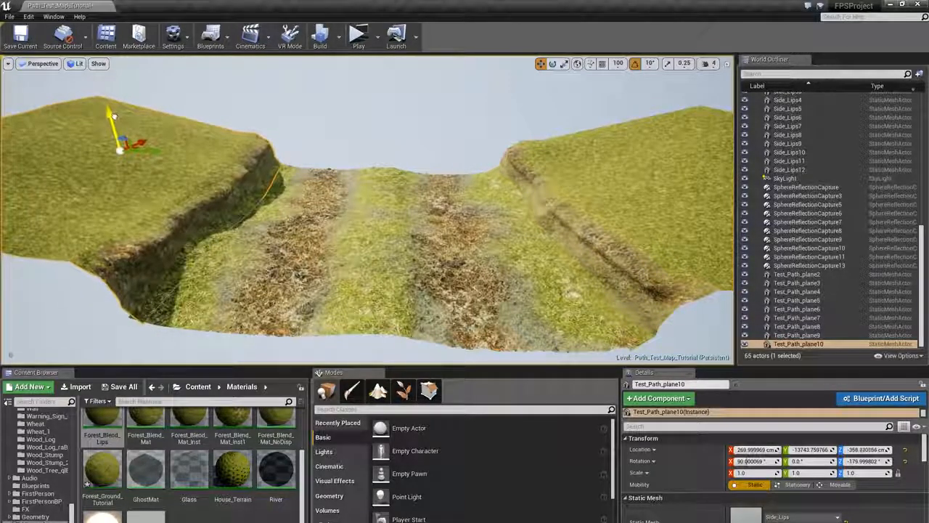
{"action": "left_click", "coordinate": [160, 90]}
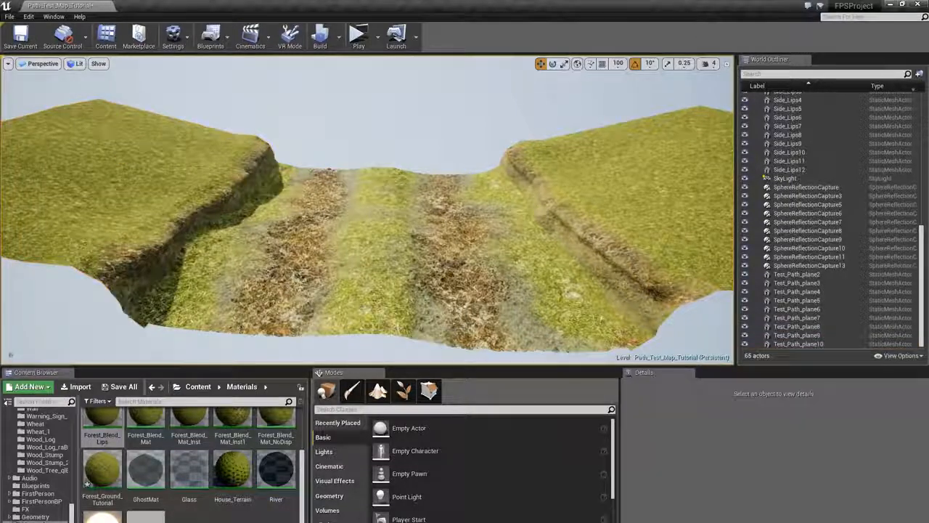
{"action": "right_click_drag", "start_coordinate": [160, 91], "coordinate": [206, 80]}
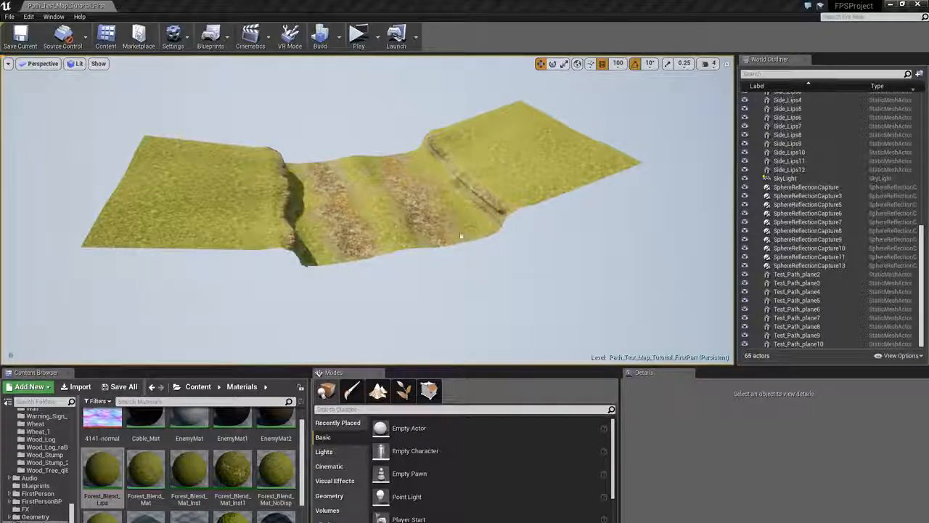
{"action": "right_click_drag", "start_coordinate": [461, 235], "coordinate": [516, 259]}
- Select the three neighbouring path planes Test_Path_plane8 to Test_Path_plane10 in the first-part level
{"action": "left_click", "coordinate": [431, 147]}
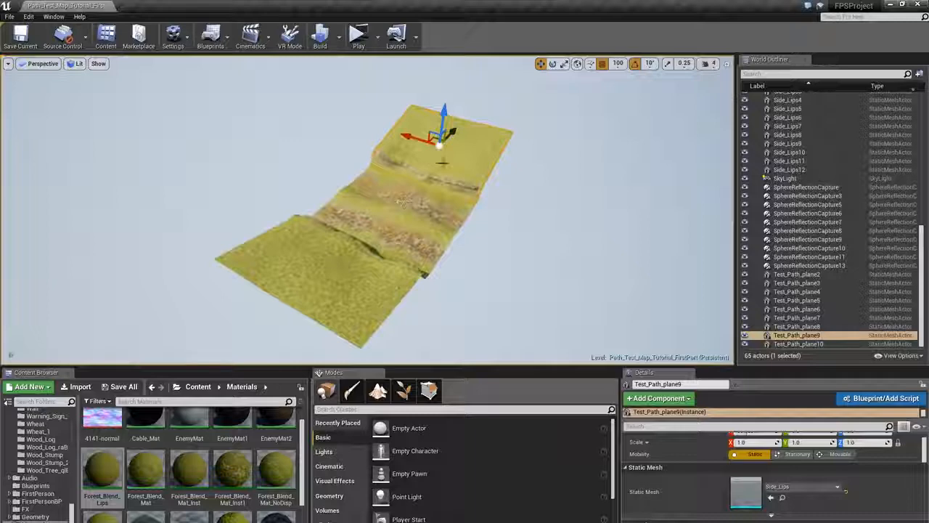
{"action": "left_click", "coordinate": [403, 202], "text": "ctrl"}
{"action": "left_click", "coordinate": [334, 270], "text": "ctrl"}
{"action": "right_click_drag", "start_coordinate": [334, 270], "coordinate": [374, 272]}
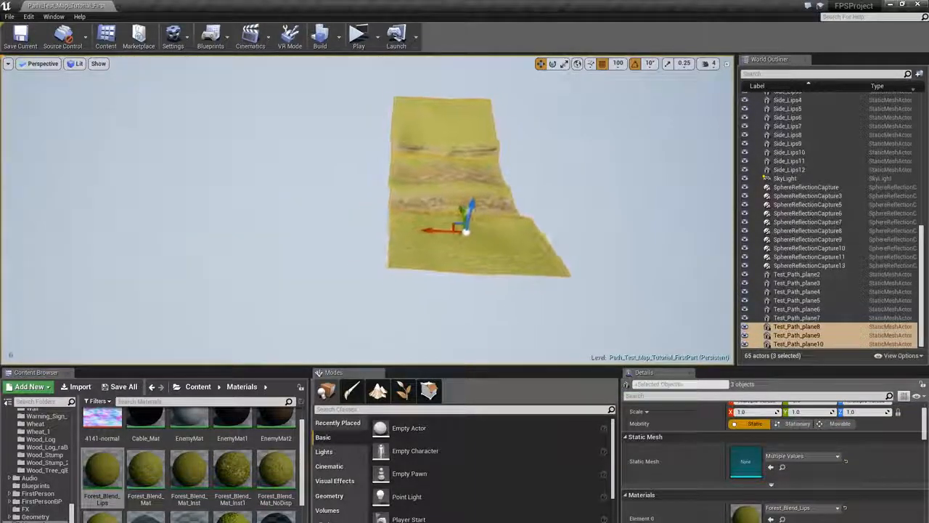
{"action": "mouse_move", "coordinate": [484, 203]}
{"action": "right_mouse_down"}
{"action": "mouse_move", "coordinate": [468, 201]}
{"action": "mouse_move", "coordinate": [519, 197]}
{"action": "mouse_move", "coordinate": [476, 189]}
{"action": "right_mouse_up"}
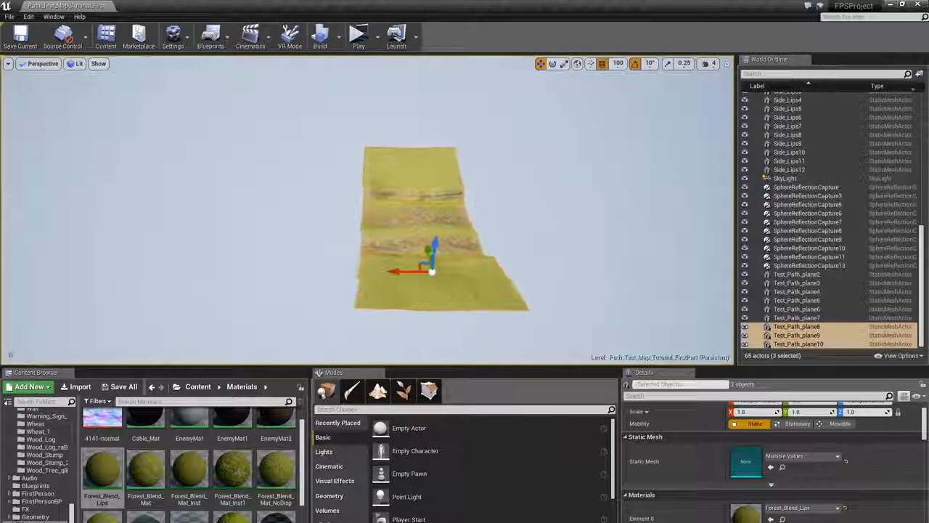
- Duplicate the three selected planes repeatedly sideways to extend the path strip
{"action": "left_click_drag", "start_coordinate": [383, 274], "coordinate": [339, 272], "text": "alt"}
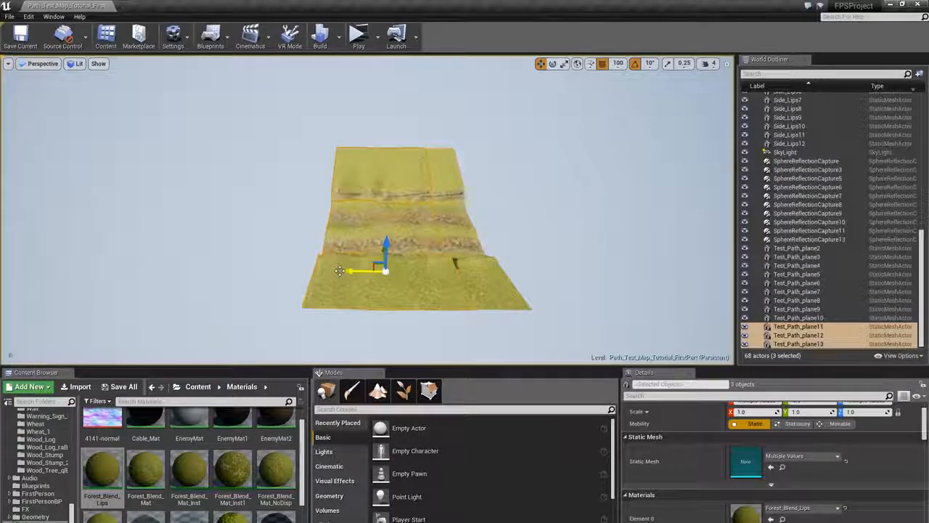
{"action": "right_click_drag", "start_coordinate": [339, 271], "coordinate": [331, 270]}
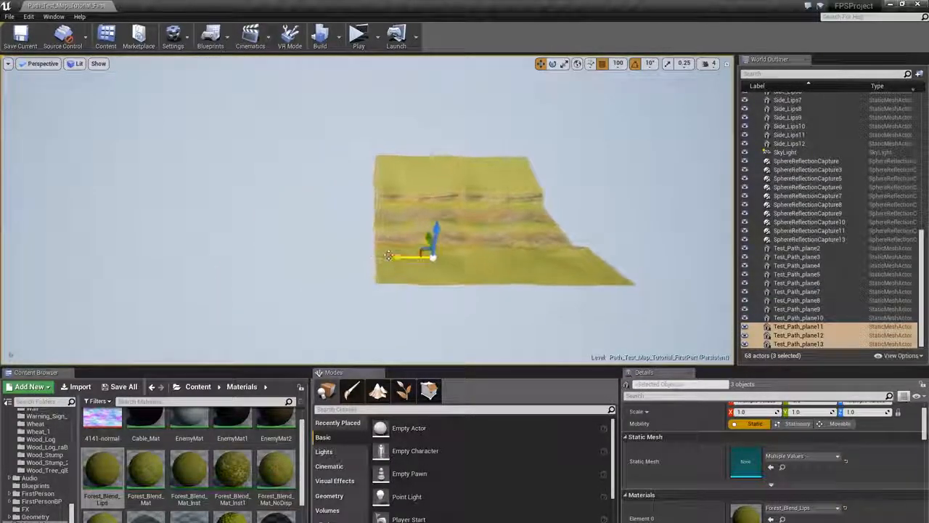
{"action": "left_click_drag", "start_coordinate": [388, 255], "coordinate": [226, 255], "text": "alt"}
{"action": "left_click_drag", "start_coordinate": [283, 256], "coordinate": [155, 247], "text": "alt"}
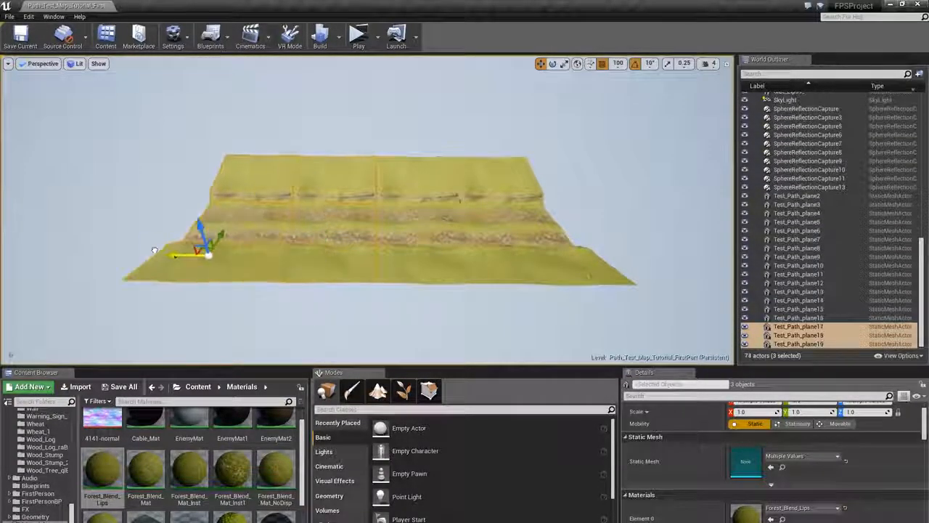
{"action": "right_click_drag", "start_coordinate": [240, 263], "coordinate": [180, 261]}
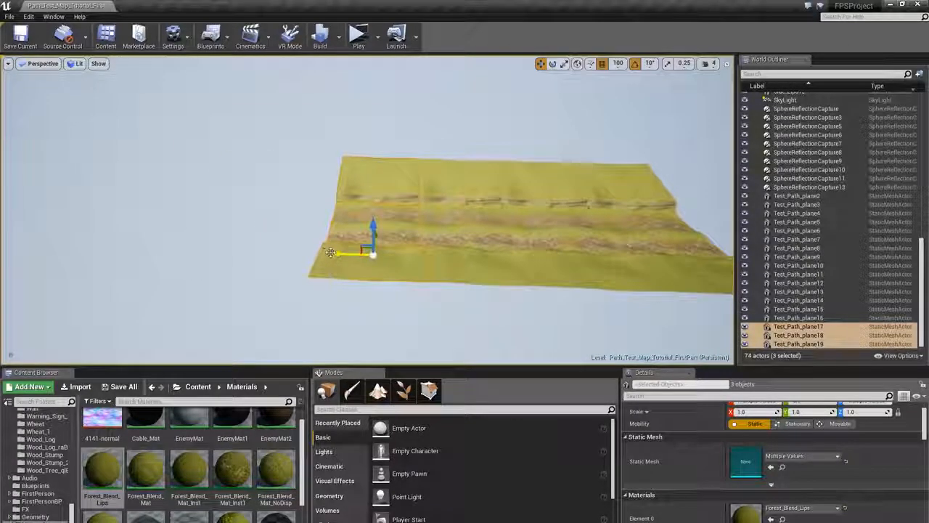
{"action": "left_click_drag", "start_coordinate": [328, 254], "coordinate": [217, 252], "text": "alt"}
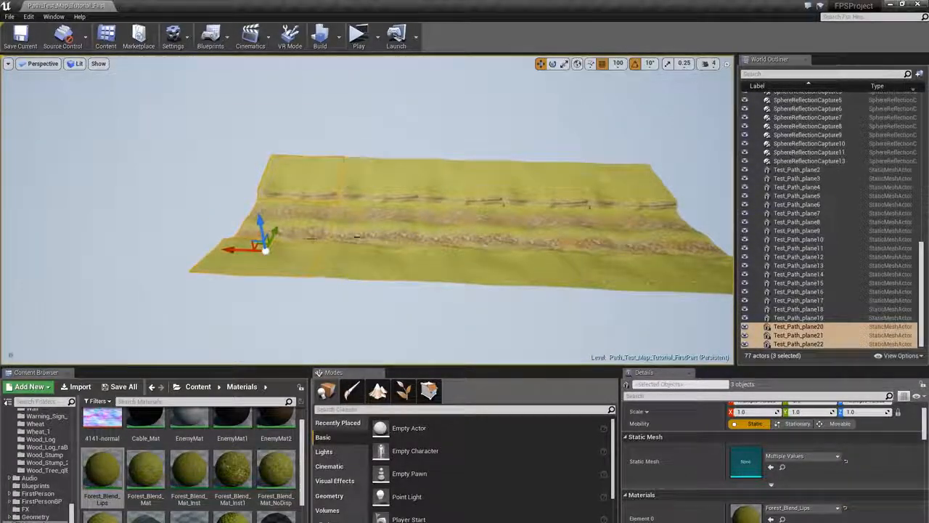
- Add further sideways copies of the three path planes to widen the strip, then clear the selection
{"action": "right_click_drag", "start_coordinate": [218, 252], "coordinate": [192, 265]}
{"action": "left_click_drag", "start_coordinate": [303, 219], "coordinate": [208, 218], "text": "alt"}
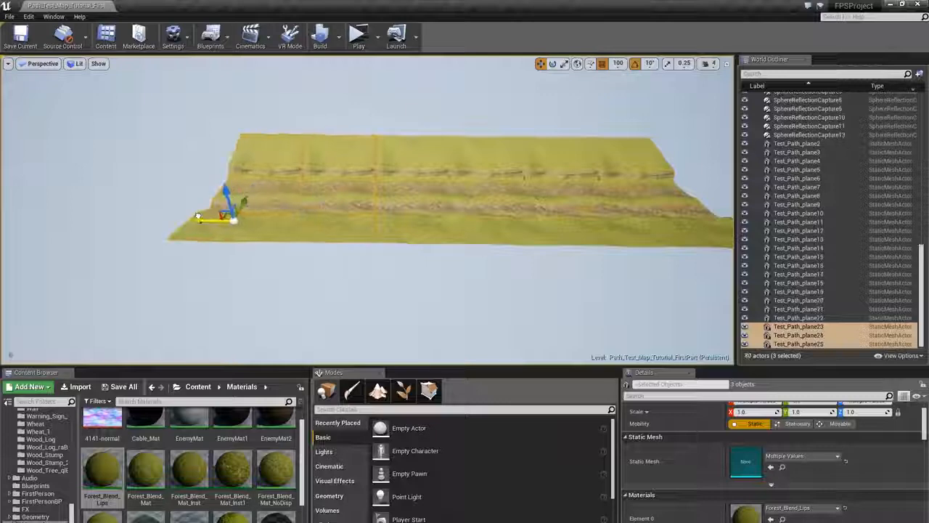
{"action": "right_click_drag", "start_coordinate": [207, 217], "coordinate": [301, 192]}
{"action": "left_click", "coordinate": [345, 236]}
{"action": "key", "text": "Escape"}
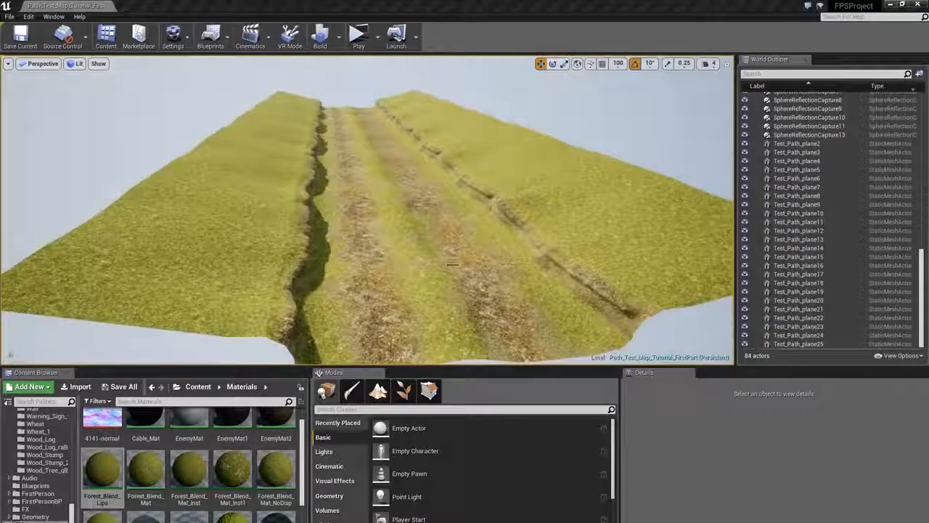
- Duplicate one of the spare rock assembly meshes and move the copy onto the cliff edge beside the path
{"action": "right_click_drag", "start_coordinate": [348, 211], "coordinate": [374, 210]}
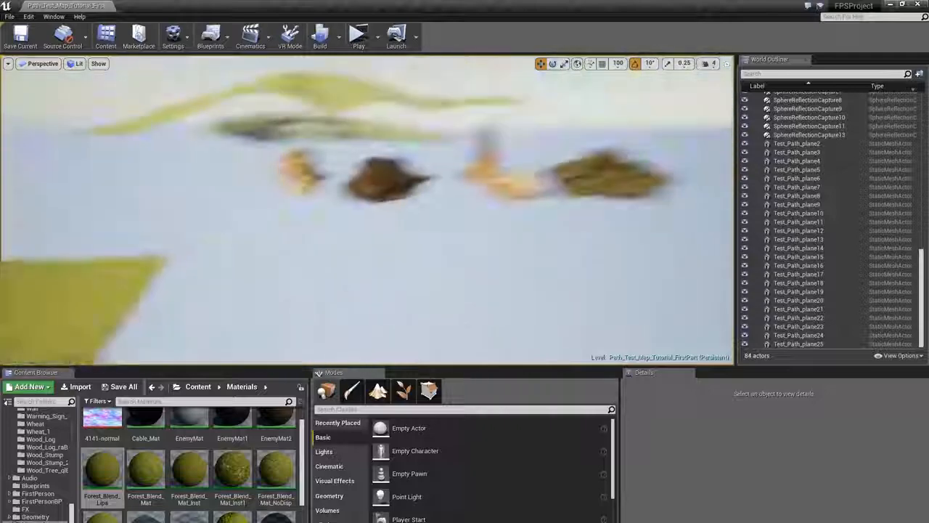
{"action": "right_click_drag", "start_coordinate": [374, 211], "coordinate": [378, 211]}
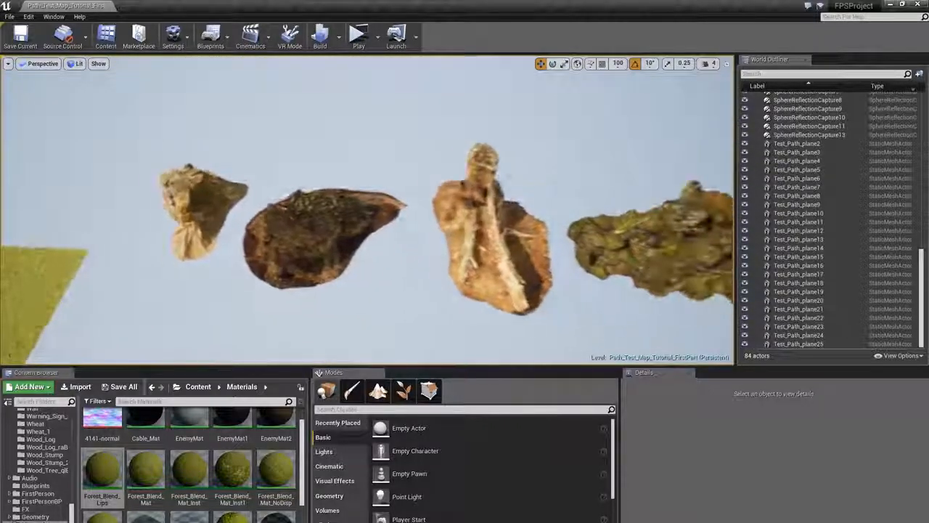
{"action": "left_click", "coordinate": [630, 251]}
{"action": "right_click_drag", "start_coordinate": [631, 251], "coordinate": [630, 236]}
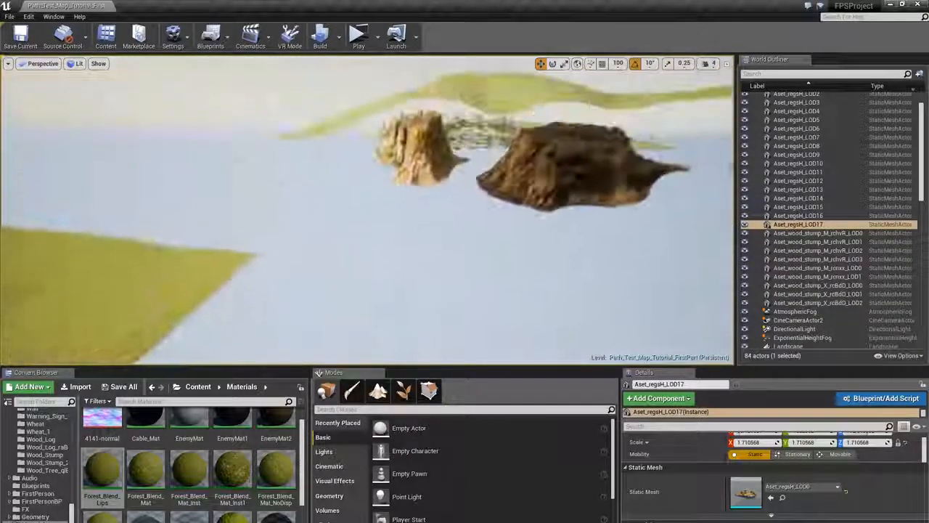
{"action": "right_click_drag", "start_coordinate": [367, 210], "coordinate": [466, 312]}
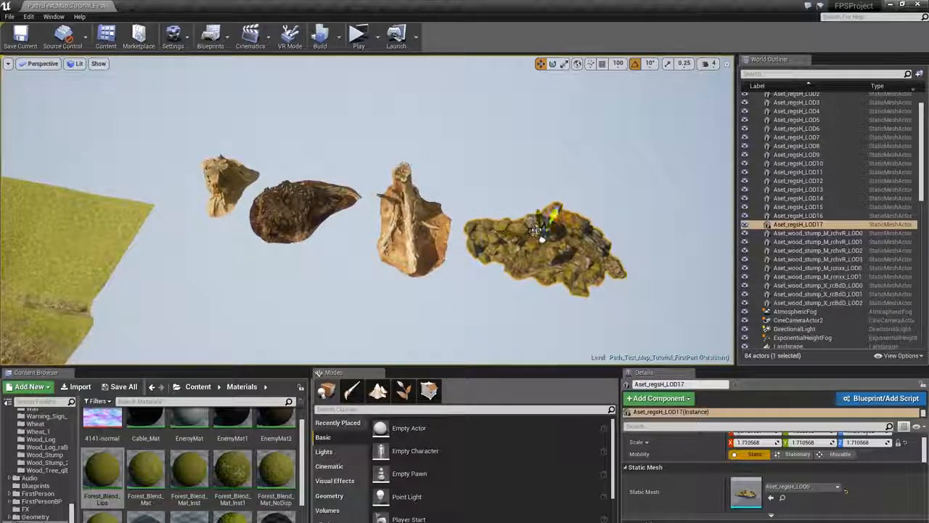
{"action": "left_click_drag", "start_coordinate": [537, 229], "coordinate": [434, 174], "text": "alt+shift"}
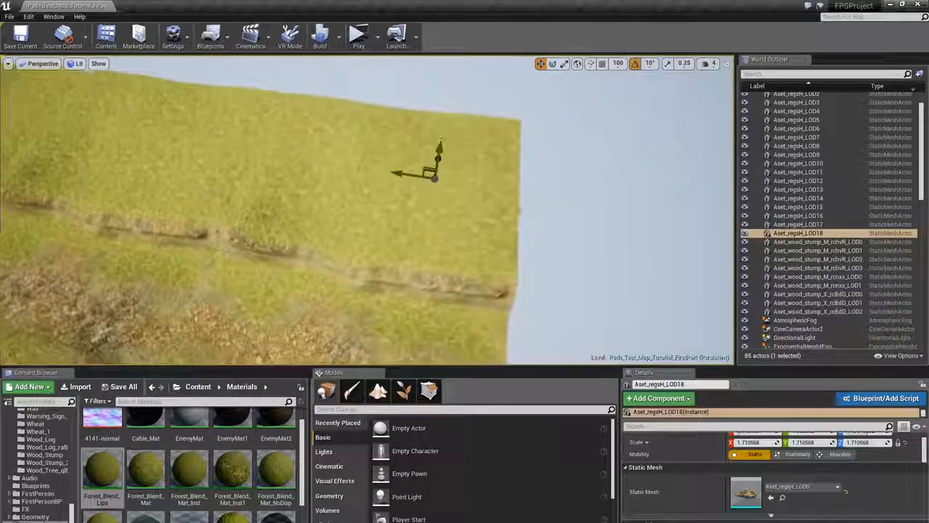
{"action": "right_click_drag", "start_coordinate": [433, 174], "coordinate": [397, 234]}
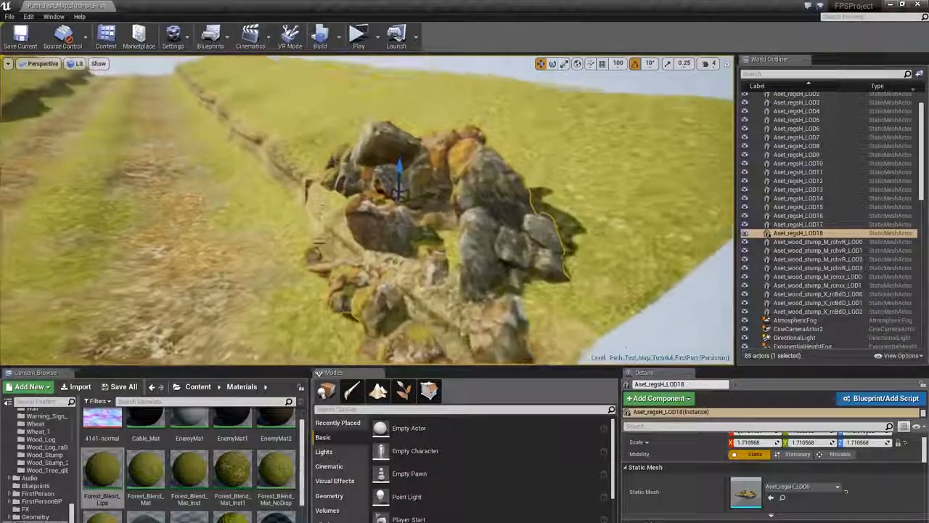
- Rotate the placed rock and scale it down to about 1.35 so it sits along the cliff edge
{"action": "key", "text": "e"}
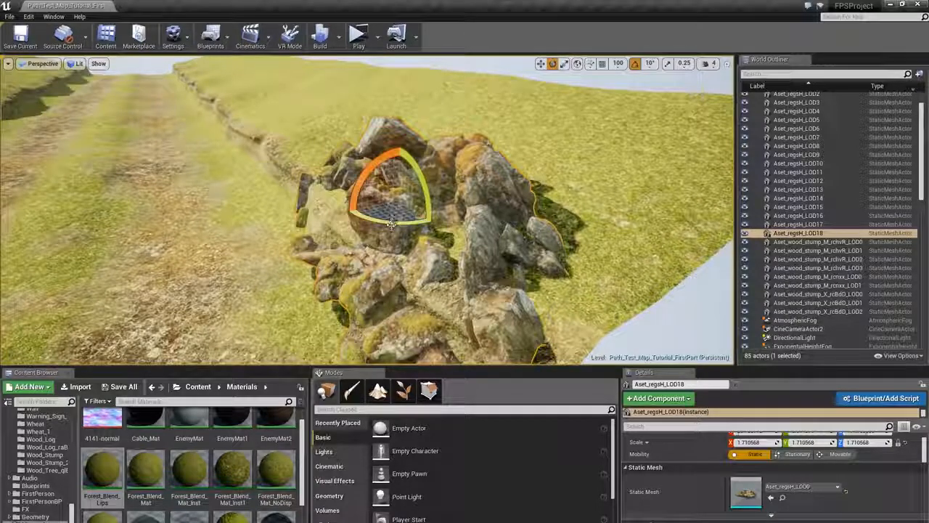
{"action": "left_click", "coordinate": [634, 64]}
{"action": "right_click_drag", "start_coordinate": [441, 193], "coordinate": [418, 164]}
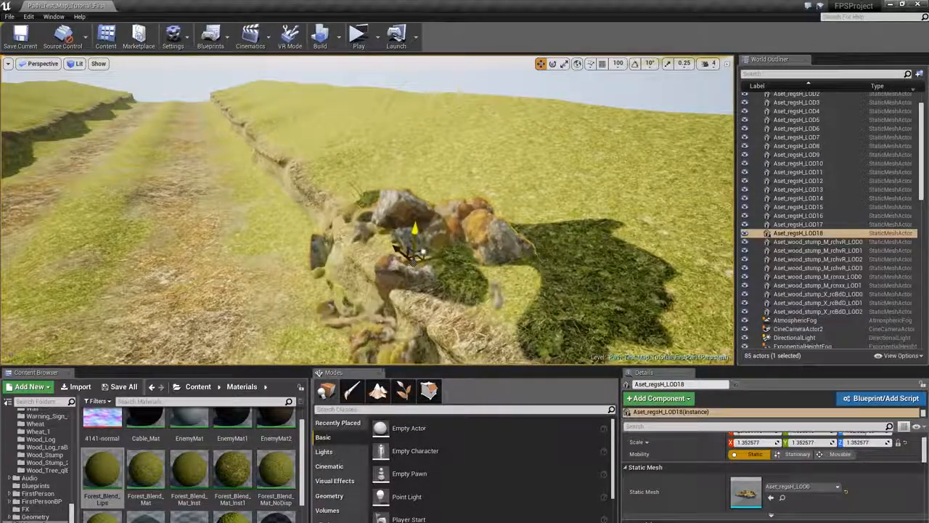
{"action": "right_click_drag", "start_coordinate": [423, 253], "coordinate": [272, 98]}
{"action": "left_click", "coordinate": [382, 178]}
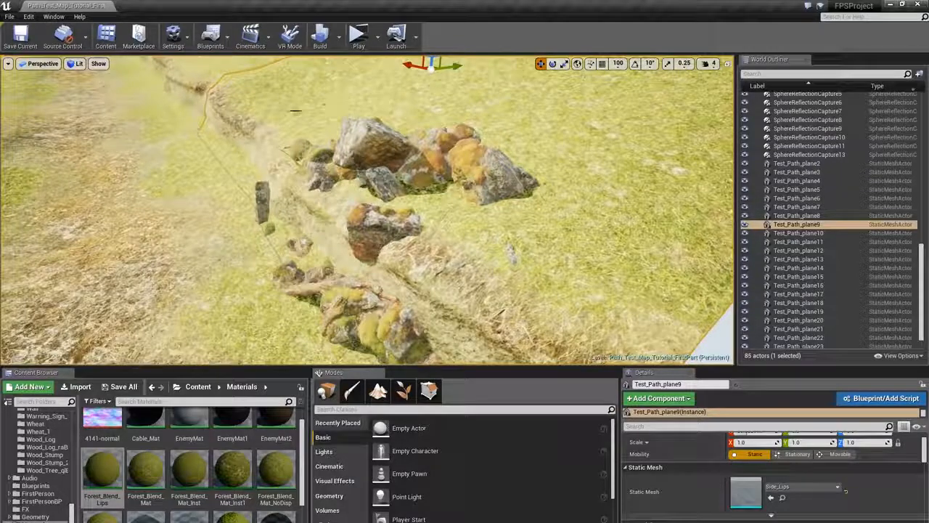
{"action": "key", "text": "Escape"}
- Duplicate the placed rock and move the copy further along the same cliff edge
{"action": "right_click_drag", "start_coordinate": [451, 66], "coordinate": [425, 59]}
{"action": "left_click", "coordinate": [517, 231]}
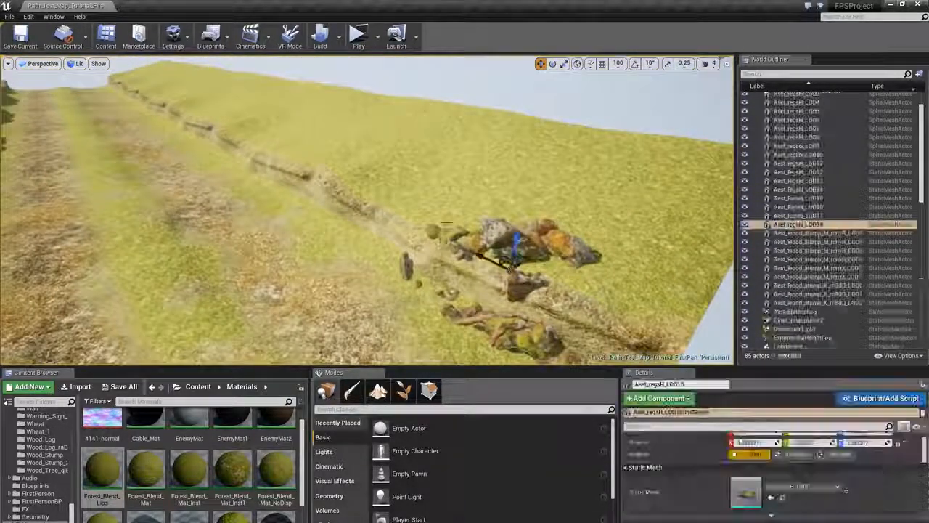
{"action": "right_click_drag", "start_coordinate": [517, 231], "coordinate": [595, 235]}
{"action": "left_click_drag", "start_coordinate": [523, 249], "coordinate": [295, 201], "text": "alt"}
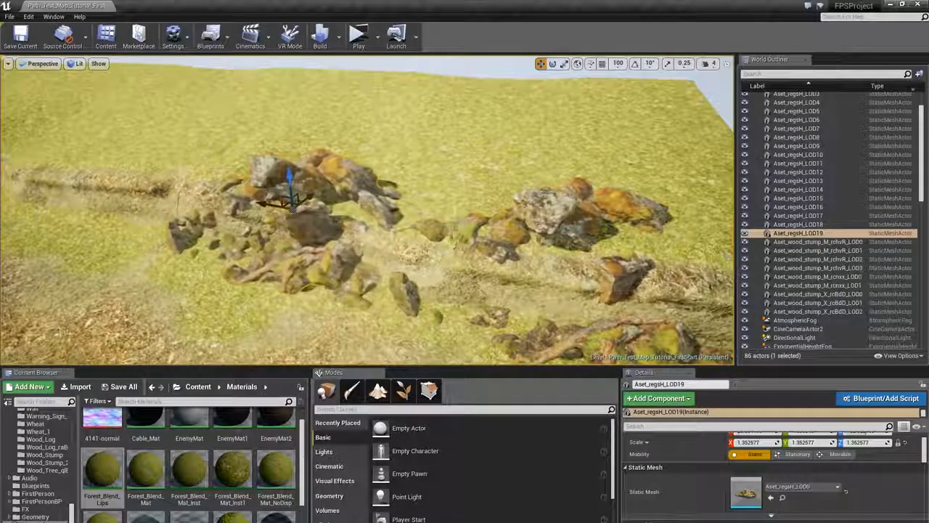
- Rotate the copied rock and nudge it into line with the cliff edge
{"action": "key", "text": "e"}
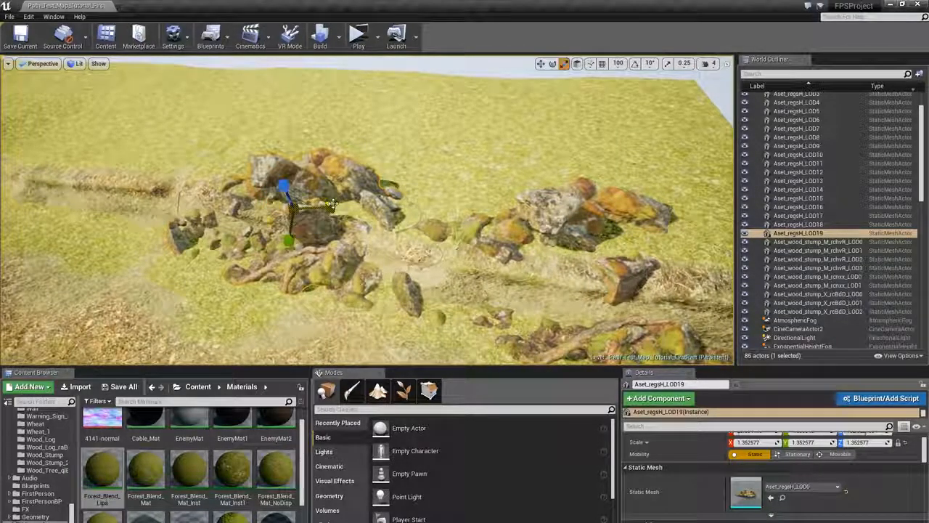
{"action": "left_click_drag", "start_coordinate": [333, 205], "coordinate": [221, 205]}
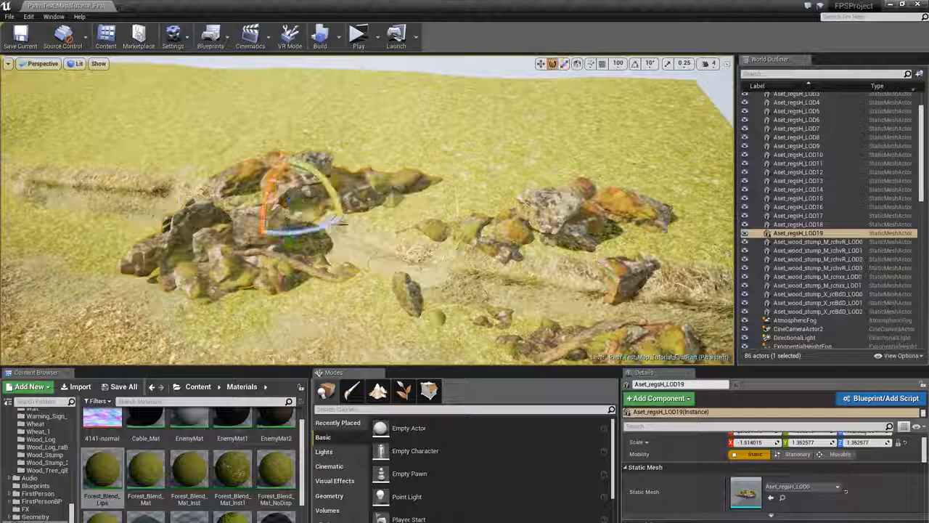
{"action": "left_click_drag", "start_coordinate": [334, 222], "coordinate": [341, 217]}
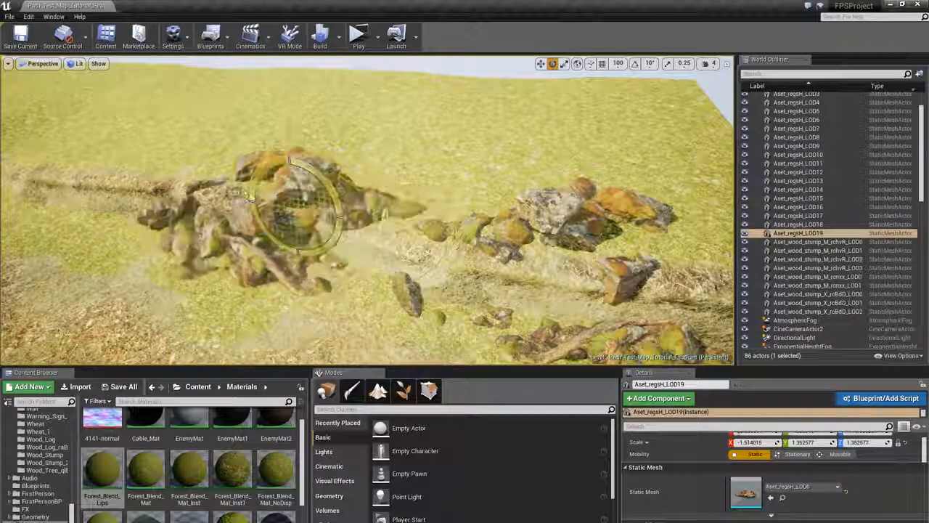
{"action": "right_click_drag", "start_coordinate": [298, 251], "coordinate": [225, 229]}
{"action": "key", "text": "w"}
{"action": "left_click_drag", "start_coordinate": [436, 217], "coordinate": [437, 234]}
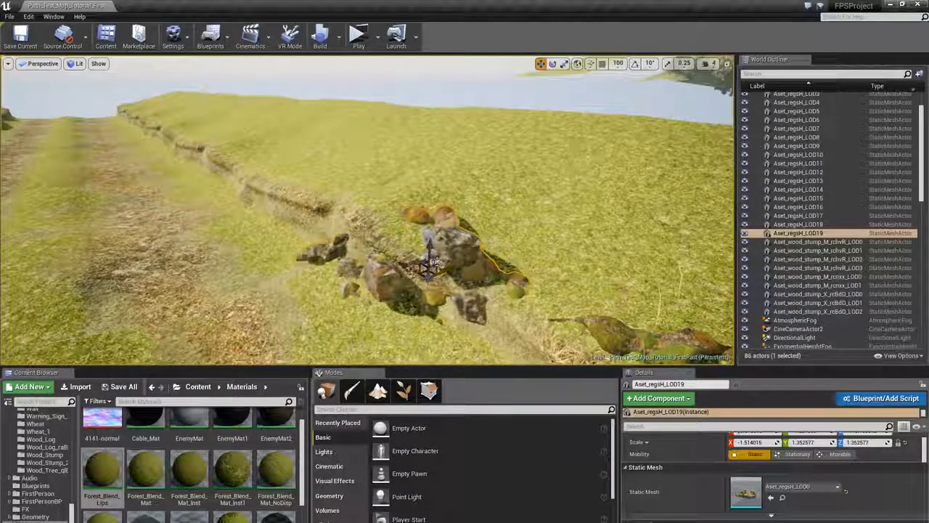
- Duplicate the rock again and position the new copy further along the cliff edge
{"action": "left_click_drag", "start_coordinate": [430, 262], "coordinate": [269, 187], "text": "alt"}
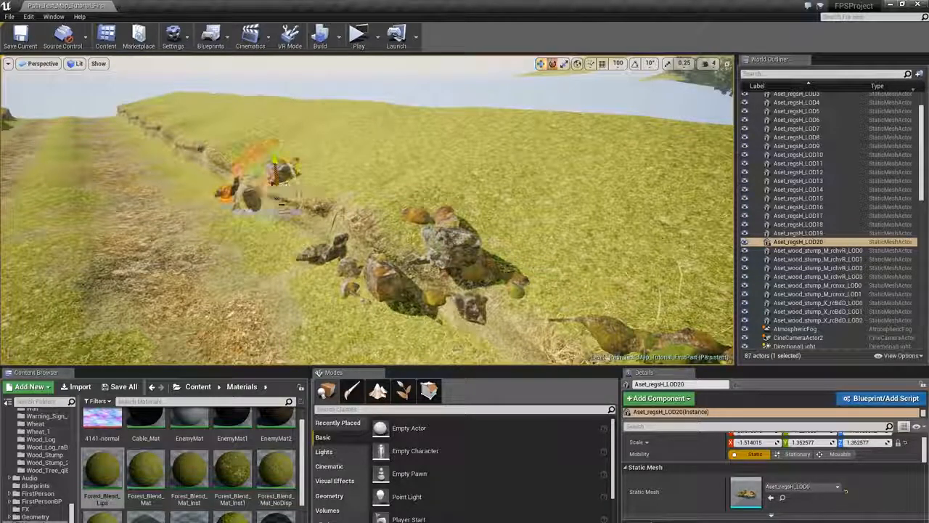
{"action": "right_click_drag", "start_coordinate": [276, 211], "coordinate": [331, 263]}
{"action": "key", "text": "s"}
{"action": "key", "text": "s"}
- Select an earlier rock, duplicate it and place the copy in the gap along the cliff edge
{"action": "left_click", "coordinate": [526, 246]}
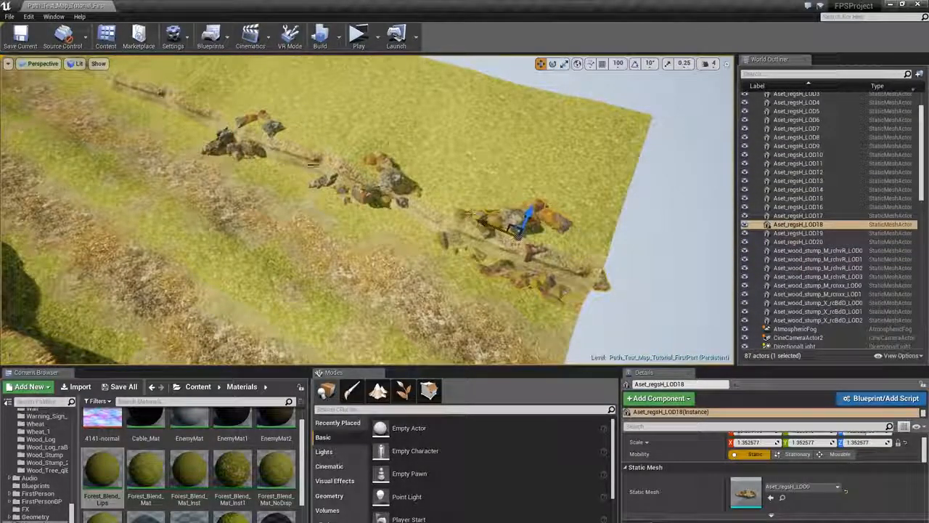
{"action": "left_click", "coordinate": [390, 195]}
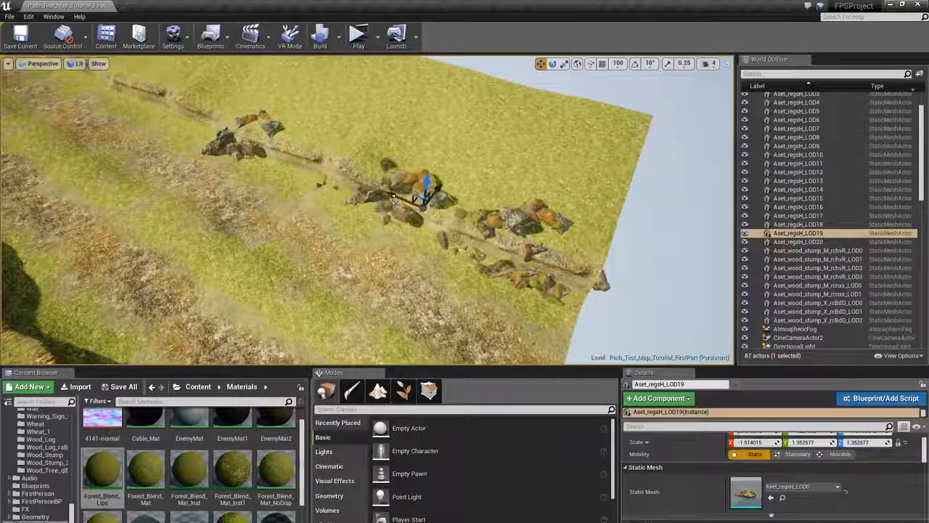
{"action": "key", "text": "w"}
{"action": "right_click_drag", "start_coordinate": [393, 198], "coordinate": [327, 211]}
{"action": "key", "text": "a"}
{"action": "left_click", "coordinate": [343, 218]}
{"action": "key", "text": "s"}
{"action": "left_click_drag", "start_coordinate": [529, 210], "coordinate": [347, 195], "text": "alt"}
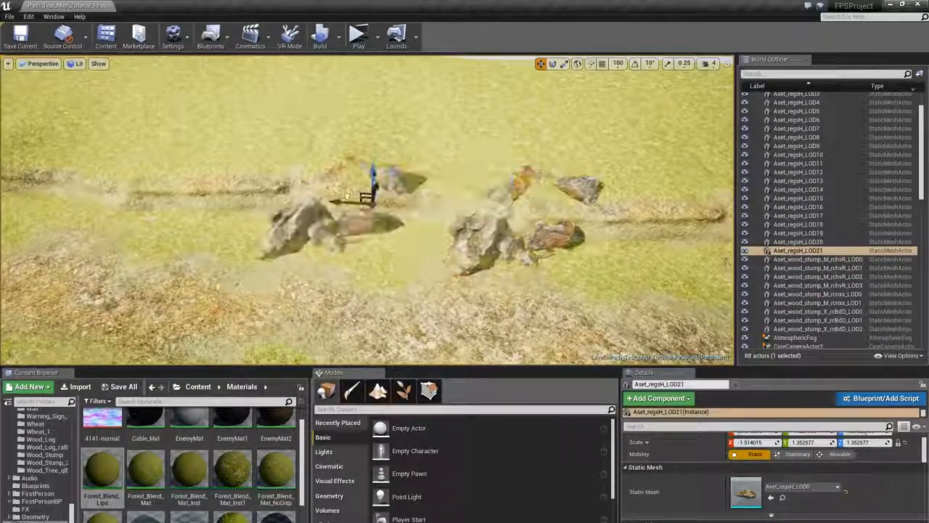
- Rotate the latest rock copy and settle it into the cliff edge
{"action": "left_click_drag", "start_coordinate": [389, 229], "coordinate": [320, 204]}
{"action": "key", "text": "d"}
{"action": "right_click_drag", "start_coordinate": [320, 204], "coordinate": [234, 183]}
{"action": "key", "text": "w"}
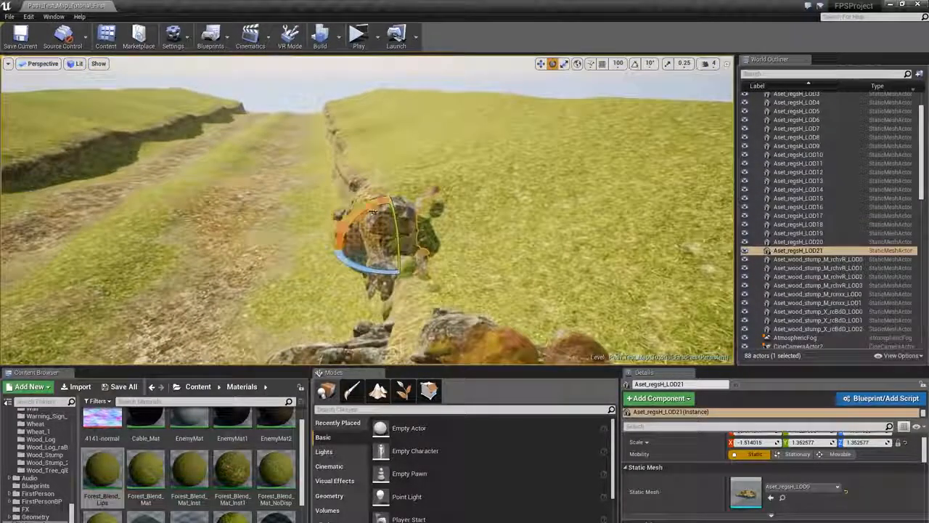
{"action": "key", "text": "s"}
{"action": "mouse_move", "coordinate": [374, 212]}
{"action": "right_mouse_down"}
{"action": "mouse_move", "coordinate": [411, 215]}
{"action": "mouse_move", "coordinate": [384, 212]}
{"action": "right_mouse_up"}
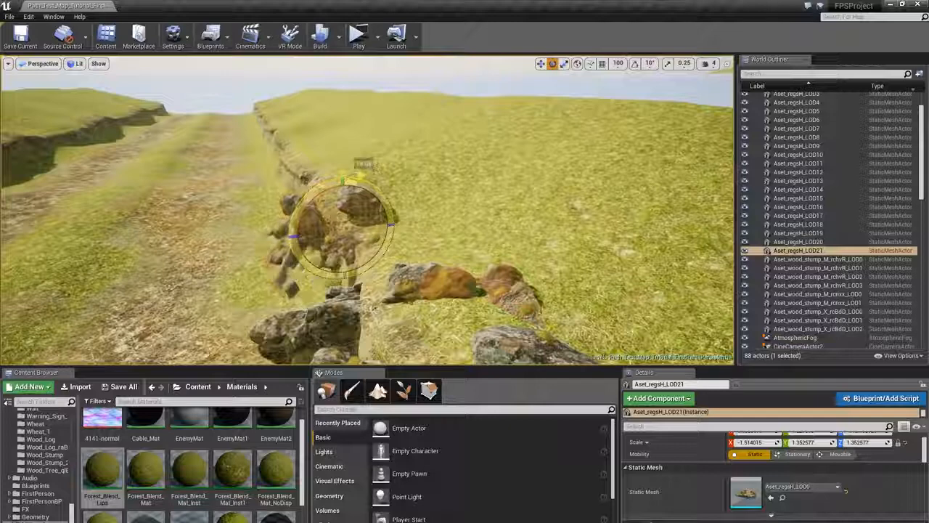
{"action": "left_click_drag", "start_coordinate": [385, 209], "coordinate": [374, 191]}
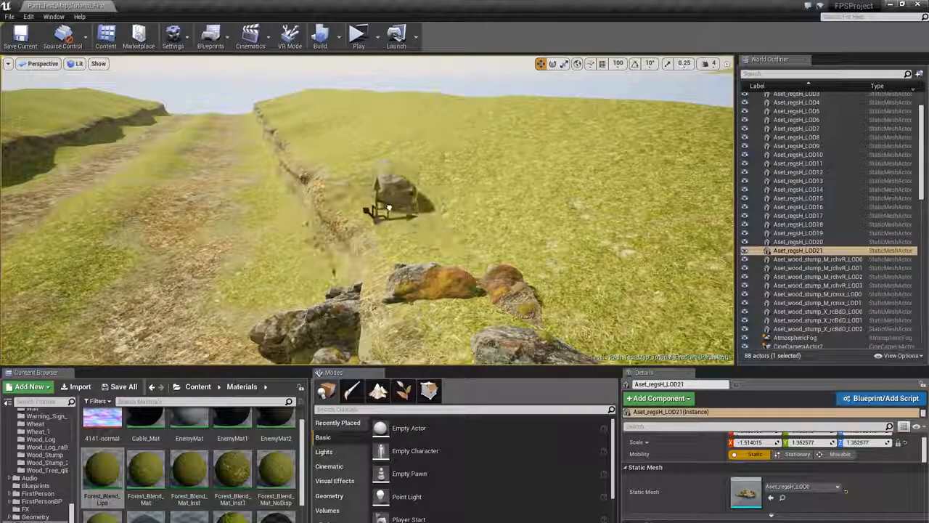
{"action": "key", "text": "Escape"}
- Select three of the placed rocks and duplicate them across to the opposite cliff edge of the path
{"action": "key", "text": "s"}
{"action": "right_click_drag", "start_coordinate": [382, 206], "coordinate": [331, 190]}
{"action": "left_click", "coordinate": [450, 178]}
{"action": "left_click", "coordinate": [554, 254], "text": "ctrl"}
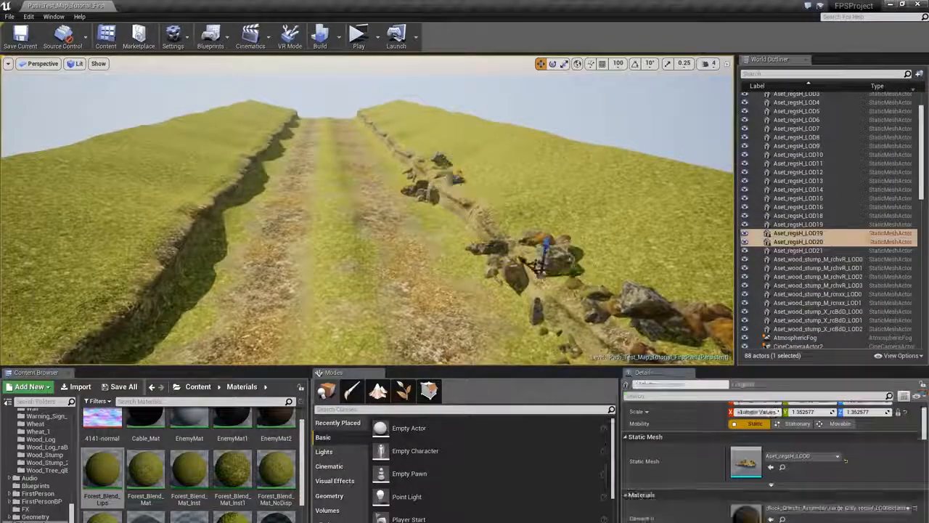
{"action": "left_click", "coordinate": [648, 303], "text": "ctrl"}
{"action": "right_click_drag", "start_coordinate": [647, 305], "coordinate": [649, 342]}
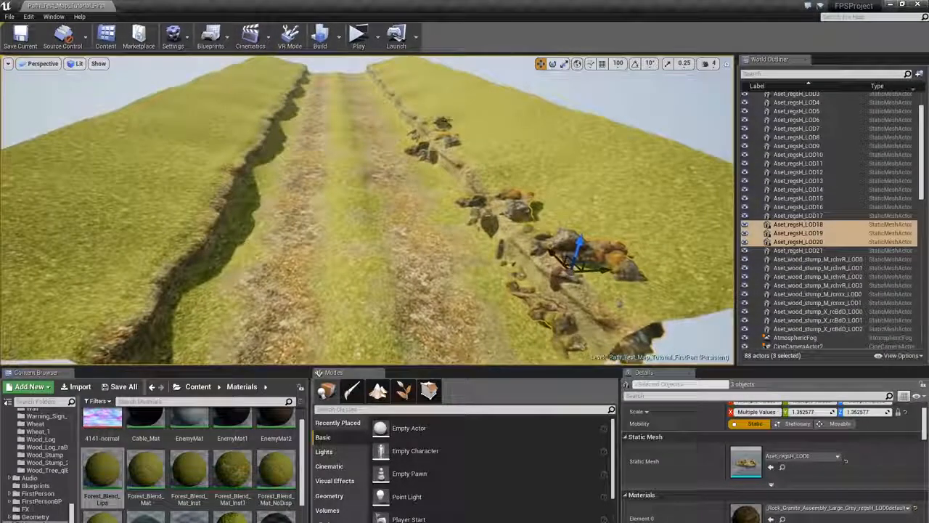
{"action": "left_click", "coordinate": [440, 124], "text": "ctrl"}
{"action": "left_click_drag", "start_coordinate": [472, 130], "coordinate": [268, 150], "text": "alt"}
- Rotate the duplicated rock group and move it into line along the opposite cliff edge
{"action": "key", "text": "e"}
{"action": "right_click_drag", "start_coordinate": [268, 150], "coordinate": [175, 149]}
{"action": "key", "text": "w"}
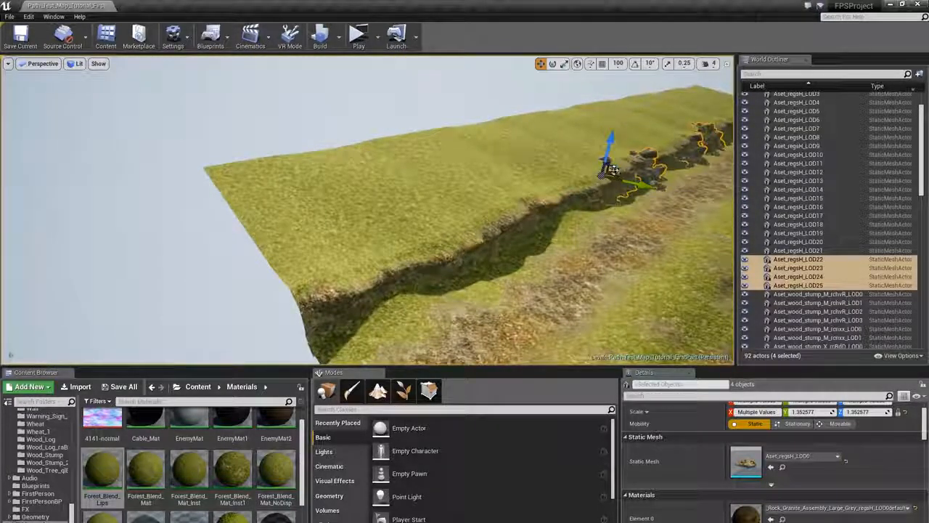
{"action": "right_click_drag", "start_coordinate": [402, 212], "coordinate": [459, 182]}
- Rotate one of the new rocks on the opposite edge to fit the cliff
{"action": "left_click", "coordinate": [456, 273]}
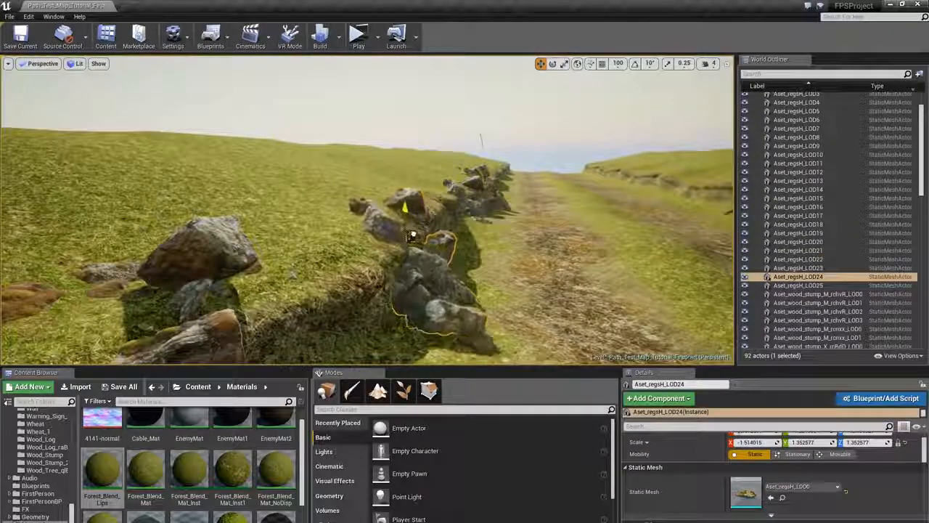
{"action": "key", "text": "e"}
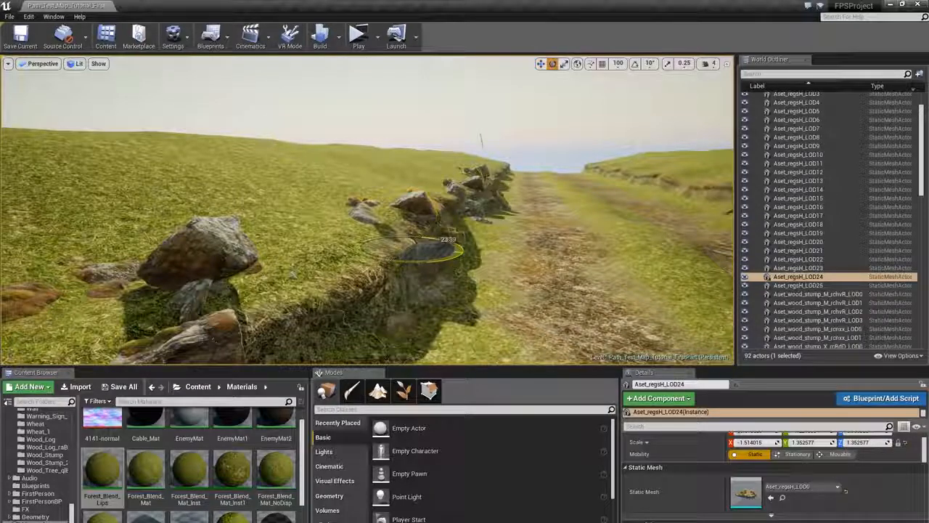
{"action": "left_click", "coordinate": [492, 204]}
{"action": "right_click_drag", "start_coordinate": [492, 204], "coordinate": [482, 231]}
{"action": "left_click", "coordinate": [420, 305]}
{"action": "key", "text": "Escape"}
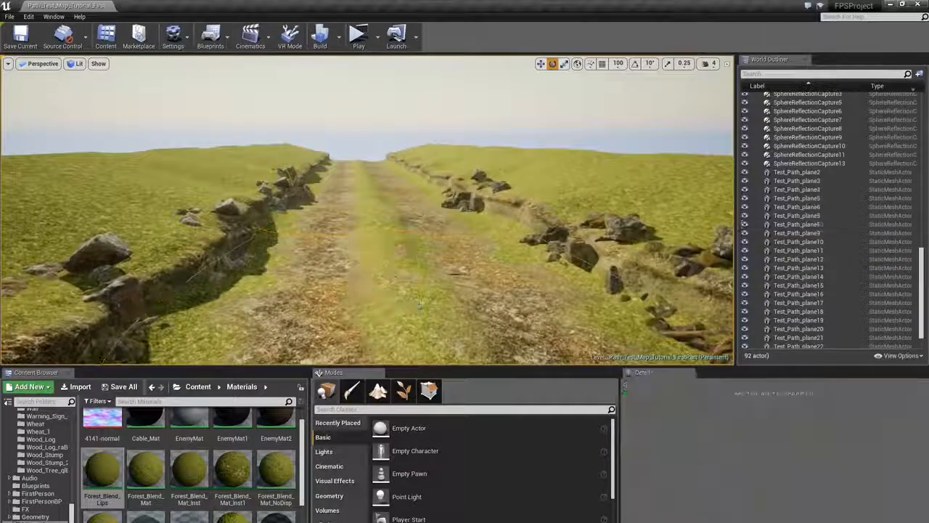
- Select five rocks along the cliff edges and duplicate them further along the path
{"action": "left_click", "coordinate": [581, 252], "text": "ctrl"}
{"action": "left_click", "coordinate": [472, 202], "text": "ctrl"}
{"action": "left_click", "coordinate": [541, 197], "text": "ctrl"}
{"action": "right_click_drag", "start_coordinate": [541, 197], "coordinate": [448, 191]}
{"action": "left_click", "coordinate": [547, 195], "text": "ctrl"}
{"action": "left_click", "coordinate": [569, 199], "text": "ctrl"}
{"action": "left_click", "coordinate": [570, 199], "text": "ctrl"}
{"action": "left_click", "coordinate": [569, 199], "text": "ctrl"}
{"action": "left_click", "coordinate": [324, 212], "text": "ctrl"}
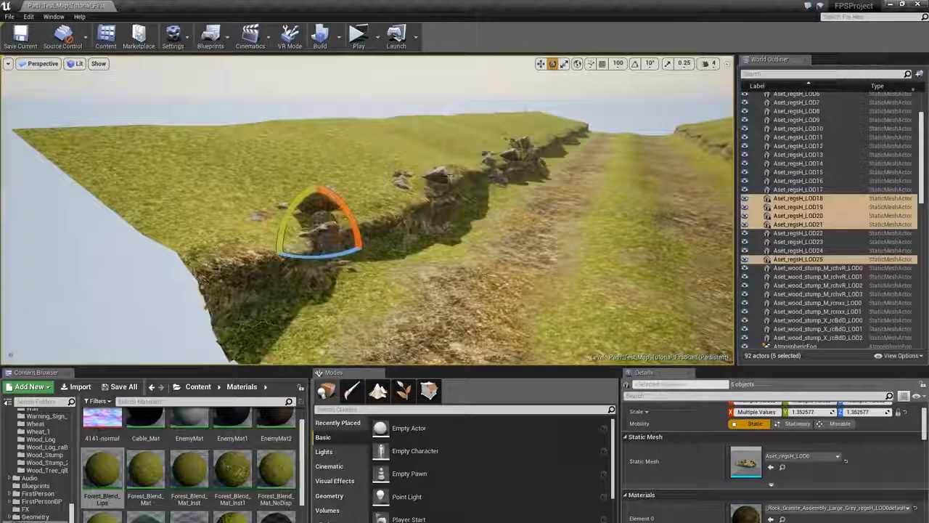
{"action": "left_click", "coordinate": [514, 156], "text": "ctrl"}
{"action": "left_click", "coordinate": [558, 136], "text": "ctrl"}
{"action": "right_click_drag", "start_coordinate": [558, 136], "coordinate": [622, 154]}
{"action": "key", "text": "w"}
{"action": "left_click_drag", "start_coordinate": [363, 289], "coordinate": [176, 184], "text": "alt"}
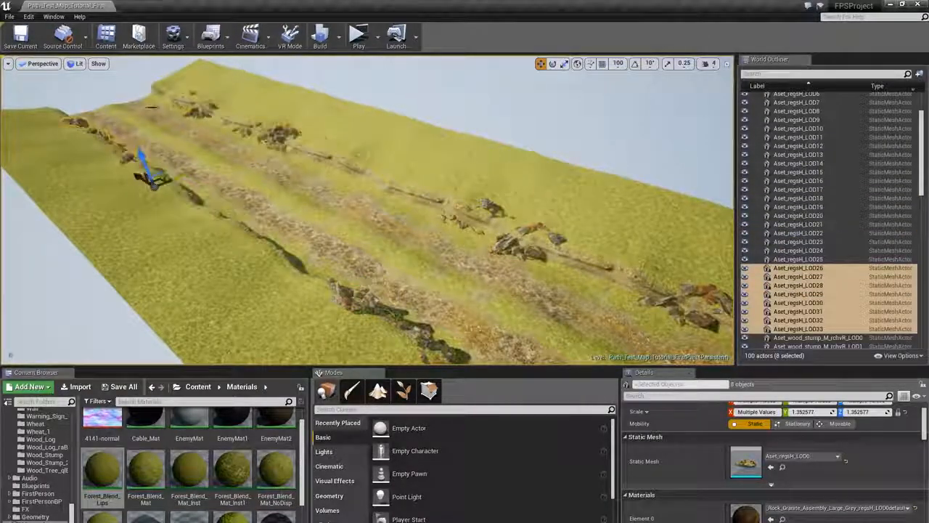
- Select four of the new rock copies and shift them to fit the cliff edge
{"action": "left_click", "coordinate": [195, 113], "text": "ctrl"}
{"action": "left_click", "coordinate": [171, 103], "text": "ctrl"}
{"action": "left_click", "coordinate": [81, 123], "text": "ctrl"}
{"action": "left_click", "coordinate": [99, 131], "text": "ctrl"}
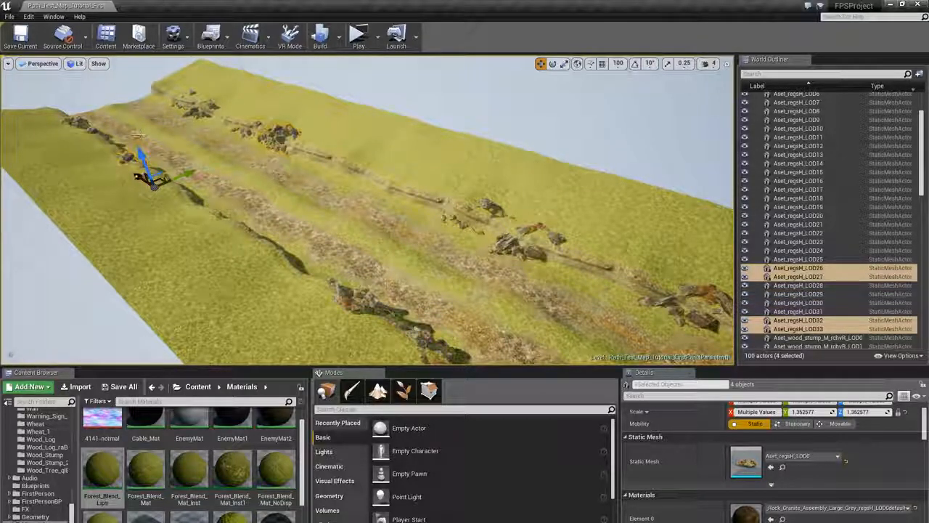
{"action": "right_click_drag", "start_coordinate": [319, 211], "coordinate": [328, 217]}
{"action": "left_click", "coordinate": [329, 217]}
{"action": "left_click", "coordinate": [273, 182]}
{"action": "right_click_drag", "start_coordinate": [273, 181], "coordinate": [178, 194]}
{"action": "key", "text": "Escape"}
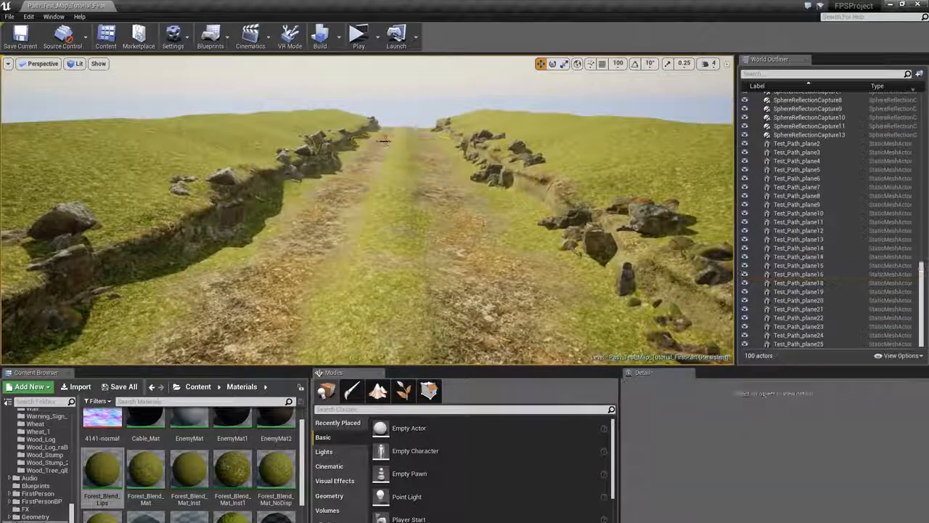
{"action": "right_click_drag", "start_coordinate": [290, 204], "coordinate": [346, 236]}
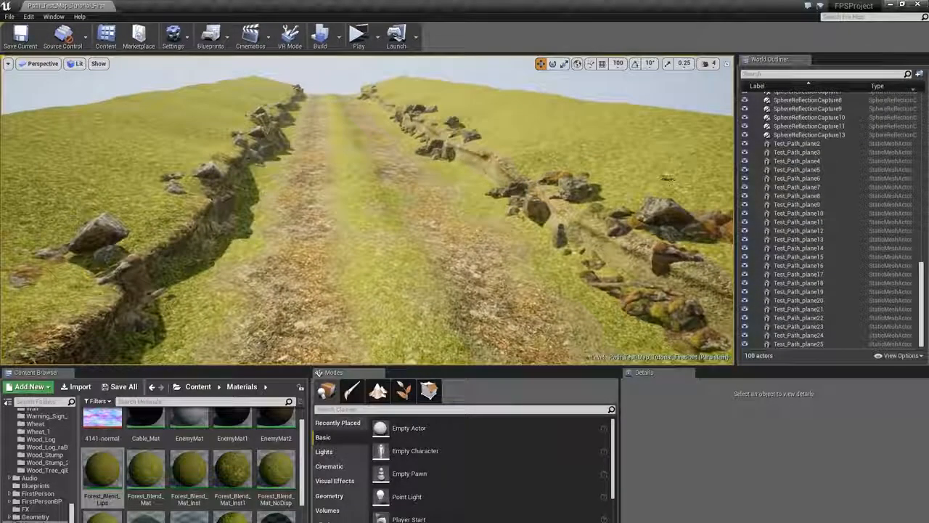
- Build the level's lighting and close the message log that opens
{"action": "left_click", "coordinate": [339, 36]}
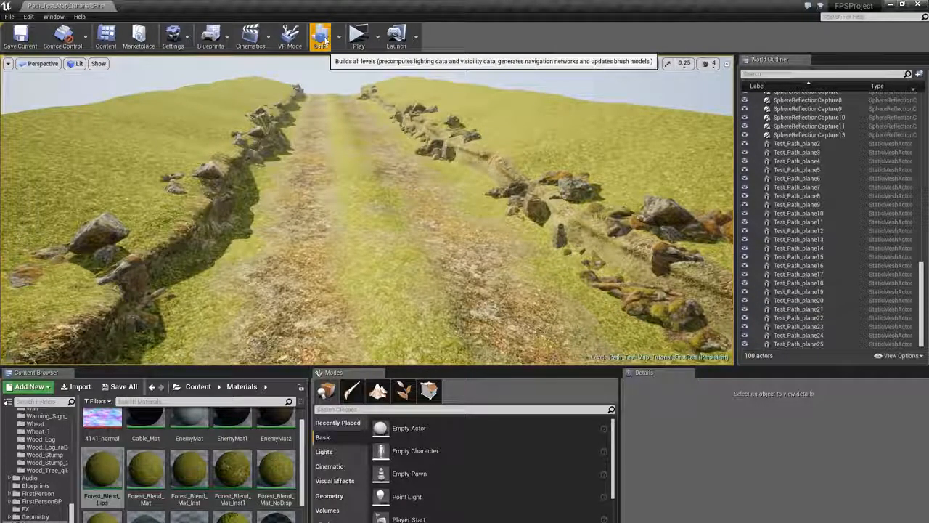
{"action": "left_click", "coordinate": [321, 38]}
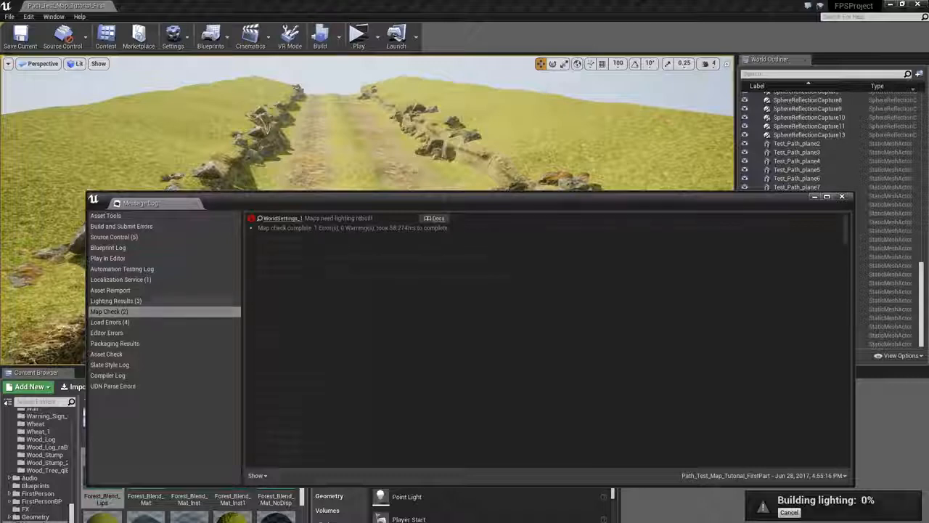
{"action": "left_click", "coordinate": [843, 197]}
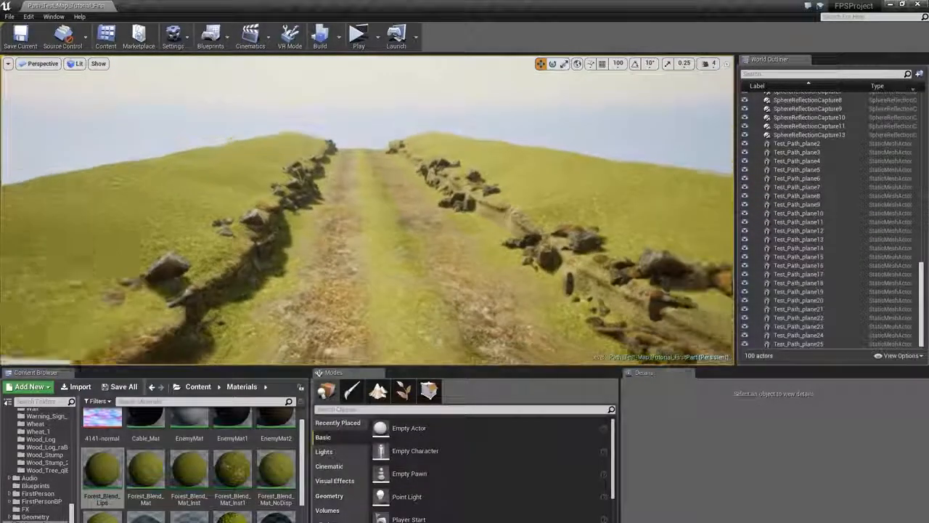
- Duplicate a wooden tree stump from the floating asset set and move the copy onto the right cliff edge beside the rocks
{"action": "right_click_drag", "start_coordinate": [367, 211], "coordinate": [410, 252]}
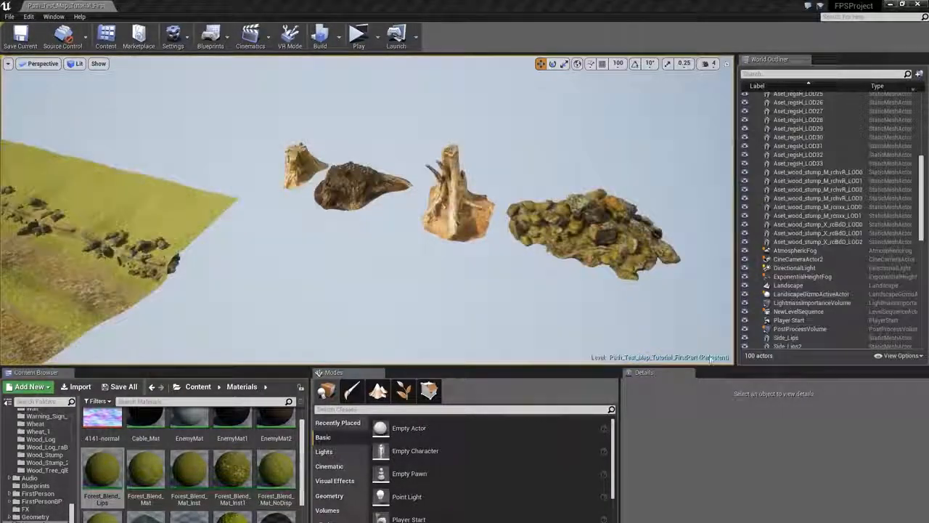
{"action": "right_click_drag", "start_coordinate": [712, 358], "coordinate": [739, 348]}
{"action": "left_click", "coordinate": [465, 233]}
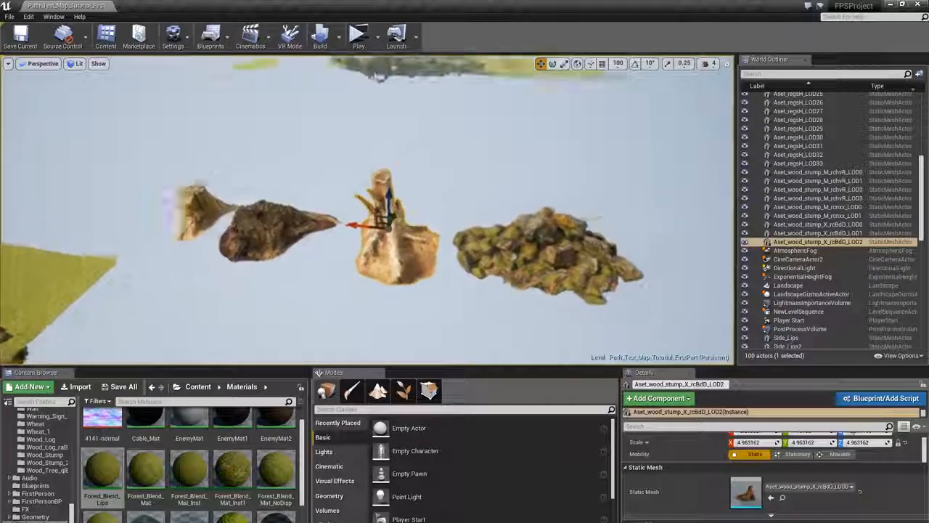
{"action": "right_click_drag", "start_coordinate": [465, 233], "coordinate": [435, 218]}
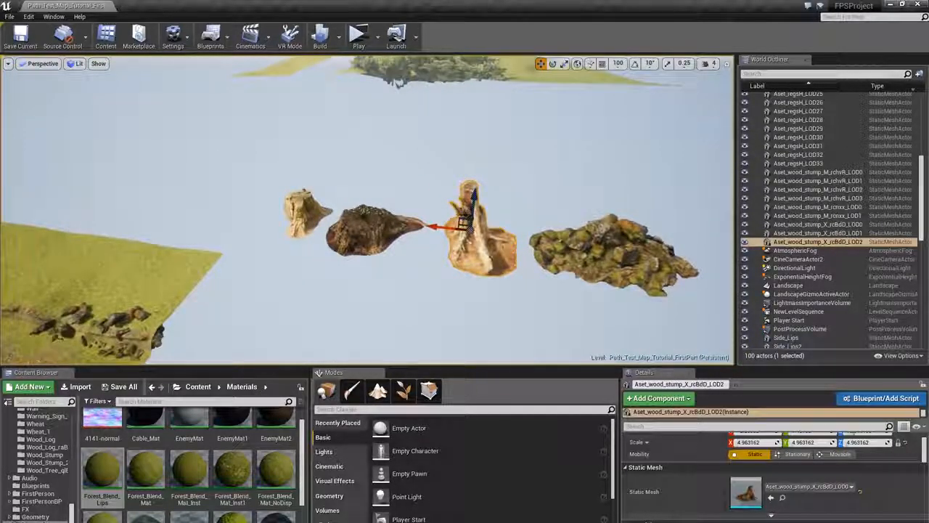
{"action": "left_click_drag", "start_coordinate": [431, 225], "coordinate": [420, 195], "text": "alt+shift"}
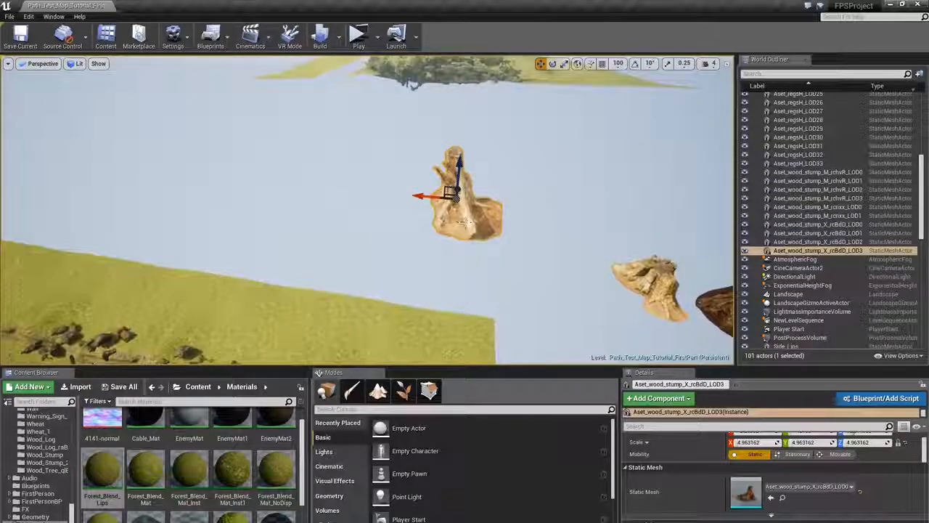
{"action": "right_click_drag", "start_coordinate": [420, 195], "coordinate": [455, 169]}
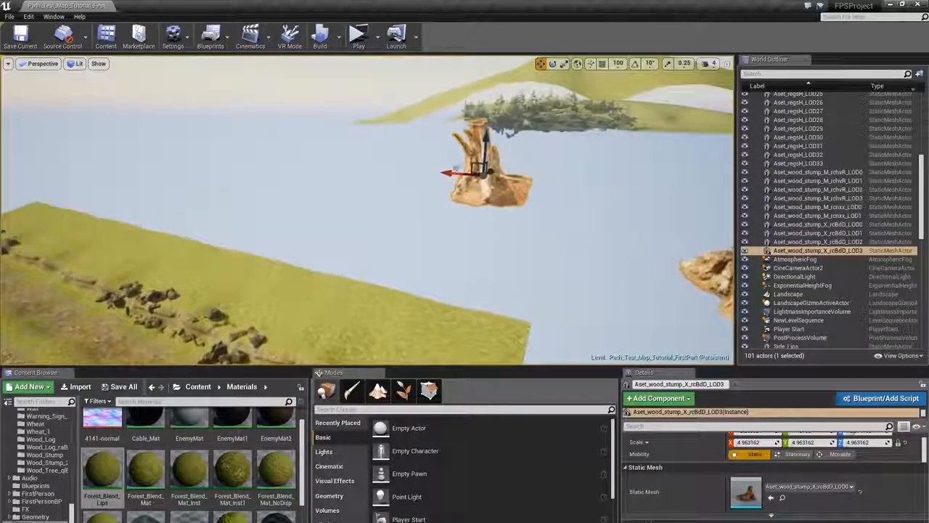
{"action": "left_click_drag", "start_coordinate": [444, 172], "coordinate": [449, 173], "text": "shift"}
{"action": "right_click_drag", "start_coordinate": [448, 189], "coordinate": [320, 195]}
{"action": "key", "text": "s"}
{"action": "left_click_drag", "start_coordinate": [628, 218], "coordinate": [479, 288]}
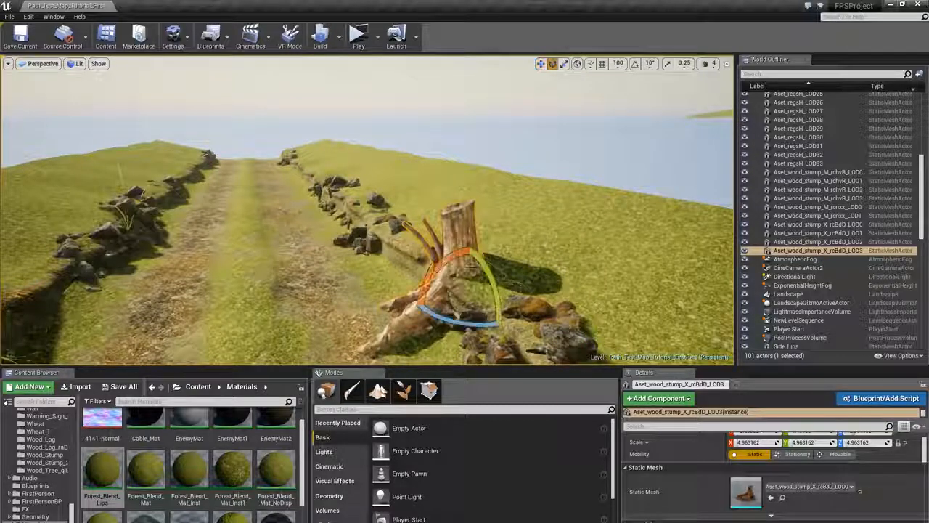
- Rotate and reposition the stump copy so it sits naturally among the rocks on the right cliff edge
{"action": "left_click_drag", "start_coordinate": [468, 244], "coordinate": [464, 250]}
{"action": "right_click_drag", "start_coordinate": [465, 250], "coordinate": [586, 296]}
{"action": "key", "text": "w"}
{"action": "key", "text": "w"}
{"action": "left_click_drag", "start_coordinate": [424, 225], "coordinate": [425, 229]}
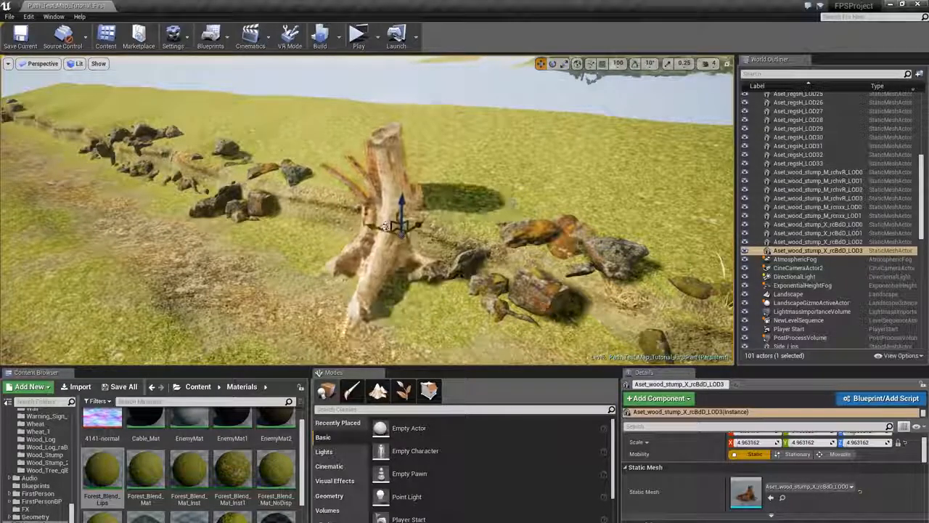
{"action": "key", "text": "s"}
{"action": "right_click_drag", "start_coordinate": [386, 227], "coordinate": [357, 213]}
{"action": "key", "text": "w"}
{"action": "key", "text": "e"}
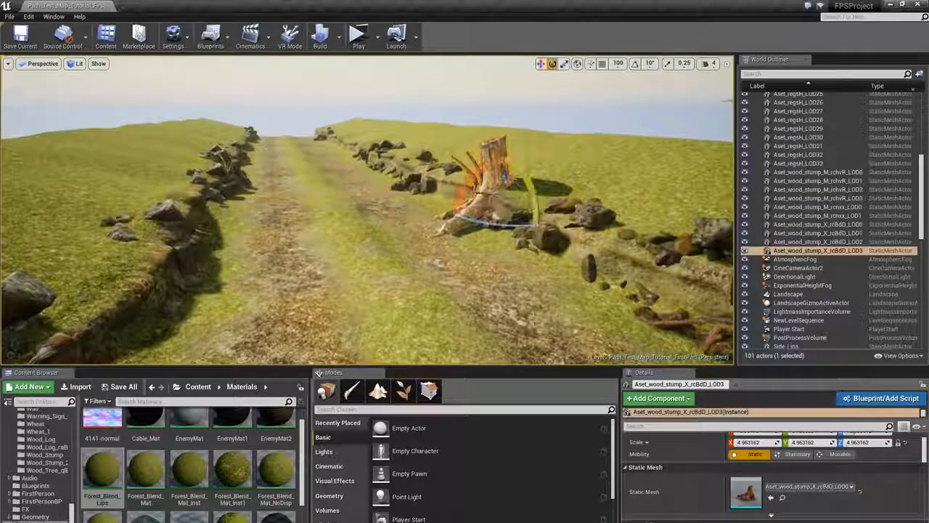
{"action": "left_click_drag", "start_coordinate": [467, 179], "coordinate": [510, 208]}
{"action": "key", "text": "w"}
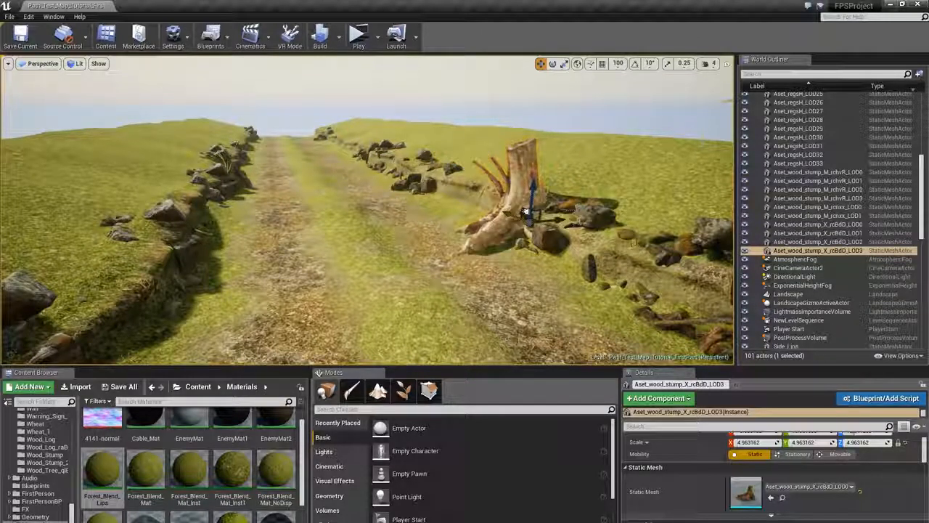
{"action": "key", "text": "Escape"}
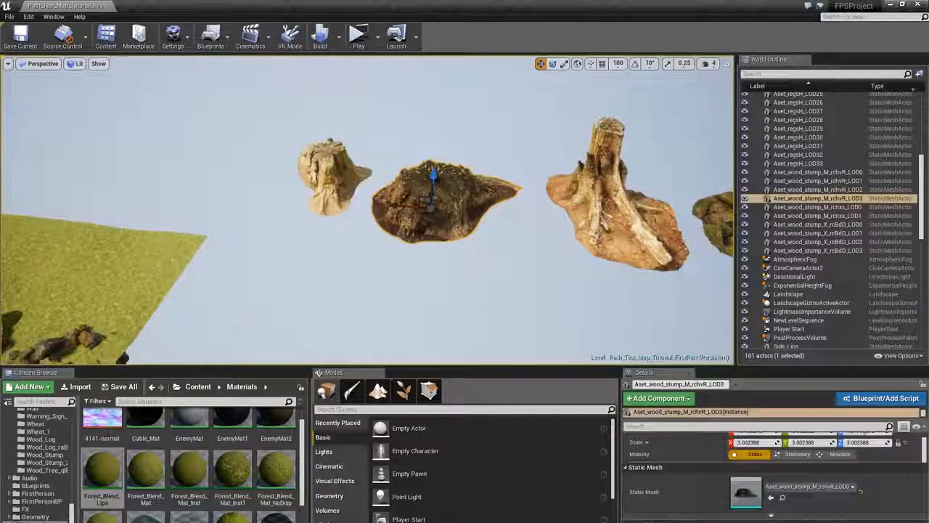
- Place a copy of the large mossy stump mesh beside the right-edge stump and adjust its position
{"action": "key", "text": "f"}
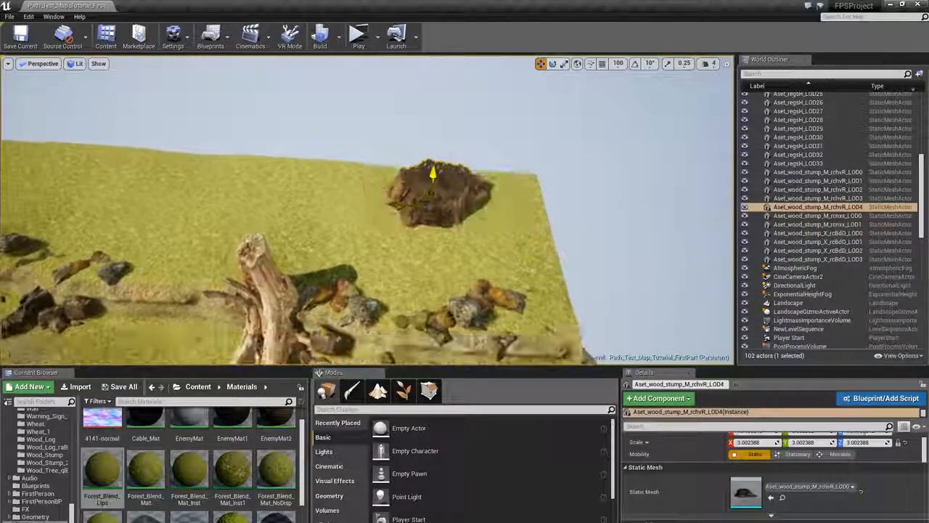
{"action": "right_click_drag", "start_coordinate": [430, 206], "coordinate": [399, 189]}
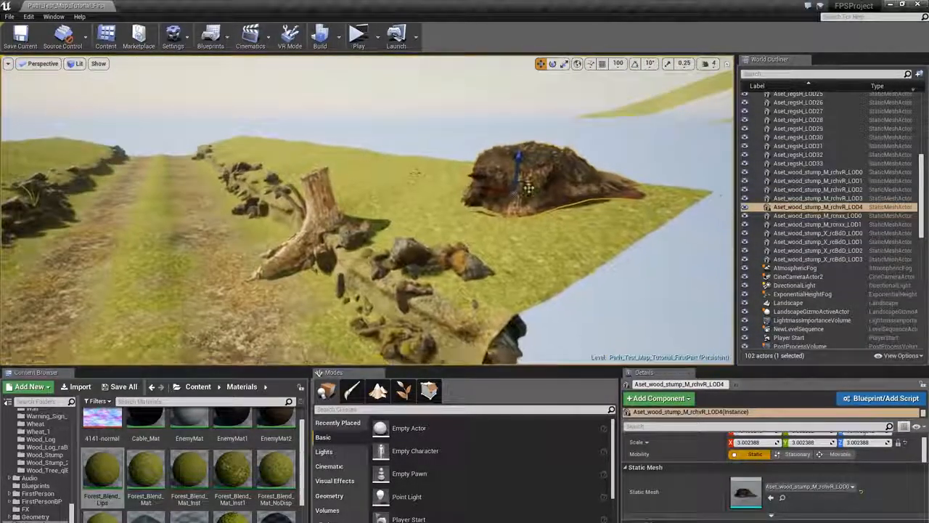
{"action": "left_click_drag", "start_coordinate": [528, 188], "coordinate": [446, 201]}
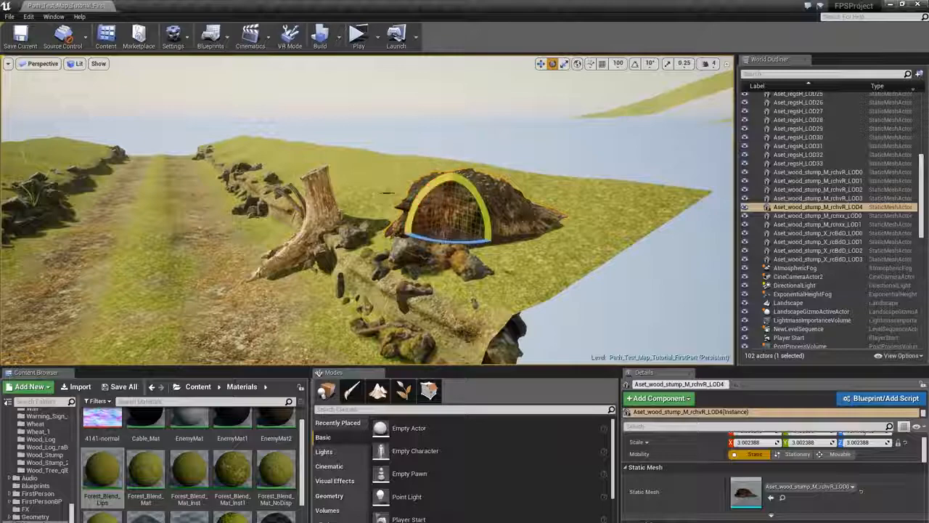
{"action": "right_click_drag", "start_coordinate": [387, 193], "coordinate": [327, 191]}
{"action": "left_click_drag", "start_coordinate": [654, 257], "coordinate": [617, 252]}
{"action": "key", "text": "w"}
{"action": "left_click_drag", "start_coordinate": [661, 229], "coordinate": [667, 223]}
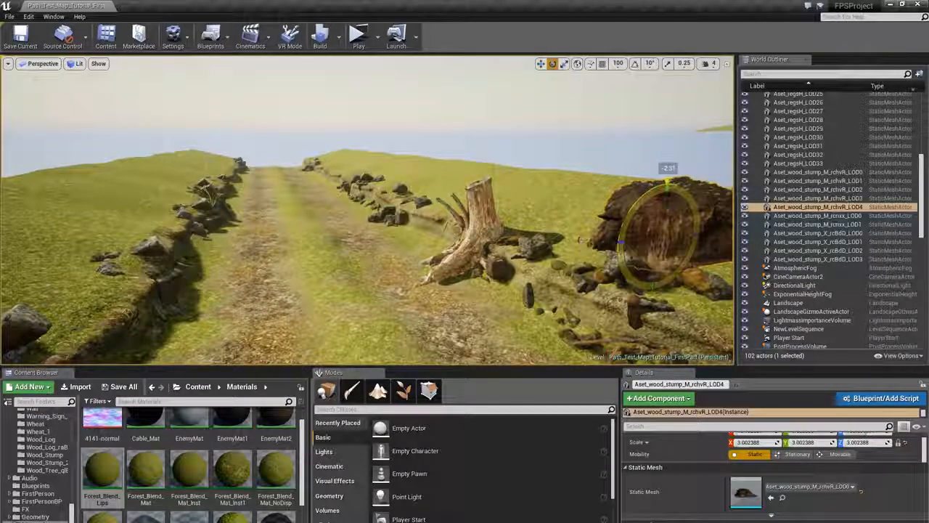
{"action": "key", "text": "w"}
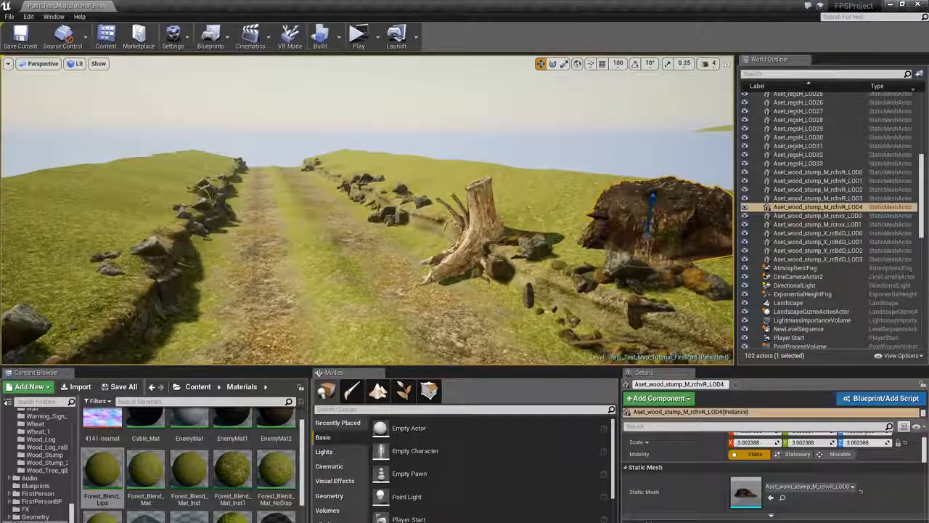
{"action": "key", "text": "Escape"}
- Rotate the large mossy stump to fit the slope of the right cliff edge
{"action": "left_click", "coordinate": [636, 196]}
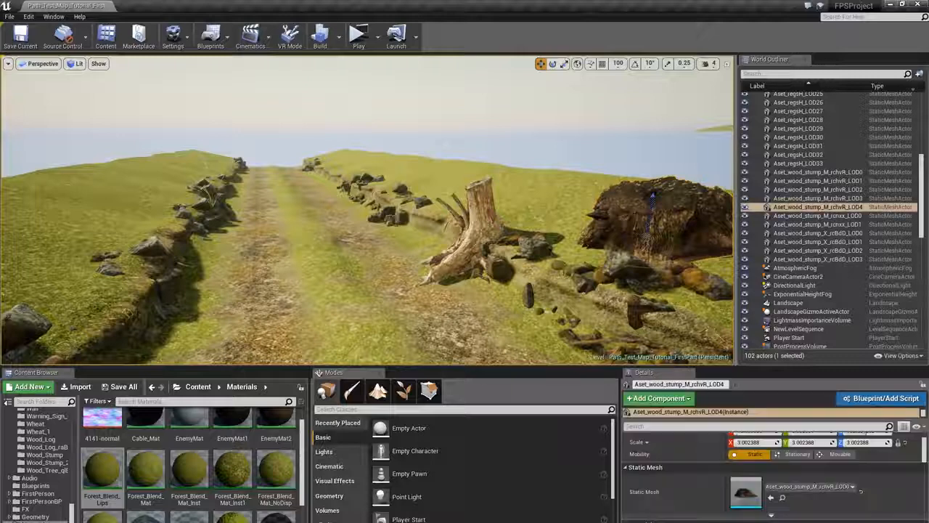
{"action": "key", "text": "e"}
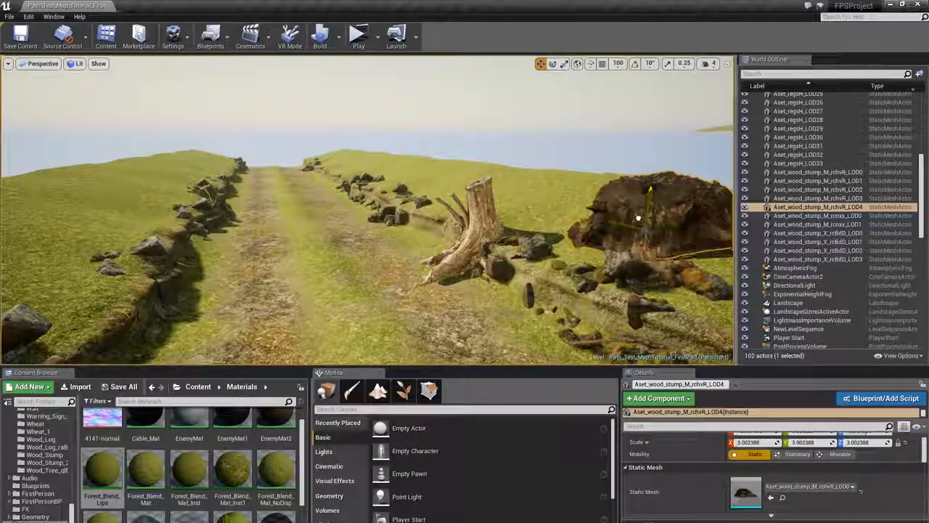
{"action": "left_click_drag", "start_coordinate": [679, 207], "coordinate": [583, 219]}
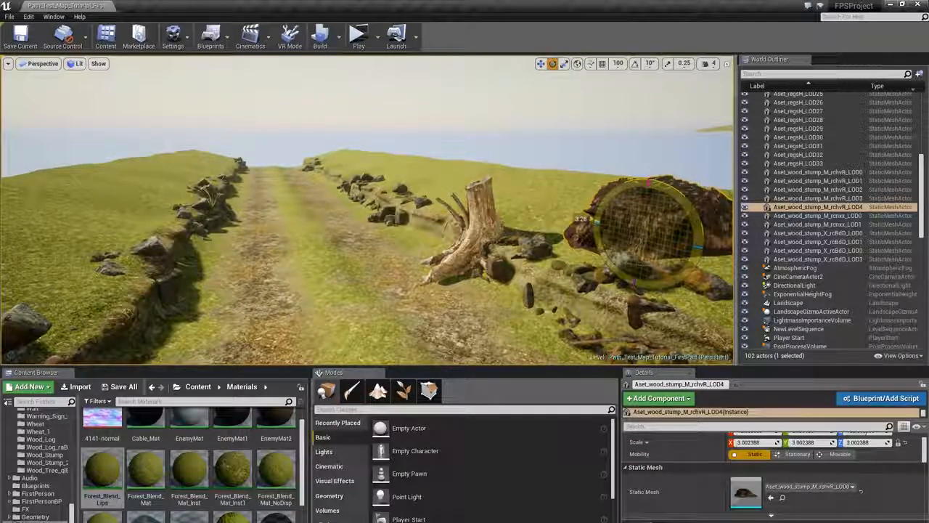
{"action": "left_click_drag", "start_coordinate": [653, 225], "coordinate": [655, 223]}
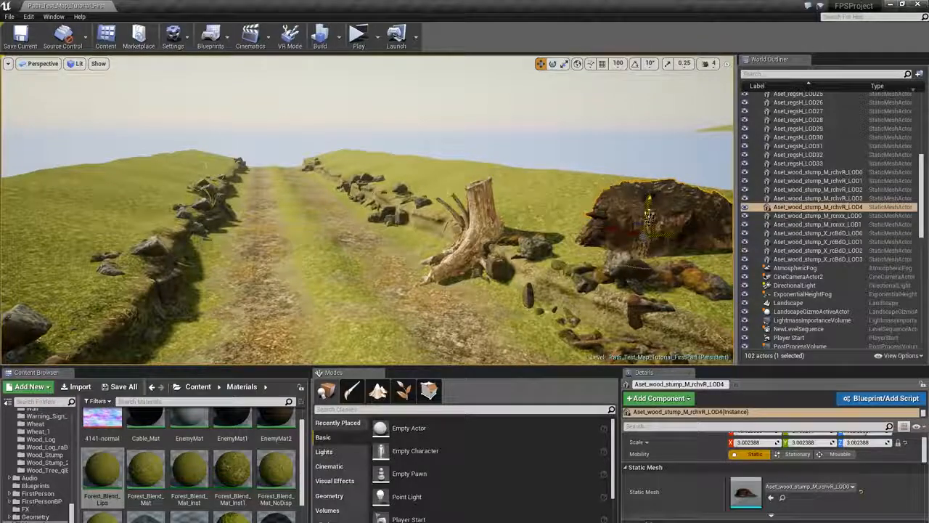
{"action": "key", "text": "Escape"}
{"action": "right_click_drag", "start_coordinate": [655, 222], "coordinate": [559, 194]}
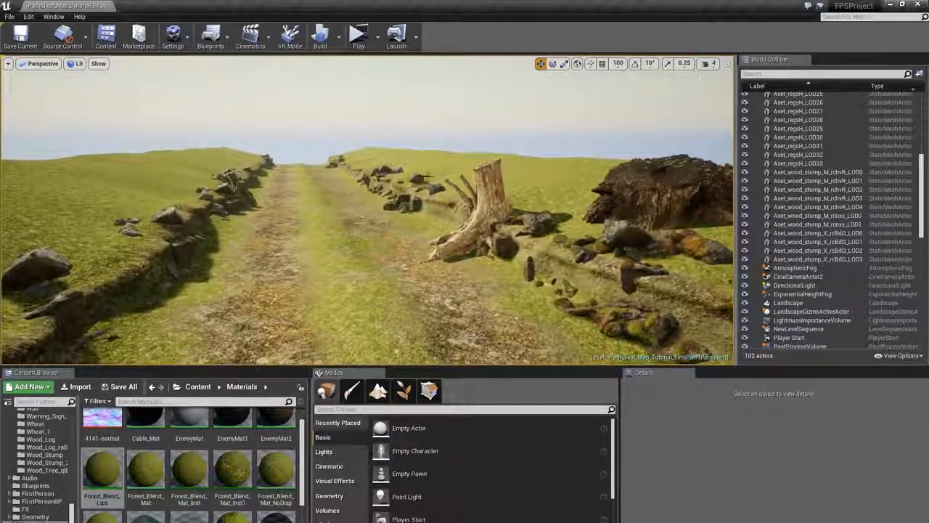
- Duplicate the placed tree stump and move the copy onto the left cliff edge further along the path
{"action": "right_click_drag", "start_coordinate": [356, 122], "coordinate": [350, 115]}
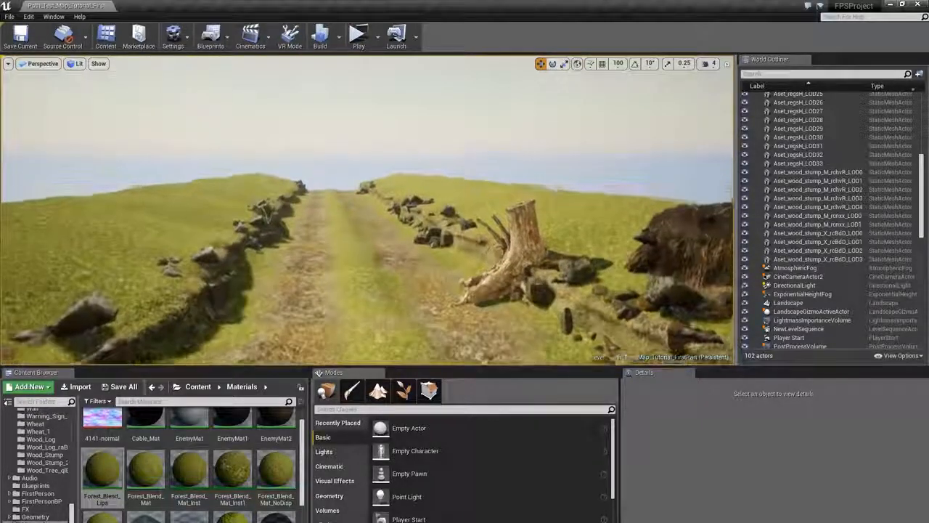
{"action": "right_click_drag", "start_coordinate": [367, 171], "coordinate": [361, 161]}
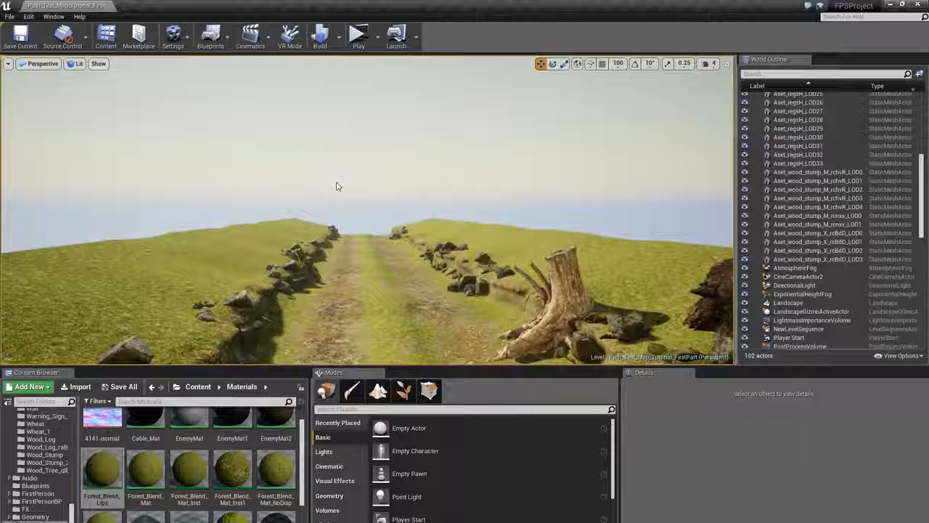
{"action": "right_click_drag", "start_coordinate": [366, 210], "coordinate": [396, 231]}
{"action": "left_click", "coordinate": [270, 269]}
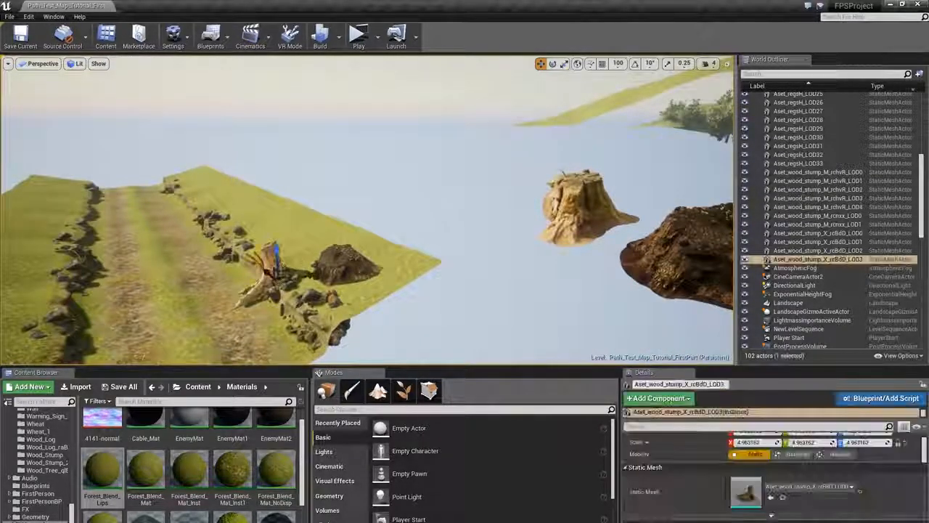
{"action": "key", "text": "w"}
{"action": "right_click_drag", "start_coordinate": [270, 269], "coordinate": [210, 290]}
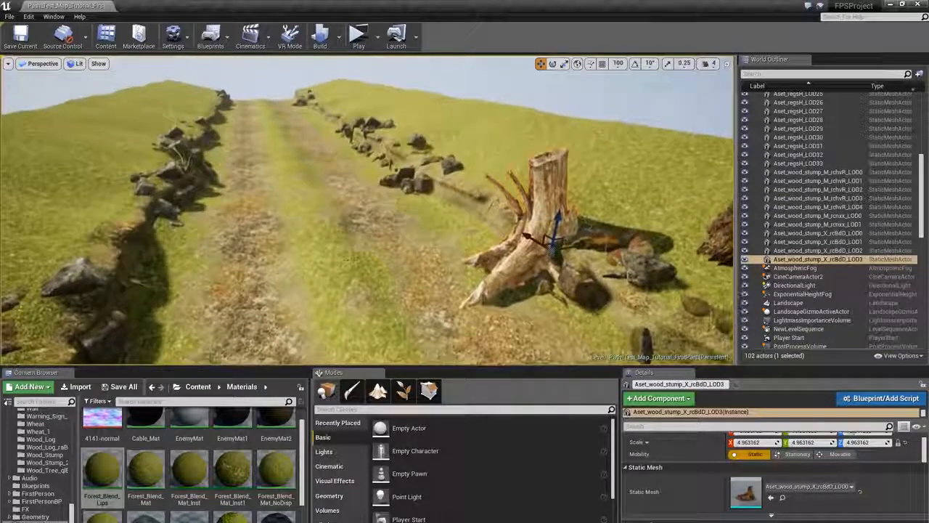
{"action": "left_click_drag", "start_coordinate": [558, 245], "coordinate": [136, 213], "text": "alt"}
{"action": "key", "text": "e"}
{"action": "left_click_drag", "start_coordinate": [180, 169], "coordinate": [182, 161]}
{"action": "right_click_drag", "start_coordinate": [181, 161], "coordinate": [134, 130]}
{"action": "key", "text": "w"}
- Scale the left-edge stump down to about 4.34 and rotate it to suit the cliff
{"action": "key", "text": "r"}
{"action": "left_click_drag", "start_coordinate": [305, 269], "coordinate": [286, 282]}
{"action": "key", "text": "s"}
{"action": "right_click_drag", "start_coordinate": [287, 282], "coordinate": [331, 296]}
{"action": "key", "text": "w"}
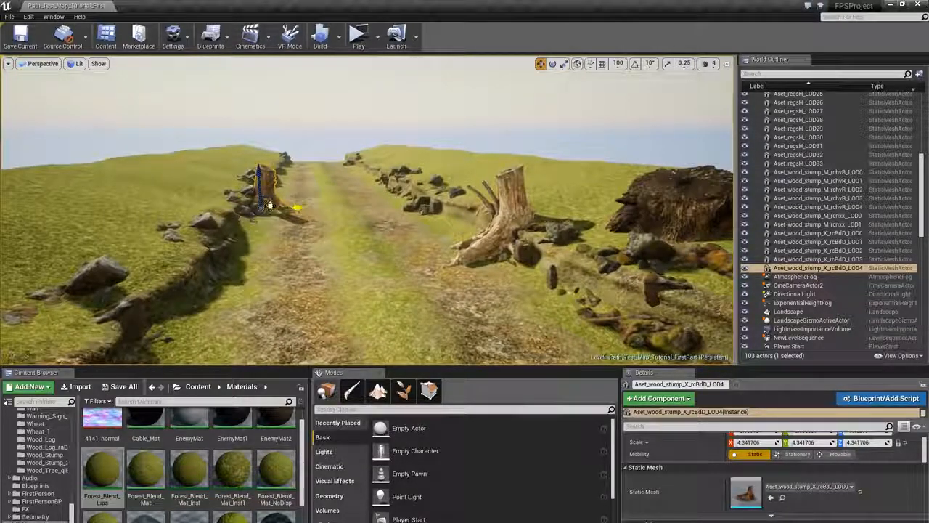
{"action": "left_click_drag", "start_coordinate": [246, 220], "coordinate": [242, 218]}
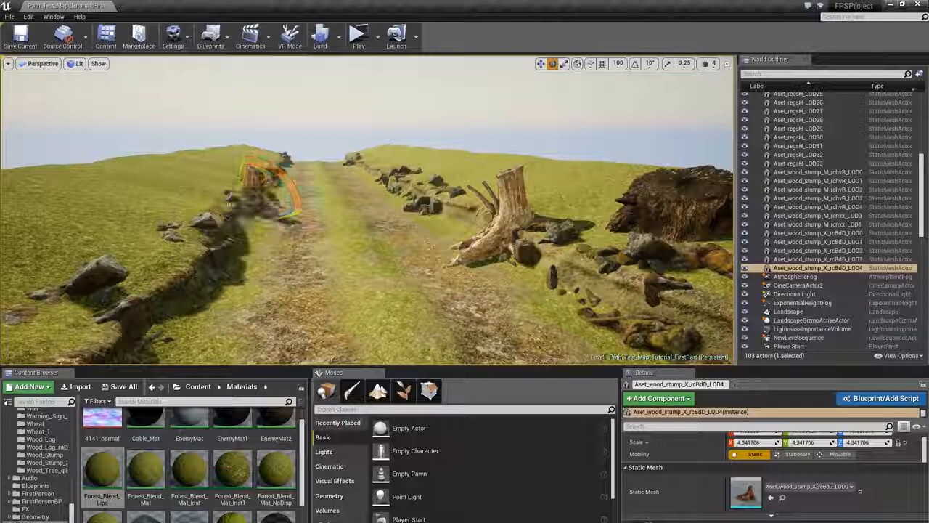
{"action": "left_click_drag", "start_coordinate": [282, 216], "coordinate": [299, 218]}
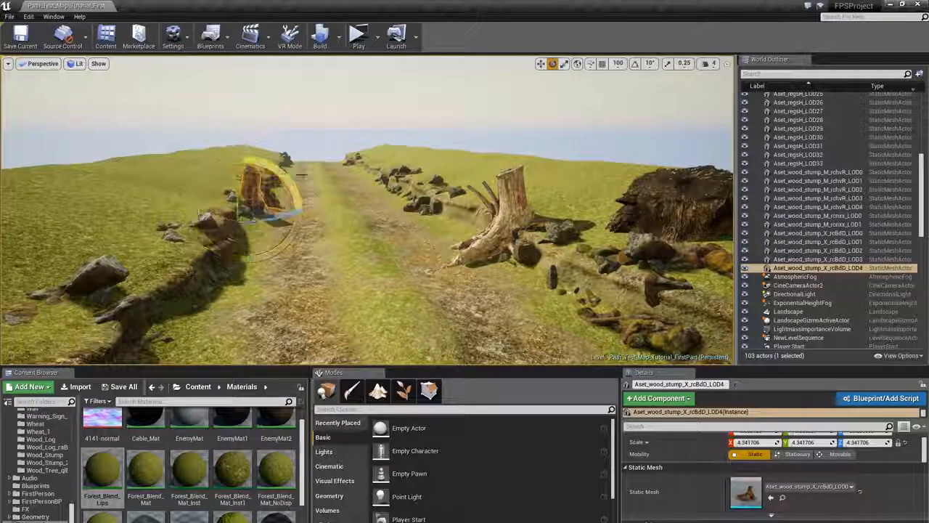
- Lower and rotate the large mossy stump slightly to settle it into the right cliff edge
{"action": "left_click", "coordinate": [683, 218]}
{"action": "key", "text": "w"}
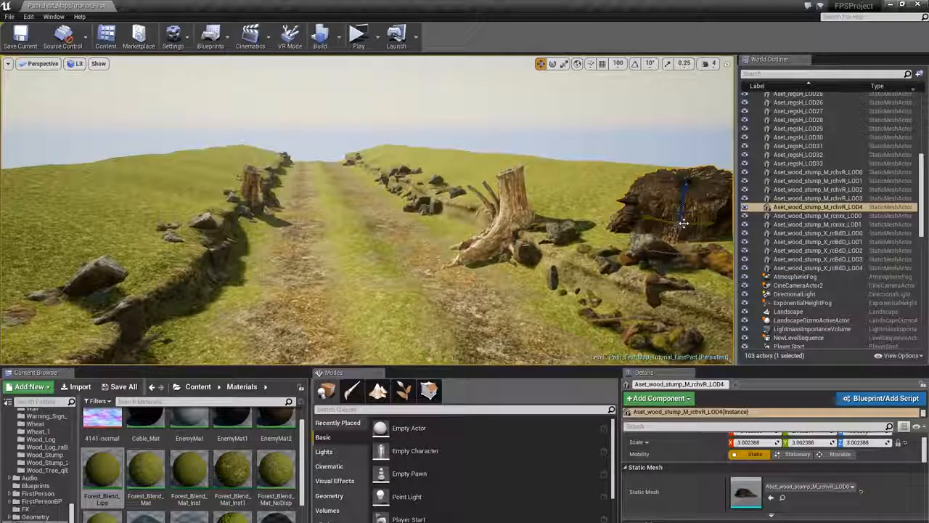
{"action": "left_click_drag", "start_coordinate": [647, 217], "coordinate": [647, 215]}
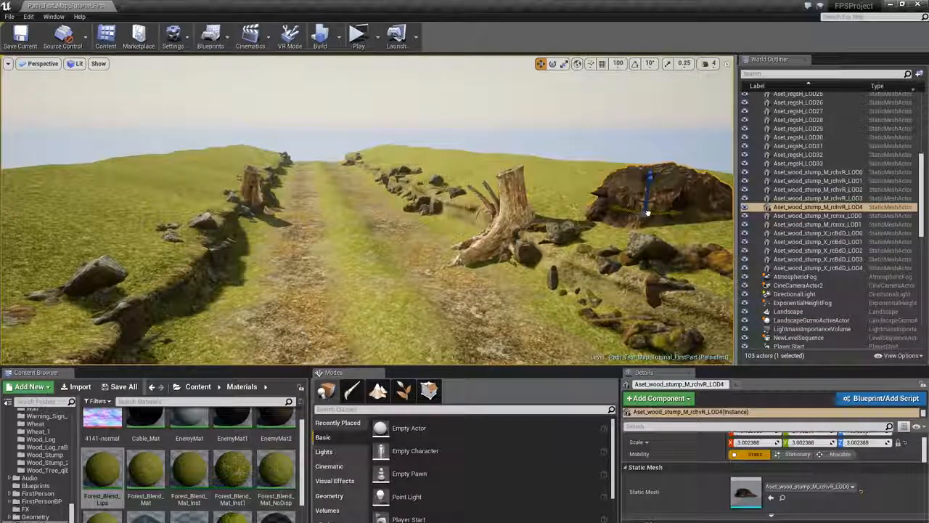
{"action": "key", "text": "e"}
{"action": "mouse_move", "coordinate": [648, 212]}
{"action": "right_mouse_down"}
{"action": "mouse_move", "coordinate": [631, 213]}
{"action": "mouse_move", "coordinate": [651, 213]}
{"action": "right_mouse_up"}
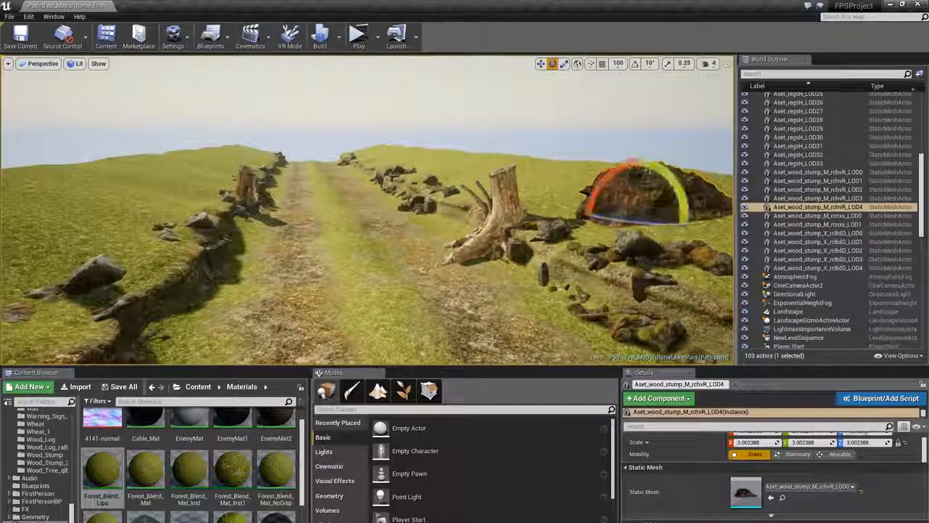
{"action": "left_click_drag", "start_coordinate": [612, 174], "coordinate": [606, 182]}
{"action": "left_click_drag", "start_coordinate": [674, 181], "coordinate": [677, 186]}
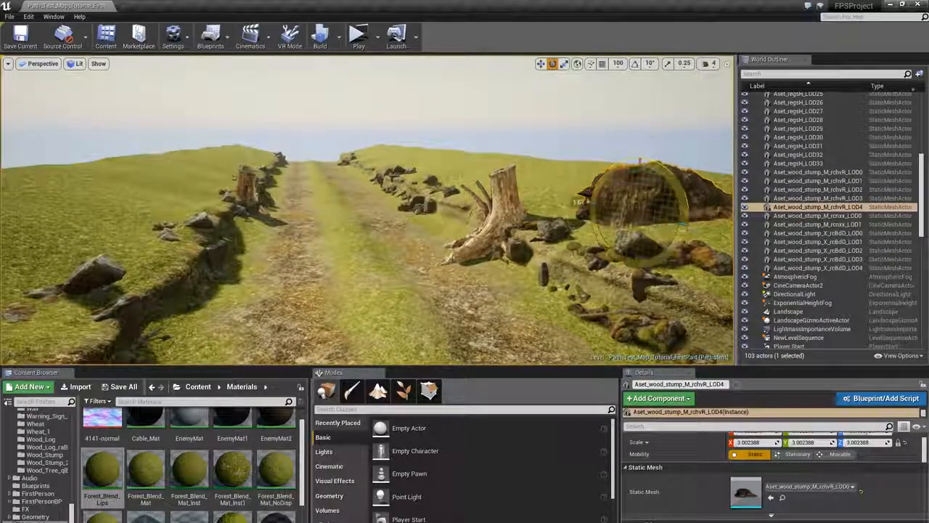
{"action": "key", "text": "Escape"}
{"action": "mouse_move", "coordinate": [355, 272]}
{"action": "right_mouse_down"}
{"action": "mouse_move", "coordinate": [366, 287]}
{"action": "mouse_move", "coordinate": [354, 270]}
{"action": "right_mouse_up"}
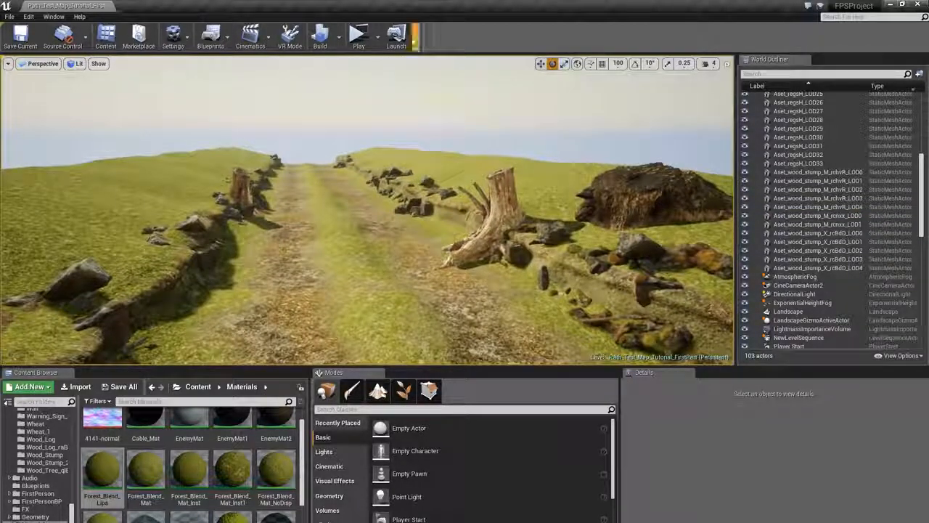
- Build the level's lighting and close the lighting message log
{"action": "left_click", "coordinate": [327, 36]}
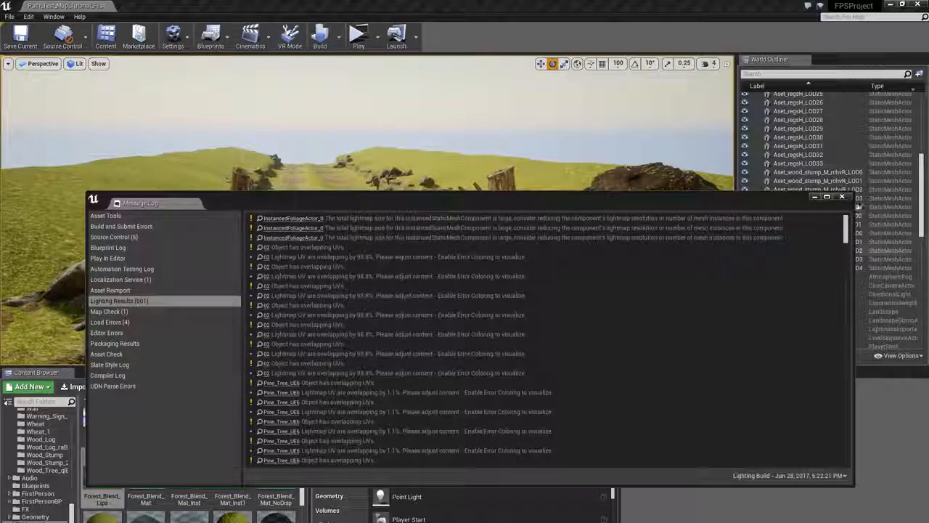
{"action": "left_click", "coordinate": [842, 197]}
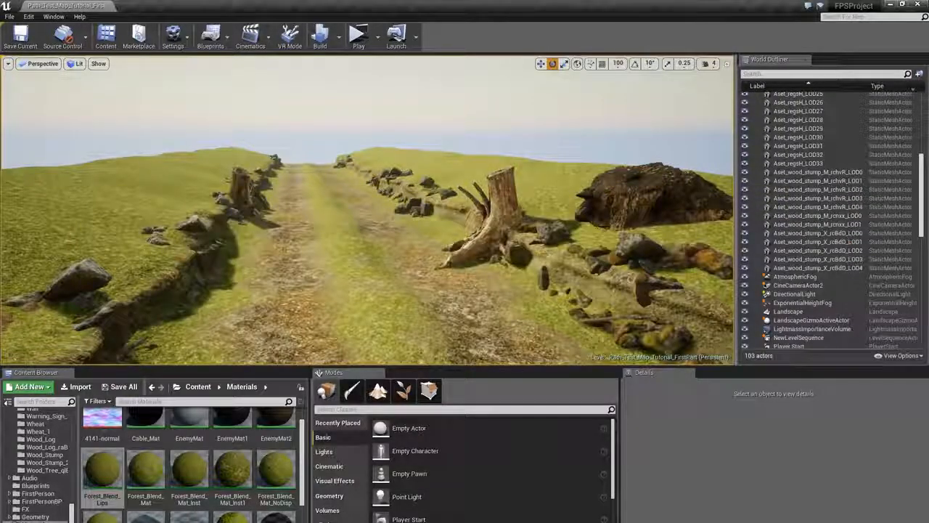
{"action": "left_click", "coordinate": [530, 200]}
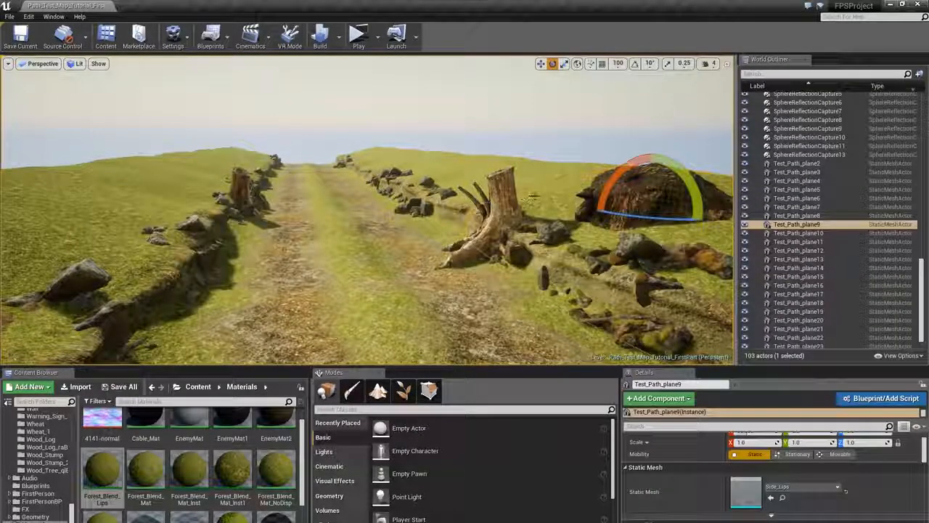
{"action": "key", "text": "Escape"}
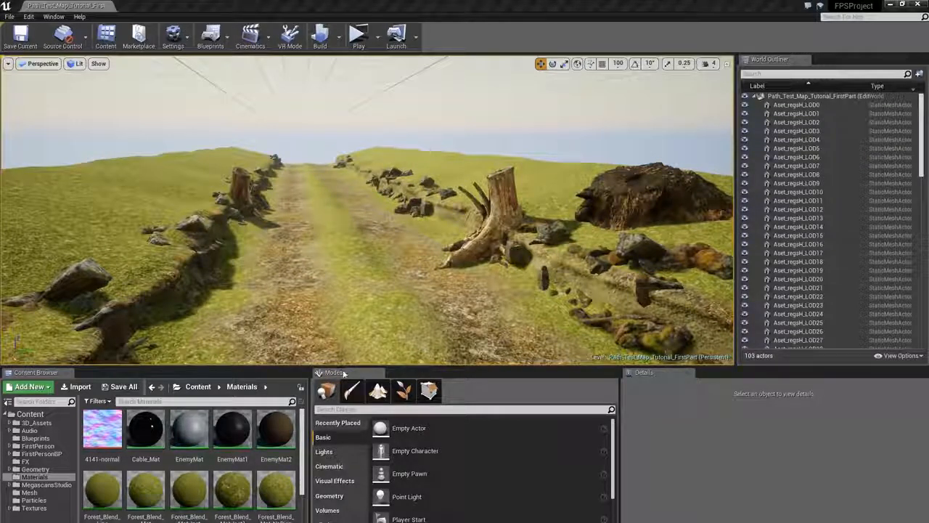
- Rearrange the editor layout, docking World Outliner beside the Content Browser and the Modes panel beside the viewport
{"action": "left_click_drag", "start_coordinate": [344, 373], "coordinate": [340, 165]}
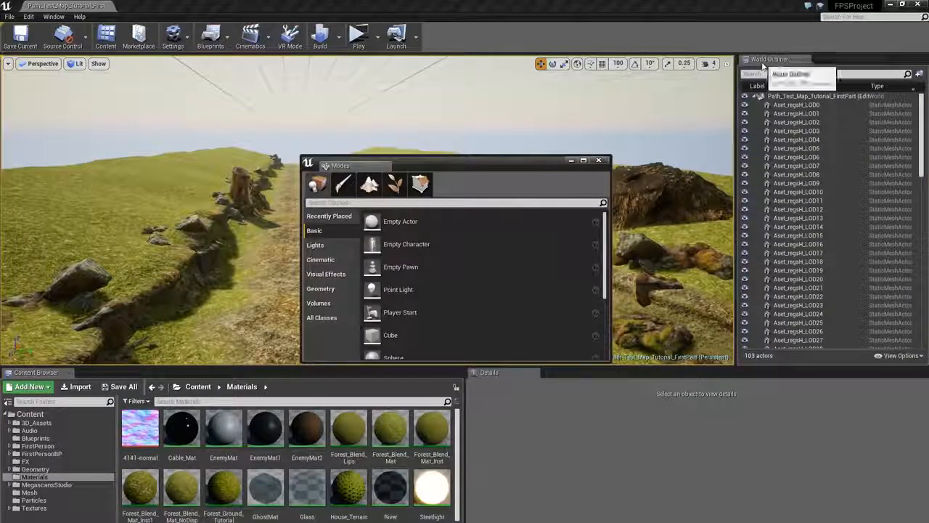
{"action": "left_click_drag", "start_coordinate": [762, 65], "coordinate": [433, 430]}
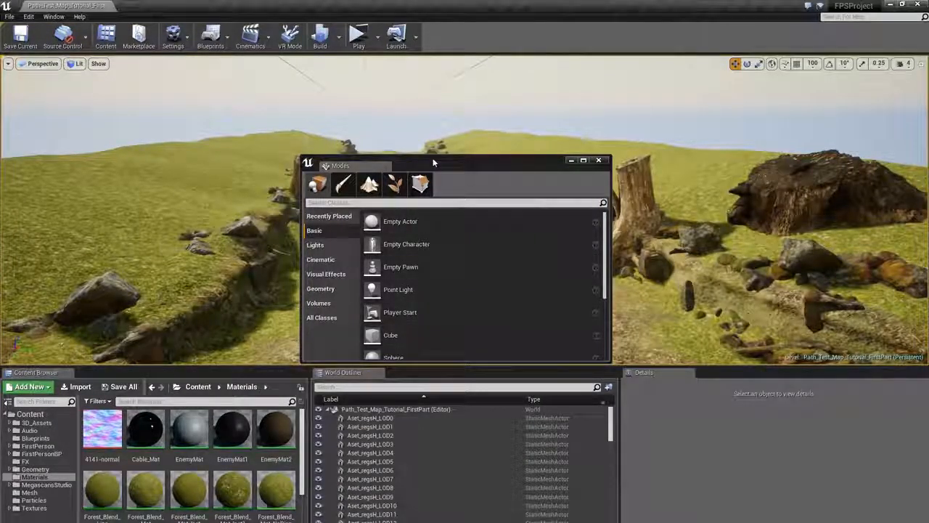
{"action": "left_click_drag", "start_coordinate": [434, 162], "coordinate": [806, 167]}
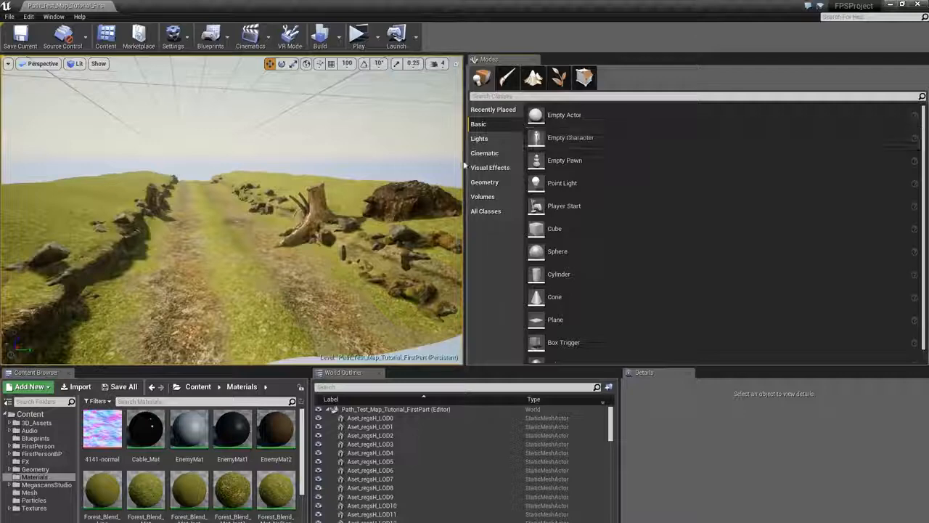
{"action": "left_click_drag", "start_coordinate": [464, 166], "coordinate": [674, 166]}
- Switch to Foliage mode and select all foliage types in the list
{"action": "left_click", "coordinate": [766, 78]}
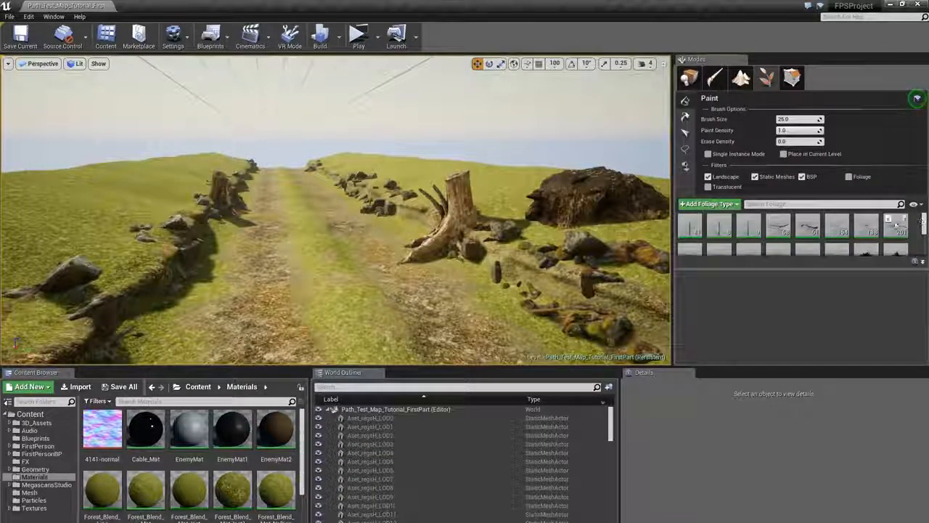
{"action": "key", "text": "ctrl+a"}
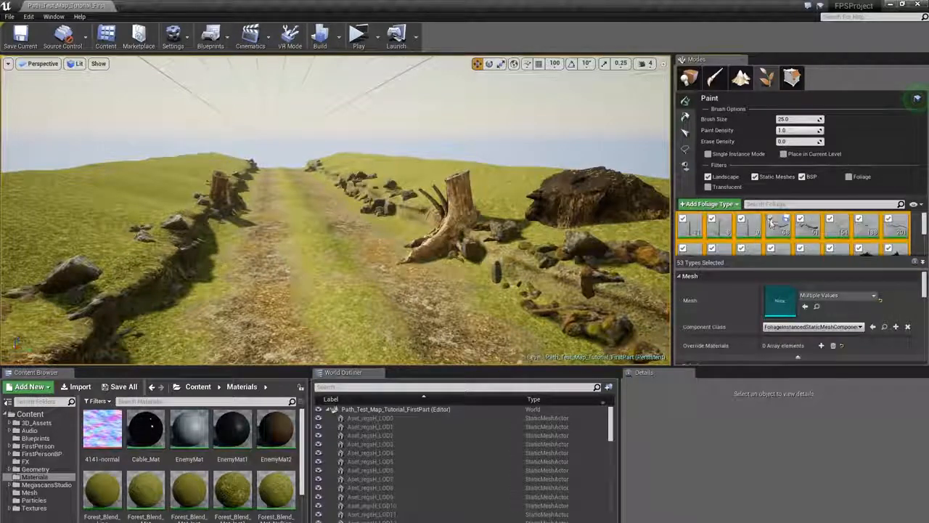
{"action": "left_click", "coordinate": [917, 98]}
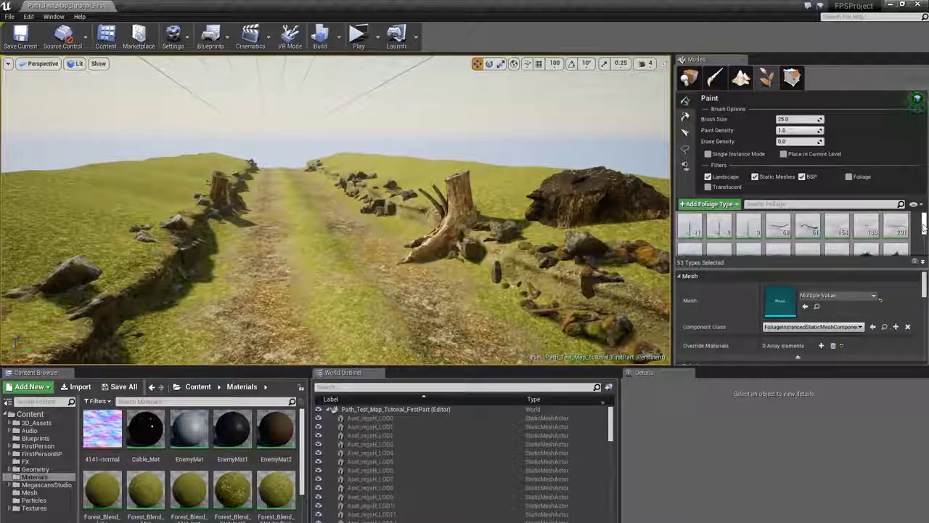
- Select a range of nine granite rock foliage types in the foliage list
{"action": "left_click", "coordinate": [776, 234]}
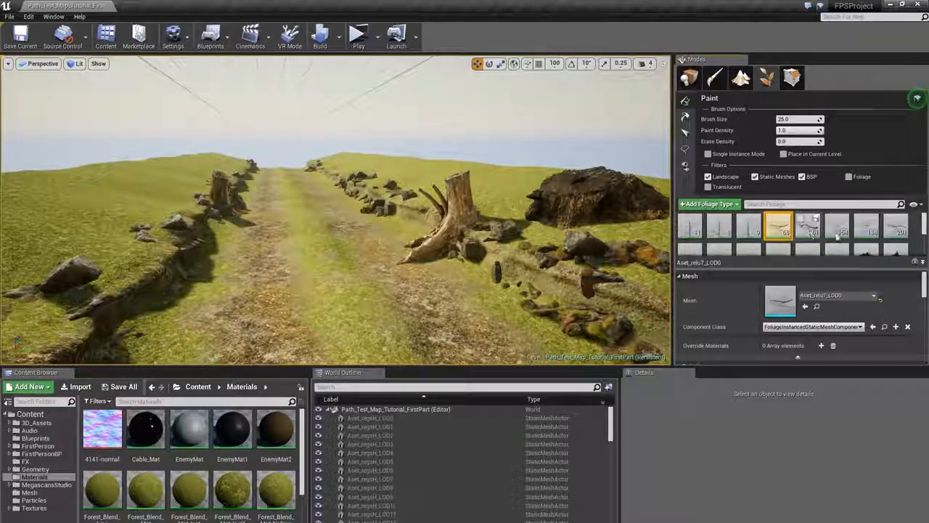
{"action": "scroll", "coordinate": [864, 237], "scroll_direction": "down", "scroll_amount": 1}
{"action": "left_click", "coordinate": [833, 240], "text": "shift"}
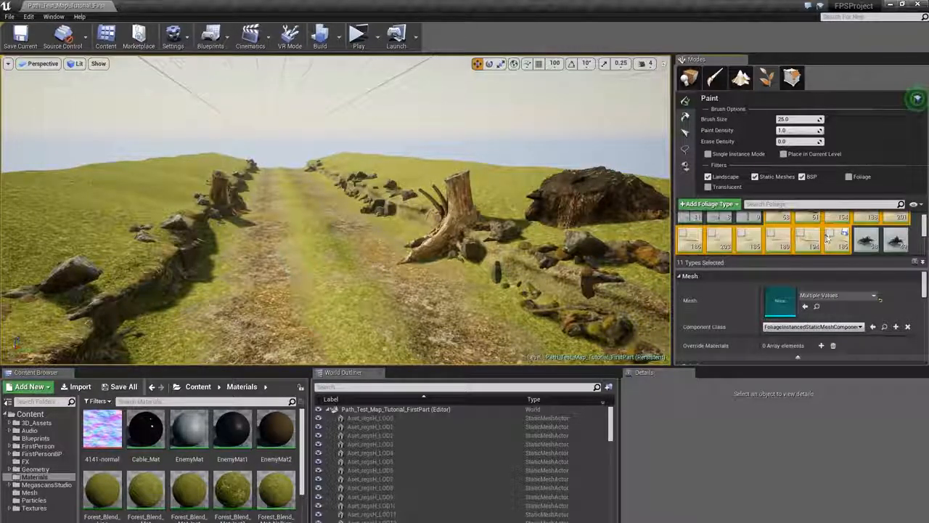
{"action": "scroll", "coordinate": [784, 230], "scroll_direction": "up", "scroll_amount": 1}
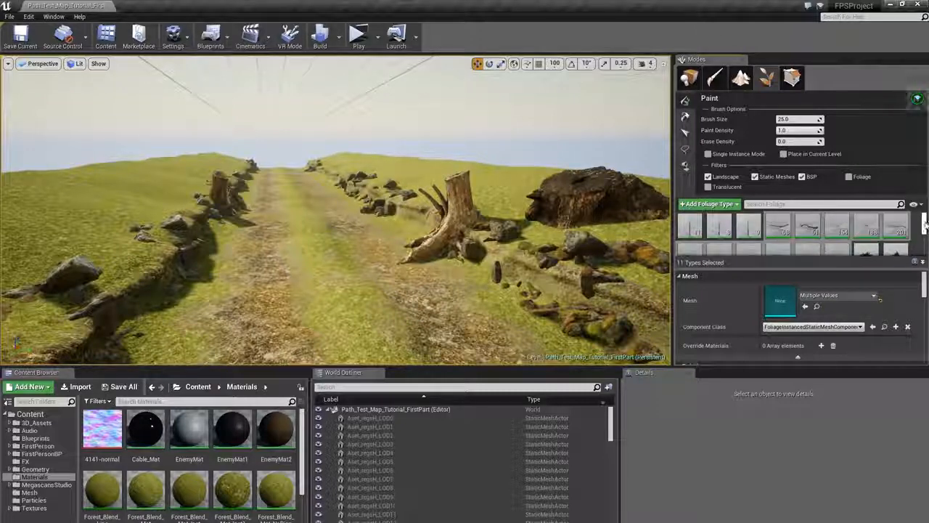
{"action": "left_click_drag", "start_coordinate": [925, 224], "coordinate": [925, 235]}
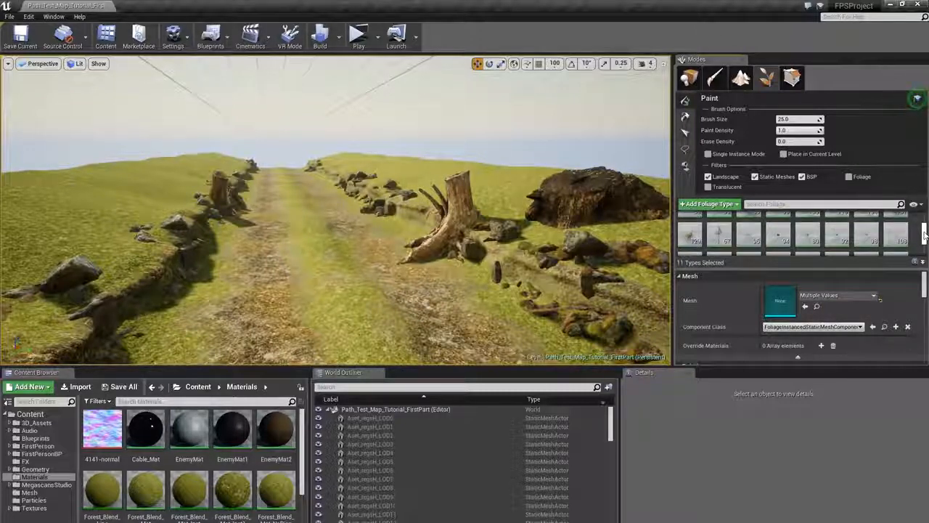
{"action": "left_click", "coordinate": [750, 234]}
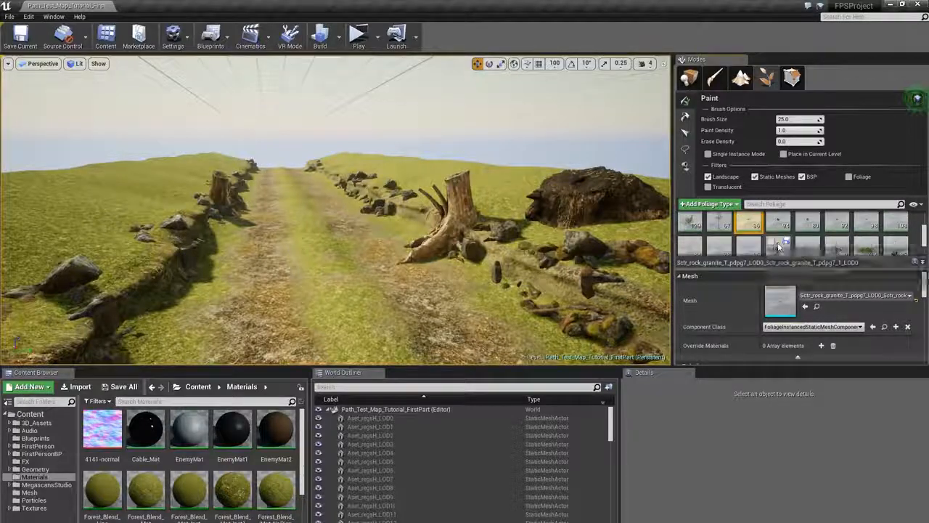
{"action": "scroll", "coordinate": [780, 247], "scroll_direction": "down", "scroll_amount": 1}
{"action": "left_click", "coordinate": [750, 236], "text": "shift"}
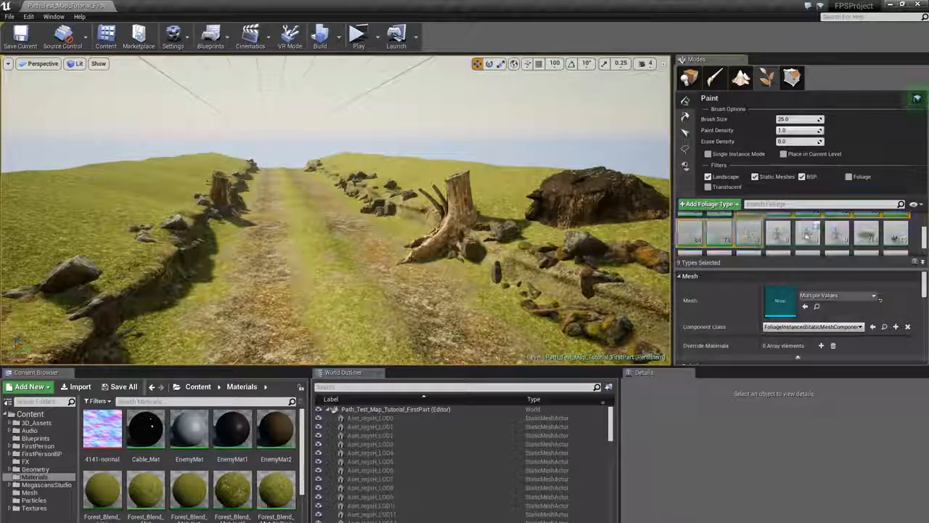
{"action": "scroll", "coordinate": [806, 236], "scroll_direction": "down", "scroll_amount": 1}
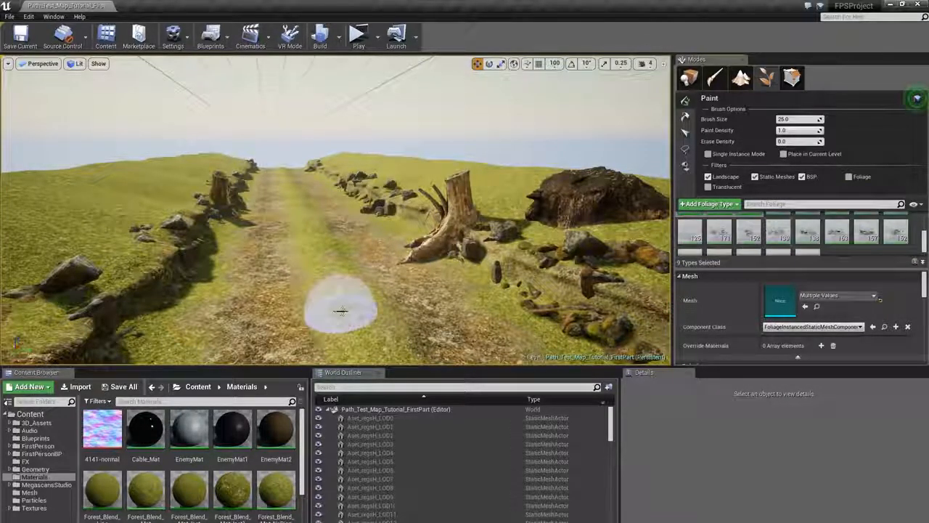
- Try painting the selected rock foliage onto the path, then undo the stroke
{"action": "key", "text": "s"}
{"action": "mouse_move", "coordinate": [462, 253]}
{"action": "right_mouse_down"}
{"action": "mouse_move", "coordinate": [435, 290]}
{"action": "mouse_move", "coordinate": [445, 320]}
{"action": "mouse_move", "coordinate": [541, 309]}
{"action": "mouse_move", "coordinate": [450, 334]}
{"action": "right_mouse_up"}
{"action": "key", "text": "w"}
{"action": "right_click_drag", "start_coordinate": [290, 225], "coordinate": [264, 203]}
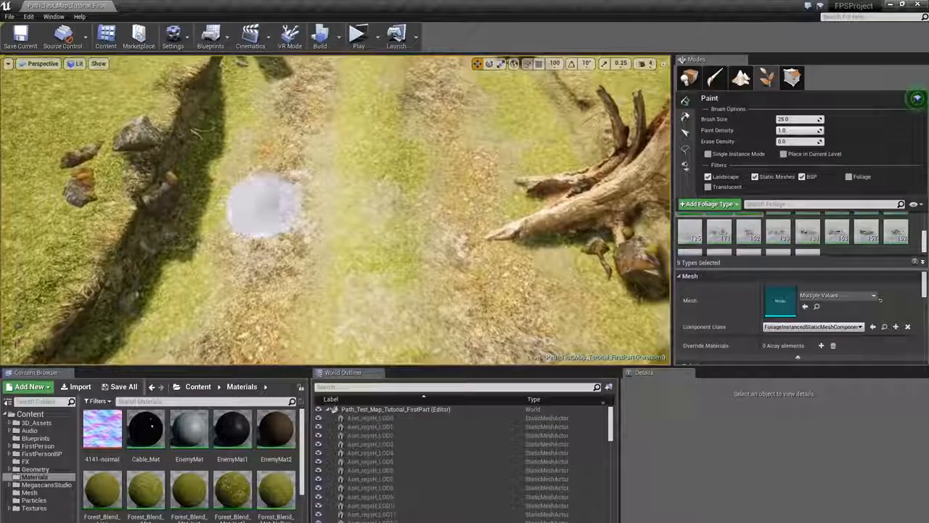
{"action": "left_click_drag", "start_coordinate": [269, 225], "coordinate": [471, 246]}
{"action": "mouse_move", "coordinate": [483, 189]}
{"action": "right_mouse_down"}
{"action": "mouse_move", "coordinate": [465, 145]}
{"action": "mouse_move", "coordinate": [446, 156]}
{"action": "right_mouse_up"}
{"action": "key", "text": "w"}
{"action": "key", "text": "s"}
{"action": "key", "text": "ctrl+z"}
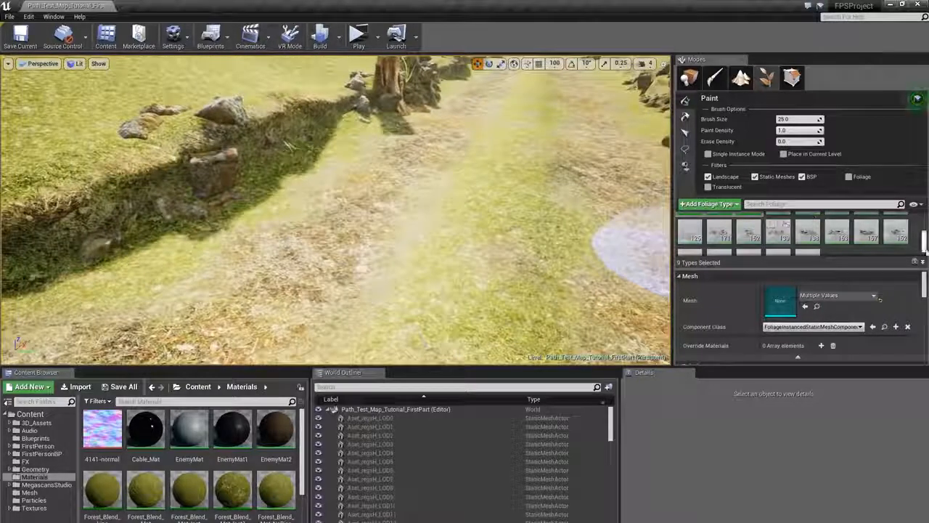
- Select the two wood branch foliage types and paint scattered branches across the path
{"action": "scroll", "coordinate": [822, 251], "scroll_direction": "up", "scroll_amount": 5}
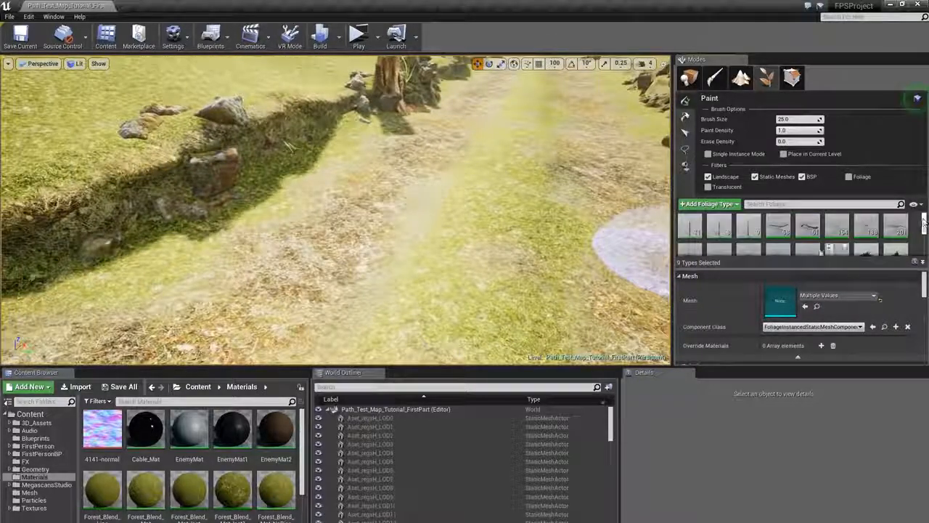
{"action": "left_click", "coordinate": [808, 226]}
{"action": "left_click", "coordinate": [780, 227], "text": "ctrl"}
{"action": "right_click_drag", "start_coordinate": [465, 218], "coordinate": [487, 229]}
{"action": "left_click", "coordinate": [374, 245]}
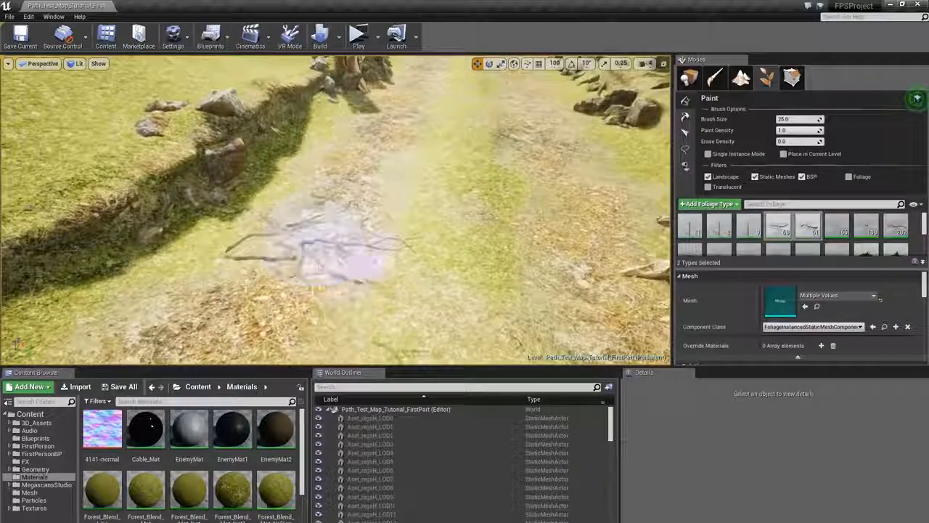
{"action": "right_click_drag", "start_coordinate": [374, 245], "coordinate": [520, 262]}
- Select a range of nine small debris foliage types and set their painting density to 50
{"action": "key", "text": "w"}
{"action": "right_click_drag", "start_coordinate": [410, 232], "coordinate": [467, 224]}
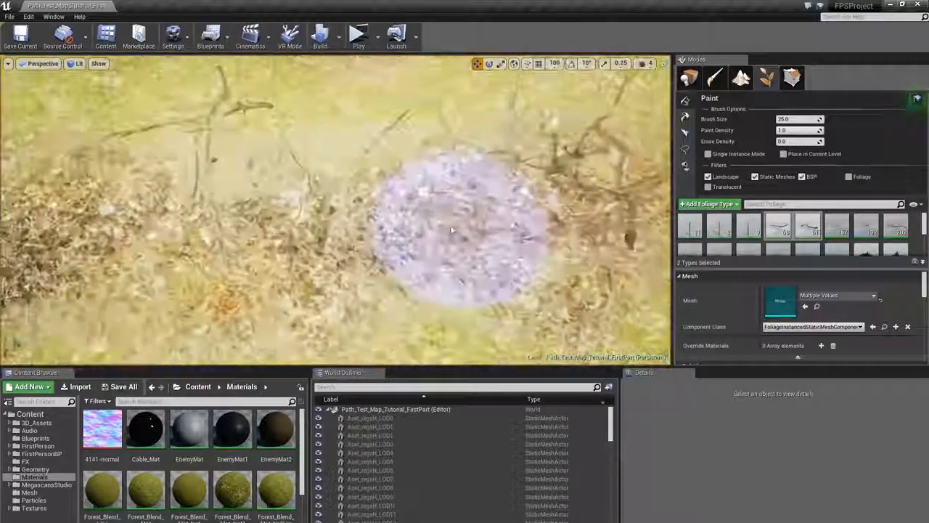
{"action": "key", "text": "alt+3"}
{"action": "right_click_drag", "start_coordinate": [379, 213], "coordinate": [328, 217]}
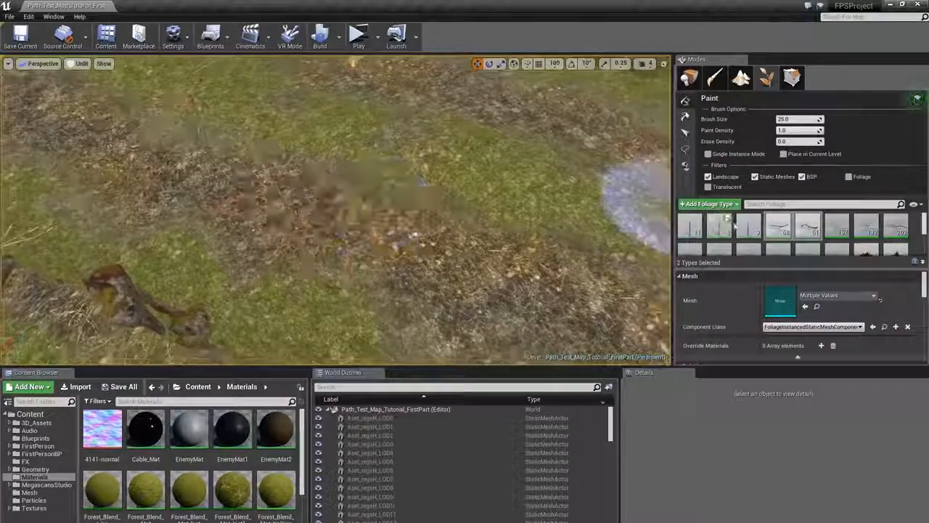
{"action": "left_click", "coordinate": [837, 228]}
{"action": "scroll", "coordinate": [817, 234], "scroll_direction": "down", "scroll_amount": 1}
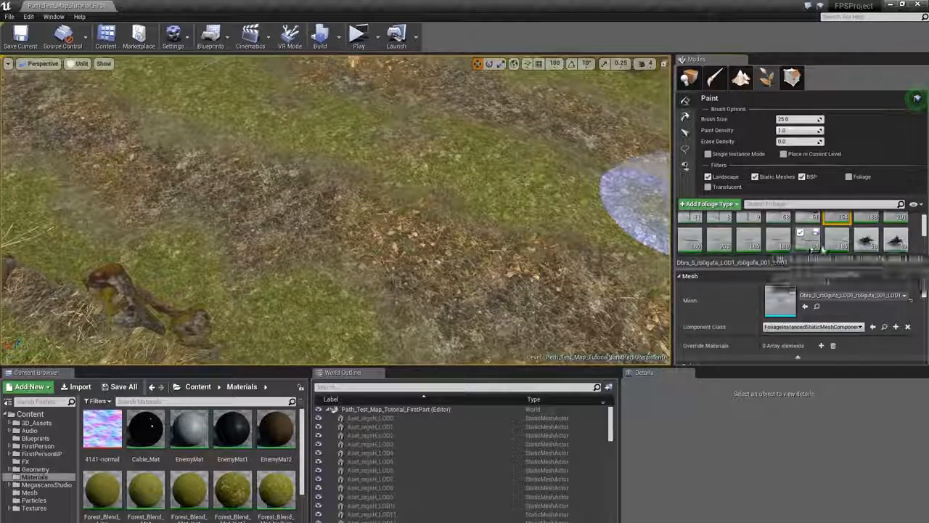
{"action": "left_click", "coordinate": [839, 241], "text": "shift"}
{"action": "scroll", "coordinate": [817, 312], "scroll_direction": "down", "scroll_amount": 1}
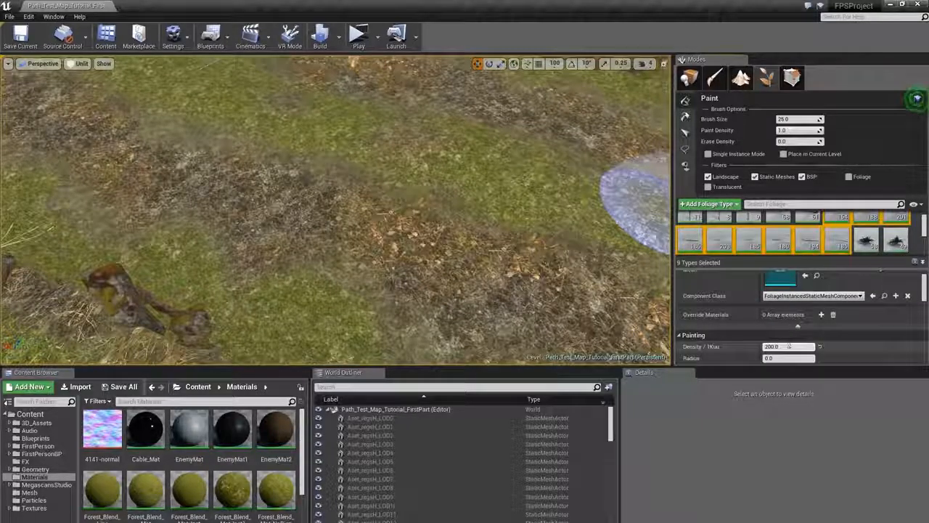
{"action": "left_click", "coordinate": [788, 347]}
{"action": "type", "text": "50"}
{"action": "key", "text": "Return"}
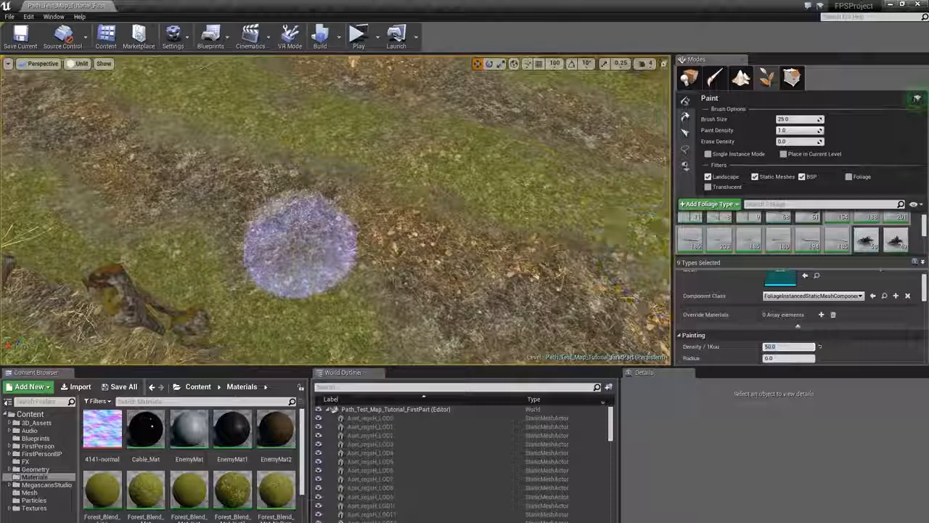
- Try painting the debris foliage across the path, then undo it
{"action": "right_click_drag", "start_coordinate": [301, 247], "coordinate": [305, 220]}
{"action": "left_click_drag", "start_coordinate": [305, 220], "coordinate": [531, 262]}
{"action": "right_click_drag", "start_coordinate": [531, 261], "coordinate": [433, 221]}
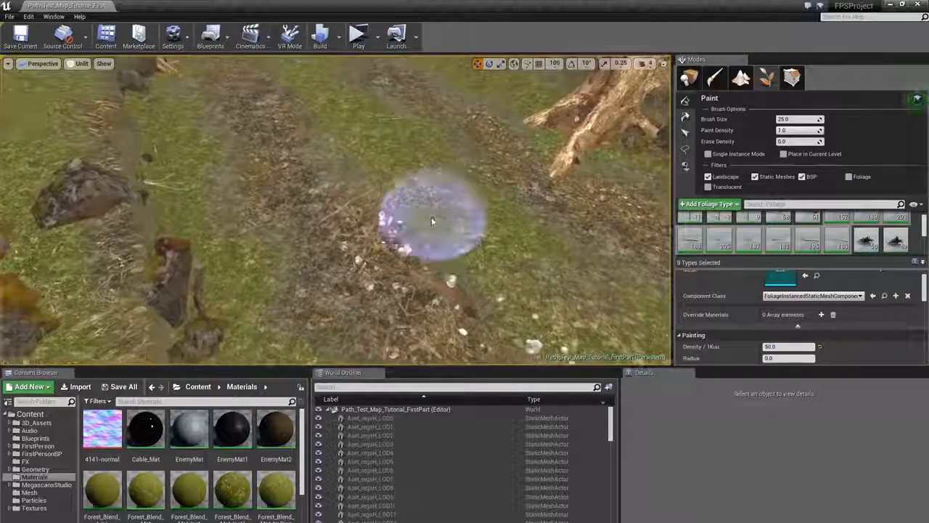
{"action": "key", "text": "ctrl+z"}
- Set the debris density to 15 and try a paint stroke on the path, undoing it
{"action": "left_click", "coordinate": [783, 346]}
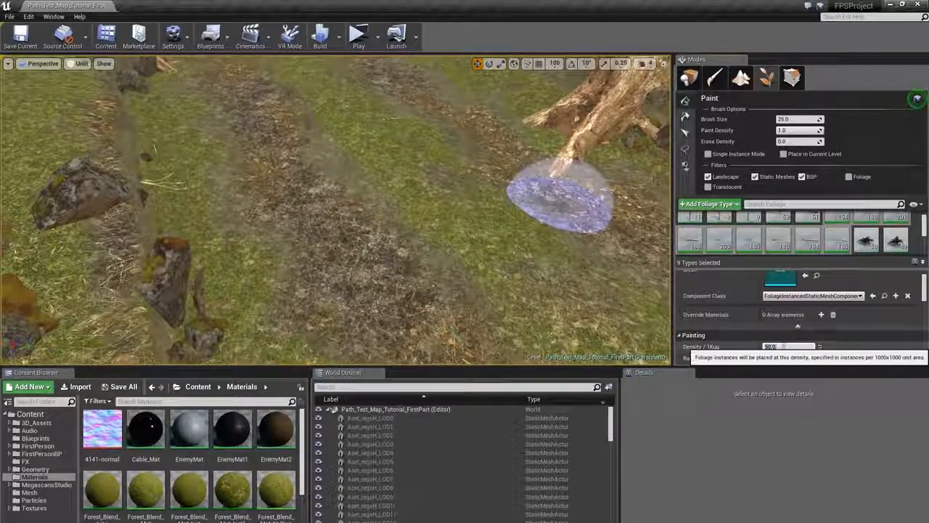
{"action": "type", "text": "15"}
{"action": "key", "text": "Return"}
{"action": "left_click_drag", "start_coordinate": [336, 276], "coordinate": [515, 185]}
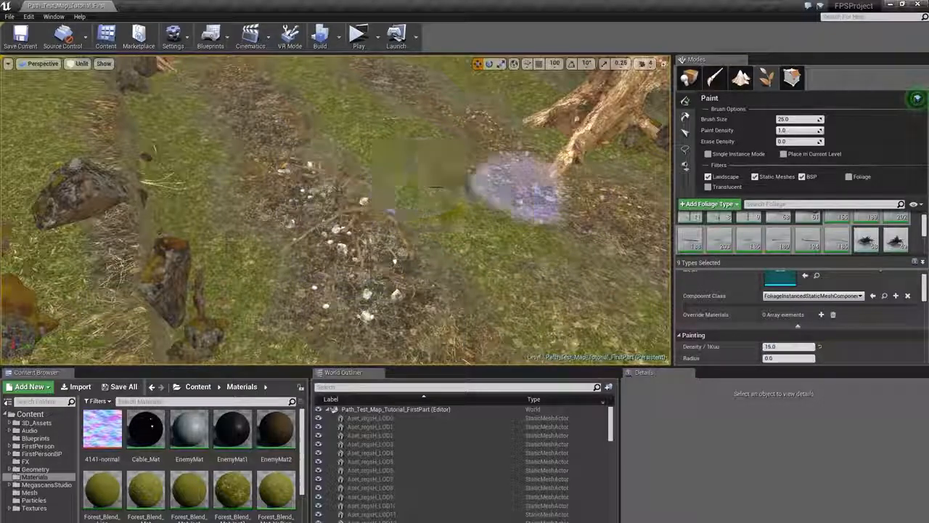
{"action": "mouse_move", "coordinate": [515, 185]}
{"action": "right_mouse_down"}
{"action": "mouse_move", "coordinate": [464, 191]}
{"action": "mouse_move", "coordinate": [459, 207]}
{"action": "mouse_move", "coordinate": [562, 193]}
{"action": "mouse_move", "coordinate": [514, 191]}
{"action": "right_mouse_up"}
{"action": "key", "text": "ctrl+z"}
- Paint the debris once more near the path's centre and undo the stroke
{"action": "scroll", "coordinate": [833, 242], "scroll_direction": "up", "scroll_amount": 1}
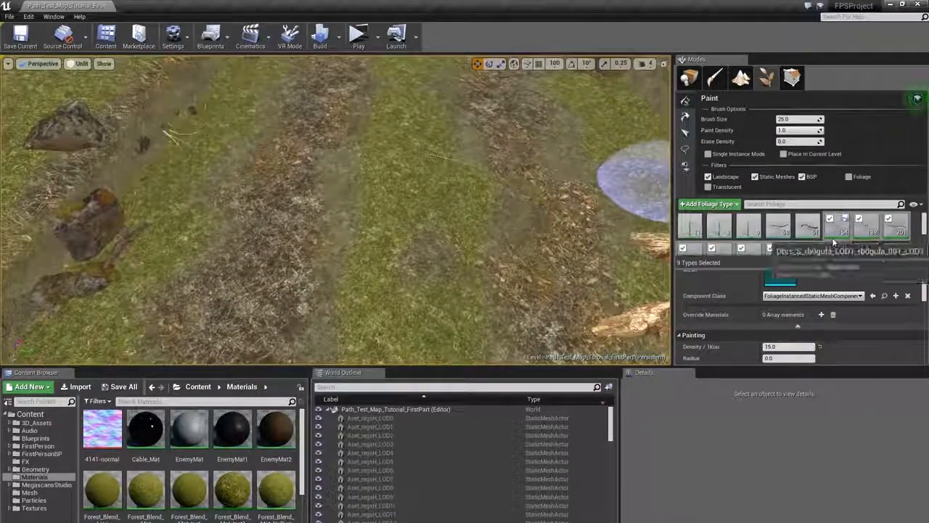
{"action": "scroll", "coordinate": [833, 242], "scroll_direction": "down", "scroll_amount": 2}
{"action": "left_click_drag", "start_coordinate": [352, 260], "coordinate": [519, 155]}
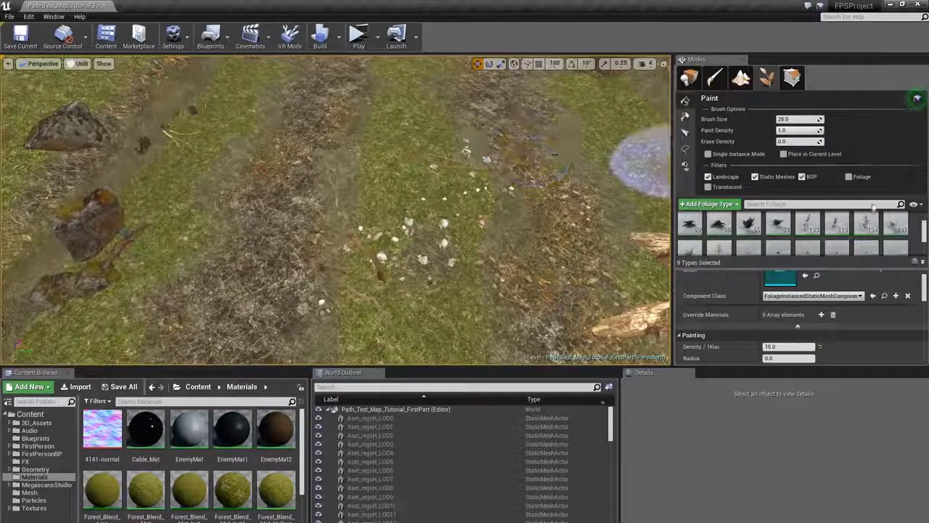
{"action": "key", "text": "ctrl+z"}
- Select the range of nine granite rock foliage types and set their painting density to 100
{"action": "scroll", "coordinate": [752, 239], "scroll_direction": "down", "scroll_amount": 3}
{"action": "left_click", "coordinate": [748, 240]}
{"action": "scroll", "coordinate": [755, 240], "scroll_direction": "down", "scroll_amount": 1}
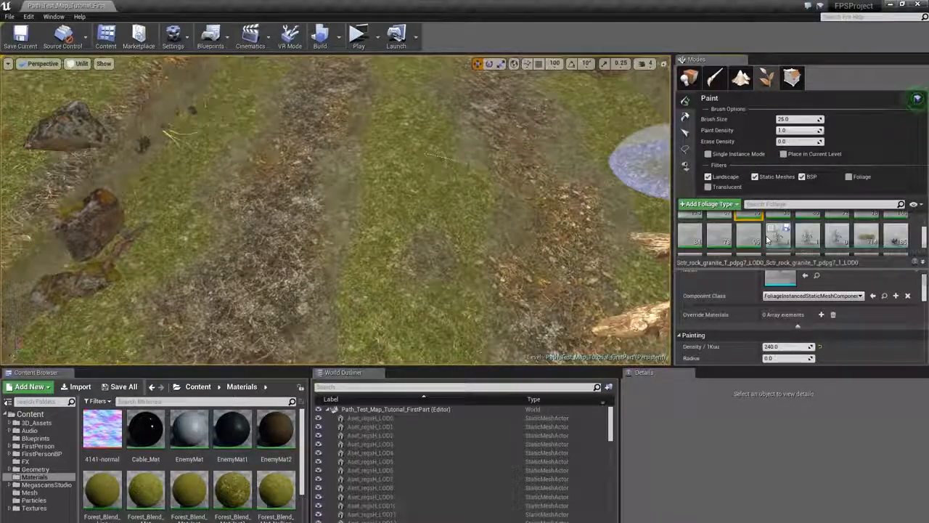
{"action": "left_click", "coordinate": [746, 241], "text": "shift"}
{"action": "left_click", "coordinate": [781, 346]}
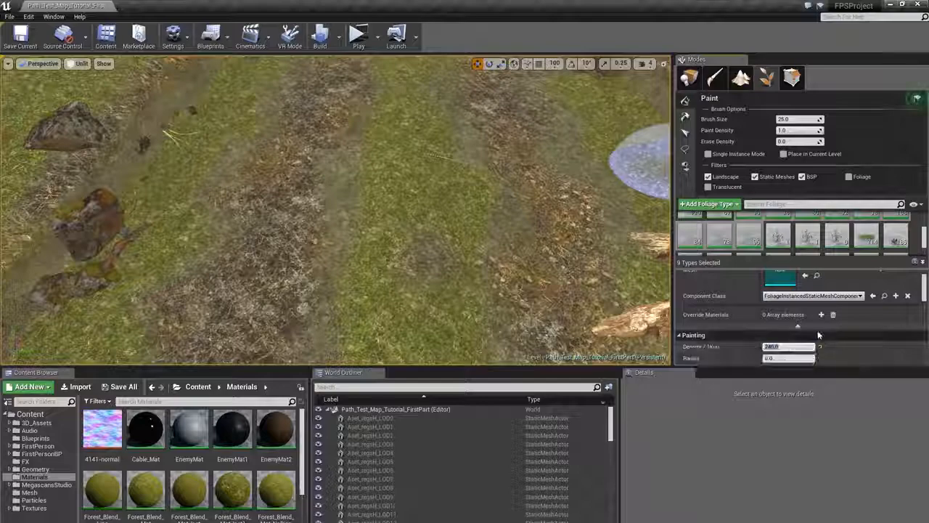
{"action": "type", "text": "100"}
{"action": "key", "text": "Return"}
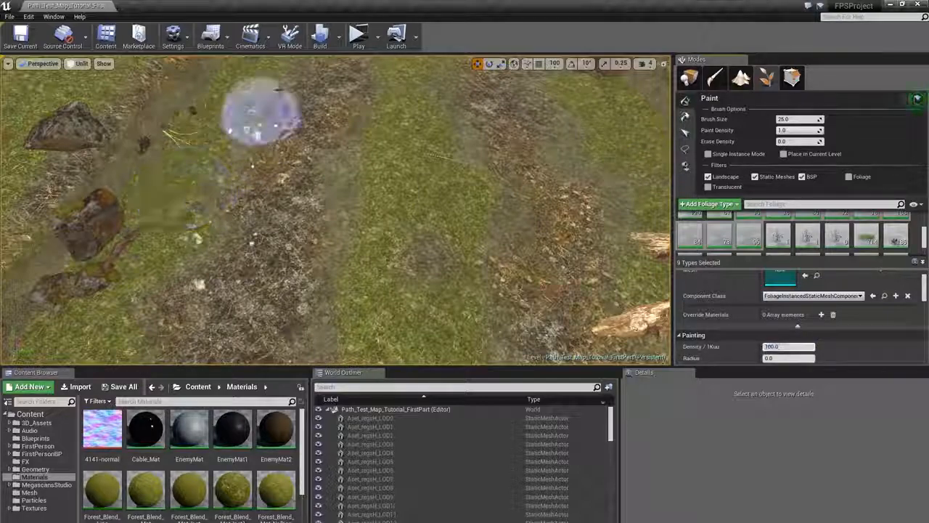
- Paint the granite rocks along the path's left edge and return to the lit view
{"action": "left_click_drag", "start_coordinate": [278, 89], "coordinate": [472, 161]}
{"action": "mouse_move", "coordinate": [477, 166]}
{"action": "right_mouse_down"}
{"action": "mouse_move", "coordinate": [477, 95]}
{"action": "mouse_move", "coordinate": [436, 166]}
{"action": "mouse_move", "coordinate": [442, 154]}
{"action": "mouse_move", "coordinate": [537, 148]}
{"action": "mouse_move", "coordinate": [443, 170]}
{"action": "mouse_move", "coordinate": [472, 167]}
{"action": "right_mouse_up"}
{"action": "key", "text": "alt+4"}
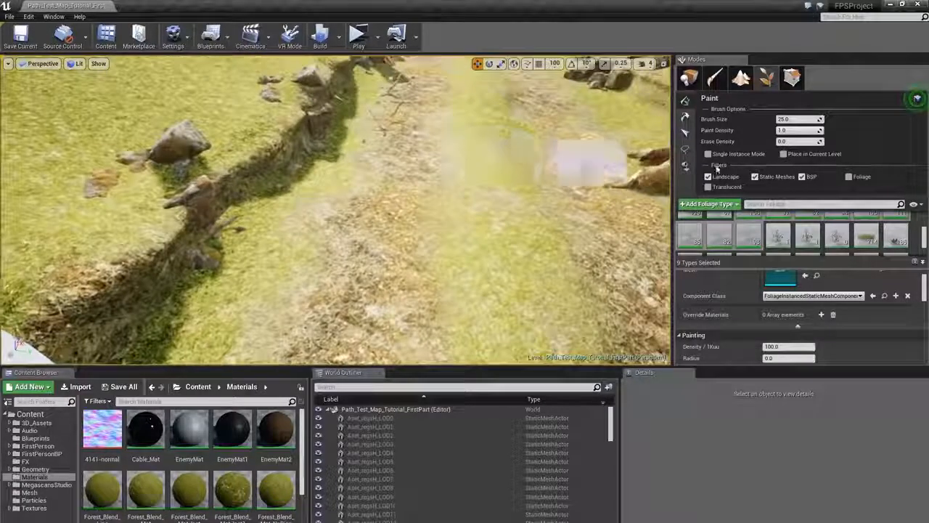
- Set the foliage brush size to 40 and paint granite rocks along the path's right edge around the tree stump
{"action": "left_click", "coordinate": [801, 119]}
{"action": "type", "text": "75"}
{"action": "key", "text": "Return"}
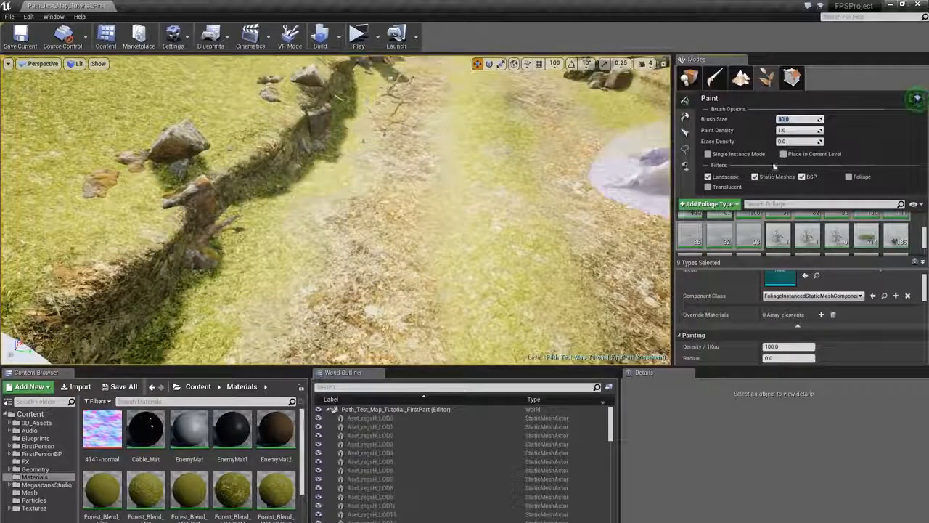
{"action": "mouse_move", "coordinate": [574, 182]}
{"action": "right_mouse_down"}
{"action": "mouse_move", "coordinate": [606, 156]}
{"action": "mouse_move", "coordinate": [650, 145]}
{"action": "right_mouse_up"}
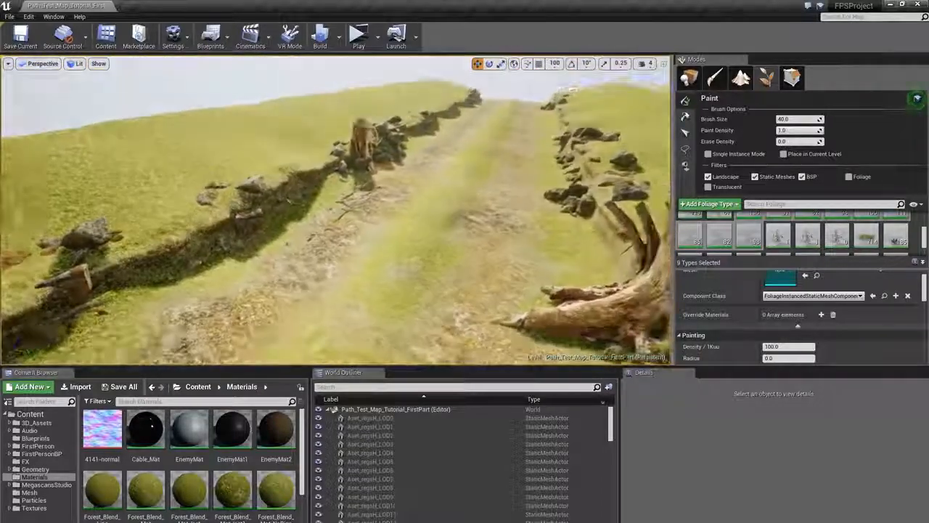
{"action": "right_click_drag", "start_coordinate": [650, 145], "coordinate": [445, 185]}
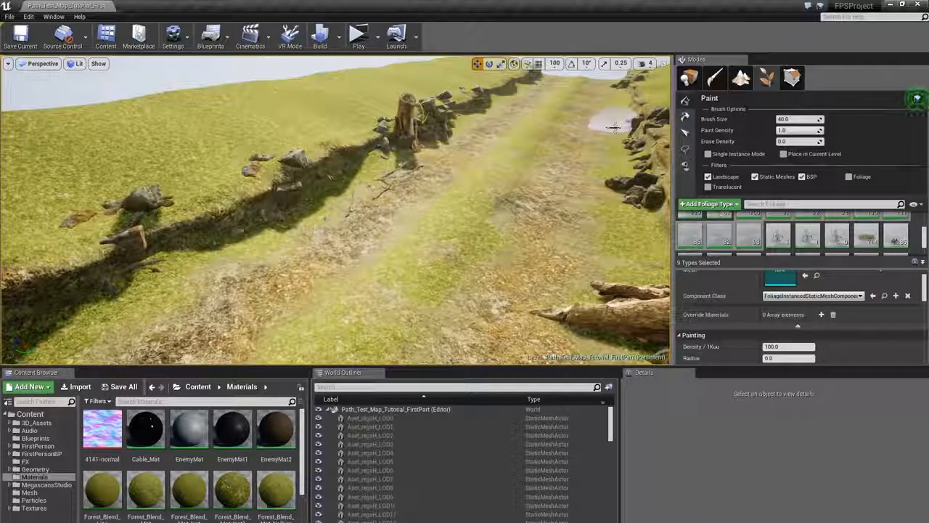
{"action": "right_click_drag", "start_coordinate": [156, 260], "coordinate": [109, 305]}
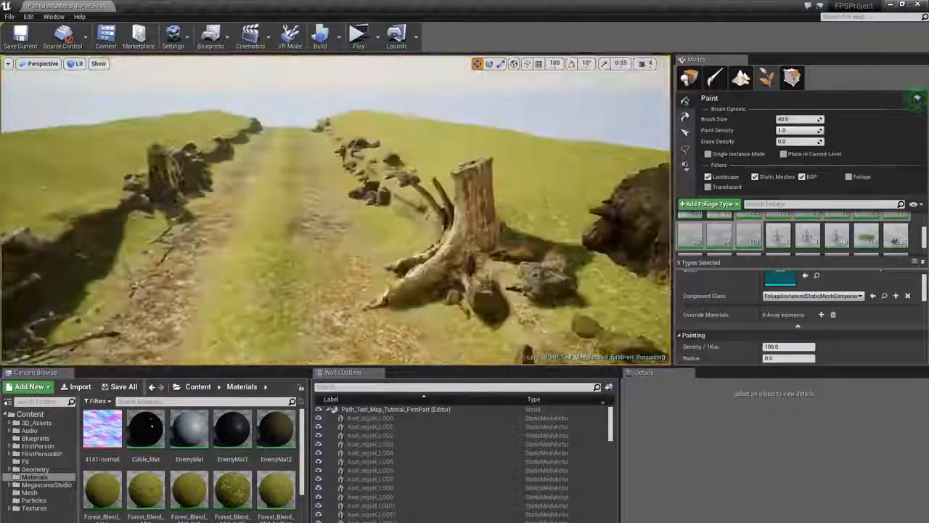
{"action": "right_click_drag", "start_coordinate": [334, 211], "coordinate": [407, 273]}
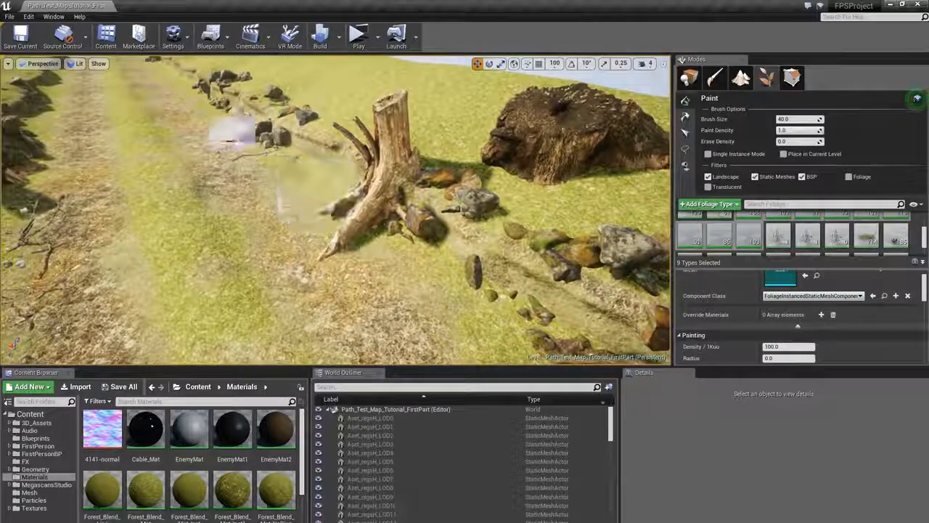
{"action": "mouse_move", "coordinate": [230, 138]}
{"action": "left_mouse_down"}
{"action": "mouse_move", "coordinate": [322, 196]}
{"action": "mouse_move", "coordinate": [470, 258]}
{"action": "left_mouse_up"}
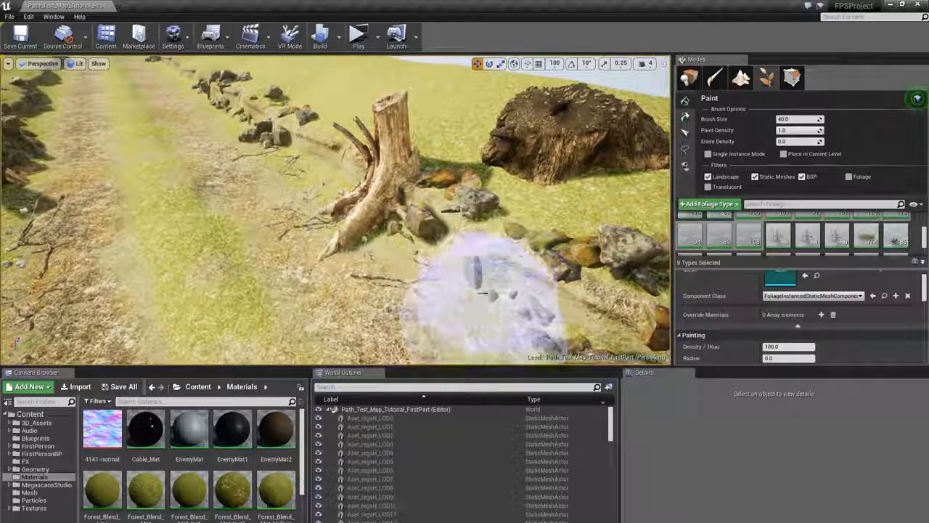
{"action": "right_click_drag", "start_coordinate": [465, 254], "coordinate": [406, 250]}
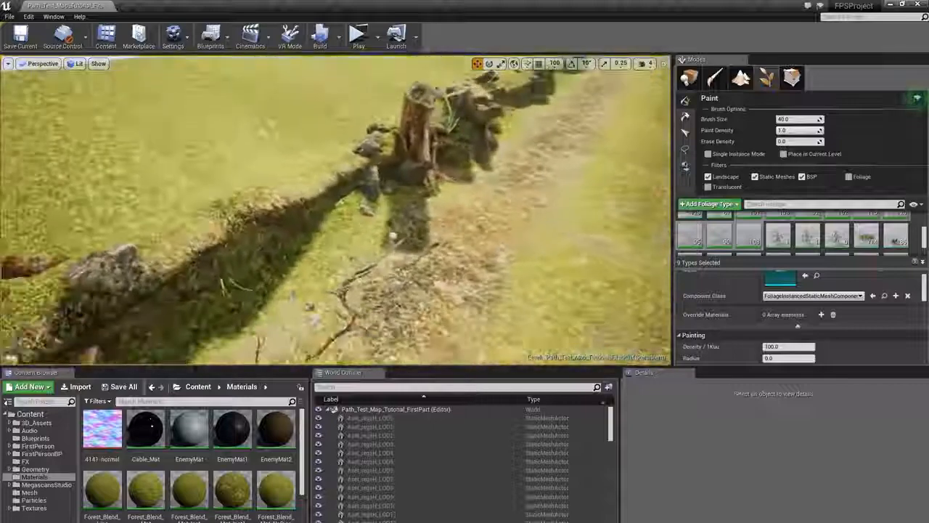
{"action": "mouse_move", "coordinate": [319, 225]}
{"action": "right_mouse_down"}
{"action": "mouse_move", "coordinate": [302, 221]}
{"action": "mouse_move", "coordinate": [334, 217]}
{"action": "right_mouse_up"}
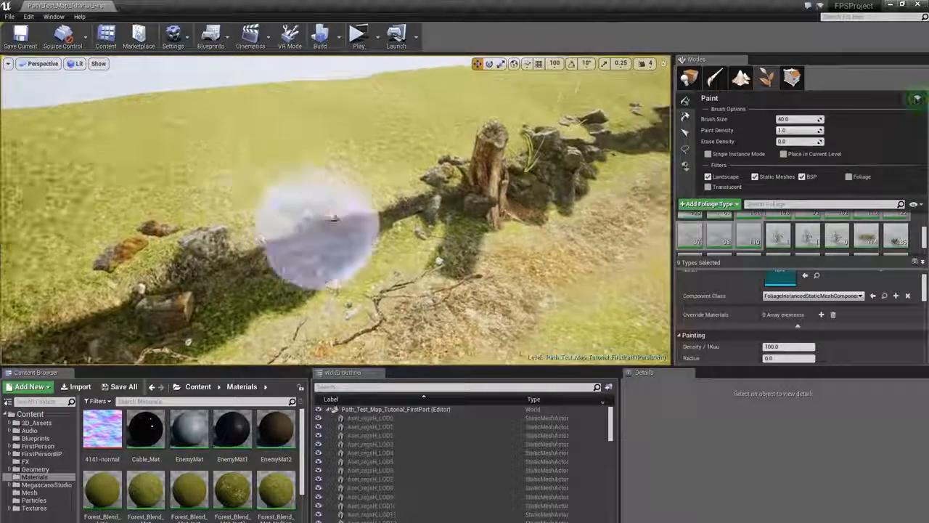
{"action": "mouse_move", "coordinate": [269, 181]}
{"action": "left_mouse_down"}
{"action": "mouse_move", "coordinate": [339, 170]}
{"action": "mouse_move", "coordinate": [291, 186]}
{"action": "mouse_move", "coordinate": [441, 177]}
{"action": "mouse_move", "coordinate": [662, 192]}
{"action": "left_mouse_up"}
{"action": "right_click_drag", "start_coordinate": [624, 193], "coordinate": [669, 189]}
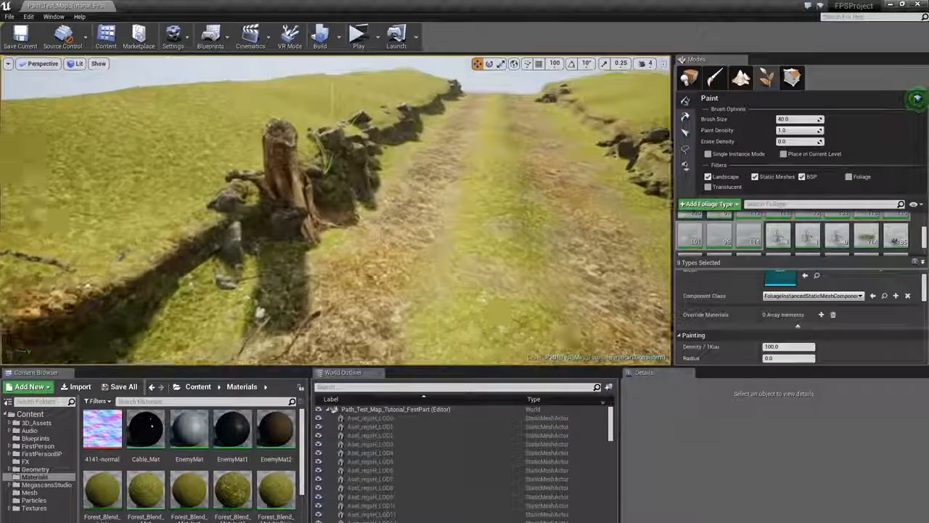
- Paint more granite rocks along the path's left edge and scattered across the path's centre
{"action": "right_click_drag", "start_coordinate": [250, 236], "coordinate": [246, 241]}
{"action": "right_click_drag", "start_coordinate": [336, 218], "coordinate": [392, 217]}
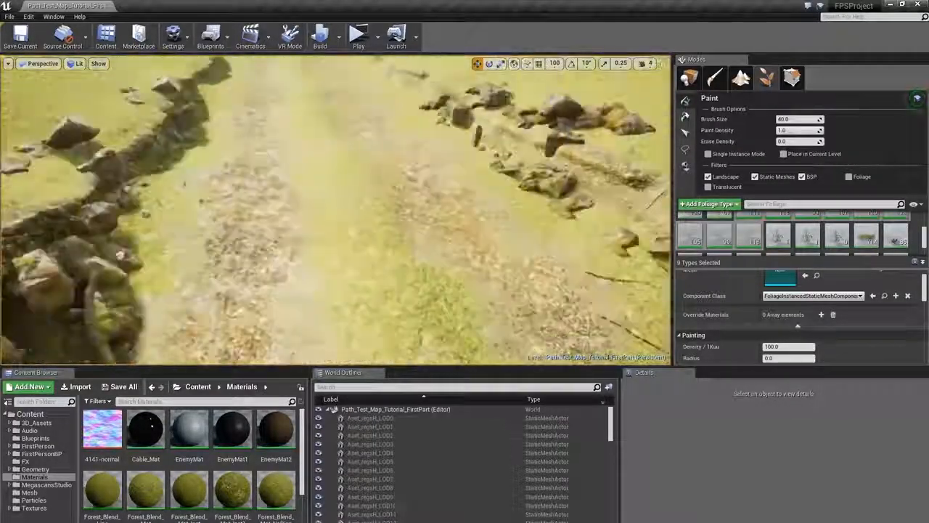
{"action": "mouse_move", "coordinate": [435, 182]}
{"action": "right_mouse_down"}
{"action": "mouse_move", "coordinate": [522, 171]}
{"action": "mouse_move", "coordinate": [349, 200]}
{"action": "right_mouse_up"}
{"action": "left_click", "coordinate": [474, 170]}
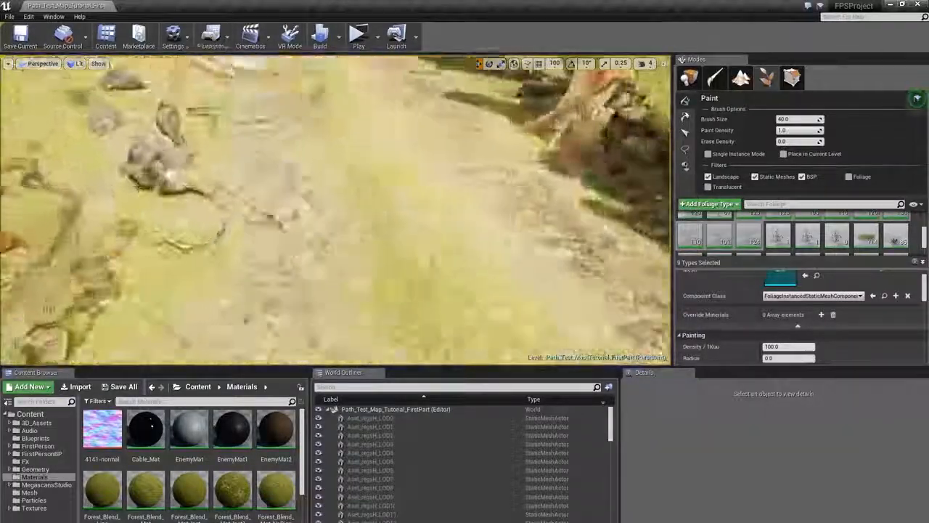
{"action": "mouse_move", "coordinate": [421, 182]}
{"action": "right_mouse_down"}
{"action": "mouse_move", "coordinate": [414, 145]}
{"action": "mouse_move", "coordinate": [363, 138]}
{"action": "mouse_move", "coordinate": [371, 145]}
{"action": "right_mouse_up"}
{"action": "right_click_drag", "start_coordinate": [232, 197], "coordinate": [334, 239]}
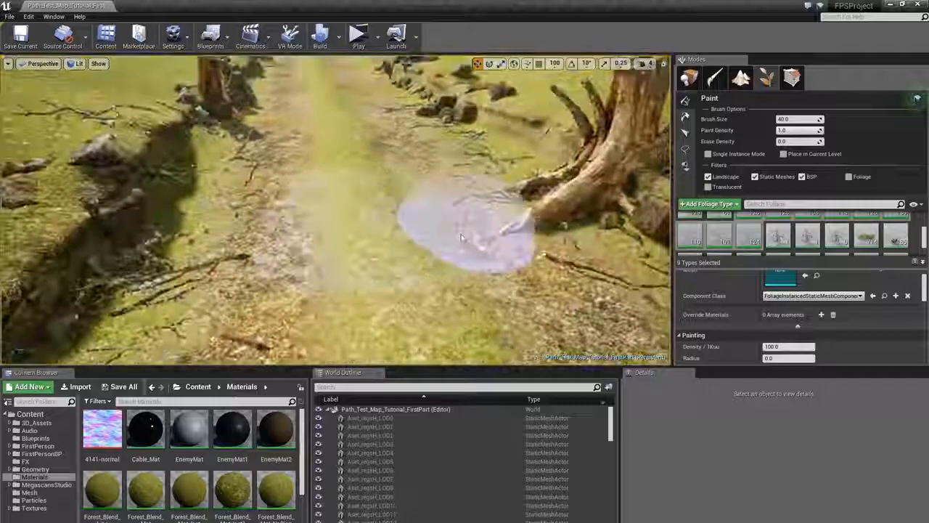
{"action": "mouse_move", "coordinate": [461, 237]}
{"action": "right_mouse_down"}
{"action": "mouse_move", "coordinate": [494, 254]}
{"action": "mouse_move", "coordinate": [501, 305]}
{"action": "right_mouse_up"}
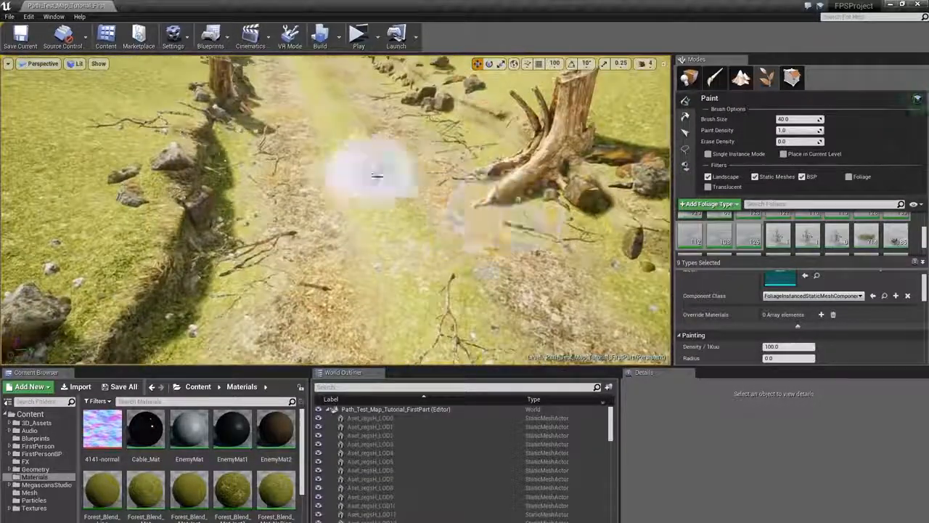
{"action": "left_click", "coordinate": [377, 175]}
{"action": "right_click_drag", "start_coordinate": [377, 176], "coordinate": [363, 127]}
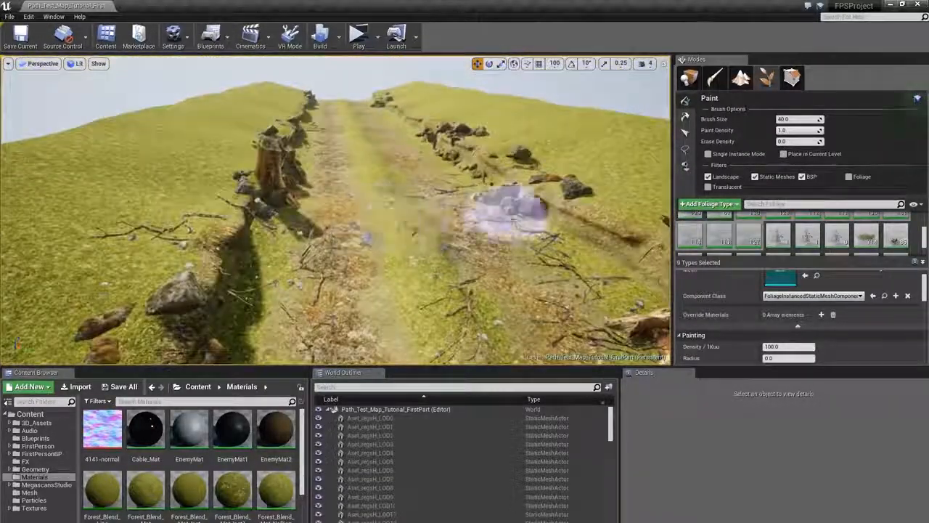
- Add further granite rock strokes along both path edges near the stumps and the path's near end
{"action": "right_click_drag", "start_coordinate": [478, 250], "coordinate": [280, 222]}
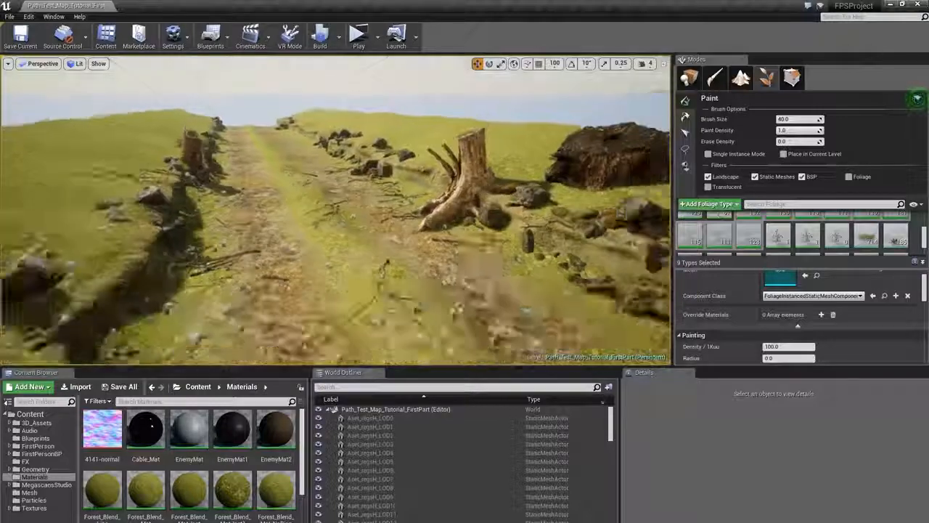
{"action": "right_click_drag", "start_coordinate": [508, 249], "coordinate": [439, 218]}
{"action": "right_click_drag", "start_coordinate": [477, 177], "coordinate": [305, 250]}
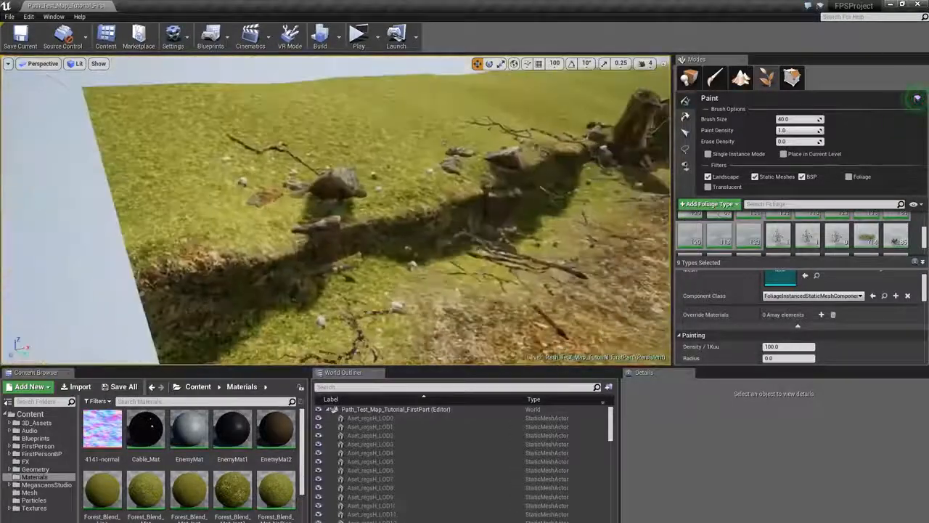
{"action": "left_click", "coordinate": [293, 292]}
{"action": "right_click_drag", "start_coordinate": [292, 292], "coordinate": [465, 231]}
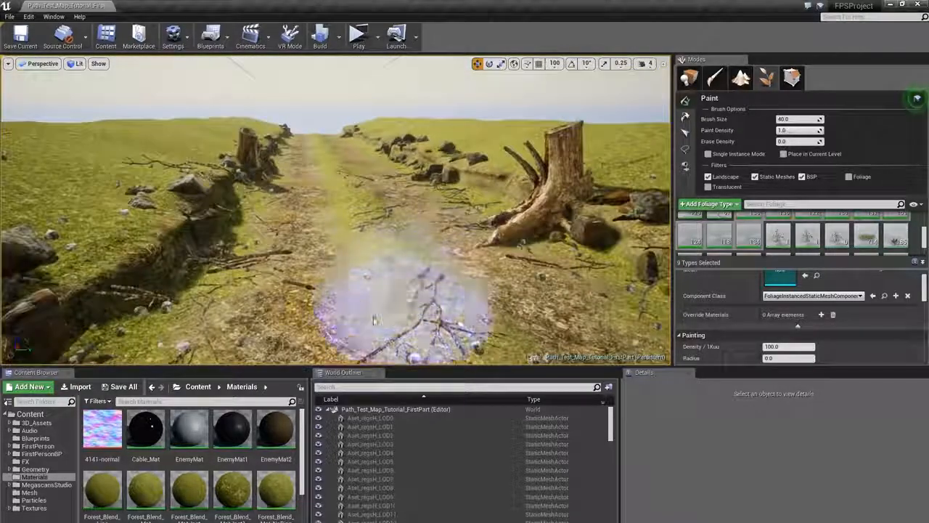
{"action": "right_click_drag", "start_coordinate": [375, 320], "coordinate": [359, 236]}
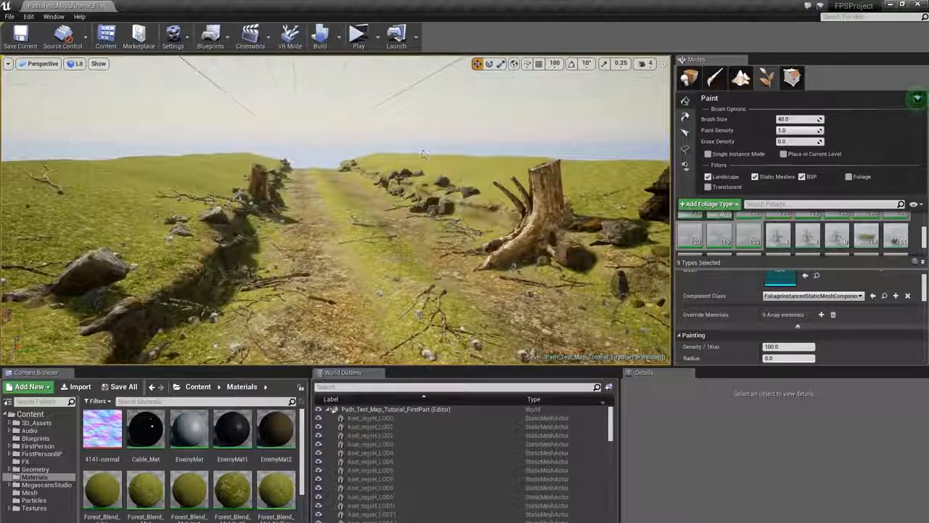
{"action": "mouse_move", "coordinate": [296, 226]}
{"action": "right_mouse_down"}
{"action": "mouse_move", "coordinate": [319, 227]}
{"action": "mouse_move", "coordinate": [356, 254]}
{"action": "mouse_move", "coordinate": [390, 233]}
{"action": "right_mouse_up"}
{"action": "mouse_move", "coordinate": [390, 234]}
{"action": "left_mouse_down"}
{"action": "mouse_move", "coordinate": [239, 149]}
{"action": "mouse_move", "coordinate": [304, 92]}
{"action": "mouse_move", "coordinate": [407, 154]}
{"action": "mouse_move", "coordinate": [214, 85]}
{"action": "mouse_move", "coordinate": [208, 206]}
{"action": "mouse_move", "coordinate": [448, 201]}
{"action": "left_mouse_up"}
{"action": "mouse_move", "coordinate": [448, 201]}
{"action": "right_mouse_down"}
{"action": "mouse_move", "coordinate": [439, 123]}
{"action": "mouse_move", "coordinate": [436, 243]}
{"action": "right_mouse_up"}
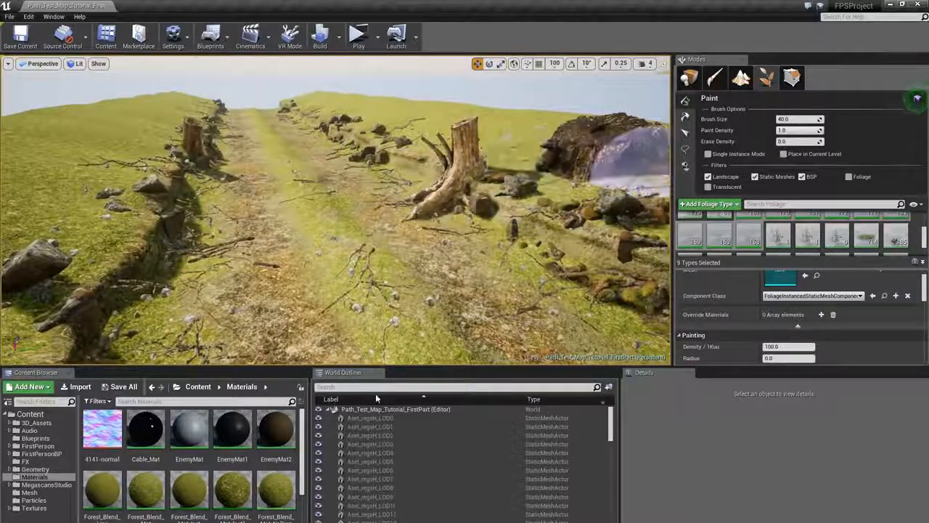
- Switch back to Place mode and build all levels to update lighting
{"action": "left_click", "coordinate": [690, 77]}
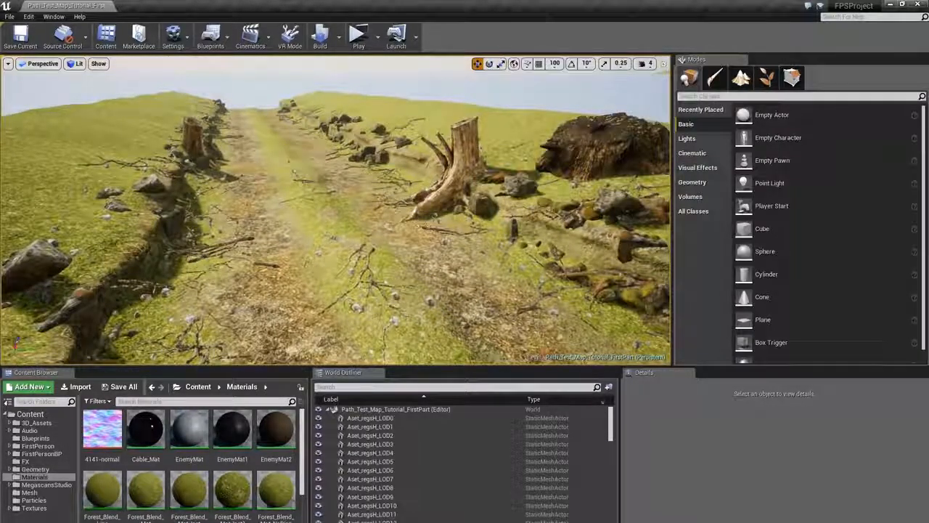
{"action": "left_click", "coordinate": [325, 38]}
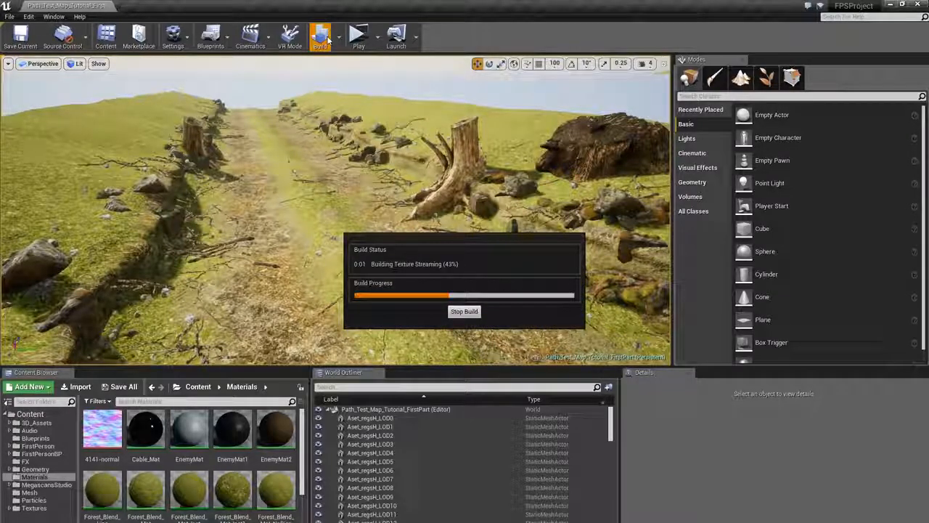
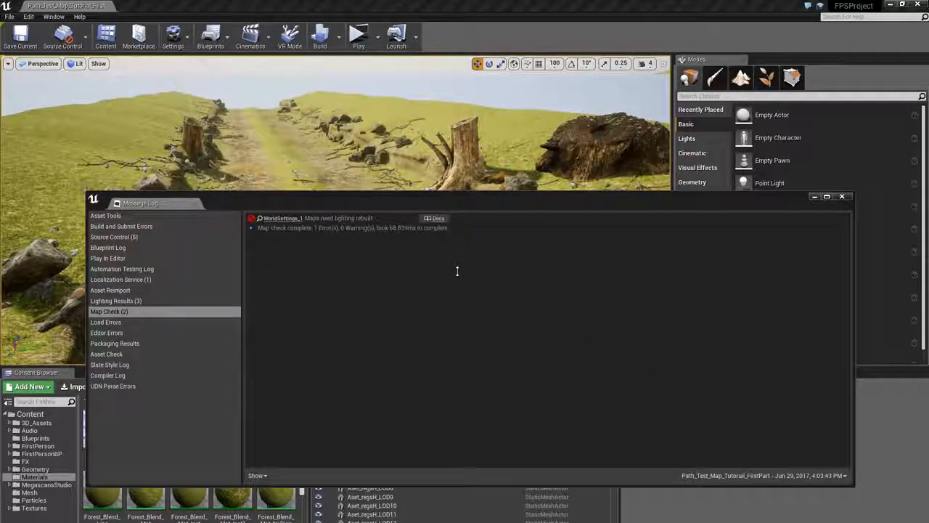
- Close the message log, switch to Foliage mode and select the nine small debris foliage types for painting
{"action": "left_click", "coordinate": [841, 198]}
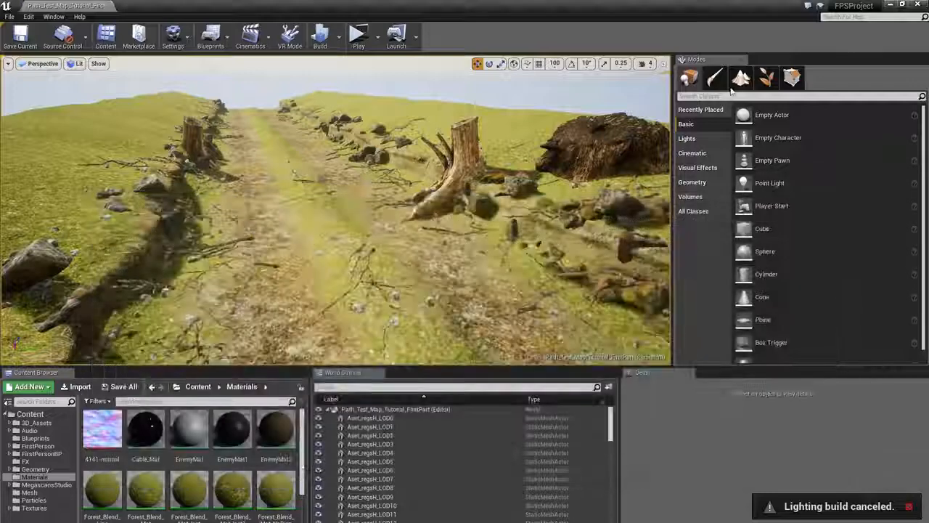
{"action": "left_click", "coordinate": [767, 77]}
{"action": "key", "text": "ctrl+a"}
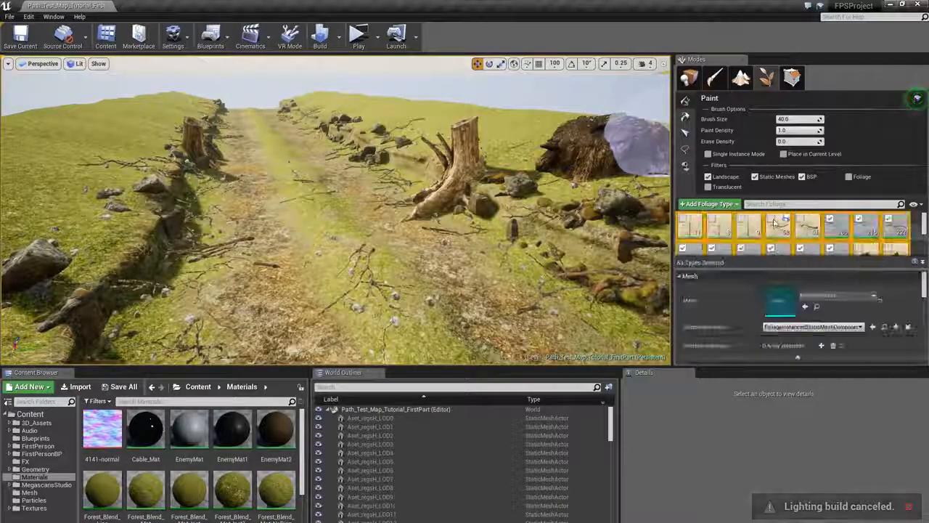
{"action": "scroll", "coordinate": [791, 237], "scroll_direction": "down", "scroll_amount": 5}
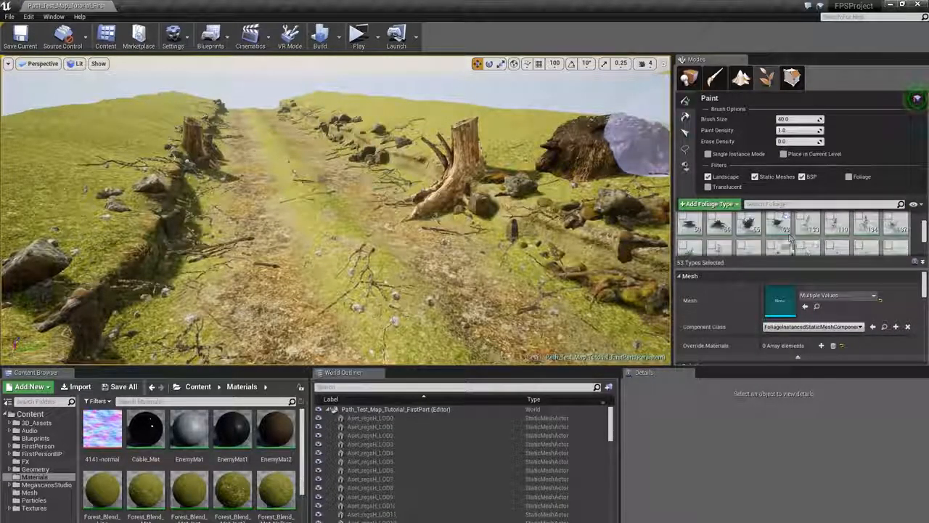
{"action": "scroll", "coordinate": [780, 243], "scroll_direction": "down", "scroll_amount": 3}
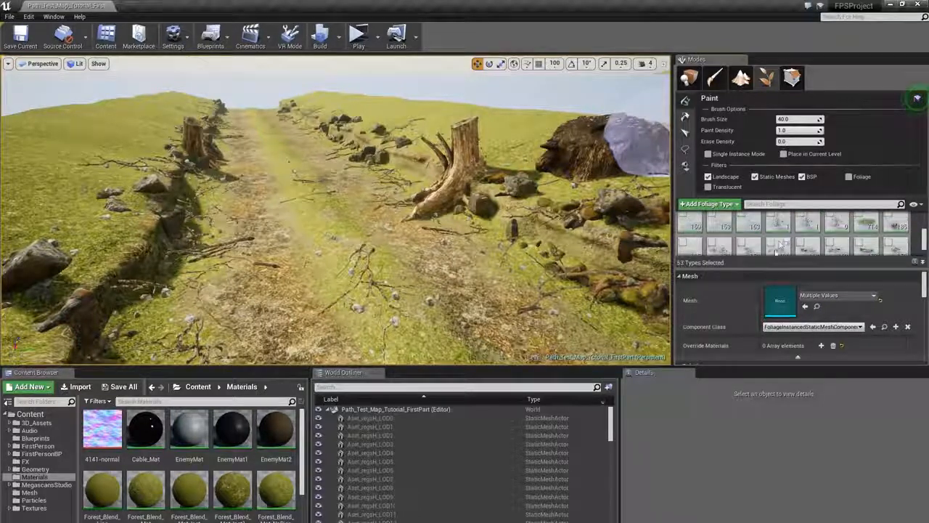
{"action": "left_click", "coordinate": [724, 239]}
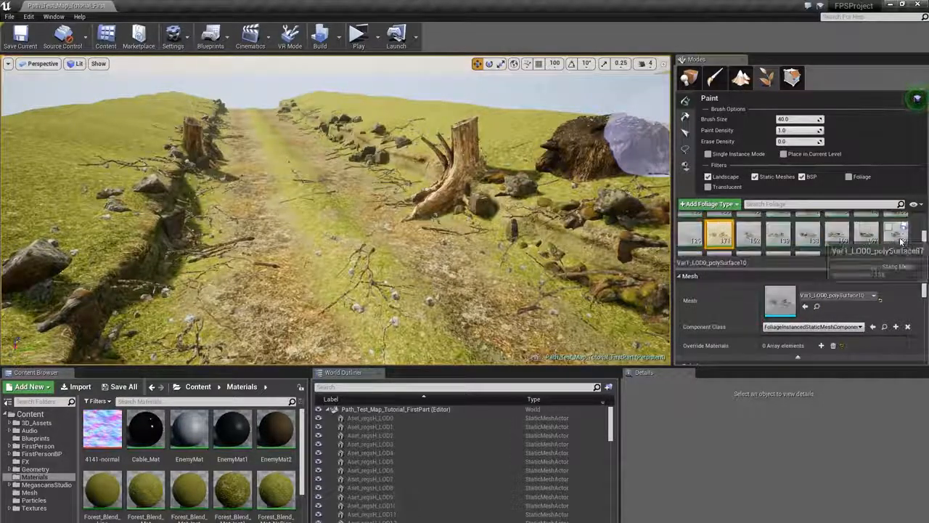
{"action": "scroll", "coordinate": [734, 247], "scroll_direction": "down", "scroll_amount": 1}
{"action": "left_click", "coordinate": [720, 251], "text": "shift"}
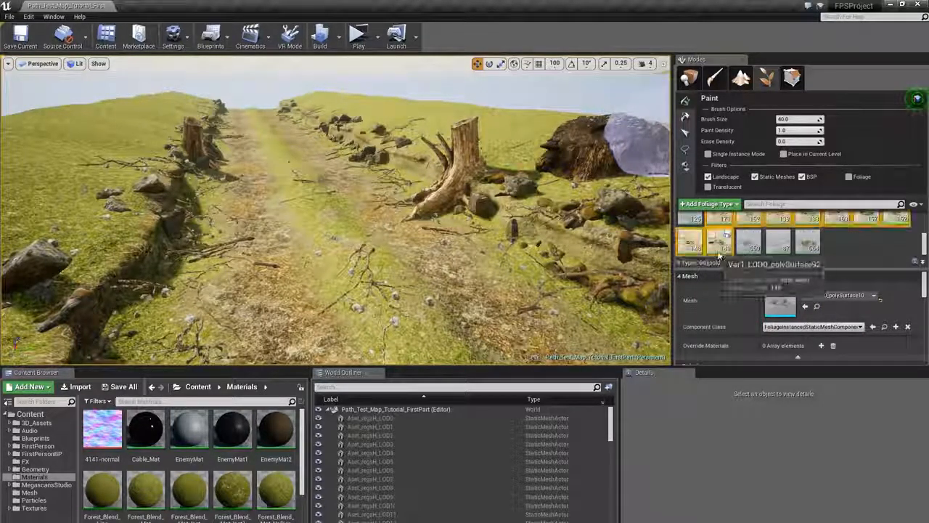
{"action": "left_click", "coordinate": [713, 233]}
- Paint a few debris strokes on the path and undo the last one
{"action": "right_click_drag", "start_coordinate": [329, 220], "coordinate": [317, 229]}
{"action": "right_click_drag", "start_coordinate": [353, 168], "coordinate": [342, 211]}
{"action": "left_click", "coordinate": [445, 209]}
{"action": "mouse_move", "coordinate": [444, 209]}
{"action": "right_mouse_down"}
{"action": "mouse_move", "coordinate": [425, 200]}
{"action": "mouse_move", "coordinate": [435, 236]}
{"action": "right_mouse_up"}
{"action": "key", "text": "ctrl+z"}
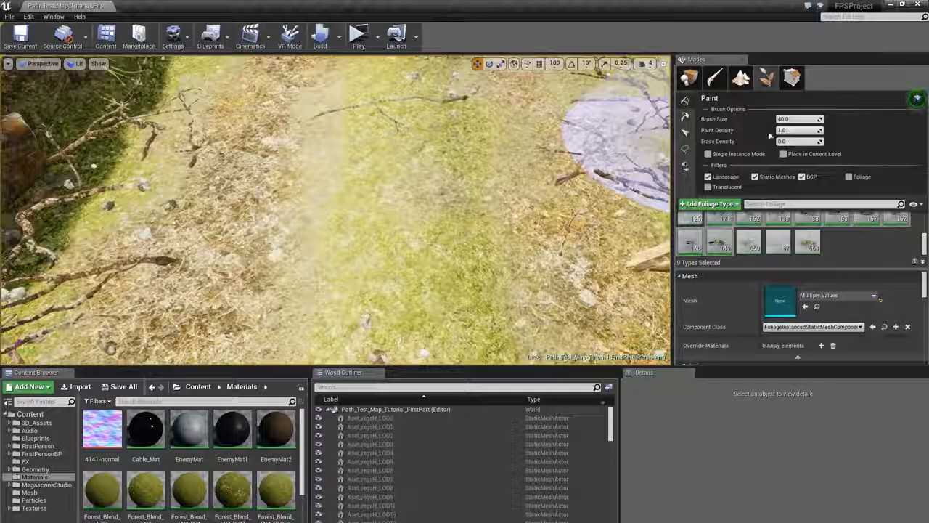
- Set the minimum Scale X of the selected foliage types to 0.7
{"action": "scroll", "coordinate": [787, 334], "scroll_direction": "down", "scroll_amount": 5}
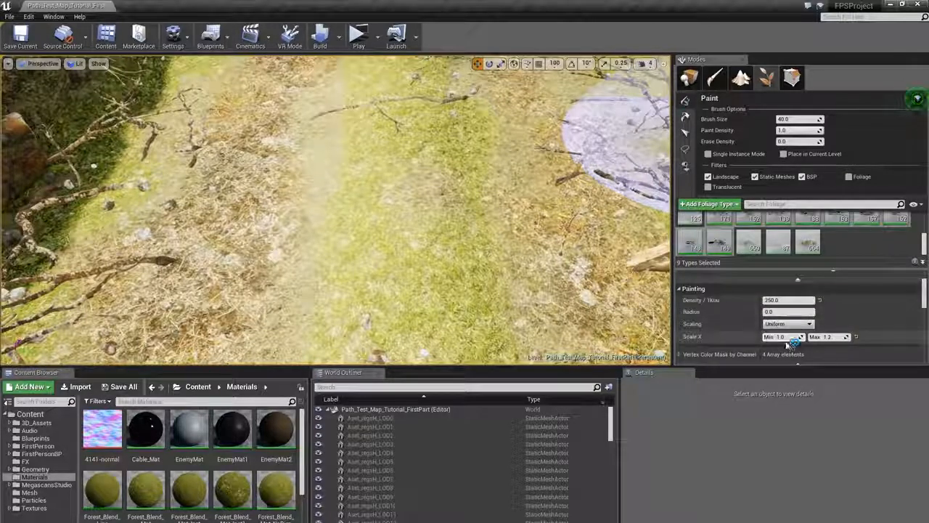
{"action": "type", "text": "0.7"}
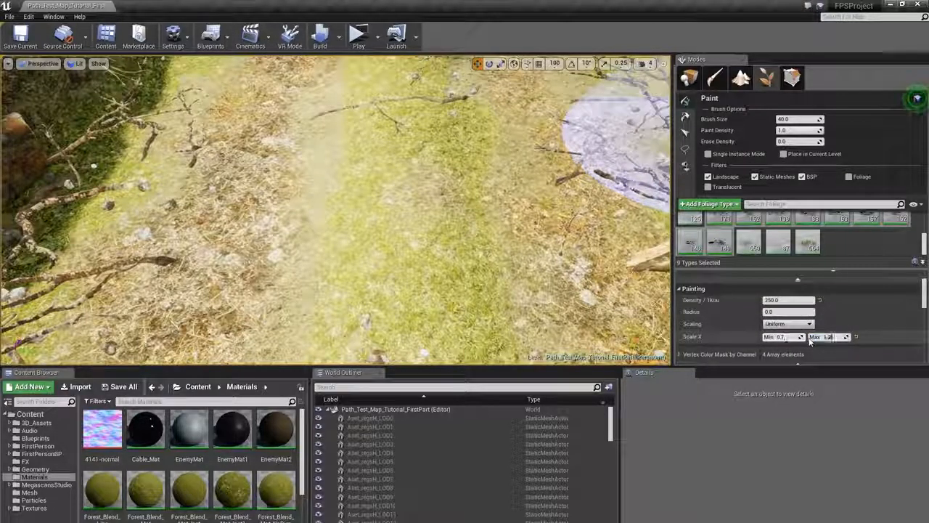
{"action": "key", "text": "Tab"}
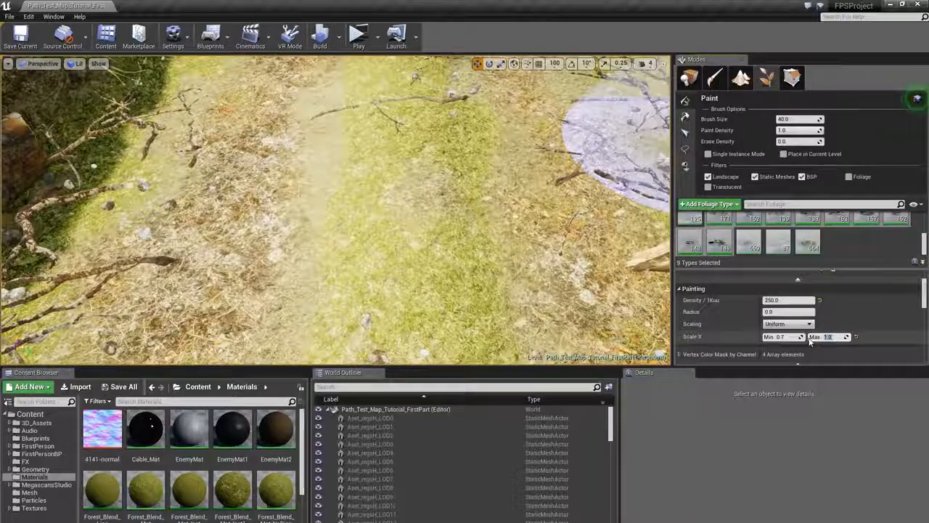
{"action": "left_click_drag", "start_coordinate": [456, 239], "coordinate": [467, 97]}
{"action": "right_click_drag", "start_coordinate": [467, 98], "coordinate": [465, 73]}
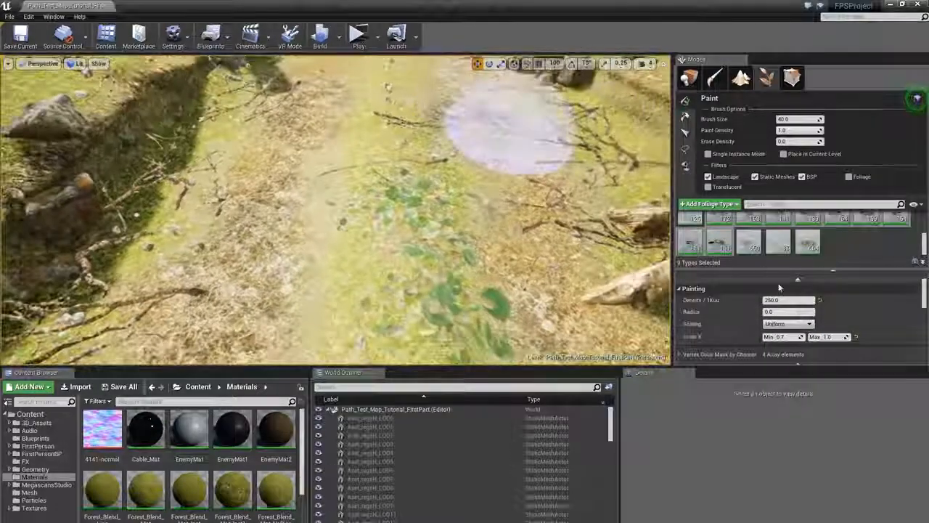
{"action": "key", "text": "ctrl+z"}
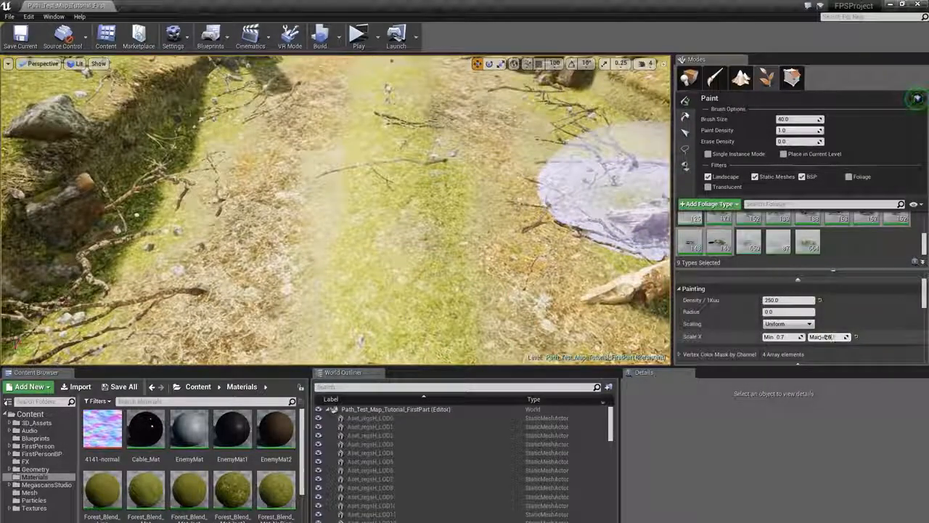
- Set the maximum Scale X to 0.9 and paint debris around the stump and the path's edge
{"action": "type", "text": "0.9"}
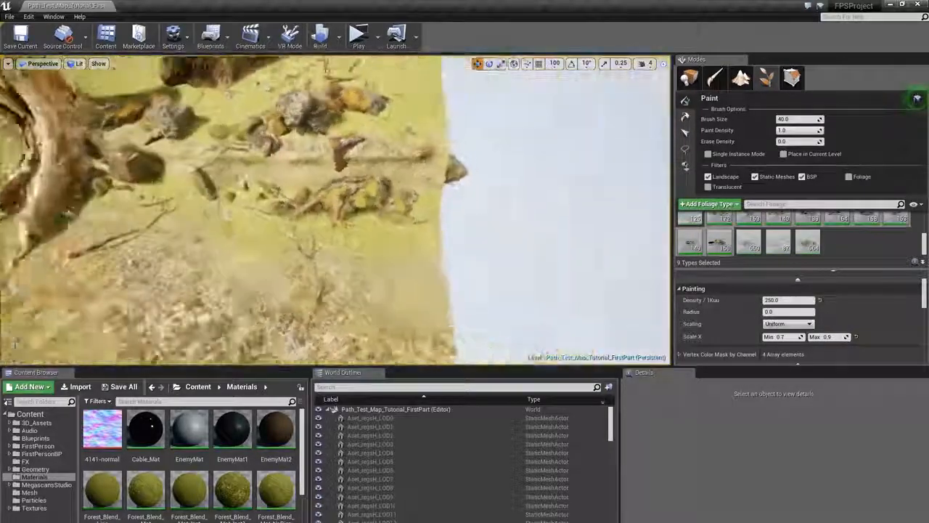
{"action": "mouse_move", "coordinate": [397, 156]}
{"action": "right_mouse_down"}
{"action": "mouse_move", "coordinate": [363, 116]}
{"action": "mouse_move", "coordinate": [398, 156]}
{"action": "right_mouse_up"}
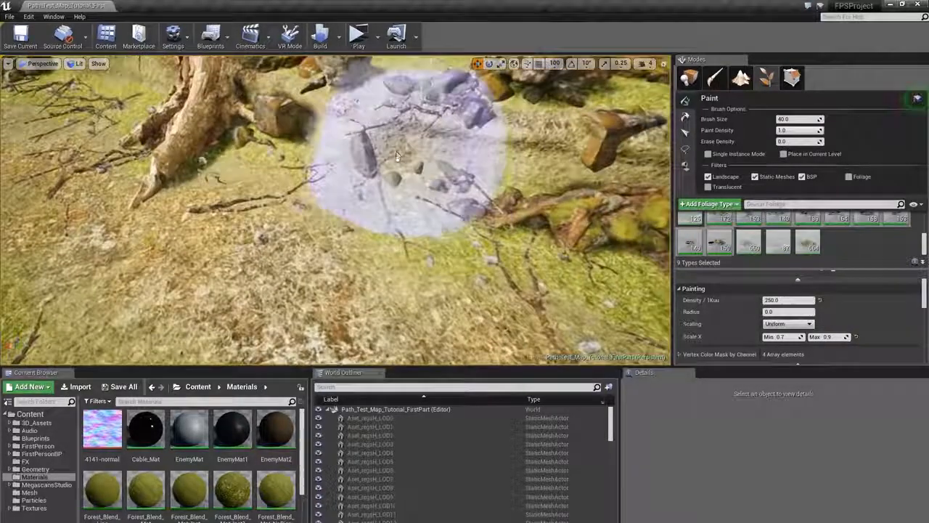
{"action": "left_click", "coordinate": [265, 133]}
{"action": "mouse_move", "coordinate": [263, 132]}
{"action": "right_mouse_down"}
{"action": "mouse_move", "coordinate": [218, 94]}
{"action": "mouse_move", "coordinate": [199, 134]}
{"action": "mouse_move", "coordinate": [185, 138]}
{"action": "right_mouse_up"}
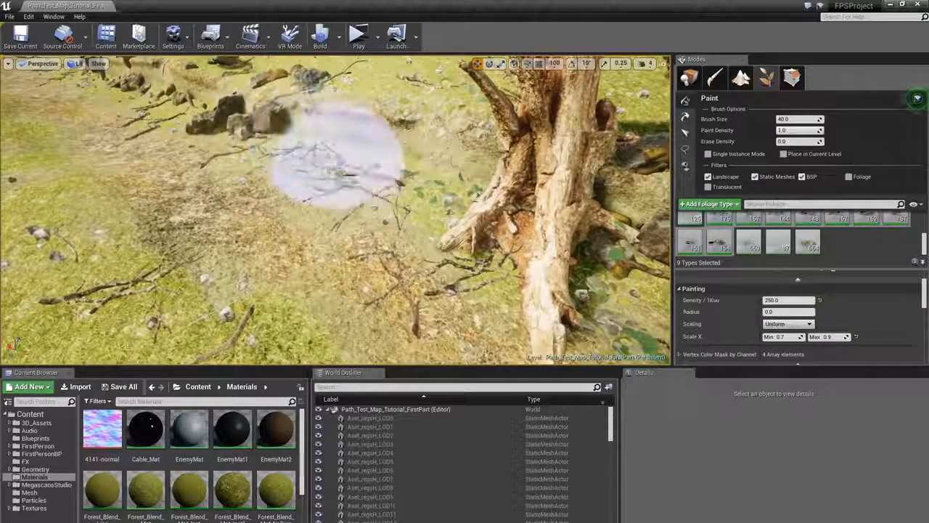
{"action": "mouse_move", "coordinate": [336, 157]}
{"action": "right_mouse_down"}
{"action": "mouse_move", "coordinate": [305, 145]}
{"action": "mouse_move", "coordinate": [270, 166]}
{"action": "right_mouse_up"}
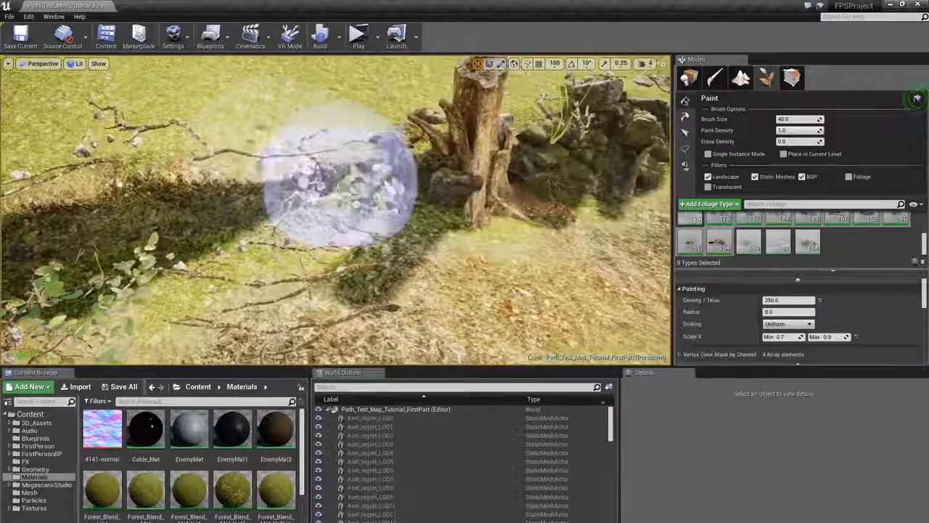
{"action": "left_click", "coordinate": [347, 223]}
{"action": "mouse_move", "coordinate": [346, 222]}
{"action": "right_mouse_down"}
{"action": "mouse_move", "coordinate": [309, 178]}
{"action": "mouse_move", "coordinate": [358, 247]}
{"action": "right_mouse_up"}
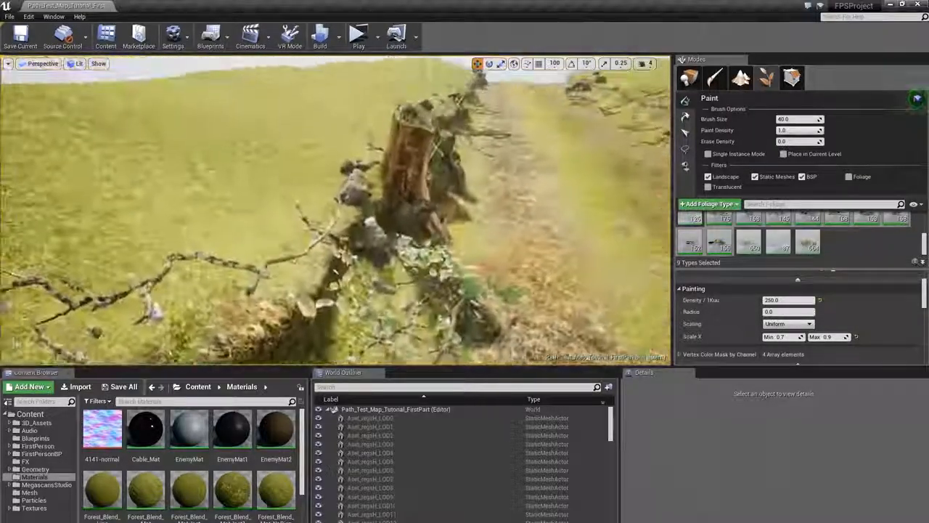
{"action": "key", "text": "ctrl+z"}
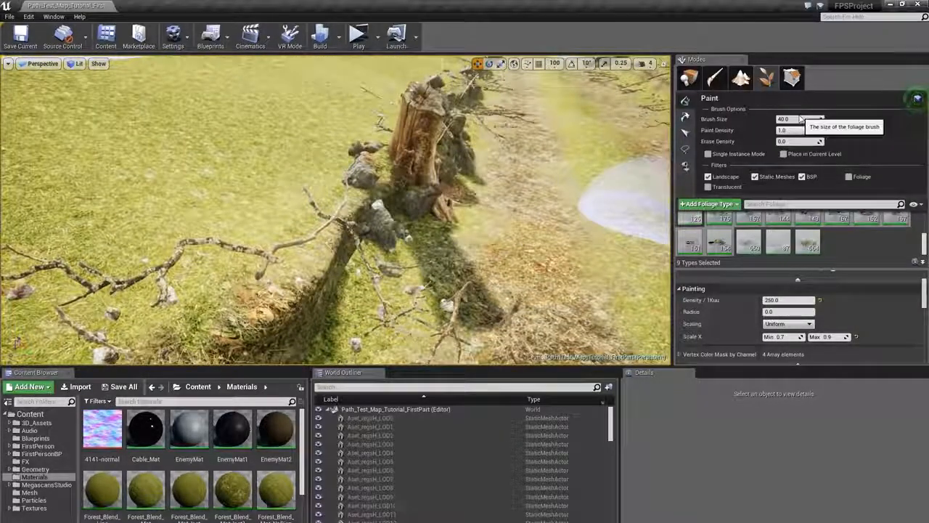
- Set the brush size to 20 and Scale X to 0.6–0.8, then paint debris beside the fallen stump
{"action": "left_click", "coordinate": [800, 119]}
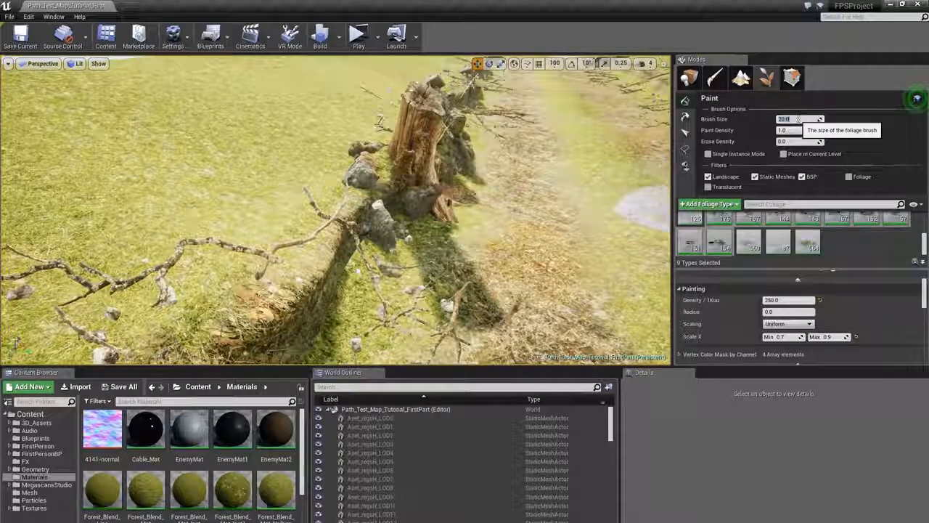
{"action": "left_click", "coordinate": [789, 336]}
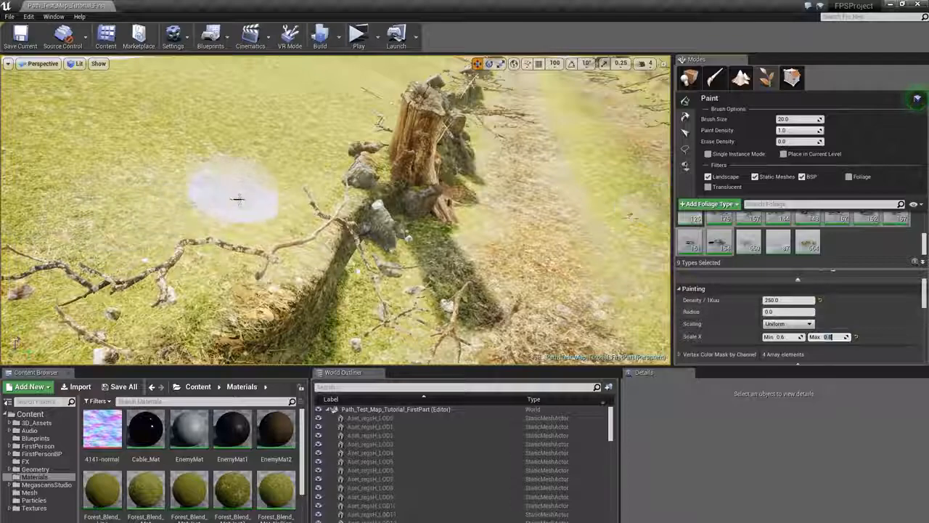
{"action": "left_click_drag", "start_coordinate": [235, 193], "coordinate": [313, 190]}
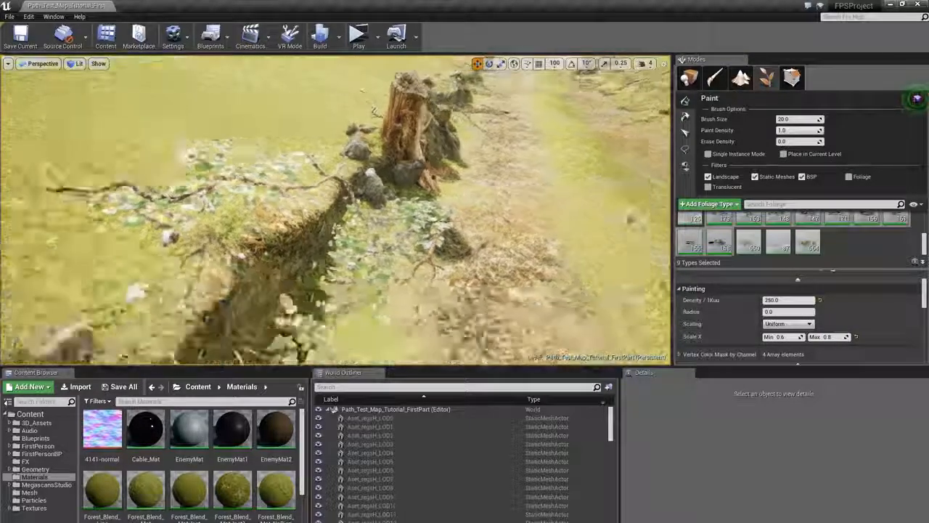
{"action": "mouse_move", "coordinate": [374, 238]}
{"action": "right_mouse_down"}
{"action": "mouse_move", "coordinate": [389, 207]}
{"action": "mouse_move", "coordinate": [370, 251]}
{"action": "mouse_move", "coordinate": [374, 239]}
{"action": "right_mouse_up"}
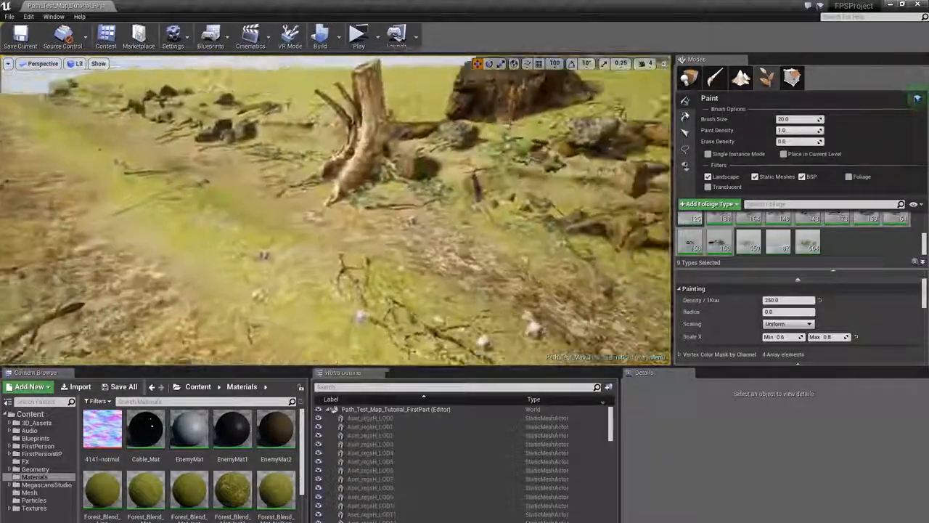
- Paint small debris along the path's left edge around the stump and rock wall
{"action": "mouse_move", "coordinate": [374, 238]}
{"action": "right_mouse_down"}
{"action": "mouse_move", "coordinate": [443, 254]}
{"action": "mouse_move", "coordinate": [393, 232]}
{"action": "mouse_move", "coordinate": [317, 222]}
{"action": "right_mouse_up"}
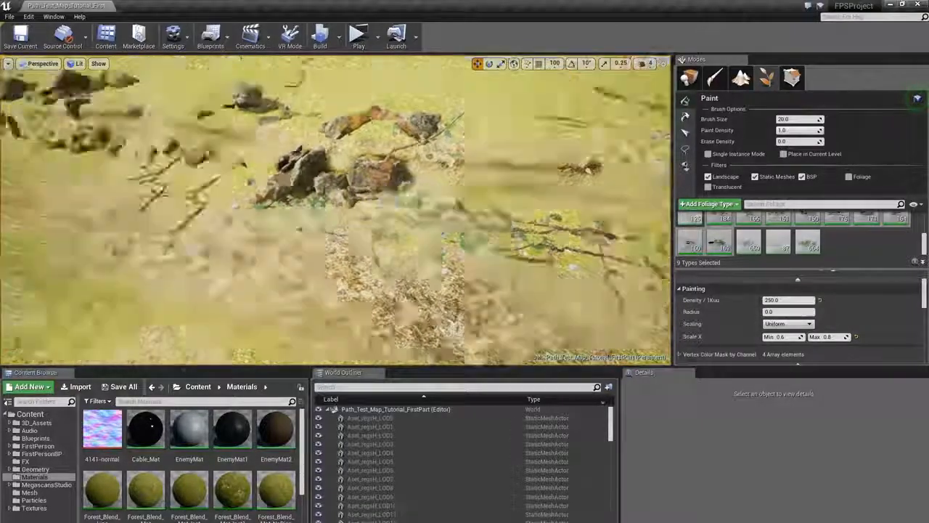
{"action": "right_click_drag", "start_coordinate": [377, 204], "coordinate": [300, 171]}
{"action": "left_click", "coordinate": [302, 172]}
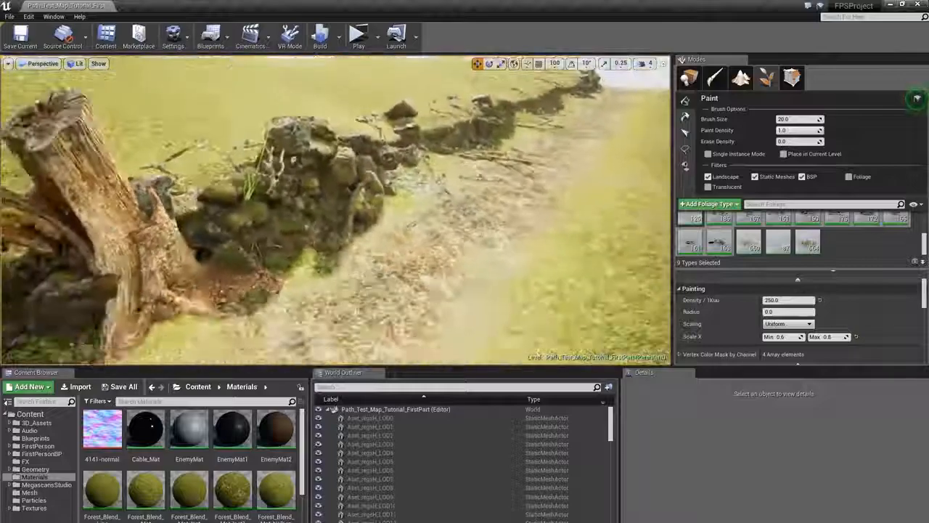
{"action": "right_click_drag", "start_coordinate": [310, 236], "coordinate": [436, 204]}
{"action": "left_click", "coordinate": [435, 206]}
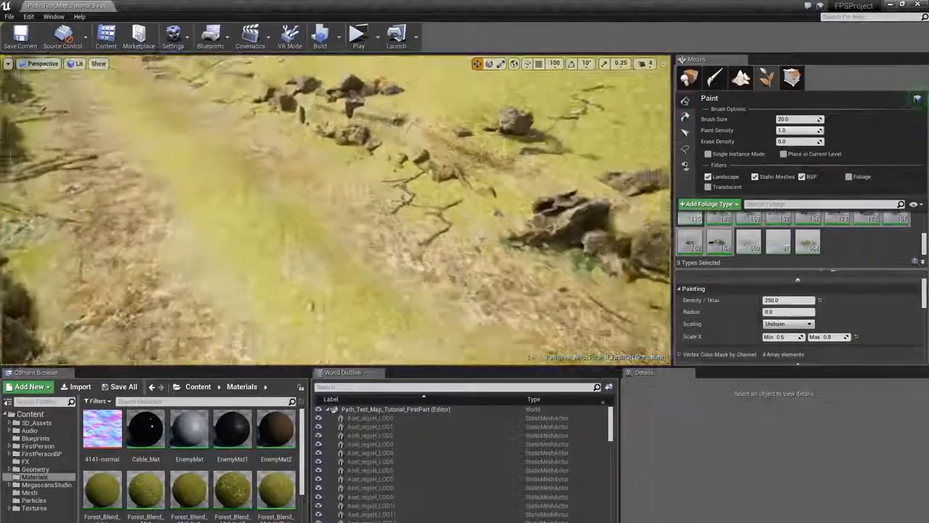
{"action": "mouse_move", "coordinate": [479, 238]}
{"action": "right_mouse_down"}
{"action": "mouse_move", "coordinate": [488, 233]}
{"action": "mouse_move", "coordinate": [475, 188]}
{"action": "right_mouse_up"}
{"action": "left_click", "coordinate": [490, 207]}
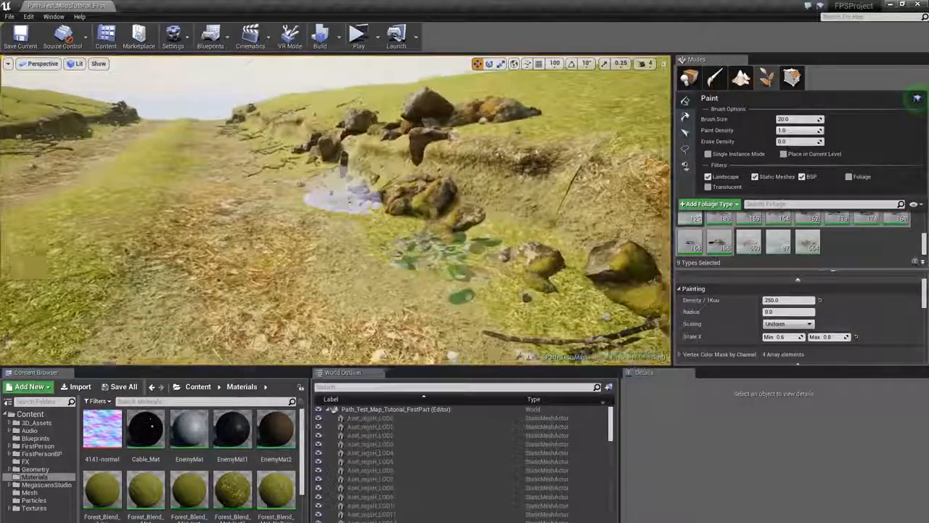
{"action": "left_click", "coordinate": [349, 202]}
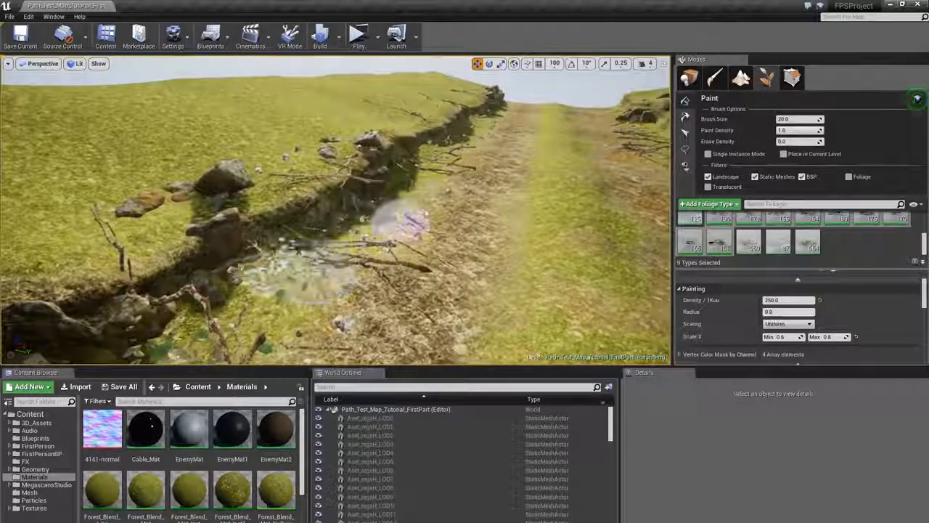
- Paint more debris among the scattered rocks along the cliff edge and path side
{"action": "left_click", "coordinate": [402, 219]}
{"action": "left_click", "coordinate": [425, 191]}
{"action": "right_click_drag", "start_coordinate": [425, 191], "coordinate": [589, 146]}
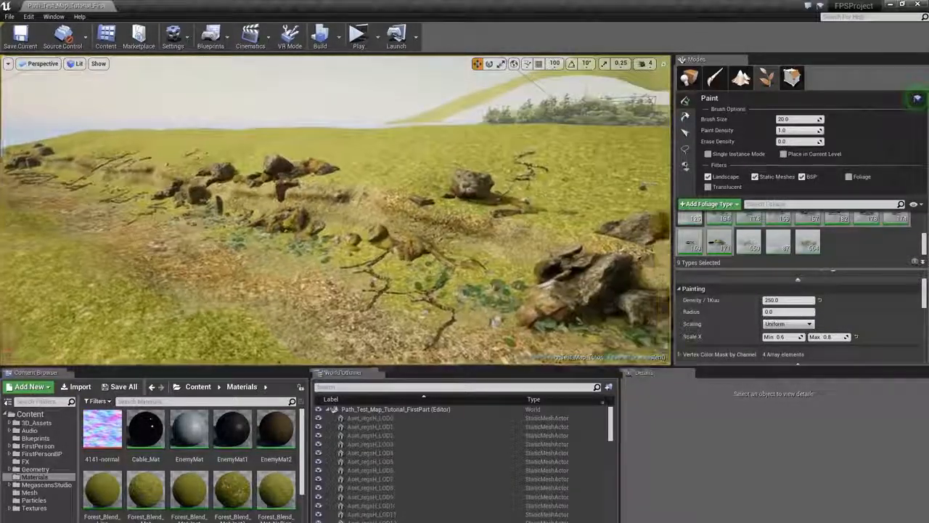
{"action": "right_click_drag", "start_coordinate": [311, 160], "coordinate": [303, 224]}
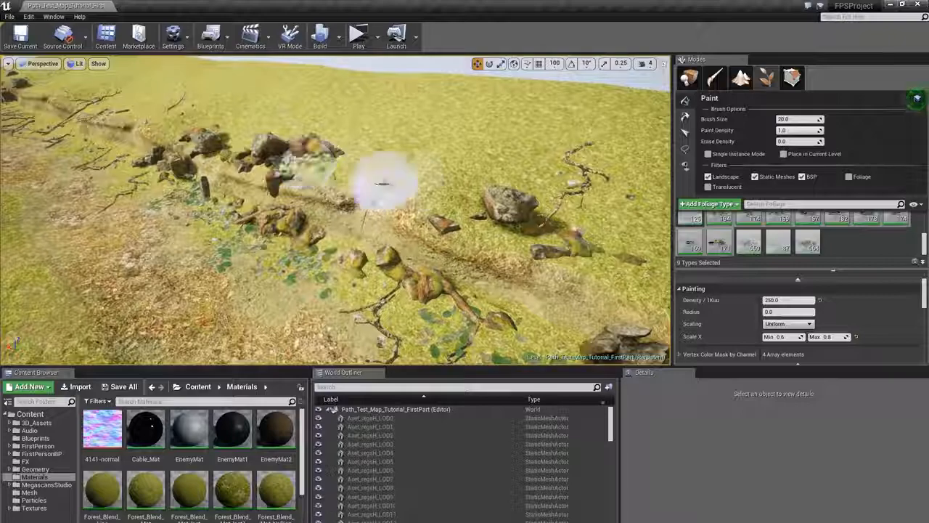
{"action": "left_click", "coordinate": [424, 197]}
{"action": "left_click", "coordinate": [556, 219]}
{"action": "right_click_drag", "start_coordinate": [556, 219], "coordinate": [668, 231]}
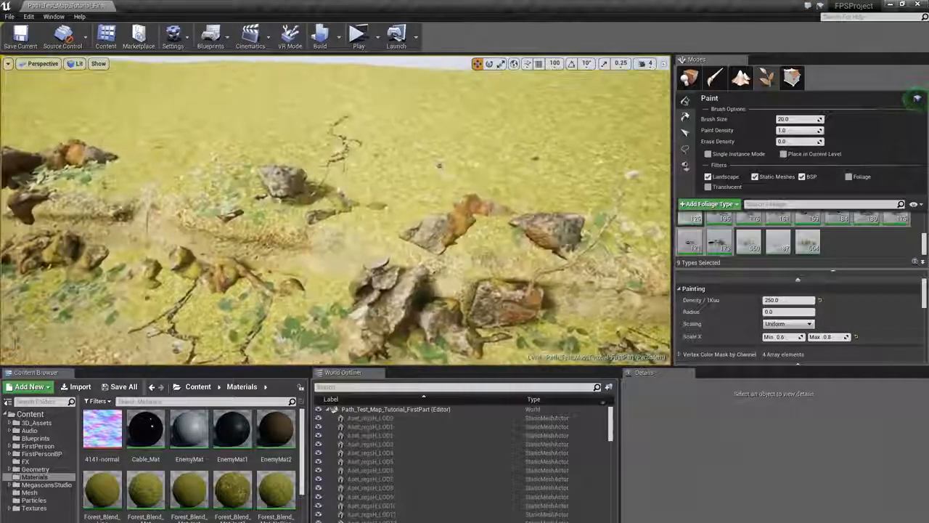
- Add debris strokes around the rocks and the tree stump beside the path
{"action": "left_click", "coordinate": [359, 213]}
{"action": "mouse_move", "coordinate": [359, 214]}
{"action": "right_mouse_down"}
{"action": "mouse_move", "coordinate": [362, 200]}
{"action": "mouse_move", "coordinate": [518, 208]}
{"action": "right_mouse_up"}
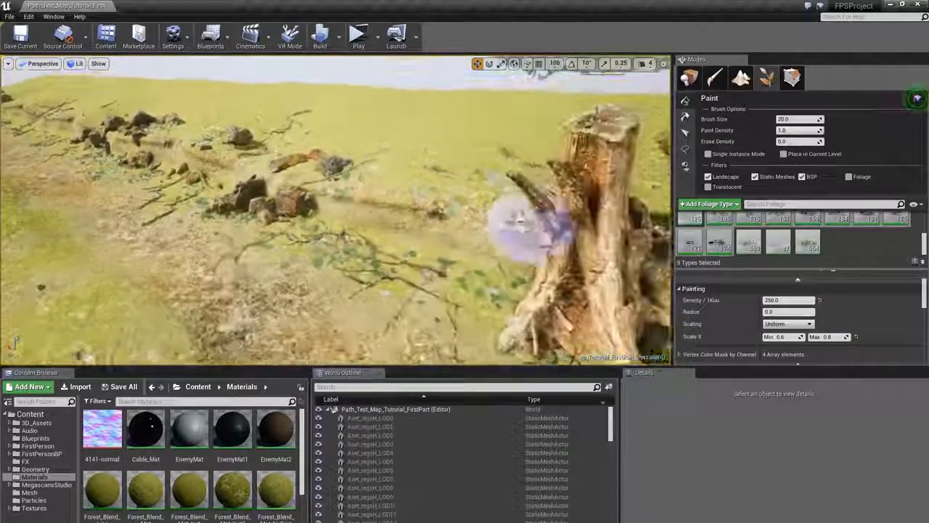
{"action": "left_click", "coordinate": [450, 181]}
{"action": "mouse_move", "coordinate": [450, 181]}
{"action": "right_mouse_down"}
{"action": "mouse_move", "coordinate": [392, 174]}
{"action": "mouse_move", "coordinate": [479, 207]}
{"action": "mouse_move", "coordinate": [488, 217]}
{"action": "mouse_move", "coordinate": [473, 224]}
{"action": "mouse_move", "coordinate": [479, 200]}
{"action": "mouse_move", "coordinate": [554, 220]}
{"action": "right_mouse_up"}
{"action": "left_click", "coordinate": [487, 216]}
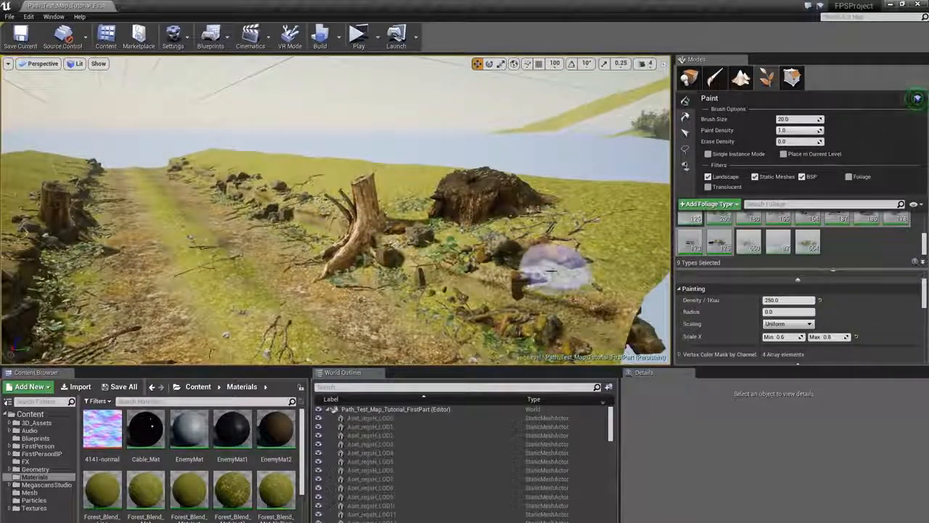
- Scatter debris across the path's centre near the right-side stump
{"action": "left_click", "coordinate": [554, 271]}
{"action": "right_click_drag", "start_coordinate": [554, 270], "coordinate": [469, 269]}
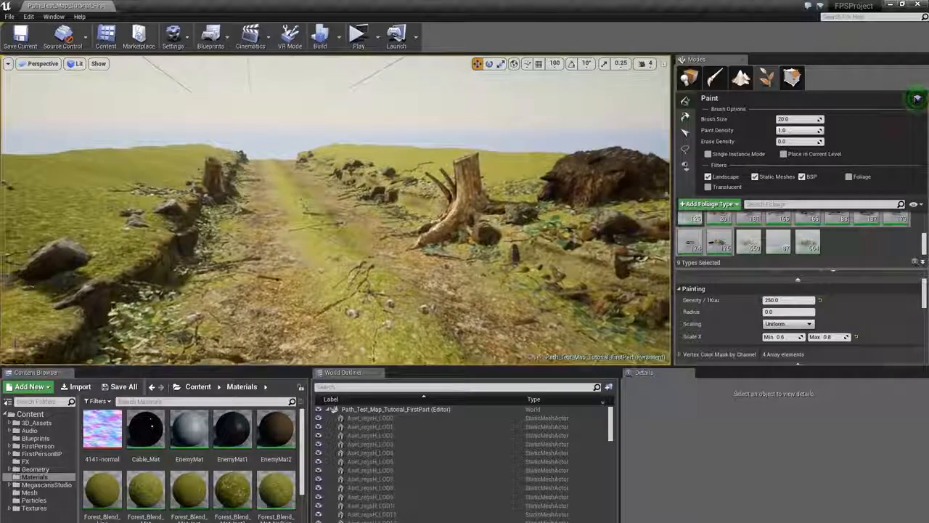
{"action": "mouse_move", "coordinate": [300, 243]}
{"action": "left_mouse_down"}
{"action": "mouse_move", "coordinate": [332, 291]}
{"action": "mouse_move", "coordinate": [342, 280]}
{"action": "mouse_move", "coordinate": [479, 338]}
{"action": "mouse_move", "coordinate": [342, 328]}
{"action": "mouse_move", "coordinate": [378, 291]}
{"action": "mouse_move", "coordinate": [300, 263]}
{"action": "left_mouse_up"}
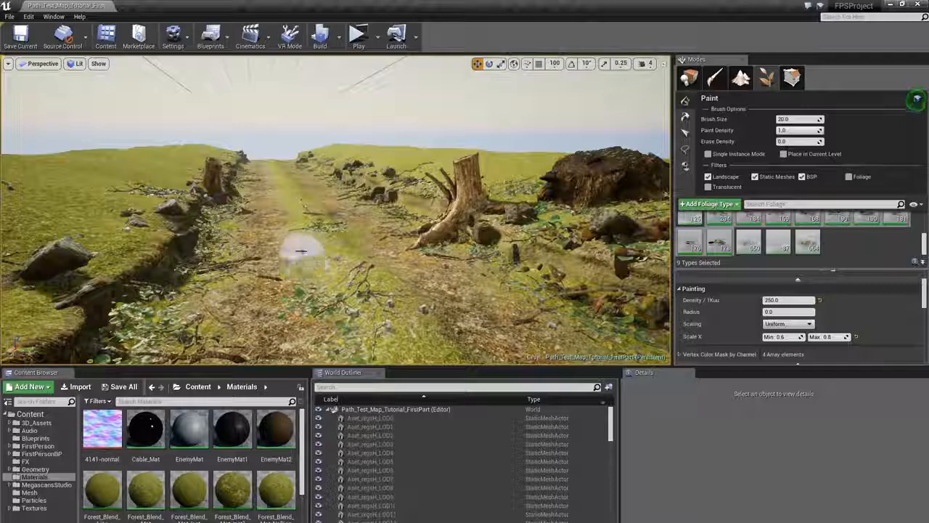
{"action": "left_click", "coordinate": [306, 249]}
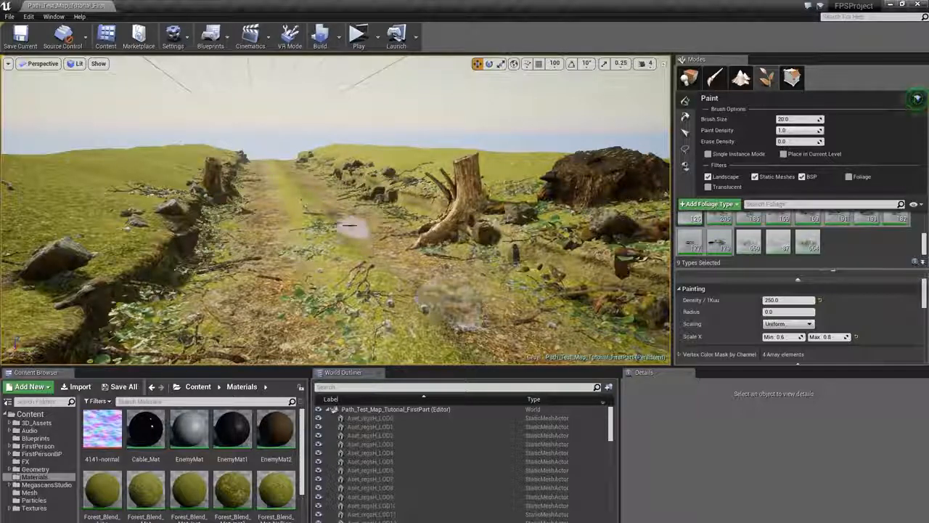
{"action": "mouse_move", "coordinate": [354, 226]}
{"action": "left_mouse_down"}
{"action": "mouse_move", "coordinate": [331, 206]}
{"action": "mouse_move", "coordinate": [287, 191]}
{"action": "mouse_move", "coordinate": [309, 210]}
{"action": "left_mouse_up"}
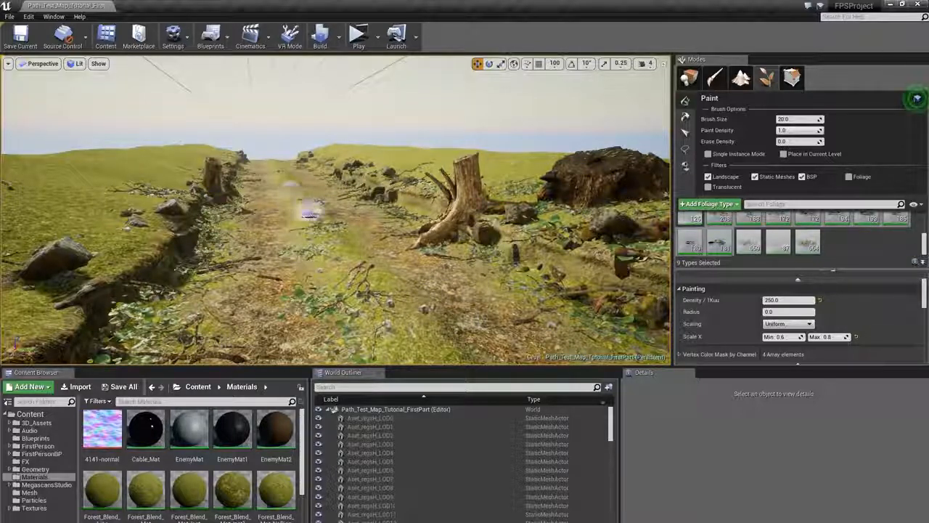
{"action": "mouse_move", "coordinate": [284, 177]}
{"action": "left_mouse_down"}
{"action": "mouse_move", "coordinate": [274, 167]}
{"action": "mouse_move", "coordinate": [291, 189]}
{"action": "left_mouse_up"}
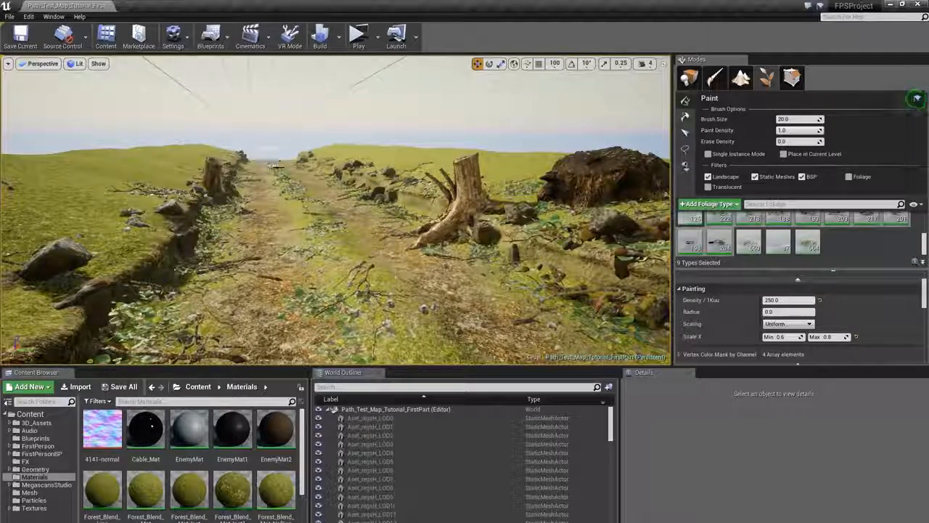
{"action": "key", "text": "ctrl+z"}
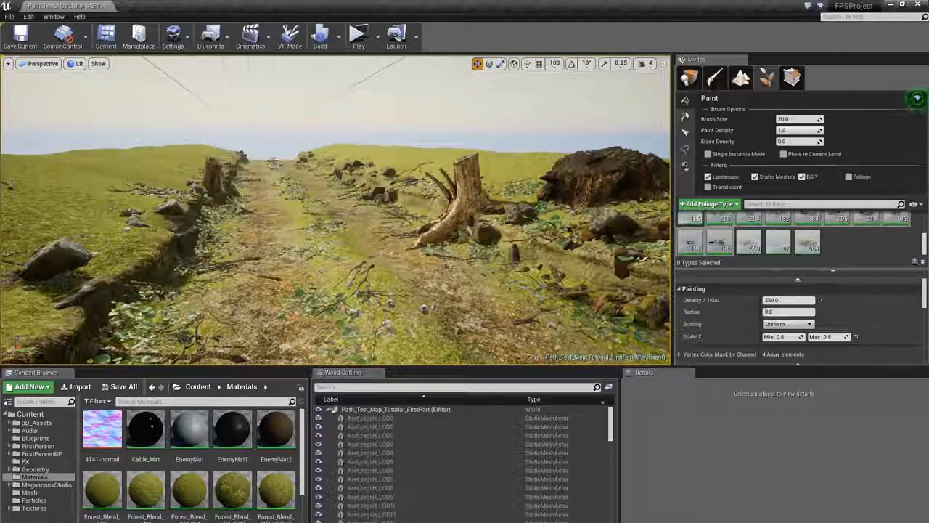
{"action": "key", "text": "ctrl+z"}
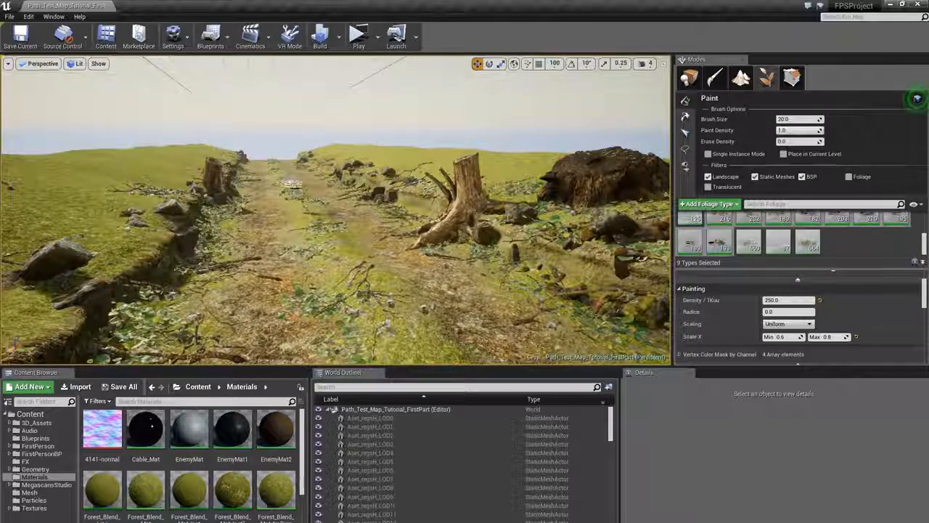
{"action": "key", "text": "ctrl+z"}
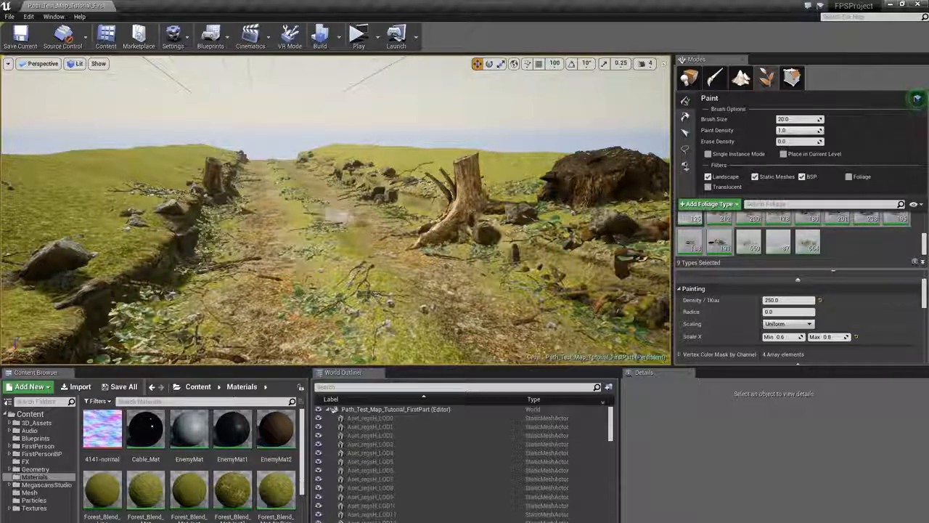
- Dab small debris clusters onto the left cliff edge near the rocks
{"action": "left_click", "coordinate": [116, 220]}
{"action": "left_click", "coordinate": [204, 190]}
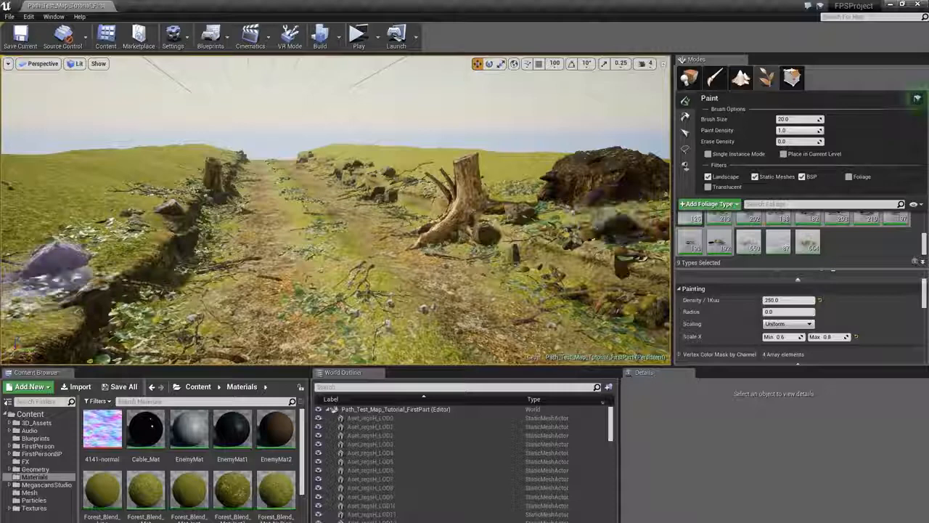
{"action": "left_click", "coordinate": [51, 287]}
{"action": "left_click", "coordinate": [101, 198]}
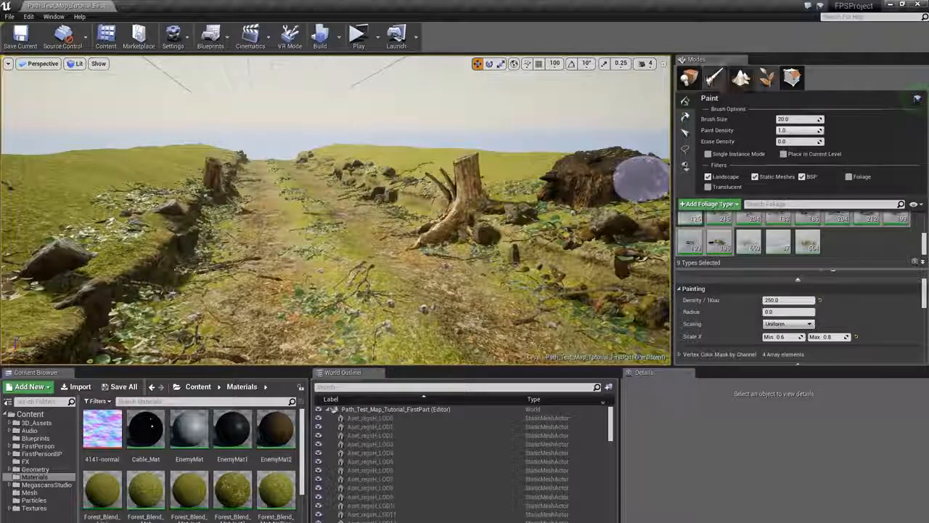
- Switch to Place mode and build the level's lighting
{"action": "left_click", "coordinate": [689, 77]}
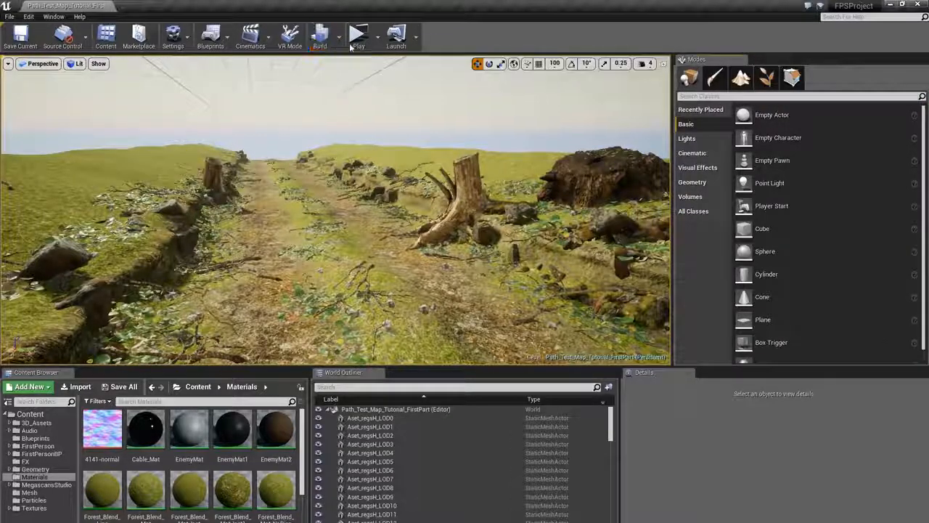
{"action": "left_click", "coordinate": [323, 37]}
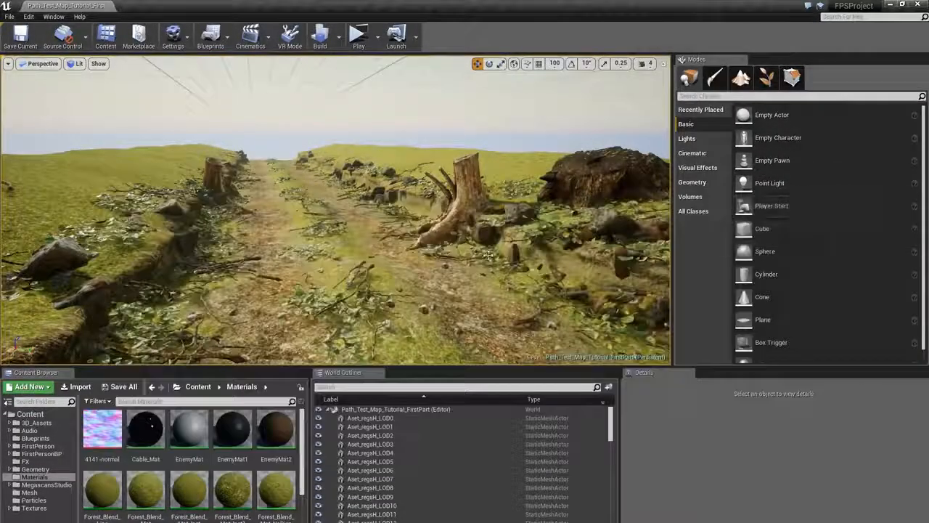
{"action": "right_click_drag", "start_coordinate": [488, 256], "coordinate": [478, 248]}
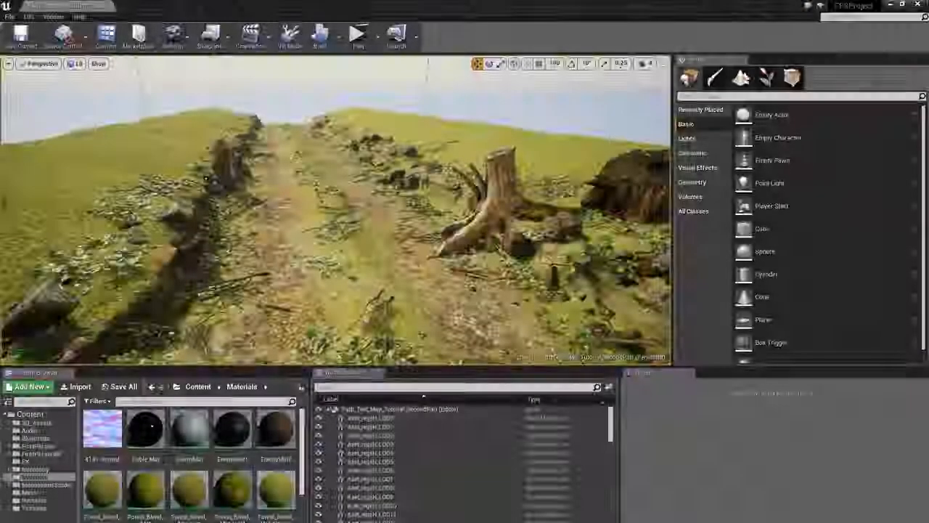
- In Foliage mode, select and activate only the two Var debris foliage types, Var2_LOD0 and Var3_LOD0
{"action": "left_click", "coordinate": [768, 79]}
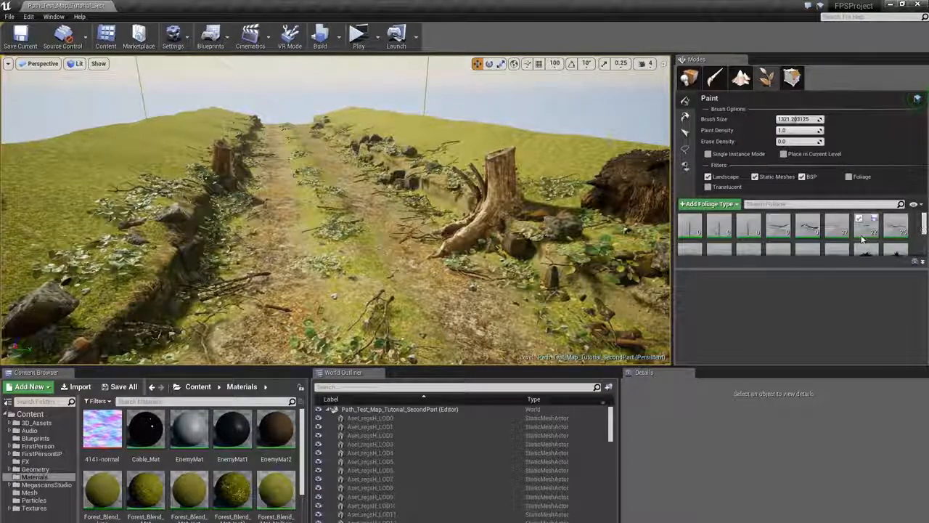
{"action": "key", "text": "ctrl+a"}
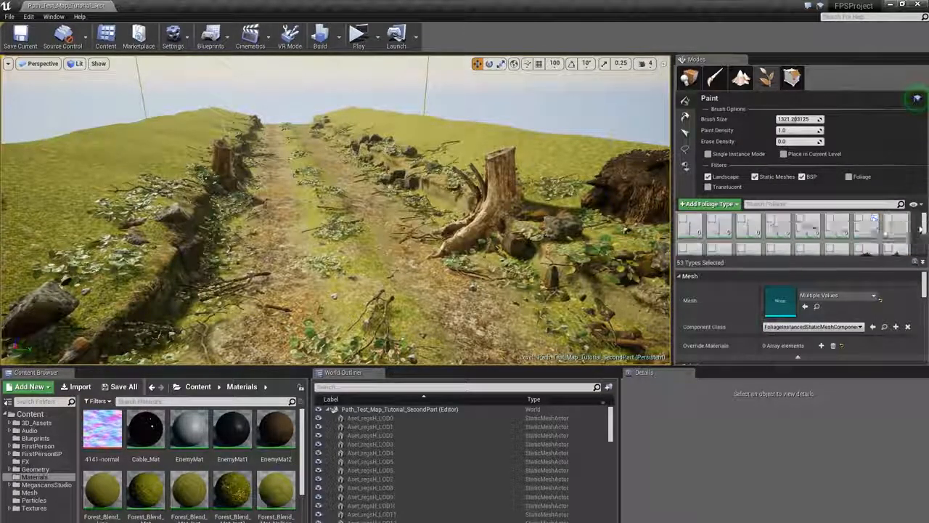
{"action": "left_click", "coordinate": [919, 227]}
{"action": "scroll", "coordinate": [916, 231], "scroll_direction": "down", "scroll_amount": 7}
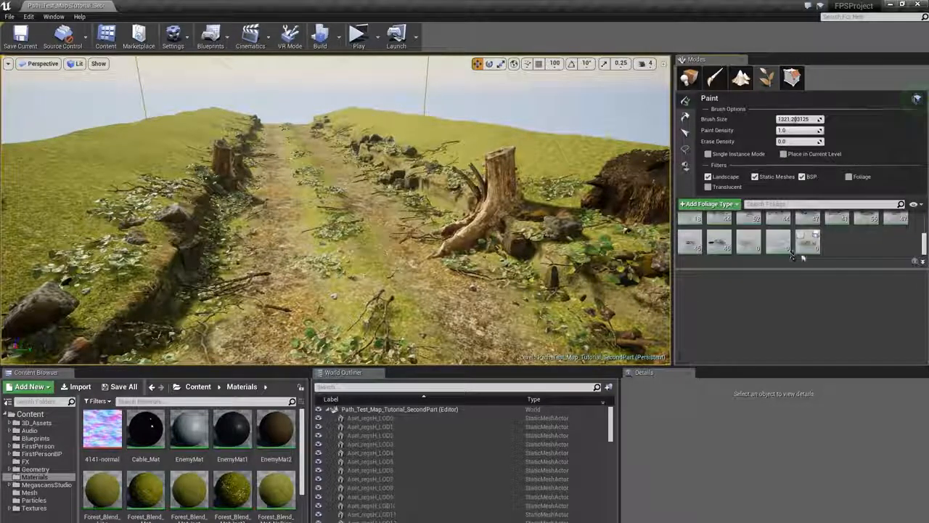
{"action": "left_click", "coordinate": [803, 245]}
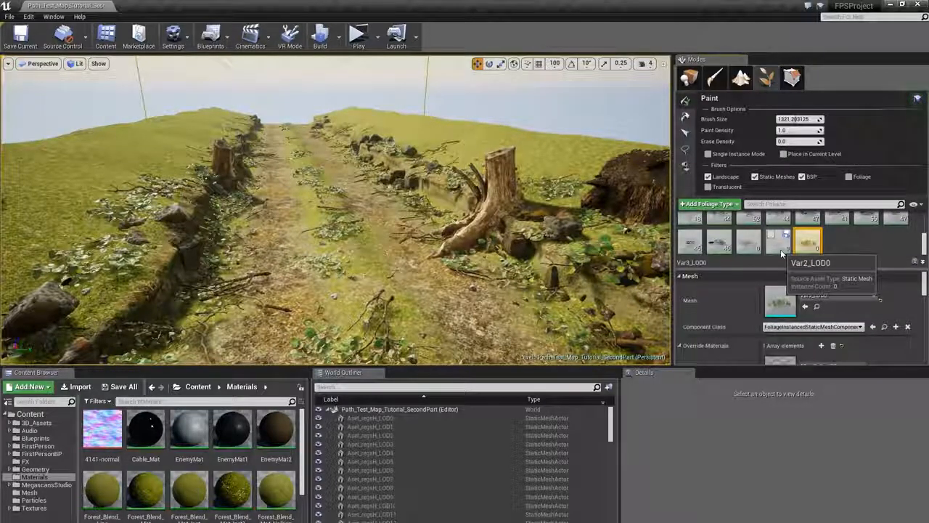
{"action": "left_click", "coordinate": [758, 249]}
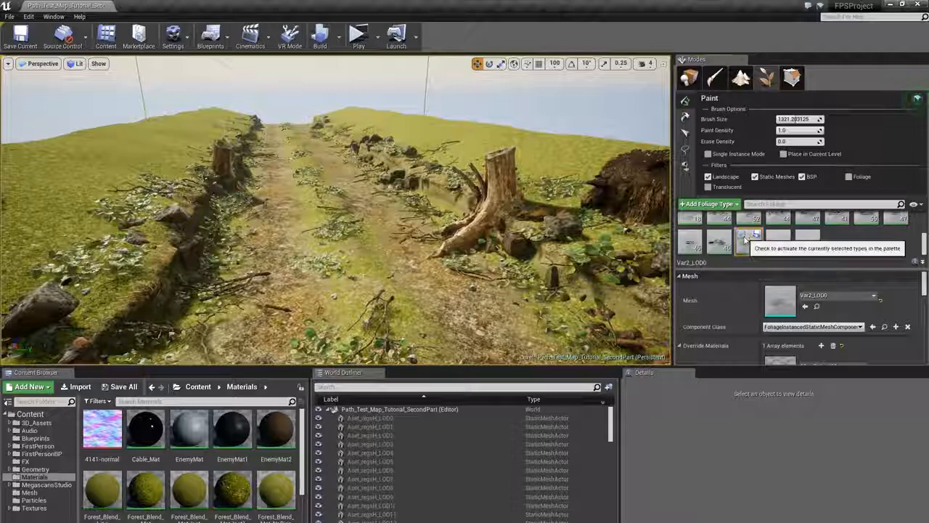
{"action": "left_click", "coordinate": [743, 237]}
{"action": "left_click", "coordinate": [810, 247]}
{"action": "left_click", "coordinate": [802, 236]}
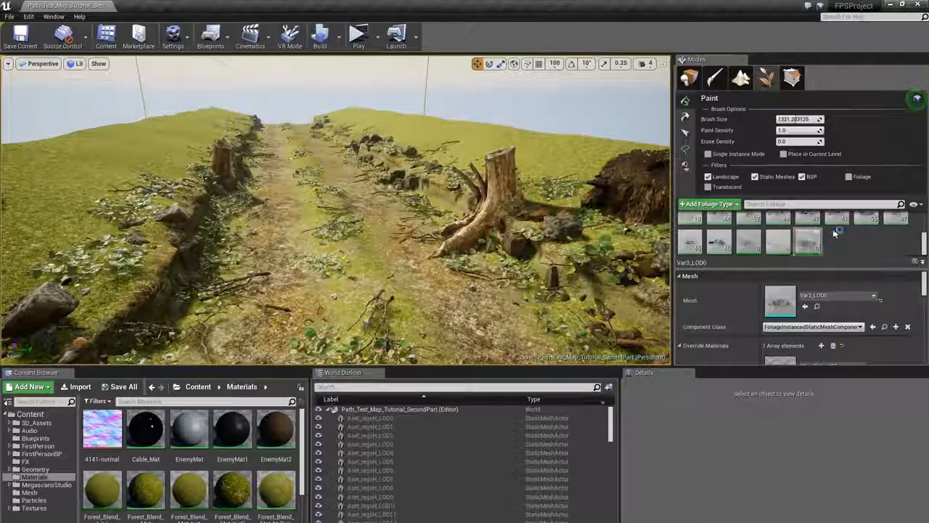
{"action": "left_click", "coordinate": [748, 246], "text": "ctrl"}
{"action": "scroll", "coordinate": [838, 324], "scroll_direction": "down", "scroll_amount": 1}
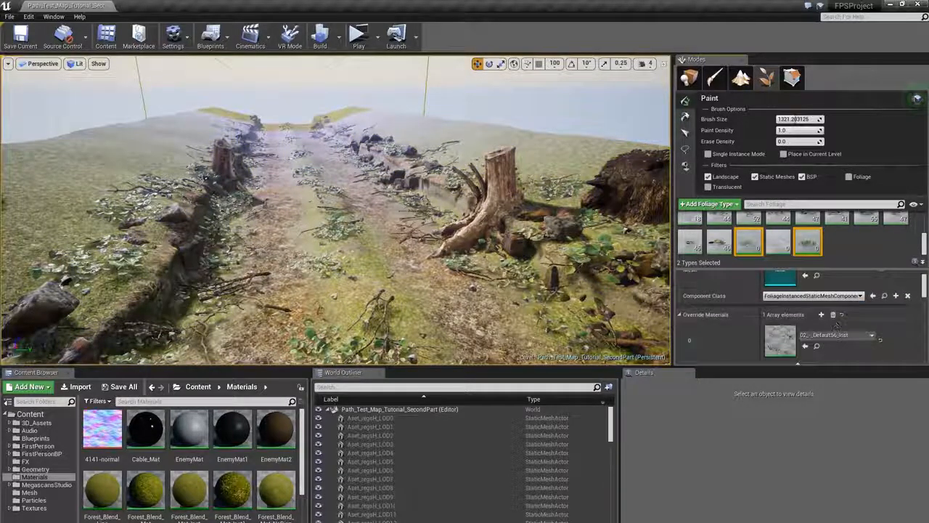
- Set the foliage brush size to 40, trying and undoing one stroke on the path
{"action": "left_click_drag", "start_coordinate": [802, 119], "coordinate": [784, 119]}
{"action": "left_click", "coordinate": [814, 119]}
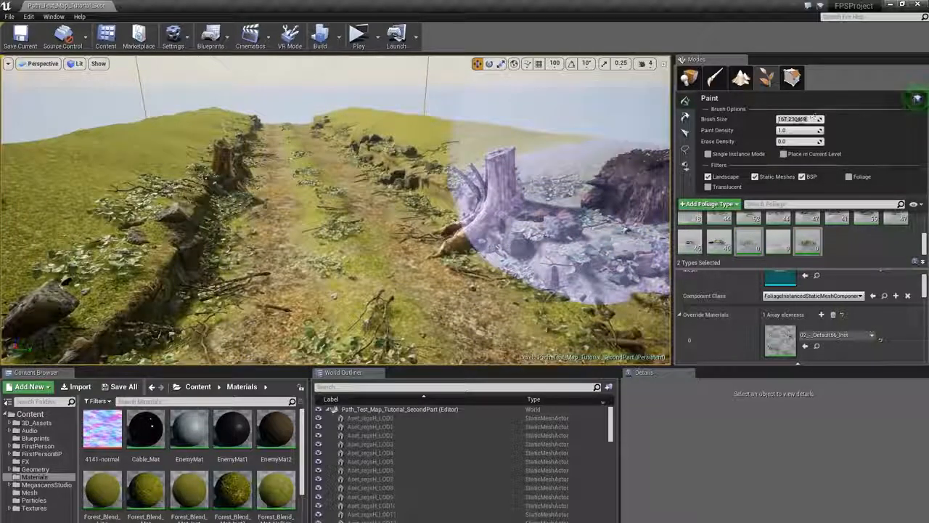
{"action": "type", "text": "40"}
{"action": "key", "text": "Return"}
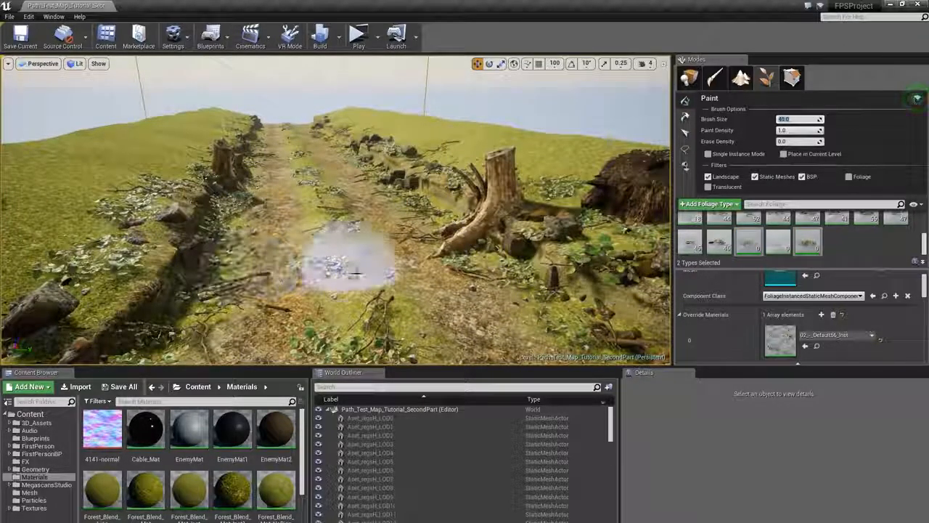
{"action": "left_click_drag", "start_coordinate": [356, 273], "coordinate": [353, 191]}
{"action": "key", "text": "ctrl+z"}
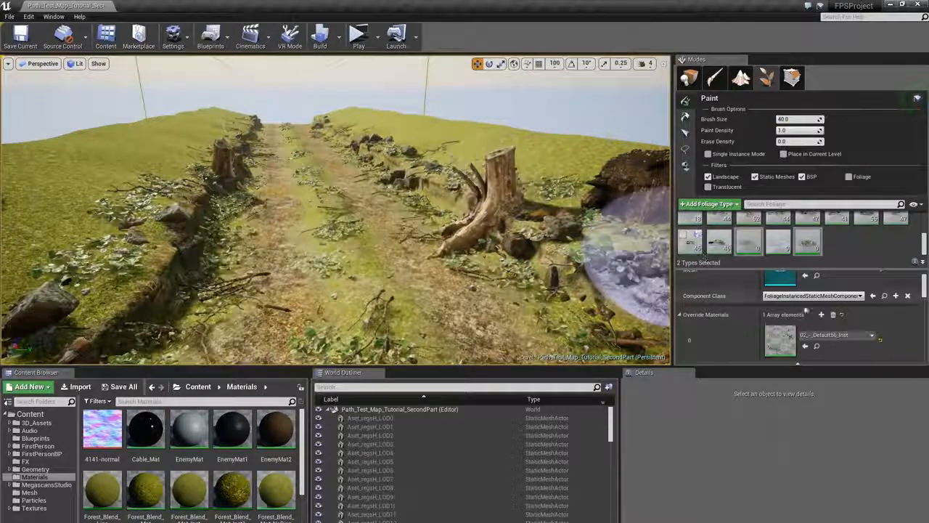
- Set the debris types' Scale X range to 0.5 minimum and 1.1 maximum, then paint a stroke on the path
{"action": "scroll", "coordinate": [821, 320], "scroll_direction": "down", "scroll_amount": 5}
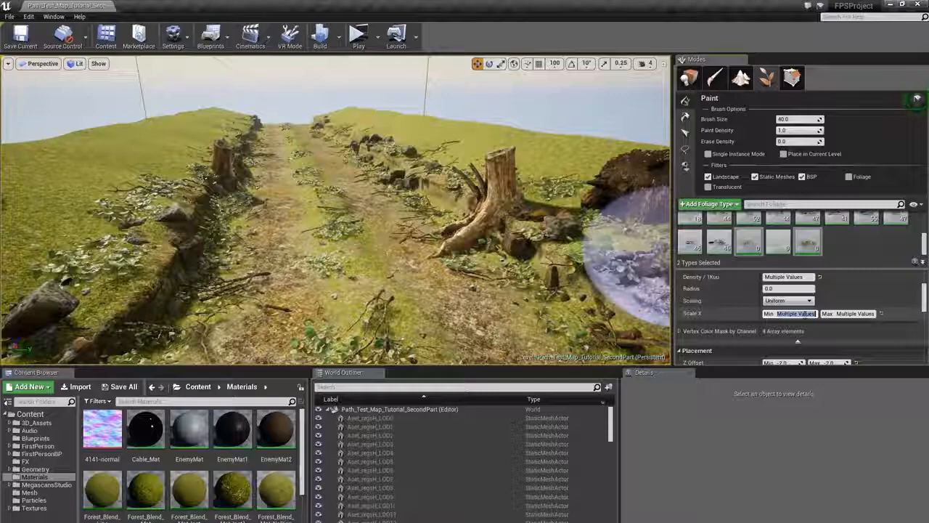
{"action": "type", "text": "0.7"}
{"action": "type", "text": "1.1"}
{"action": "key", "text": "Return"}
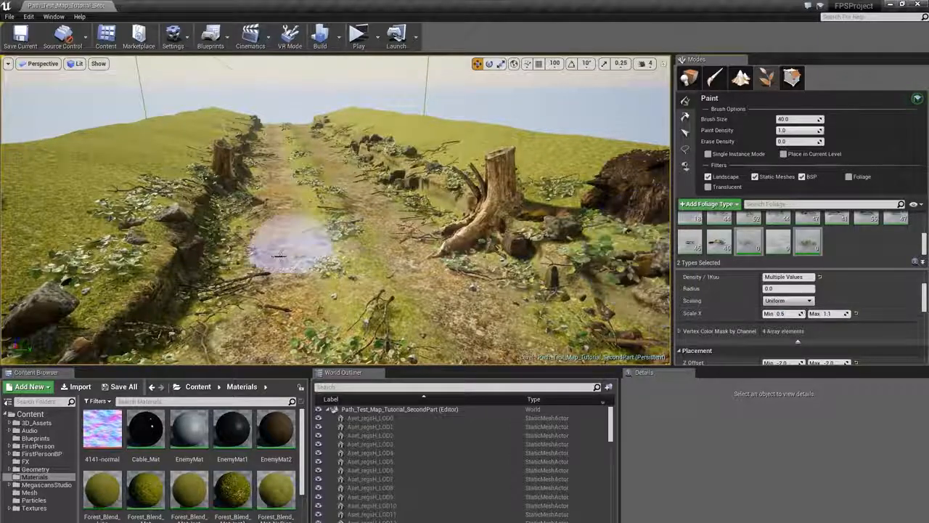
{"action": "mouse_move", "coordinate": [393, 175]}
{"action": "right_mouse_down"}
{"action": "mouse_move", "coordinate": [393, 240]}
{"action": "mouse_move", "coordinate": [486, 243]}
{"action": "mouse_move", "coordinate": [407, 199]}
{"action": "mouse_move", "coordinate": [411, 269]}
{"action": "mouse_move", "coordinate": [403, 185]}
{"action": "mouse_move", "coordinate": [407, 250]}
{"action": "mouse_move", "coordinate": [443, 291]}
{"action": "mouse_move", "coordinate": [454, 284]}
{"action": "right_mouse_up"}
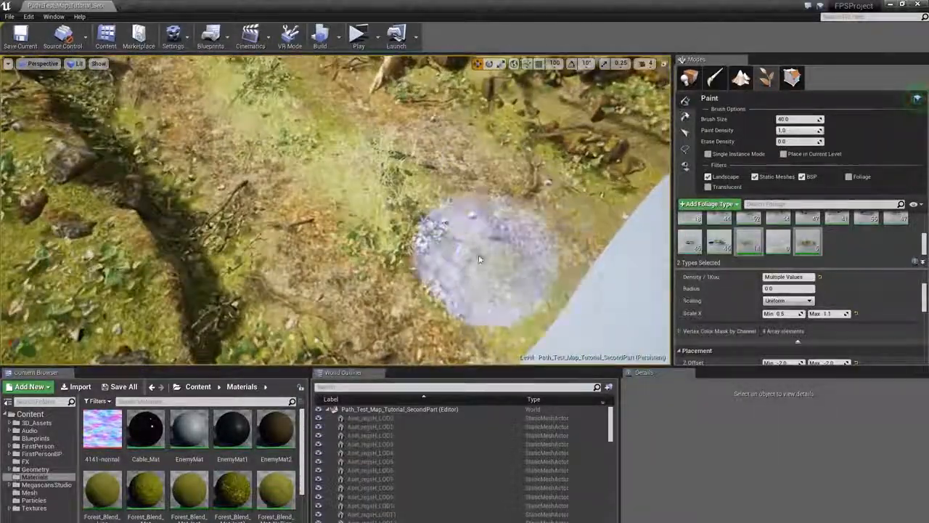
- Set the brush size to 30 and paint debris strokes along the path's centre
{"action": "left_click", "coordinate": [790, 119]}
{"action": "type", "text": "30"}
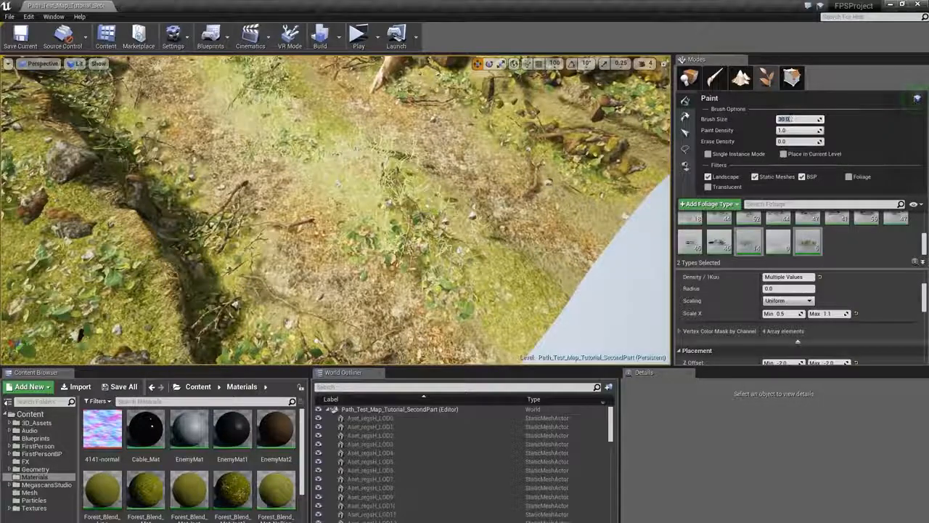
{"action": "left_click", "coordinate": [432, 241]}
{"action": "mouse_move", "coordinate": [433, 240]}
{"action": "right_mouse_down"}
{"action": "mouse_move", "coordinate": [417, 218]}
{"action": "mouse_move", "coordinate": [415, 147]}
{"action": "right_mouse_up"}
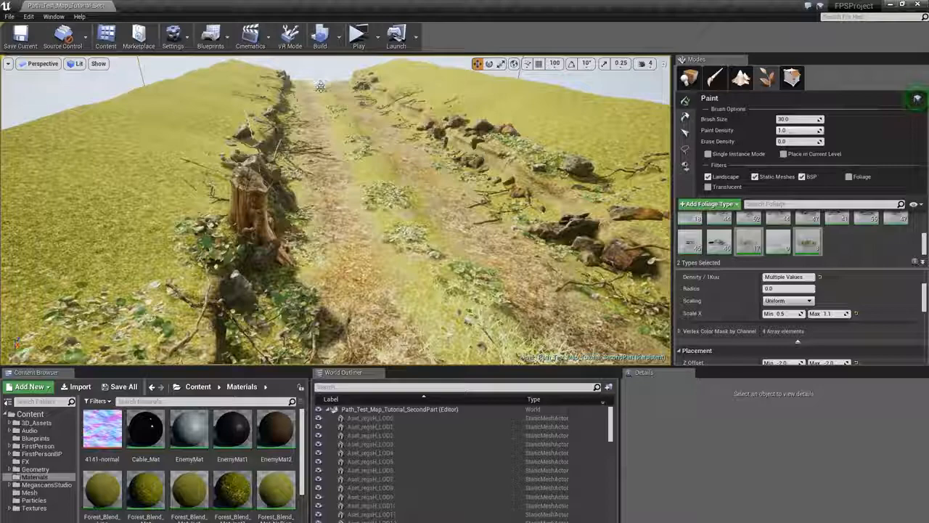
{"action": "left_click_drag", "start_coordinate": [320, 85], "coordinate": [335, 107]}
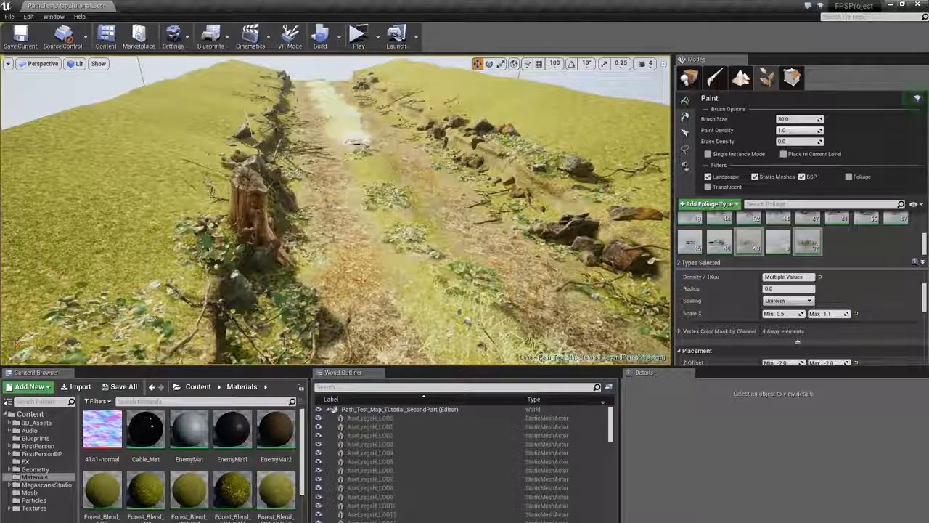
{"action": "left_click_drag", "start_coordinate": [373, 172], "coordinate": [392, 200]}
{"action": "mouse_move", "coordinate": [392, 200]}
{"action": "right_mouse_down"}
{"action": "mouse_move", "coordinate": [391, 151]}
{"action": "mouse_move", "coordinate": [391, 167]}
{"action": "right_mouse_up"}
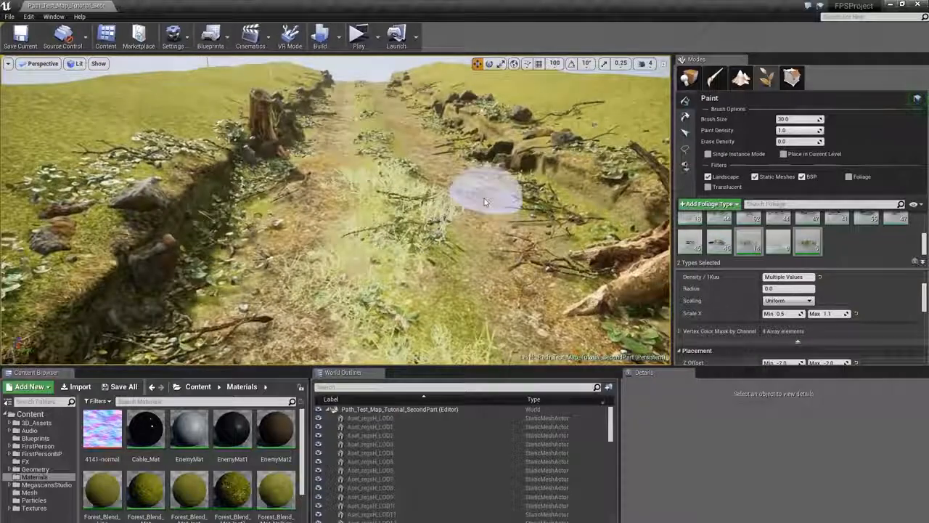
- Set the Scale X maximum to 0.85 and paint debris along the middle of the path
{"action": "left_click", "coordinate": [828, 314]}
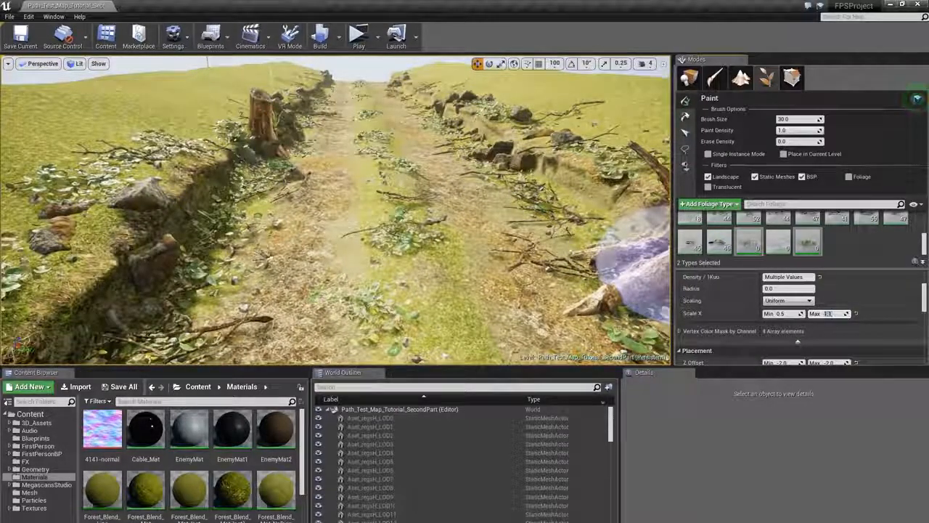
{"action": "type", "text": "1"}
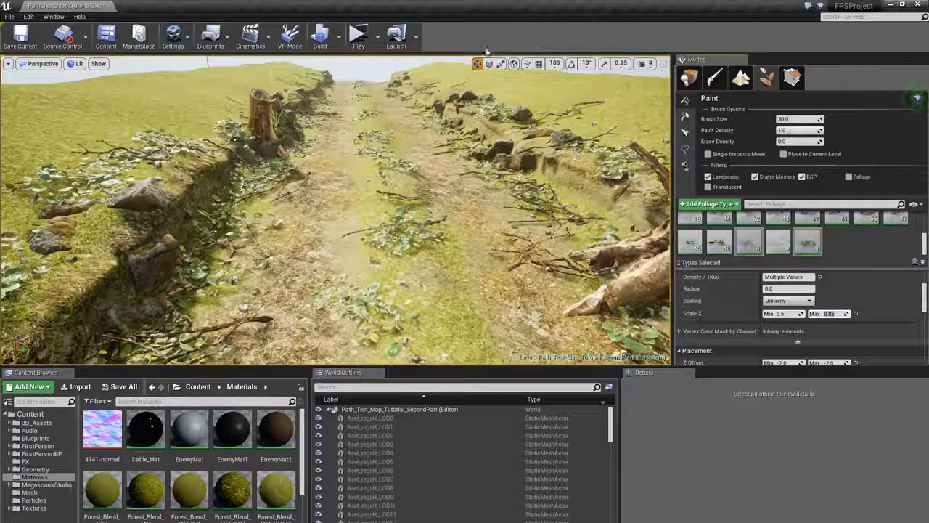
{"action": "left_click", "coordinate": [415, 230]}
{"action": "mouse_move", "coordinate": [390, 141]}
{"action": "right_mouse_down"}
{"action": "mouse_move", "coordinate": [391, 122]}
{"action": "mouse_move", "coordinate": [396, 149]}
{"action": "mouse_move", "coordinate": [401, 129]}
{"action": "right_mouse_up"}
{"action": "key", "text": "w"}
{"action": "key", "text": "s"}
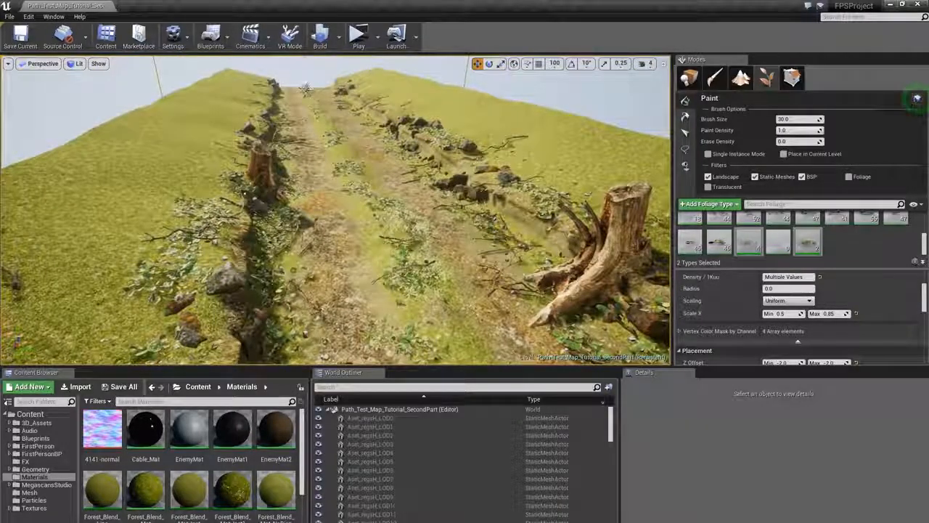
- Paint more debris strokes along the path near the tree stumps and rocks
{"action": "left_click", "coordinate": [421, 252]}
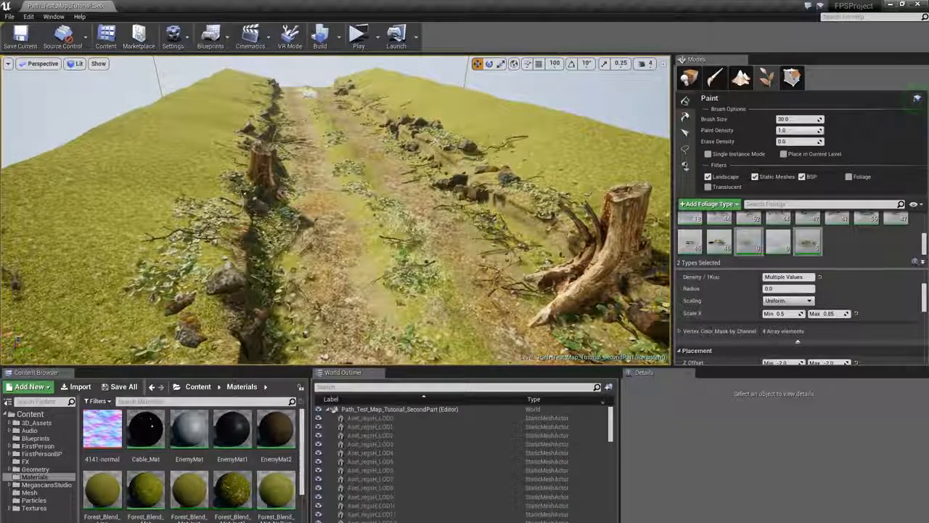
{"action": "key", "text": "w"}
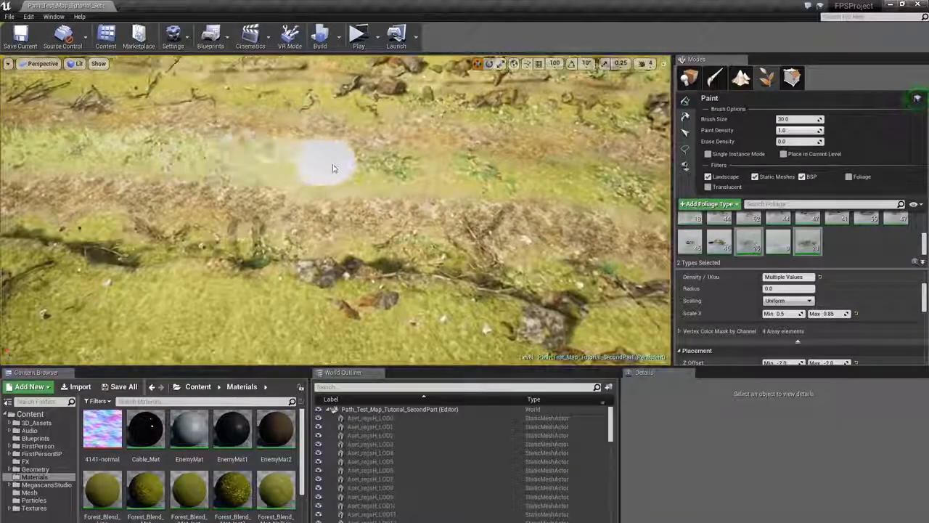
{"action": "left_click_drag", "start_coordinate": [322, 162], "coordinate": [570, 177]}
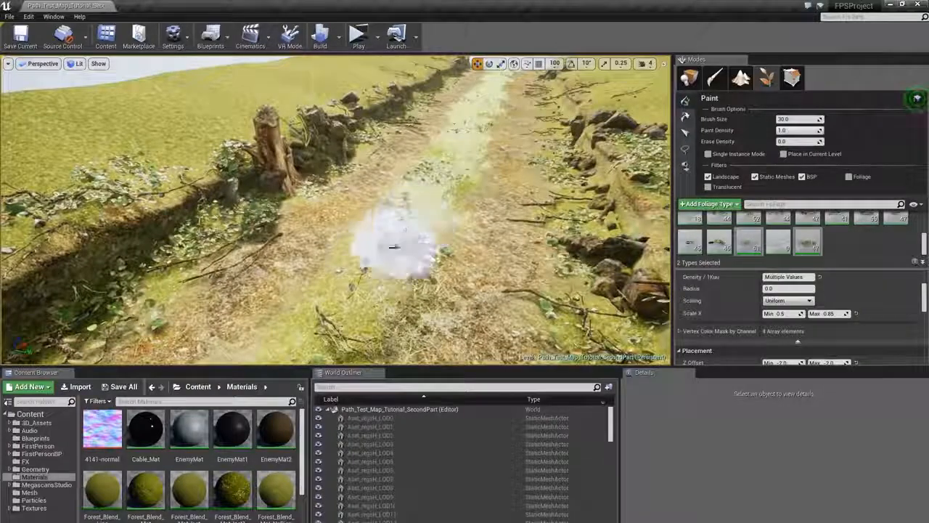
{"action": "key", "text": "s"}
{"action": "mouse_move", "coordinate": [355, 282]}
{"action": "right_mouse_down"}
{"action": "mouse_move", "coordinate": [344, 279]}
{"action": "mouse_move", "coordinate": [385, 274]}
{"action": "mouse_move", "coordinate": [382, 288]}
{"action": "right_mouse_up"}
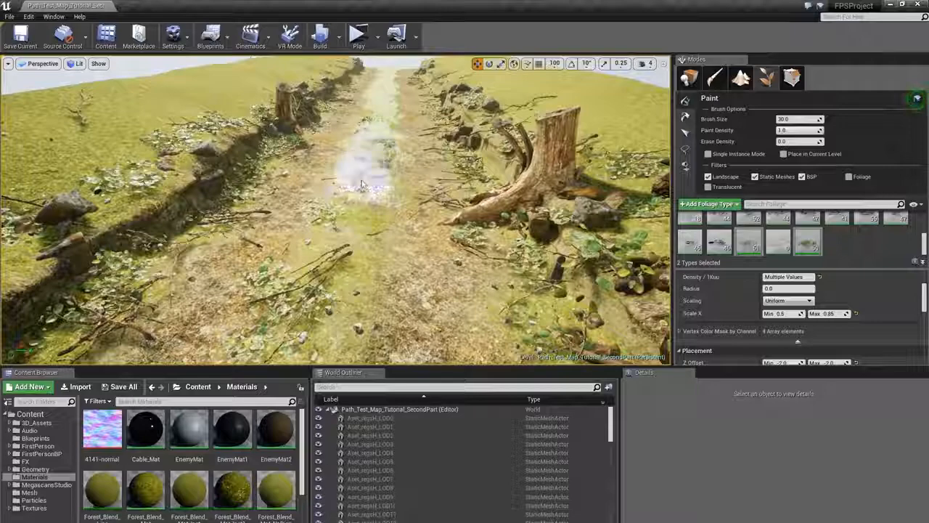
{"action": "left_click_drag", "start_coordinate": [362, 185], "coordinate": [353, 249]}
{"action": "right_click_drag", "start_coordinate": [353, 248], "coordinate": [357, 254]}
{"action": "key", "text": "s"}
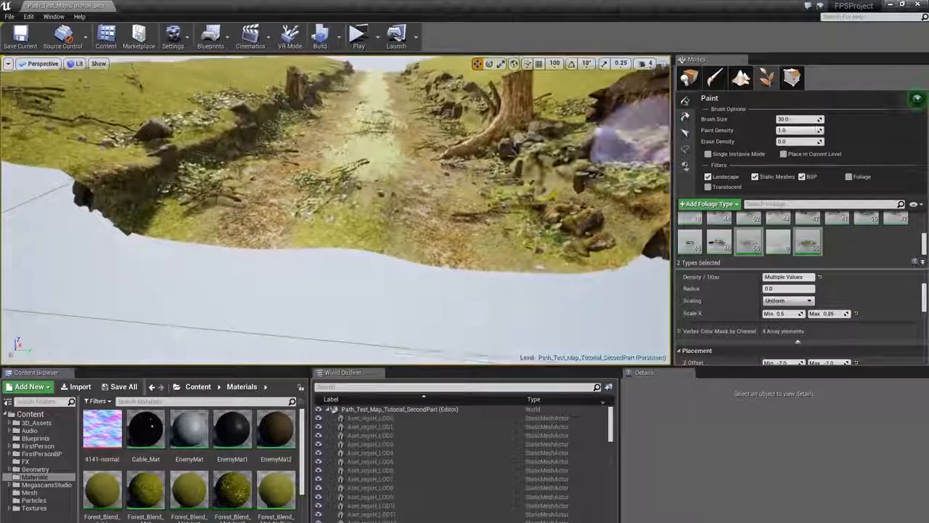
- Set the brush size to 24 and paint debris strokes along the centre of the path
{"action": "left_click", "coordinate": [787, 121]}
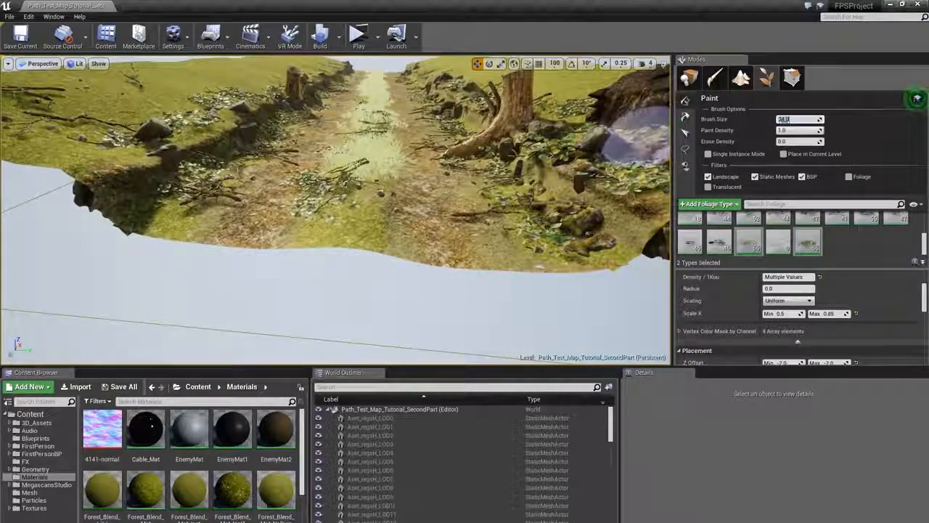
{"action": "left_click_drag", "start_coordinate": [353, 183], "coordinate": [349, 231]}
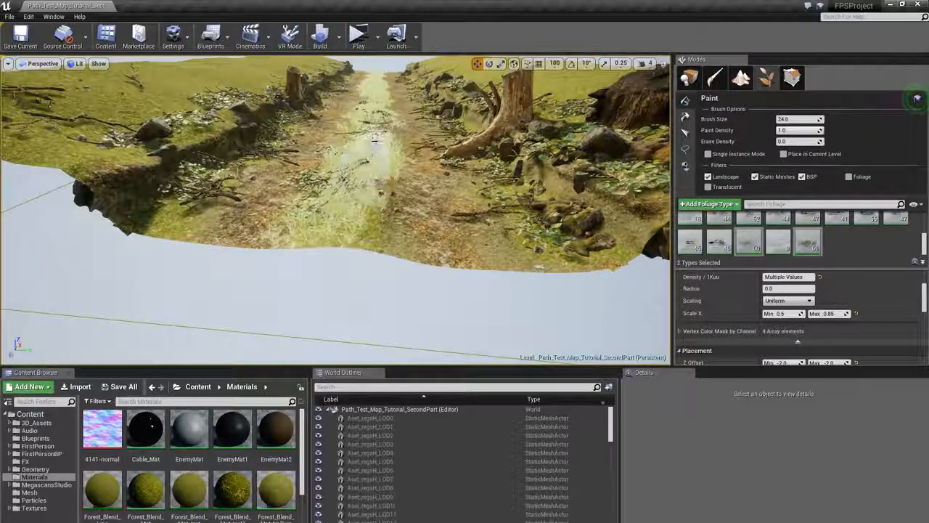
{"action": "key", "text": "w"}
{"action": "right_click_drag", "start_coordinate": [375, 141], "coordinate": [376, 147]}
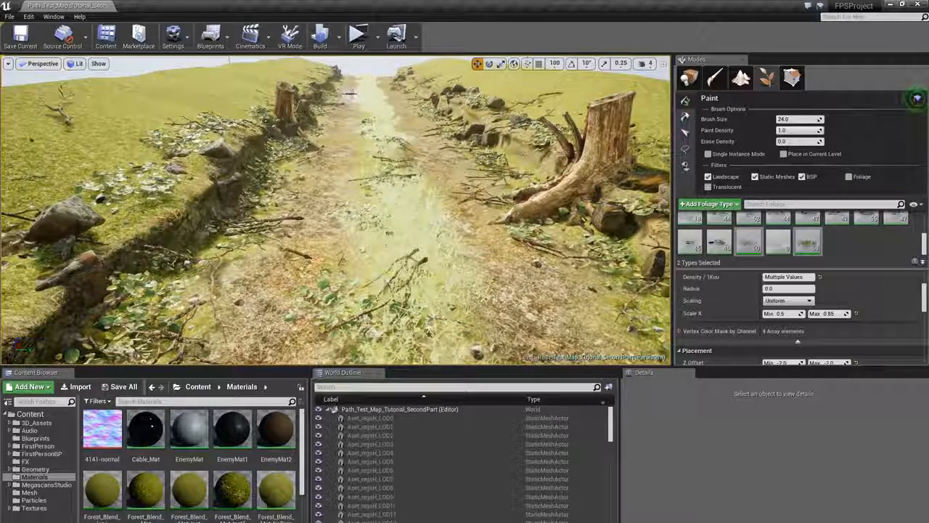
{"action": "right_click_drag", "start_coordinate": [351, 93], "coordinate": [353, 87]}
{"action": "key", "text": "w"}
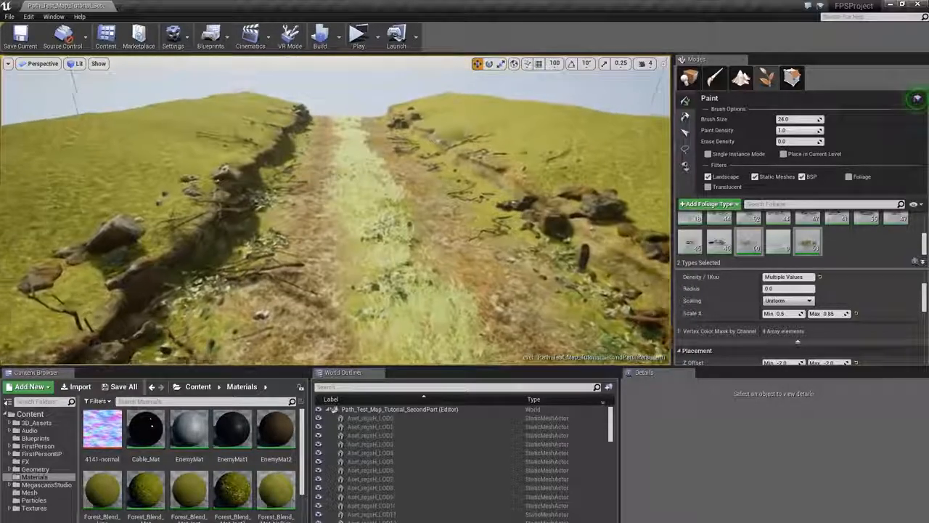
{"action": "key", "text": "w"}
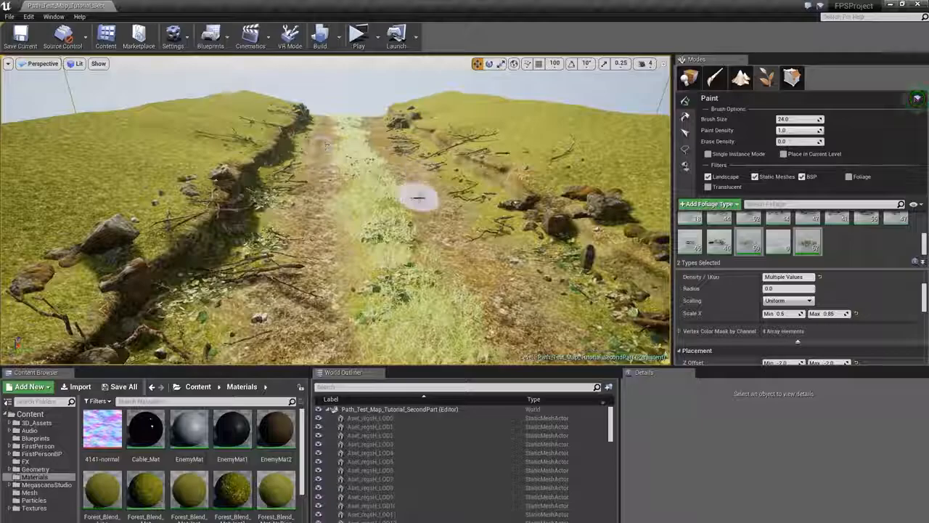
{"action": "key", "text": "s"}
{"action": "mouse_move", "coordinate": [419, 198]}
{"action": "right_mouse_down"}
{"action": "mouse_move", "coordinate": [408, 207]}
{"action": "mouse_move", "coordinate": [443, 190]}
{"action": "mouse_move", "coordinate": [440, 200]}
{"action": "right_mouse_up"}
{"action": "left_click", "coordinate": [357, 276]}
{"action": "mouse_move", "coordinate": [357, 276]}
{"action": "right_mouse_down"}
{"action": "mouse_move", "coordinate": [312, 243]}
{"action": "mouse_move", "coordinate": [316, 261]}
{"action": "mouse_move", "coordinate": [430, 301]}
{"action": "right_mouse_up"}
{"action": "key", "text": "s"}
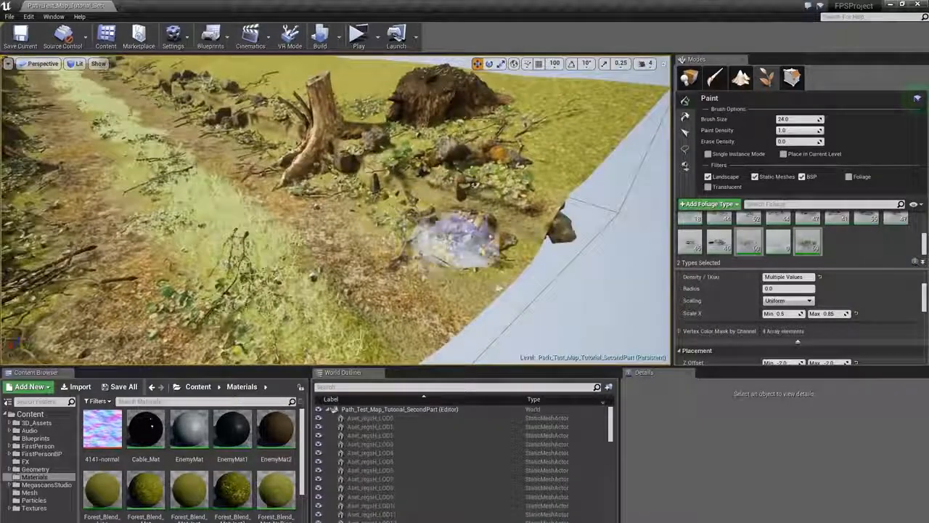
- Set the Scale X range to 0.8 minimum and 1.0 maximum and paint debris beside the stump at the cliff edge
{"action": "left_click_drag", "start_coordinate": [477, 250], "coordinate": [356, 190]}
{"action": "left_click", "coordinate": [404, 208]}
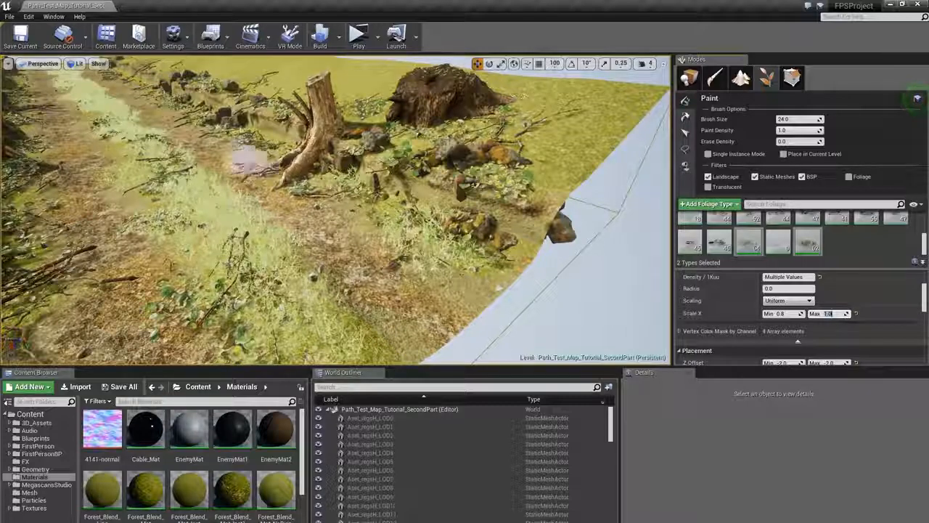
{"action": "left_click", "coordinate": [378, 191]}
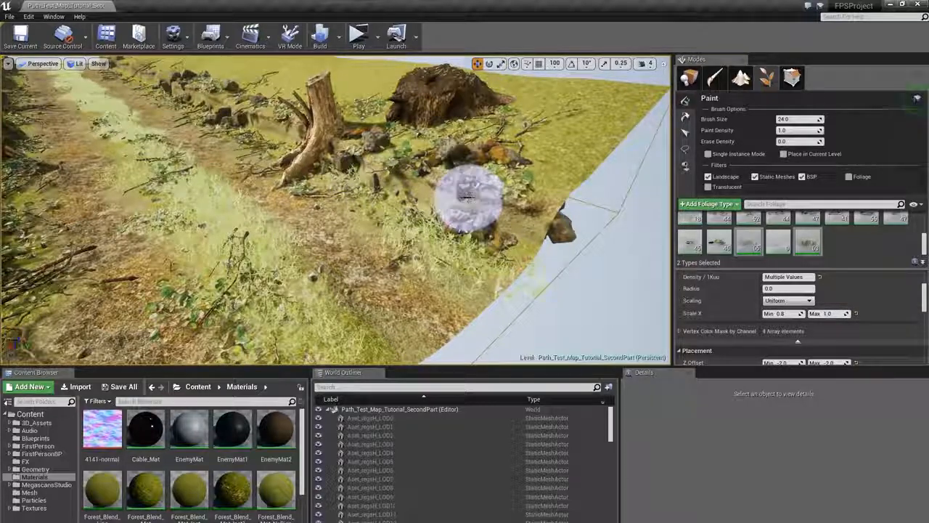
{"action": "mouse_move", "coordinate": [468, 197]}
{"action": "right_mouse_down"}
{"action": "mouse_move", "coordinate": [363, 183]}
{"action": "mouse_move", "coordinate": [305, 200]}
{"action": "right_mouse_up"}
{"action": "left_click_drag", "start_coordinate": [309, 218], "coordinate": [252, 309]}
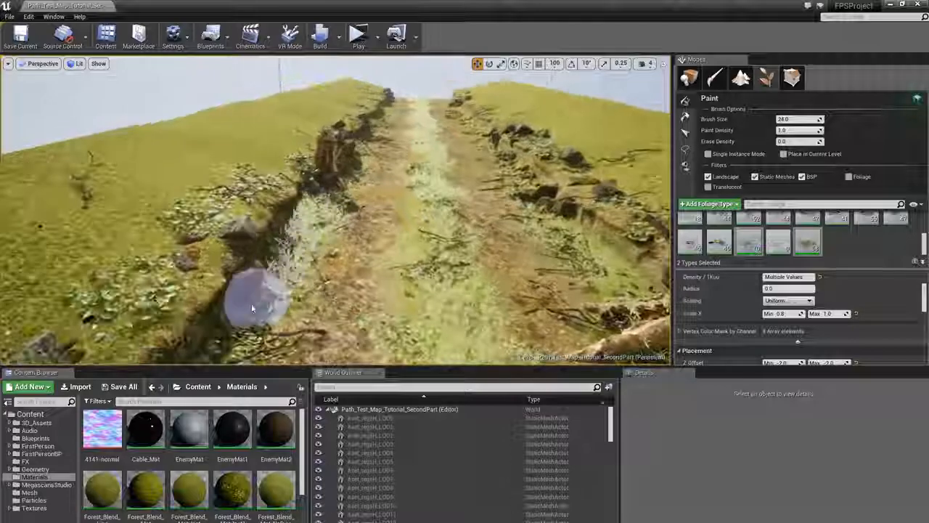
- Paint debris strokes along both sides of the path down the slope
{"action": "right_click_drag", "start_coordinate": [252, 308], "coordinate": [419, 180]}
{"action": "left_click_drag", "start_coordinate": [419, 181], "coordinate": [331, 197]}
{"action": "mouse_move", "coordinate": [332, 197]}
{"action": "right_mouse_down"}
{"action": "mouse_move", "coordinate": [392, 211]}
{"action": "mouse_move", "coordinate": [398, 273]}
{"action": "right_mouse_up"}
{"action": "mouse_move", "coordinate": [398, 273]}
{"action": "left_mouse_down"}
{"action": "mouse_move", "coordinate": [385, 228]}
{"action": "mouse_move", "coordinate": [290, 162]}
{"action": "left_mouse_up"}
{"action": "mouse_move", "coordinate": [290, 162]}
{"action": "right_mouse_down"}
{"action": "mouse_move", "coordinate": [233, 167]}
{"action": "mouse_move", "coordinate": [305, 170]}
{"action": "right_mouse_up"}
{"action": "mouse_move", "coordinate": [305, 171]}
{"action": "left_mouse_down"}
{"action": "mouse_move", "coordinate": [191, 169]}
{"action": "mouse_move", "coordinate": [441, 284]}
{"action": "left_mouse_up"}
{"action": "right_click_drag", "start_coordinate": [441, 284], "coordinate": [312, 268]}
{"action": "mouse_move", "coordinate": [407, 239]}
{"action": "left_mouse_down"}
{"action": "mouse_move", "coordinate": [444, 138]}
{"action": "mouse_move", "coordinate": [315, 167]}
{"action": "mouse_move", "coordinate": [211, 211]}
{"action": "left_mouse_up"}
{"action": "right_click_drag", "start_coordinate": [324, 120], "coordinate": [386, 186]}
{"action": "mouse_move", "coordinate": [313, 159]}
{"action": "left_mouse_down", "text": "shift"}
{"action": "mouse_move", "coordinate": [321, 116]}
{"action": "mouse_move", "coordinate": [299, 241]}
{"action": "left_mouse_up", "text": "shift"}
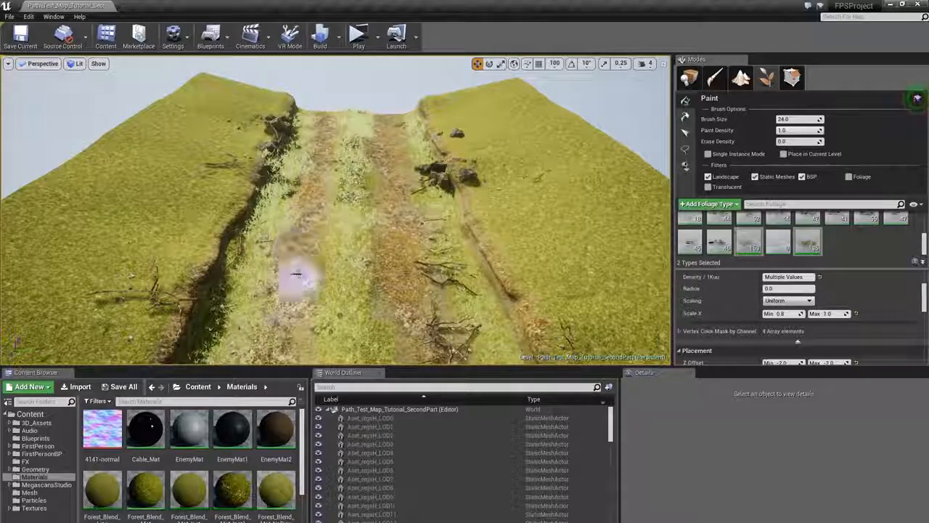
- Paint more debris along the cliff-side edge of the path and around the tree stumps
{"action": "right_click_drag", "start_coordinate": [316, 270], "coordinate": [320, 245]}
{"action": "left_click_drag", "start_coordinate": [319, 245], "coordinate": [303, 216], "text": "shift"}
{"action": "right_click_drag", "start_coordinate": [302, 216], "coordinate": [349, 203]}
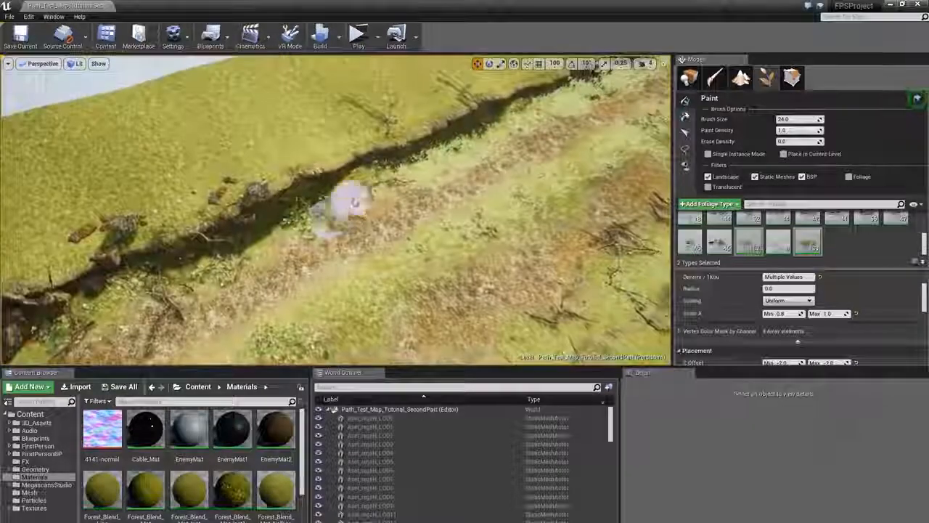
{"action": "right_click_drag", "start_coordinate": [203, 249], "coordinate": [240, 225]}
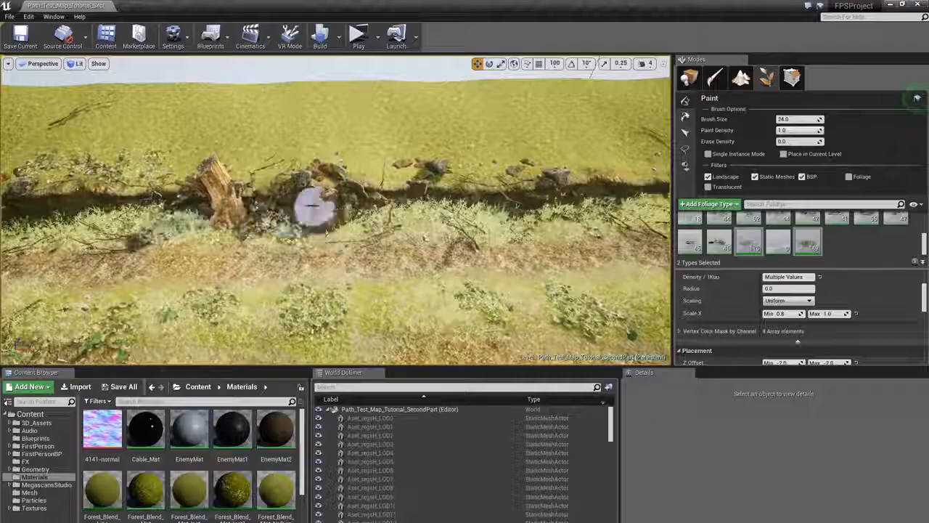
{"action": "left_click", "coordinate": [314, 206]}
{"action": "right_click_drag", "start_coordinate": [314, 206], "coordinate": [421, 255]}
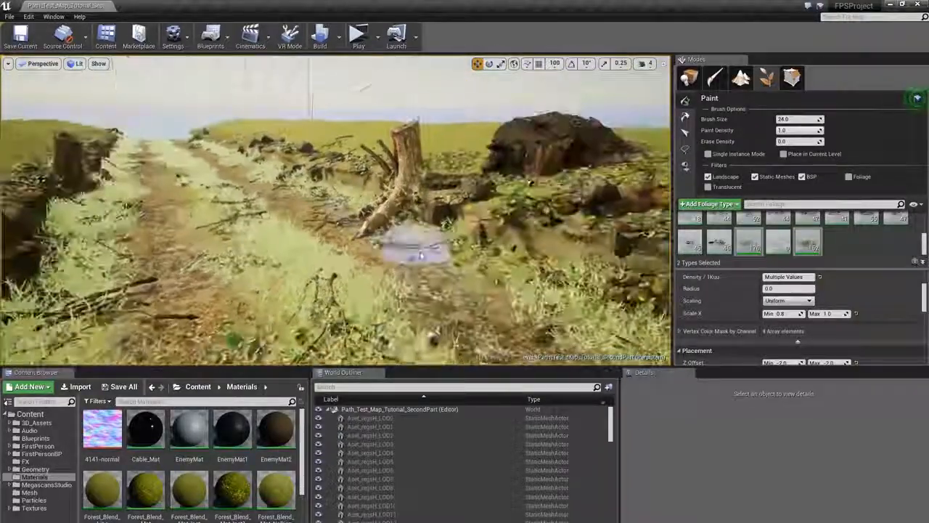
{"action": "left_click", "coordinate": [643, 280]}
{"action": "mouse_move", "coordinate": [644, 280]}
{"action": "right_mouse_down"}
{"action": "mouse_move", "coordinate": [450, 261]}
{"action": "mouse_move", "coordinate": [416, 268]}
{"action": "mouse_move", "coordinate": [326, 244]}
{"action": "mouse_move", "coordinate": [337, 251]}
{"action": "right_mouse_up"}
- Set the Scale X range to 1.1 minimum and 1.35 maximum and paint debris on the grass beside the cliff edge
{"action": "left_click", "coordinate": [416, 268]}
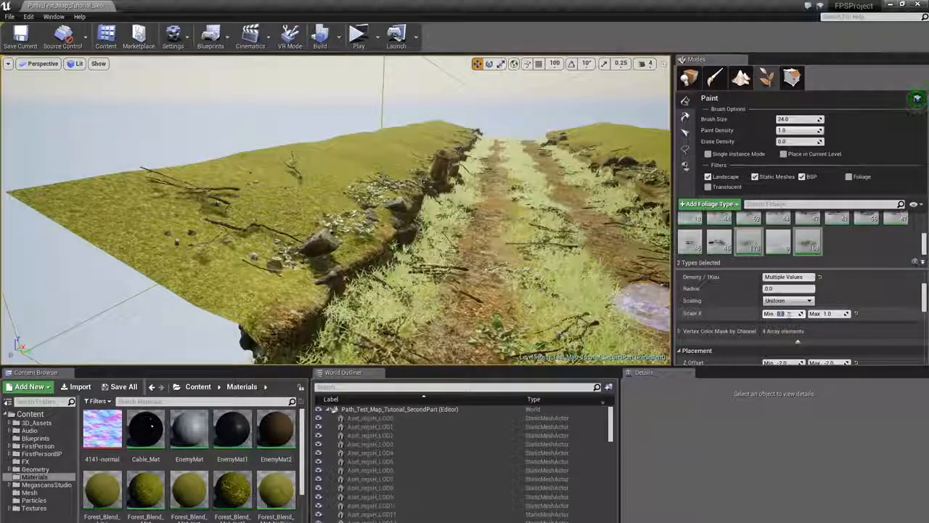
{"action": "type", "text": "3"}
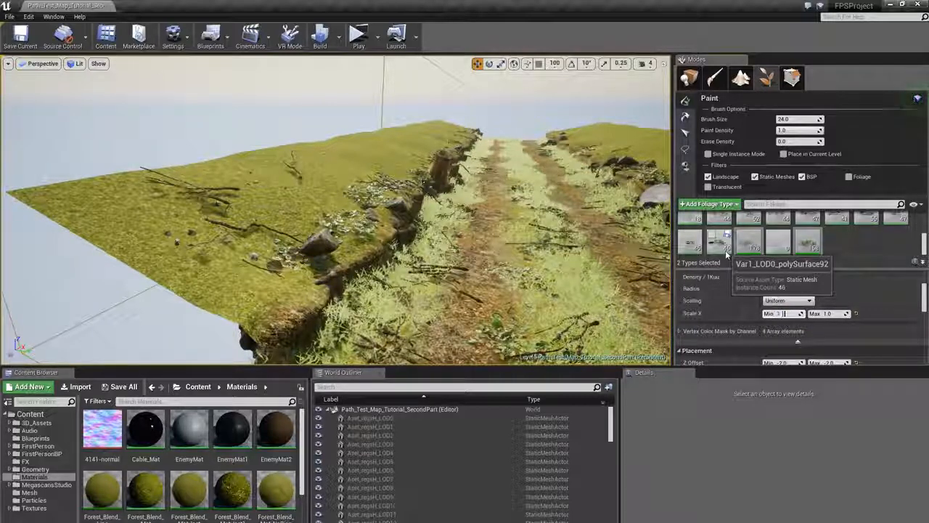
{"action": "key", "text": "Tab"}
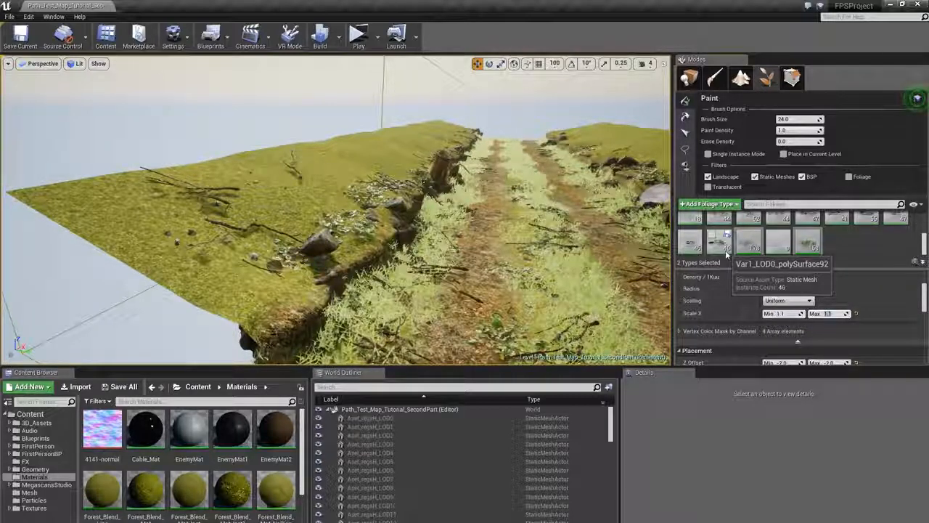
{"action": "type", "text": "1.3"}
{"action": "key", "text": "Return"}
{"action": "type", "text": "5"}
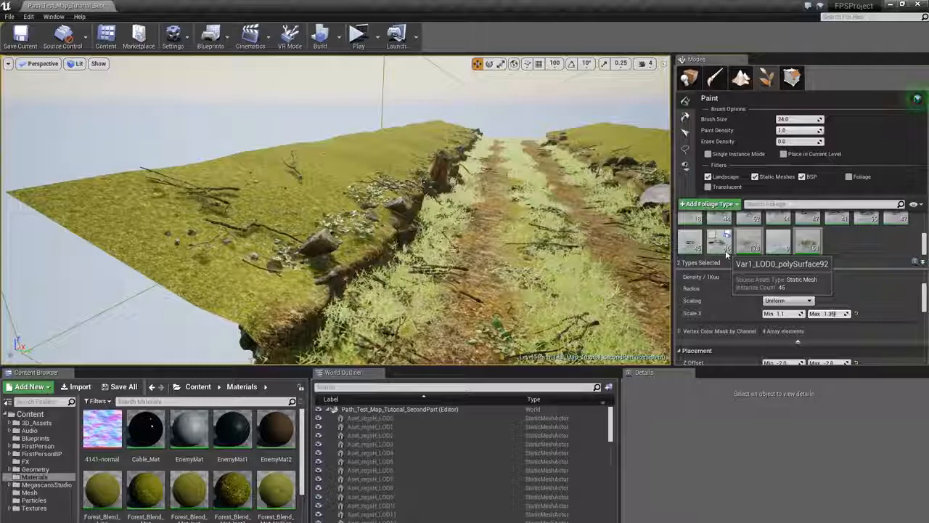
{"action": "key", "text": "Return"}
{"action": "left_click", "coordinate": [246, 297]}
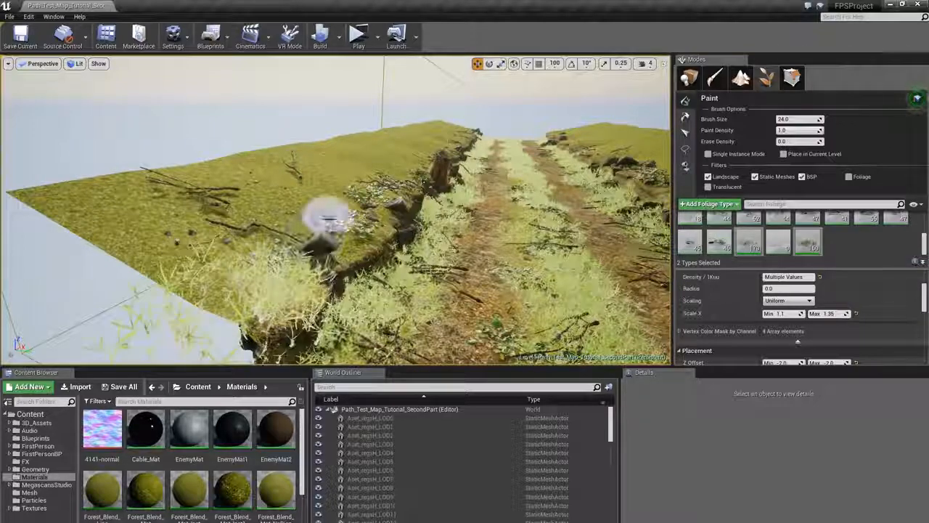
{"action": "right_click_drag", "start_coordinate": [345, 188], "coordinate": [254, 200]}
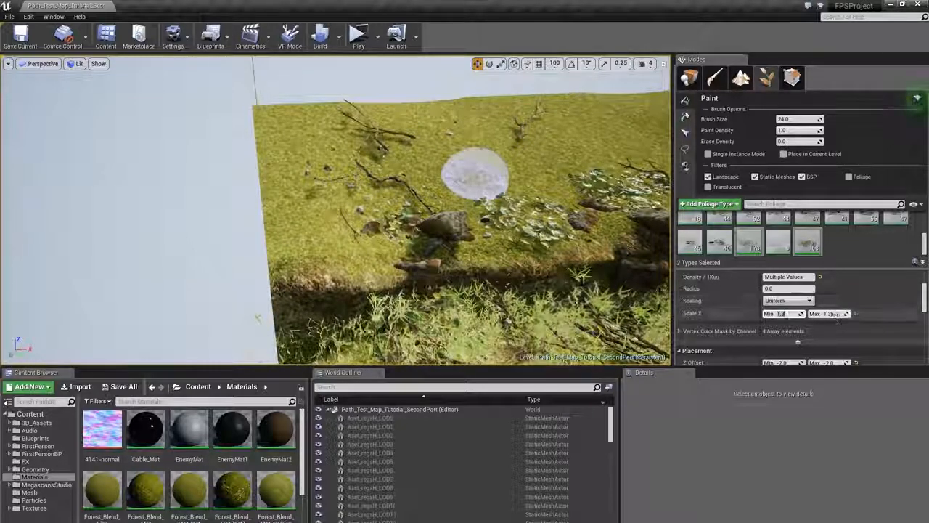
- Set the Scale X range to 1.3 minimum and 1.5 maximum and paint larger debris around the stump and boulder
{"action": "mouse_move", "coordinate": [457, 141]}
{"action": "left_mouse_down"}
{"action": "mouse_move", "coordinate": [287, 116]}
{"action": "mouse_move", "coordinate": [394, 124]}
{"action": "mouse_move", "coordinate": [559, 111]}
{"action": "left_mouse_up"}
{"action": "mouse_move", "coordinate": [411, 124]}
{"action": "left_mouse_down"}
{"action": "mouse_move", "coordinate": [363, 197]}
{"action": "mouse_move", "coordinate": [498, 176]}
{"action": "mouse_move", "coordinate": [504, 156]}
{"action": "left_mouse_up"}
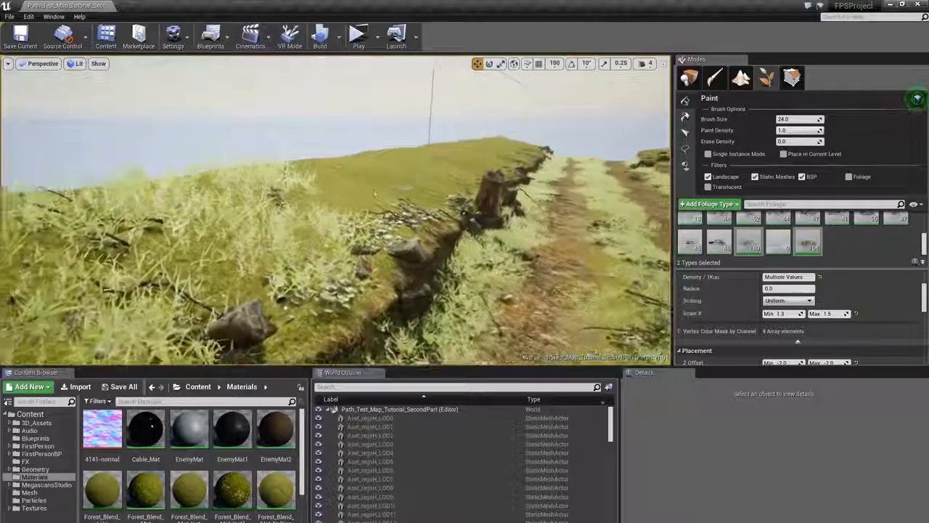
{"action": "mouse_move", "coordinate": [374, 194]}
{"action": "left_mouse_down"}
{"action": "mouse_move", "coordinate": [339, 179]}
{"action": "mouse_move", "coordinate": [404, 191]}
{"action": "mouse_move", "coordinate": [394, 156]}
{"action": "mouse_move", "coordinate": [414, 155]}
{"action": "left_mouse_up"}
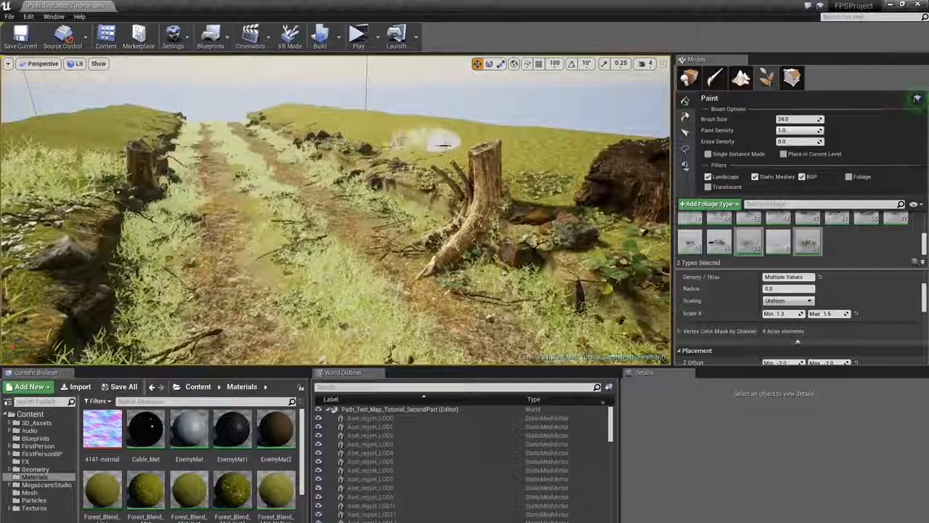
{"action": "left_click_drag", "start_coordinate": [436, 141], "coordinate": [540, 151]}
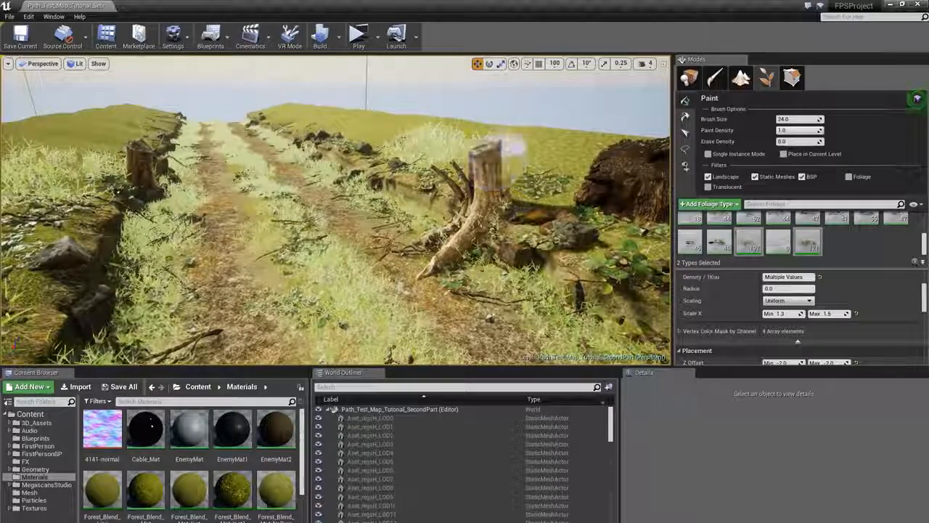
{"action": "mouse_move", "coordinate": [508, 147]}
{"action": "right_mouse_down"}
{"action": "mouse_move", "coordinate": [581, 174]}
{"action": "mouse_move", "coordinate": [603, 161]}
{"action": "right_mouse_up"}
{"action": "right_click_drag", "start_coordinate": [421, 138], "coordinate": [396, 137]}
{"action": "left_click_drag", "start_coordinate": [301, 171], "coordinate": [385, 138]}
{"action": "mouse_move", "coordinate": [424, 143]}
{"action": "right_mouse_down"}
{"action": "mouse_move", "coordinate": [494, 146]}
{"action": "mouse_move", "coordinate": [404, 197]}
{"action": "right_mouse_up"}
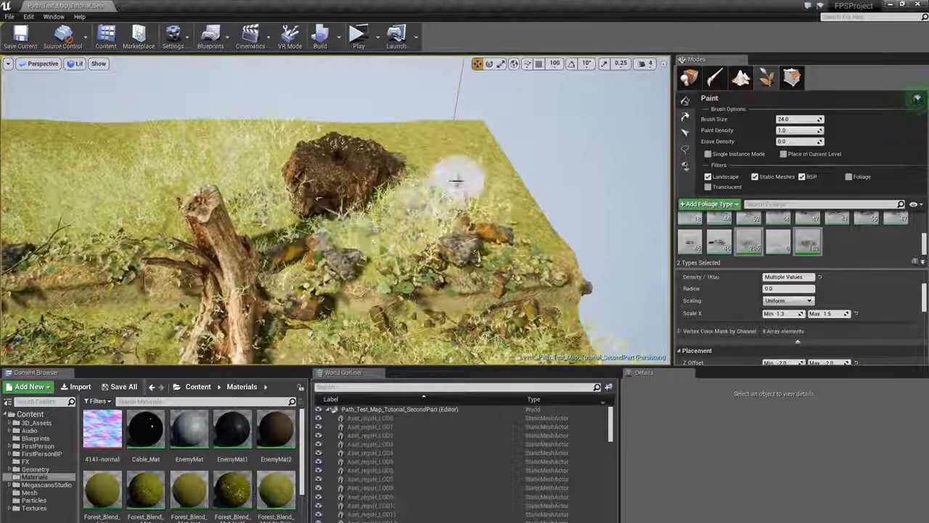
{"action": "mouse_move", "coordinate": [420, 132]}
{"action": "left_mouse_down"}
{"action": "mouse_move", "coordinate": [478, 141]}
{"action": "mouse_move", "coordinate": [498, 208]}
{"action": "left_mouse_up"}
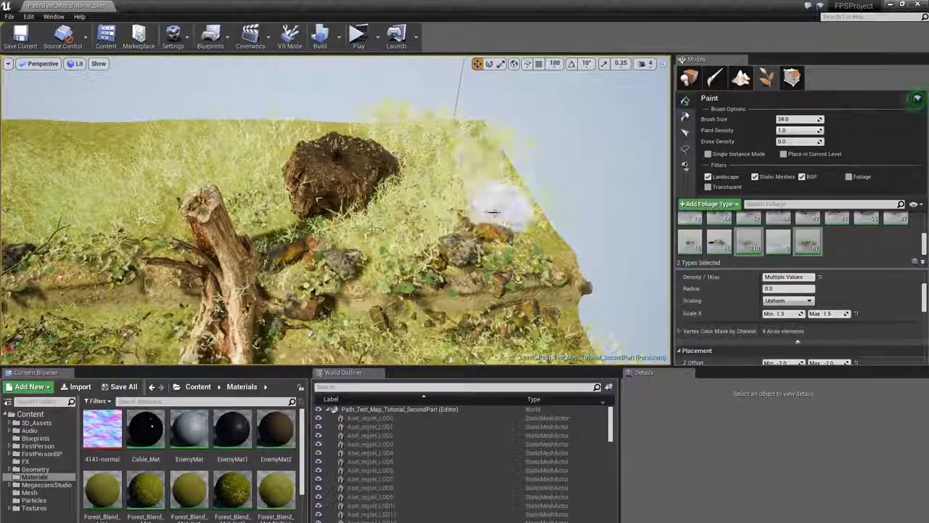
{"action": "mouse_move", "coordinate": [498, 208]}
{"action": "right_mouse_down"}
{"action": "mouse_move", "coordinate": [453, 142]}
{"action": "mouse_move", "coordinate": [358, 186]}
{"action": "mouse_move", "coordinate": [354, 227]}
{"action": "right_mouse_up"}
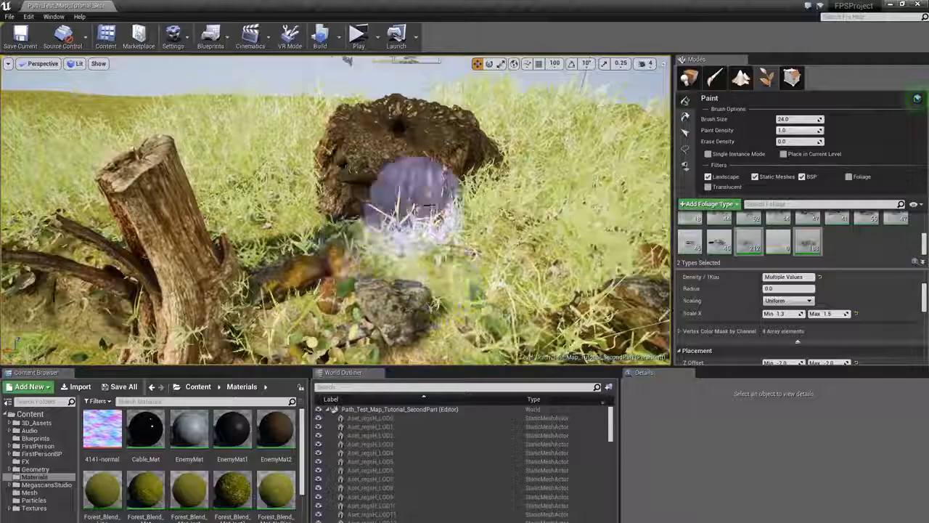
- Paint debris strokes between the tree stump and the boulder near the cliff edge
{"action": "left_click", "coordinate": [415, 200], "text": "shift"}
{"action": "mouse_move", "coordinate": [414, 199]}
{"action": "right_mouse_down"}
{"action": "mouse_move", "coordinate": [408, 167]}
{"action": "mouse_move", "coordinate": [391, 168]}
{"action": "mouse_move", "coordinate": [416, 173]}
{"action": "mouse_move", "coordinate": [374, 246]}
{"action": "right_mouse_up"}
{"action": "key", "text": "s"}
{"action": "key", "text": "w"}
{"action": "key", "text": "d"}
{"action": "key", "text": "s"}
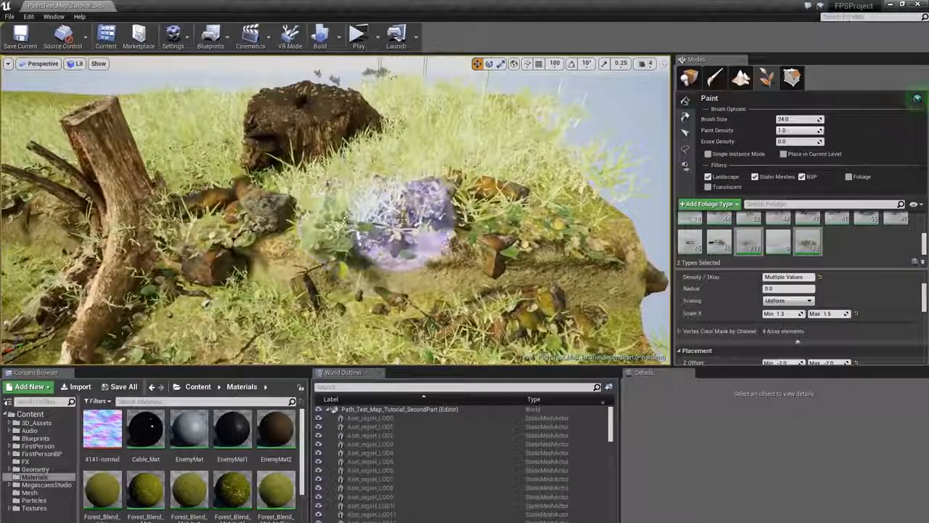
{"action": "mouse_move", "coordinate": [220, 212]}
{"action": "right_mouse_down"}
{"action": "mouse_move", "coordinate": [178, 207]}
{"action": "mouse_move", "coordinate": [207, 212]}
{"action": "mouse_move", "coordinate": [211, 250]}
{"action": "mouse_move", "coordinate": [228, 255]}
{"action": "right_mouse_up"}
{"action": "key", "text": "w"}
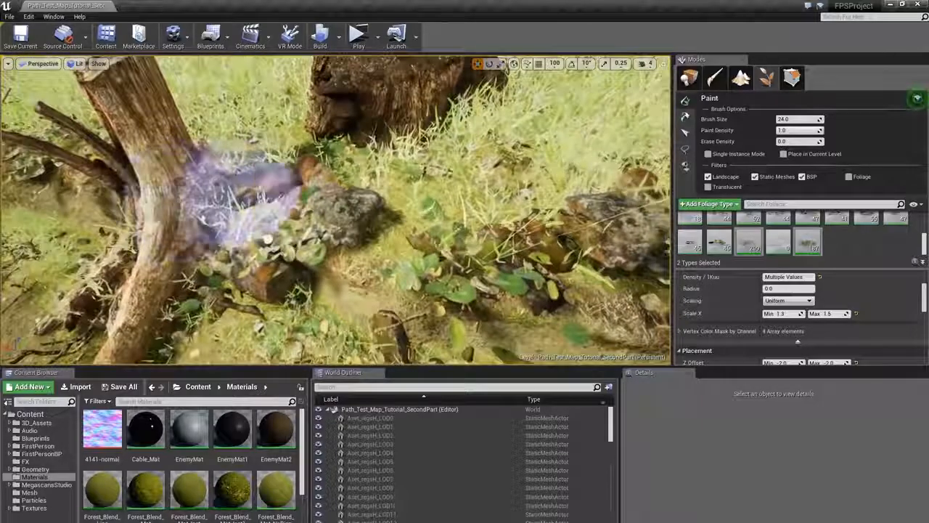
- Paint debris at the base of the tree stump and along the path beside it
{"action": "left_click", "coordinate": [282, 178], "text": "shift"}
{"action": "key", "text": "s"}
{"action": "mouse_move", "coordinate": [282, 176]}
{"action": "right_mouse_down"}
{"action": "mouse_move", "coordinate": [247, 166]}
{"action": "mouse_move", "coordinate": [251, 156]}
{"action": "right_mouse_up"}
{"action": "left_click", "coordinate": [315, 222]}
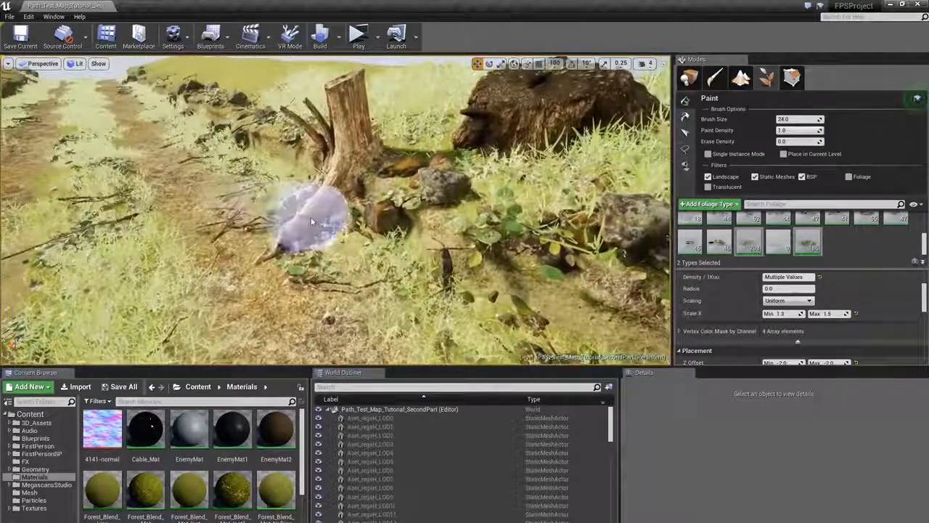
{"action": "key", "text": "s"}
{"action": "mouse_move", "coordinate": [312, 222]}
{"action": "right_mouse_down"}
{"action": "mouse_move", "coordinate": [262, 193]}
{"action": "mouse_move", "coordinate": [218, 196]}
{"action": "right_mouse_up"}
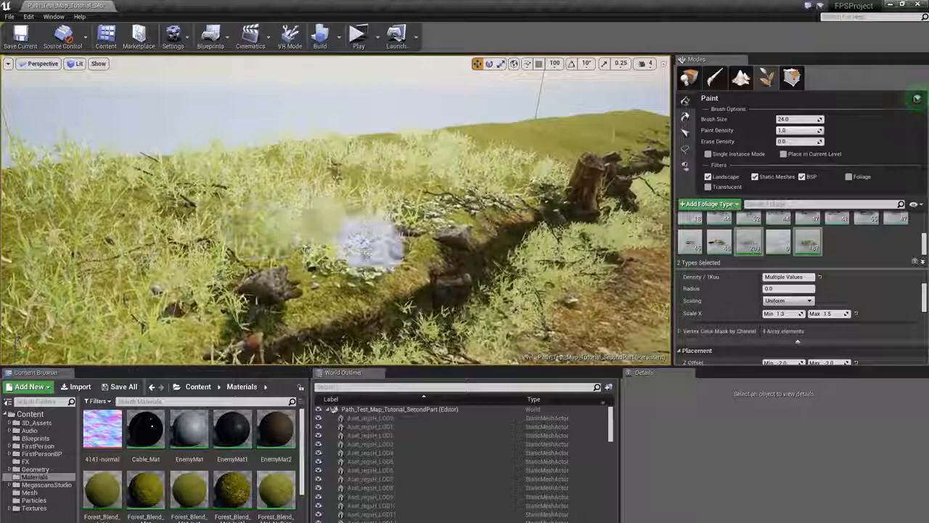
- Paint debris along the grassy cliff edge further down the slope
{"action": "key", "text": "w"}
{"action": "right_click_drag", "start_coordinate": [421, 175], "coordinate": [509, 182]}
{"action": "left_click", "coordinate": [291, 250]}
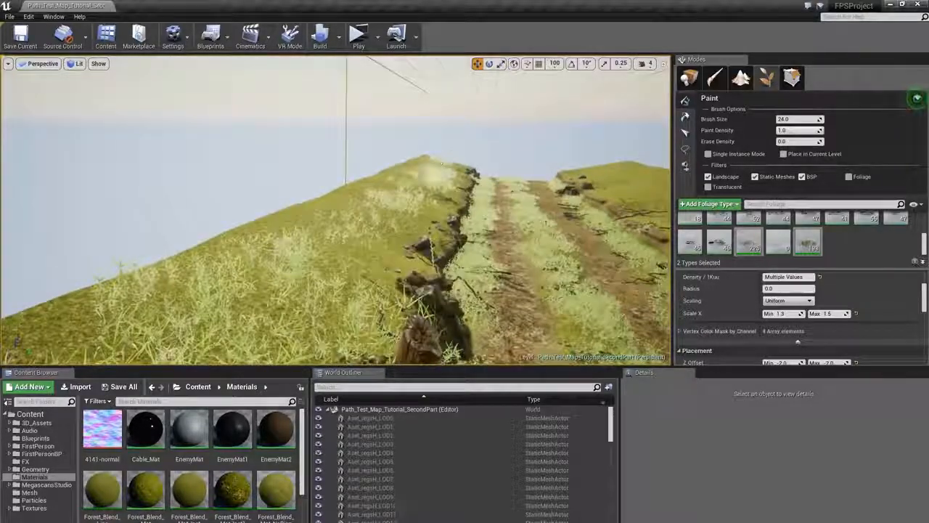
{"action": "mouse_move", "coordinate": [441, 164]}
{"action": "left_mouse_down"}
{"action": "mouse_move", "coordinate": [320, 212]}
{"action": "mouse_move", "coordinate": [438, 148]}
{"action": "left_mouse_up"}
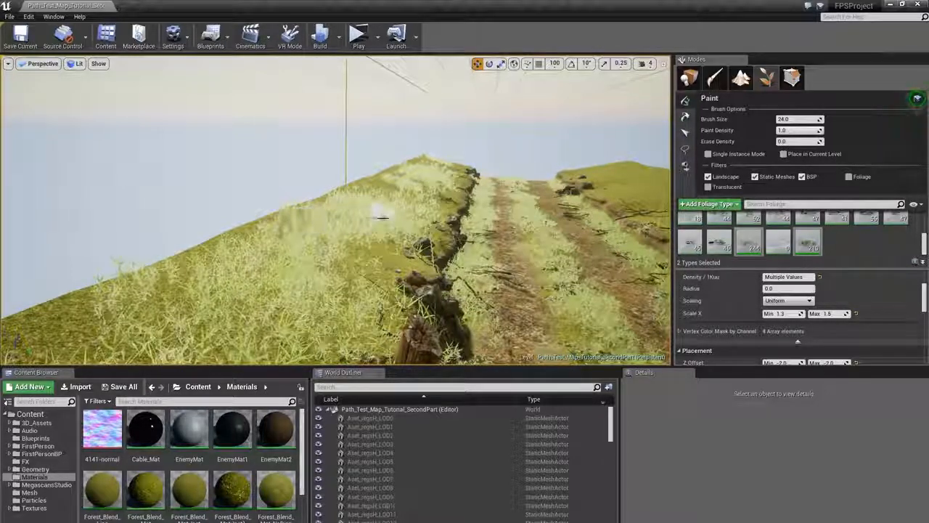
{"action": "mouse_move", "coordinate": [421, 173]}
{"action": "right_mouse_down"}
{"action": "mouse_move", "coordinate": [537, 176]}
{"action": "mouse_move", "coordinate": [464, 183]}
{"action": "right_mouse_up"}
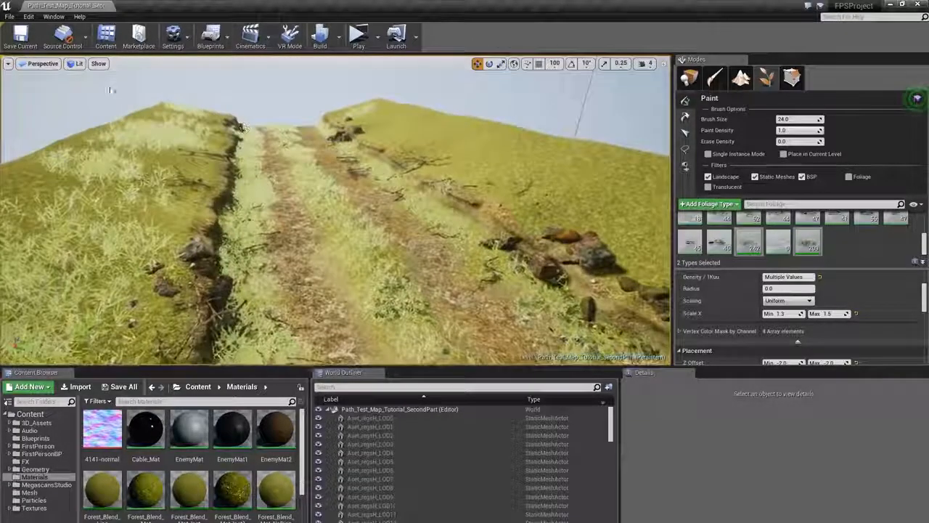
- Switch the viewport to the Quad Overdraw optimization view mode
{"action": "left_click", "coordinate": [78, 64]}
{"action": "mouse_move", "coordinate": [113, 148]}
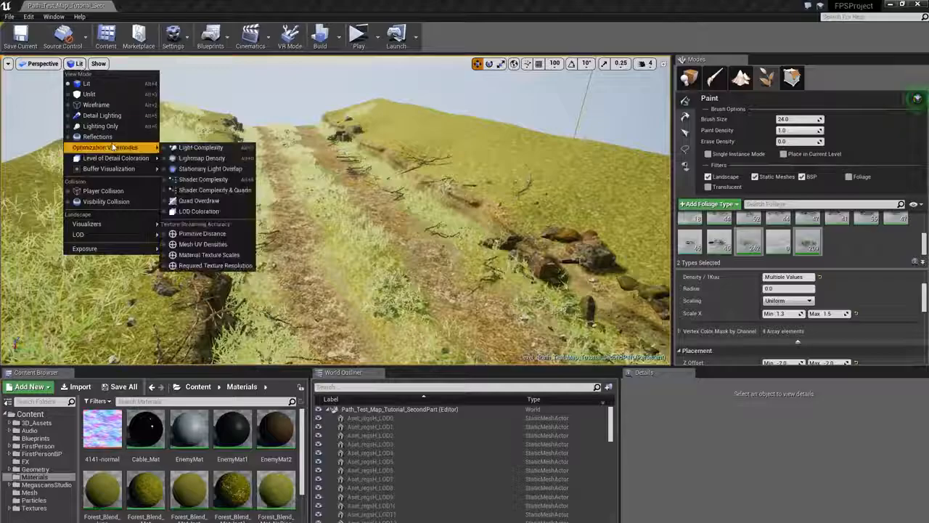
{"action": "left_click", "coordinate": [217, 202]}
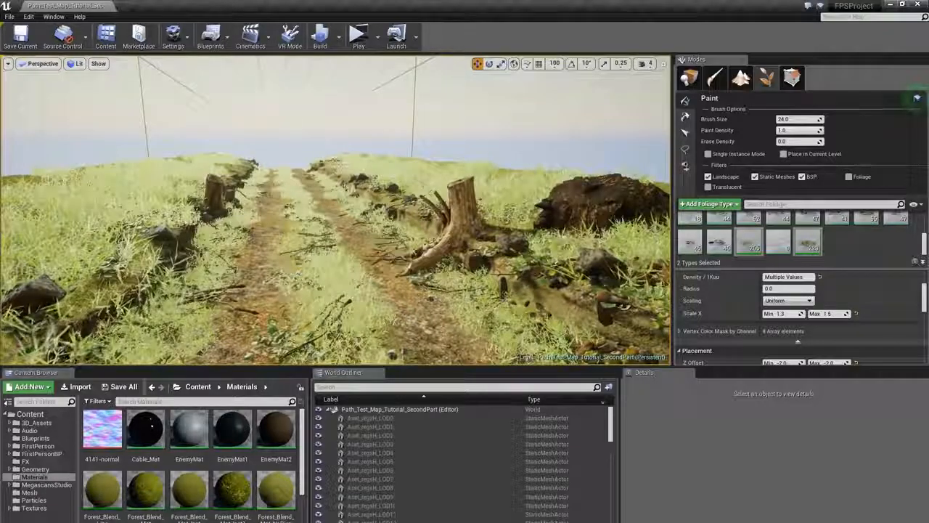
- Build the level's lighting
{"action": "left_click_drag", "start_coordinate": [165, 169], "coordinate": [215, 168], "text": "shift"}
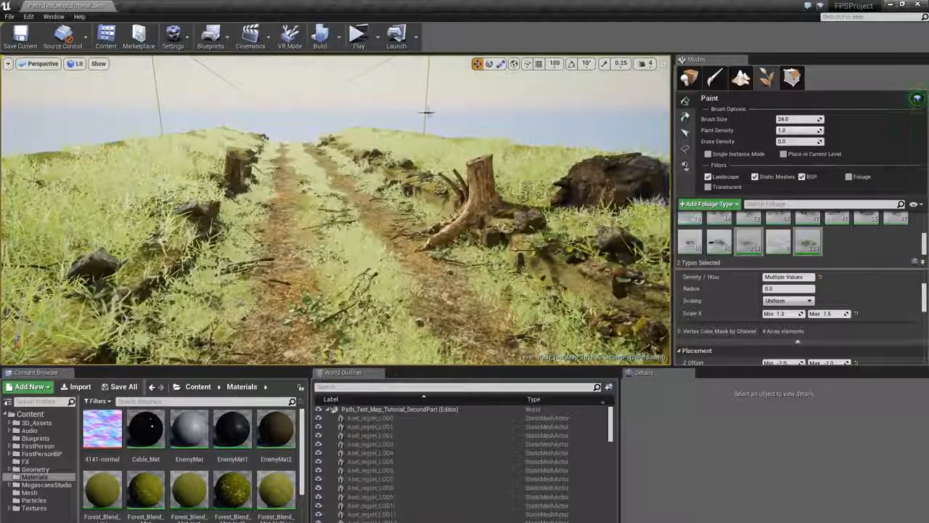
{"action": "left_click", "coordinate": [320, 35]}
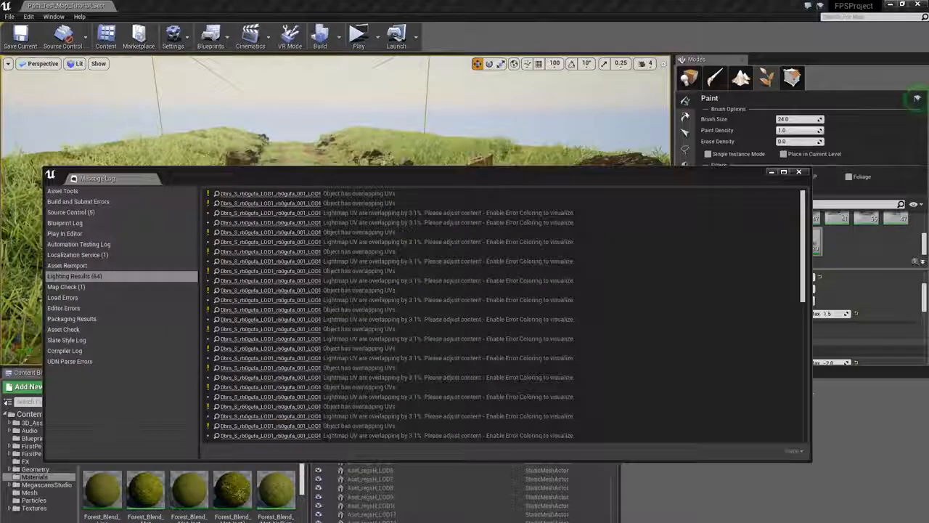
- Close the message log showing the lighting build results
{"action": "left_click", "coordinate": [800, 172]}
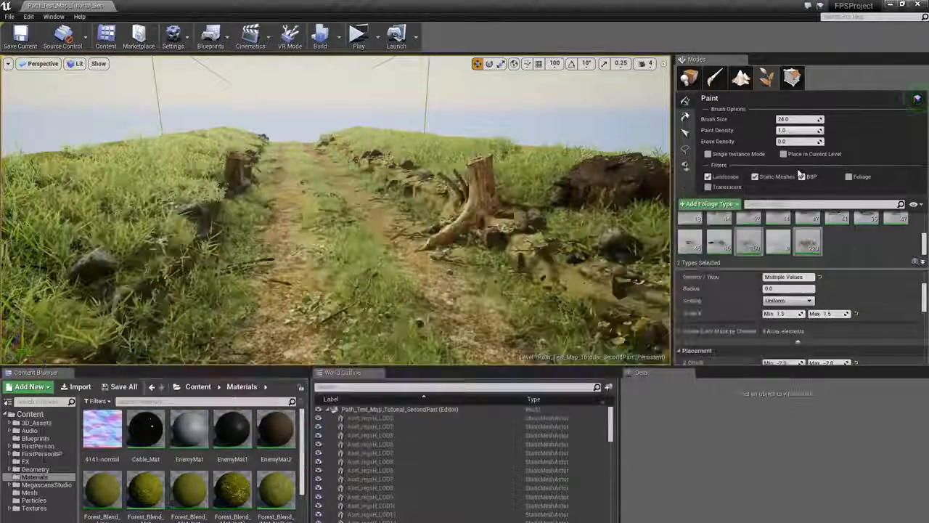
{"action": "right_click_drag", "start_coordinate": [488, 237], "coordinate": [509, 208]}
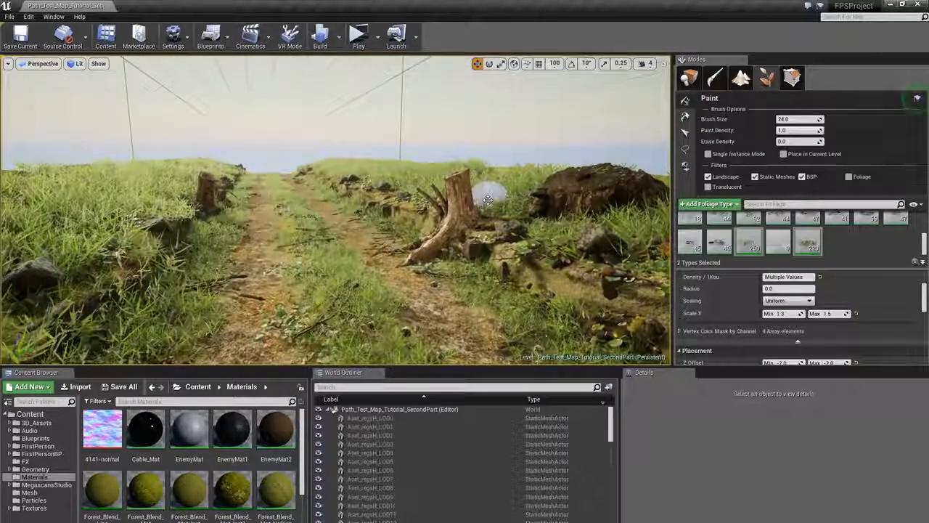
{"action": "mouse_move", "coordinate": [430, 209]}
{"action": "right_mouse_down"}
{"action": "mouse_move", "coordinate": [441, 209]}
{"action": "mouse_move", "coordinate": [331, 207]}
{"action": "mouse_move", "coordinate": [389, 192]}
{"action": "mouse_move", "coordinate": [413, 194]}
{"action": "mouse_move", "coordinate": [413, 214]}
{"action": "mouse_move", "coordinate": [415, 205]}
{"action": "right_mouse_up"}
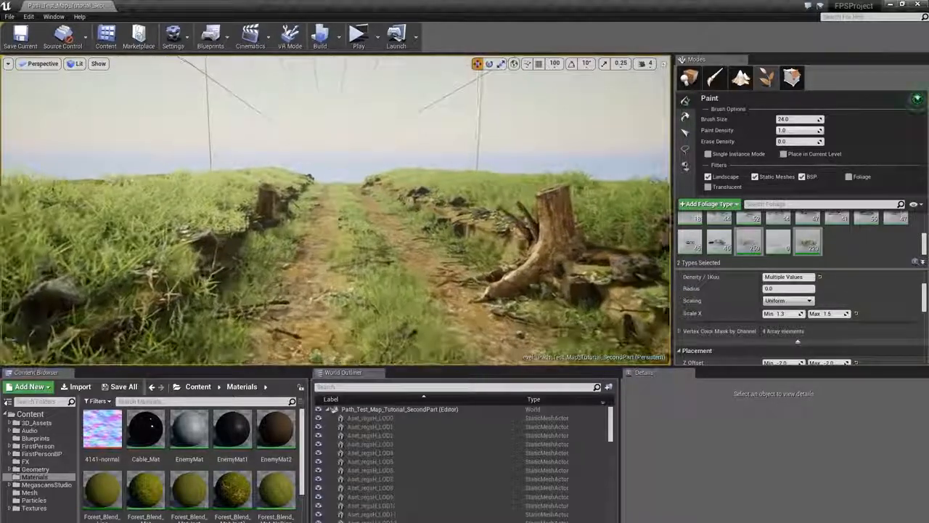
- Pick the wheat foliage type from the foliage palette and inspect its mesh in the Static Mesh Editor
{"action": "key", "text": "ctrl+a"}
{"action": "left_click", "coordinate": [742, 239]}
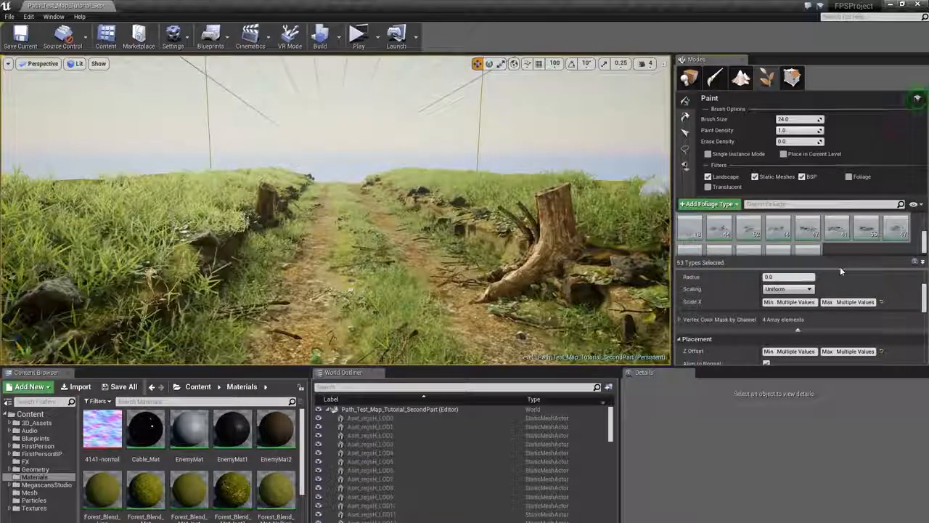
{"action": "left_click_drag", "start_coordinate": [840, 270], "coordinate": [844, 295]}
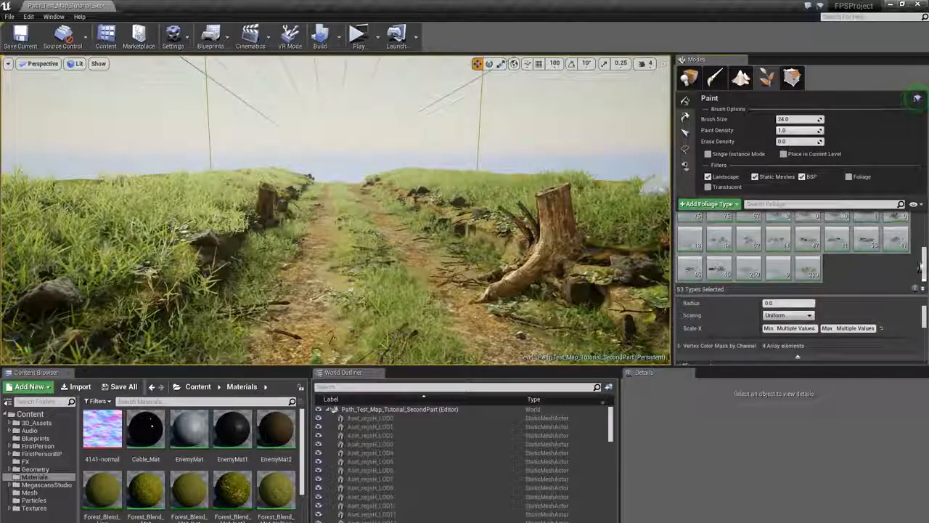
{"action": "left_click_drag", "start_coordinate": [923, 267], "coordinate": [923, 247]}
{"action": "left_click", "coordinate": [913, 260]}
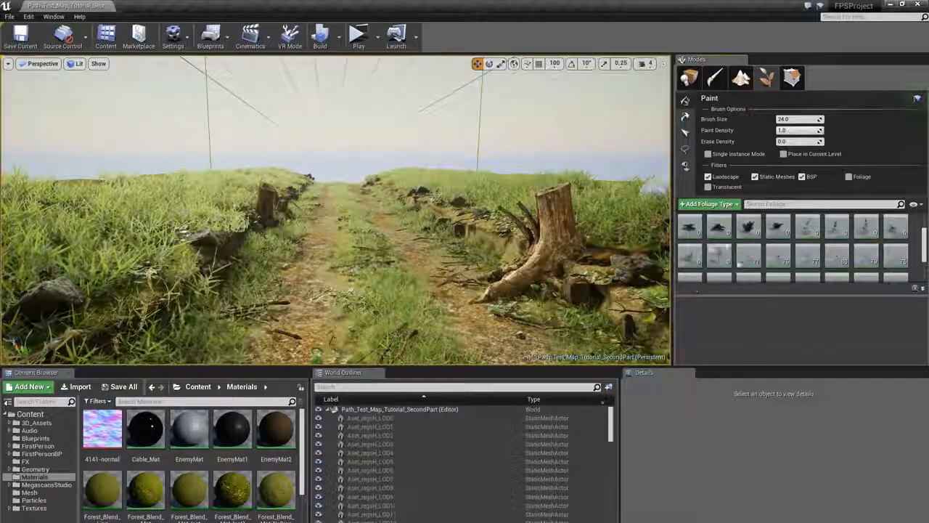
{"action": "scroll", "coordinate": [700, 284], "scroll_direction": "down", "scroll_amount": 1}
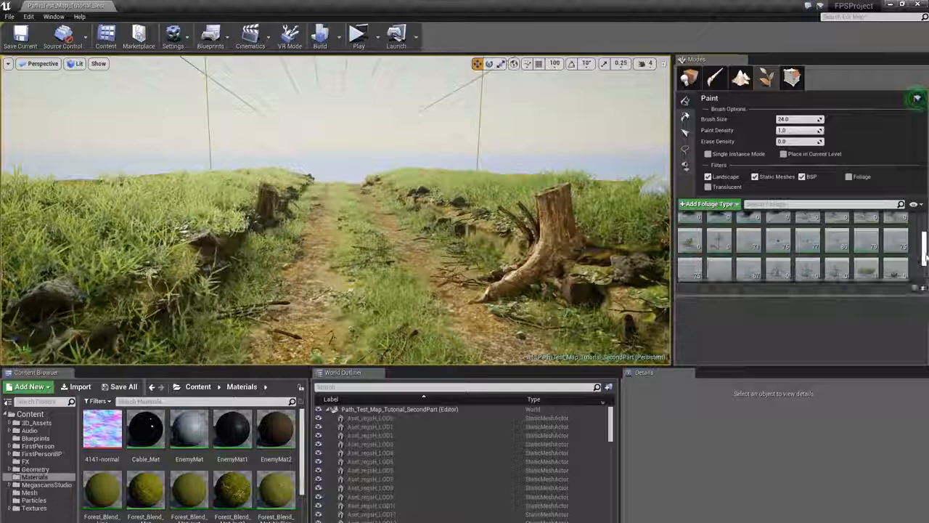
{"action": "left_click_drag", "start_coordinate": [925, 256], "coordinate": [925, 263]}
{"action": "left_click", "coordinate": [898, 252]}
{"action": "right_click", "coordinate": [687, 279]}
{"action": "left_click", "coordinate": [718, 347]}
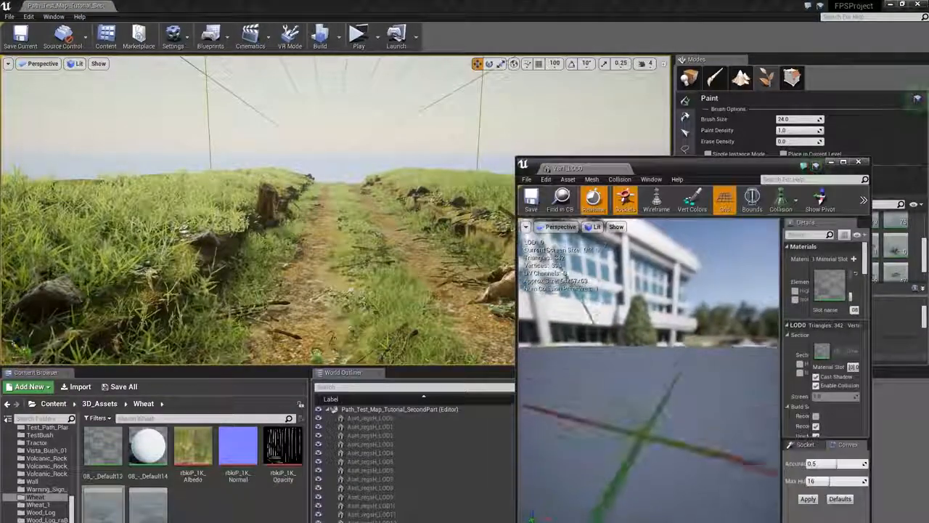
{"action": "left_click", "coordinate": [858, 161]}
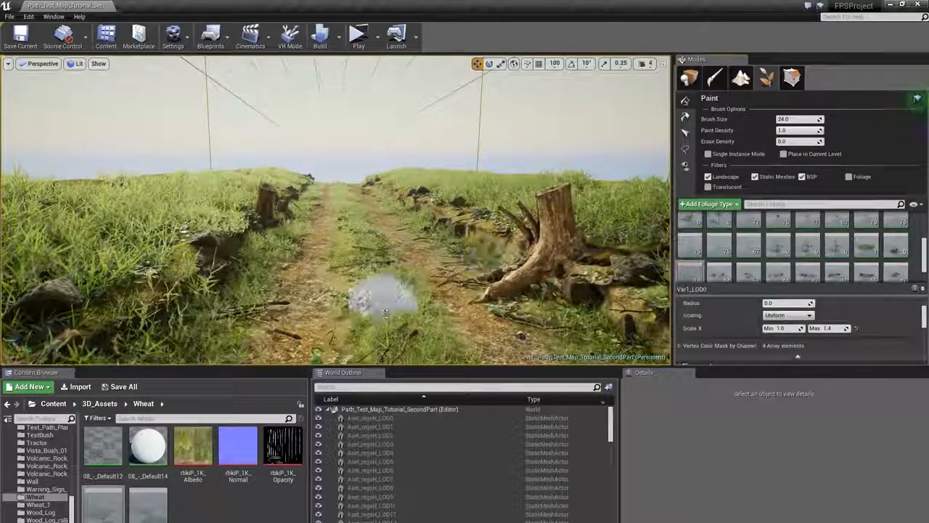
- Foliage-paint the wheat type in patches along the path and beside the tree stump
{"action": "key", "text": "w"}
{"action": "mouse_move", "coordinate": [456, 203]}
{"action": "right_mouse_down"}
{"action": "mouse_move", "coordinate": [428, 203]}
{"action": "mouse_move", "coordinate": [444, 218]}
{"action": "mouse_move", "coordinate": [432, 293]}
{"action": "right_mouse_up"}
{"action": "key", "text": "s"}
{"action": "key", "text": "w"}
{"action": "left_click", "coordinate": [431, 293]}
{"action": "left_click", "coordinate": [385, 211]}
{"action": "key", "text": "w"}
{"action": "mouse_move", "coordinate": [384, 211]}
{"action": "right_mouse_down"}
{"action": "mouse_move", "coordinate": [383, 174]}
{"action": "mouse_move", "coordinate": [382, 199]}
{"action": "right_mouse_up"}
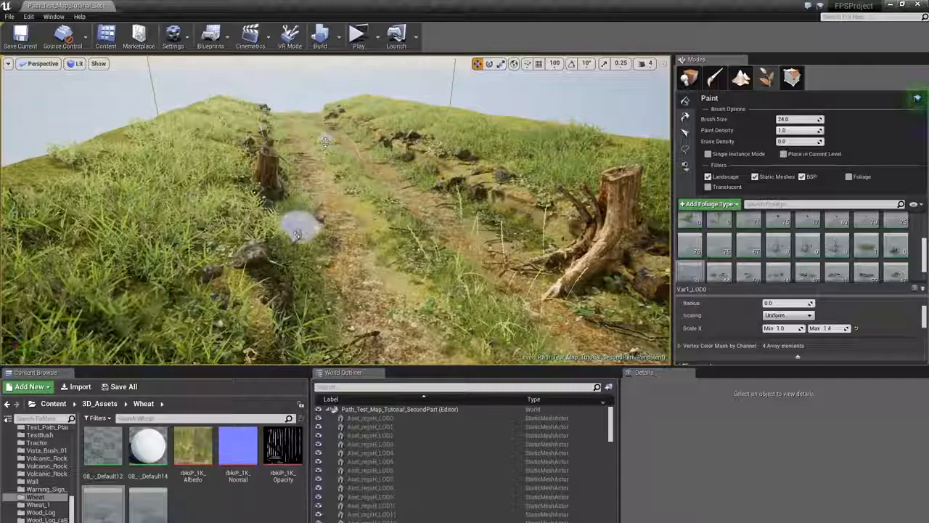
{"action": "left_click", "coordinate": [509, 227]}
{"action": "key", "text": "s"}
{"action": "mouse_move", "coordinate": [463, 191]}
{"action": "right_mouse_down"}
{"action": "mouse_move", "coordinate": [460, 160]}
{"action": "mouse_move", "coordinate": [473, 200]}
{"action": "right_mouse_up"}
{"action": "key", "text": "w"}
{"action": "left_click", "coordinate": [456, 297]}
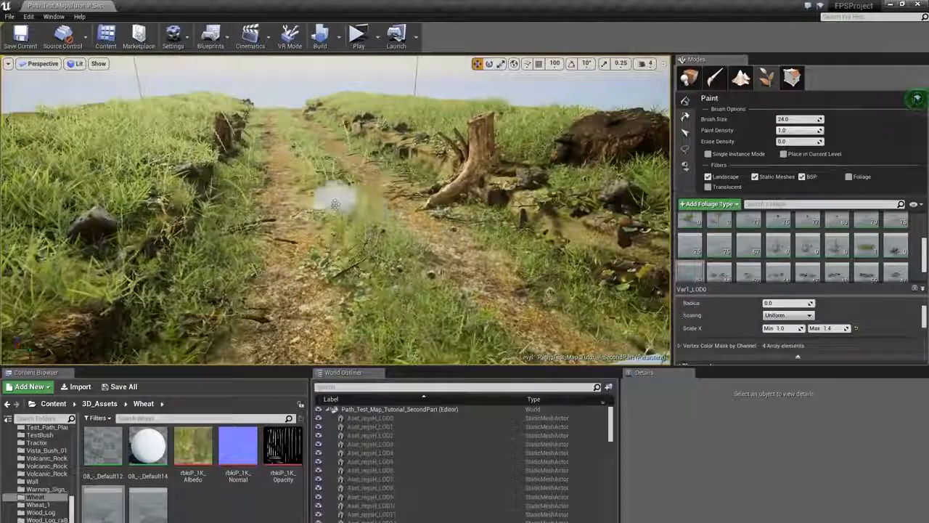
{"action": "right_click_drag", "start_coordinate": [442, 151], "coordinate": [423, 118]}
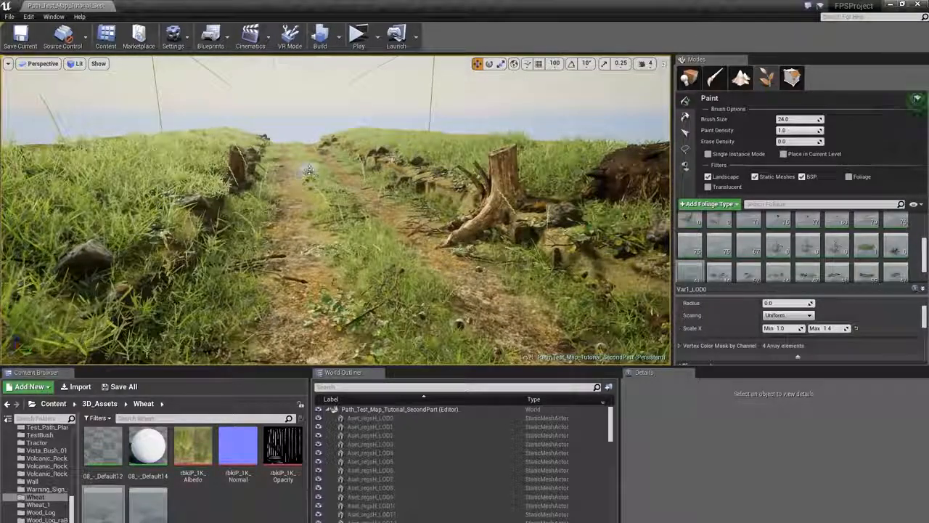
{"action": "right_click_drag", "start_coordinate": [589, 276], "coordinate": [617, 262]}
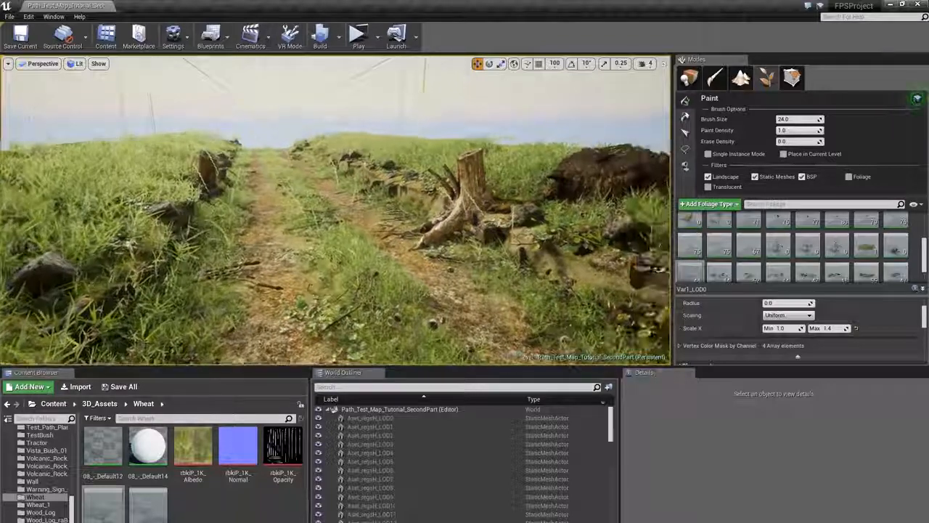
{"action": "mouse_move", "coordinate": [608, 211]}
{"action": "right_mouse_down"}
{"action": "mouse_move", "coordinate": [664, 207]}
{"action": "mouse_move", "coordinate": [668, 193]}
{"action": "right_mouse_up"}
{"action": "key", "text": "w"}
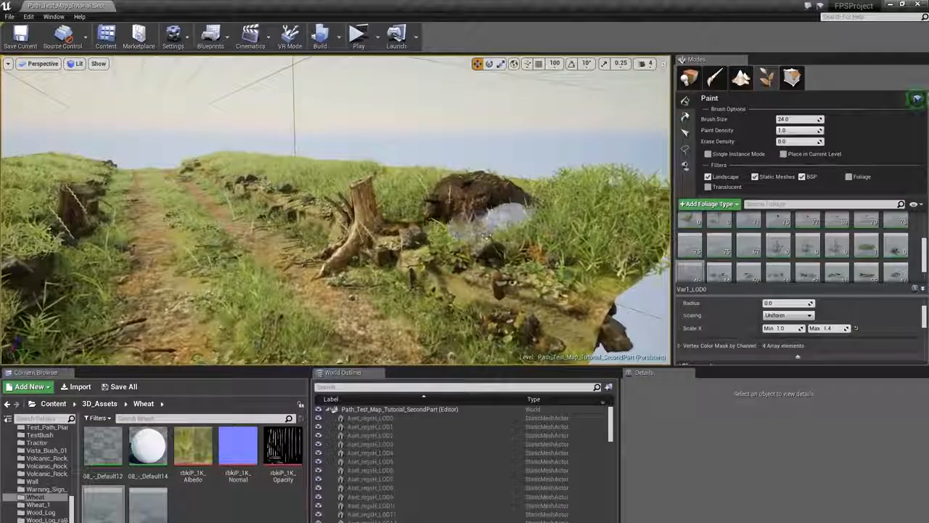
{"action": "left_click", "coordinate": [494, 218]}
{"action": "right_click_drag", "start_coordinate": [403, 190], "coordinate": [313, 184]}
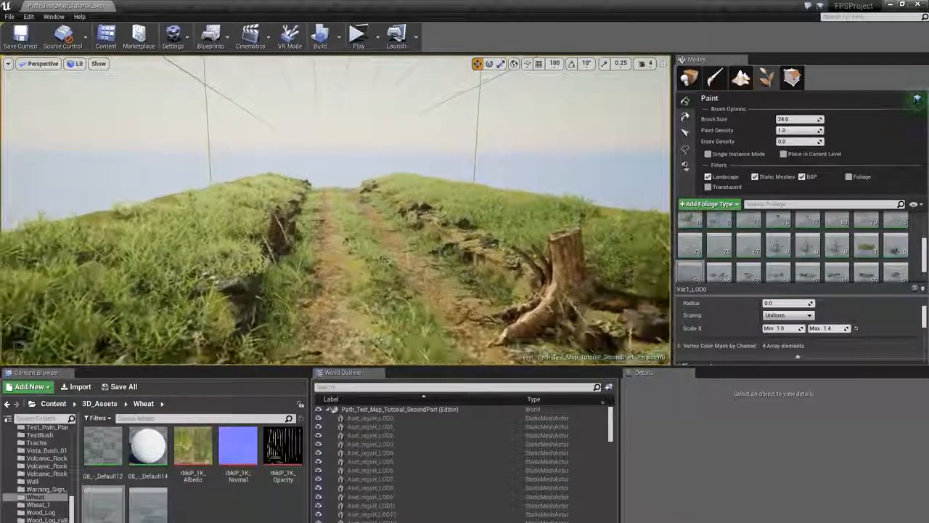
{"action": "left_click", "coordinate": [501, 232]}
{"action": "mouse_move", "coordinate": [591, 213]}
{"action": "right_mouse_down"}
{"action": "mouse_move", "coordinate": [501, 210]}
{"action": "mouse_move", "coordinate": [517, 211]}
{"action": "right_mouse_up"}
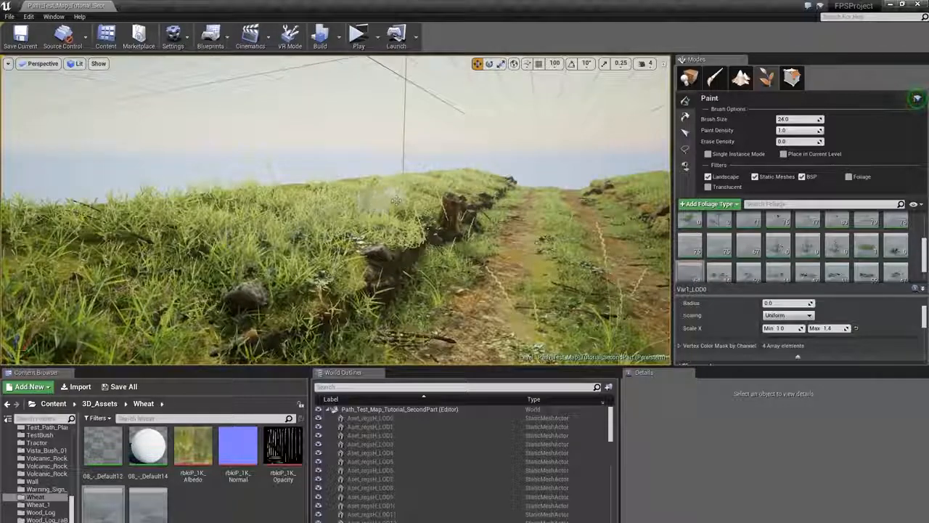
- Paint more wheat along the path and the grassy edges further down the slope
{"action": "left_click", "coordinate": [370, 212]}
{"action": "mouse_move", "coordinate": [370, 211]}
{"action": "right_mouse_down"}
{"action": "mouse_move", "coordinate": [442, 210]}
{"action": "mouse_move", "coordinate": [466, 233]}
{"action": "right_mouse_up"}
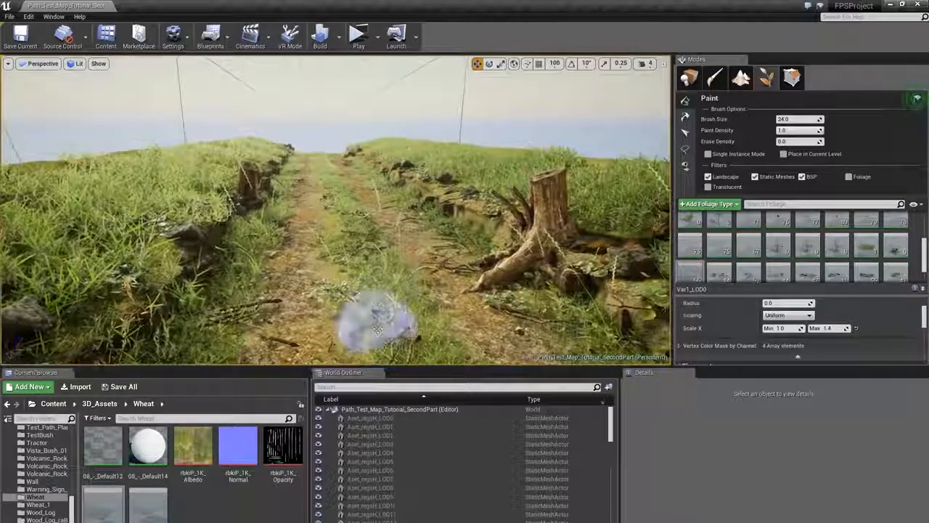
{"action": "mouse_move", "coordinate": [357, 266]}
{"action": "right_mouse_down"}
{"action": "mouse_move", "coordinate": [394, 250]}
{"action": "mouse_move", "coordinate": [388, 242]}
{"action": "right_mouse_up"}
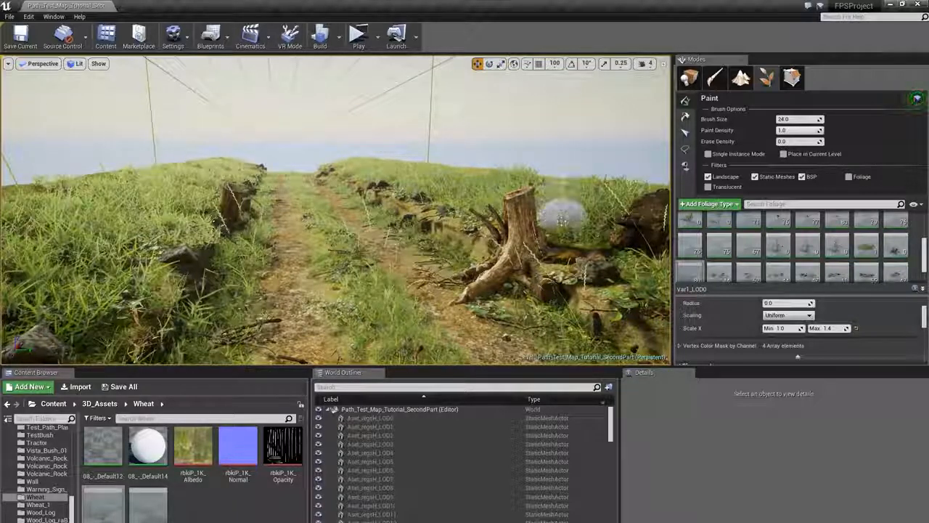
{"action": "mouse_move", "coordinate": [563, 216]}
{"action": "right_mouse_down"}
{"action": "mouse_move", "coordinate": [501, 203]}
{"action": "mouse_move", "coordinate": [562, 205]}
{"action": "mouse_move", "coordinate": [590, 224]}
{"action": "mouse_move", "coordinate": [454, 231]}
{"action": "mouse_move", "coordinate": [420, 216]}
{"action": "right_mouse_up"}
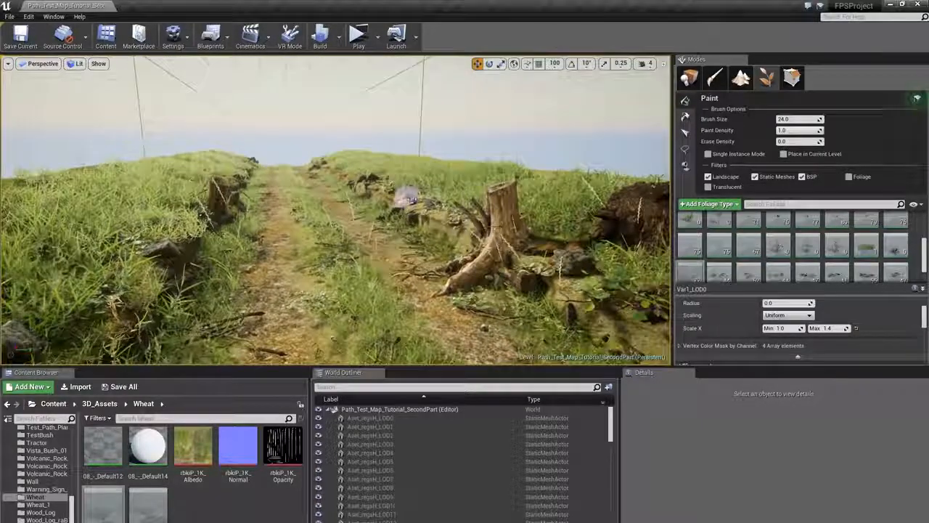
{"action": "right_click_drag", "start_coordinate": [341, 236], "coordinate": [321, 223]}
{"action": "right_click_drag", "start_coordinate": [428, 256], "coordinate": [435, 257]}
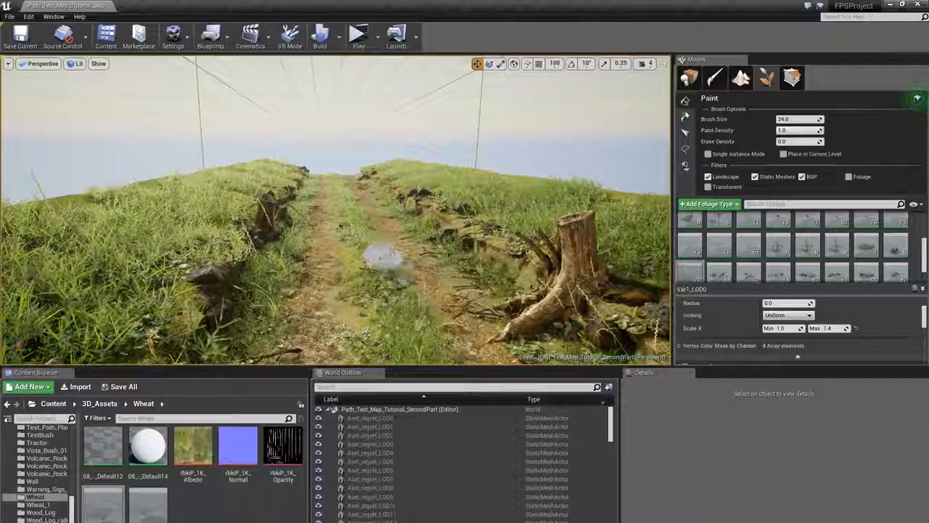
{"action": "mouse_move", "coordinate": [393, 251]}
{"action": "right_mouse_down"}
{"action": "mouse_move", "coordinate": [381, 245]}
{"action": "mouse_move", "coordinate": [394, 231]}
{"action": "mouse_move", "coordinate": [411, 234]}
{"action": "mouse_move", "coordinate": [392, 242]}
{"action": "mouse_move", "coordinate": [431, 242]}
{"action": "mouse_move", "coordinate": [406, 239]}
{"action": "mouse_move", "coordinate": [418, 213]}
{"action": "mouse_move", "coordinate": [410, 218]}
{"action": "right_mouse_up"}
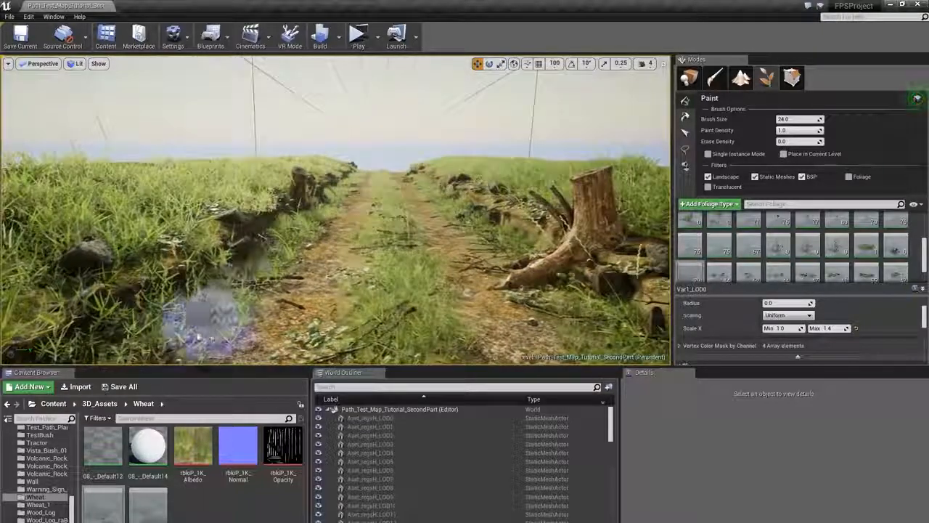
{"action": "right_click_drag", "start_coordinate": [278, 256], "coordinate": [404, 187]}
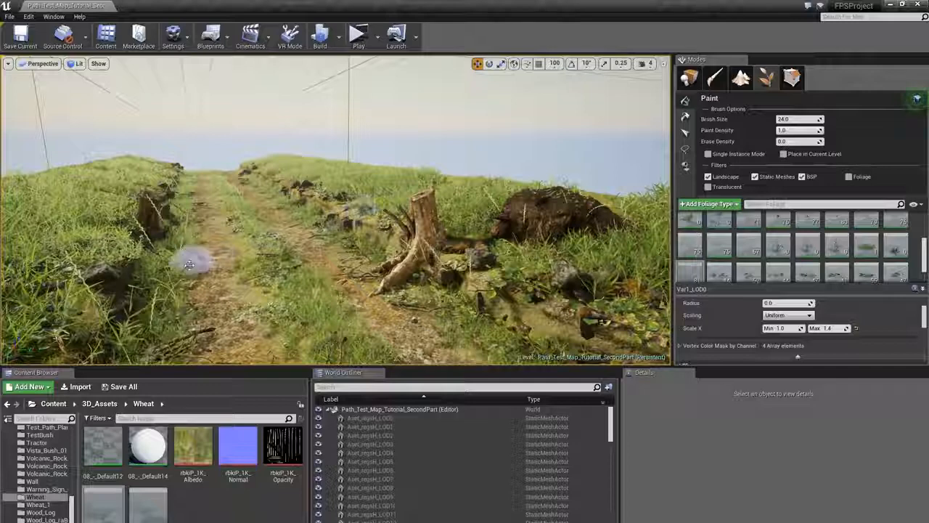
{"action": "right_click_drag", "start_coordinate": [383, 166], "coordinate": [339, 158]}
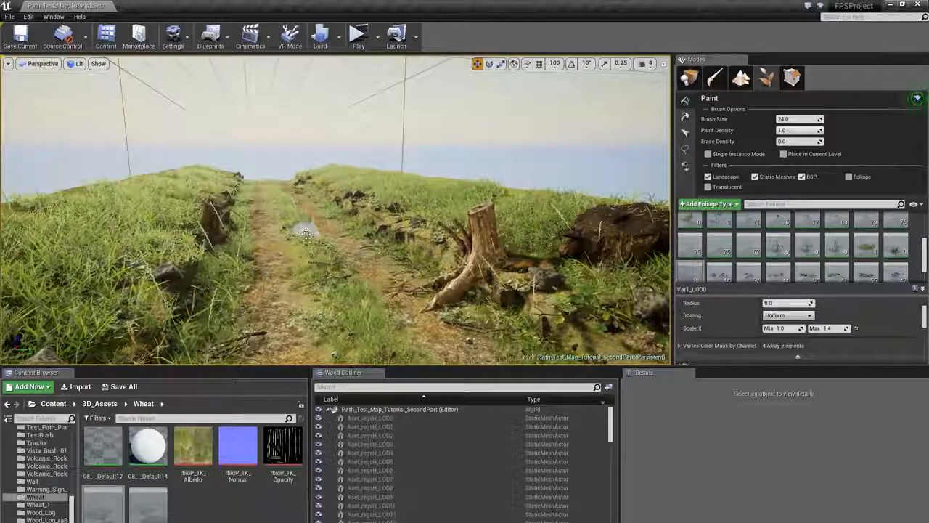
{"action": "right_click_drag", "start_coordinate": [305, 234], "coordinate": [279, 223]}
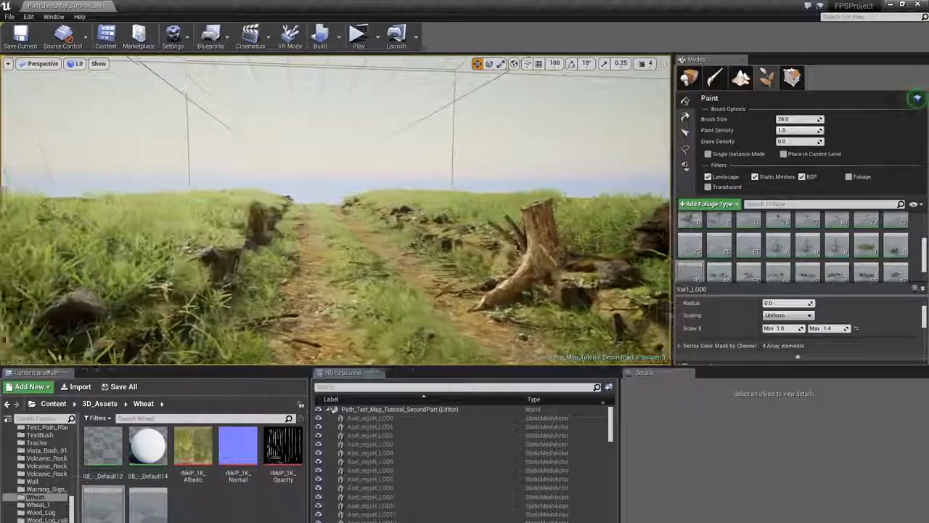
- Select another small debris foliage type from the palette and paint a stroke of it across the path
{"action": "key", "text": "a"}
{"action": "mouse_move", "coordinate": [494, 279]}
{"action": "right_mouse_down"}
{"action": "mouse_move", "coordinate": [474, 275]}
{"action": "mouse_move", "coordinate": [470, 260]}
{"action": "right_mouse_up"}
{"action": "key", "text": "w"}
{"action": "key", "text": "ctrl+a"}
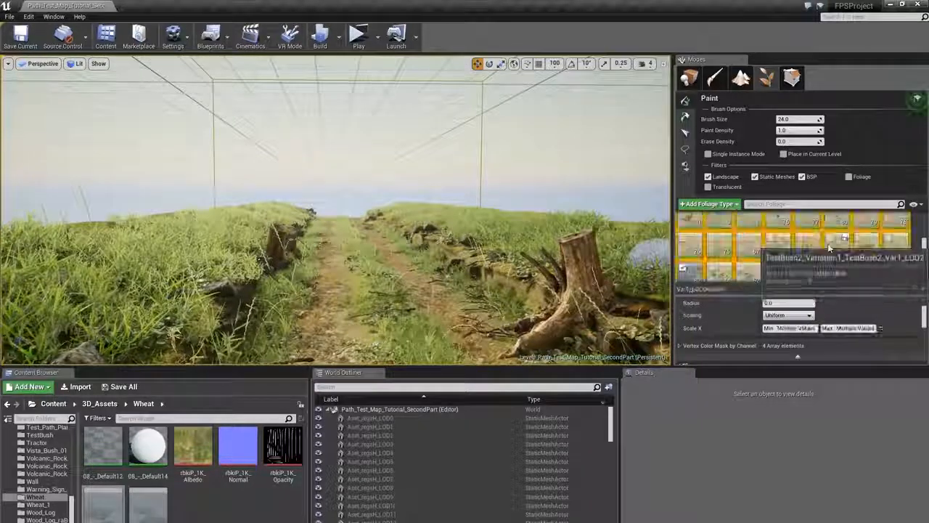
{"action": "scroll", "coordinate": [802, 247], "scroll_direction": "down", "scroll_amount": 1}
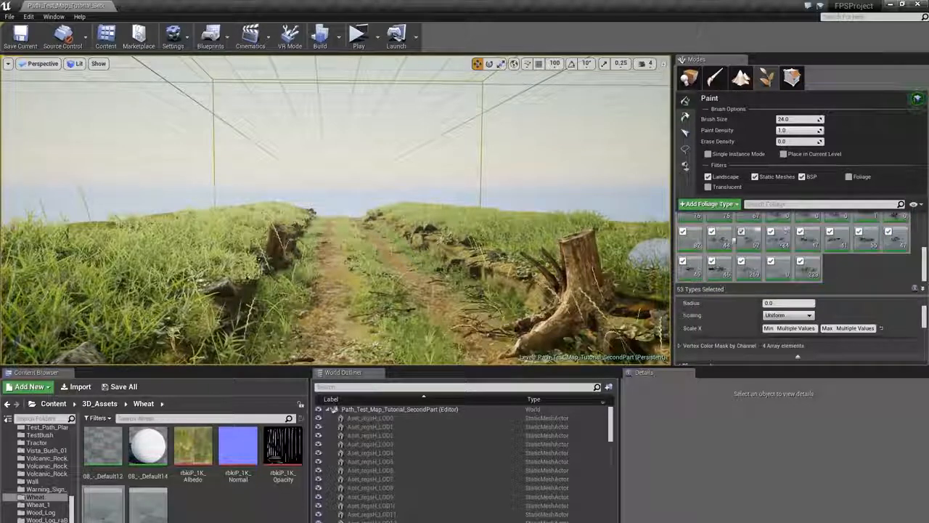
{"action": "left_click", "coordinate": [742, 232]}
{"action": "scroll", "coordinate": [799, 273], "scroll_direction": "up", "scroll_amount": 3}
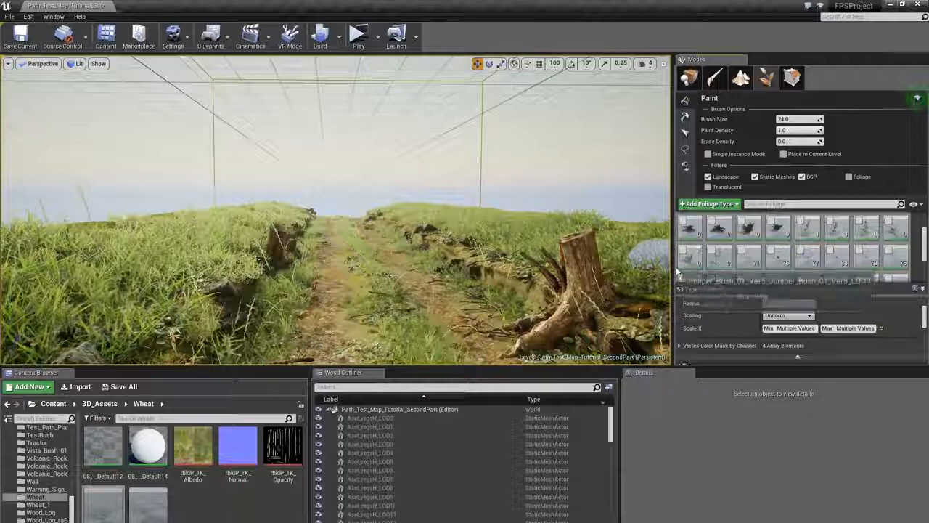
{"action": "scroll", "coordinate": [801, 254], "scroll_direction": "down", "scroll_amount": 2}
{"action": "scroll", "coordinate": [803, 252], "scroll_direction": "down", "scroll_amount": 1}
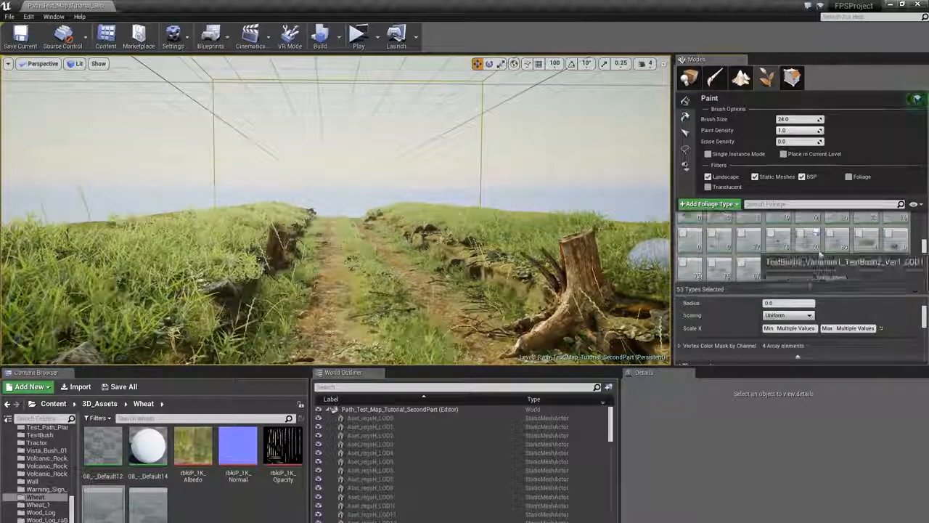
{"action": "left_click", "coordinate": [897, 247]}
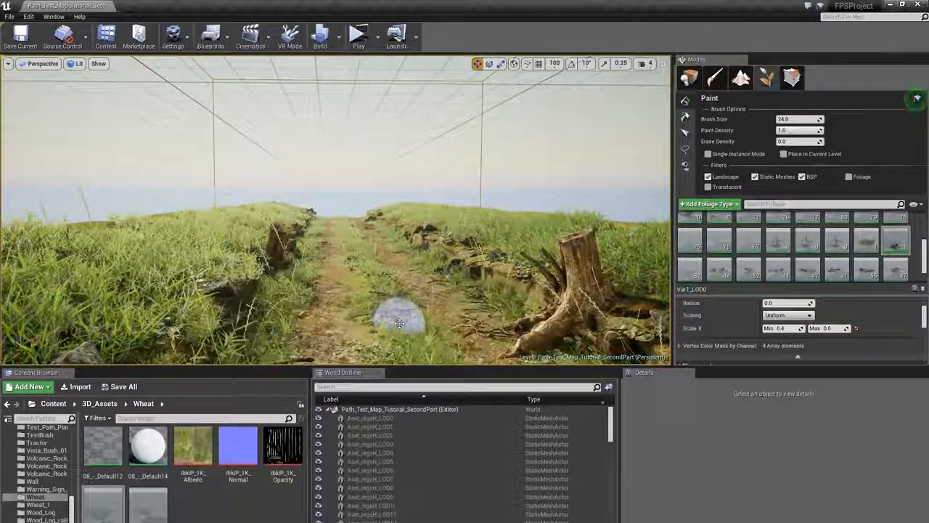
{"action": "mouse_move", "coordinate": [452, 273]}
{"action": "right_mouse_down"}
{"action": "mouse_move", "coordinate": [479, 277]}
{"action": "mouse_move", "coordinate": [513, 260]}
{"action": "mouse_move", "coordinate": [517, 279]}
{"action": "right_mouse_up"}
- Select the next foliage type and paint it along the cliff edge and both sides of the path
{"action": "key", "text": "w"}
{"action": "left_click", "coordinate": [867, 243]}
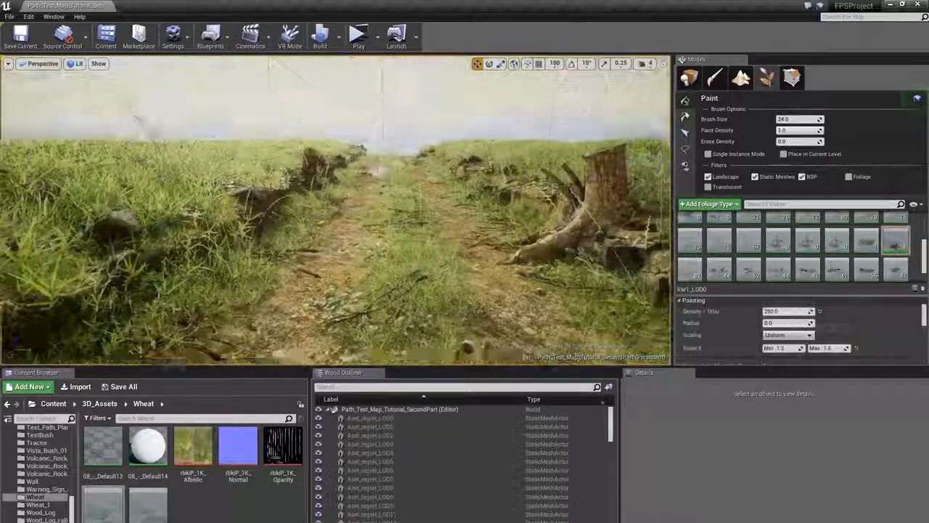
{"action": "mouse_move", "coordinate": [438, 159]}
{"action": "right_mouse_down"}
{"action": "mouse_move", "coordinate": [501, 163]}
{"action": "mouse_move", "coordinate": [439, 160]}
{"action": "right_mouse_up"}
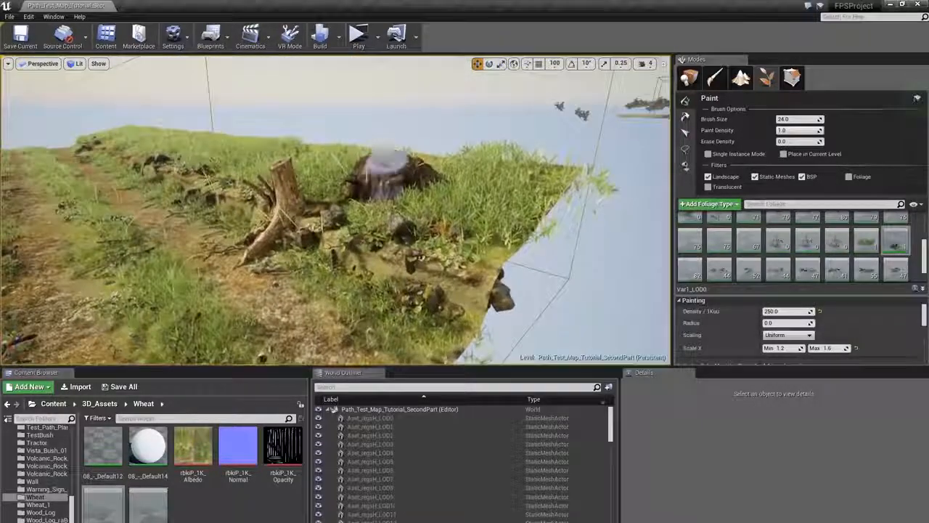
{"action": "left_click", "coordinate": [475, 181]}
{"action": "mouse_move", "coordinate": [415, 203]}
{"action": "right_mouse_down"}
{"action": "mouse_move", "coordinate": [389, 181]}
{"action": "mouse_move", "coordinate": [208, 195]}
{"action": "mouse_move", "coordinate": [352, 187]}
{"action": "right_mouse_up"}
{"action": "left_click", "coordinate": [246, 196]}
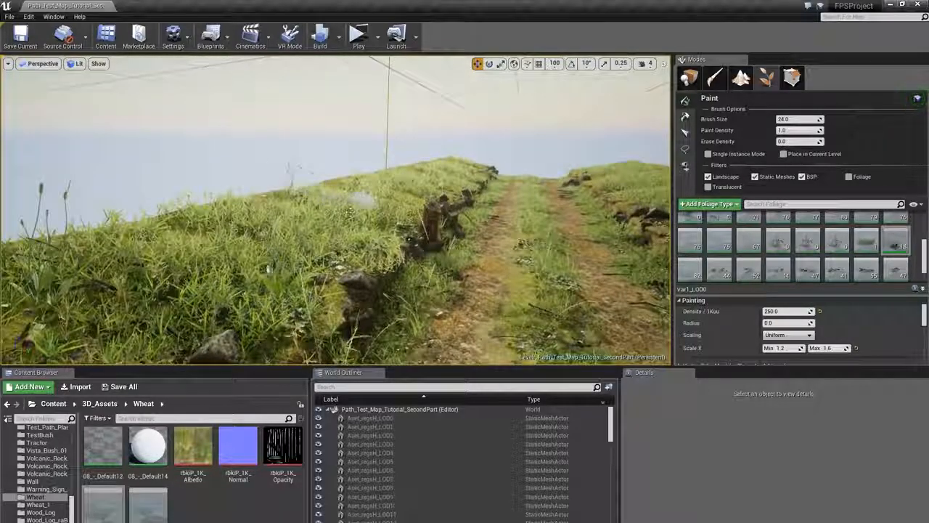
{"action": "right_click_drag", "start_coordinate": [208, 234], "coordinate": [316, 234]}
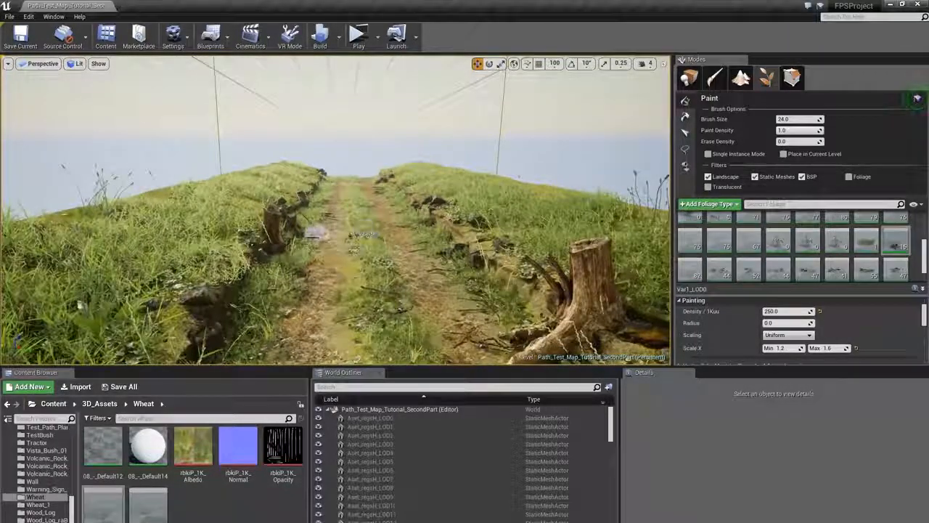
{"action": "right_click_drag", "start_coordinate": [274, 271], "coordinate": [308, 279]}
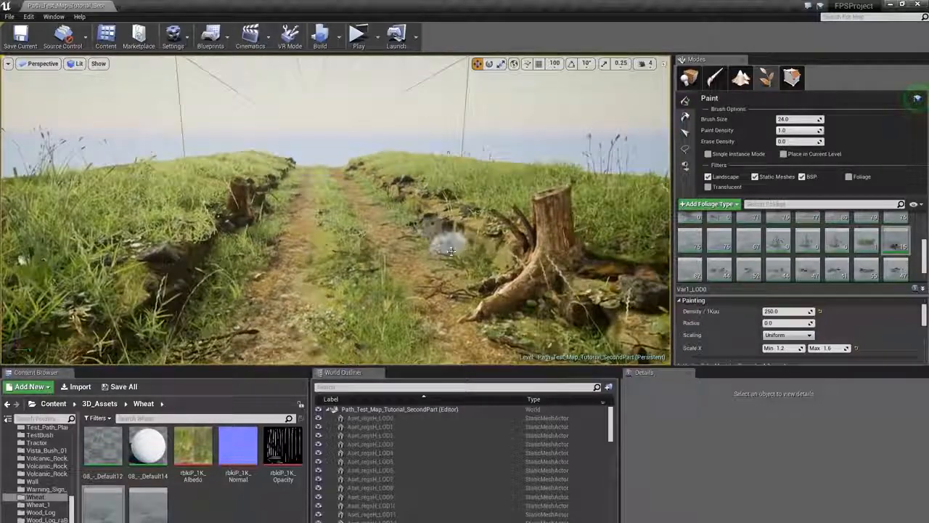
{"action": "right_click_drag", "start_coordinate": [392, 209], "coordinate": [381, 218]}
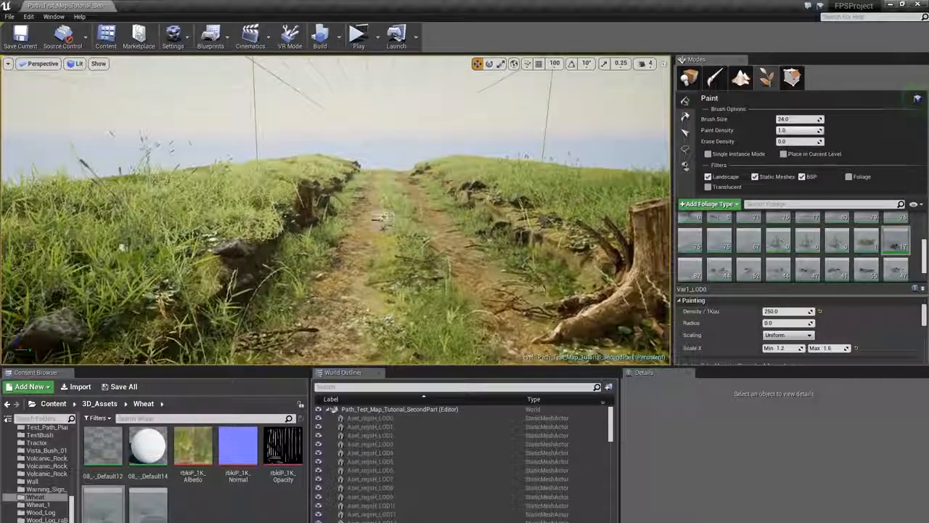
- Paint more of the selected debris foliage along both edges of the path and the cliff sides
{"action": "left_click", "coordinate": [264, 202]}
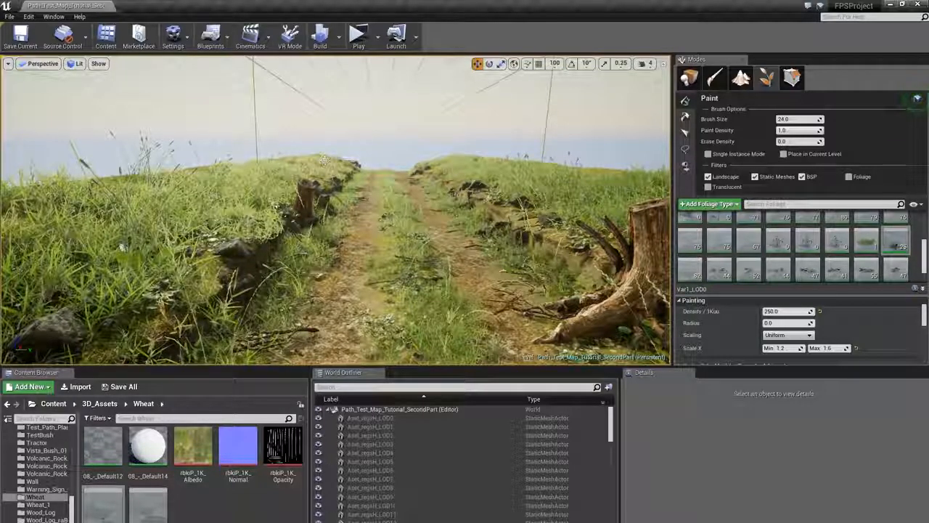
{"action": "left_click", "coordinate": [325, 160]}
{"action": "left_click", "coordinate": [237, 180]}
{"action": "right_click_drag", "start_coordinate": [236, 180], "coordinate": [292, 168]}
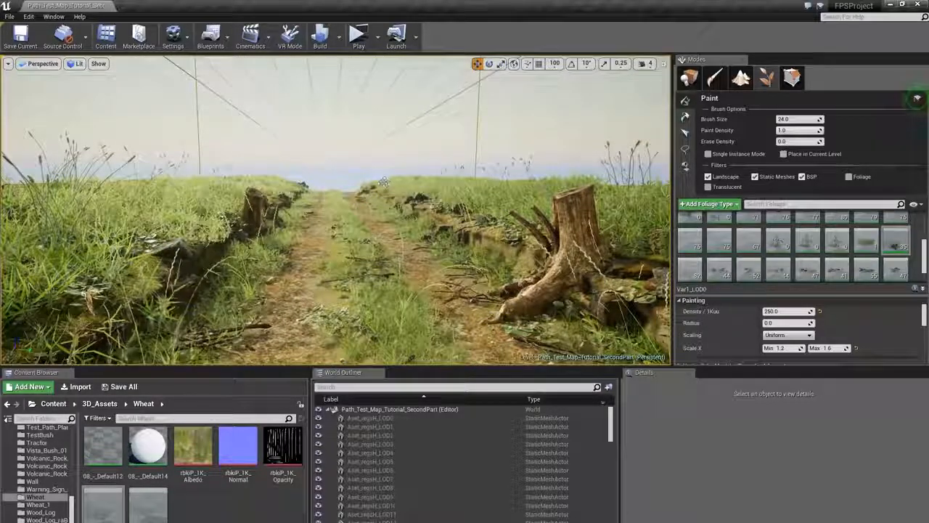
{"action": "left_click", "coordinate": [425, 180]}
{"action": "left_click_drag", "start_coordinate": [284, 188], "coordinate": [207, 187]}
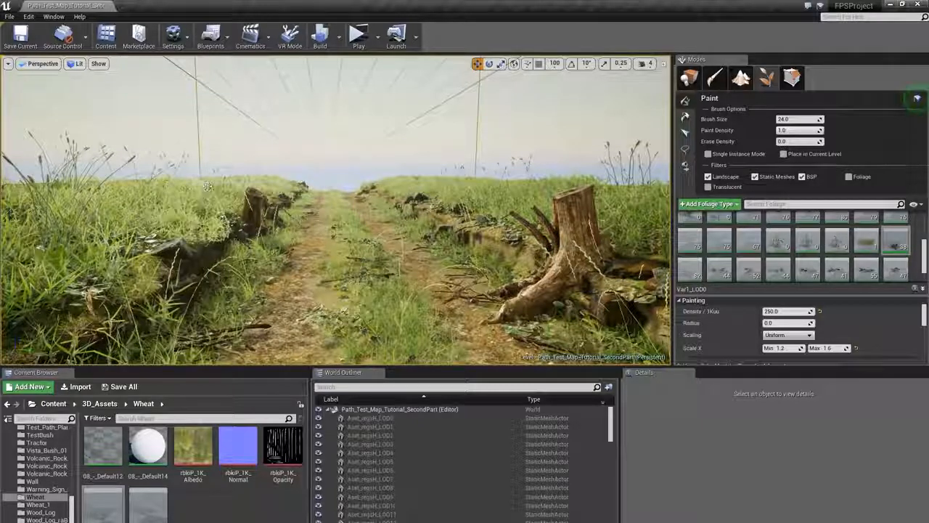
{"action": "right_click_drag", "start_coordinate": [134, 189], "coordinate": [150, 197]}
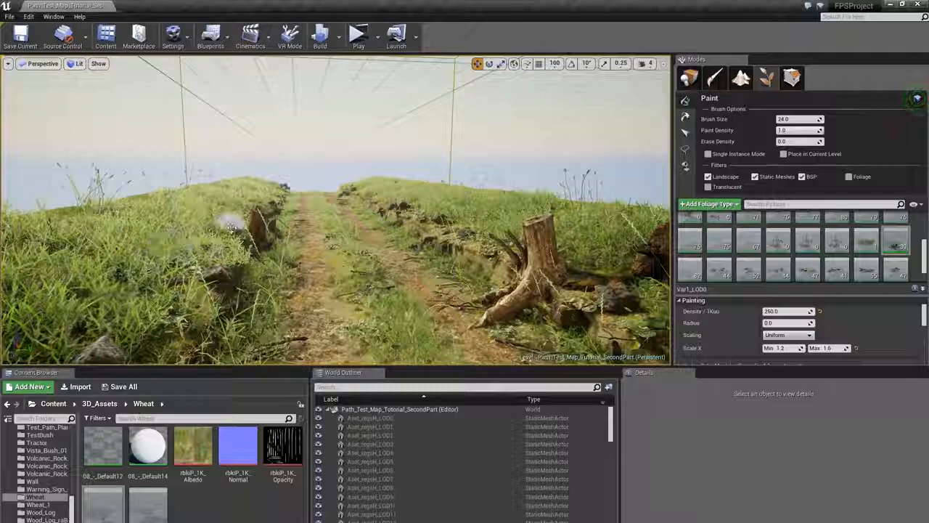
{"action": "right_click_drag", "start_coordinate": [231, 227], "coordinate": [193, 233]}
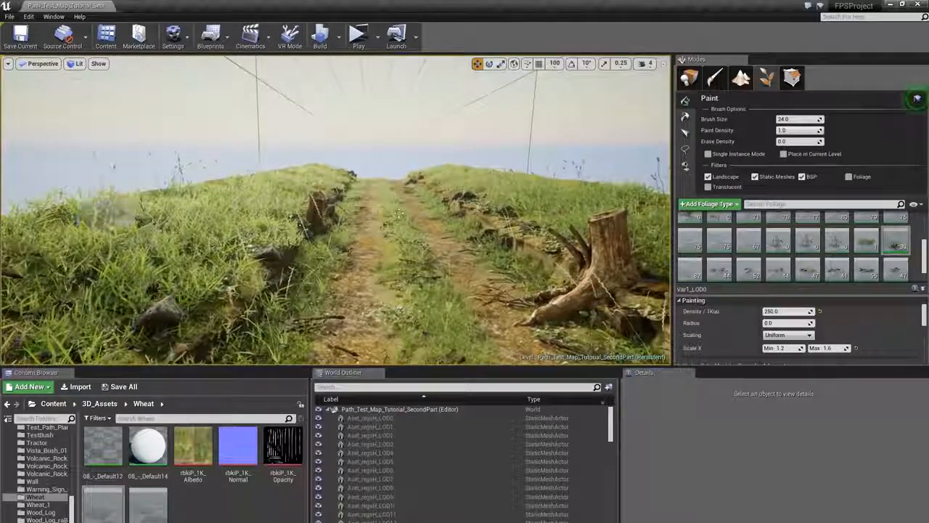
{"action": "right_click_drag", "start_coordinate": [399, 214], "coordinate": [447, 194]}
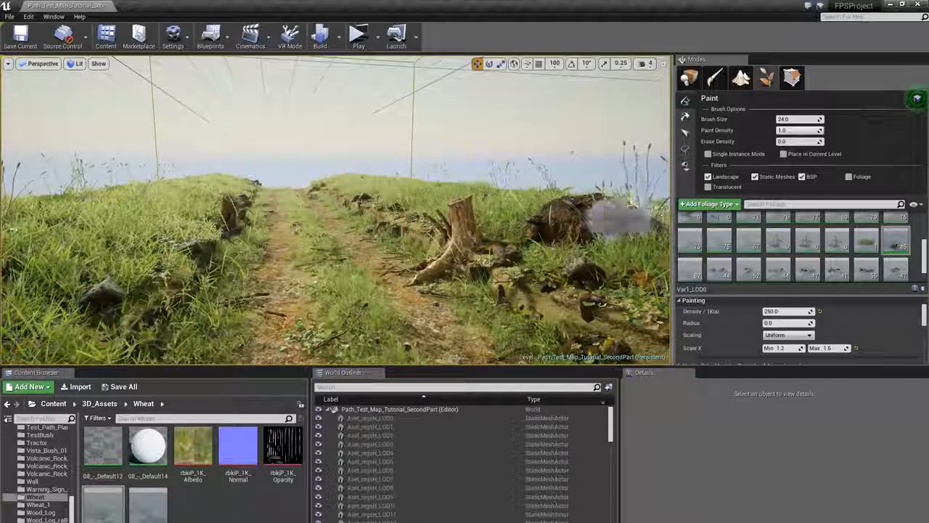
{"action": "mouse_move", "coordinate": [348, 212]}
{"action": "right_mouse_down"}
{"action": "mouse_move", "coordinate": [109, 208]}
{"action": "mouse_move", "coordinate": [145, 195]}
{"action": "mouse_move", "coordinate": [339, 180]}
{"action": "right_mouse_up"}
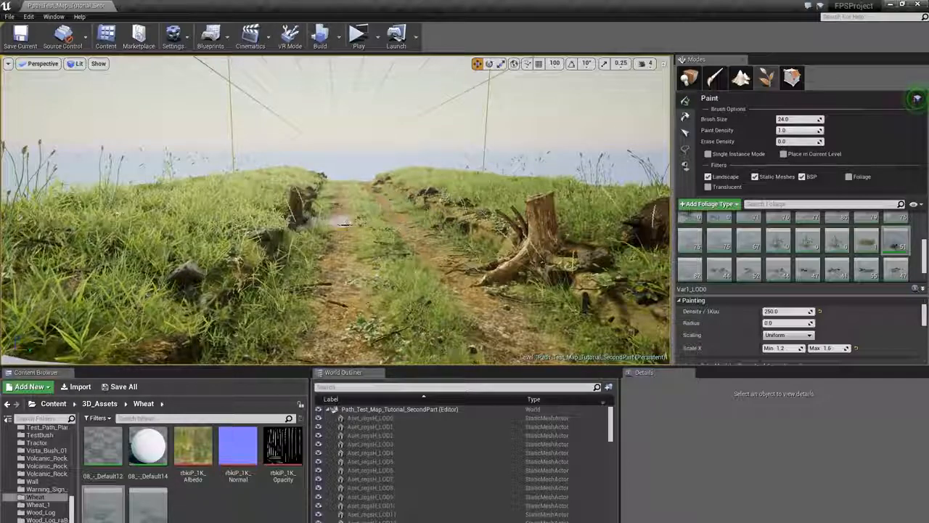
{"action": "right_click_drag", "start_coordinate": [344, 221], "coordinate": [379, 221]}
- Paint the debris foliage around the tree stump and across the path in the foreground
{"action": "key", "text": "w"}
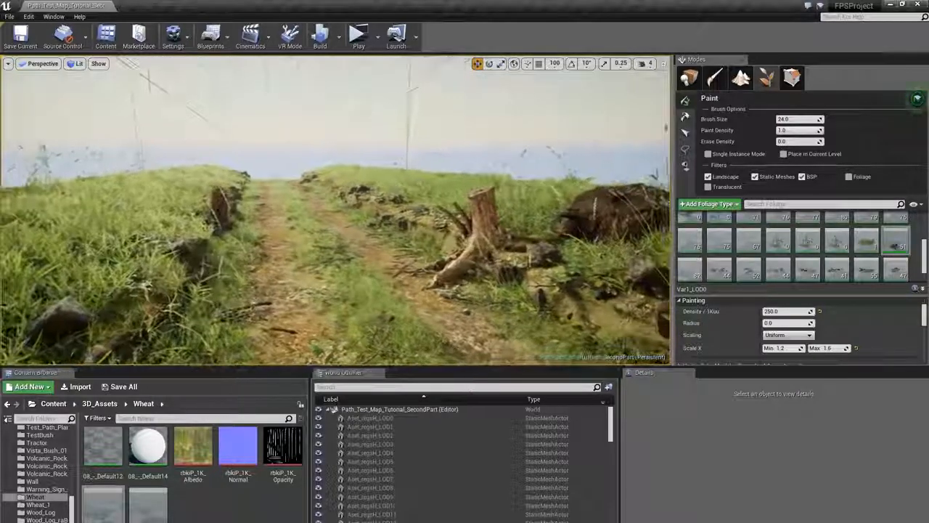
{"action": "key", "text": "d"}
{"action": "mouse_move", "coordinate": [459, 244]}
{"action": "right_mouse_down"}
{"action": "mouse_move", "coordinate": [434, 249]}
{"action": "mouse_move", "coordinate": [465, 256]}
{"action": "mouse_move", "coordinate": [457, 260]}
{"action": "right_mouse_up"}
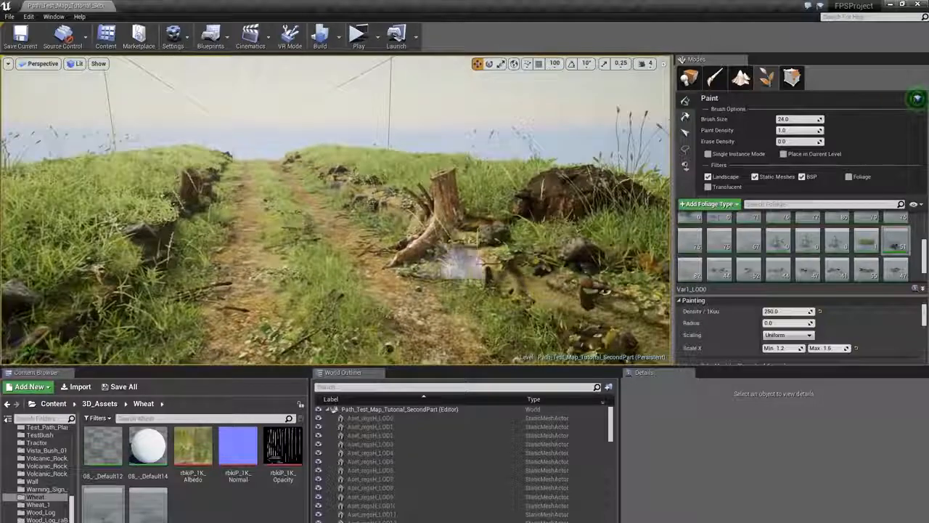
{"action": "left_click", "coordinate": [513, 319]}
{"action": "mouse_move", "coordinate": [513, 319]}
{"action": "right_mouse_down"}
{"action": "mouse_move", "coordinate": [485, 311]}
{"action": "mouse_move", "coordinate": [500, 312]}
{"action": "right_mouse_up"}
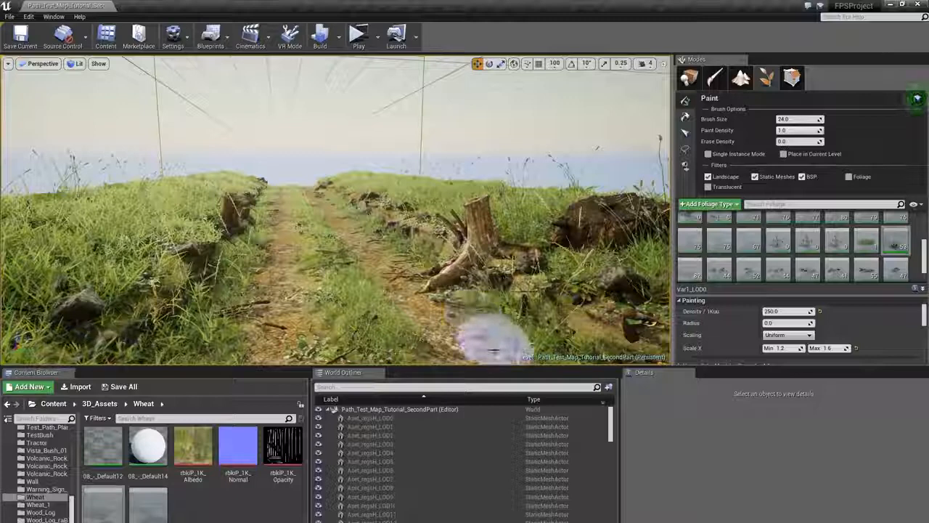
{"action": "right_click_drag", "start_coordinate": [311, 282], "coordinate": [305, 307]}
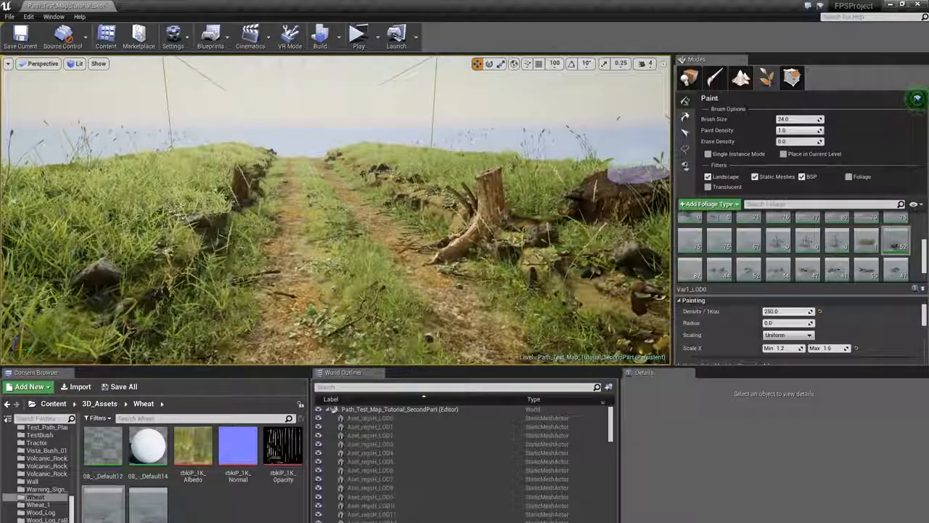
- Build the lighting and close the lighting results log
{"action": "left_click", "coordinate": [320, 37]}
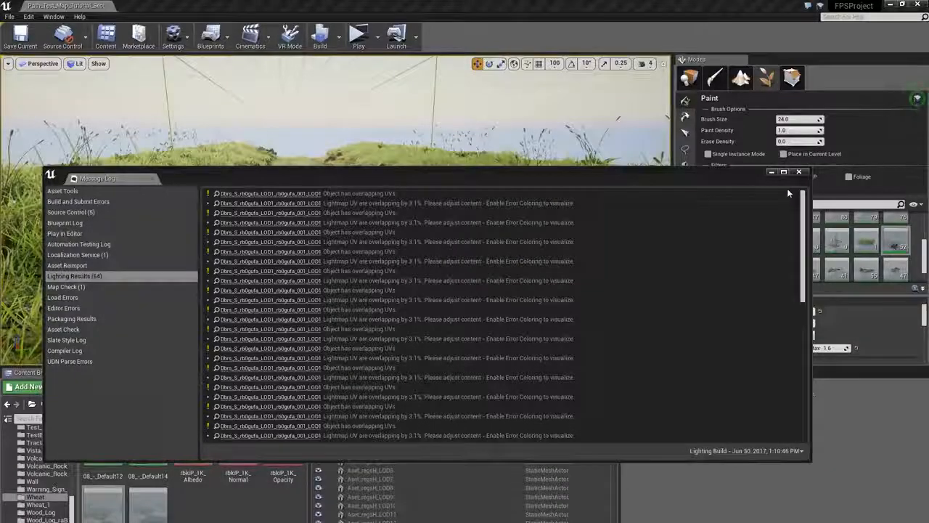
{"action": "left_click", "coordinate": [799, 172]}
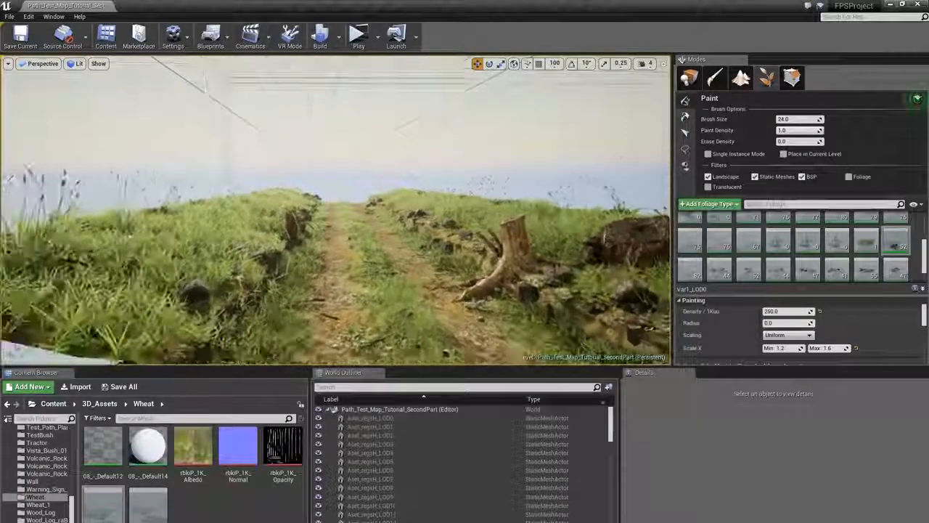
{"action": "right_click_drag", "start_coordinate": [336, 211], "coordinate": [341, 229]}
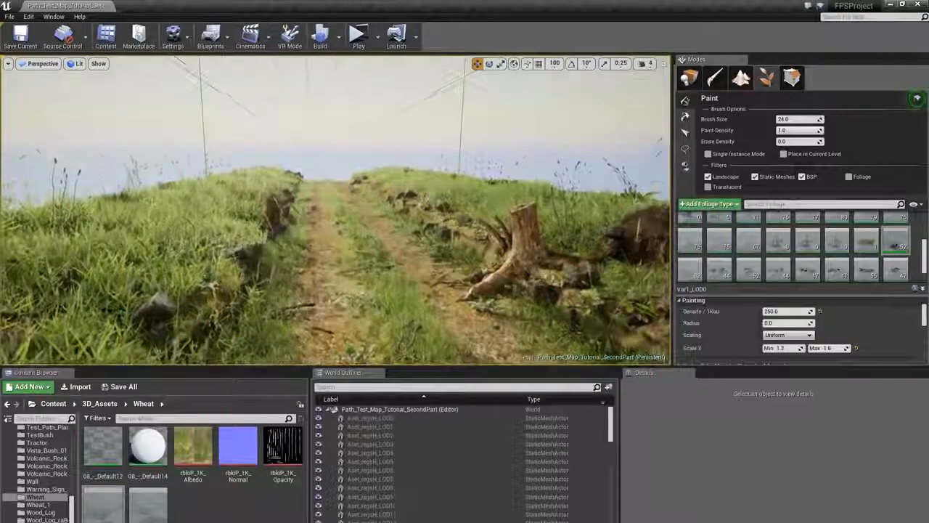
- Switch to Landscape mode and set the new landscape's Z location to -450
{"action": "left_click", "coordinate": [689, 77]}
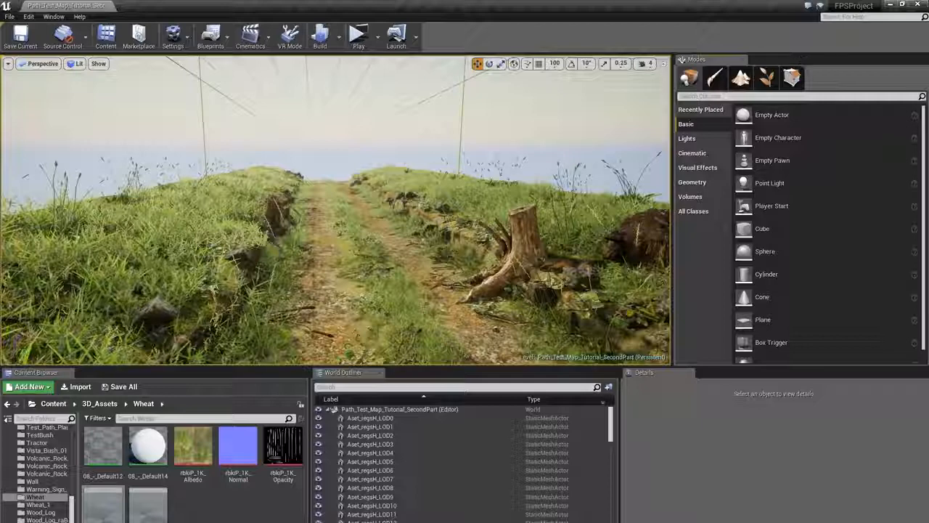
{"action": "left_click", "coordinate": [745, 86]}
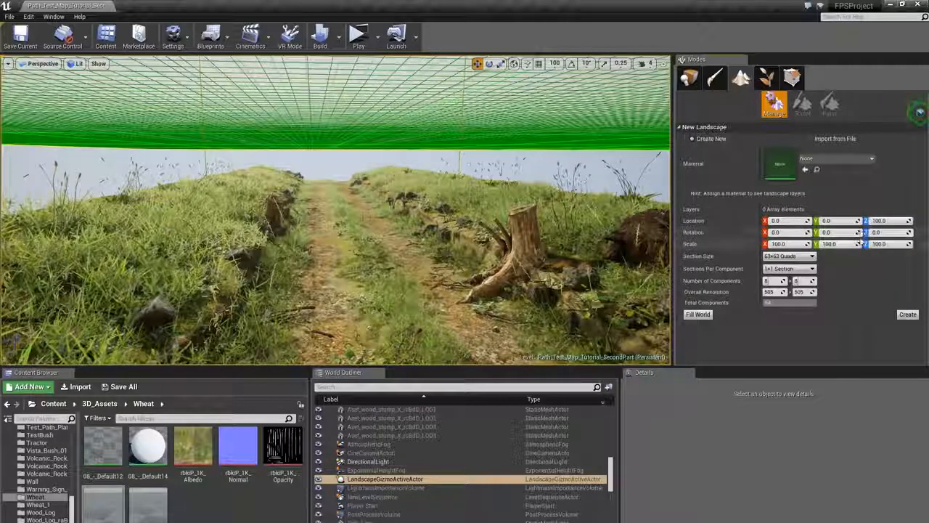
{"action": "left_click", "coordinate": [881, 221]}
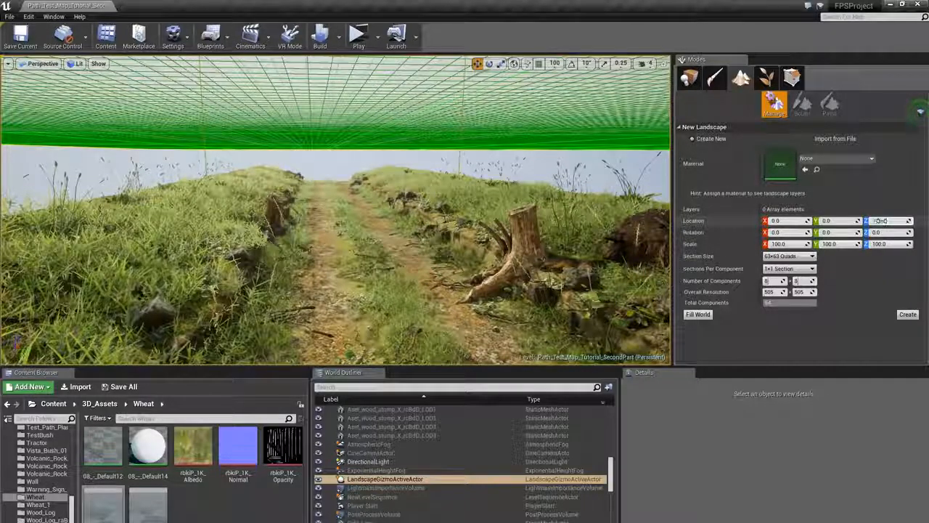
{"action": "type", "text": "-100"}
{"action": "key", "text": "Return"}
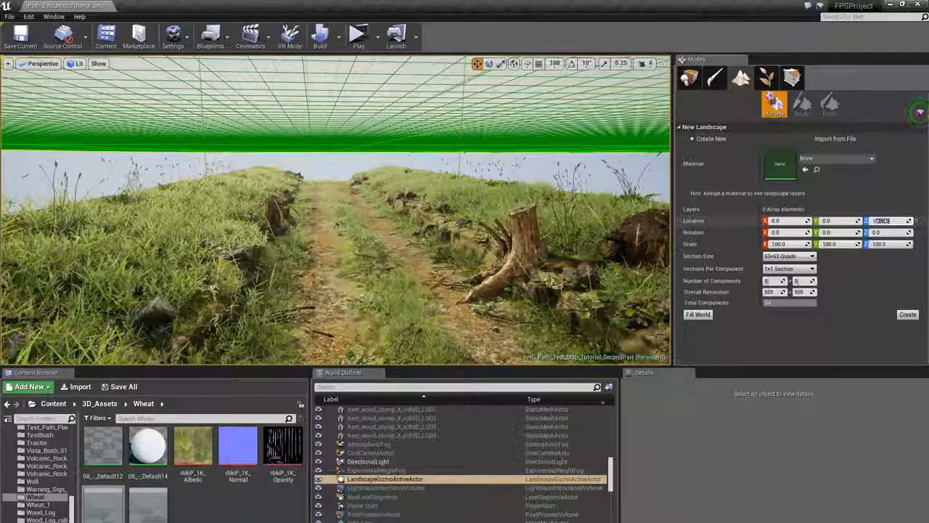
{"action": "type", "text": "-500"}
{"action": "key", "text": "Return"}
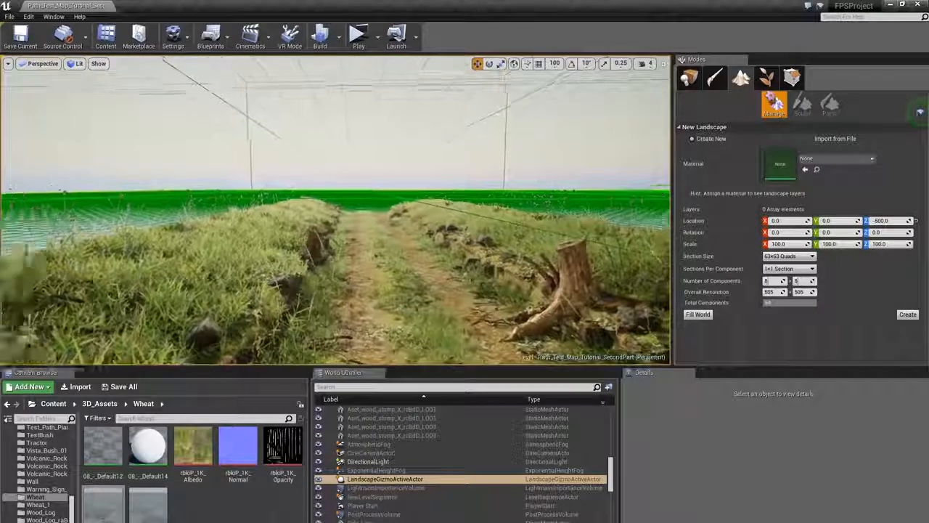
{"action": "key", "text": "s"}
{"action": "right_click_drag", "start_coordinate": [378, 217], "coordinate": [375, 196]}
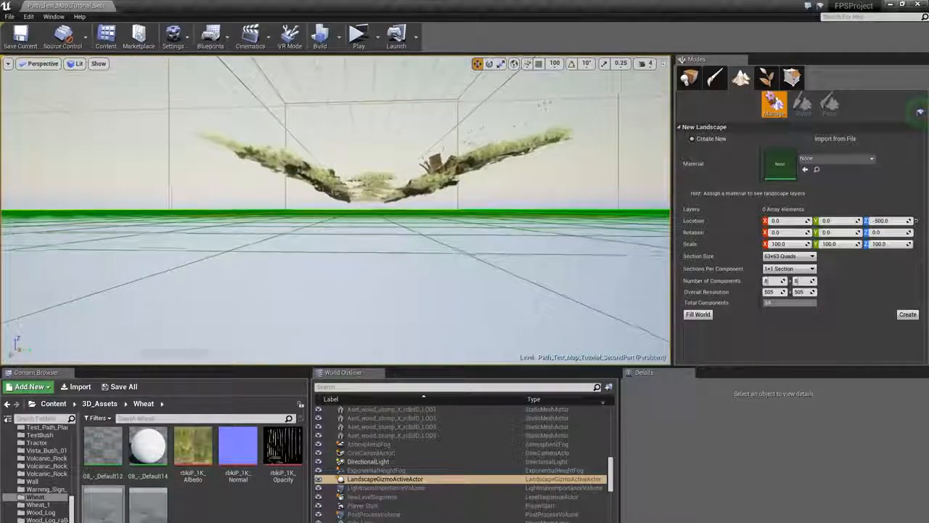
{"action": "left_click", "coordinate": [904, 220]}
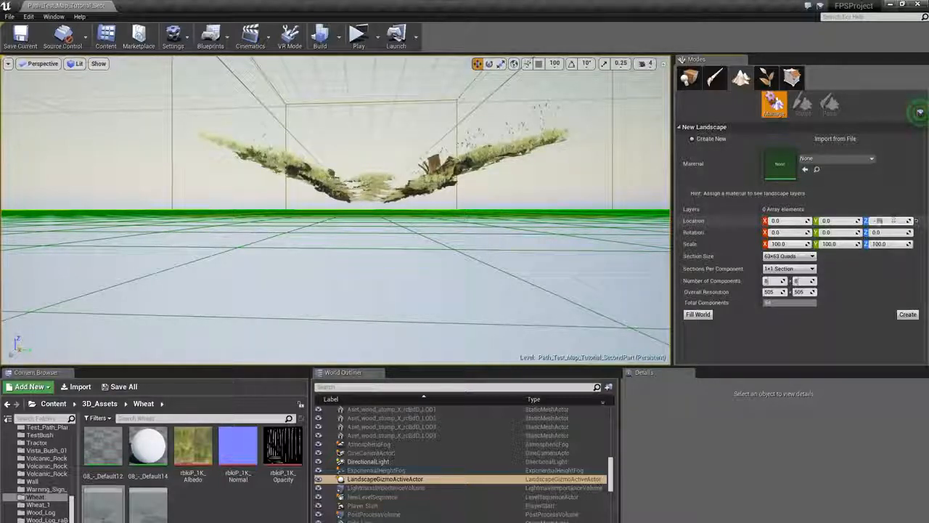
{"action": "type", "text": "-450"}
{"action": "key", "text": "Return"}
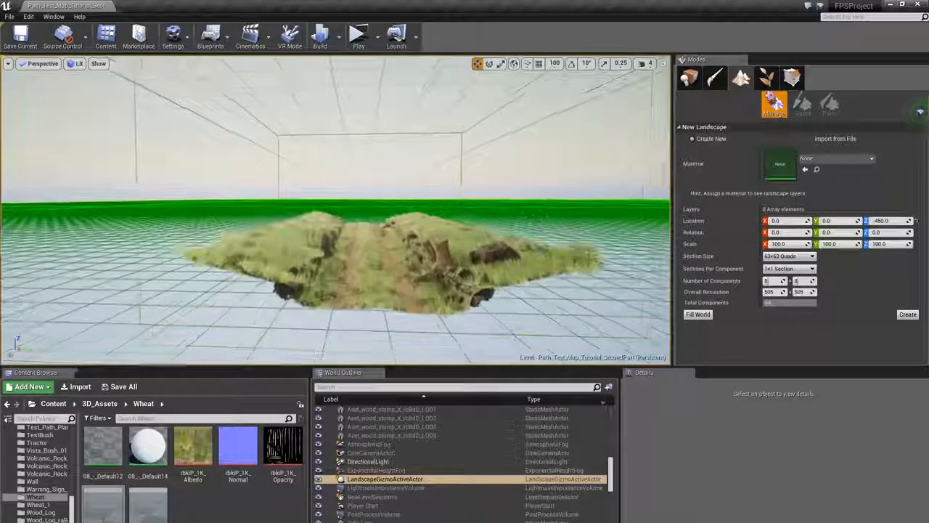
- Set the section size to 31x31 Quads and move the new landscape gizmo to sit beside the cliff path
{"action": "left_click", "coordinate": [786, 256]}
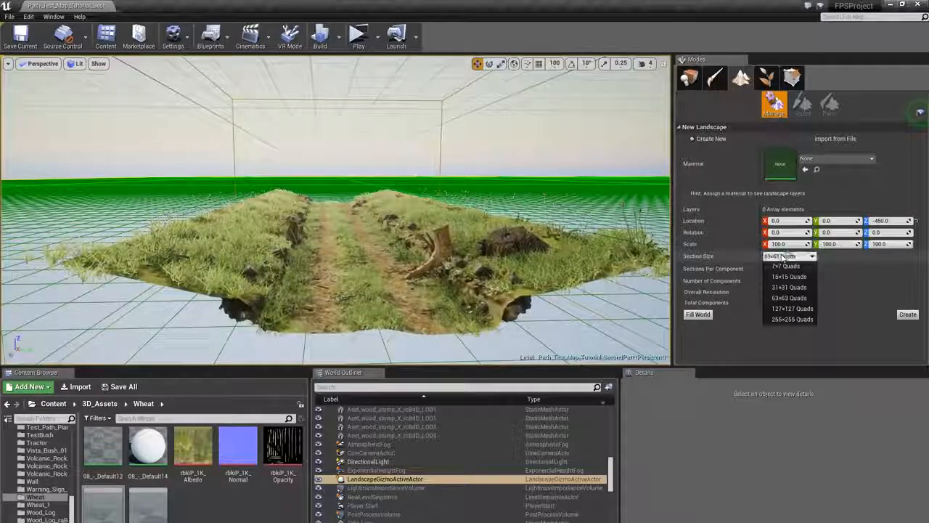
{"action": "left_click", "coordinate": [790, 287]}
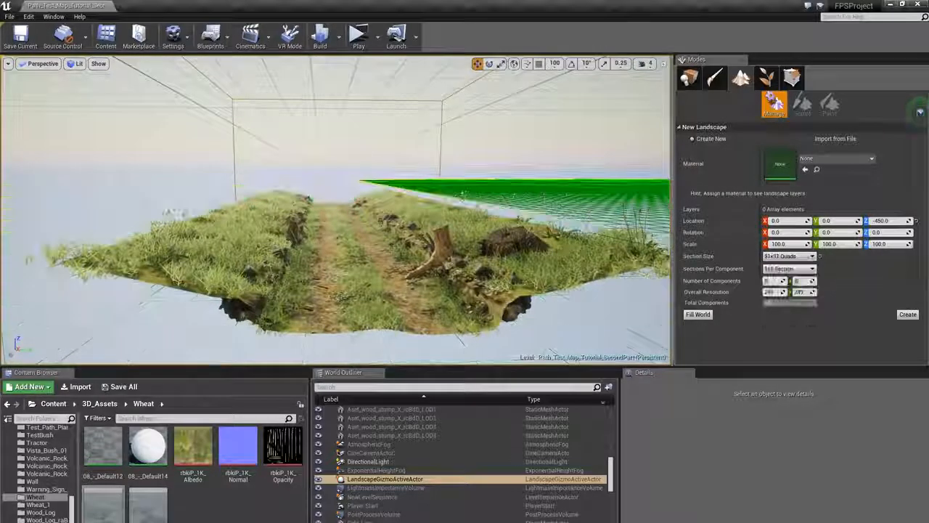
{"action": "right_click_drag", "start_coordinate": [464, 195], "coordinate": [561, 246]}
{"action": "left_click_drag", "start_coordinate": [608, 125], "coordinate": [268, 206]}
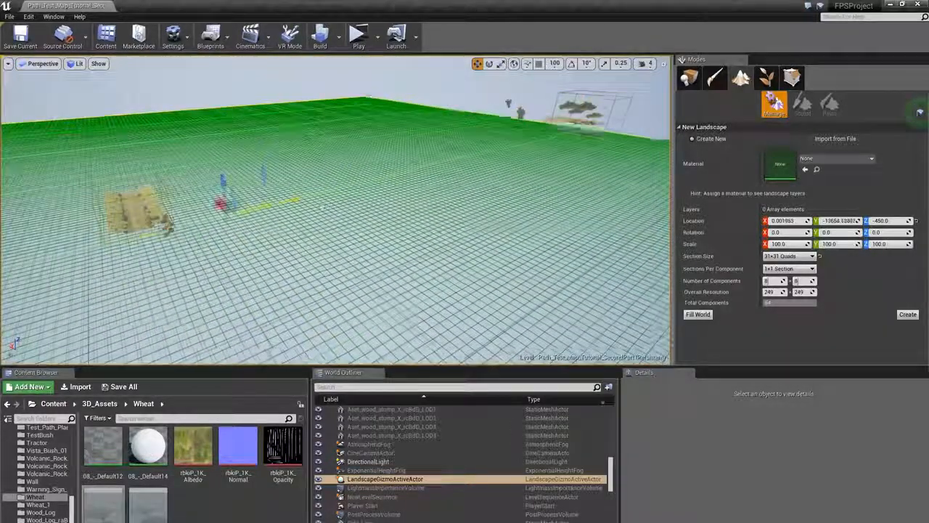
{"action": "right_click_drag", "start_coordinate": [215, 232], "coordinate": [245, 233]}
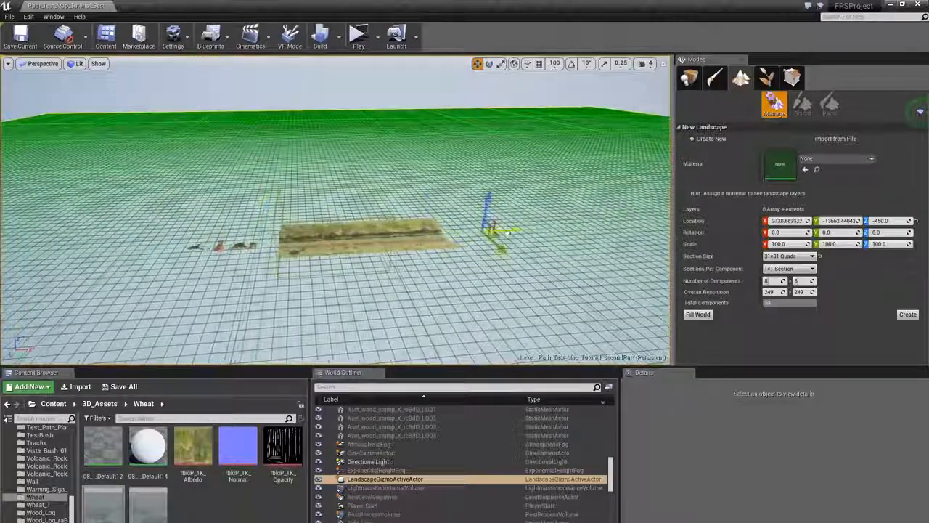
{"action": "left_click_drag", "start_coordinate": [518, 230], "coordinate": [552, 228]}
{"action": "right_click_drag", "start_coordinate": [552, 228], "coordinate": [639, 225]}
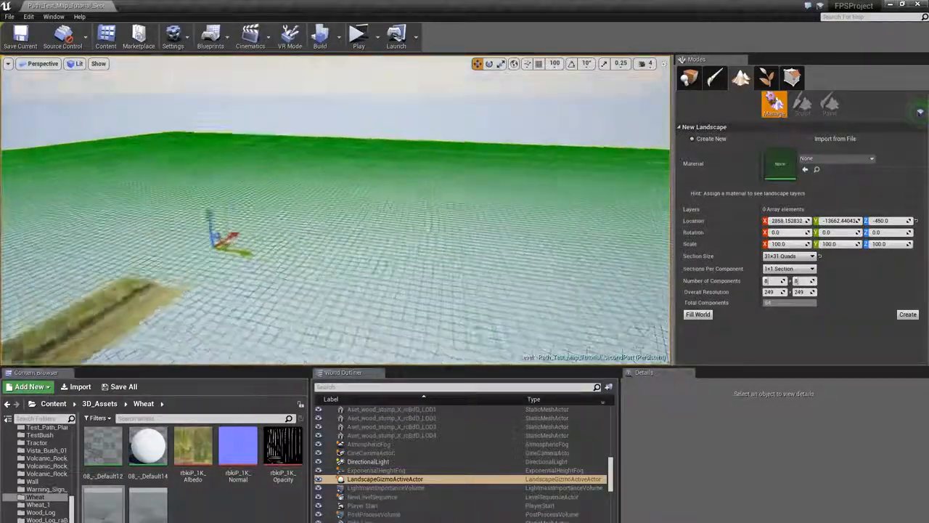
{"action": "left_click_drag", "start_coordinate": [345, 234], "coordinate": [339, 223]}
{"action": "right_click_drag", "start_coordinate": [340, 224], "coordinate": [340, 165]}
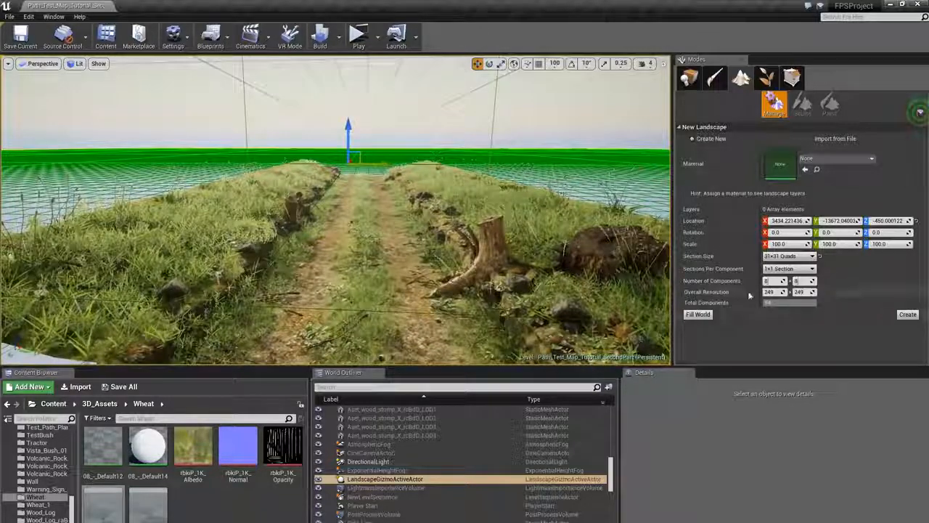
- Create the new landscape
{"action": "left_click", "coordinate": [908, 314]}
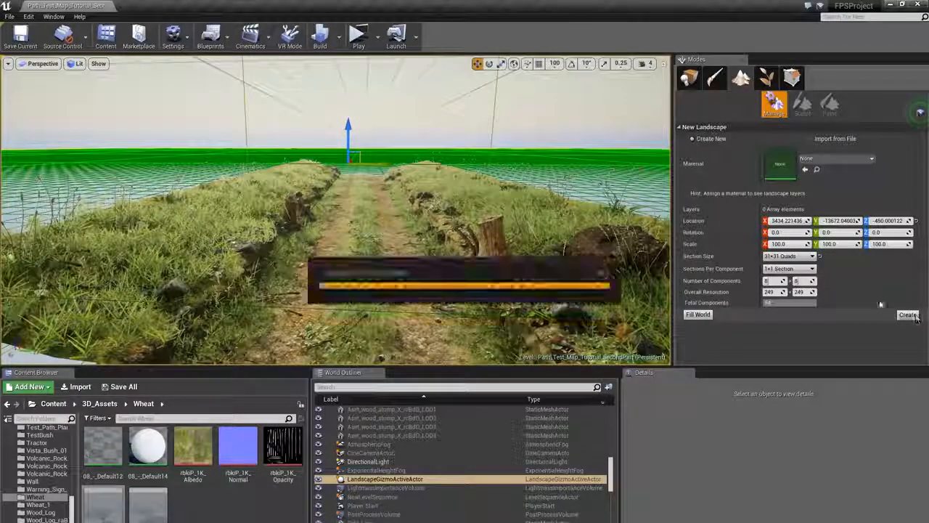
{"action": "mouse_move", "coordinate": [370, 167]}
{"action": "right_mouse_down"}
{"action": "mouse_move", "coordinate": [352, 200]}
{"action": "mouse_move", "coordinate": [347, 186]}
{"action": "mouse_move", "coordinate": [338, 197]}
{"action": "right_mouse_up"}
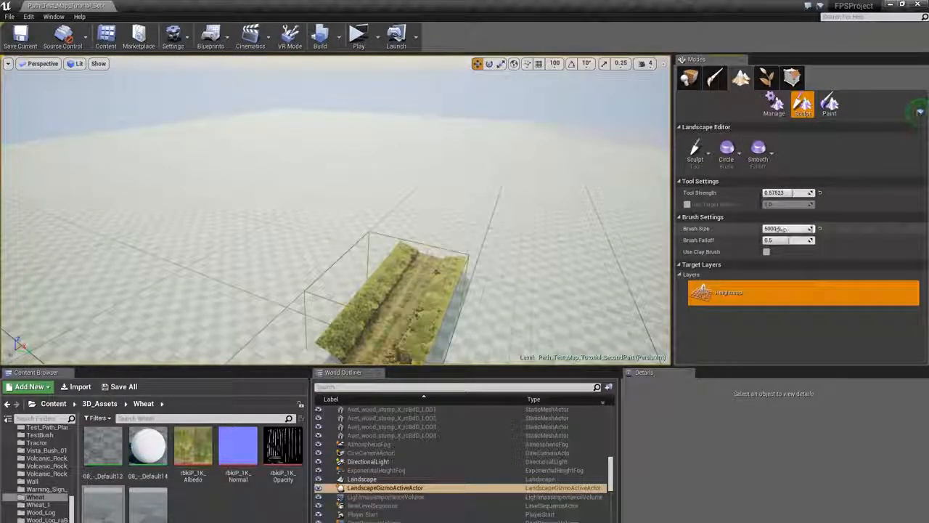
- Set the sculpt brush size to 3500 and raise large hills across the new landscape
{"action": "left_click_drag", "start_coordinate": [802, 229], "coordinate": [798, 229]}
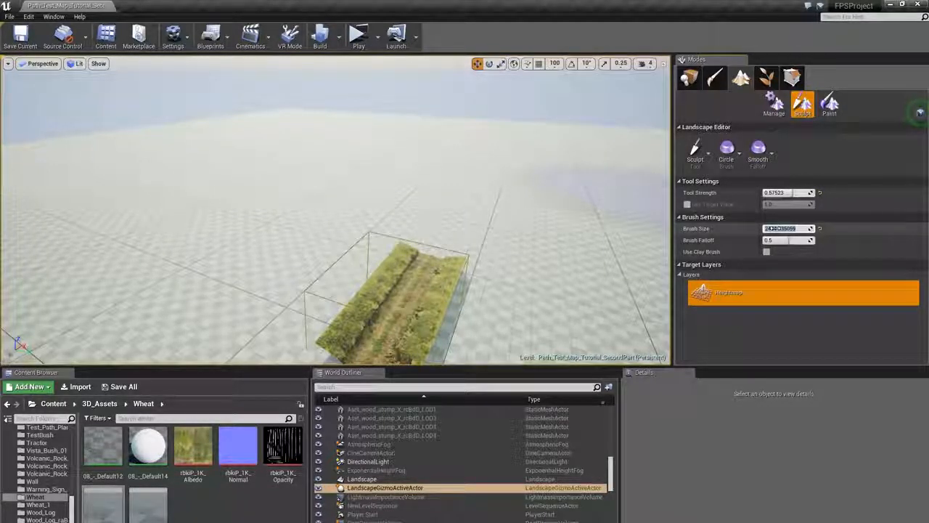
{"action": "type", "text": "3500"}
{"action": "key", "text": "Return"}
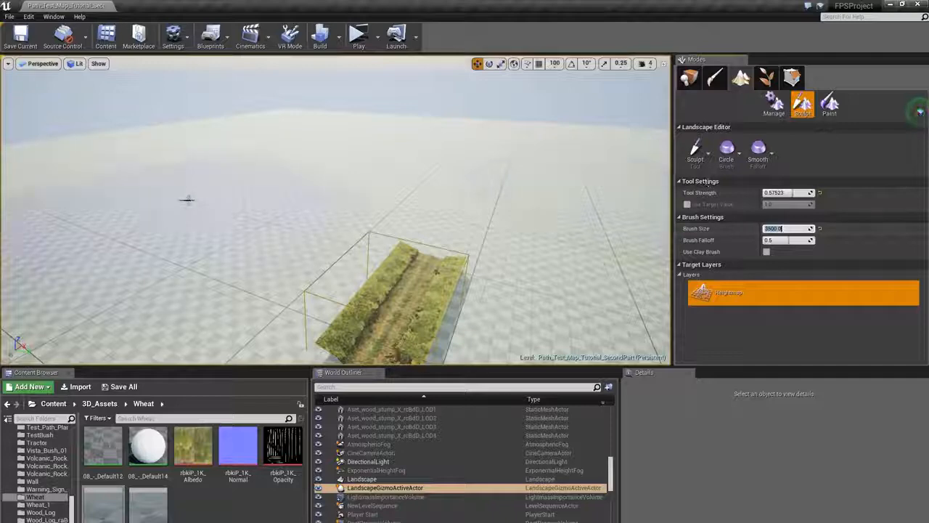
{"action": "mouse_move", "coordinate": [329, 151]}
{"action": "right_mouse_down"}
{"action": "mouse_move", "coordinate": [305, 145]}
{"action": "mouse_move", "coordinate": [326, 150]}
{"action": "right_mouse_up"}
{"action": "mouse_move", "coordinate": [349, 125]}
{"action": "left_mouse_down"}
{"action": "mouse_move", "coordinate": [453, 124]}
{"action": "mouse_move", "coordinate": [421, 166]}
{"action": "mouse_move", "coordinate": [360, 167]}
{"action": "mouse_move", "coordinate": [591, 172]}
{"action": "left_mouse_up"}
{"action": "mouse_move", "coordinate": [377, 188]}
{"action": "right_mouse_down"}
{"action": "mouse_move", "coordinate": [436, 181]}
{"action": "mouse_move", "coordinate": [377, 189]}
{"action": "right_mouse_up"}
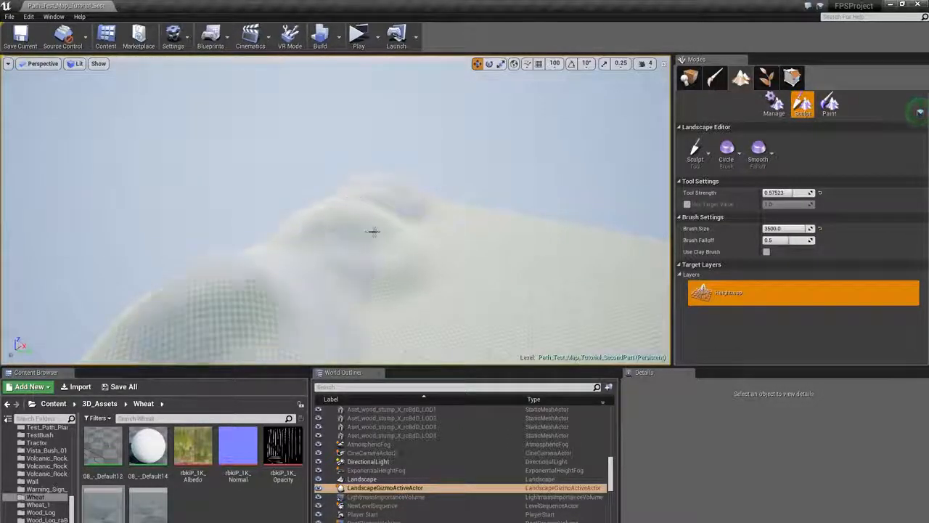
{"action": "right_click_drag", "start_coordinate": [373, 230], "coordinate": [291, 225]}
{"action": "mouse_move", "coordinate": [501, 210]}
{"action": "left_mouse_down"}
{"action": "mouse_move", "coordinate": [451, 189]}
{"action": "mouse_move", "coordinate": [290, 195]}
{"action": "mouse_move", "coordinate": [305, 269]}
{"action": "left_mouse_up"}
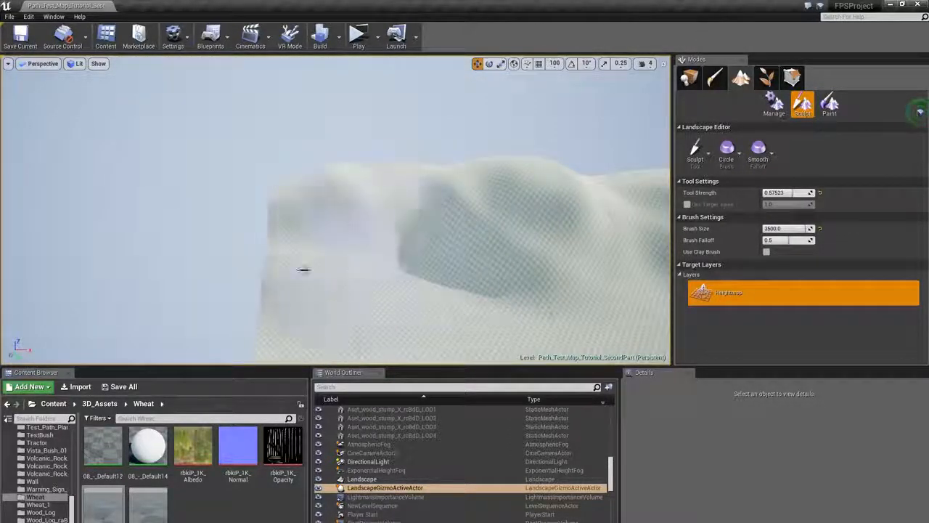
{"action": "right_click_drag", "start_coordinate": [305, 269], "coordinate": [429, 274]}
{"action": "left_click_drag", "start_coordinate": [244, 307], "coordinate": [403, 252]}
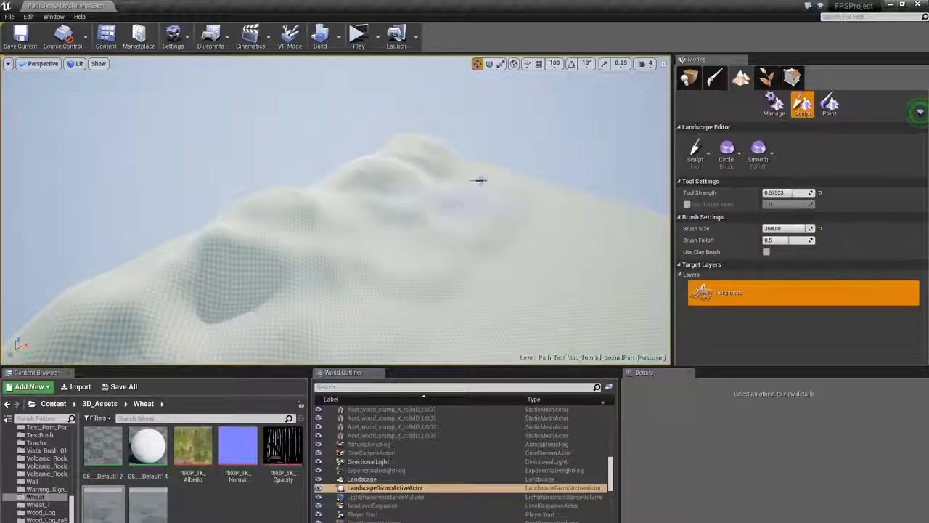
{"action": "right_click_drag", "start_coordinate": [325, 176], "coordinate": [274, 233]}
{"action": "left_click_drag", "start_coordinate": [310, 254], "coordinate": [307, 153]}
{"action": "right_click_drag", "start_coordinate": [307, 153], "coordinate": [301, 150]}
{"action": "mouse_move", "coordinate": [301, 150]}
{"action": "left_mouse_down"}
{"action": "mouse_move", "coordinate": [446, 213]}
{"action": "mouse_move", "coordinate": [363, 235]}
{"action": "left_mouse_up"}
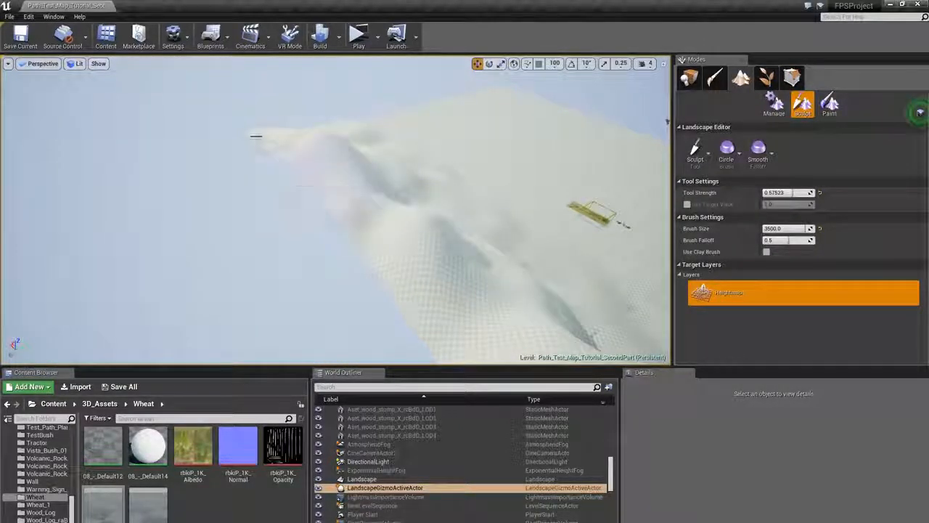
- Sculpt more hills and ridges around the far side of the new landscape
{"action": "right_click_drag", "start_coordinate": [255, 140], "coordinate": [423, 234]}
{"action": "left_click_drag", "start_coordinate": [424, 234], "coordinate": [407, 186]}
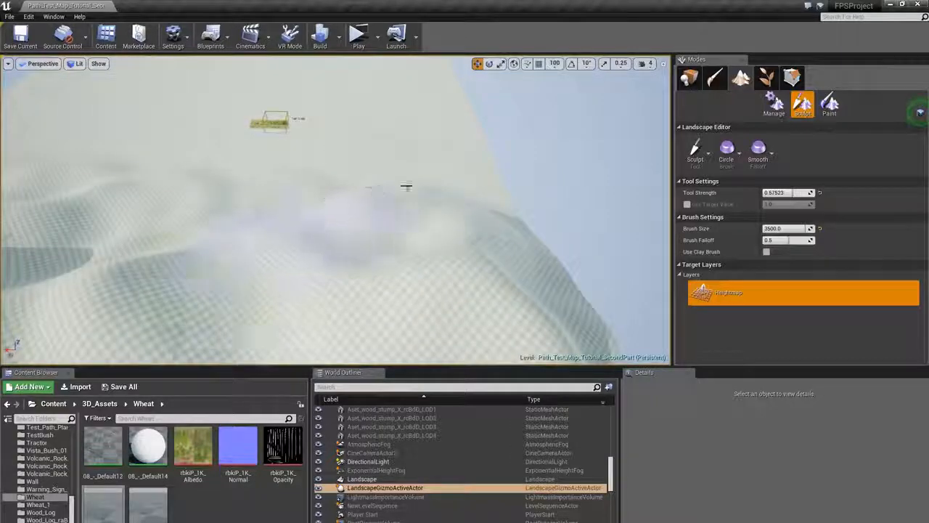
{"action": "left_click_drag", "start_coordinate": [482, 156], "coordinate": [443, 178]}
{"action": "right_click_drag", "start_coordinate": [443, 179], "coordinate": [284, 199]}
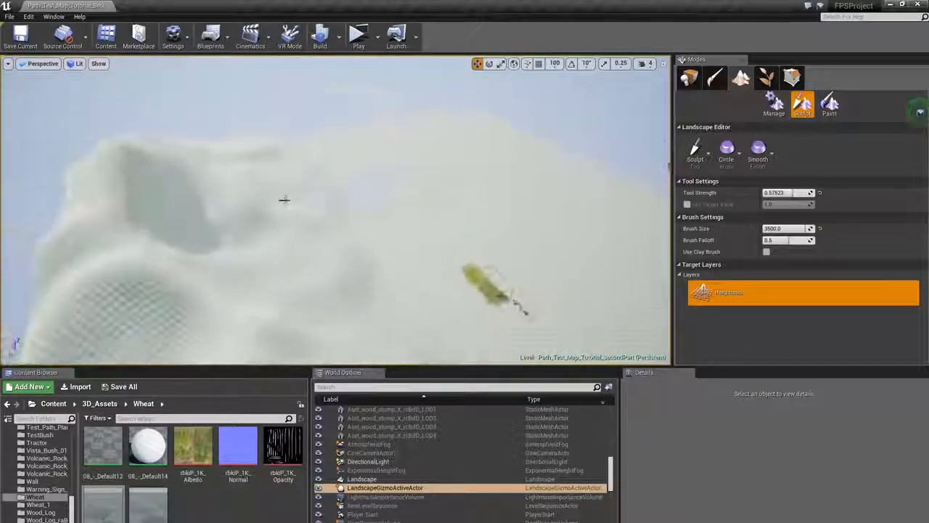
{"action": "mouse_move", "coordinate": [284, 199]}
{"action": "left_mouse_down"}
{"action": "mouse_move", "coordinate": [227, 236]}
{"action": "mouse_move", "coordinate": [226, 154]}
{"action": "left_mouse_up"}
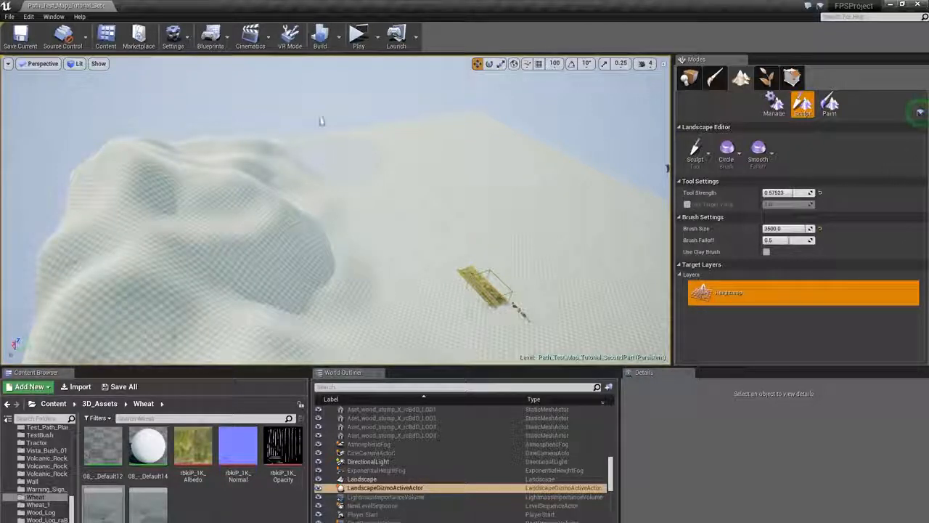
{"action": "right_click_drag", "start_coordinate": [540, 137], "coordinate": [403, 123]}
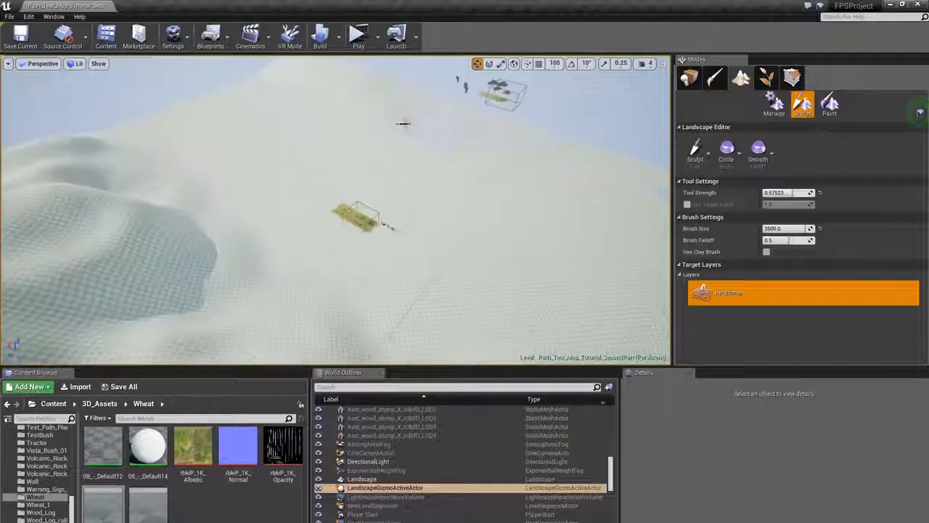
{"action": "right_click_drag", "start_coordinate": [363, 182], "coordinate": [472, 181]}
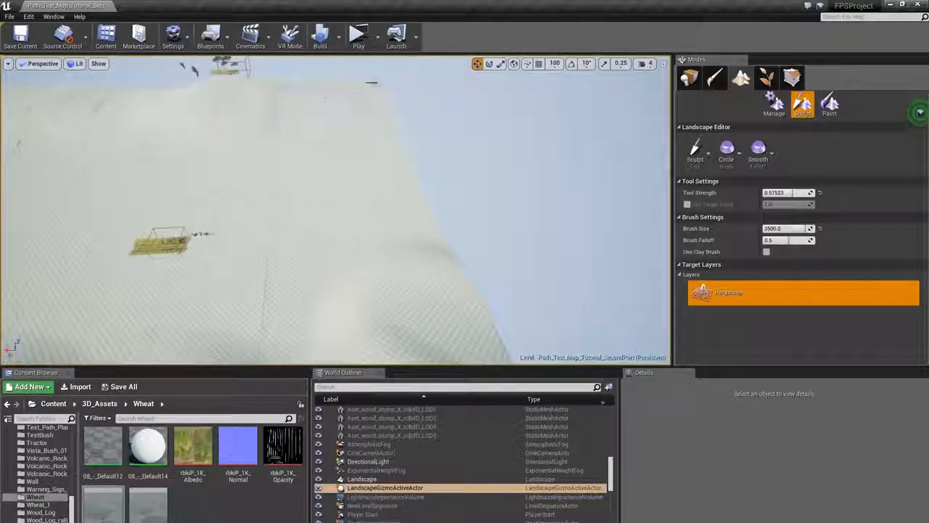
{"action": "right_click_drag", "start_coordinate": [372, 181], "coordinate": [231, 135]}
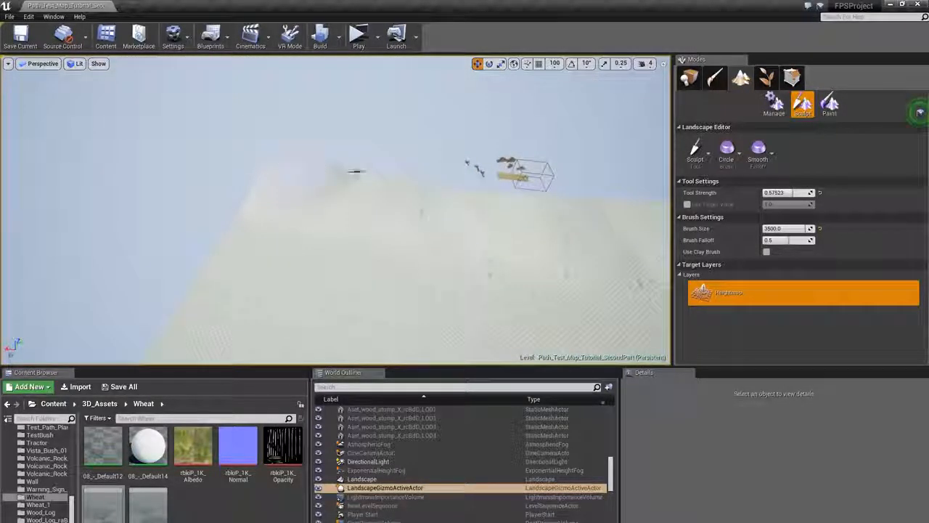
{"action": "right_click_drag", "start_coordinate": [478, 184], "coordinate": [226, 228]}
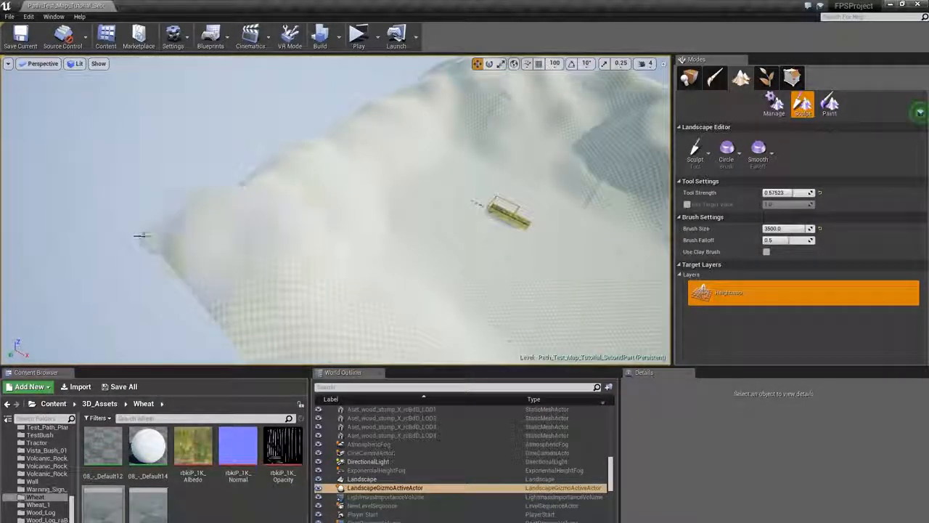
- Raise further hills along the landscape's edges around the cliff path
{"action": "right_click_drag", "start_coordinate": [144, 231], "coordinate": [261, 188]}
{"action": "right_click_drag", "start_coordinate": [326, 249], "coordinate": [529, 190]}
{"action": "mouse_move", "coordinate": [529, 190]}
{"action": "left_mouse_down"}
{"action": "mouse_move", "coordinate": [433, 220]}
{"action": "mouse_move", "coordinate": [585, 116]}
{"action": "left_mouse_up"}
{"action": "right_click_drag", "start_coordinate": [585, 117], "coordinate": [405, 166]}
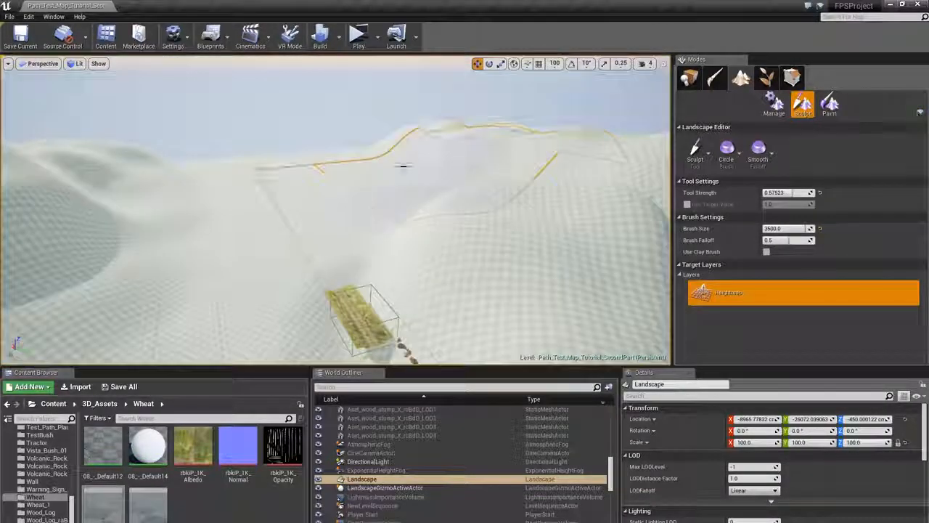
{"action": "mouse_move", "coordinate": [405, 166]}
{"action": "left_mouse_down"}
{"action": "mouse_move", "coordinate": [554, 138]}
{"action": "mouse_move", "coordinate": [182, 153]}
{"action": "mouse_move", "coordinate": [222, 216]}
{"action": "left_mouse_up"}
{"action": "right_click_drag", "start_coordinate": [223, 216], "coordinate": [257, 210]}
{"action": "left_click_drag", "start_coordinate": [257, 210], "coordinate": [310, 295]}
{"action": "mouse_move", "coordinate": [310, 294]}
{"action": "right_mouse_down"}
{"action": "mouse_move", "coordinate": [289, 241]}
{"action": "mouse_move", "coordinate": [308, 141]}
{"action": "mouse_move", "coordinate": [292, 138]}
{"action": "right_mouse_up"}
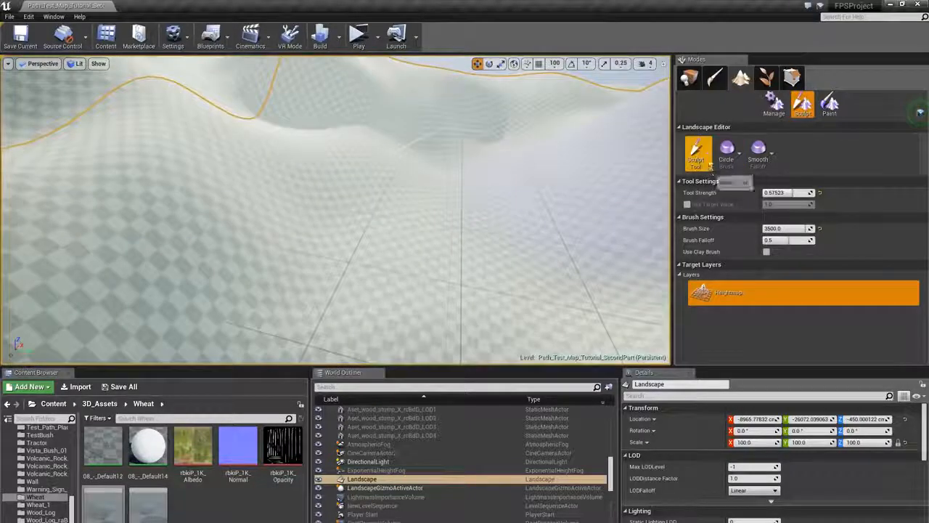
- Switch to the Smooth tool with a 4500 brush size and smooth the sculpted hills
{"action": "left_click", "coordinate": [705, 156]}
{"action": "left_click", "coordinate": [714, 231]}
{"action": "right_click_drag", "start_coordinate": [347, 193], "coordinate": [338, 187]}
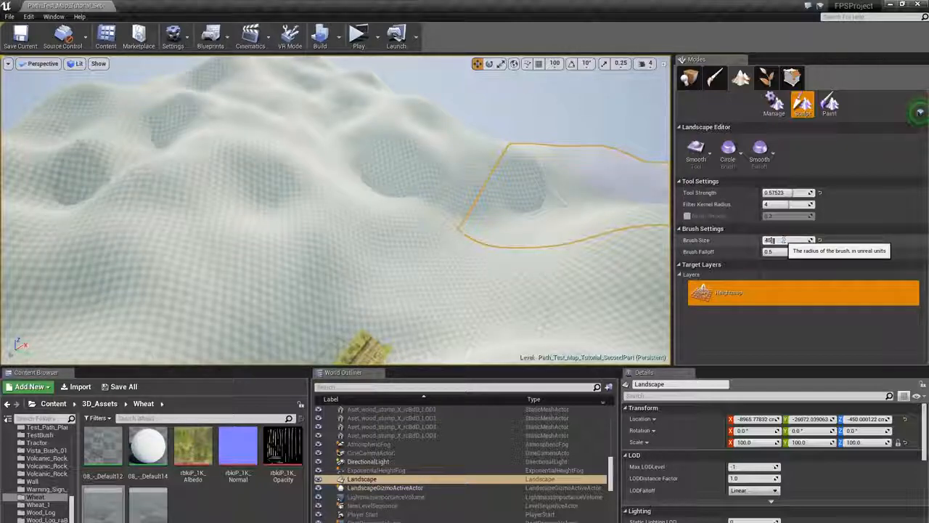
{"action": "mouse_move", "coordinate": [249, 118]}
{"action": "left_mouse_down"}
{"action": "mouse_move", "coordinate": [305, 85]}
{"action": "mouse_move", "coordinate": [392, 129]}
{"action": "left_mouse_up"}
{"action": "mouse_move", "coordinate": [393, 129]}
{"action": "right_mouse_down"}
{"action": "mouse_move", "coordinate": [431, 128]}
{"action": "mouse_move", "coordinate": [281, 194]}
{"action": "right_mouse_up"}
{"action": "mouse_move", "coordinate": [454, 182]}
{"action": "right_mouse_down"}
{"action": "mouse_move", "coordinate": [459, 166]}
{"action": "mouse_move", "coordinate": [332, 152]}
{"action": "mouse_move", "coordinate": [426, 211]}
{"action": "mouse_move", "coordinate": [356, 65]}
{"action": "mouse_move", "coordinate": [380, 197]}
{"action": "mouse_move", "coordinate": [452, 201]}
{"action": "mouse_move", "coordinate": [325, 164]}
{"action": "mouse_move", "coordinate": [331, 262]}
{"action": "mouse_move", "coordinate": [349, 269]}
{"action": "mouse_move", "coordinate": [345, 254]}
{"action": "mouse_move", "coordinate": [392, 196]}
{"action": "mouse_move", "coordinate": [465, 174]}
{"action": "mouse_move", "coordinate": [365, 172]}
{"action": "mouse_move", "coordinate": [385, 207]}
{"action": "mouse_move", "coordinate": [371, 217]}
{"action": "mouse_move", "coordinate": [446, 147]}
{"action": "right_mouse_up"}
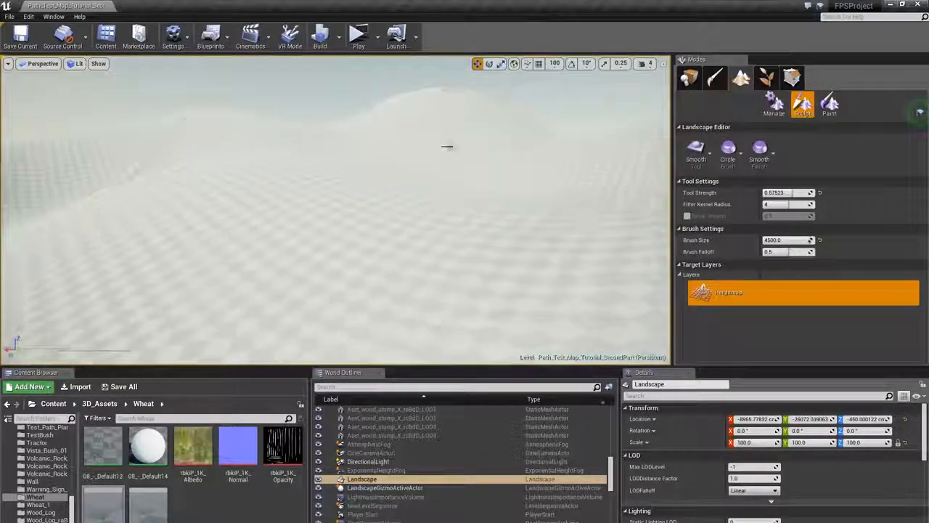
{"action": "right_click_drag", "start_coordinate": [344, 158], "coordinate": [344, 158]}
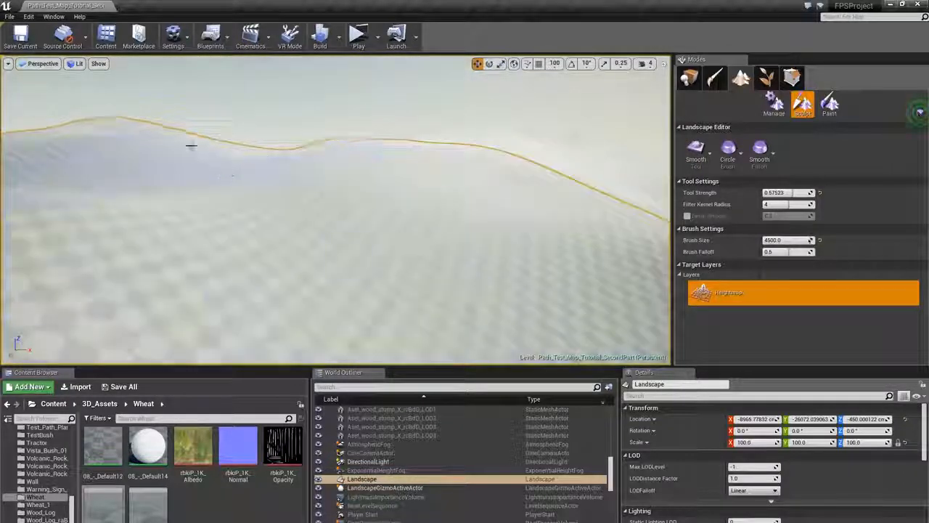
- Move the new landscape down to a Z location of about -1021 and return to Landscape mode
{"action": "left_click", "coordinate": [689, 79]}
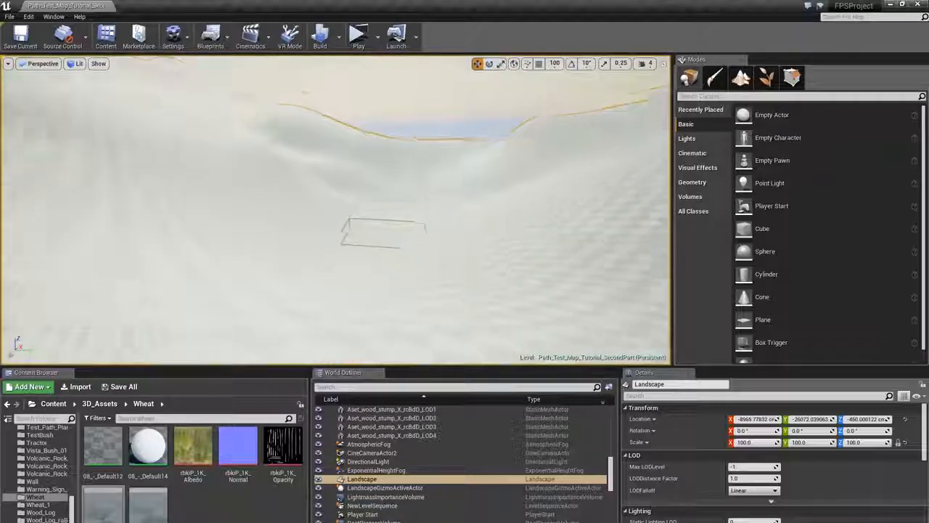
{"action": "right_click_drag", "start_coordinate": [335, 210], "coordinate": [335, 211]}
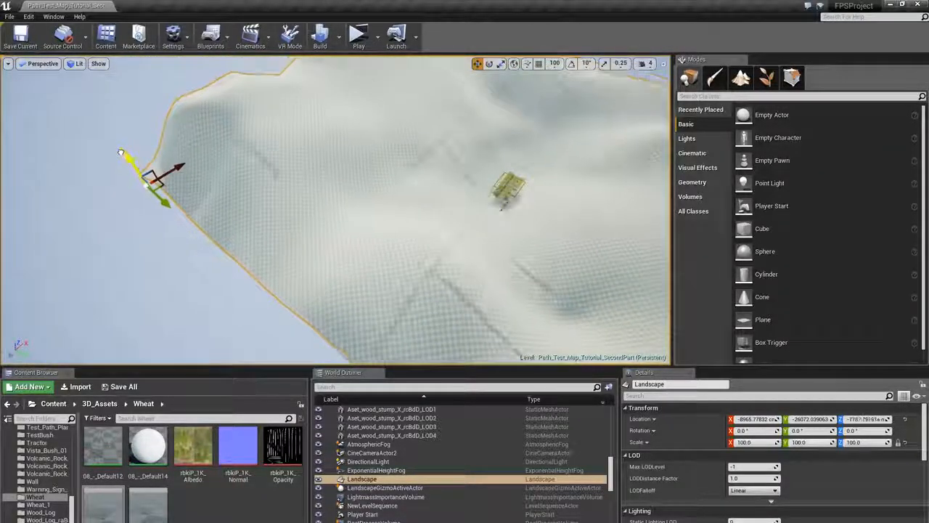
{"action": "key", "text": "w"}
{"action": "right_click_drag", "start_coordinate": [120, 150], "coordinate": [120, 151]}
{"action": "key", "text": "w"}
{"action": "key", "text": "w"}
{"action": "right_click_drag", "start_coordinate": [335, 163], "coordinate": [335, 162]}
{"action": "left_click", "coordinate": [746, 81]}
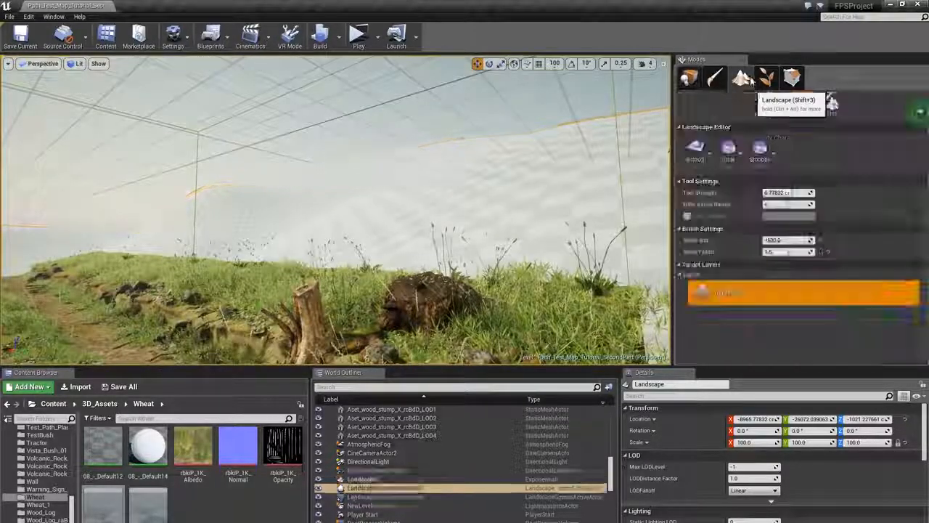
- Apply the path's Forest_Ground_Tutorial material to the new landscape as its Landscape Material
{"action": "right_click_drag", "start_coordinate": [378, 240], "coordinate": [377, 240]}
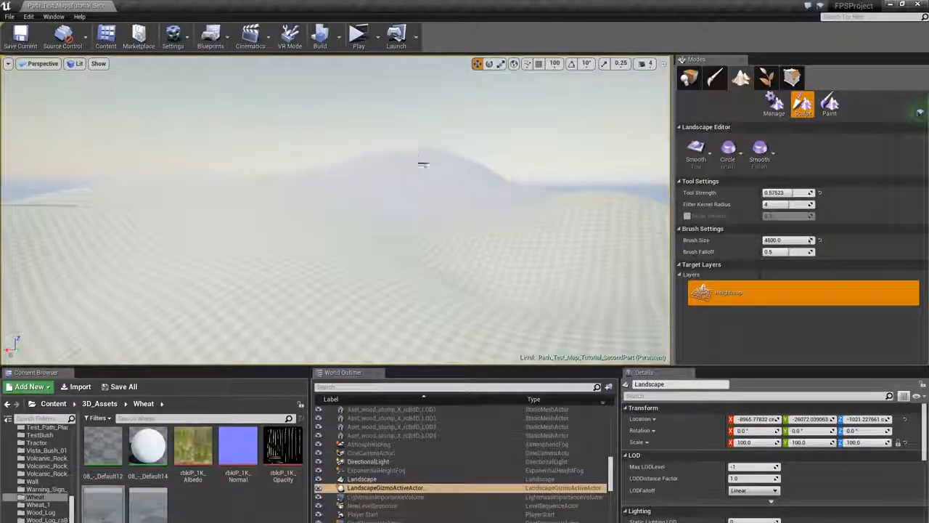
{"action": "right_click_drag", "start_coordinate": [302, 194], "coordinate": [376, 223]}
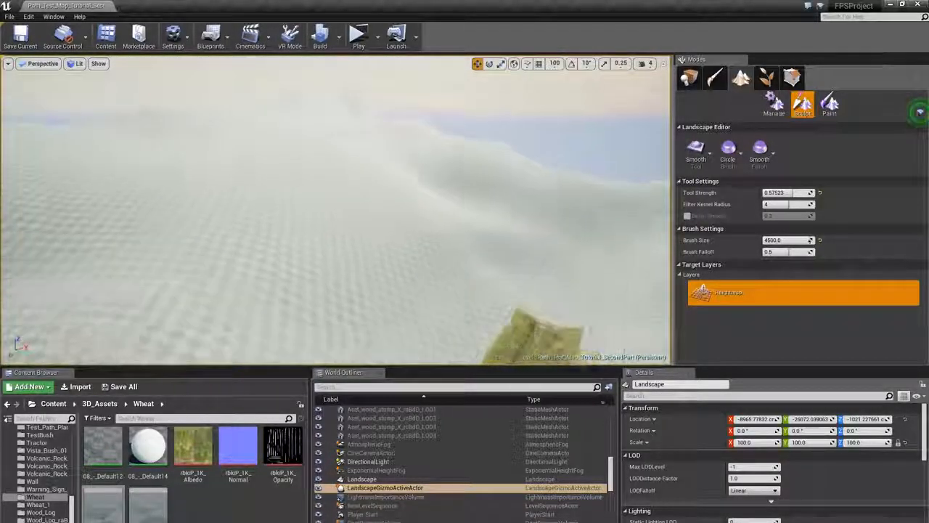
{"action": "right_click_drag", "start_coordinate": [339, 104], "coordinate": [339, 104]}
{"action": "right_click_drag", "start_coordinate": [666, 234], "coordinate": [473, 32]}
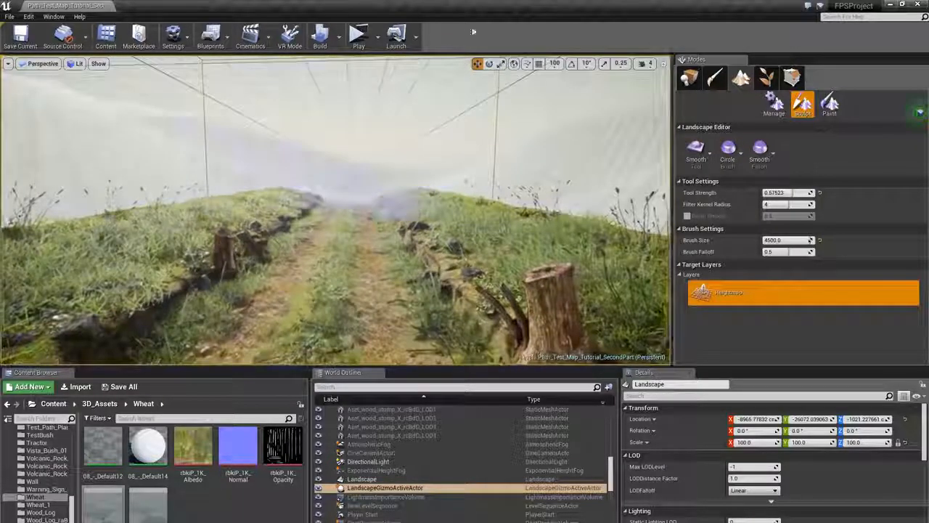
{"action": "left_click", "coordinate": [699, 81]}
{"action": "right_click_drag", "start_coordinate": [449, 209], "coordinate": [449, 209]}
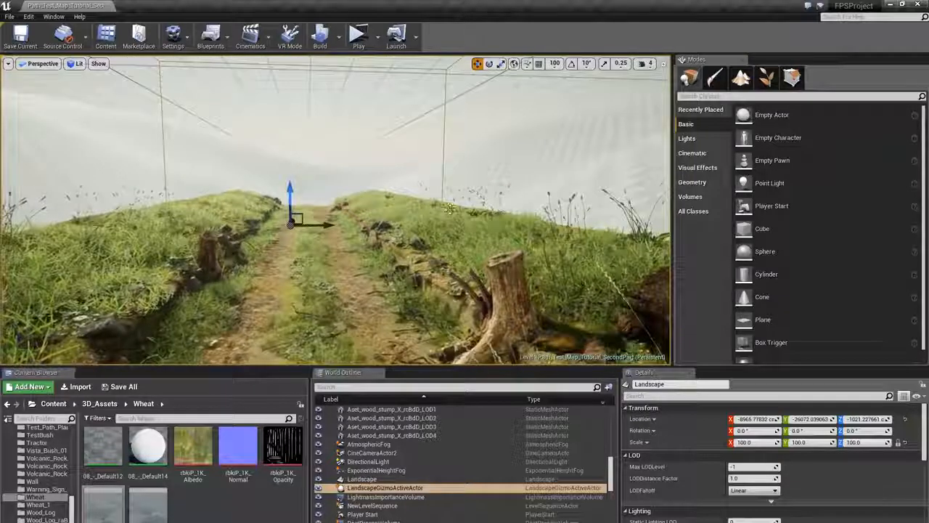
{"action": "left_click", "coordinate": [356, 288]}
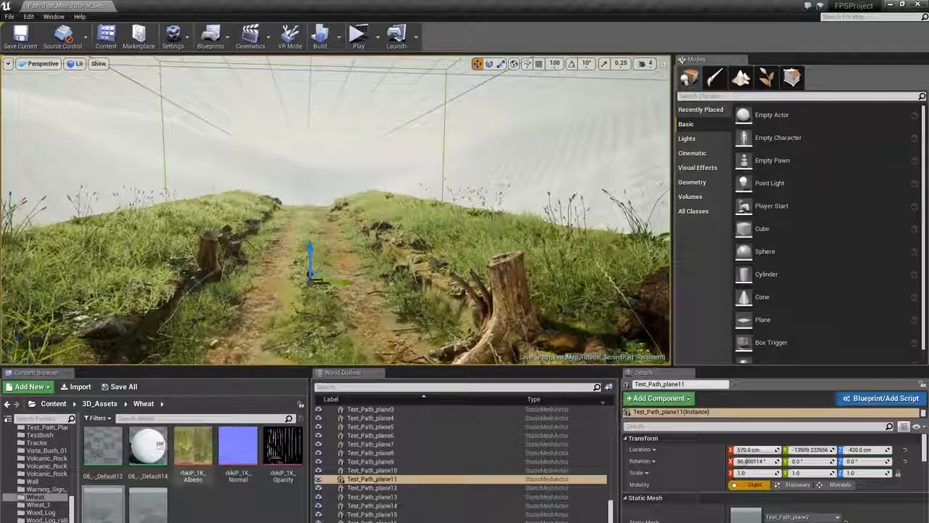
{"action": "scroll", "coordinate": [863, 512], "scroll_direction": "down", "scroll_amount": 3}
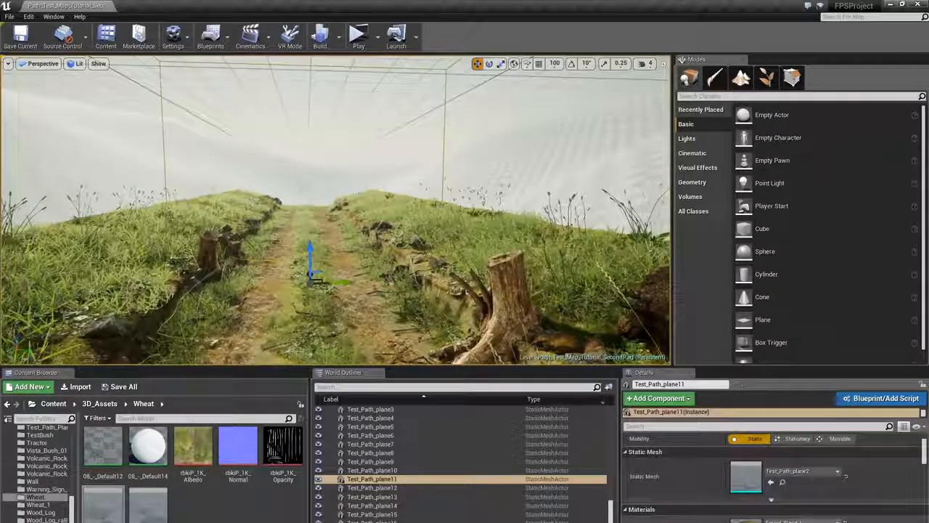
{"action": "left_click", "coordinate": [782, 522]}
{"action": "scroll", "coordinate": [234, 491], "scroll_direction": "down", "scroll_amount": 3}
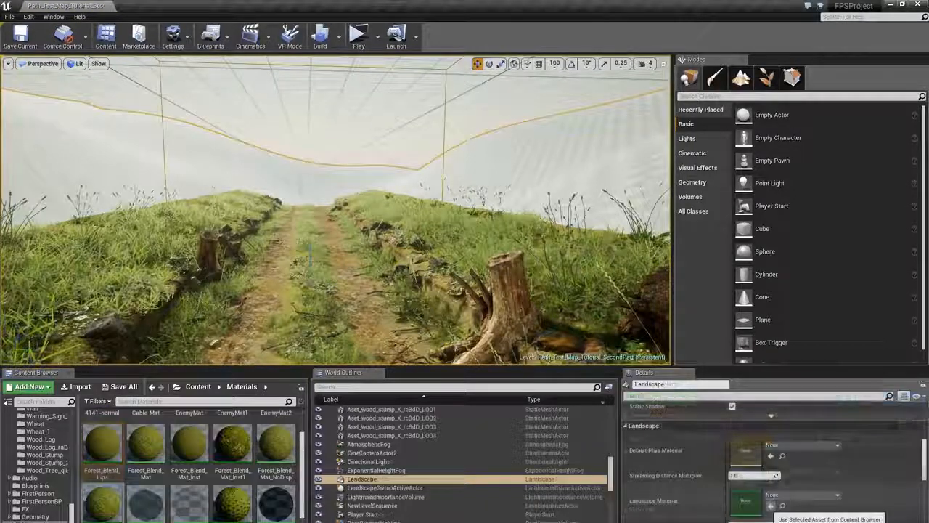
{"action": "left_click", "coordinate": [771, 506]}
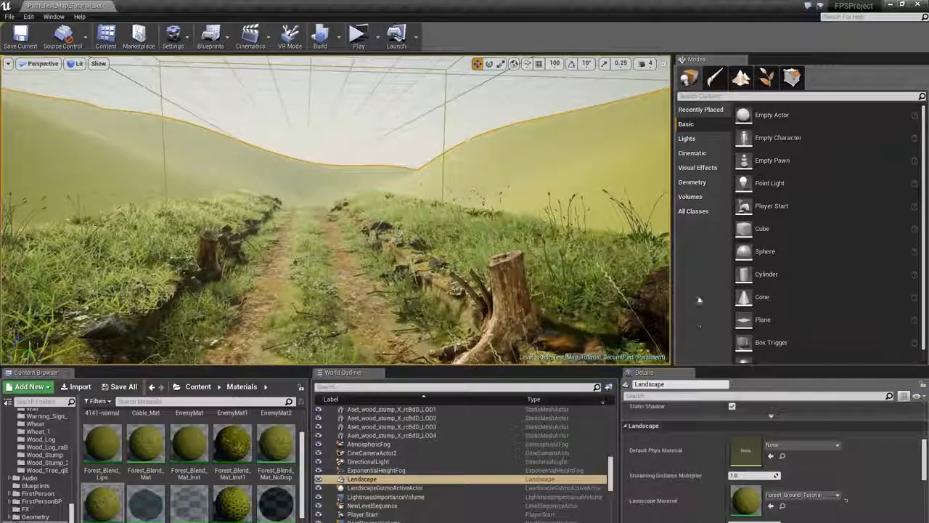
{"action": "right_click_drag", "start_coordinate": [436, 240], "coordinate": [480, 241]}
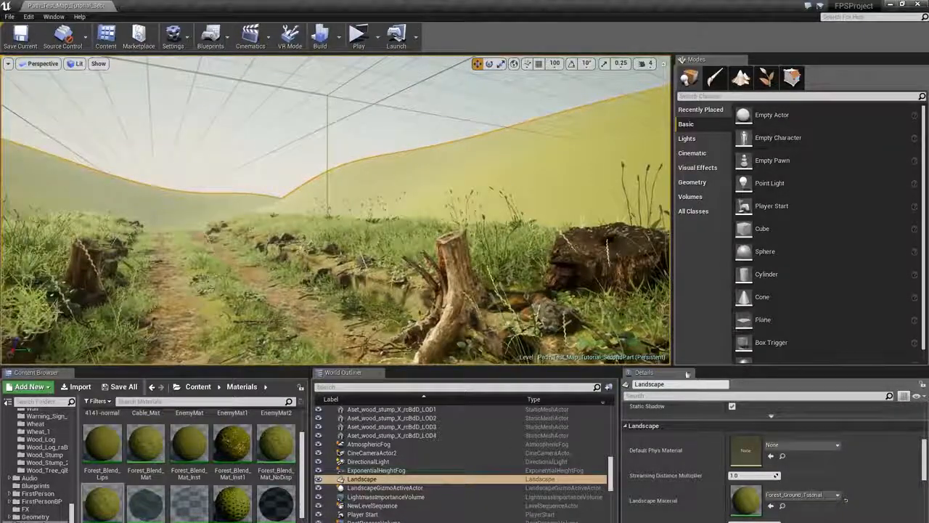
- Switch to Foliage mode and make only the foliage types 01 to 03 active in the palette
{"action": "scroll", "coordinate": [652, 490], "scroll_direction": "up", "scroll_amount": 5}
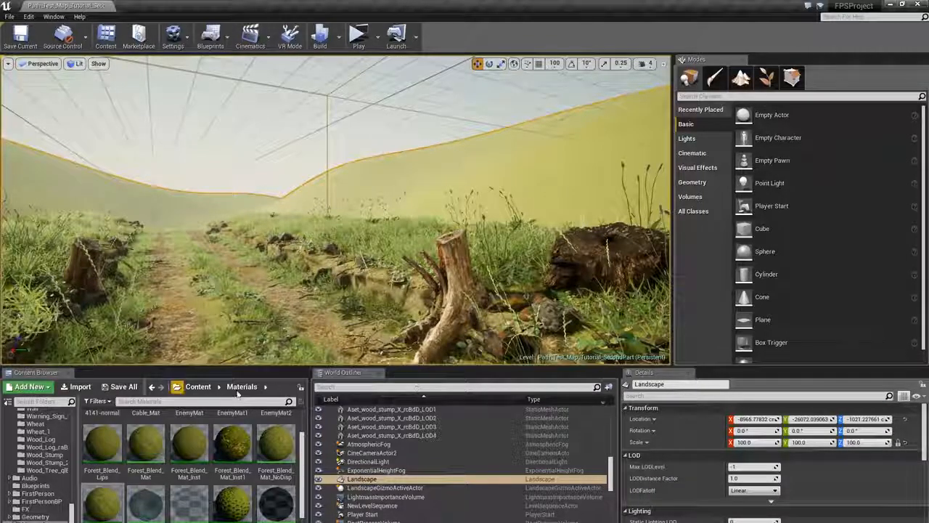
{"action": "right_click_drag", "start_coordinate": [406, 192], "coordinate": [581, 194]}
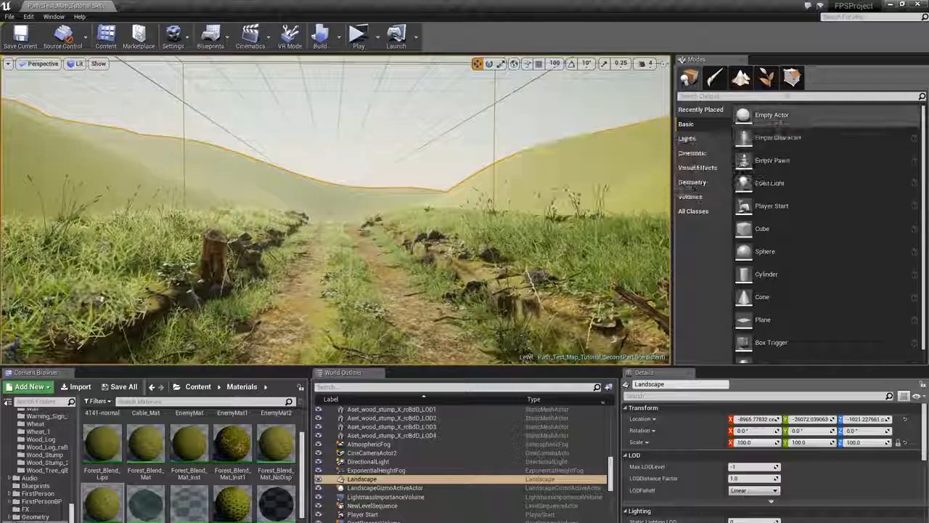
{"action": "left_click", "coordinate": [771, 85]}
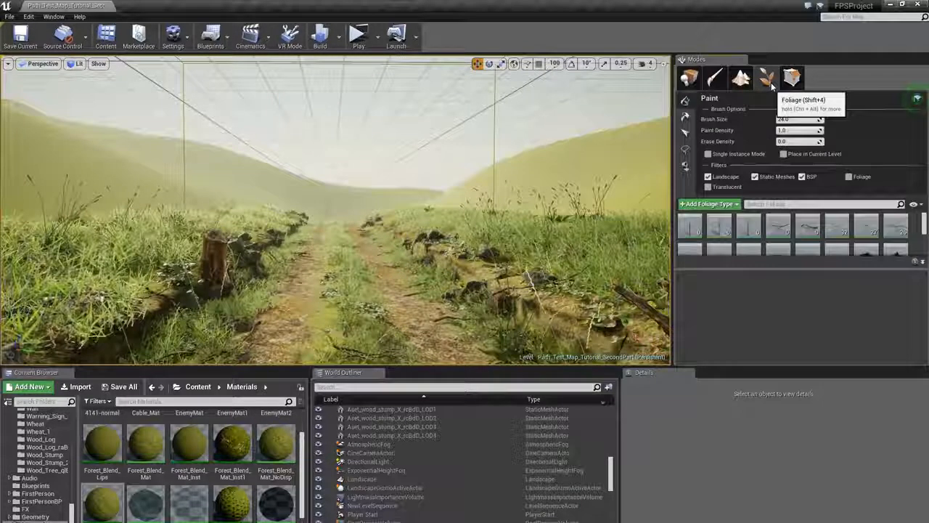
{"action": "left_click", "coordinate": [808, 229]}
{"action": "key", "text": "ctrl+a"}
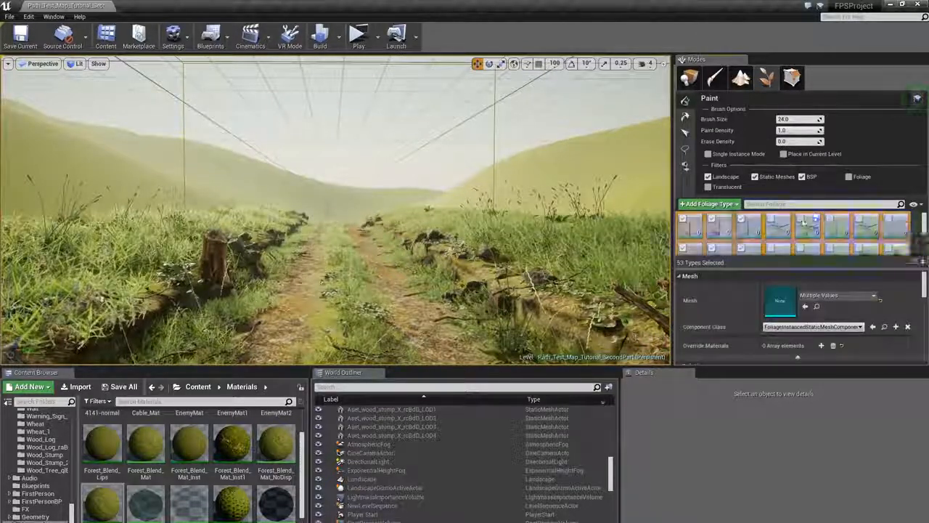
{"action": "left_click", "coordinate": [802, 220]}
{"action": "left_click", "coordinate": [694, 230]}
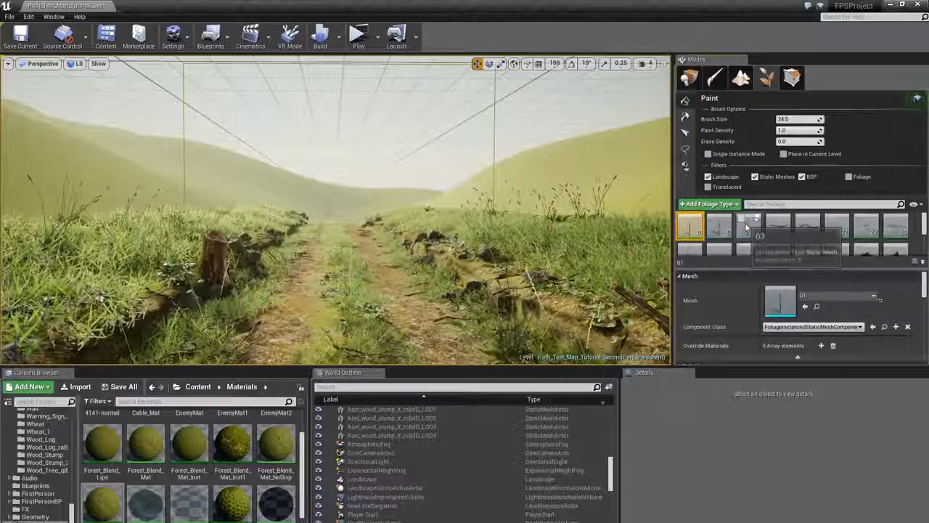
{"action": "left_click", "coordinate": [746, 229], "text": "shift"}
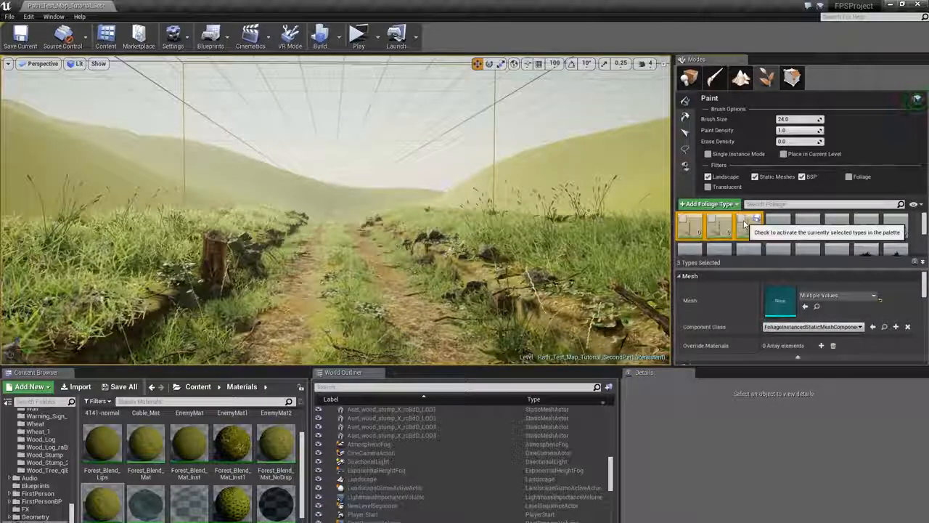
{"action": "left_click", "coordinate": [750, 229]}
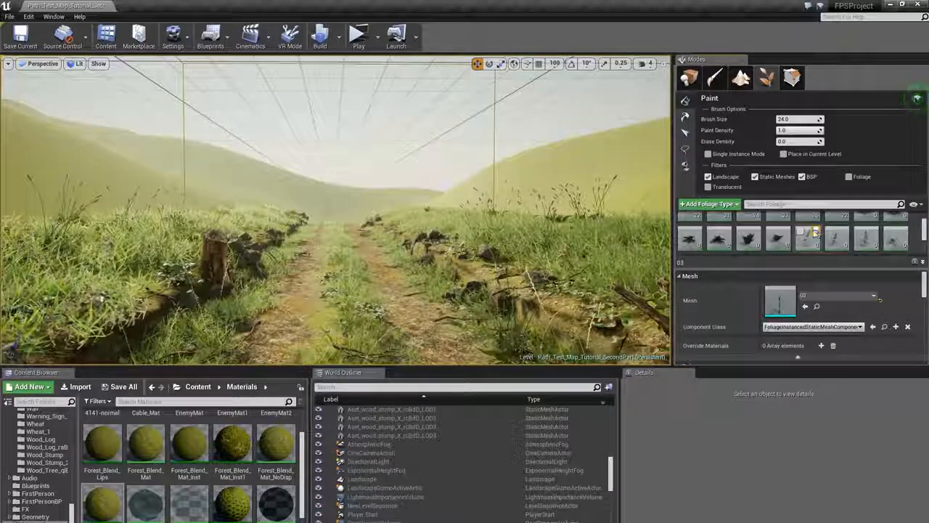
{"action": "scroll", "coordinate": [833, 227], "scroll_direction": "down", "scroll_amount": 2}
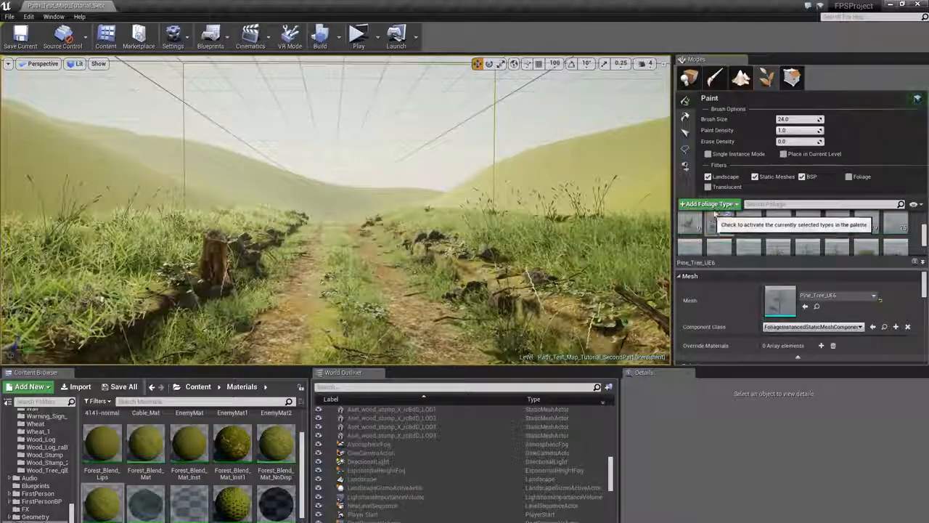
- Paint a few pine trees onto the hillside and undo those strokes
{"action": "mouse_move", "coordinate": [512, 204]}
{"action": "right_mouse_down"}
{"action": "mouse_move", "coordinate": [570, 205]}
{"action": "mouse_move", "coordinate": [571, 183]}
{"action": "right_mouse_up"}
{"action": "left_click", "coordinate": [544, 199]}
{"action": "left_click", "coordinate": [508, 241]}
{"action": "left_click", "coordinate": [481, 254]}
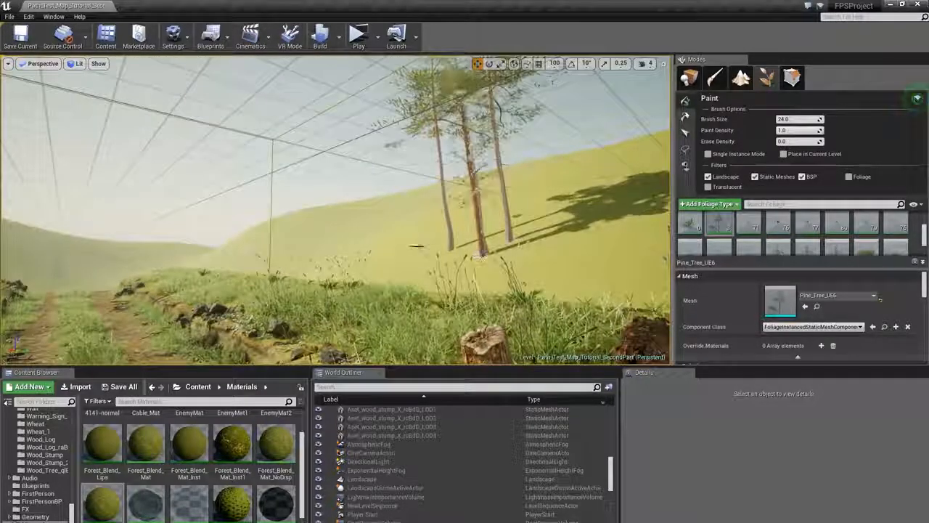
{"action": "left_click", "coordinate": [415, 245]}
{"action": "mouse_move", "coordinate": [385, 190]}
{"action": "right_mouse_down"}
{"action": "mouse_move", "coordinate": [393, 164]}
{"action": "mouse_move", "coordinate": [383, 200]}
{"action": "right_mouse_up"}
{"action": "key", "text": "ctrl+z"}
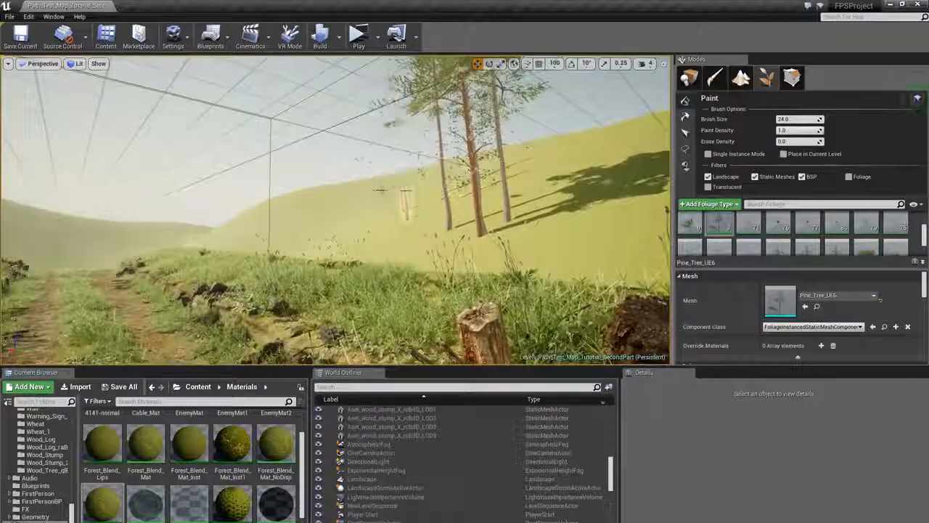
{"action": "key", "text": "ctrl+z"}
{"action": "key", "text": "ctrl+z"}
{"action": "key", "text": "ctrl+z"}
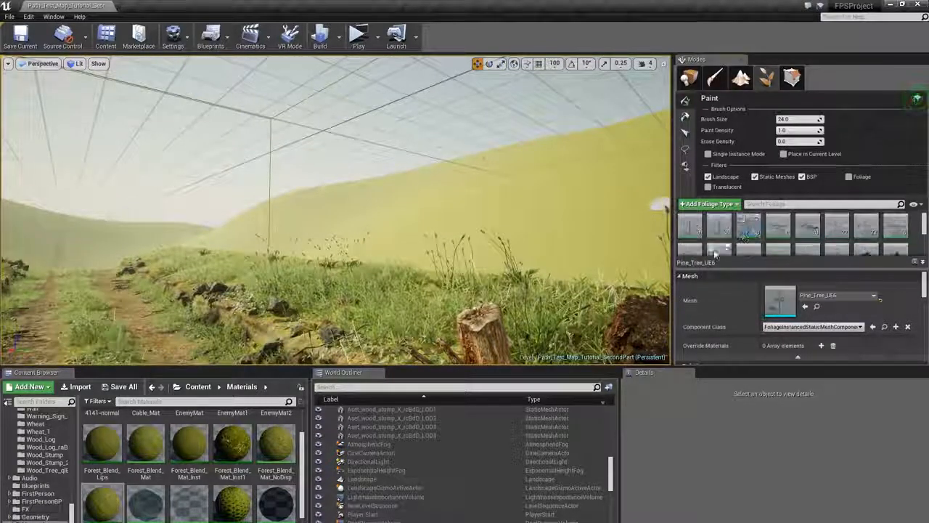
- Select the two pine tree foliage types and set their Align Max Angle to 4
{"action": "left_click", "coordinate": [751, 239]}
{"action": "scroll", "coordinate": [735, 250], "scroll_direction": "down", "scroll_amount": 1}
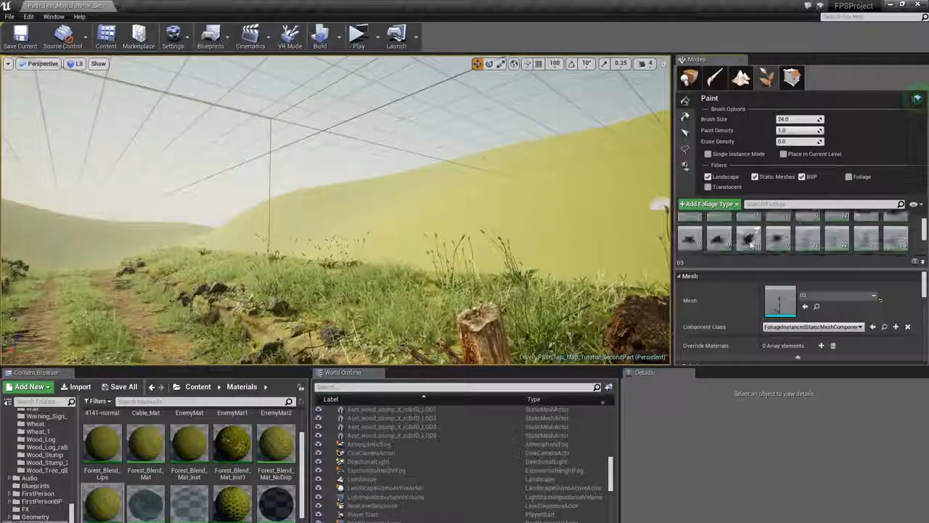
{"action": "left_click", "coordinate": [720, 240], "text": "ctrl"}
{"action": "scroll", "coordinate": [821, 312], "scroll_direction": "down", "scroll_amount": 5}
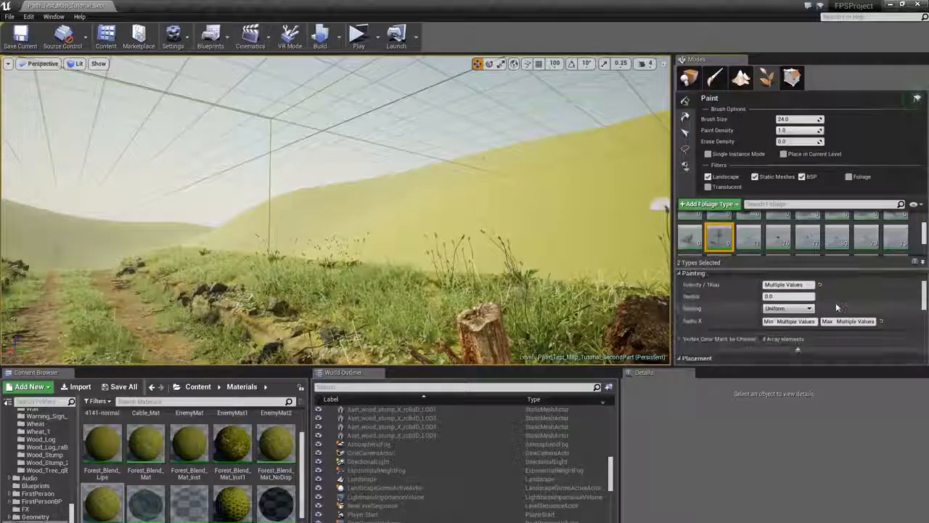
{"action": "scroll", "coordinate": [813, 322], "scroll_direction": "down", "scroll_amount": 2}
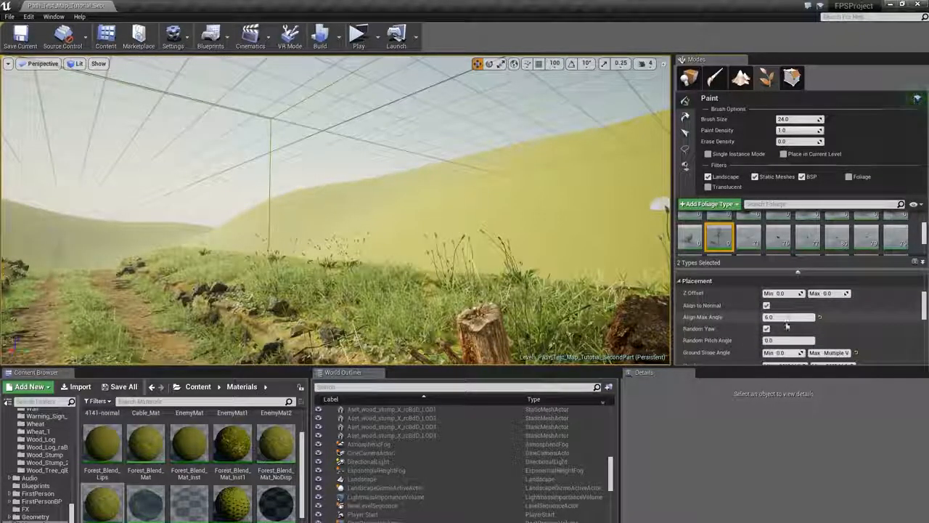
{"action": "left_click", "coordinate": [788, 318]}
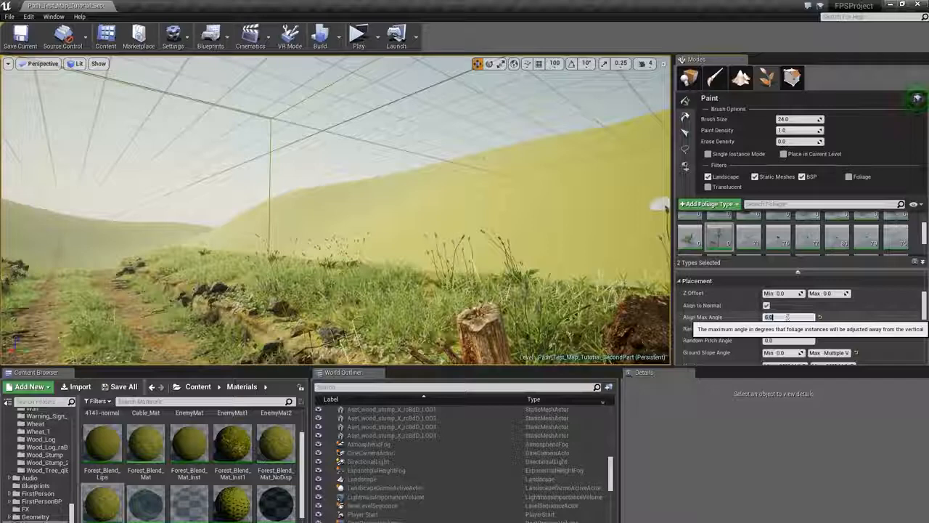
{"action": "type", "text": "4"}
- Set the brush size to about 250 and paint pine trees on the hillside, undoing the last stroke
{"action": "mouse_move", "coordinate": [430, 197]}
{"action": "left_mouse_down"}
{"action": "mouse_move", "coordinate": [388, 210]}
{"action": "mouse_move", "coordinate": [396, 211]}
{"action": "left_mouse_up"}
{"action": "mouse_move", "coordinate": [396, 212]}
{"action": "right_mouse_down"}
{"action": "mouse_move", "coordinate": [348, 185]}
{"action": "mouse_move", "coordinate": [218, 189]}
{"action": "right_mouse_up"}
{"action": "left_click_drag", "start_coordinate": [377, 222], "coordinate": [296, 217]}
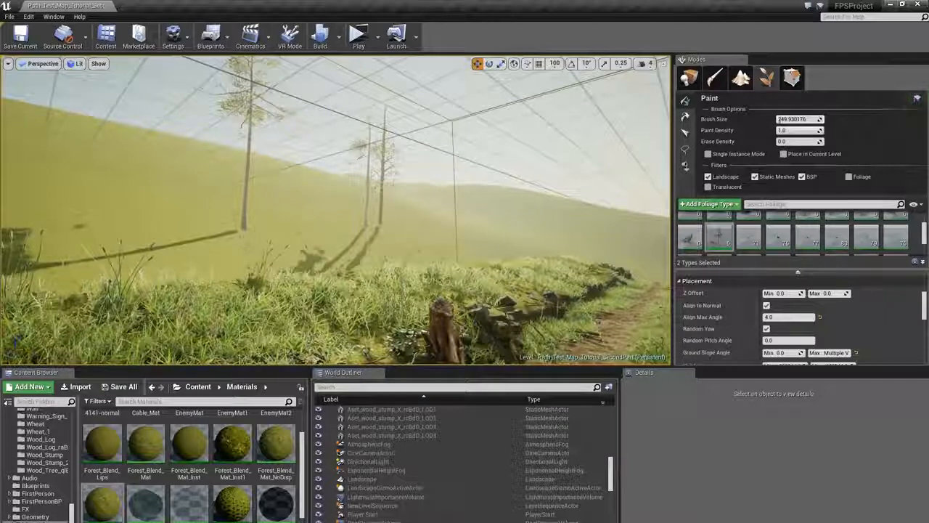
{"action": "left_click_drag", "start_coordinate": [376, 215], "coordinate": [301, 218]}
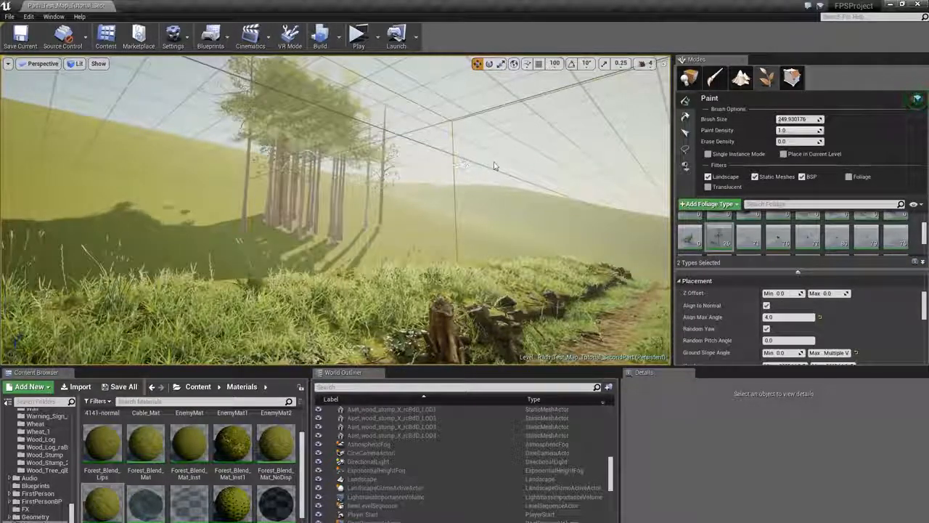
{"action": "key", "text": "ctrl+z"}
- Paint more pine trees across the hills surrounding the path
{"action": "scroll", "coordinate": [770, 314], "scroll_direction": "up", "scroll_amount": 1}
{"action": "scroll", "coordinate": [741, 236], "scroll_direction": "up", "scroll_amount": 3}
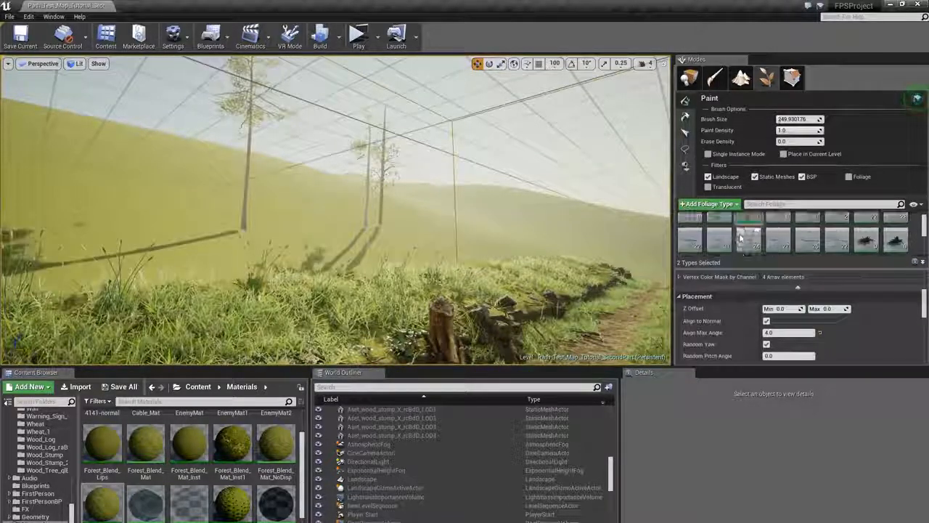
{"action": "scroll", "coordinate": [741, 238], "scroll_direction": "up", "scroll_amount": 2}
{"action": "scroll", "coordinate": [777, 320], "scroll_direction": "up", "scroll_amount": 6}
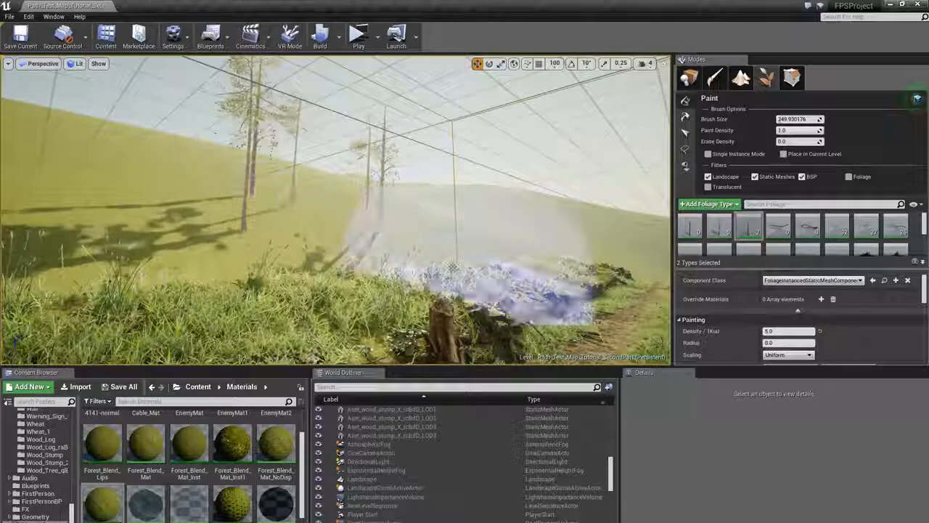
{"action": "left_click", "coordinate": [215, 226]}
{"action": "mouse_move", "coordinate": [214, 227]}
{"action": "right_mouse_down"}
{"action": "mouse_move", "coordinate": [291, 226]}
{"action": "mouse_move", "coordinate": [181, 221]}
{"action": "right_mouse_up"}
{"action": "key", "text": "w"}
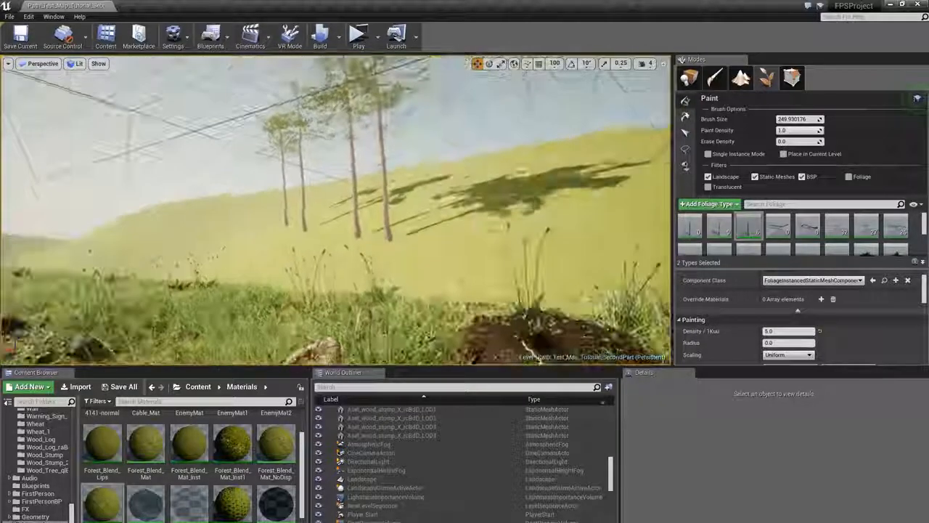
{"action": "left_click", "coordinate": [444, 167]}
{"action": "left_click", "coordinate": [548, 167]}
{"action": "right_click_drag", "start_coordinate": [548, 167], "coordinate": [624, 168]}
{"action": "left_click", "coordinate": [409, 186]}
{"action": "mouse_move", "coordinate": [408, 187]}
{"action": "right_mouse_down"}
{"action": "mouse_move", "coordinate": [509, 190]}
{"action": "mouse_move", "coordinate": [443, 199]}
{"action": "mouse_move", "coordinate": [559, 201]}
{"action": "right_mouse_up"}
{"action": "left_click", "coordinate": [395, 200]}
{"action": "left_click", "coordinate": [328, 175]}
{"action": "left_click", "coordinate": [396, 240]}
{"action": "left_click", "coordinate": [101, 269]}
{"action": "left_click", "coordinate": [472, 200]}
{"action": "left_click", "coordinate": [102, 207]}
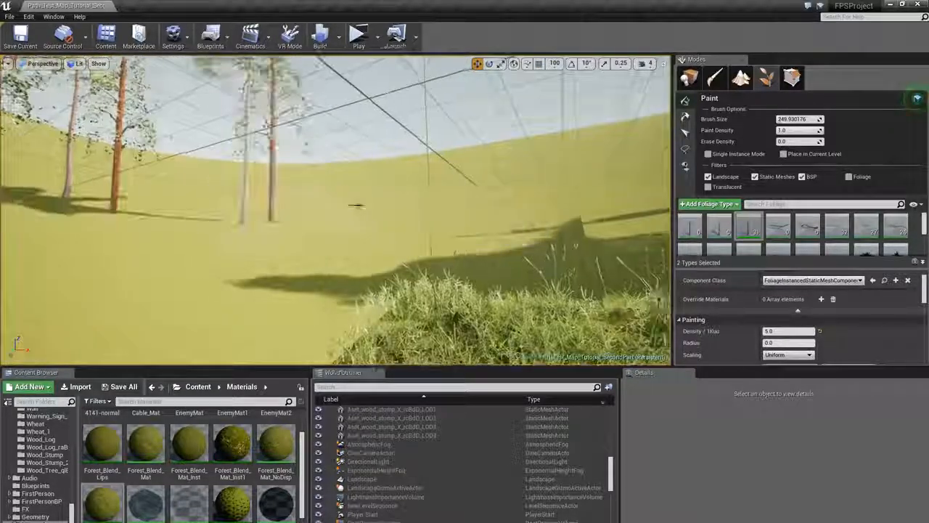
{"action": "left_click", "coordinate": [498, 178]}
{"action": "left_click", "coordinate": [403, 192]}
{"action": "right_click_drag", "start_coordinate": [473, 173], "coordinate": [567, 175]}
{"action": "left_click", "coordinate": [345, 209]}
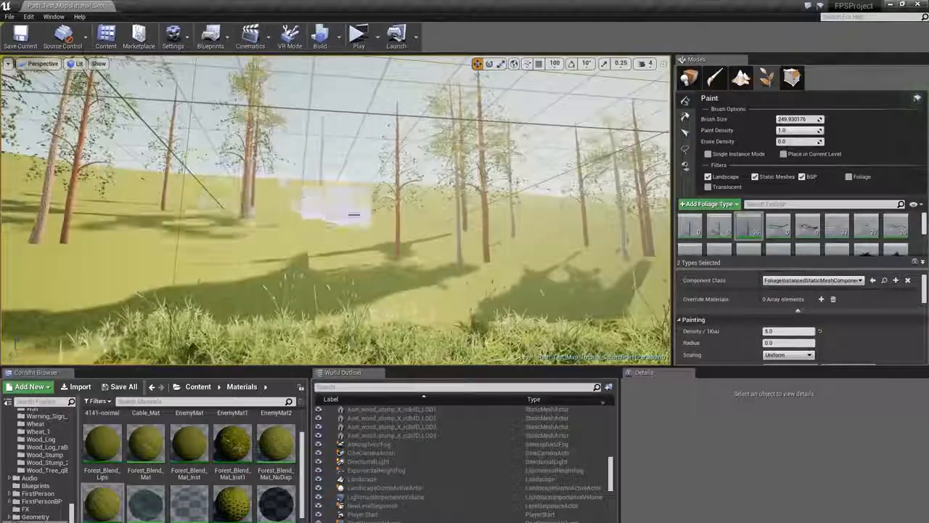
{"action": "left_click", "coordinate": [549, 212]}
{"action": "right_click_drag", "start_coordinate": [555, 220], "coordinate": [647, 221]}
{"action": "left_click", "coordinate": [386, 249]}
{"action": "left_click", "coordinate": [152, 253]}
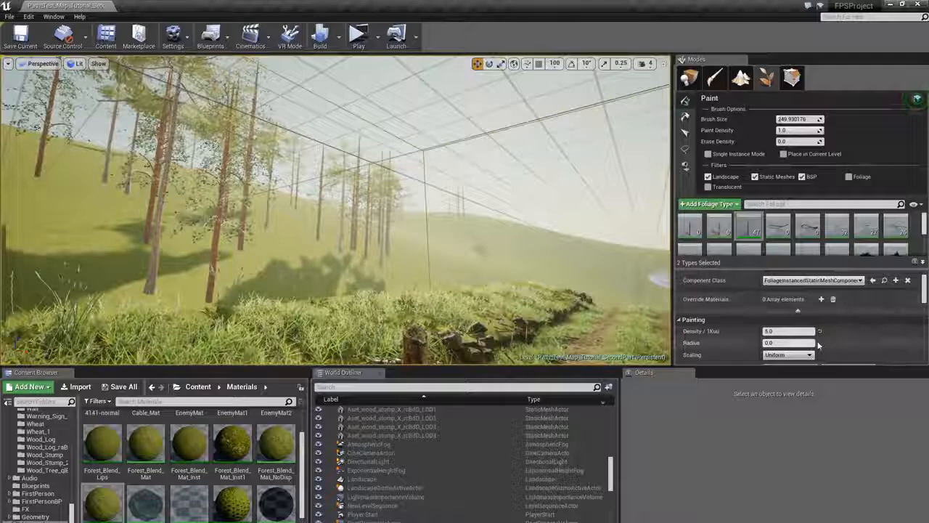
- Set the 03 foliage type's Scale X range to a minimum of 1.4 and a maximum of 2.5
{"action": "scroll", "coordinate": [810, 323], "scroll_direction": "down", "scroll_amount": 4}
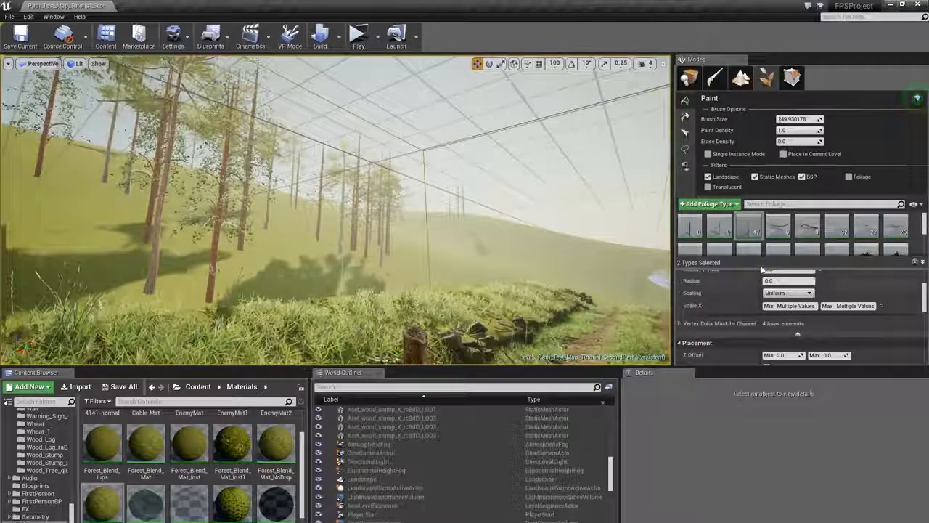
{"action": "left_click", "coordinate": [749, 227]}
{"action": "type", "text": "1.4"}
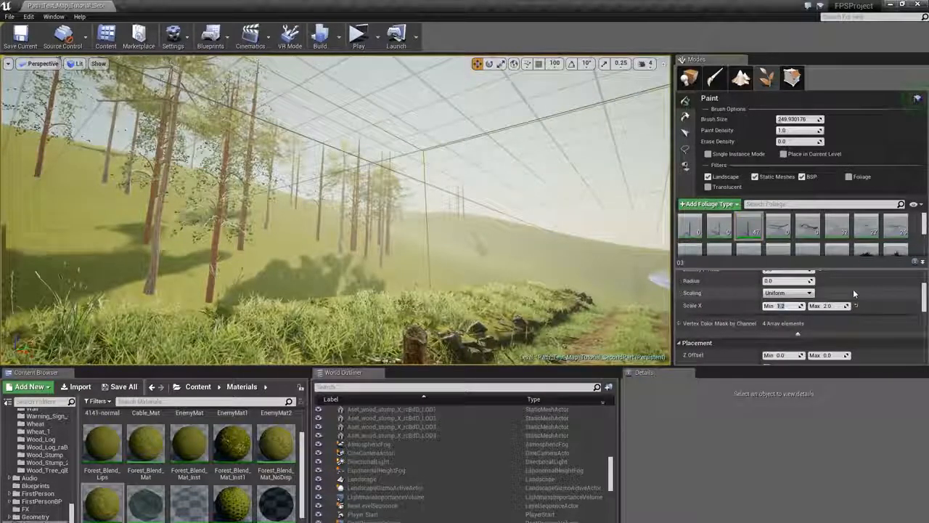
{"action": "key", "text": "Tab"}
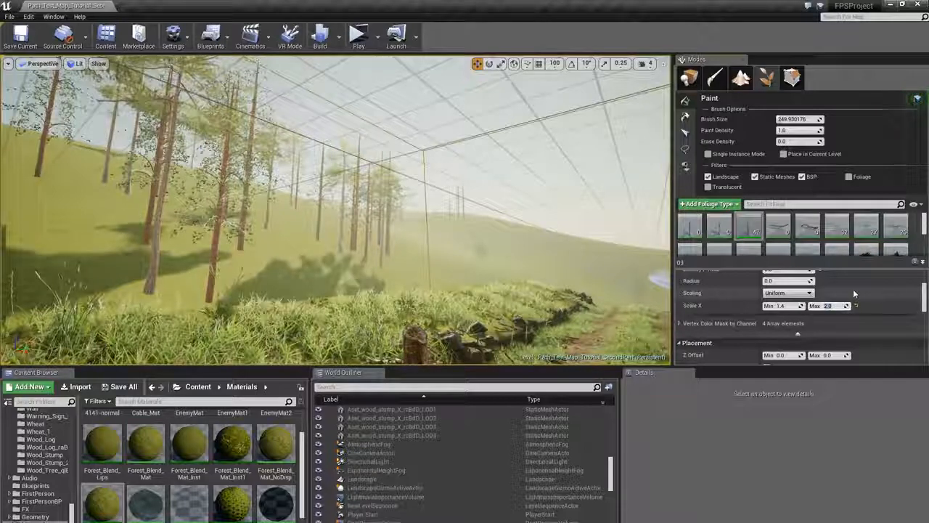
{"action": "type", "text": "2.5"}
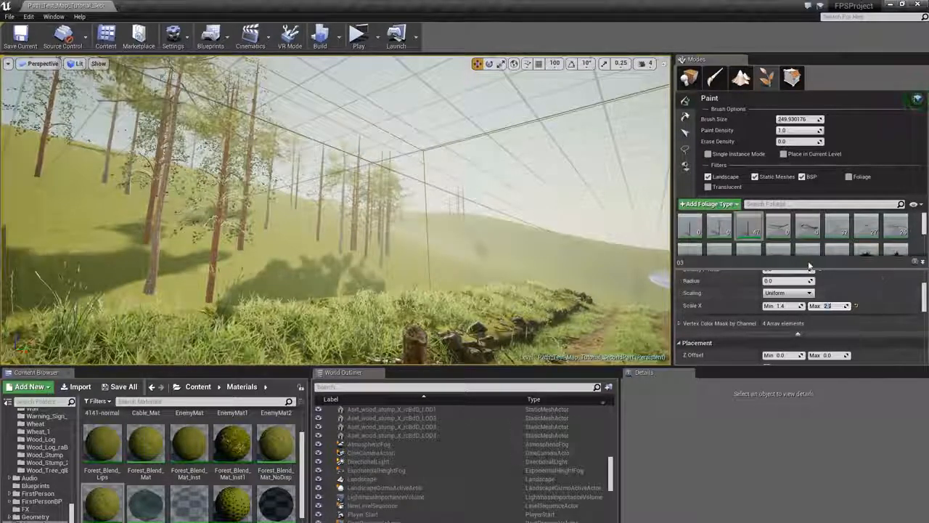
{"action": "scroll", "coordinate": [813, 230], "scroll_direction": "down", "scroll_amount": 2}
{"action": "scroll", "coordinate": [814, 229], "scroll_direction": "up", "scroll_amount": 2}
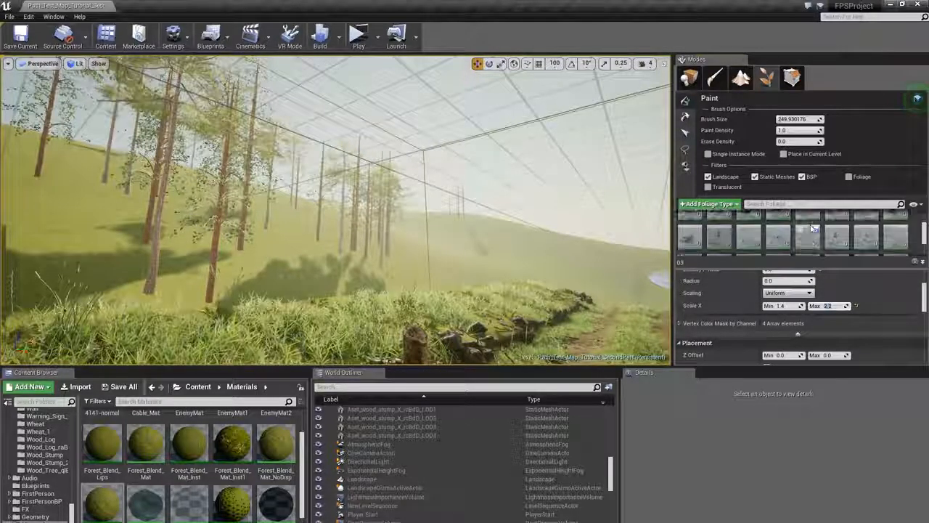
- Select the Pine_Tree_UE6 foliage type and paint further trees around the path and over the hills
{"action": "left_click", "coordinate": [720, 227]}
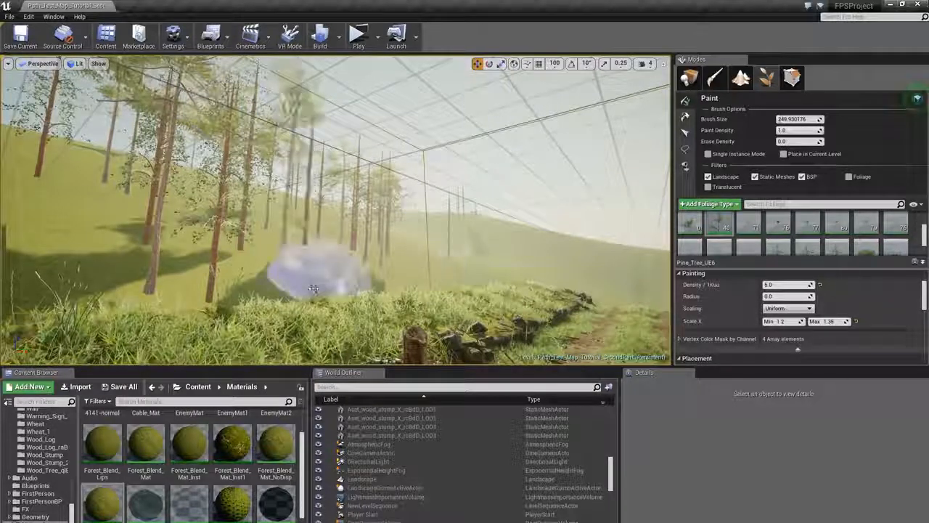
{"action": "left_click", "coordinate": [94, 247]}
{"action": "mouse_move", "coordinate": [80, 248]}
{"action": "right_mouse_down"}
{"action": "mouse_move", "coordinate": [312, 248]}
{"action": "mouse_move", "coordinate": [316, 229]}
{"action": "right_mouse_up"}
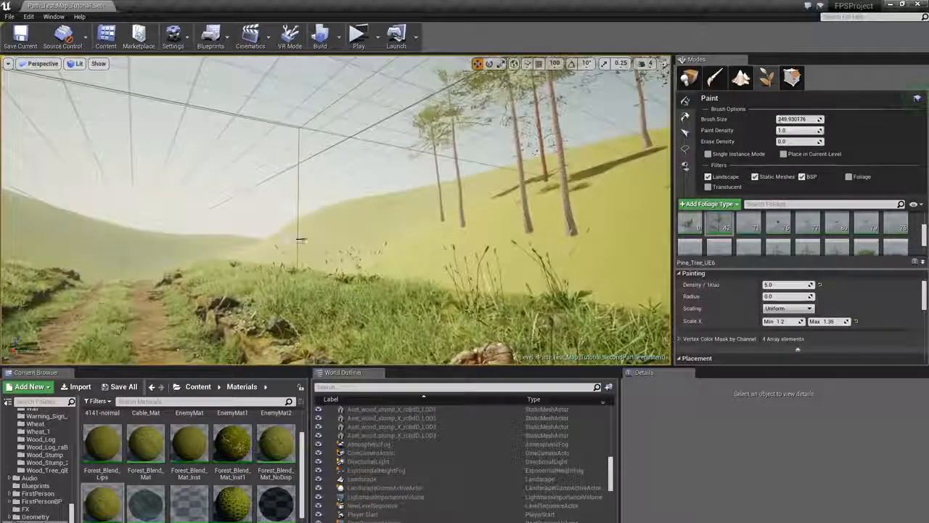
{"action": "left_click", "coordinate": [354, 258]}
{"action": "left_click", "coordinate": [591, 207]}
{"action": "right_click_drag", "start_coordinate": [581, 203], "coordinate": [719, 218]}
{"action": "left_click", "coordinate": [552, 197]}
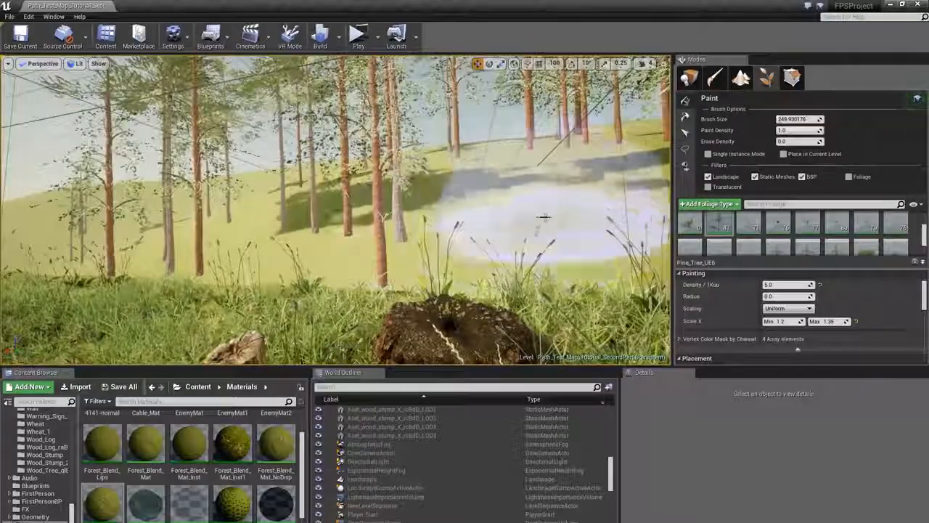
{"action": "right_click_drag", "start_coordinate": [550, 198], "coordinate": [290, 174]}
{"action": "mouse_move", "coordinate": [406, 189]}
{"action": "right_mouse_down"}
{"action": "mouse_move", "coordinate": [363, 174]}
{"action": "mouse_move", "coordinate": [363, 245]}
{"action": "right_mouse_up"}
{"action": "left_click", "coordinate": [364, 244]}
{"action": "right_click_drag", "start_coordinate": [299, 292], "coordinate": [290, 251]}
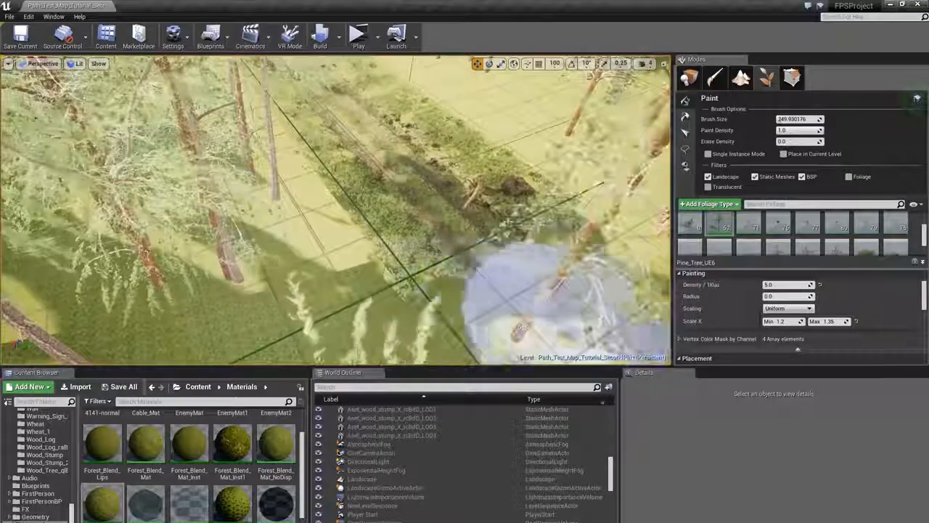
{"action": "left_click", "coordinate": [545, 313]}
{"action": "right_click_drag", "start_coordinate": [544, 313], "coordinate": [555, 286]}
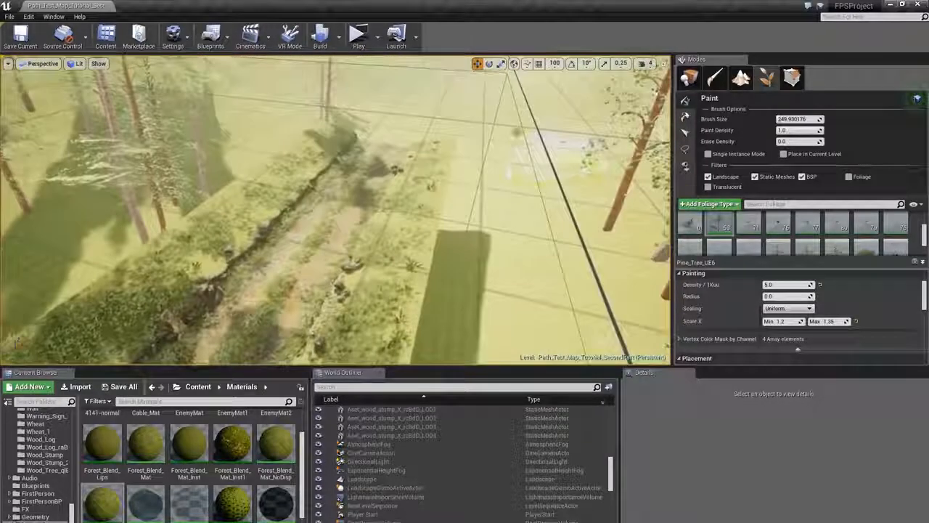
{"action": "left_click", "coordinate": [280, 129]}
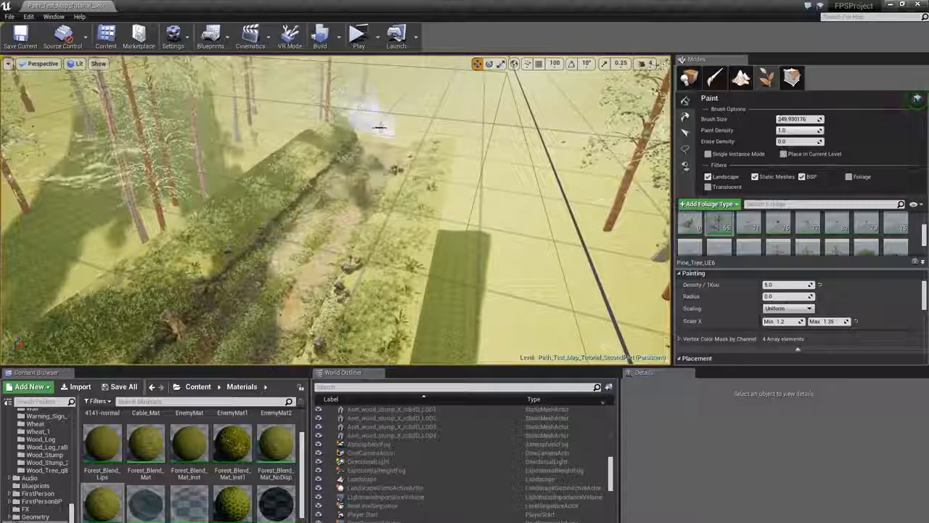
{"action": "left_click", "coordinate": [380, 128]}
{"action": "right_click_drag", "start_coordinate": [379, 127], "coordinate": [326, 86]}
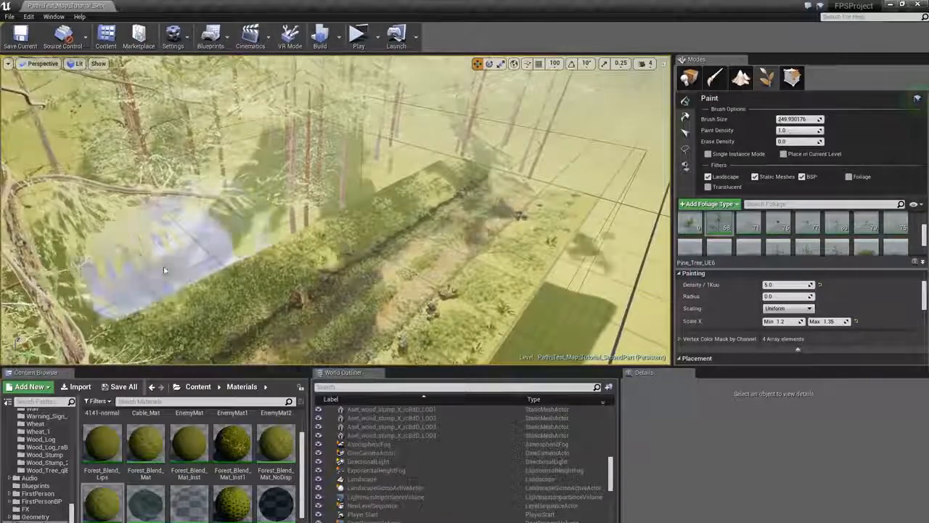
- Paint more pine trees over the hills around the path with the Pine_Tree_UE6 foliage type
{"action": "left_click", "coordinate": [422, 150]}
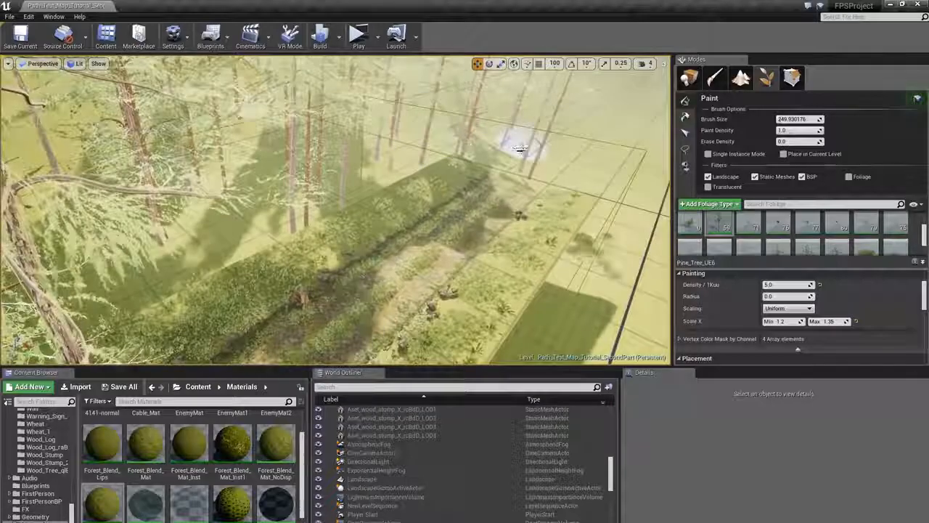
{"action": "right_click_drag", "start_coordinate": [521, 149], "coordinate": [580, 147]}
{"action": "left_click_drag", "start_coordinate": [508, 250], "coordinate": [509, 353]}
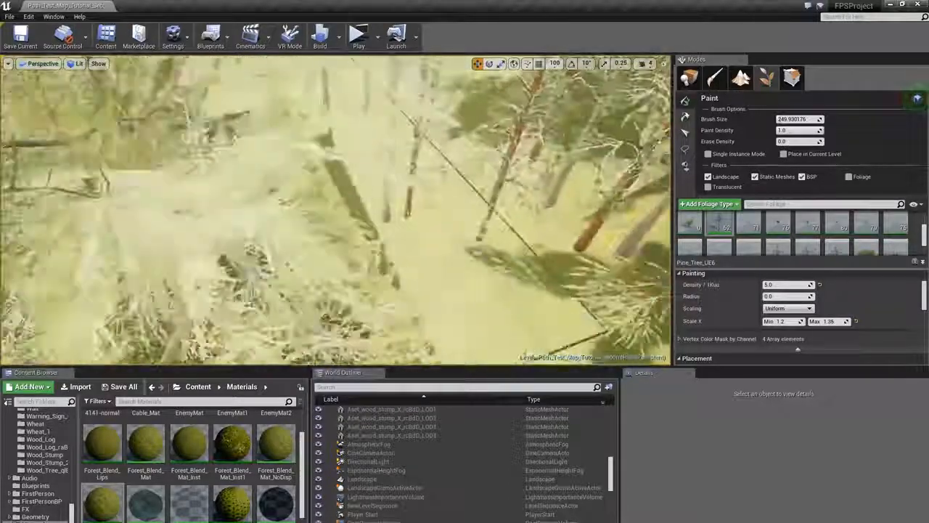
{"action": "mouse_move", "coordinate": [436, 251]}
{"action": "right_mouse_down"}
{"action": "mouse_move", "coordinate": [461, 265]}
{"action": "mouse_move", "coordinate": [453, 243]}
{"action": "right_mouse_up"}
{"action": "left_click", "coordinate": [429, 262]}
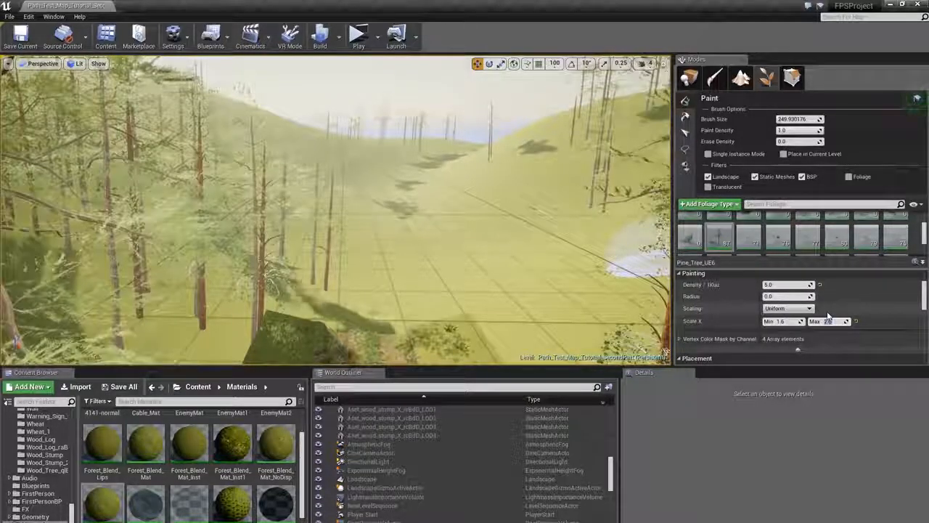
- Select the 03 foliage type and set its Scale X range to a minimum of 1.65 and a maximum of 2.5
{"action": "scroll", "coordinate": [771, 245], "scroll_direction": "up", "scroll_amount": 3}
{"action": "left_click", "coordinate": [749, 234]}
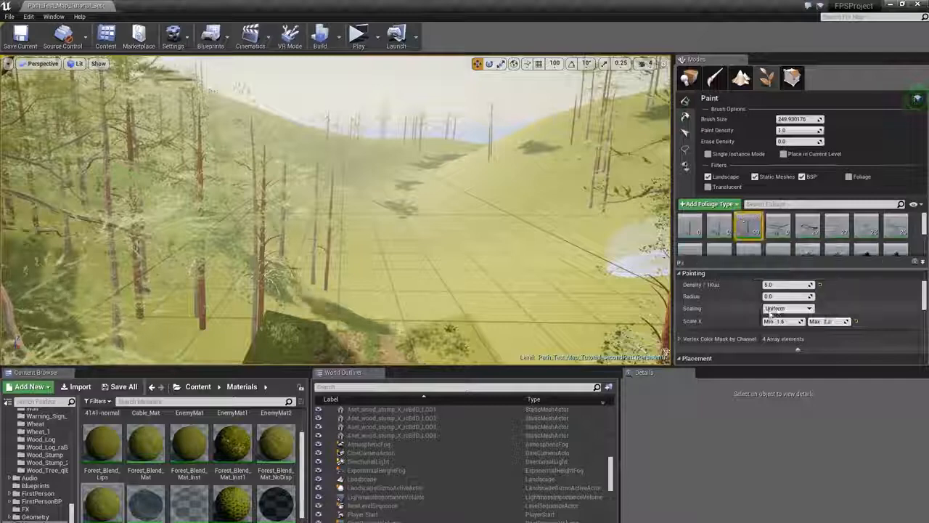
{"action": "left_click", "coordinate": [783, 321]}
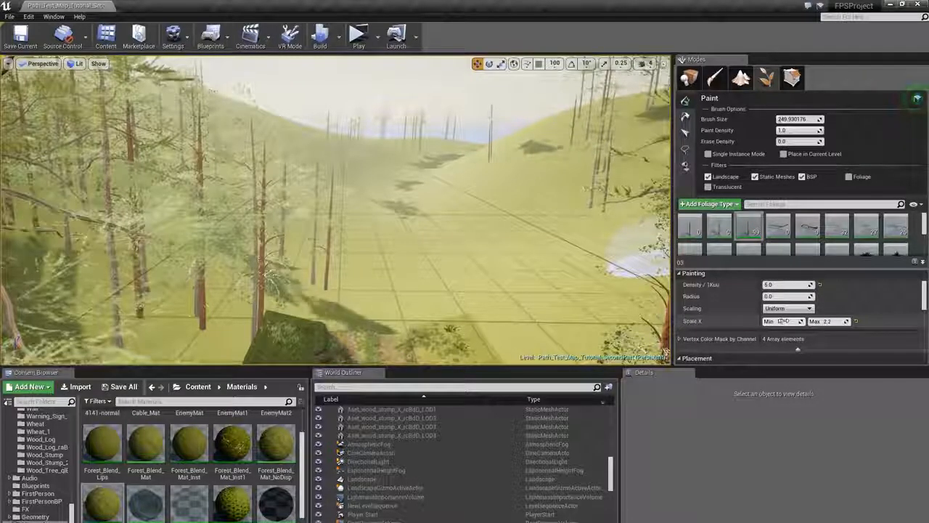
{"action": "type", "text": "2."}
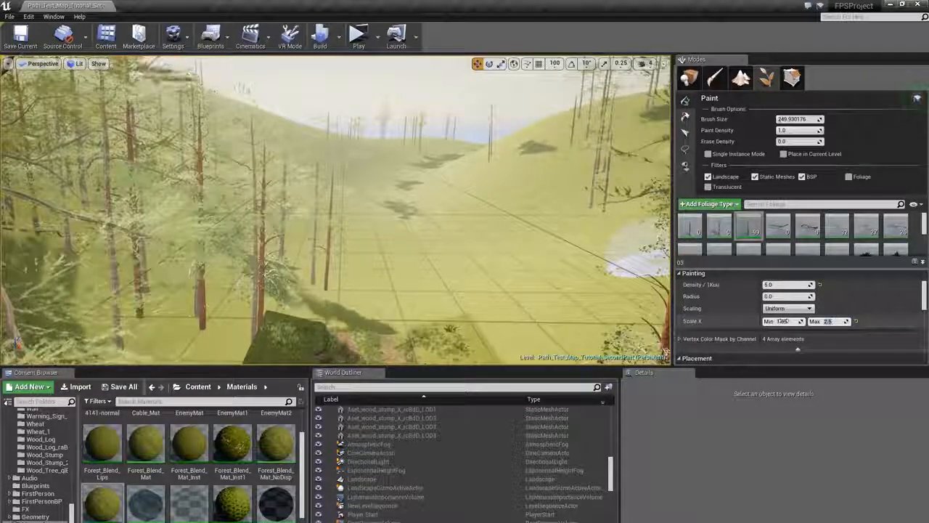
- Select both the 03 and Pine_Tree_UE6 foliage types and paint trees along both sides of the path
{"action": "scroll", "coordinate": [804, 239], "scroll_direction": "down", "scroll_amount": 4}
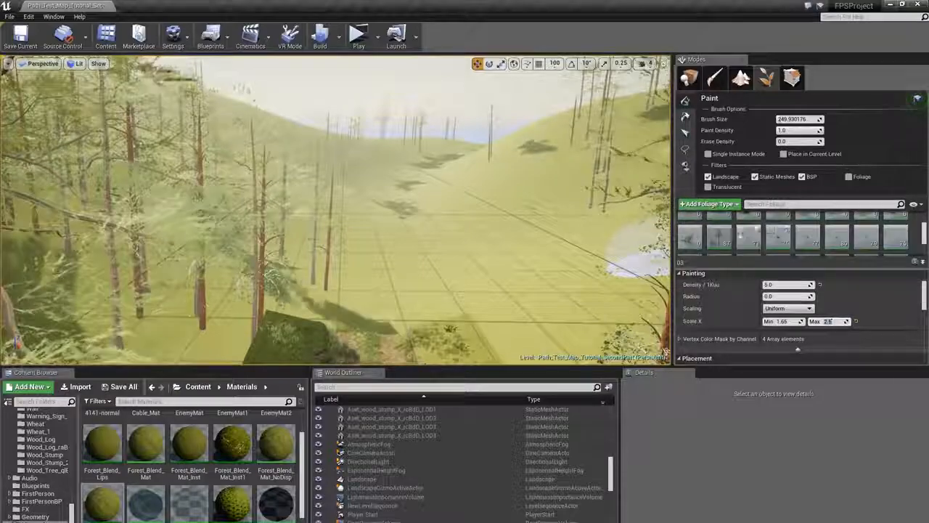
{"action": "left_click", "coordinate": [719, 234], "text": "ctrl"}
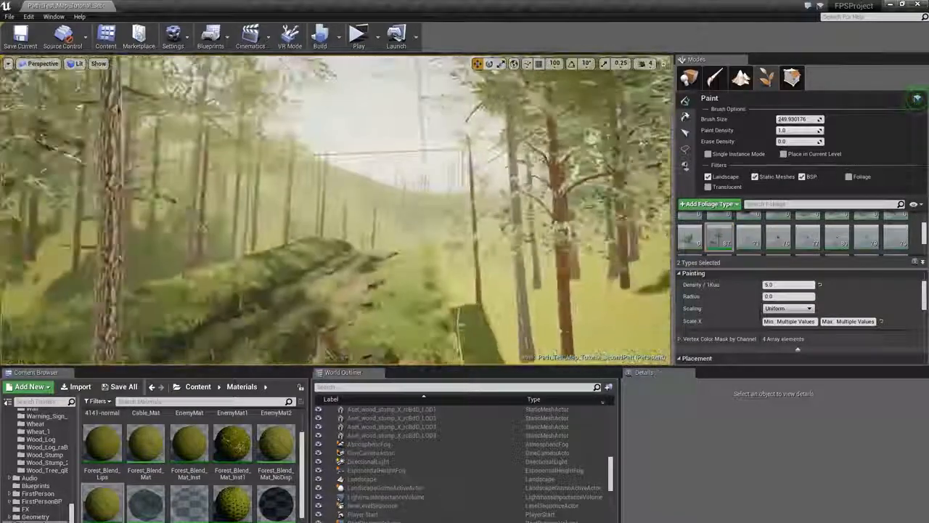
{"action": "mouse_move", "coordinate": [377, 239]}
{"action": "right_mouse_down"}
{"action": "mouse_move", "coordinate": [414, 247]}
{"action": "mouse_move", "coordinate": [348, 247]}
{"action": "mouse_move", "coordinate": [447, 236]}
{"action": "mouse_move", "coordinate": [457, 225]}
{"action": "mouse_move", "coordinate": [449, 233]}
{"action": "right_mouse_up"}
{"action": "left_click", "coordinate": [415, 247]}
{"action": "left_click", "coordinate": [425, 236]}
{"action": "left_click", "coordinate": [452, 236]}
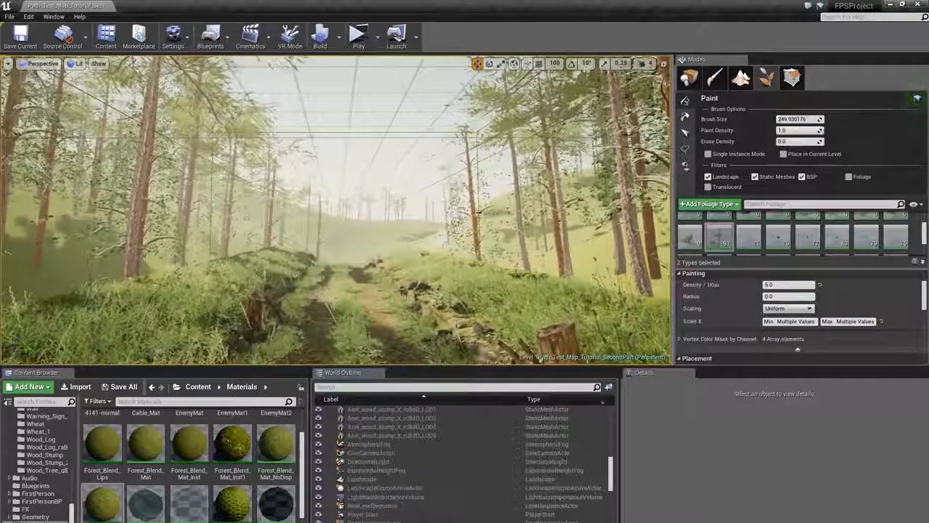
{"action": "left_click", "coordinate": [436, 228]}
{"action": "left_click", "coordinate": [401, 228]}
{"action": "left_click", "coordinate": [385, 238]}
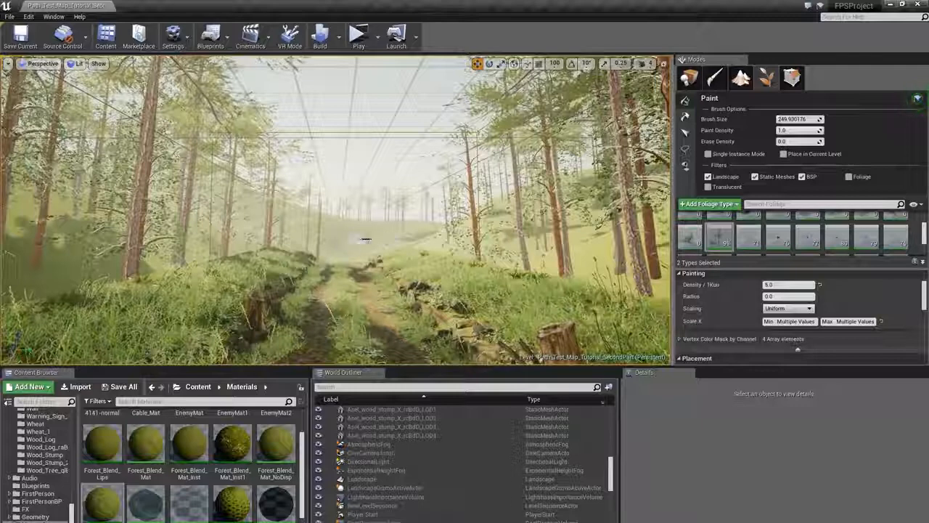
{"action": "left_click", "coordinate": [342, 238]}
{"action": "left_click", "coordinate": [313, 233]}
{"action": "right_click_drag", "start_coordinate": [290, 229], "coordinate": [211, 225]}
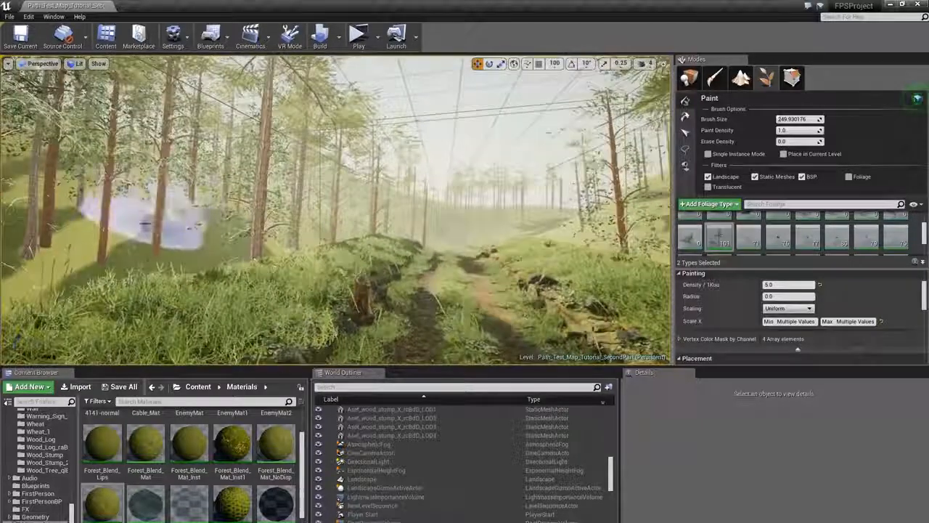
{"action": "left_click", "coordinate": [145, 226]}
{"action": "left_click", "coordinate": [225, 221]}
{"action": "left_click", "coordinate": [352, 198]}
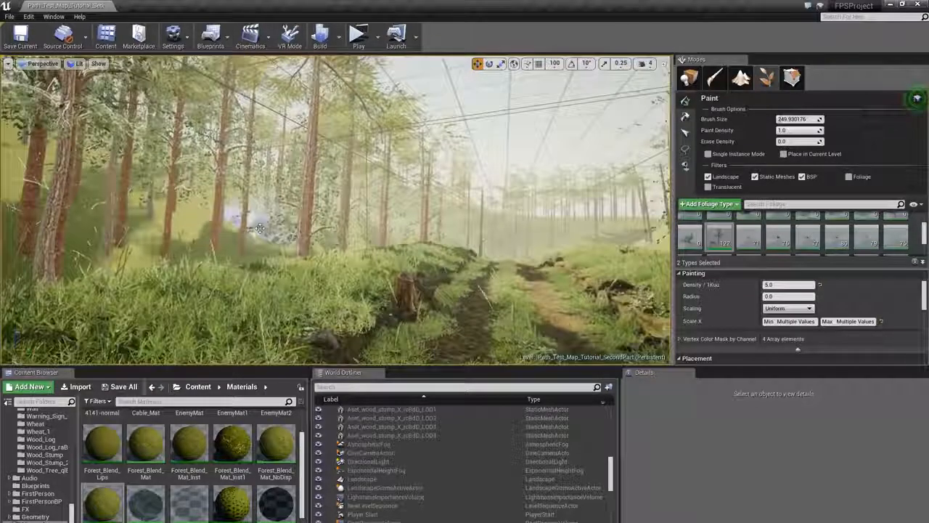
{"action": "right_click_drag", "start_coordinate": [252, 290], "coordinate": [252, 290]}
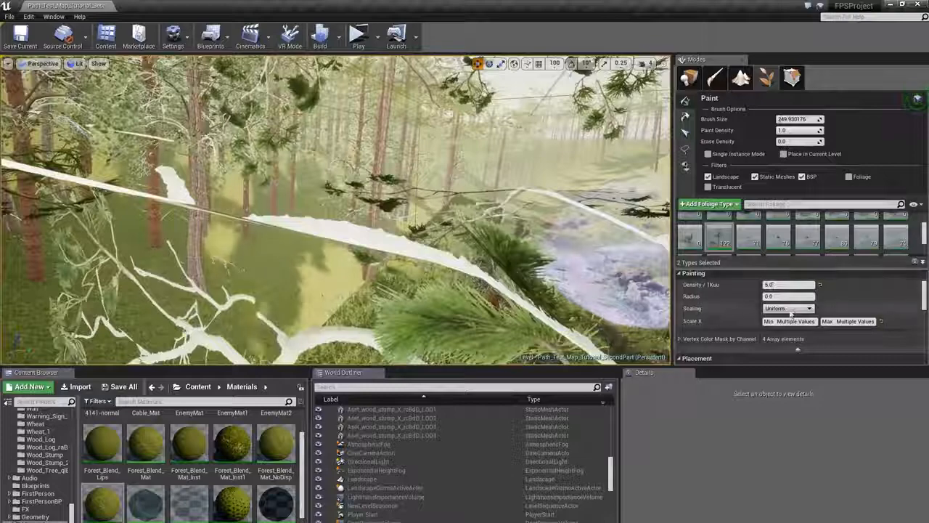
{"action": "scroll", "coordinate": [796, 316], "scroll_direction": "up", "scroll_amount": 4}
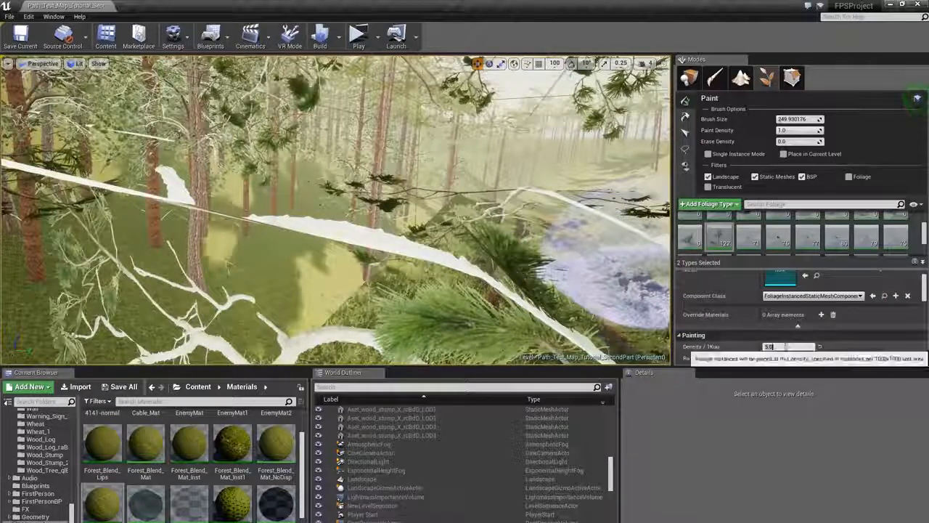
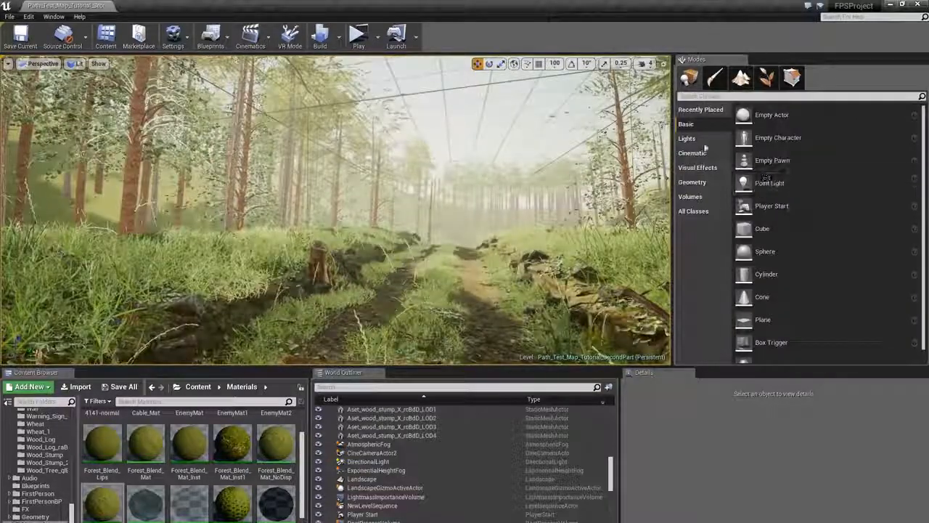
- Place a Sphere Reflection Capture onto the path and focus the view on it
{"action": "left_click", "coordinate": [703, 96]}
{"action": "type", "text": "refle"}
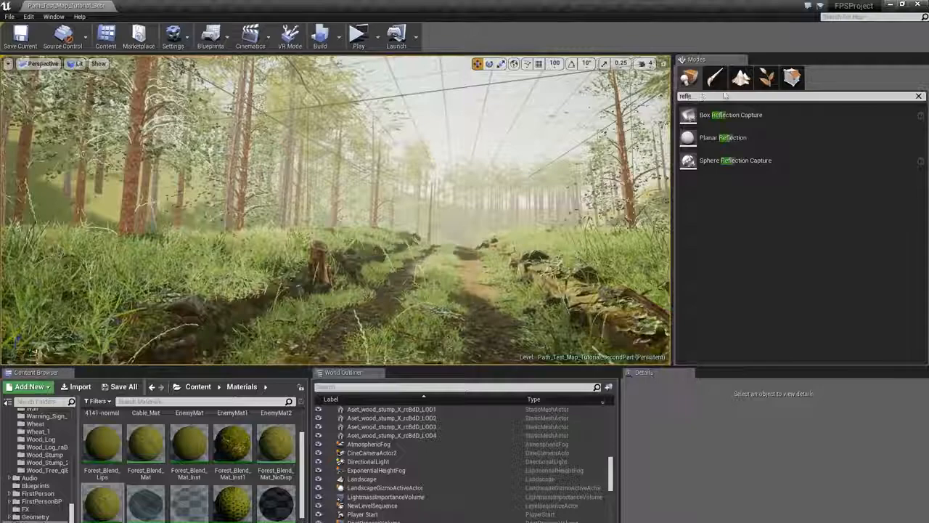
{"action": "left_click_drag", "start_coordinate": [735, 161], "coordinate": [415, 266]}
{"action": "key", "text": "f"}
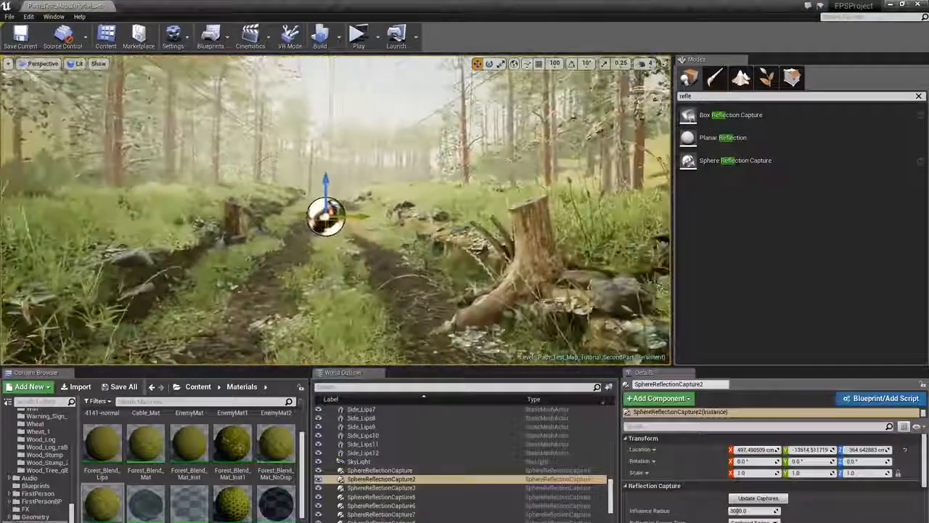
- Move the sphere reflection capture further along the path
{"action": "right_click_drag", "start_coordinate": [396, 250], "coordinate": [457, 280]}
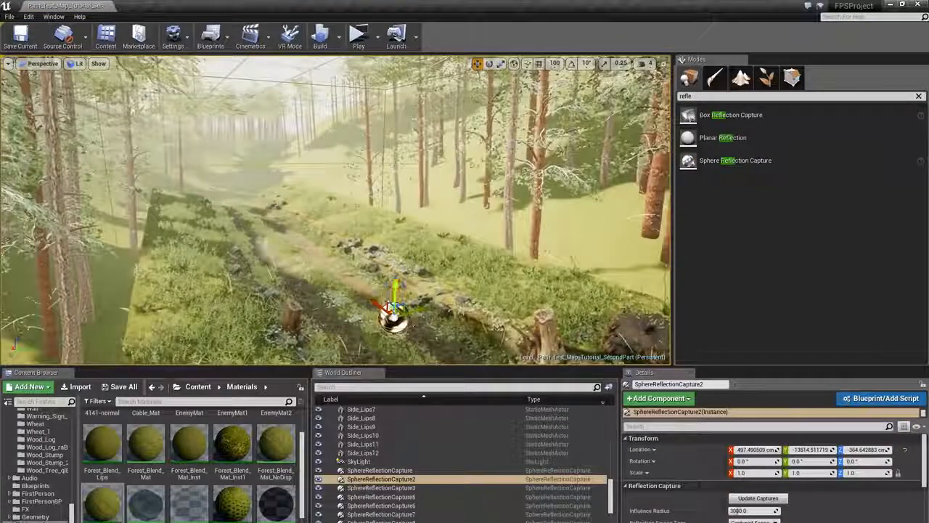
{"action": "left_click_drag", "start_coordinate": [385, 303], "coordinate": [262, 227]}
{"action": "right_click_drag", "start_coordinate": [261, 227], "coordinate": [199, 260]}
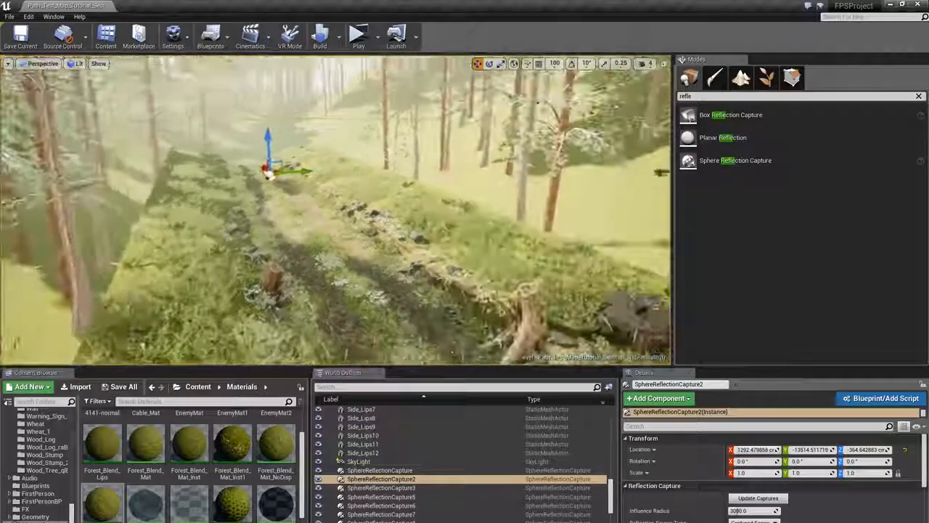
{"action": "right_click_drag", "start_coordinate": [261, 227], "coordinate": [258, 226]}
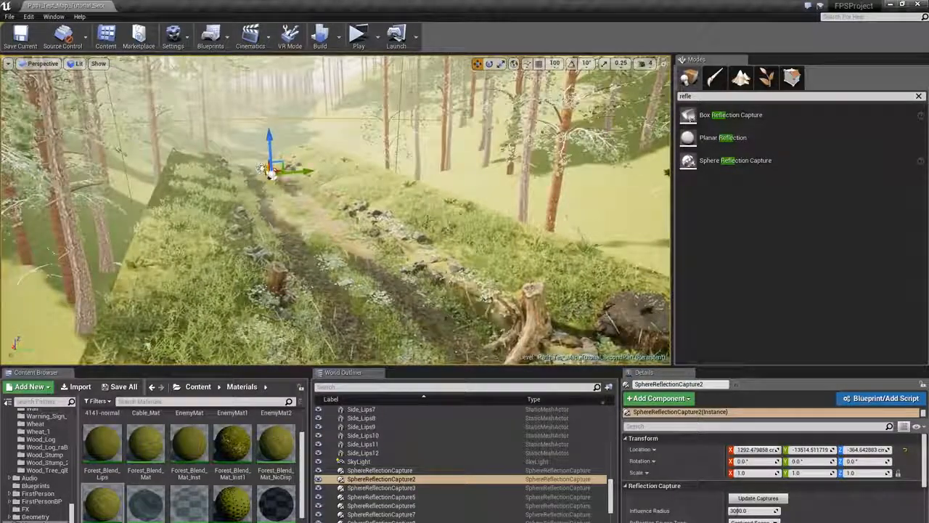
- Duplicate the reflection capture into the path's foreground and set its influence radius to 500
{"action": "left_click_drag", "start_coordinate": [269, 171], "coordinate": [415, 320], "text": "alt"}
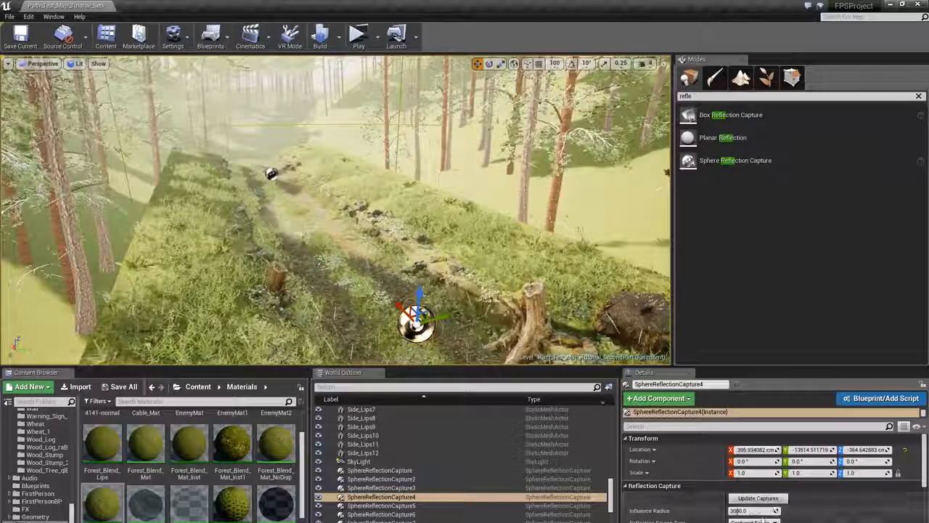
{"action": "left_click", "coordinate": [755, 510]}
{"action": "type", "text": "500"}
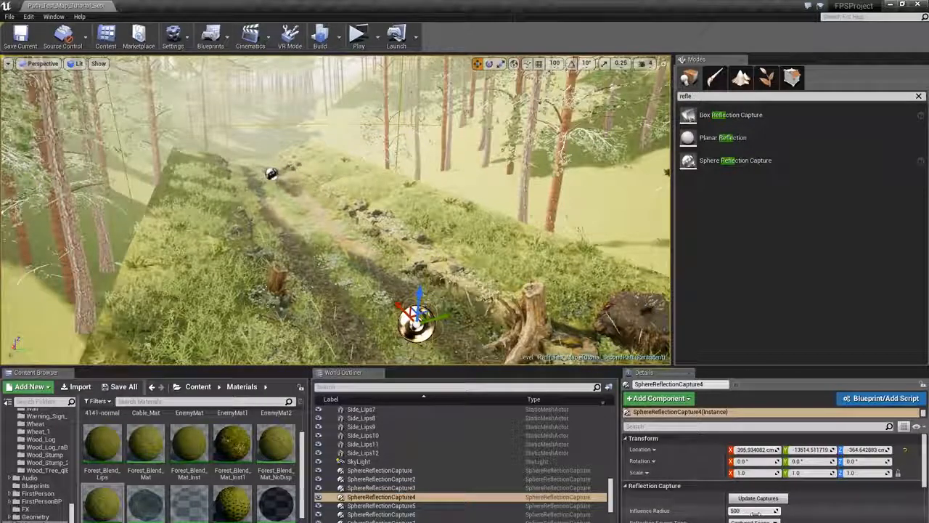
{"action": "right_click_drag", "start_coordinate": [450, 240], "coordinate": [392, 163]}
{"action": "key", "text": "Escape"}
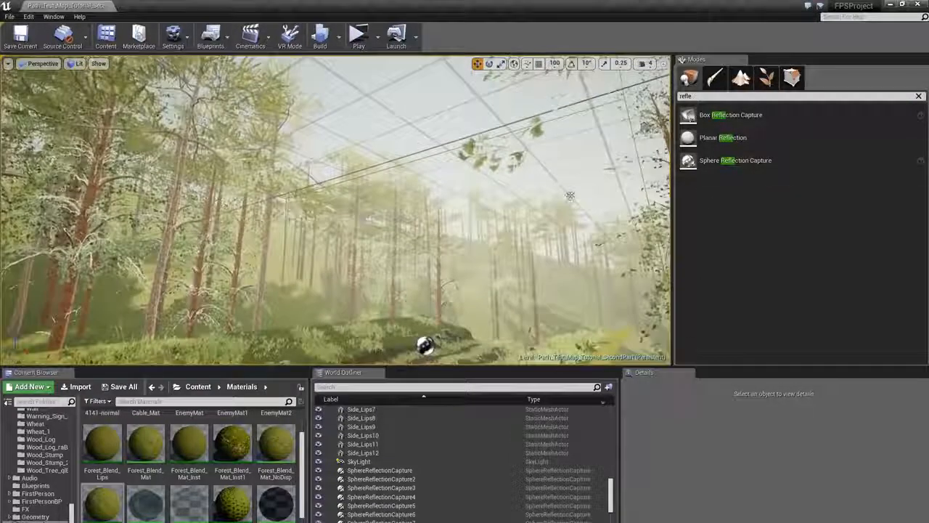
- Select the 03 foliage type and set its Scale X range to a minimum of 2.5 and maximum of 3
{"action": "left_click", "coordinate": [766, 78]}
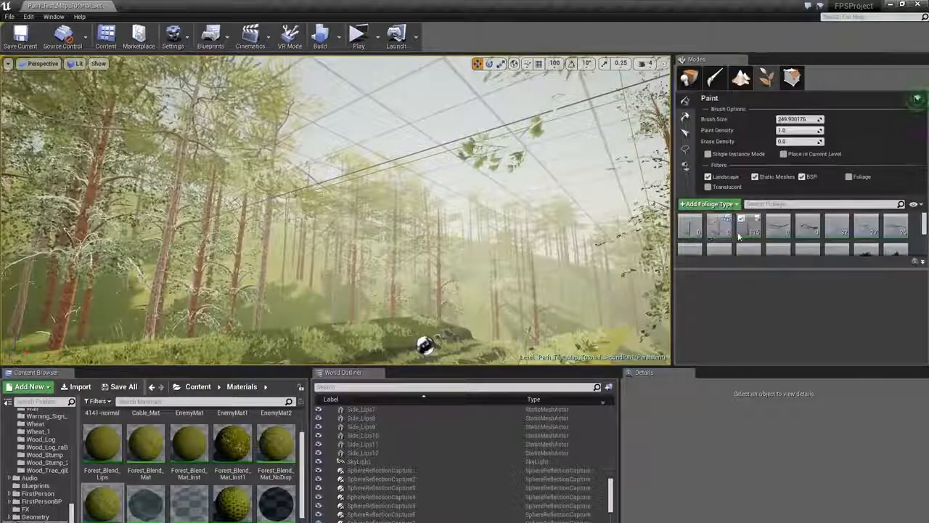
{"action": "left_click", "coordinate": [740, 237]}
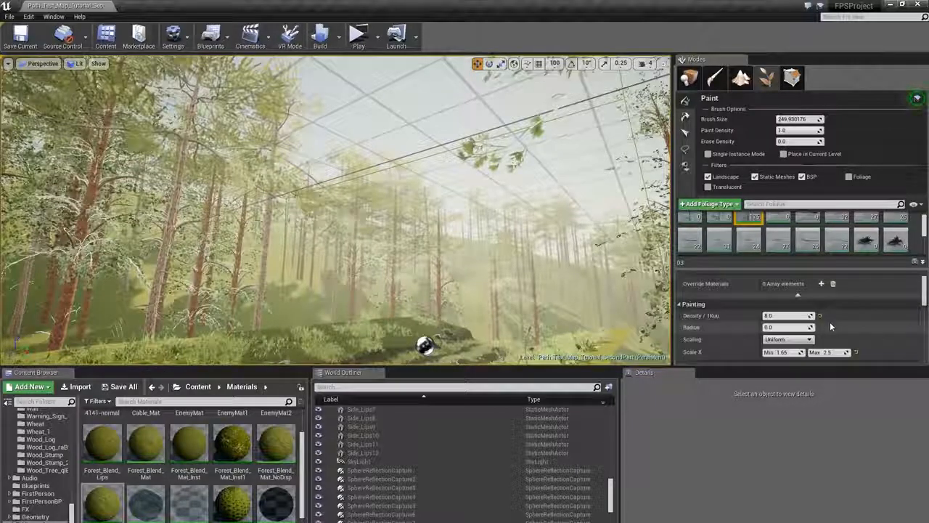
{"action": "type", "text": "2.5"}
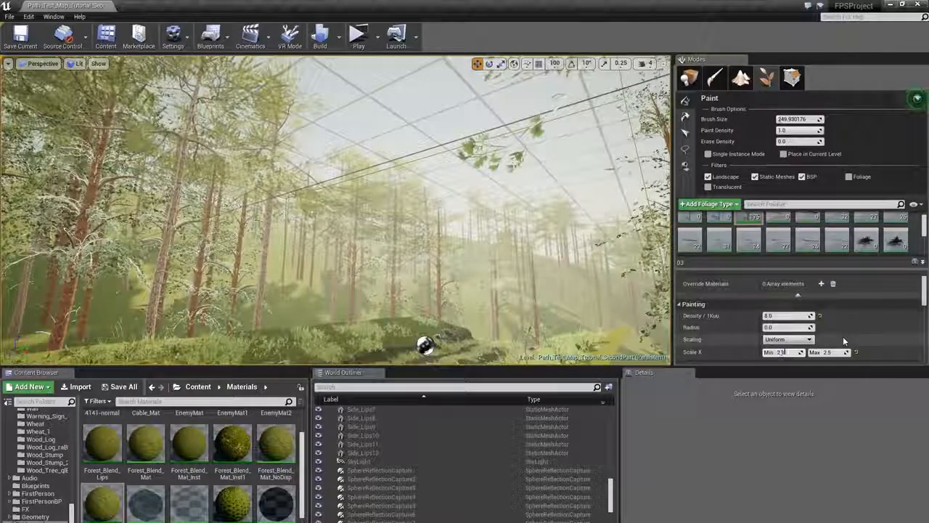
{"action": "key", "text": "Tab"}
{"action": "type", "text": "3"}
{"action": "key", "text": "Return"}
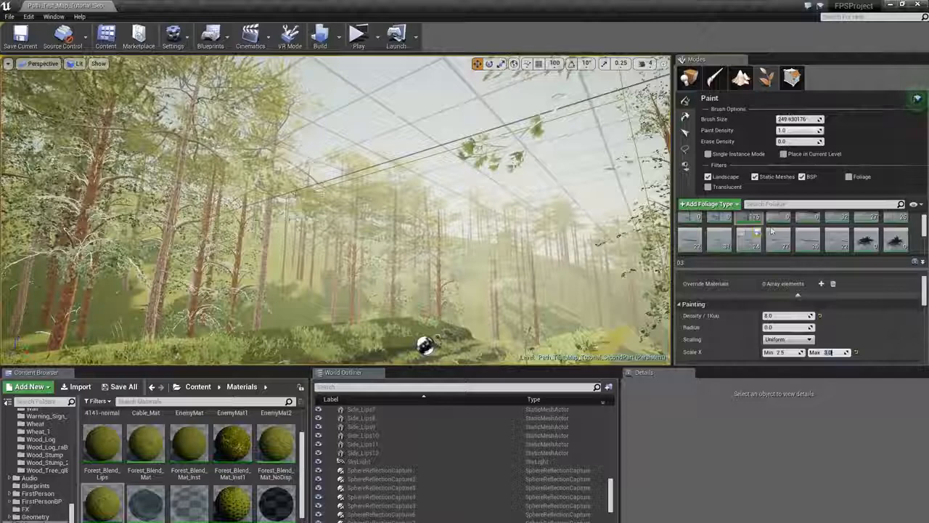
- Select the Pine_Tree_UE6 foliage type and set its Scale X range to a minimum of 2.2 and maximum of 3
{"action": "scroll", "coordinate": [772, 231], "scroll_direction": "down", "scroll_amount": 2}
{"action": "left_click", "coordinate": [720, 236]}
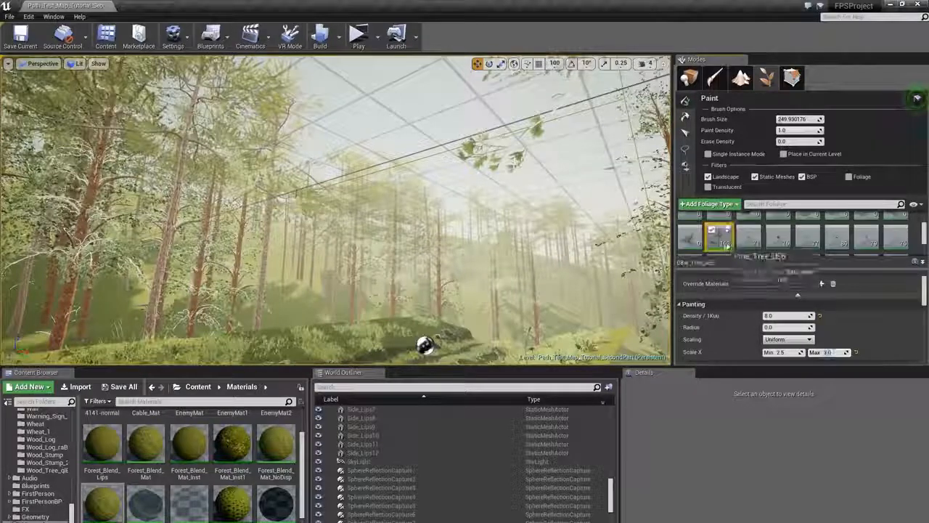
{"action": "left_click", "coordinate": [785, 352]}
{"action": "type", "text": "2.2"}
{"action": "key", "text": "Tab"}
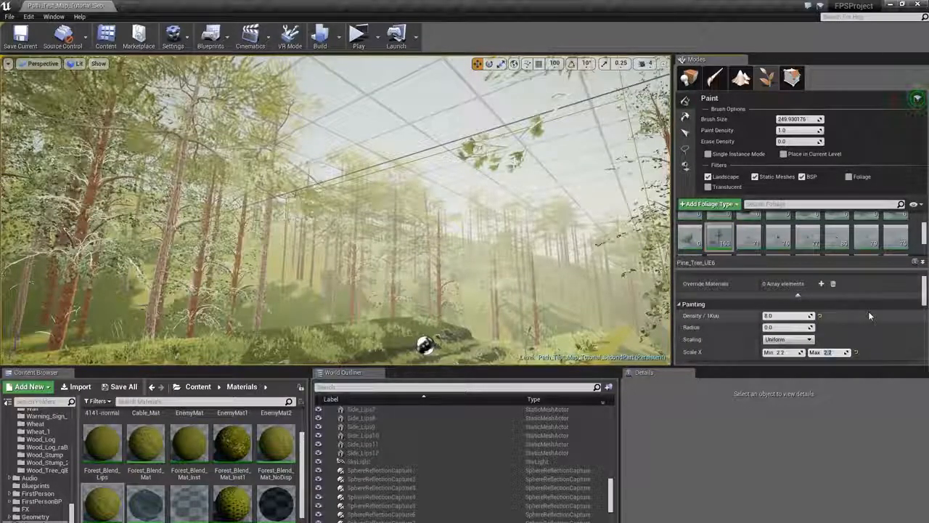
{"action": "type", "text": "3"}
{"action": "key", "text": "Return"}
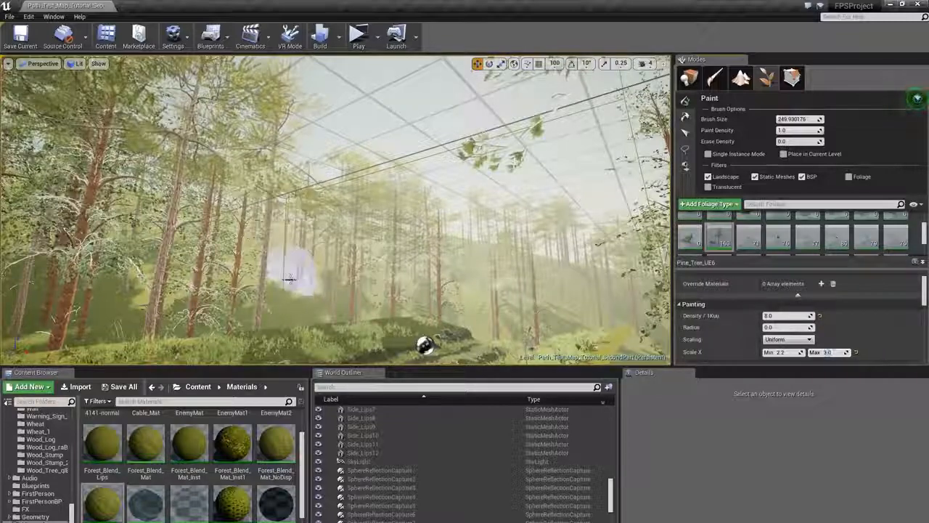
- Paint larger pine trees over the hillside beside the path with the Pine_Tree_UE6 type
{"action": "left_click", "coordinate": [290, 279]}
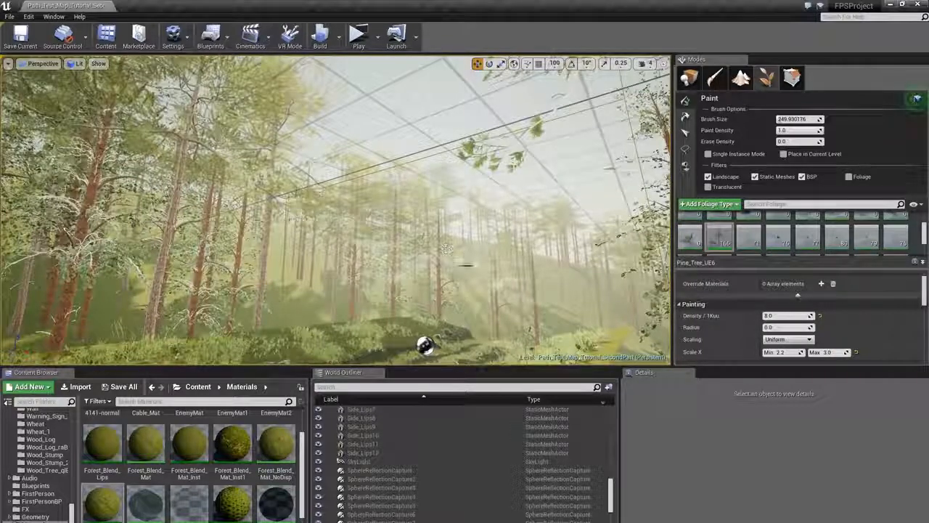
{"action": "right_click_drag", "start_coordinate": [446, 249], "coordinate": [423, 262]}
{"action": "key", "text": "w"}
{"action": "left_click", "coordinate": [406, 263]}
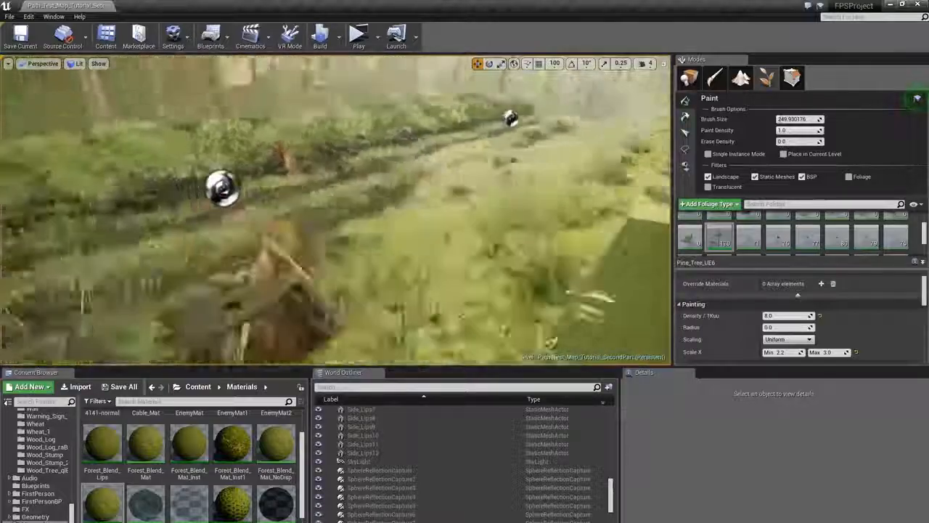
{"action": "key", "text": "a"}
{"action": "mouse_move", "coordinate": [335, 218]}
{"action": "right_mouse_down"}
{"action": "mouse_move", "coordinate": [367, 191]}
{"action": "mouse_move", "coordinate": [363, 204]}
{"action": "mouse_move", "coordinate": [319, 190]}
{"action": "mouse_move", "coordinate": [378, 189]}
{"action": "mouse_move", "coordinate": [396, 203]}
{"action": "mouse_move", "coordinate": [392, 190]}
{"action": "mouse_move", "coordinate": [403, 185]}
{"action": "mouse_move", "coordinate": [356, 185]}
{"action": "mouse_move", "coordinate": [350, 174]}
{"action": "mouse_move", "coordinate": [348, 181]}
{"action": "mouse_move", "coordinate": [297, 184]}
{"action": "right_mouse_up"}
{"action": "key", "text": "w"}
{"action": "left_click", "coordinate": [360, 177], "text": "shift"}
{"action": "key", "text": "w"}
{"action": "key", "text": "d"}
{"action": "left_click", "coordinate": [388, 178], "text": "shift"}
{"action": "key", "text": "s"}
{"action": "left_click", "coordinate": [338, 185], "text": "shift"}
{"action": "key", "text": "w"}
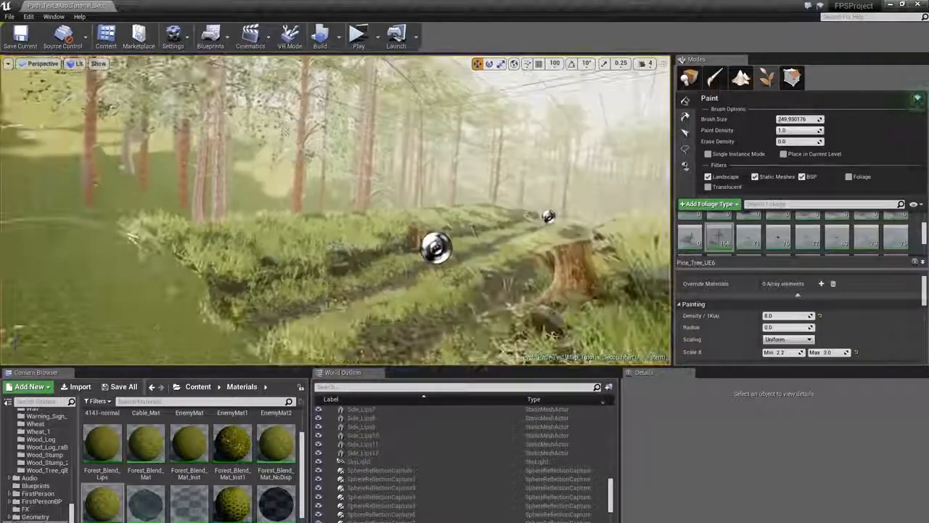
- Paint more pine trees along the path and undo the last stroke
{"action": "left_click", "coordinate": [320, 187], "text": "shift"}
{"action": "left_click", "coordinate": [334, 190], "text": "shift"}
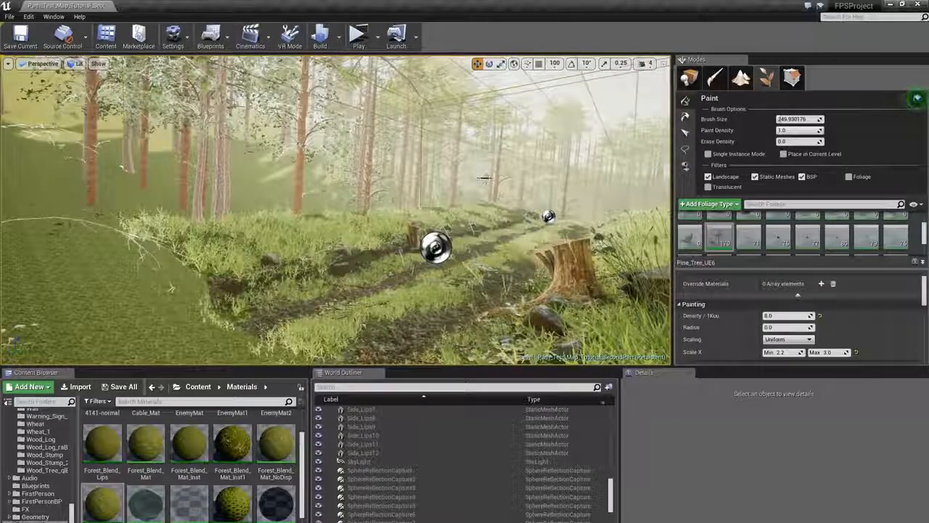
{"action": "left_click", "coordinate": [485, 178]}
{"action": "right_click_drag", "start_coordinate": [485, 178], "coordinate": [534, 178]}
{"action": "key", "text": "w"}
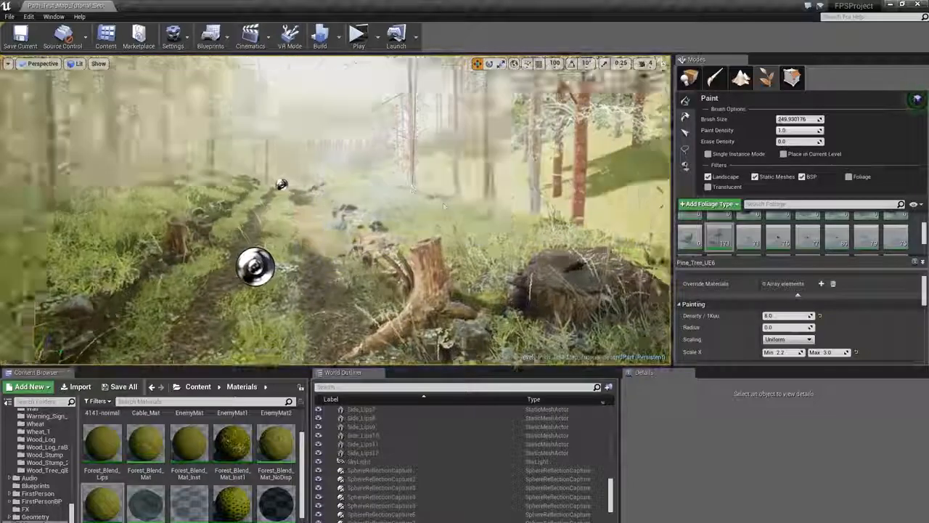
{"action": "right_click_drag", "start_coordinate": [444, 206], "coordinate": [385, 189]}
{"action": "left_click", "coordinate": [445, 207]}
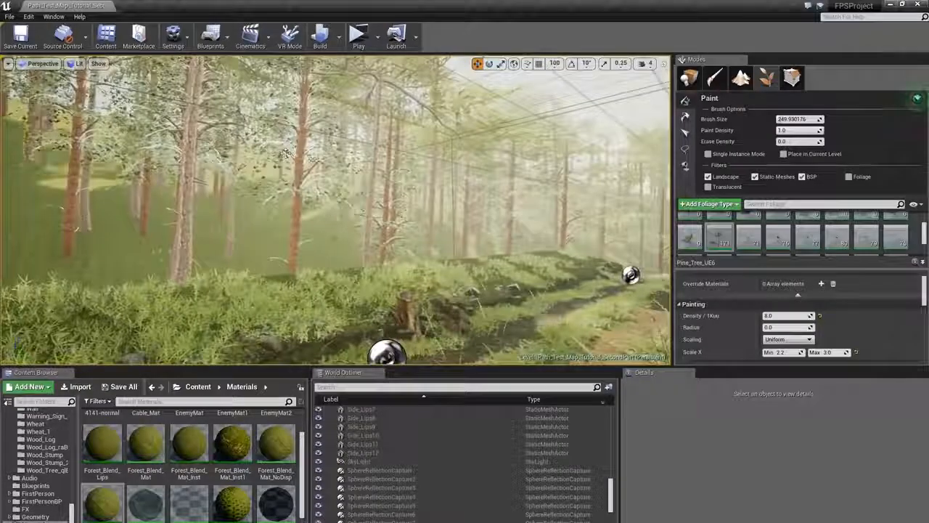
{"action": "right_click_drag", "start_coordinate": [444, 206], "coordinate": [517, 226]}
{"action": "key", "text": "s"}
{"action": "left_click", "coordinate": [429, 180]}
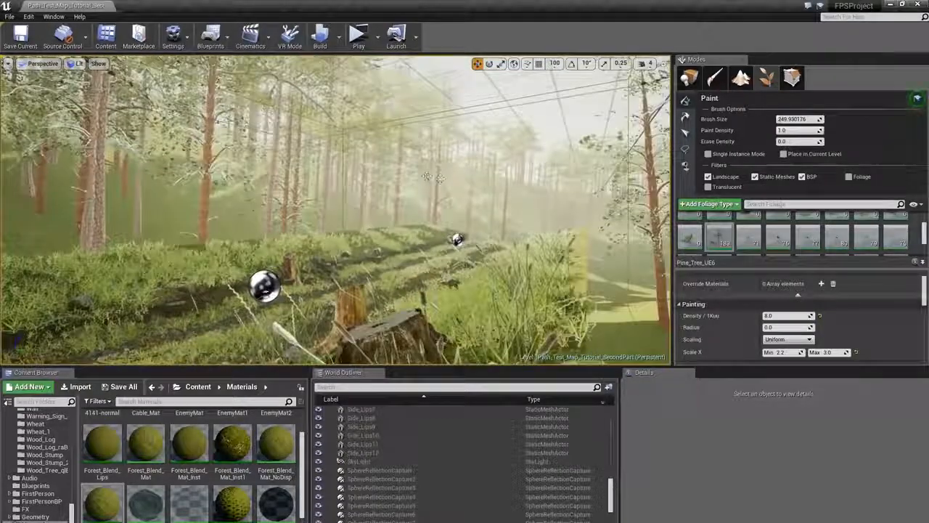
{"action": "key", "text": "ctrl+z"}
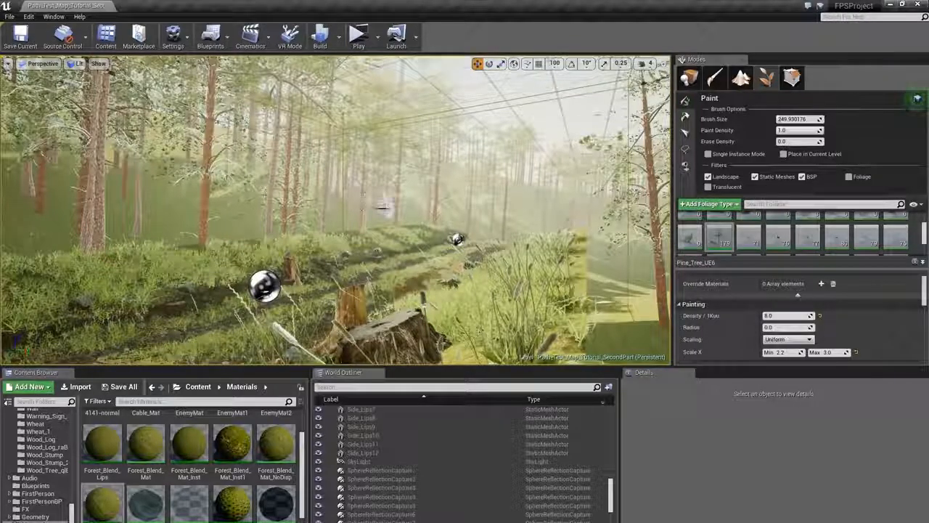
- Leave foliage painting and update the reflection captures
{"action": "mouse_move", "coordinate": [383, 209]}
{"action": "right_mouse_down"}
{"action": "mouse_move", "coordinate": [493, 210]}
{"action": "mouse_move", "coordinate": [497, 258]}
{"action": "mouse_move", "coordinate": [520, 293]}
{"action": "right_mouse_up"}
{"action": "left_click", "coordinate": [690, 77]}
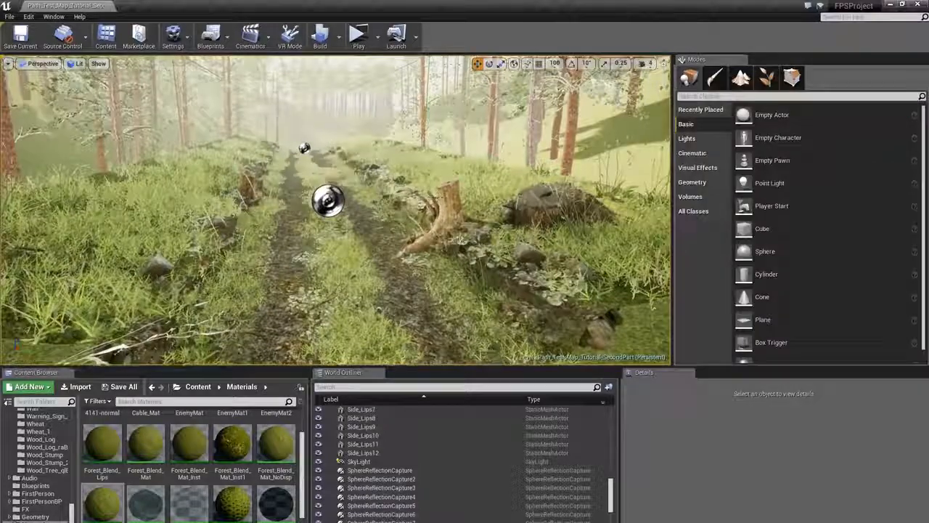
{"action": "key", "text": "w"}
{"action": "right_click_drag", "start_coordinate": [426, 204], "coordinate": [416, 185]}
{"action": "key", "text": "g"}
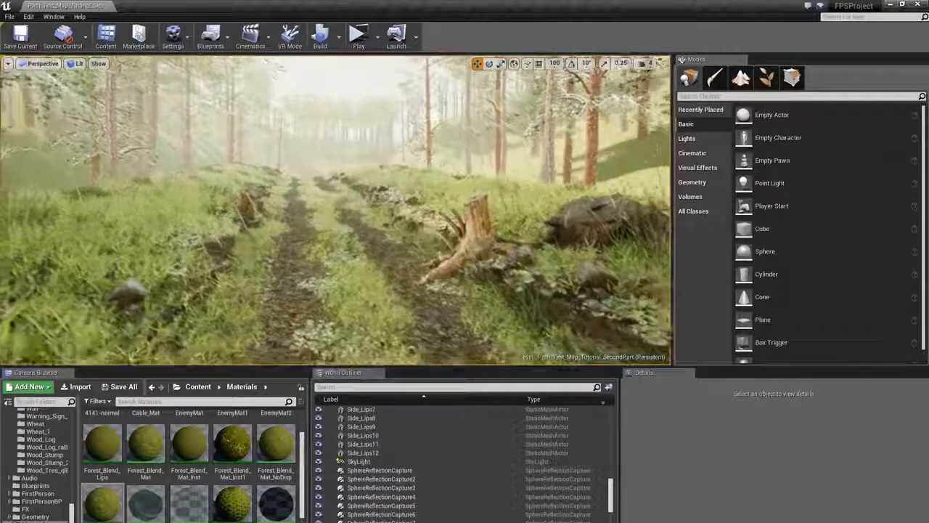
{"action": "left_click", "coordinate": [343, 41]}
{"action": "left_click", "coordinate": [380, 129]}
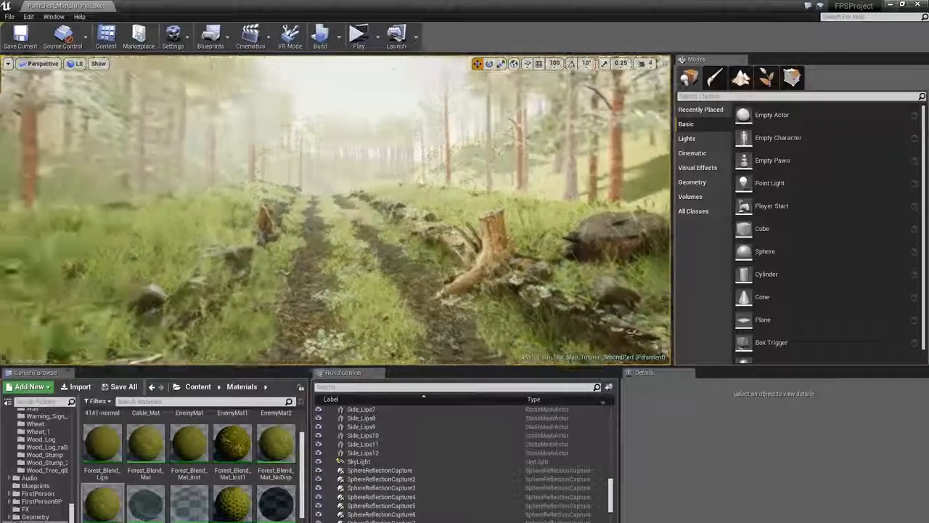
- Build all levels to recompute the lighting
{"action": "key", "text": "s"}
{"action": "mouse_move", "coordinate": [380, 207]}
{"action": "right_mouse_down"}
{"action": "mouse_move", "coordinate": [378, 194]}
{"action": "mouse_move", "coordinate": [378, 204]}
{"action": "right_mouse_up"}
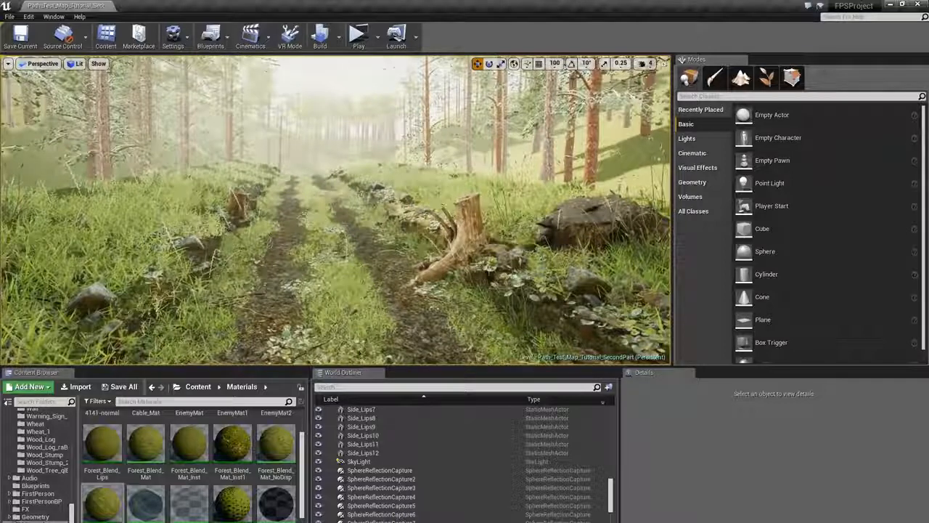
{"action": "left_click", "coordinate": [322, 42]}
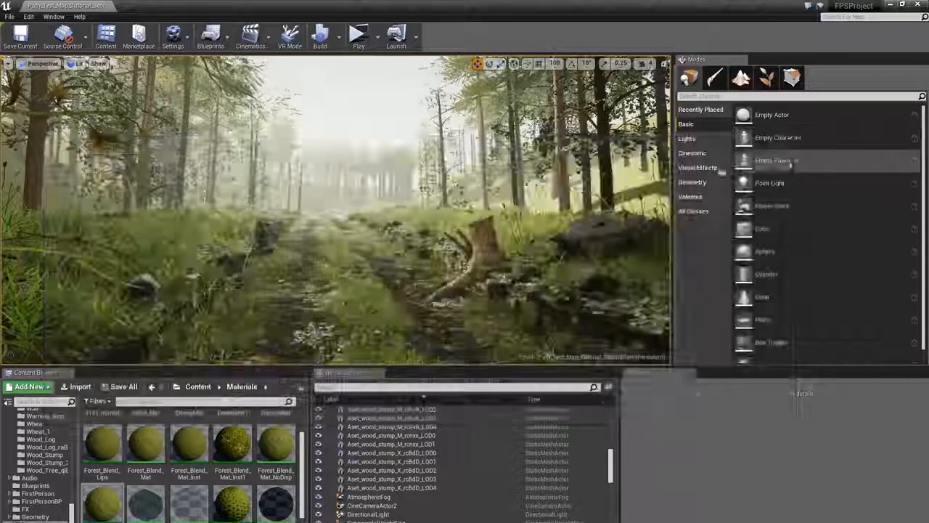
{"action": "right_click_drag", "start_coordinate": [407, 211], "coordinate": [433, 270]}
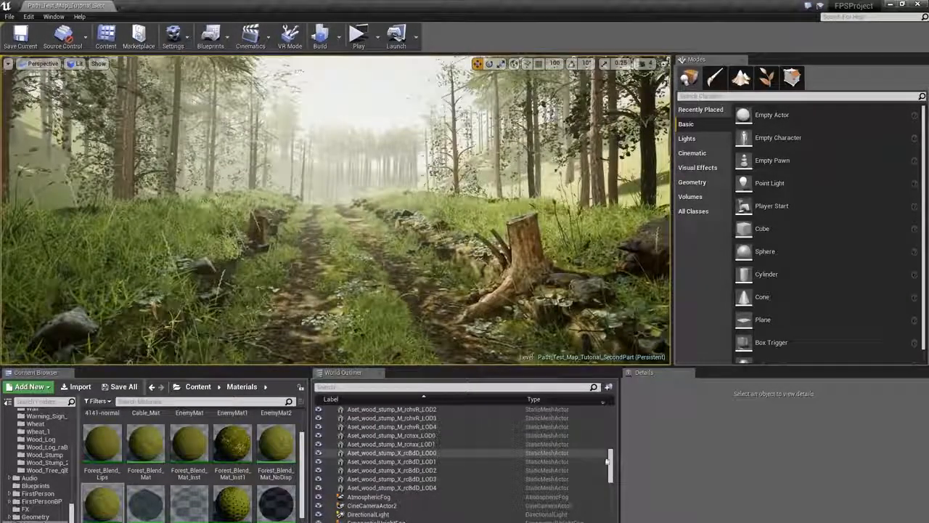
- Find and select the DirectionalLight actor in the scene list
{"action": "left_click_drag", "start_coordinate": [611, 464], "coordinate": [613, 470]}
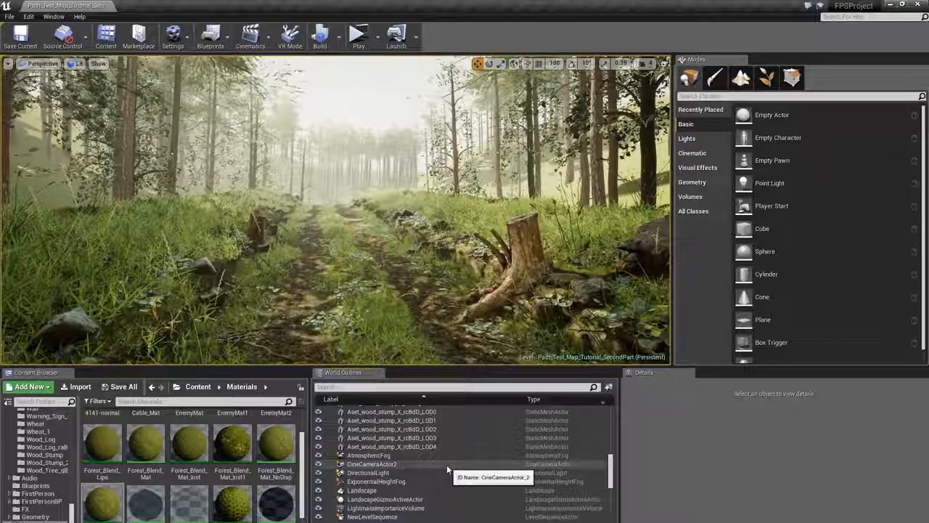
{"action": "left_click", "coordinate": [420, 474]}
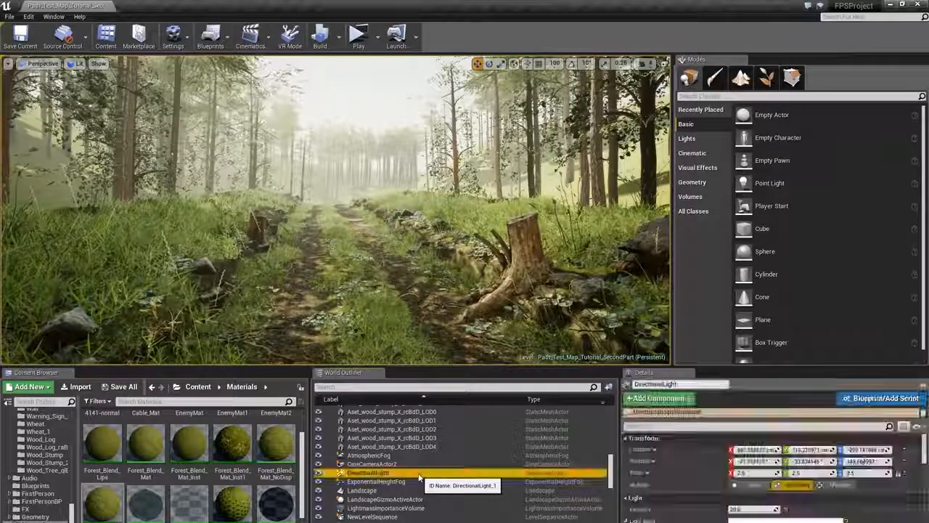
{"action": "scroll", "coordinate": [420, 480], "scroll_direction": "down", "scroll_amount": 2}
{"action": "scroll", "coordinate": [419, 480], "scroll_direction": "up", "scroll_amount": 3}
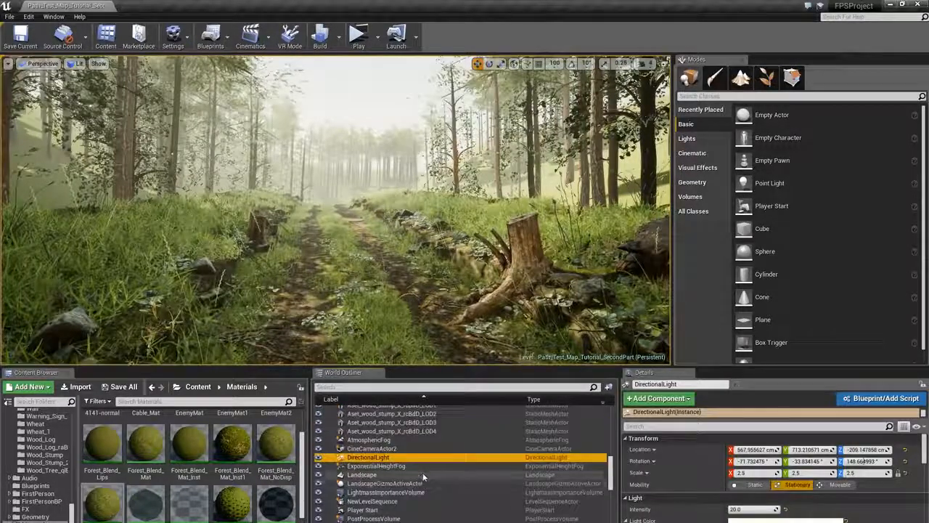
{"action": "scroll", "coordinate": [433, 465], "scroll_direction": "down", "scroll_amount": 3}
{"action": "scroll", "coordinate": [433, 462], "scroll_direction": "up", "scroll_amount": 5}
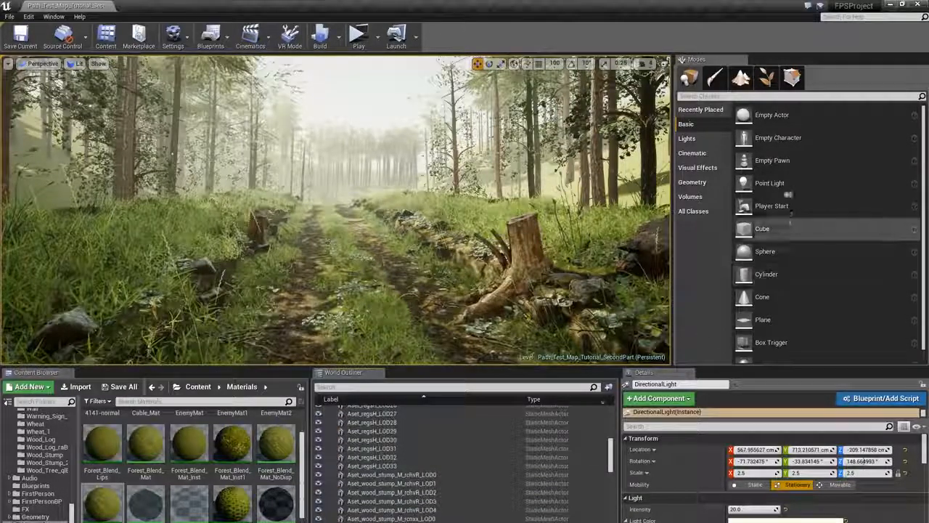
- Switch to foliage painting and select five juniper bush types in the foliage palette
{"action": "left_click", "coordinate": [767, 78]}
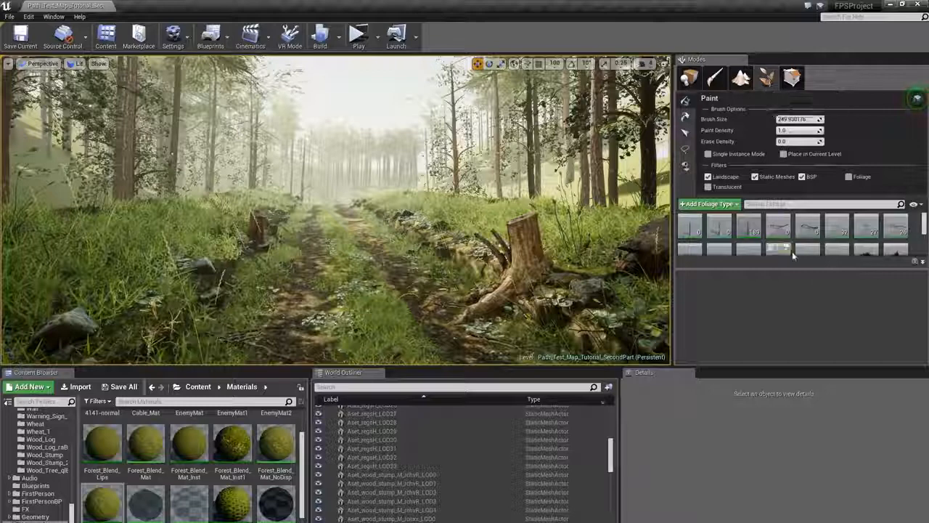
{"action": "left_click", "coordinate": [811, 223]}
{"action": "key", "text": "ctrl+a"}
{"action": "left_click", "coordinate": [805, 221]}
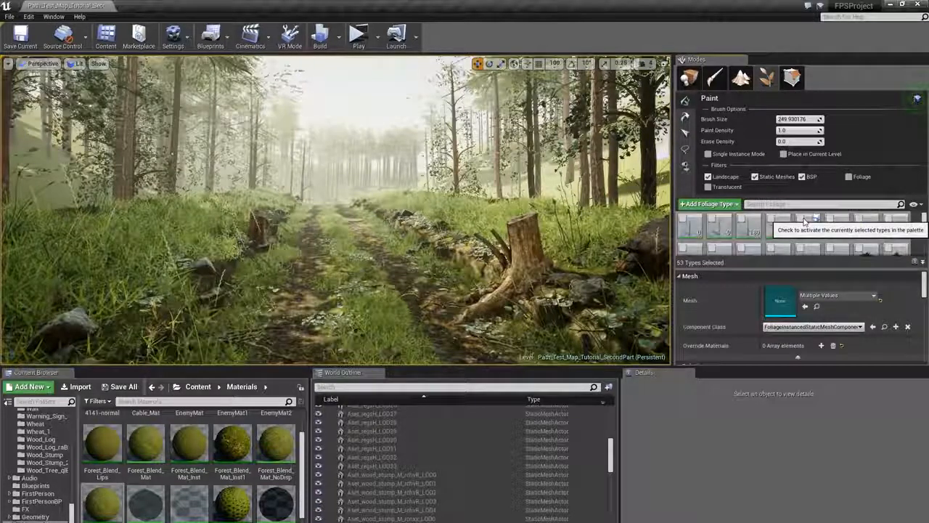
{"action": "left_click_drag", "start_coordinate": [926, 225], "coordinate": [926, 232]}
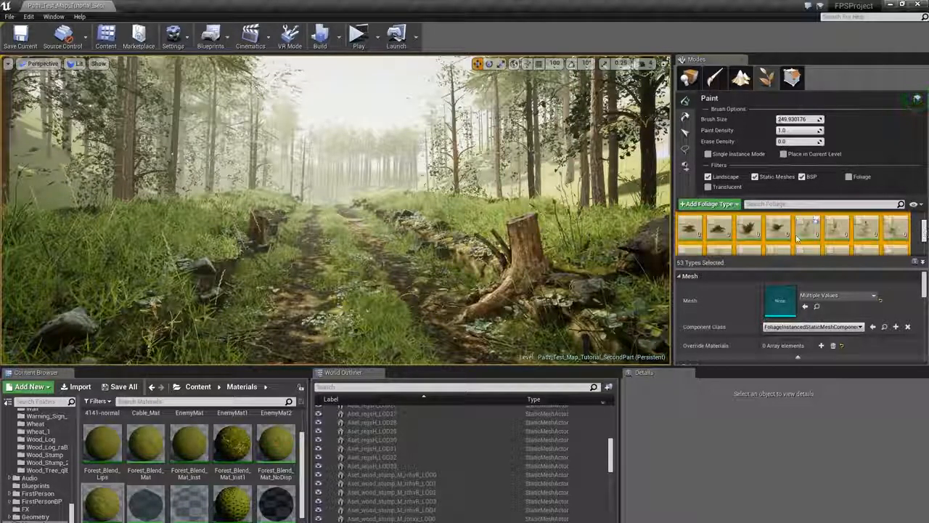
{"action": "left_click", "coordinate": [808, 224]}
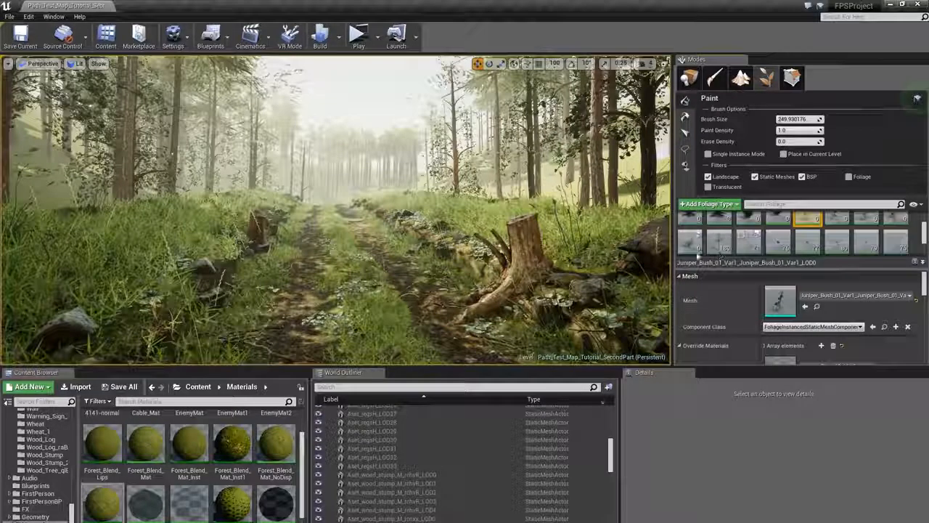
{"action": "left_click", "coordinate": [692, 246], "text": "shift"}
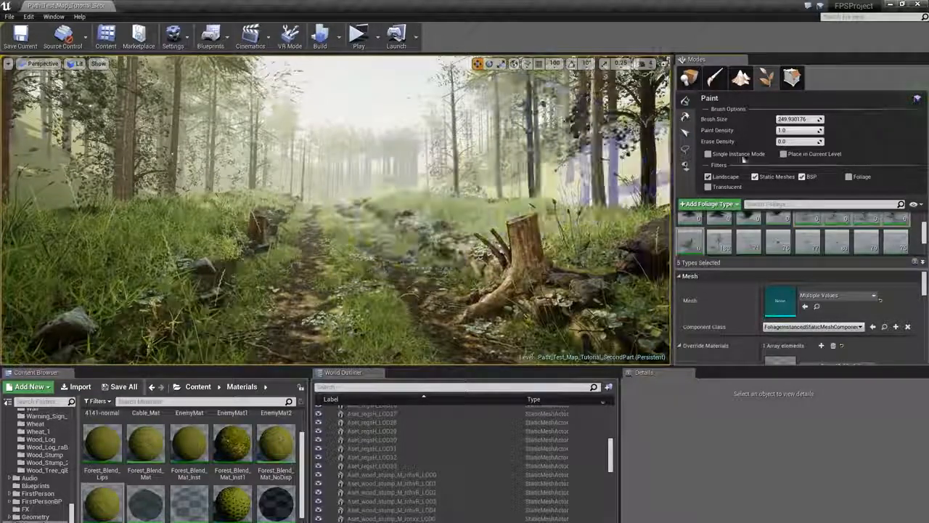
- Set the brush size to 50 and the foliage scale X range to minimum 8 and maximum 10
{"action": "left_click", "coordinate": [793, 120]}
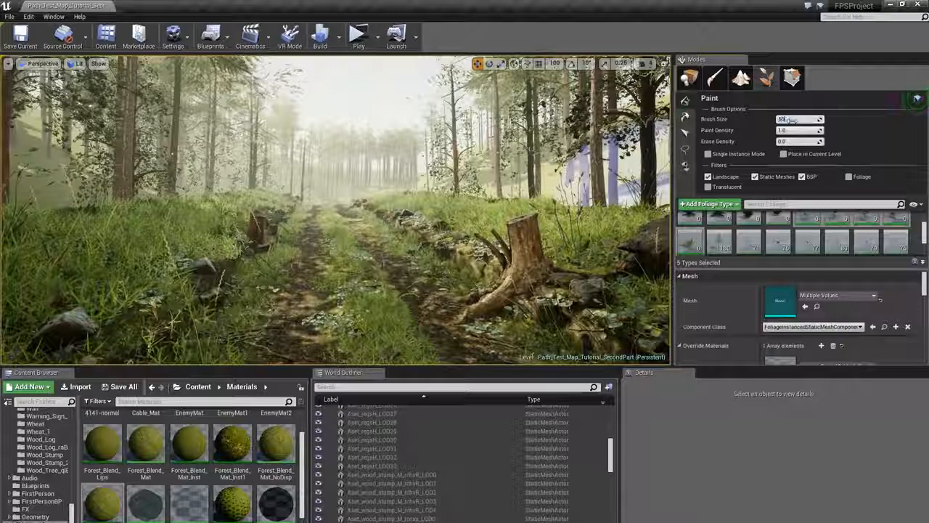
{"action": "type", "text": "60"}
{"action": "key", "text": "Return"}
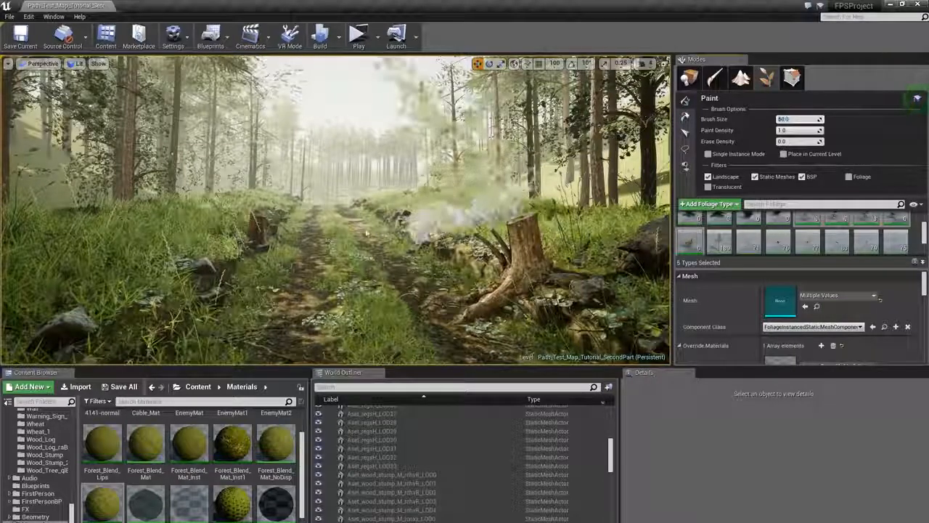
{"action": "mouse_move", "coordinate": [366, 233]}
{"action": "right_mouse_down"}
{"action": "mouse_move", "coordinate": [376, 197]}
{"action": "mouse_move", "coordinate": [287, 193]}
{"action": "mouse_move", "coordinate": [374, 195]}
{"action": "mouse_move", "coordinate": [292, 183]}
{"action": "mouse_move", "coordinate": [370, 212]}
{"action": "right_mouse_up"}
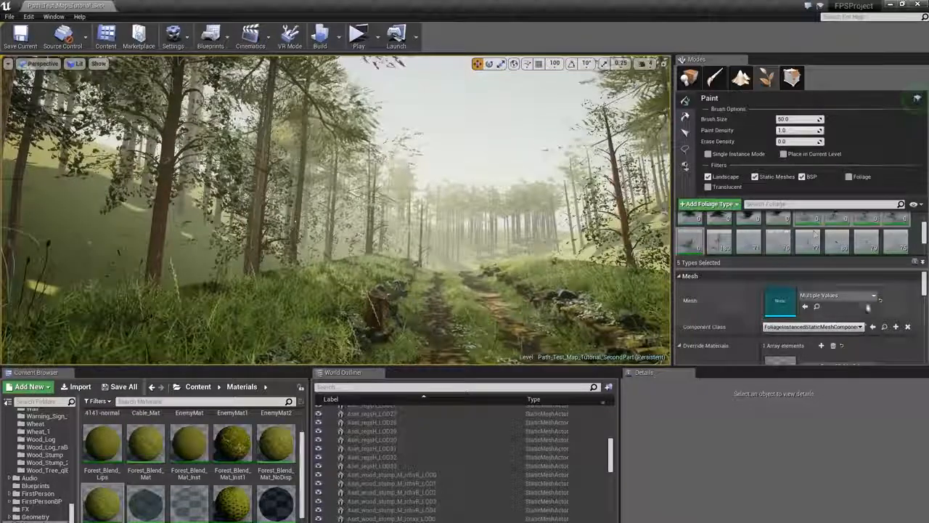
{"action": "scroll", "coordinate": [868, 308], "scroll_direction": "down", "scroll_amount": 6}
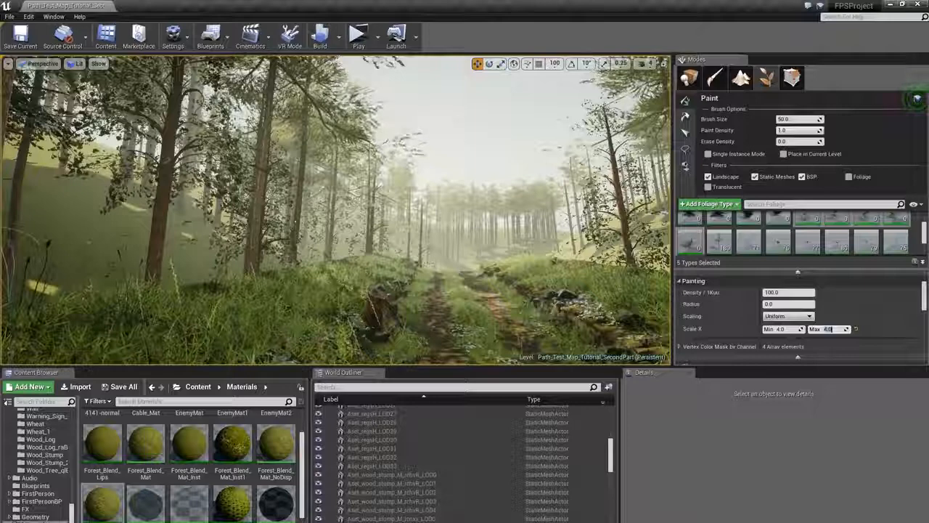
{"action": "left_click", "coordinate": [434, 236]}
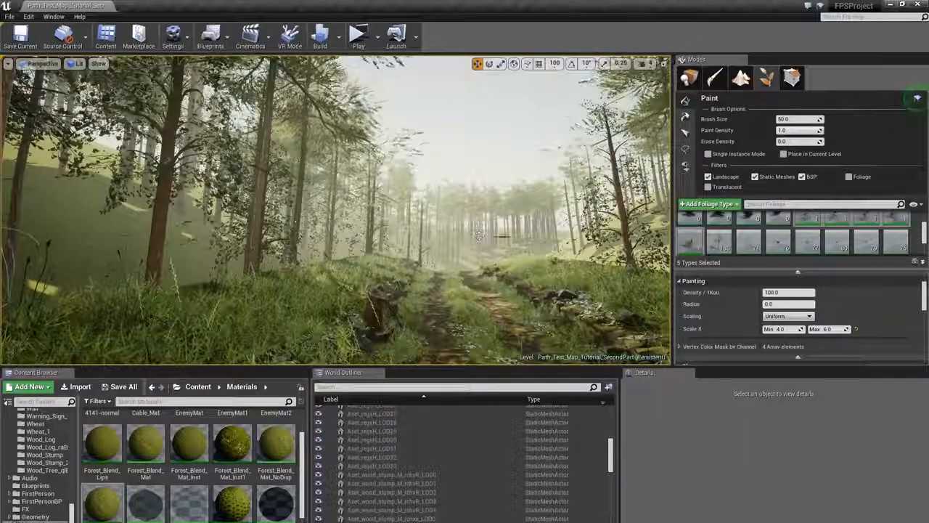
{"action": "left_click", "coordinate": [787, 329]}
{"action": "type", "text": "8"}
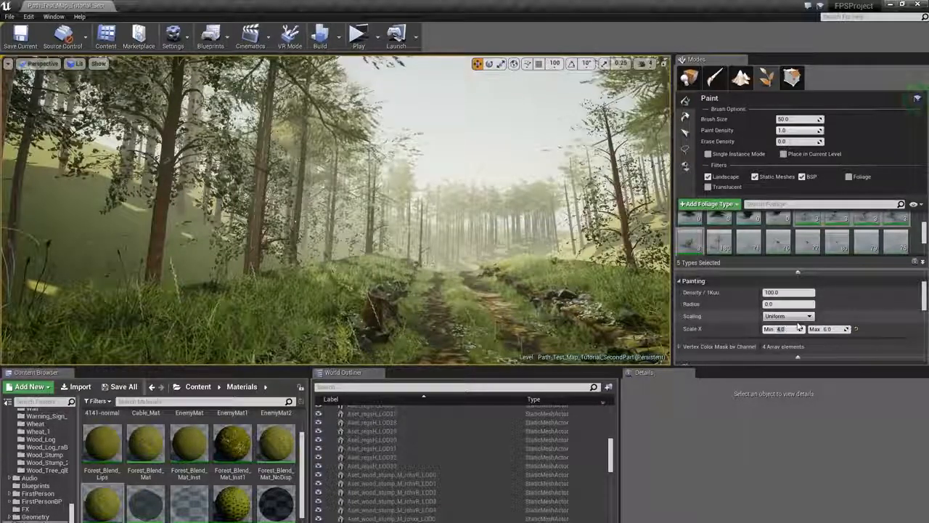
{"action": "key", "text": "Tab"}
{"action": "type", "text": "10"}
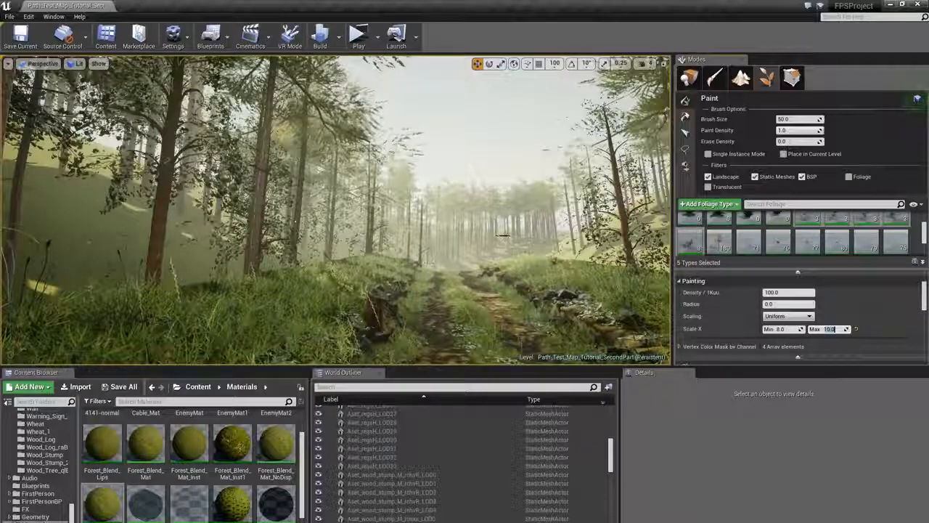
- Paint large juniper bushes along the forest path and on the surrounding hillside
{"action": "left_click", "coordinate": [425, 247]}
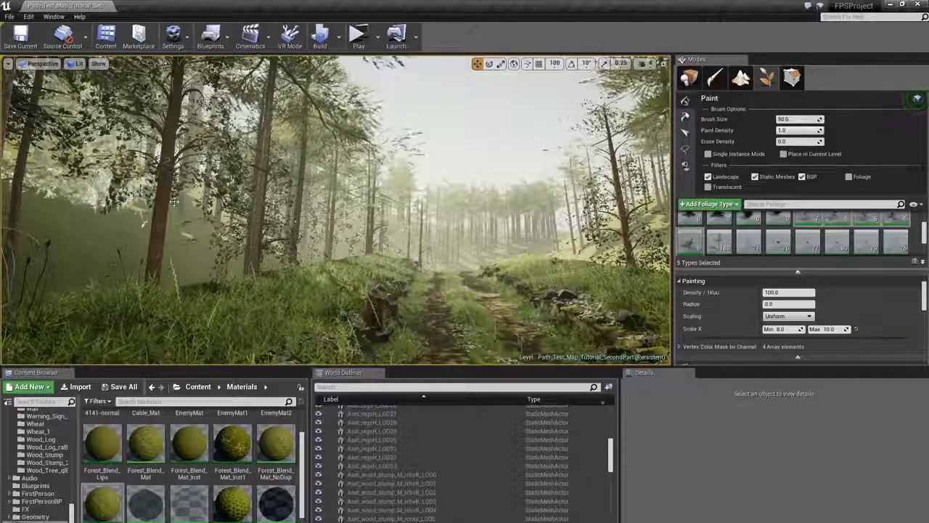
{"action": "left_click", "coordinate": [296, 222]}
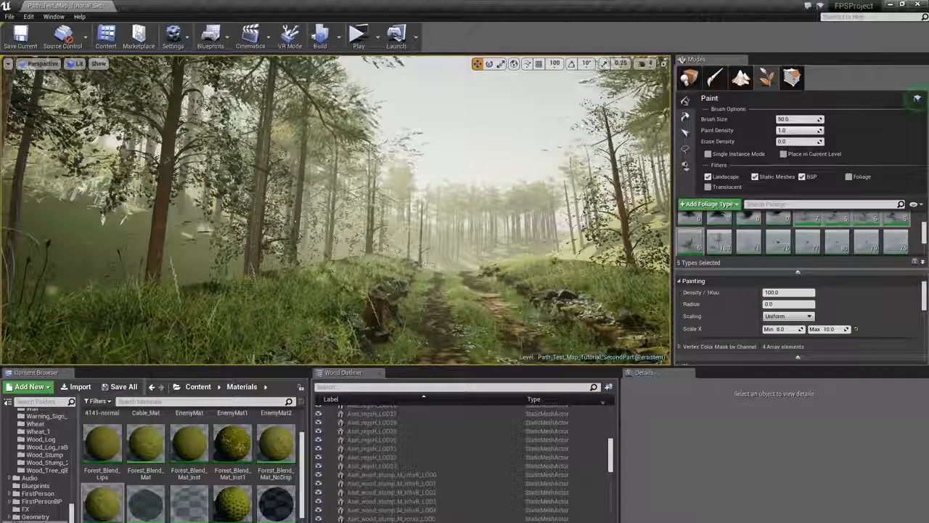
{"action": "left_click", "coordinate": [211, 218]}
{"action": "right_click_drag", "start_coordinate": [295, 221], "coordinate": [508, 218]}
{"action": "left_click", "coordinate": [421, 265]}
{"action": "left_click", "coordinate": [465, 262]}
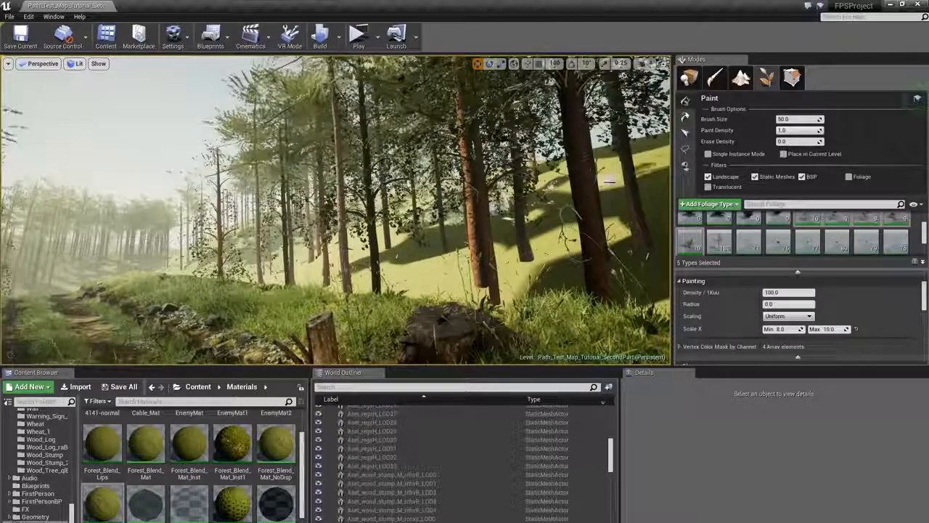
{"action": "left_click", "coordinate": [523, 269]}
{"action": "right_click_drag", "start_coordinate": [523, 268], "coordinate": [639, 269]}
{"action": "left_click", "coordinate": [279, 223]}
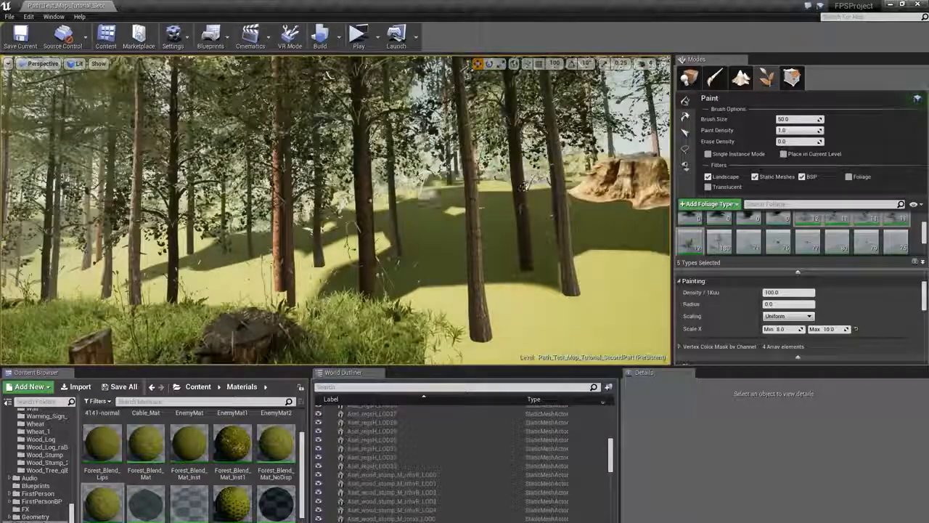
{"action": "right_click_drag", "start_coordinate": [280, 223], "coordinate": [175, 226]}
{"action": "left_click", "coordinate": [263, 218]}
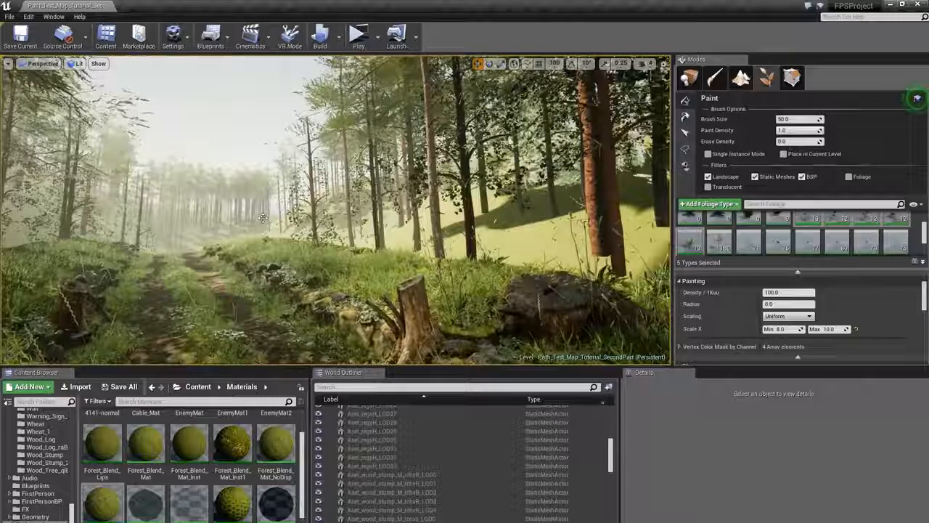
{"action": "left_click", "coordinate": [212, 221]}
{"action": "left_click", "coordinate": [182, 222]}
{"action": "left_click", "coordinate": [182, 222]}
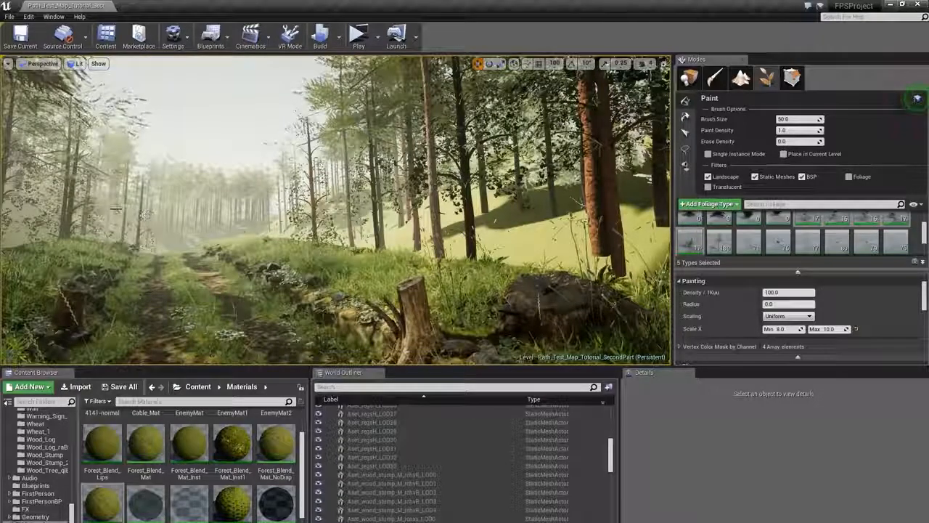
{"action": "right_click_drag", "start_coordinate": [182, 222], "coordinate": [363, 207]}
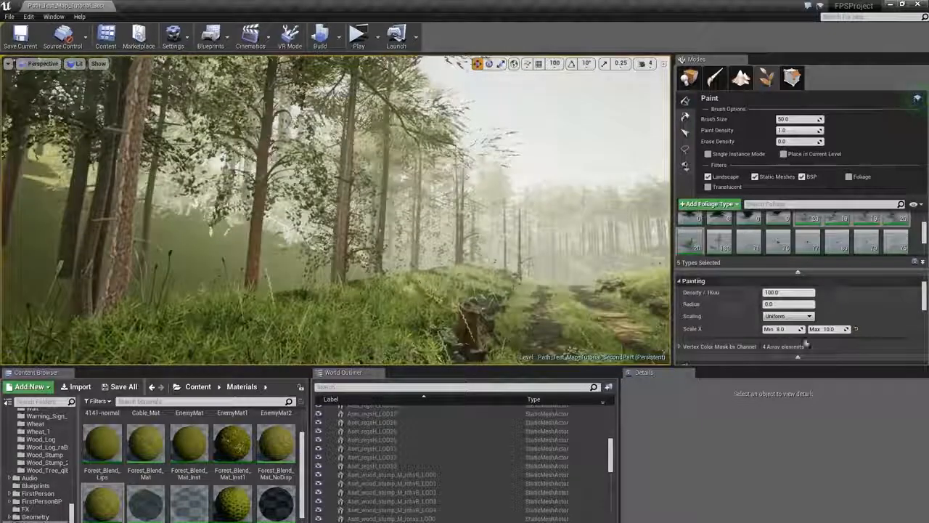
- Paint smaller bushes beside the path with the scale X range set from 1 to 2
{"action": "left_click", "coordinate": [784, 329]}
{"action": "type", "text": "1"}
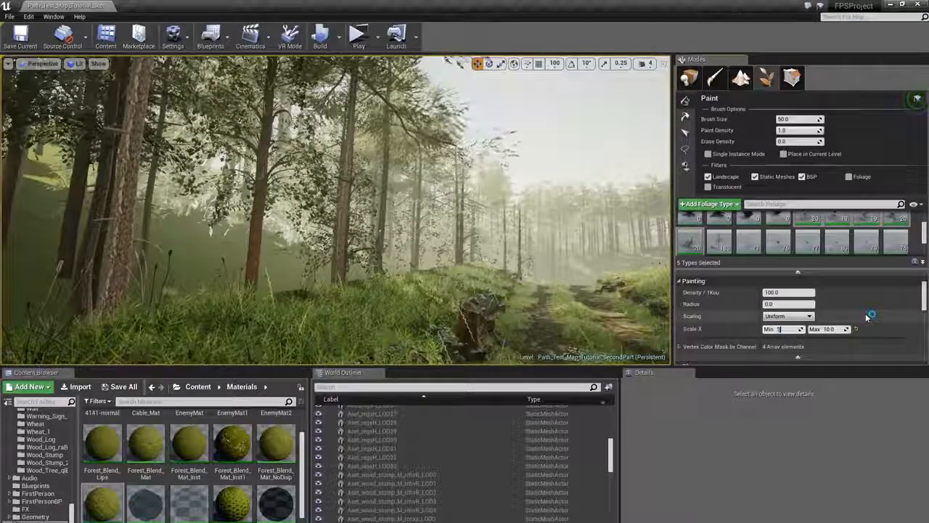
{"action": "key", "text": "Tab"}
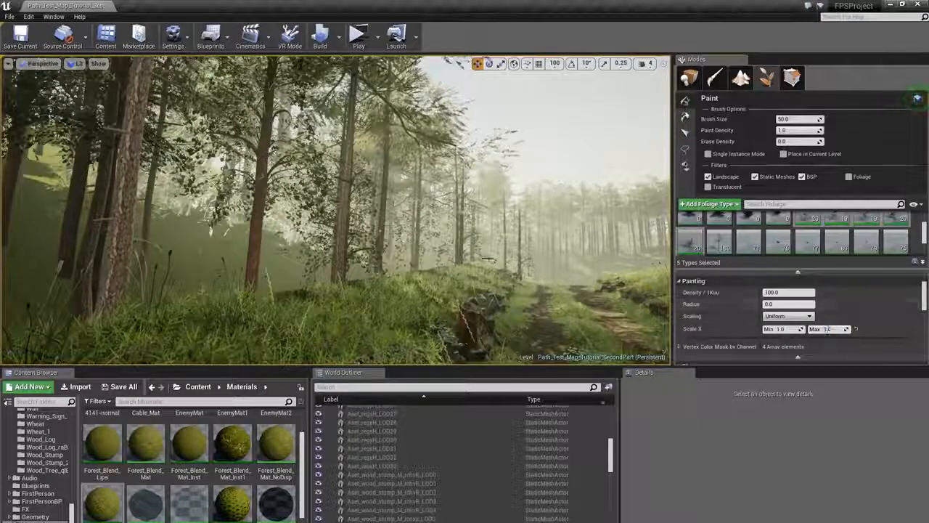
{"action": "type", "text": "3"}
{"action": "key", "text": "Return"}
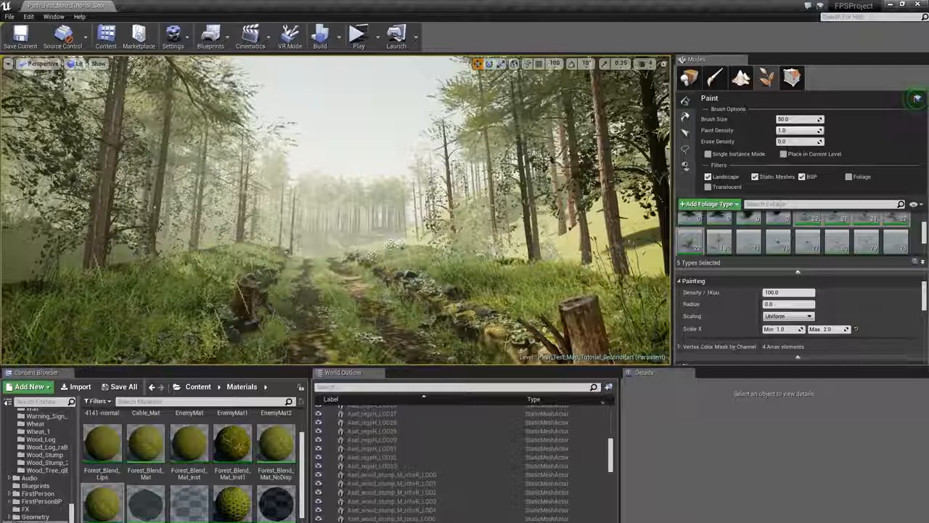
{"action": "left_click_drag", "start_coordinate": [529, 269], "coordinate": [567, 273]}
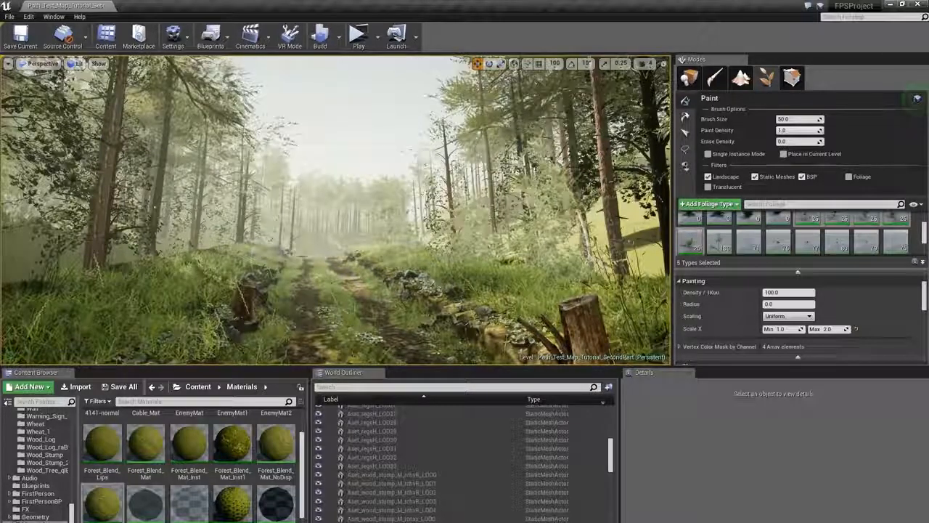
{"action": "mouse_move", "coordinate": [212, 245]}
{"action": "right_mouse_down"}
{"action": "mouse_move", "coordinate": [384, 245]}
{"action": "mouse_move", "coordinate": [408, 226]}
{"action": "right_mouse_up"}
{"action": "left_click", "coordinate": [253, 249]}
{"action": "left_click", "coordinate": [245, 247]}
- Paint bushes around the tree stump area with the scale X range set from 2 to 4
{"action": "left_click", "coordinate": [785, 329]}
{"action": "type", "text": "2"}
{"action": "key", "text": "Tab"}
{"action": "type", "text": "4"}
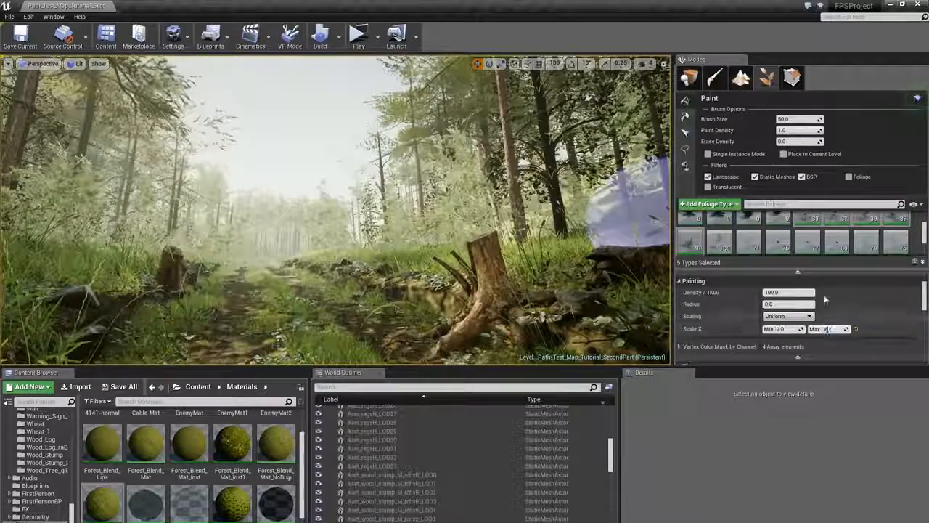
{"action": "key", "text": "Return"}
{"action": "left_click", "coordinate": [302, 246]}
{"action": "key", "text": "s"}
{"action": "right_click_drag", "start_coordinate": [302, 246], "coordinate": [348, 273]}
{"action": "key", "text": "s"}
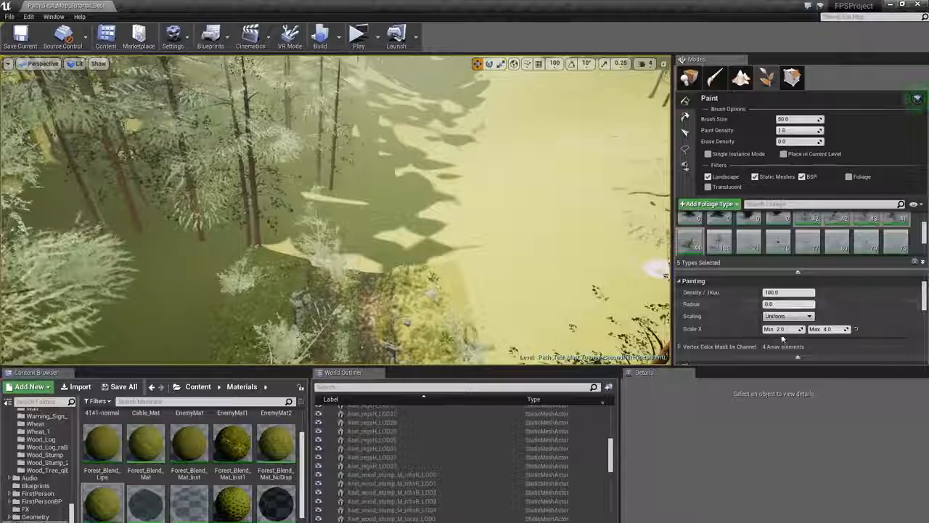
- Paint bigger bushes on the open hillside with the scale X range set from 4 to 5
{"action": "left_click", "coordinate": [784, 329]}
{"action": "type", "text": "4"}
{"action": "key", "text": "Tab"}
{"action": "type", "text": "5"}
{"action": "left_click", "coordinate": [372, 254]}
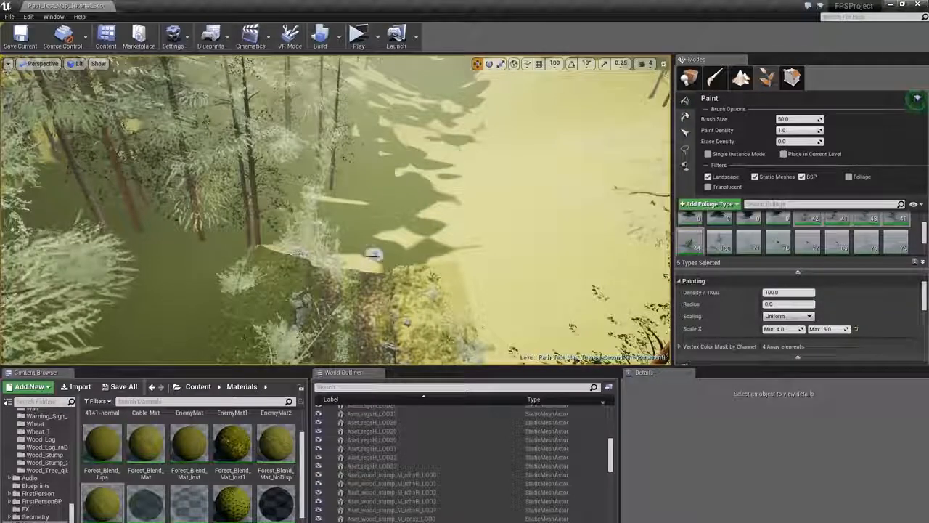
{"action": "left_click", "coordinate": [383, 219]}
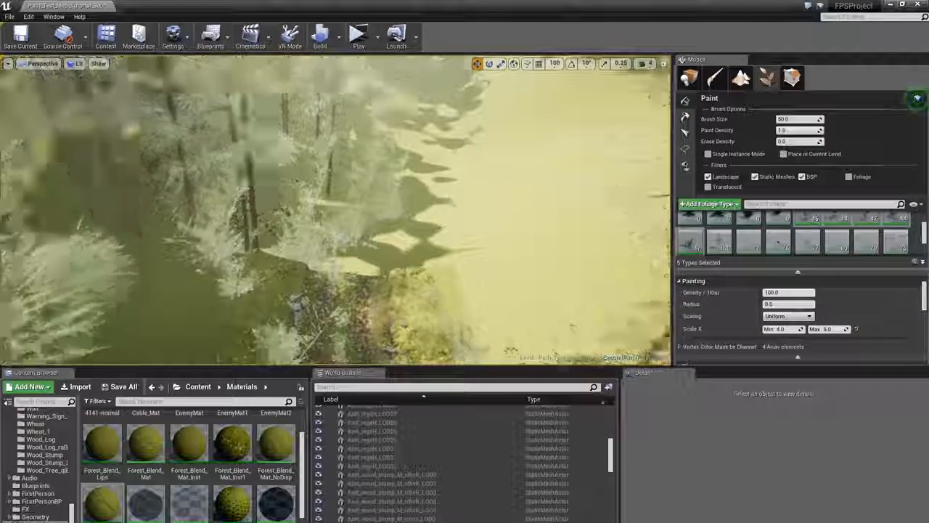
{"action": "right_click_drag", "start_coordinate": [383, 219], "coordinate": [380, 186]}
{"action": "key", "text": "s"}
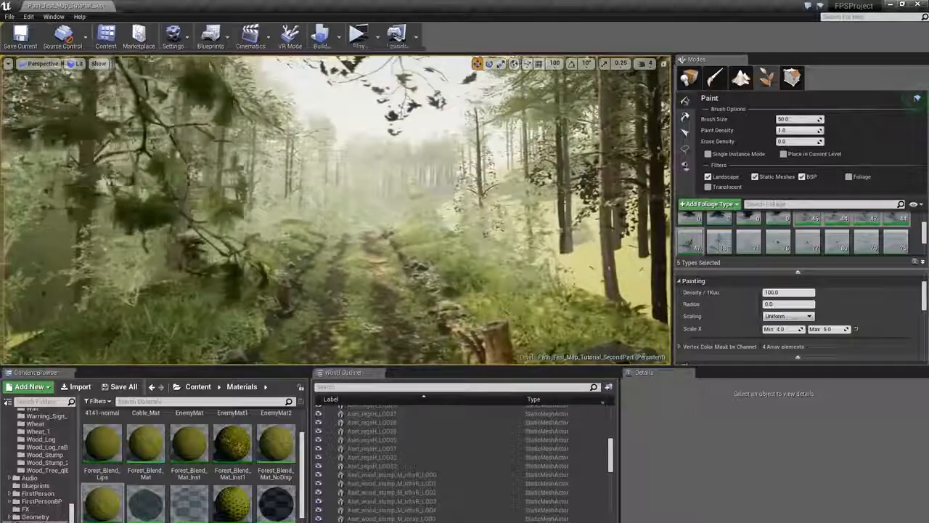
{"action": "key", "text": "w"}
{"action": "right_click_drag", "start_coordinate": [558, 238], "coordinate": [617, 241]}
{"action": "left_click", "coordinate": [580, 241]}
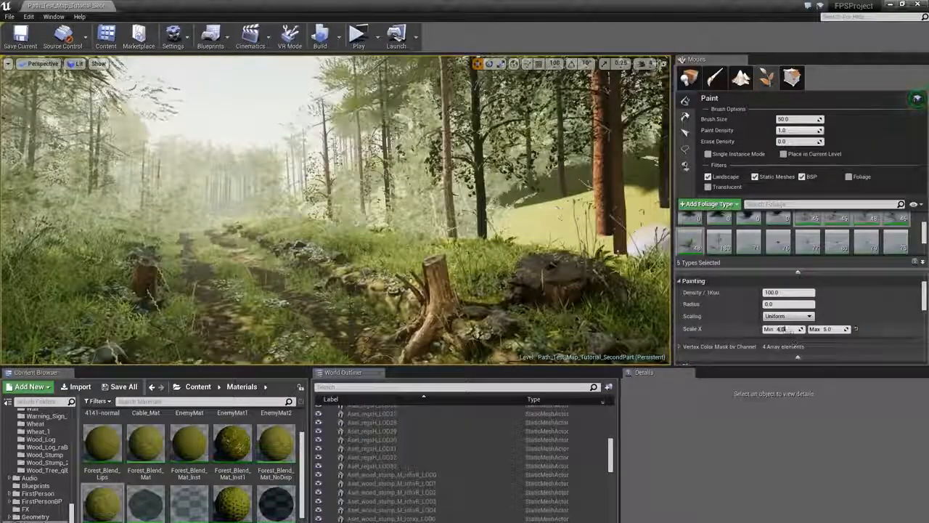
- Paint more bushes along both path edges with the scale X range reset to 2 to 4
{"action": "type", "text": "2"}
{"action": "key", "text": "Tab"}
{"action": "type", "text": "4"}
{"action": "key", "text": "Return"}
{"action": "left_click", "coordinate": [649, 225]}
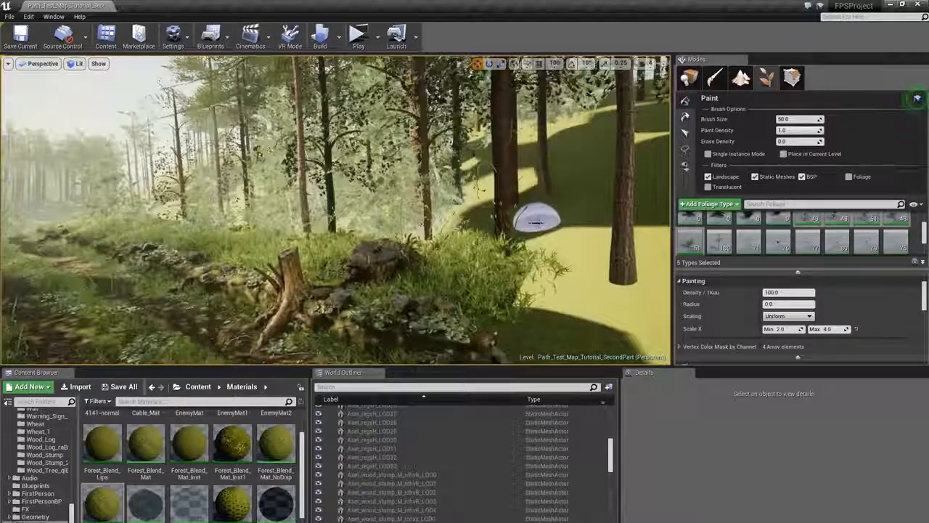
{"action": "left_click", "coordinate": [538, 223]}
{"action": "mouse_move", "coordinate": [537, 223]}
{"action": "right_mouse_down"}
{"action": "mouse_move", "coordinate": [407, 223]}
{"action": "mouse_move", "coordinate": [307, 178]}
{"action": "right_mouse_up"}
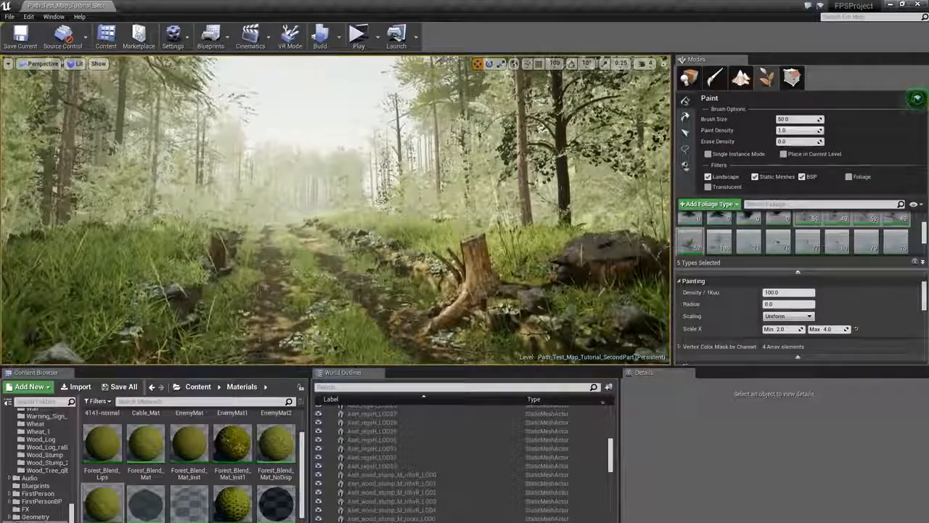
{"action": "left_click", "coordinate": [382, 203]}
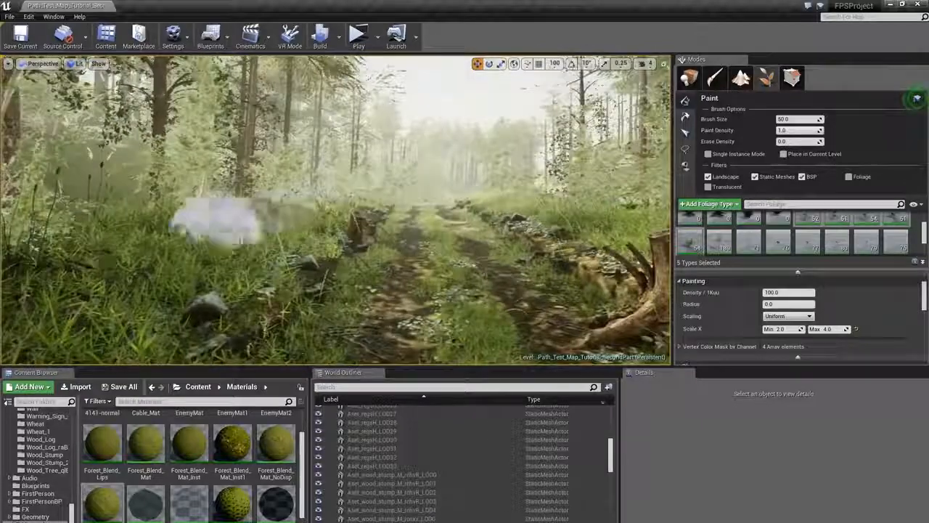
{"action": "left_click", "coordinate": [109, 208]}
{"action": "right_click_drag", "start_coordinate": [109, 208], "coordinate": [263, 209]}
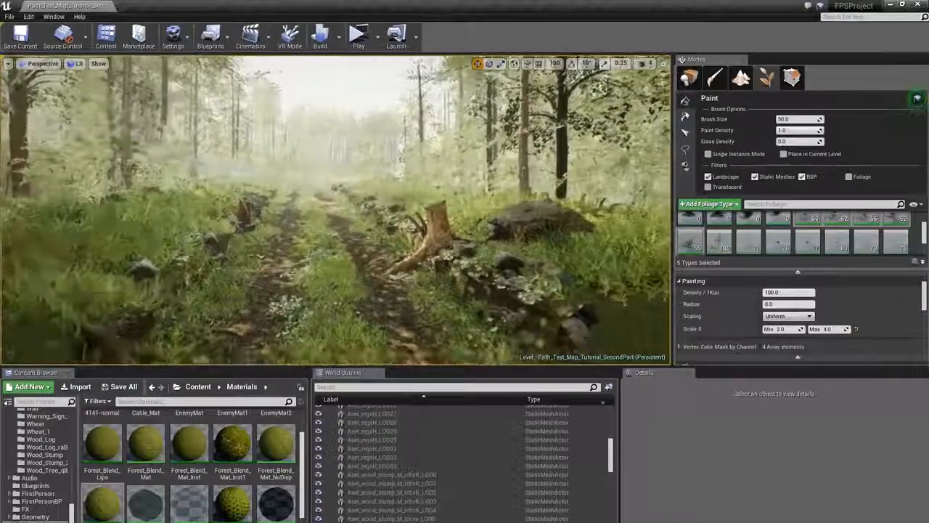
- Select a different group of plant foliage types in the palette
{"action": "left_click", "coordinate": [841, 227]}
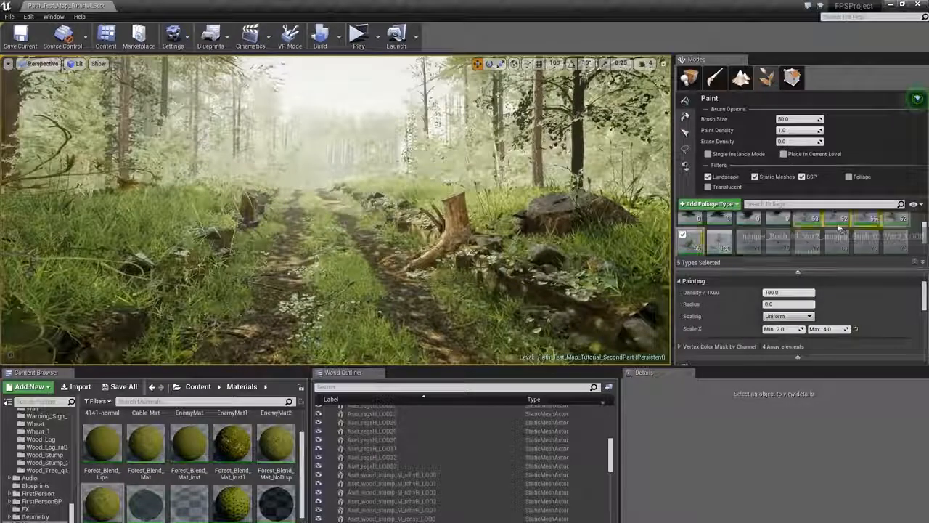
{"action": "key", "text": "ctrl+a"}
{"action": "scroll", "coordinate": [840, 228], "scroll_direction": "up", "scroll_amount": 2}
{"action": "left_click", "coordinate": [833, 237]}
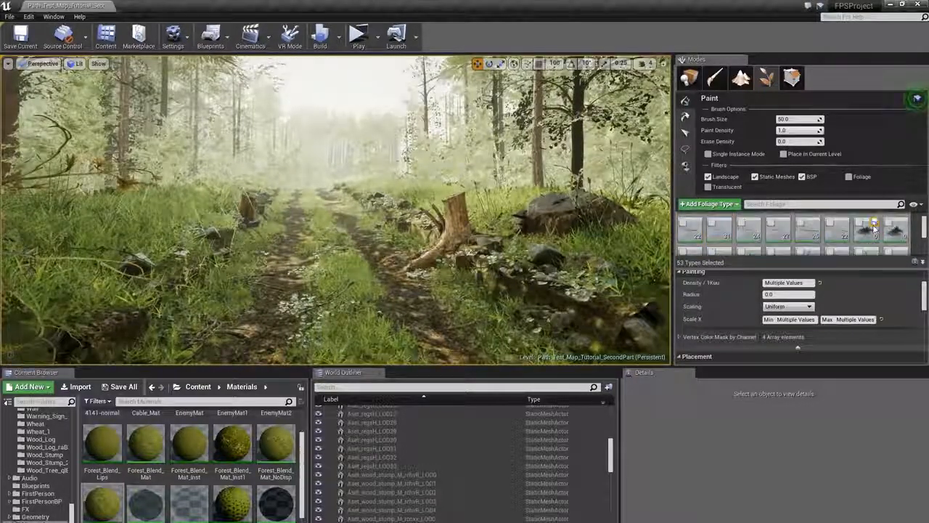
{"action": "left_click", "coordinate": [869, 237]}
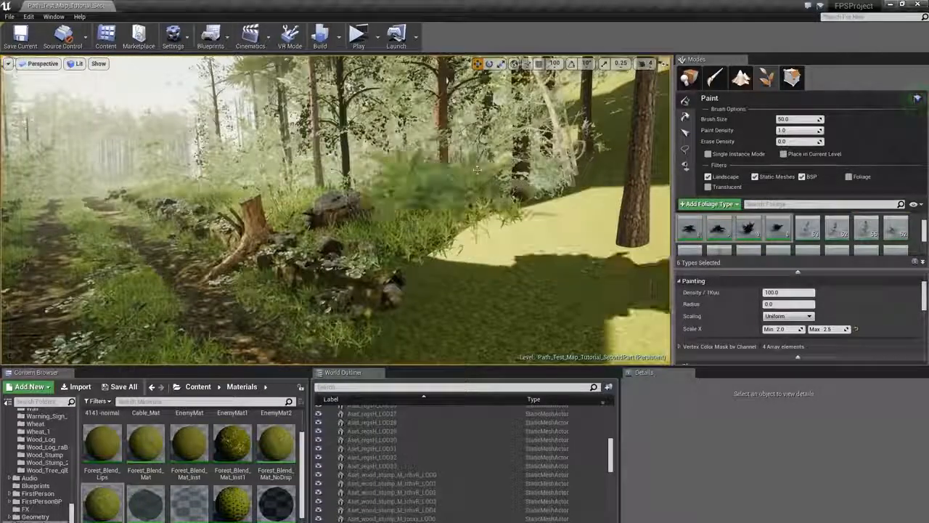
- Paint the selected plant foliage types along the edges of the path
{"action": "mouse_move", "coordinate": [477, 170]}
{"action": "right_mouse_down"}
{"action": "mouse_move", "coordinate": [303, 181]}
{"action": "mouse_move", "coordinate": [385, 181]}
{"action": "right_mouse_up"}
{"action": "left_click", "coordinate": [303, 182]}
{"action": "left_click", "coordinate": [272, 208]}
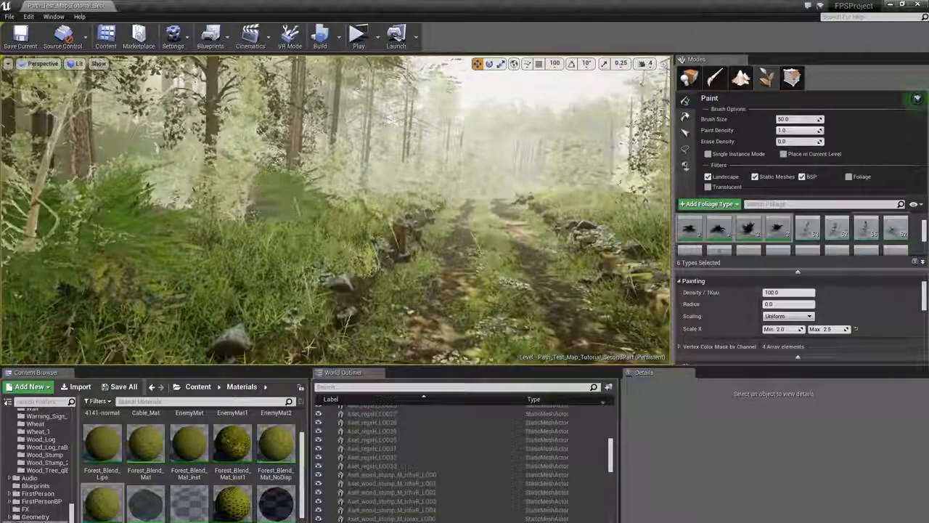
{"action": "right_click_drag", "start_coordinate": [280, 194], "coordinate": [345, 194]}
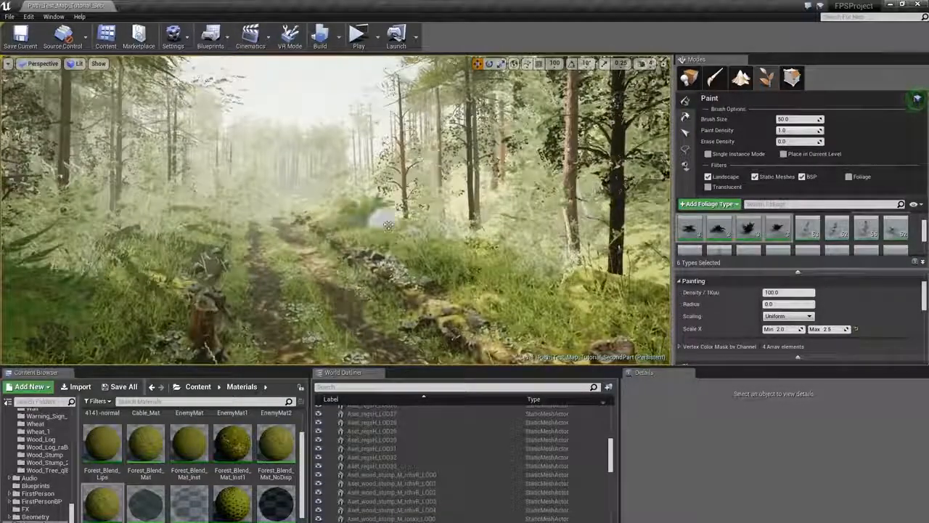
- Select a group of foliage types in the palette and set their scale X range from 1.2 to 2.2
{"action": "scroll", "coordinate": [836, 232], "scroll_direction": "down", "scroll_amount": 1}
{"action": "left_click", "coordinate": [895, 238]}
{"action": "scroll", "coordinate": [782, 231], "scroll_direction": "up", "scroll_amount": 2}
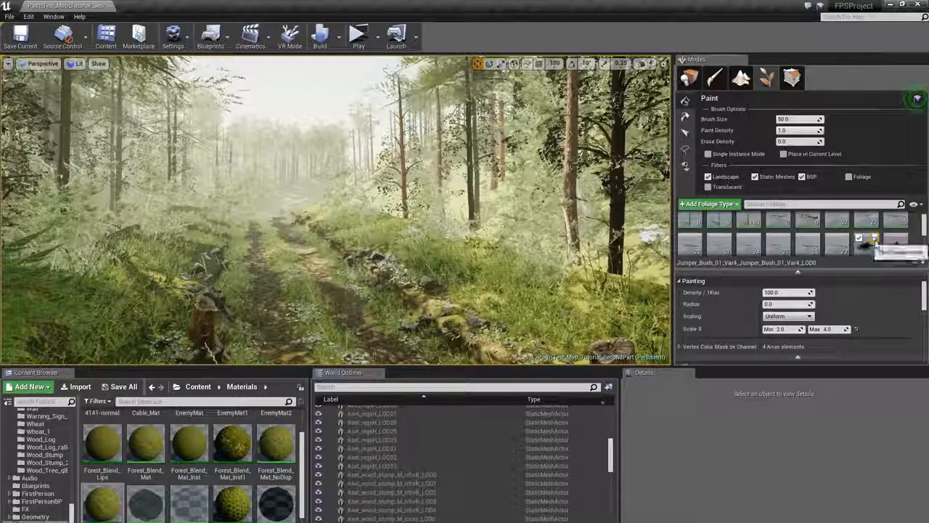
{"action": "left_click", "coordinate": [871, 239]}
{"action": "scroll", "coordinate": [809, 232], "scroll_direction": "down", "scroll_amount": 3}
{"action": "left_click", "coordinate": [779, 231], "text": "shift"}
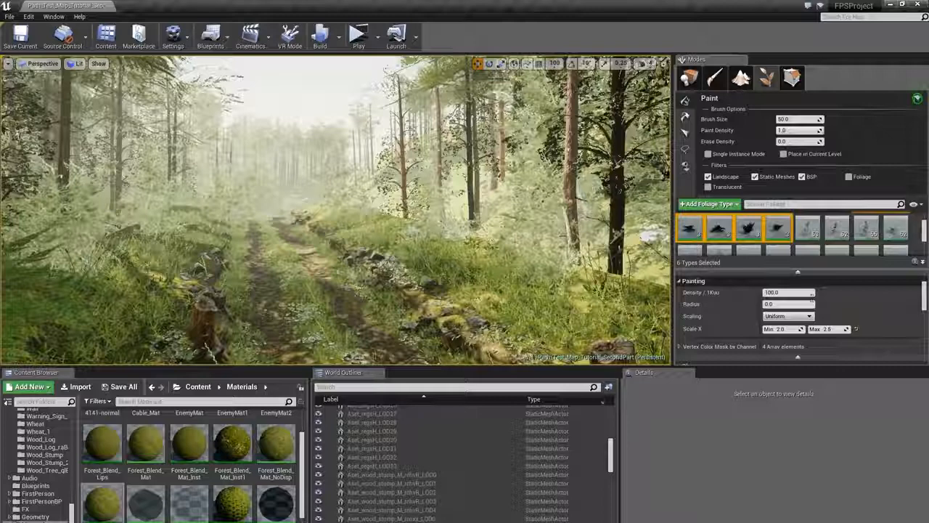
{"action": "left_click", "coordinate": [782, 329]}
{"action": "type", "text": "1"}
{"action": "key", "text": "Tab"}
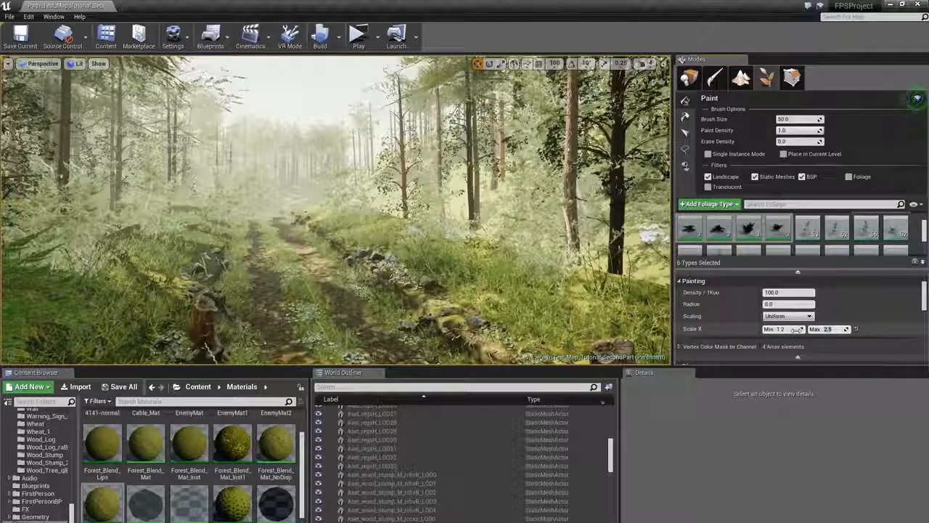
{"action": "left_click", "coordinate": [828, 329]}
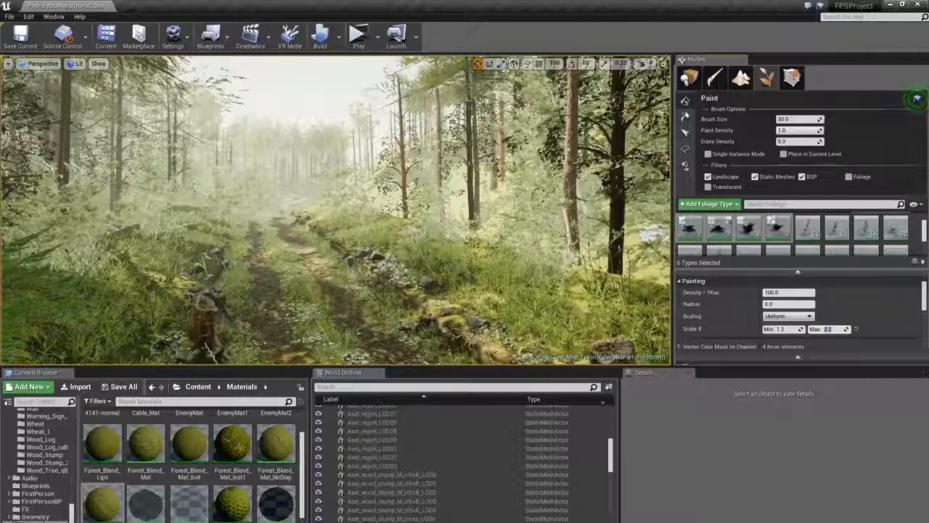
- Paint the smaller foliage along both sides of the path
{"action": "scroll", "coordinate": [449, 226], "scroll_direction": "down", "scroll_amount": 3}
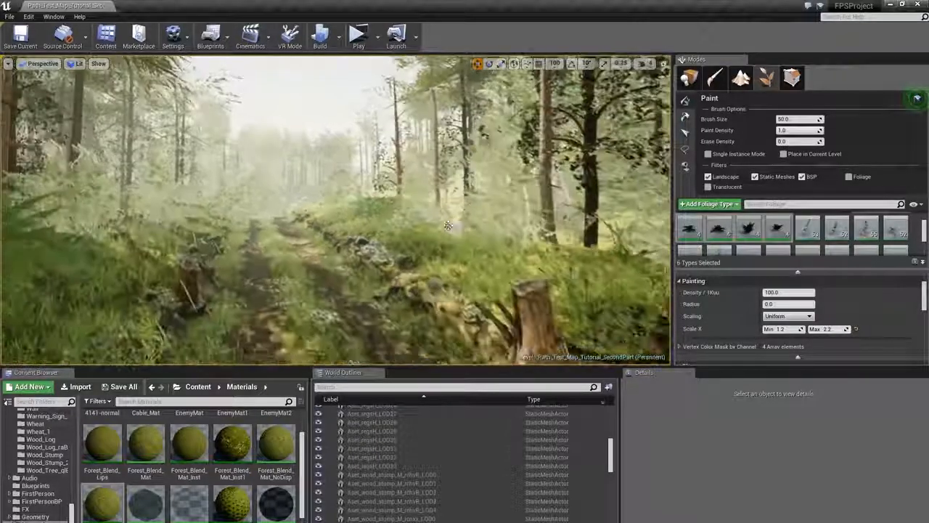
{"action": "right_click_drag", "start_coordinate": [401, 215], "coordinate": [280, 219]}
{"action": "left_click", "coordinate": [211, 231]}
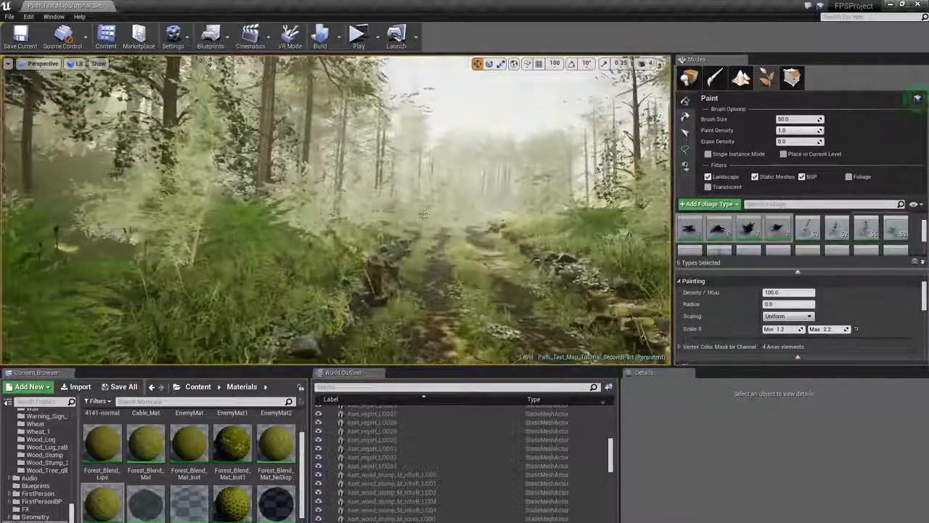
{"action": "right_click_drag", "start_coordinate": [211, 231], "coordinate": [290, 244]}
{"action": "left_click", "coordinate": [487, 247]}
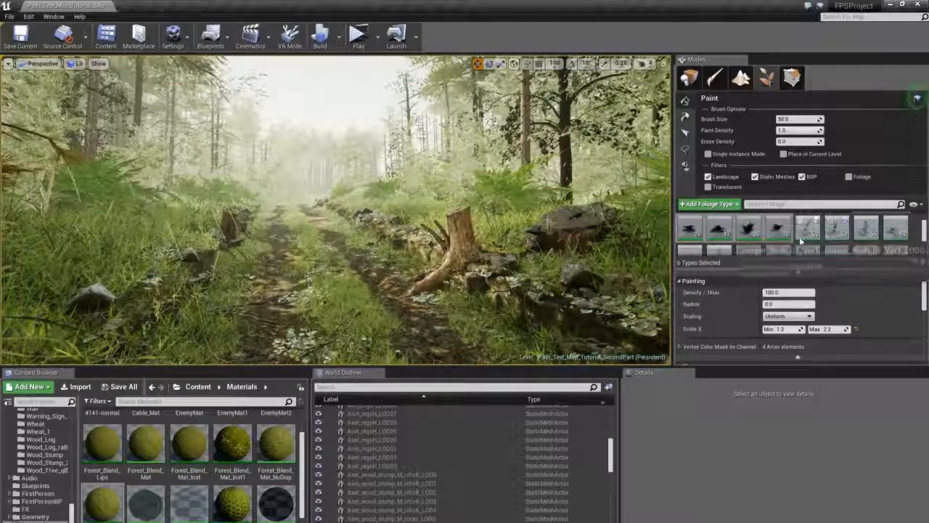
- Select two fallen-branch foliage types in the palette
{"action": "key", "text": "ctrl+a"}
{"action": "scroll", "coordinate": [803, 226], "scroll_direction": "down", "scroll_amount": 3}
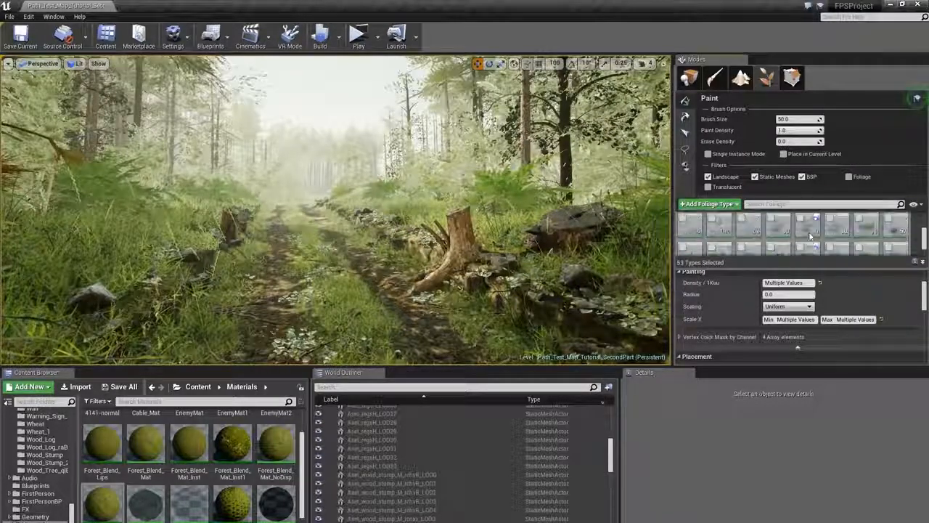
{"action": "scroll", "coordinate": [813, 251], "scroll_direction": "down", "scroll_amount": 3}
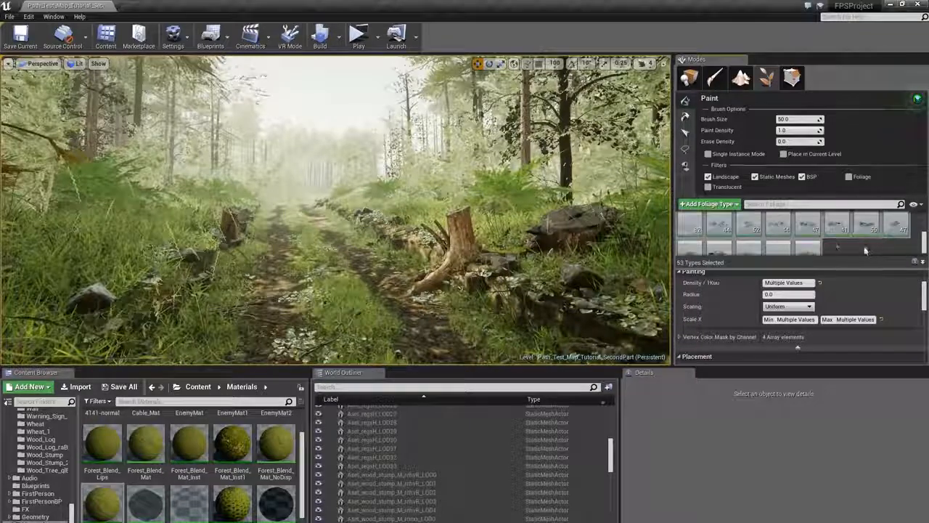
{"action": "scroll", "coordinate": [815, 250], "scroll_direction": "up", "scroll_amount": 6}
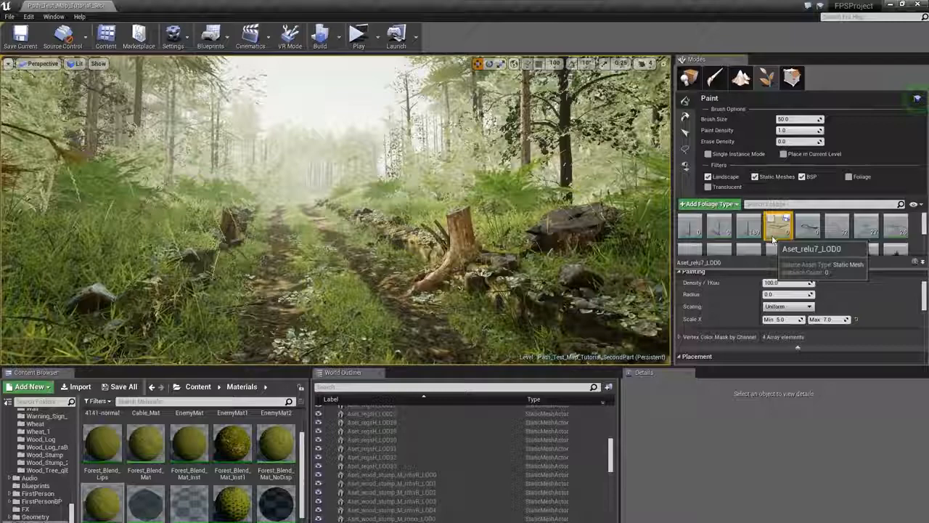
{"action": "left_click", "coordinate": [807, 226], "text": "ctrl"}
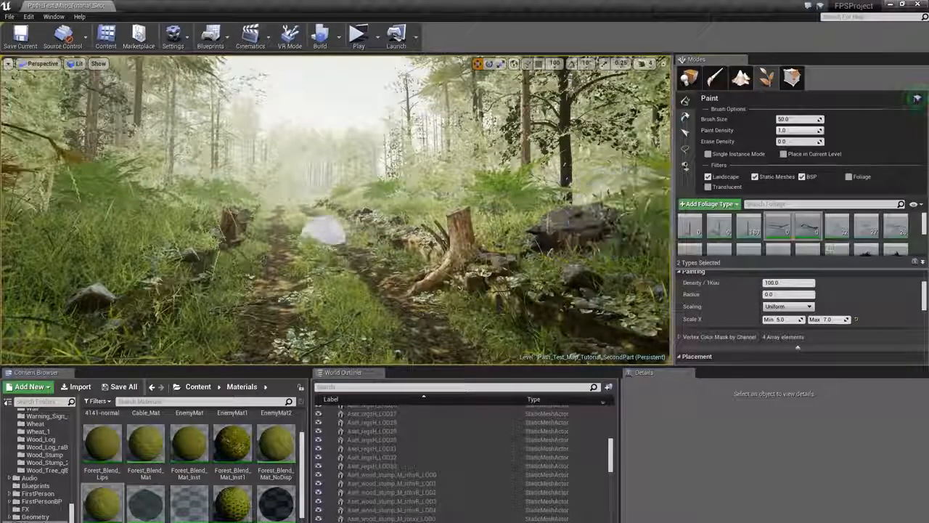
{"action": "left_click", "coordinate": [306, 280]}
{"action": "mouse_move", "coordinate": [306, 280]}
{"action": "right_mouse_down"}
{"action": "mouse_move", "coordinate": [399, 191]}
{"action": "mouse_move", "coordinate": [443, 198]}
{"action": "mouse_move", "coordinate": [454, 145]}
{"action": "right_mouse_up"}
{"action": "key", "text": "ctrl+z"}
- Set the branches' scale X range from 3 to 5
{"action": "left_click", "coordinate": [787, 321]}
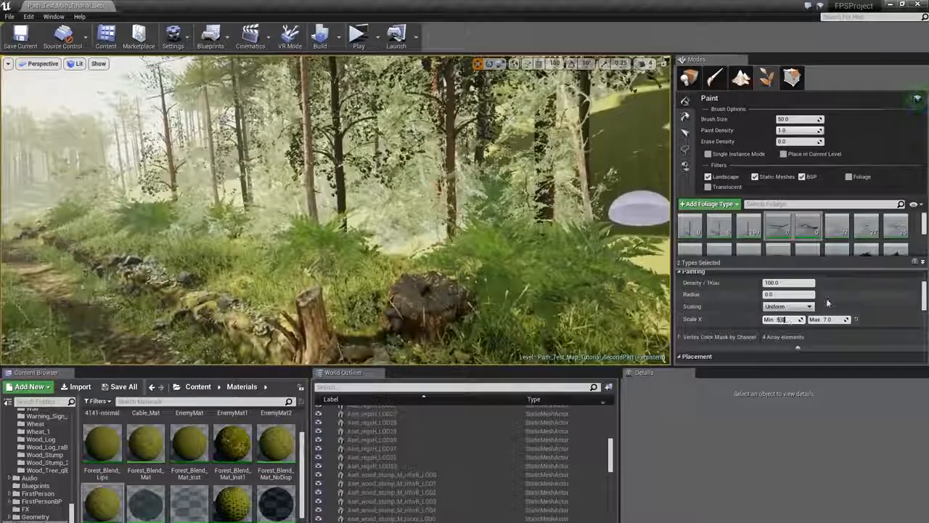
{"action": "type", "text": "3"}
{"action": "key", "text": "Tab"}
{"action": "type", "text": "5"}
{"action": "key", "text": "Return"}
- Paint fallen branches among the grass beside the path
{"action": "left_click", "coordinate": [265, 247]}
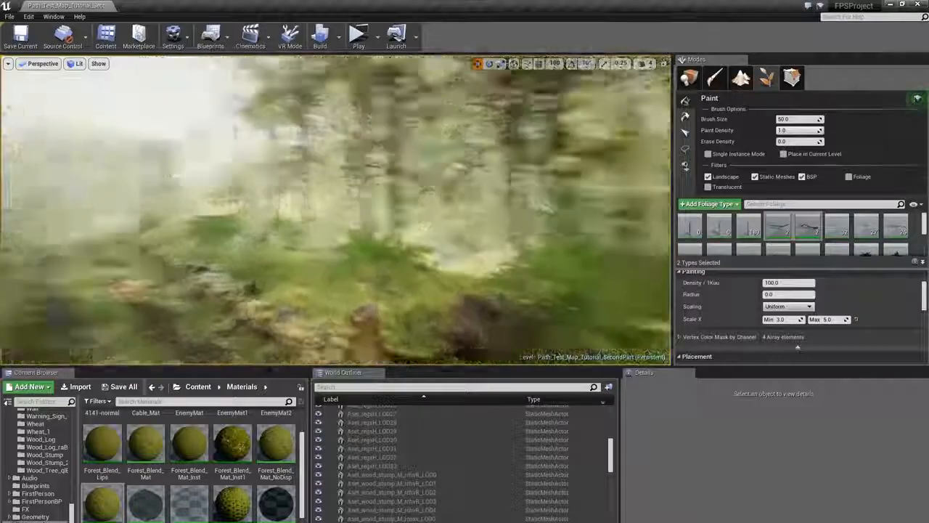
{"action": "right_click_drag", "start_coordinate": [305, 228], "coordinate": [145, 226]}
{"action": "left_click", "coordinate": [261, 228]}
{"action": "right_click_drag", "start_coordinate": [262, 228], "coordinate": [257, 227]}
{"action": "left_click", "coordinate": [363, 211]}
{"action": "mouse_move", "coordinate": [363, 211]}
{"action": "right_mouse_down"}
{"action": "mouse_move", "coordinate": [280, 212]}
{"action": "mouse_move", "coordinate": [272, 221]}
{"action": "mouse_move", "coordinate": [334, 188]}
{"action": "mouse_move", "coordinate": [425, 205]}
{"action": "mouse_move", "coordinate": [610, 207]}
{"action": "right_mouse_up"}
{"action": "left_click", "coordinate": [251, 229]}
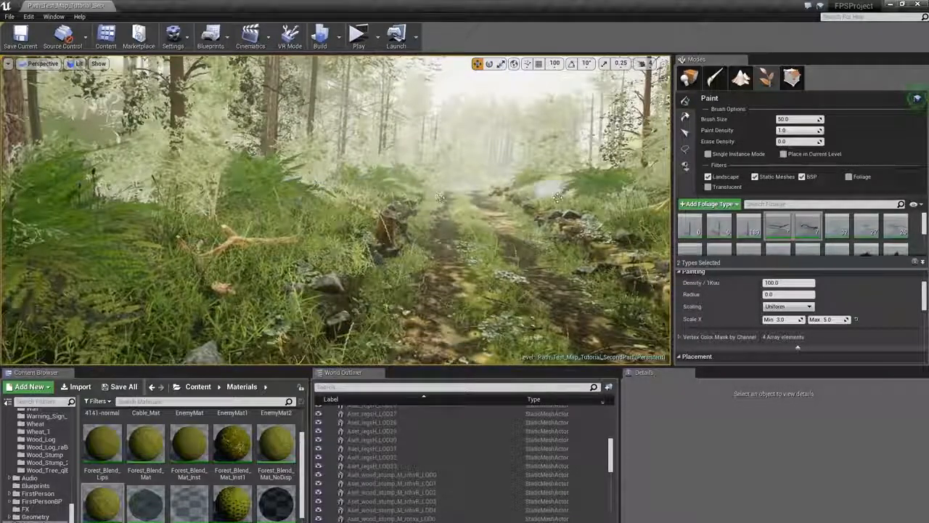
{"action": "right_click_drag", "start_coordinate": [440, 198], "coordinate": [479, 225]}
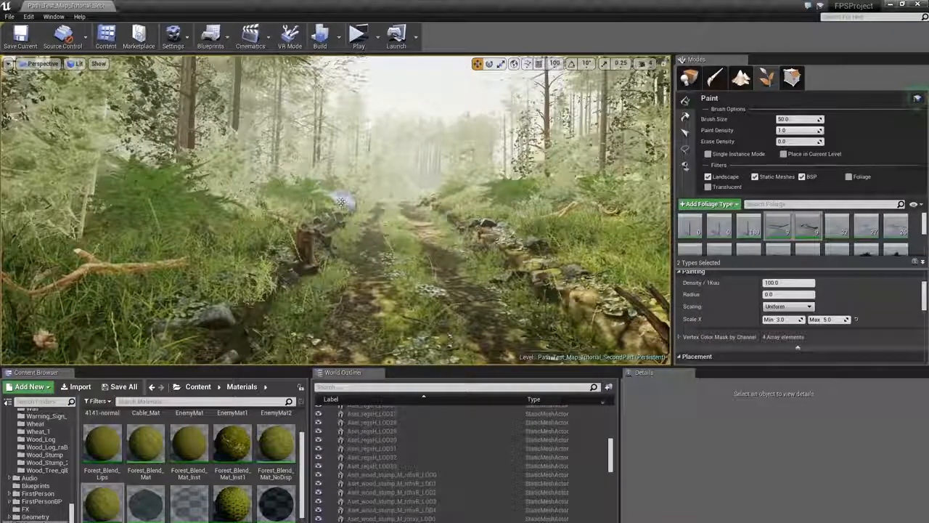
{"action": "left_click", "coordinate": [341, 202]}
{"action": "right_click_drag", "start_coordinate": [341, 202], "coordinate": [408, 210]}
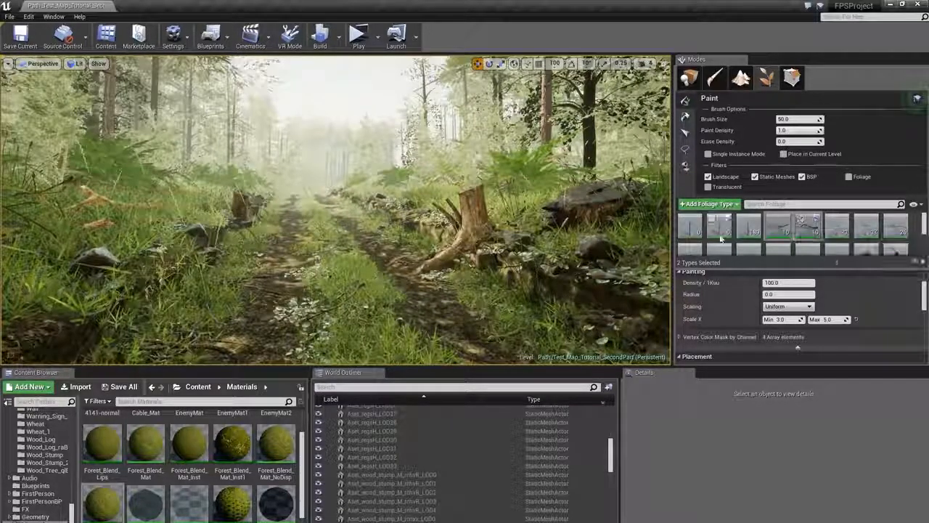
- Select two other foliage types and set their light map resolution override to 32
{"action": "left_click", "coordinate": [747, 233]}
{"action": "scroll", "coordinate": [803, 234], "scroll_direction": "down", "scroll_amount": 4}
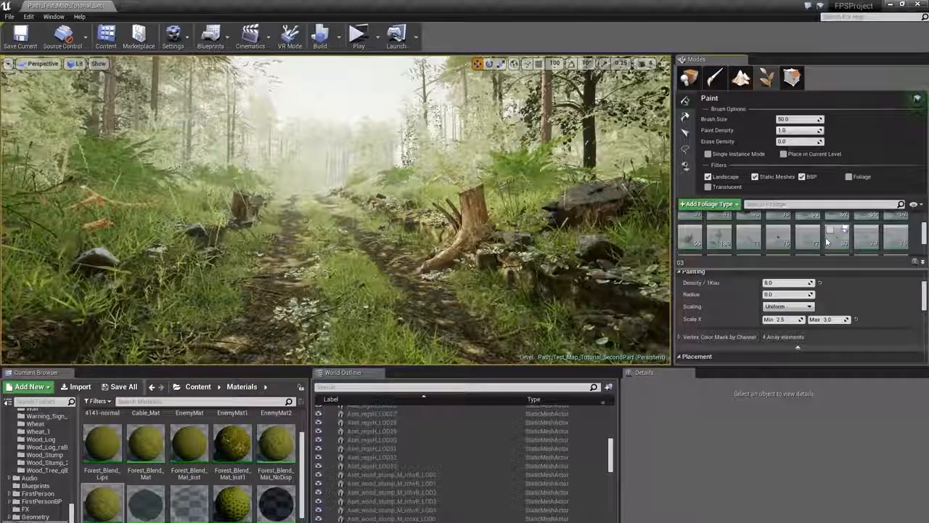
{"action": "scroll", "coordinate": [826, 242], "scroll_direction": "up", "scroll_amount": 3}
{"action": "left_click", "coordinate": [718, 225], "text": "ctrl"}
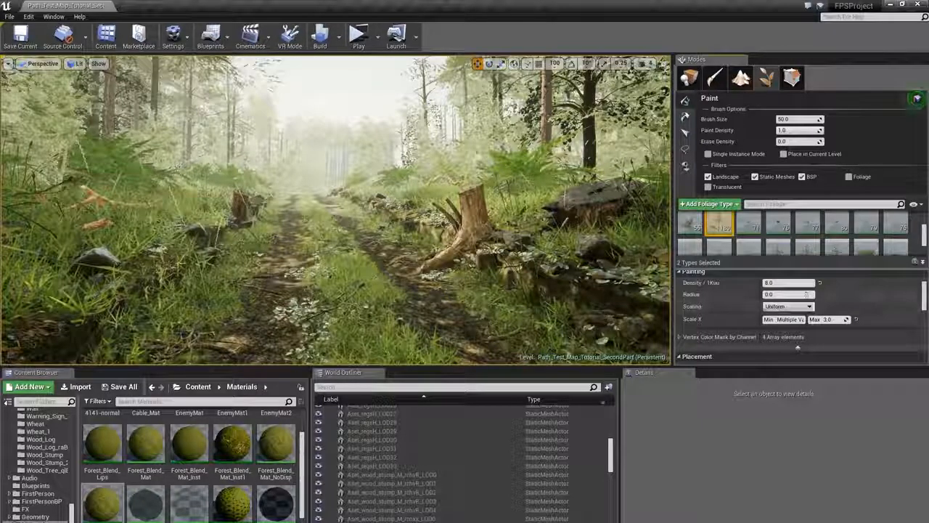
{"action": "scroll", "coordinate": [807, 294], "scroll_direction": "down", "scroll_amount": 8}
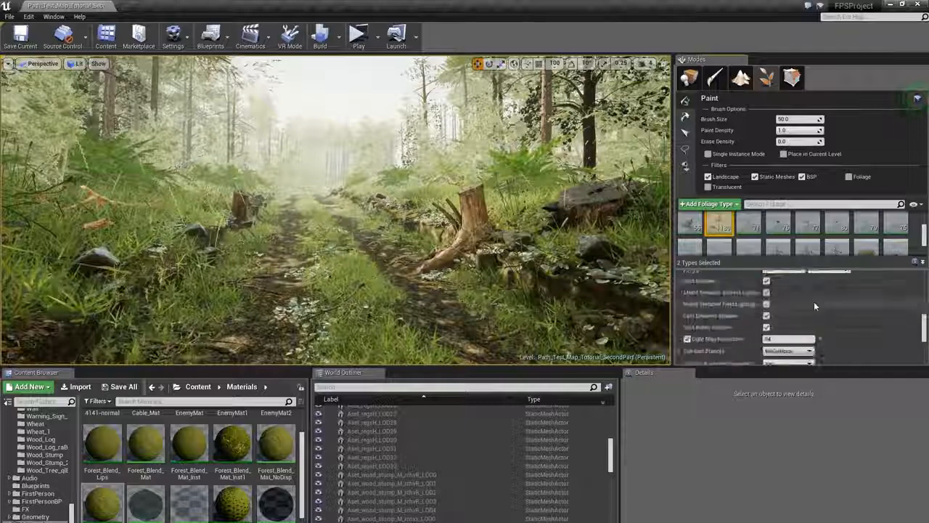
{"action": "scroll", "coordinate": [815, 307], "scroll_direction": "down", "scroll_amount": 2}
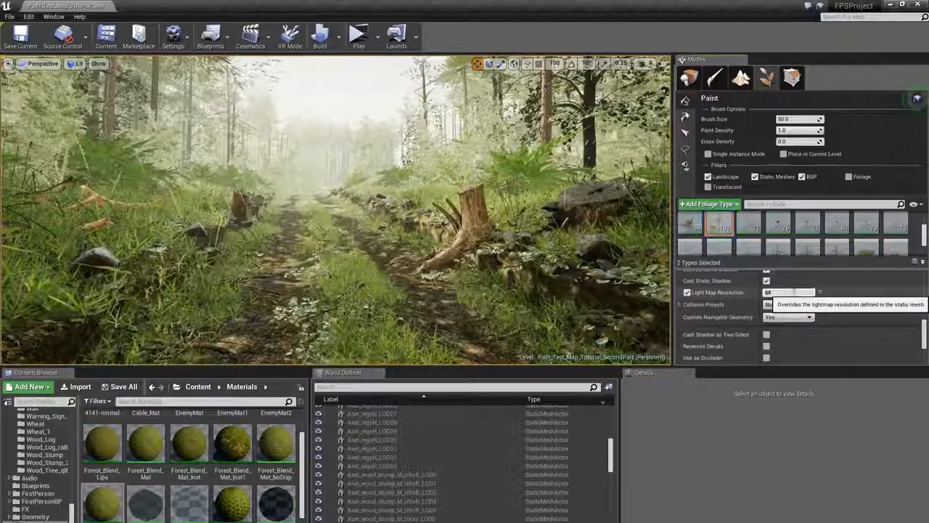
{"action": "left_click", "coordinate": [793, 293]}
{"action": "type", "text": "8"}
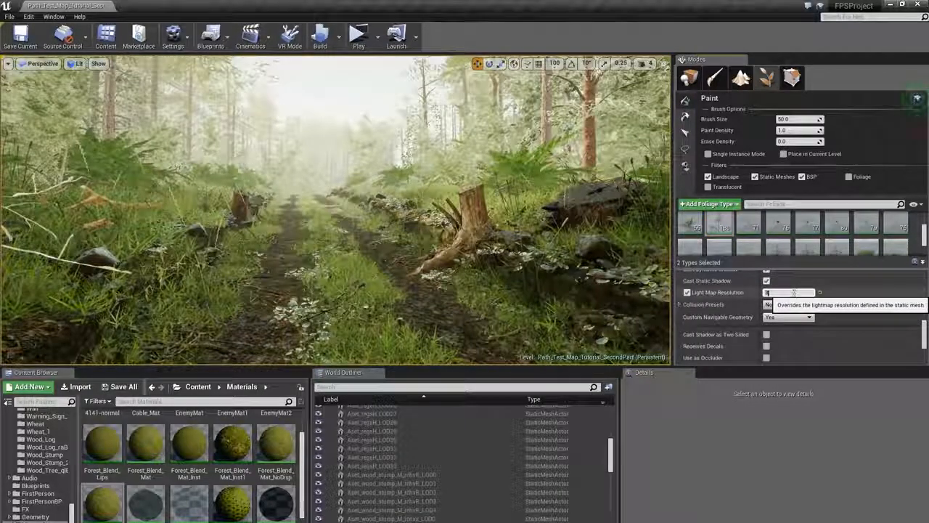
{"action": "type", "text": "2"}
{"action": "key", "text": "Return"}
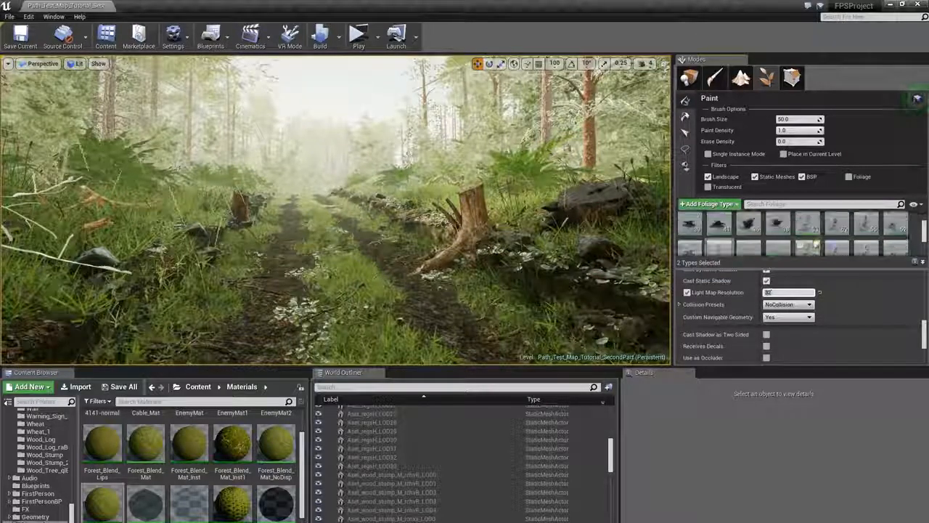
- Select another foliage type further down the palette and set its light map resolution to 16
{"action": "scroll", "coordinate": [887, 247], "scroll_direction": "down", "scroll_amount": 2}
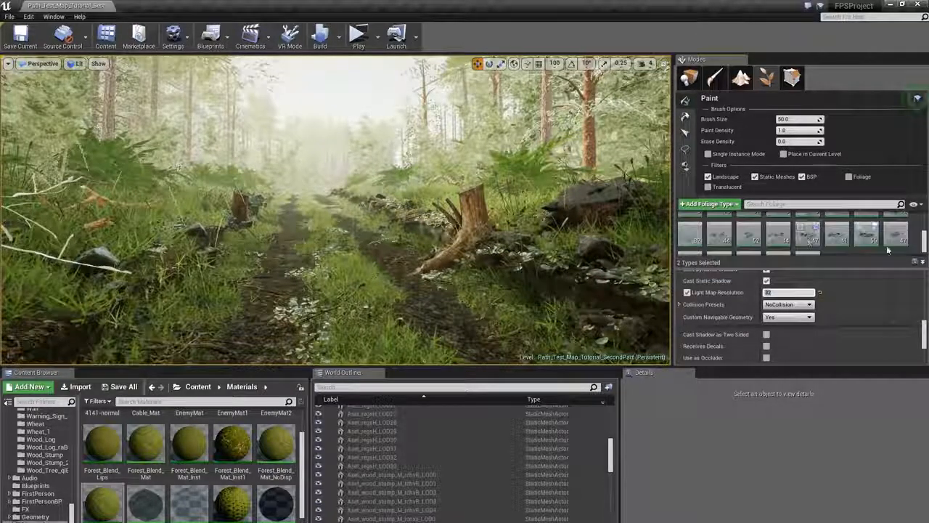
{"action": "scroll", "coordinate": [886, 251], "scroll_direction": "down", "scroll_amount": 1}
{"action": "left_click", "coordinate": [808, 242]}
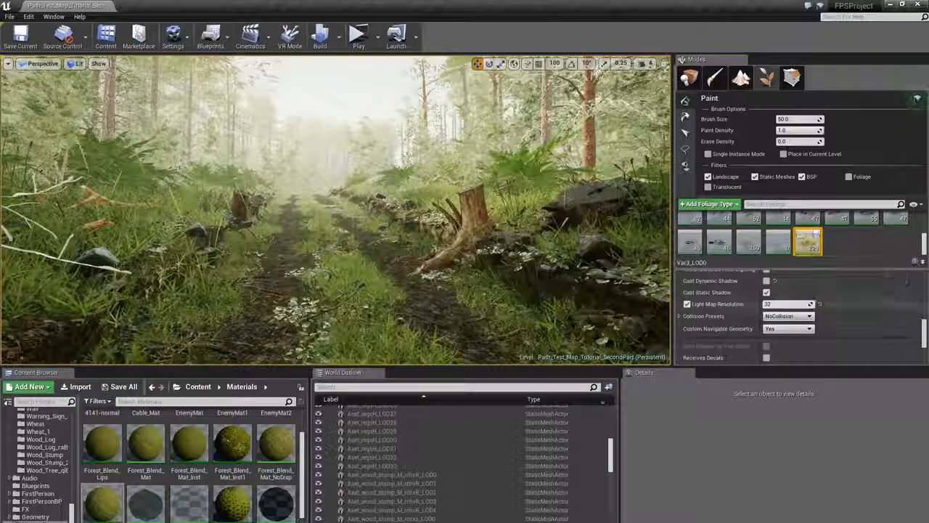
{"action": "left_click", "coordinate": [773, 305]}
{"action": "type", "text": "16"}
{"action": "key", "text": "Return"}
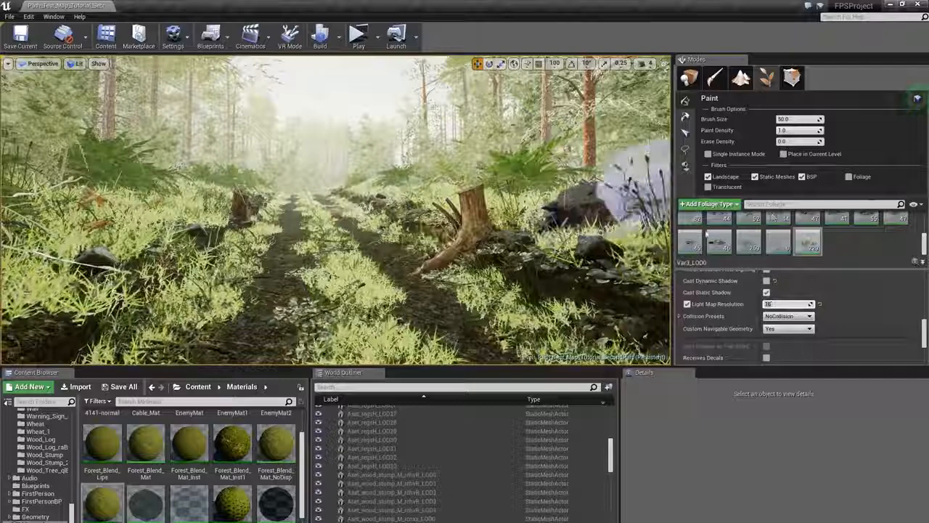
- Select all foliage types in the palette and inspect the forest landscape from several spots
{"action": "left_click", "coordinate": [689, 77]}
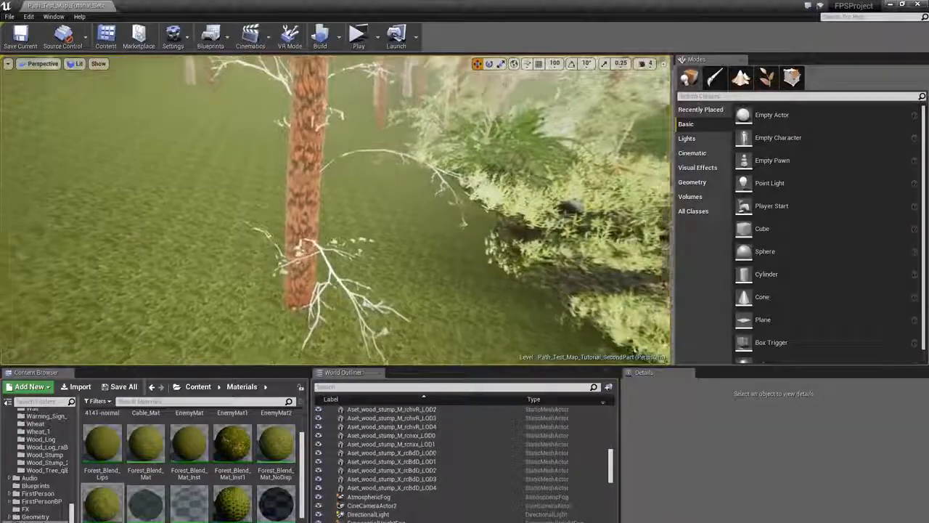
{"action": "left_click", "coordinate": [766, 77]}
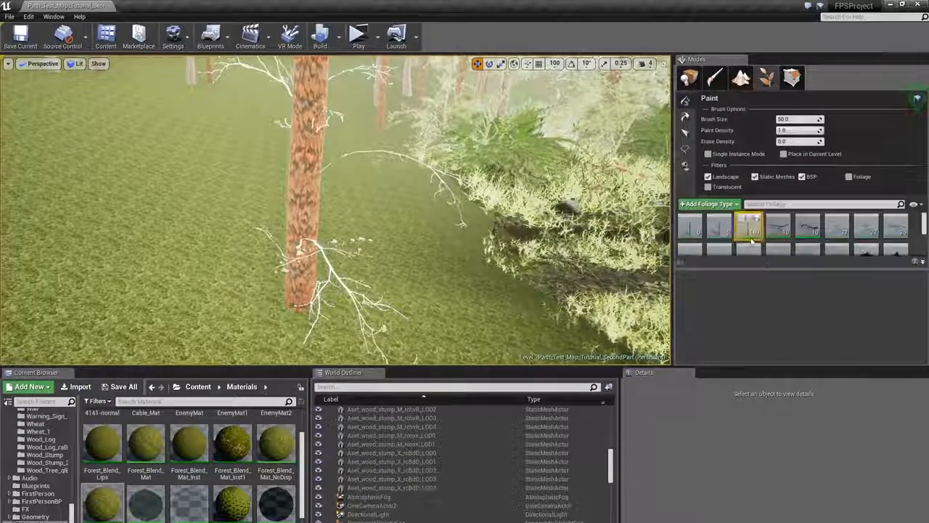
{"action": "key", "text": "ctrl+a"}
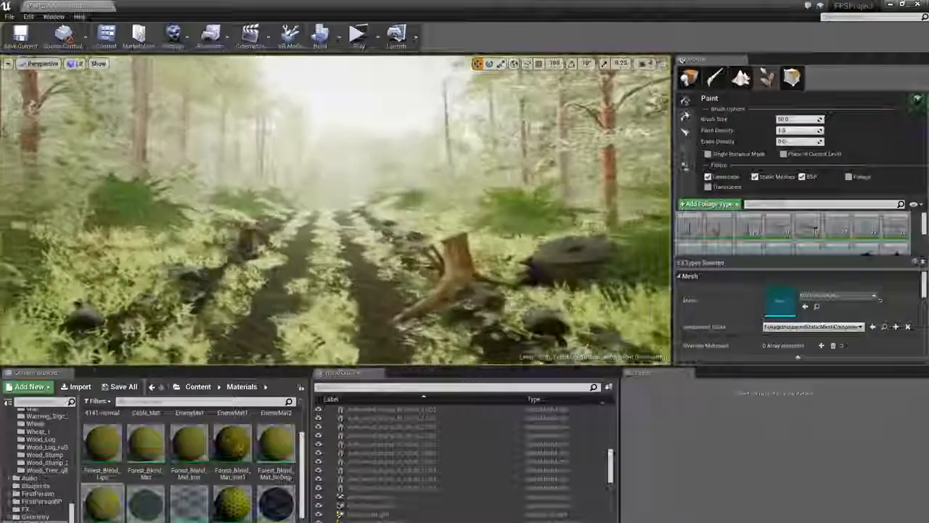
{"action": "right_click_drag", "start_coordinate": [336, 211], "coordinate": [523, 222]}
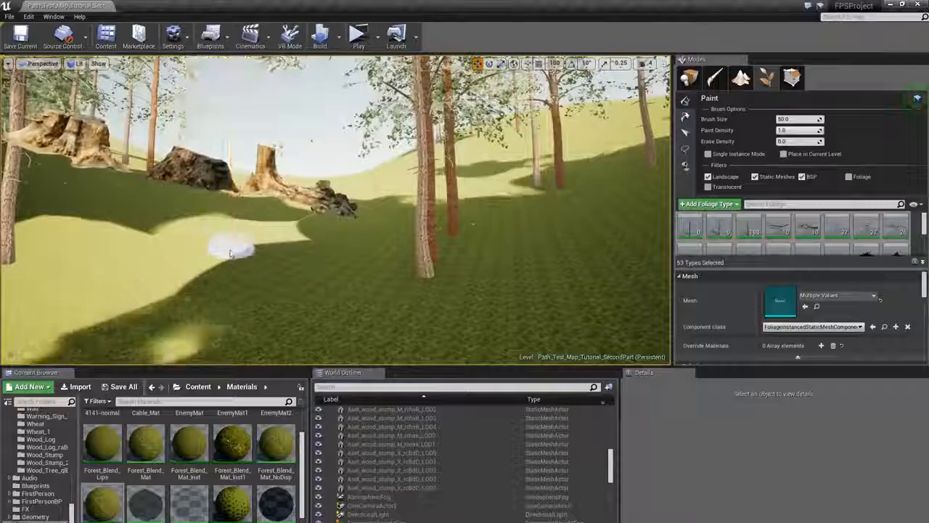
{"action": "mouse_move", "coordinate": [231, 253]}
{"action": "right_mouse_down"}
{"action": "mouse_move", "coordinate": [168, 223]}
{"action": "mouse_move", "coordinate": [211, 208]}
{"action": "right_mouse_up"}
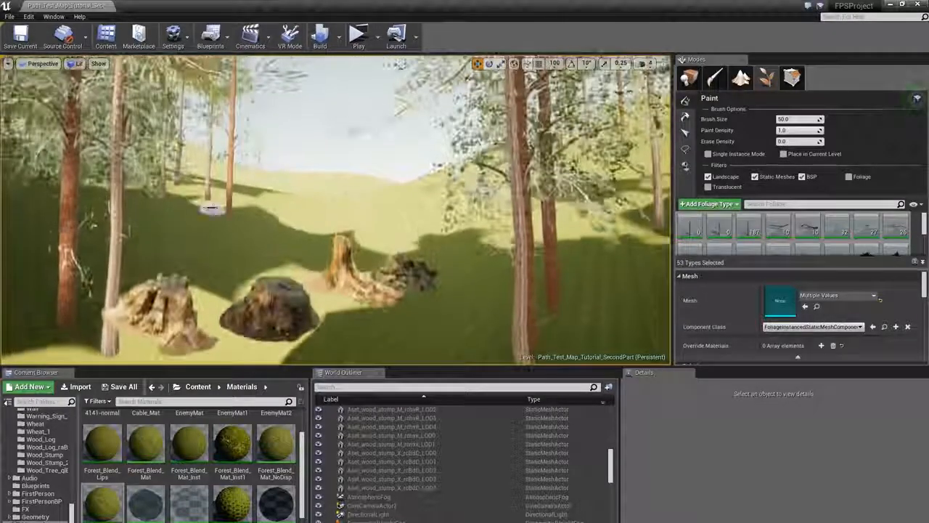
{"action": "left_click", "coordinate": [226, 212], "text": "shift"}
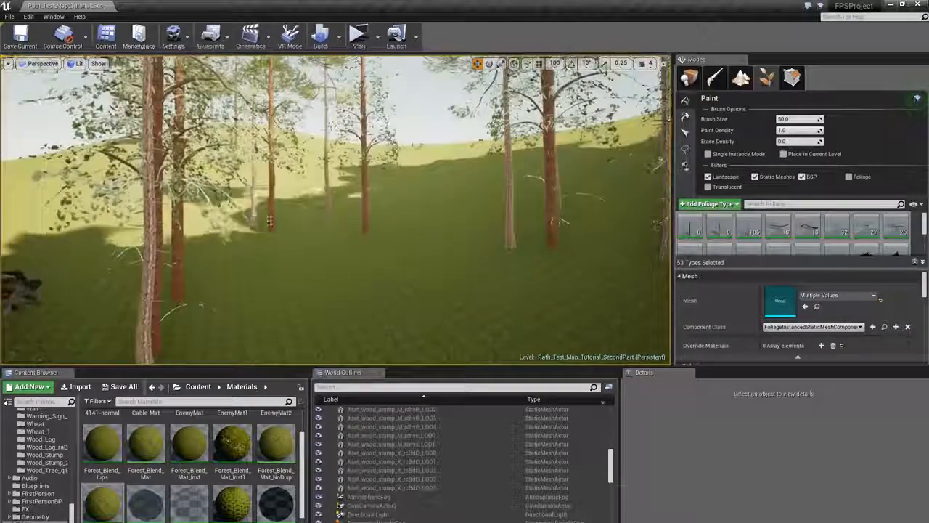
{"action": "left_click", "coordinate": [254, 220], "text": "shift"}
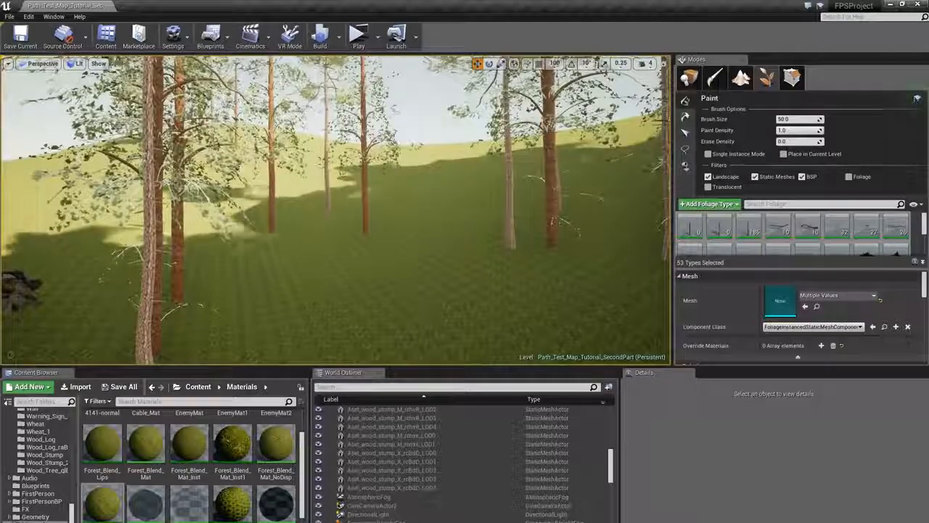
{"action": "right_click_drag", "start_coordinate": [241, 167], "coordinate": [236, 177]}
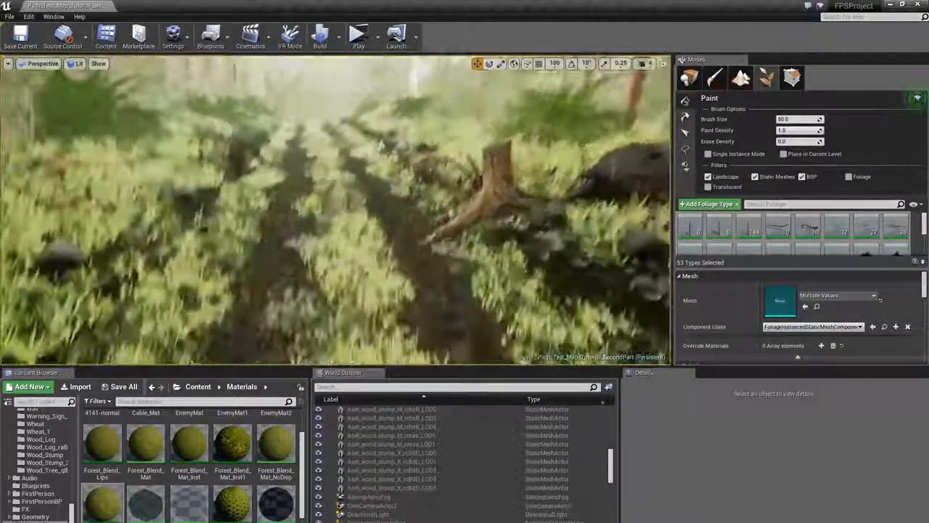
- Build all levels to bake the lighting, then close the lighting results log
{"action": "mouse_move", "coordinate": [382, 145]}
{"action": "right_mouse_down"}
{"action": "mouse_move", "coordinate": [384, 161]}
{"action": "mouse_move", "coordinate": [393, 133]}
{"action": "right_mouse_up"}
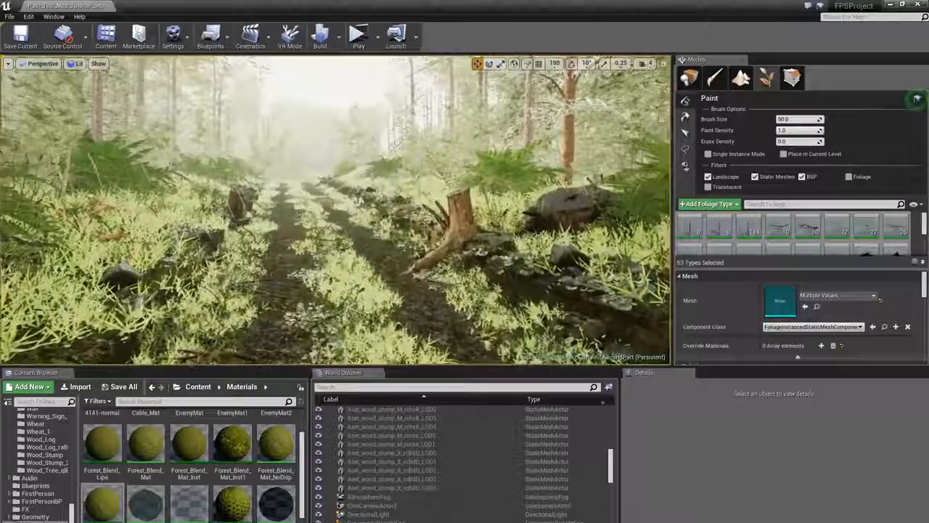
{"action": "left_click", "coordinate": [324, 46]}
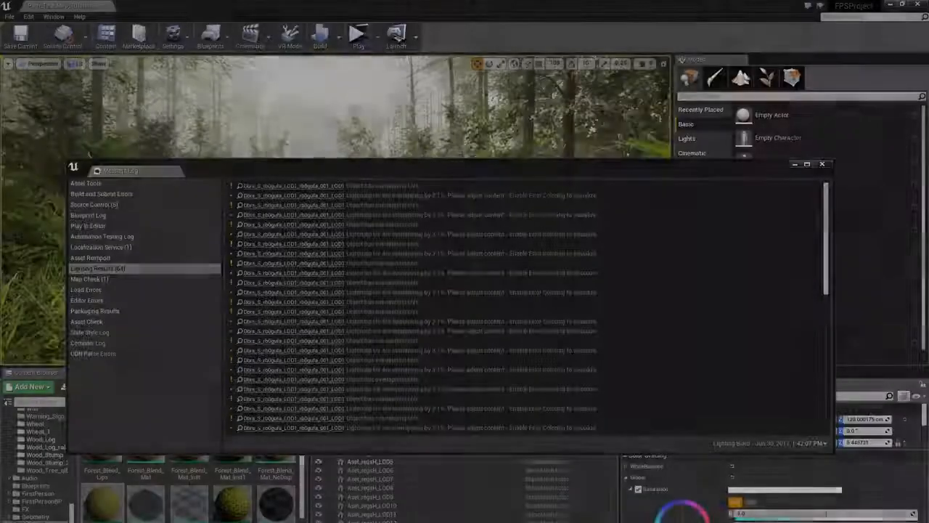
{"action": "left_click", "coordinate": [822, 164]}
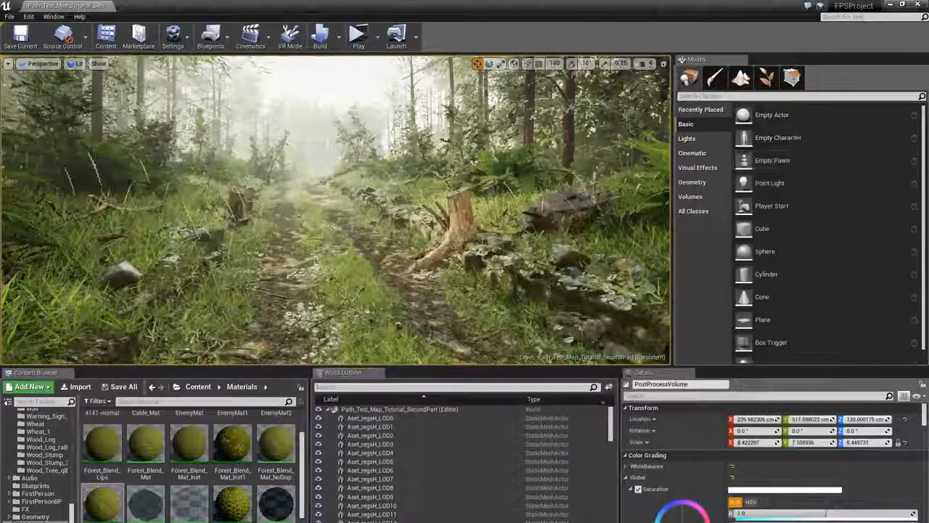
- Fly along the forest path to inspect the built lighting
{"action": "right_click_drag", "start_coordinate": [336, 211], "coordinate": [347, 186]}
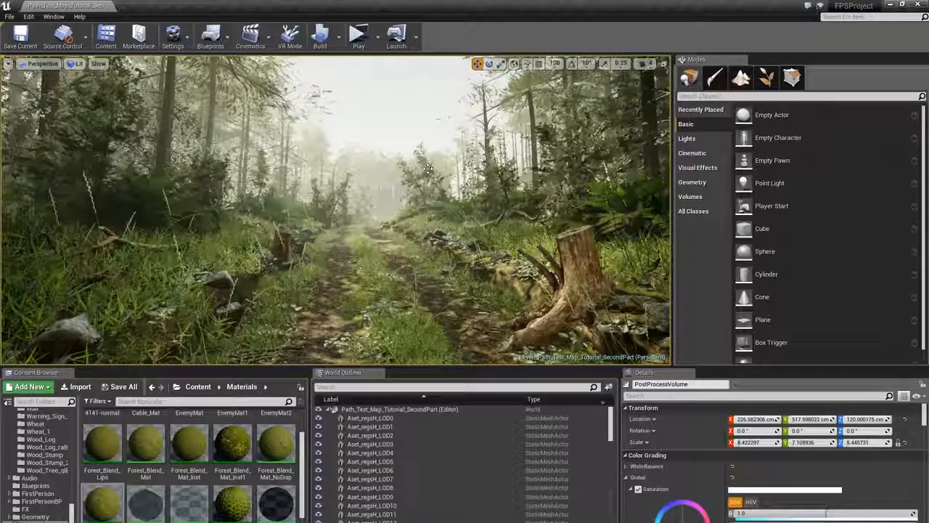
{"action": "key", "text": "w"}
{"action": "mouse_move", "coordinate": [349, 182]}
{"action": "right_mouse_down"}
{"action": "mouse_move", "coordinate": [336, 182]}
{"action": "mouse_move", "coordinate": [385, 180]}
{"action": "mouse_move", "coordinate": [318, 181]}
{"action": "mouse_move", "coordinate": [349, 186]}
{"action": "right_mouse_up"}
{"action": "key", "text": "s"}
{"action": "key", "text": "s"}
{"action": "key", "text": "w"}
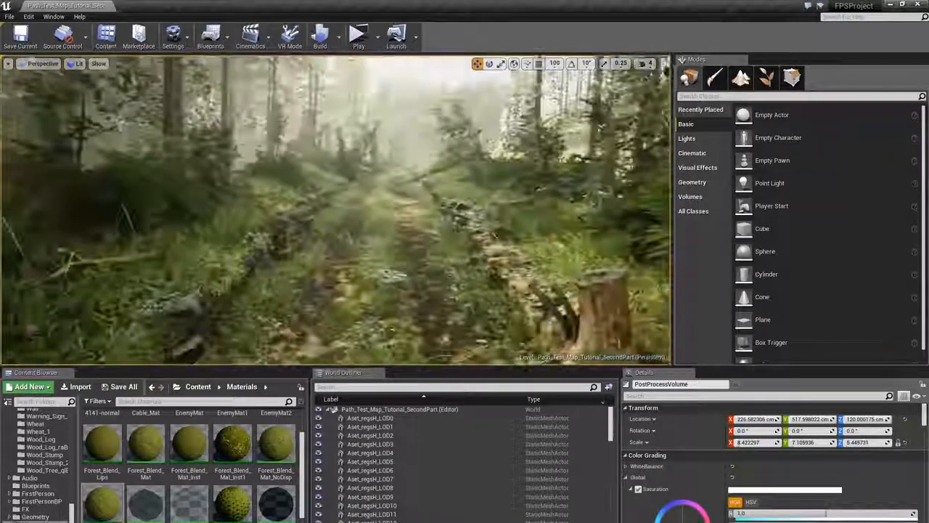
{"action": "right_click_drag", "start_coordinate": [567, 226], "coordinate": [595, 228]}
{"action": "key", "text": "s"}
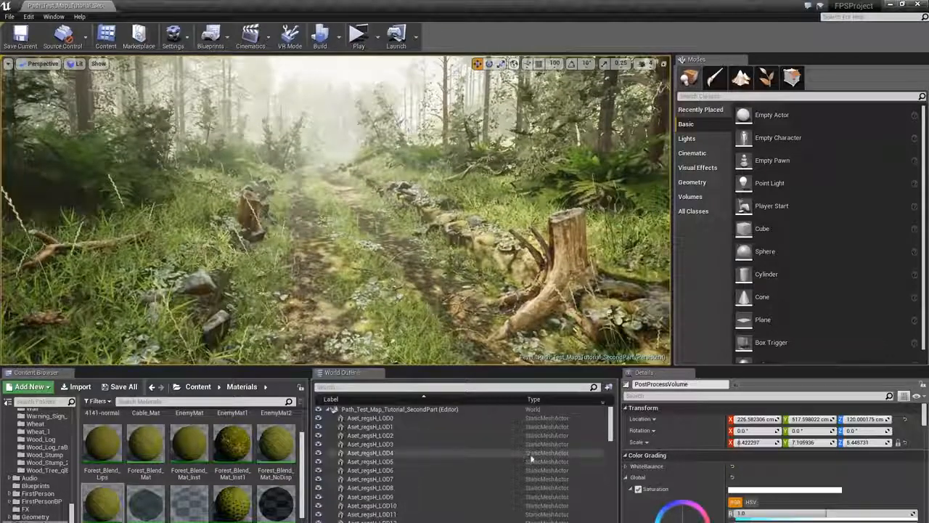
- Select two foliage types in the palette and set their Scale X range to 1.8 minimum and 2.5 maximum
{"action": "left_click", "coordinate": [766, 76]}
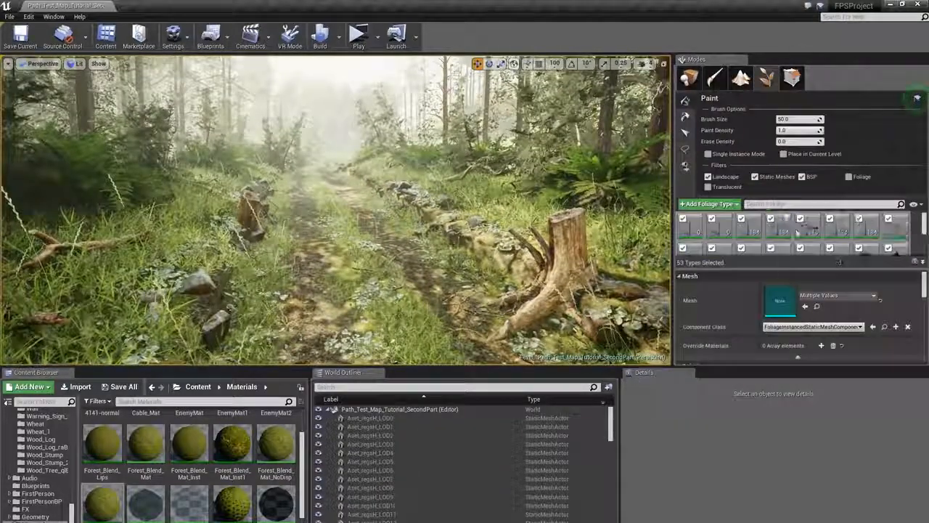
{"action": "scroll", "coordinate": [797, 232], "scroll_direction": "down", "scroll_amount": 5}
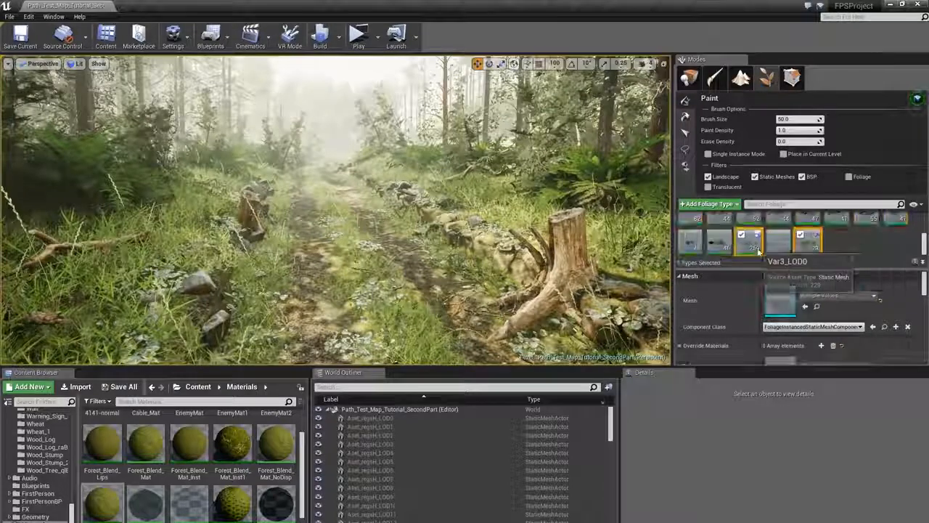
{"action": "right_click_drag", "start_coordinate": [623, 271], "coordinate": [643, 280]}
{"action": "scroll", "coordinate": [779, 327], "scroll_direction": "down", "scroll_amount": 3}
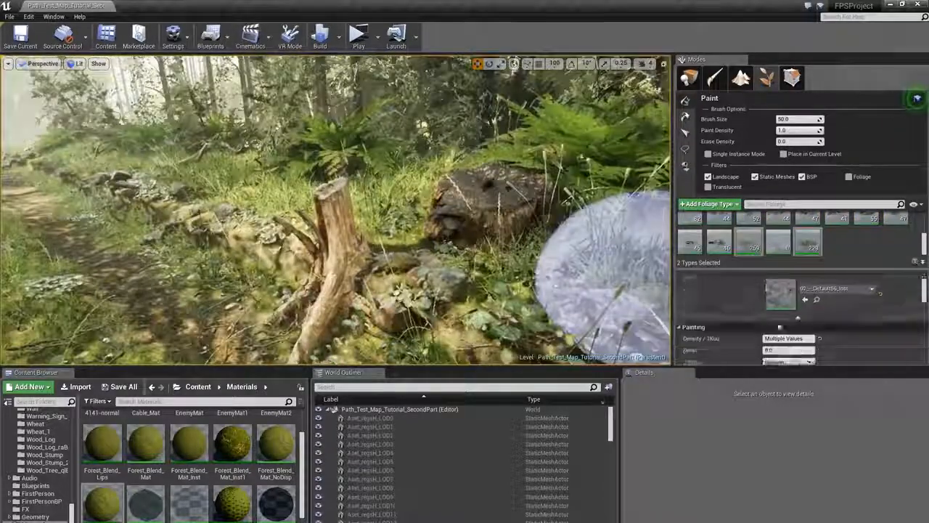
{"action": "scroll", "coordinate": [779, 327], "scroll_direction": "down", "scroll_amount": 3}
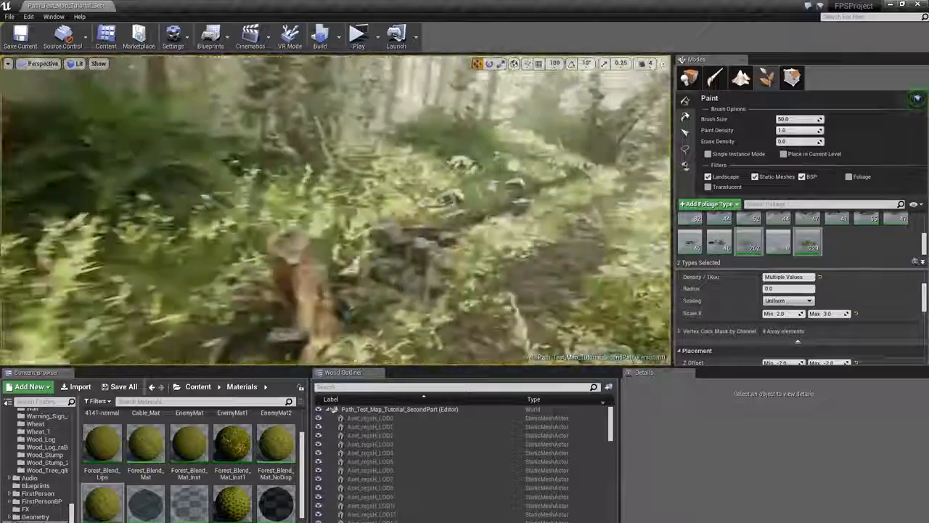
{"action": "right_click_drag", "start_coordinate": [464, 174], "coordinate": [456, 156]}
{"action": "left_click", "coordinate": [783, 314]}
{"action": "type", "text": "1"}
{"action": "key", "text": "Tab"}
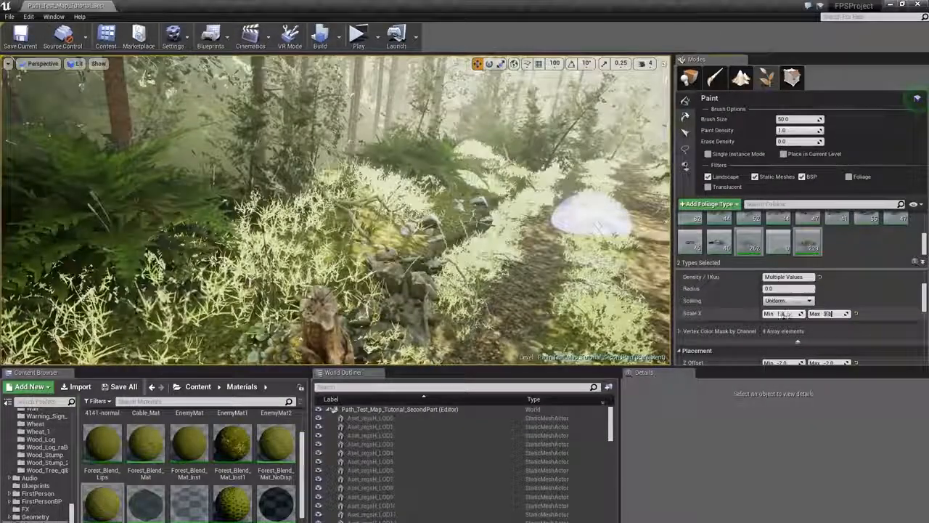
{"action": "type", "text": "2.5"}
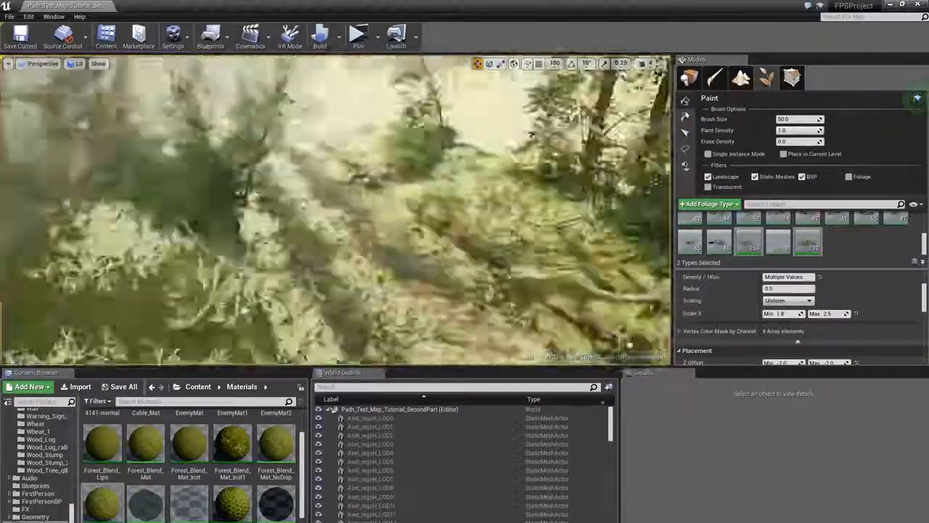
- Select all foliage types in the palette
{"action": "right_click_drag", "start_coordinate": [400, 138], "coordinate": [488, 160]}
{"action": "left_click", "coordinate": [336, 143]}
{"action": "mouse_move", "coordinate": [336, 144]}
{"action": "right_mouse_down"}
{"action": "mouse_move", "coordinate": [450, 125]}
{"action": "mouse_move", "coordinate": [537, 127]}
{"action": "right_mouse_up"}
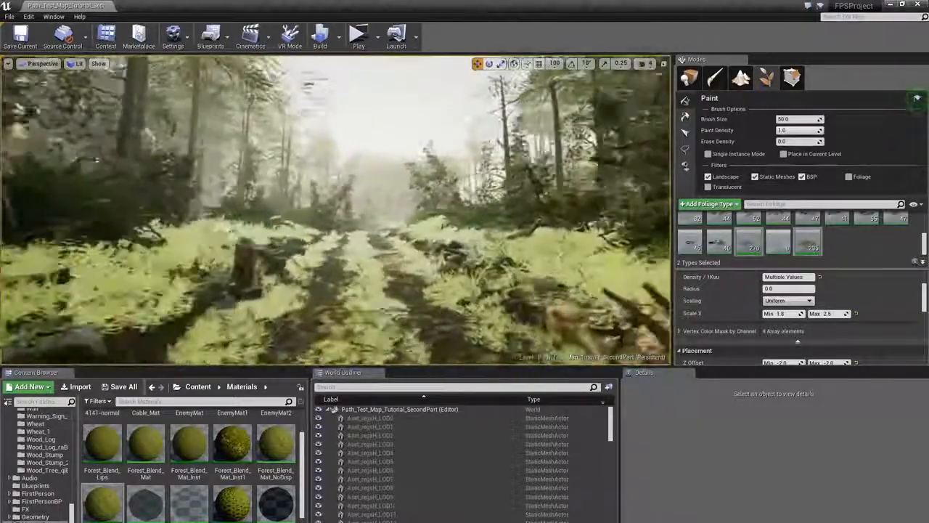
{"action": "mouse_move", "coordinate": [363, 131]}
{"action": "right_mouse_down"}
{"action": "mouse_move", "coordinate": [440, 159]}
{"action": "mouse_move", "coordinate": [349, 138]}
{"action": "mouse_move", "coordinate": [276, 145]}
{"action": "mouse_move", "coordinate": [378, 138]}
{"action": "right_mouse_up"}
{"action": "left_click", "coordinate": [815, 238]}
{"action": "key", "text": "ctrl+a"}
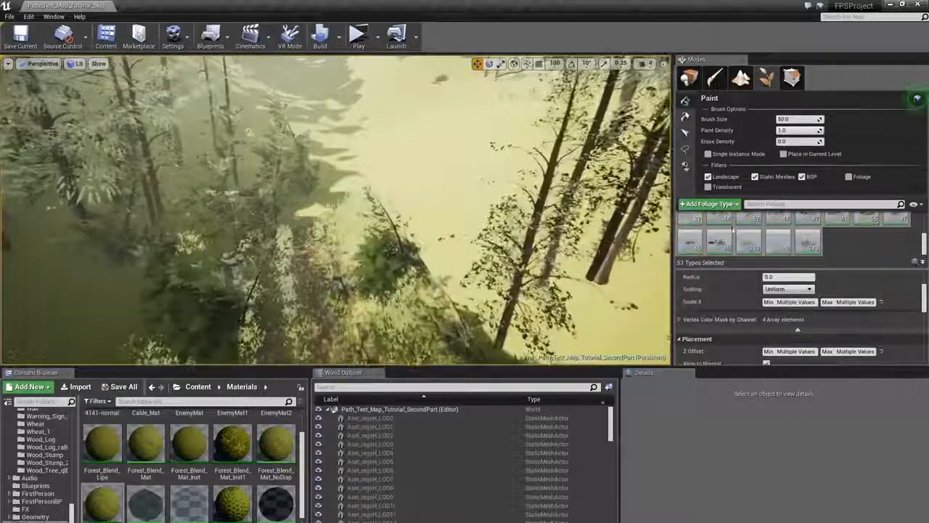
{"action": "scroll", "coordinate": [835, 236], "scroll_direction": "up", "scroll_amount": 3}
{"action": "left_click", "coordinate": [808, 226]}
{"action": "left_click", "coordinate": [868, 227], "text": "shift"}
{"action": "scroll", "coordinate": [783, 315], "scroll_direction": "down", "scroll_amount": 1}
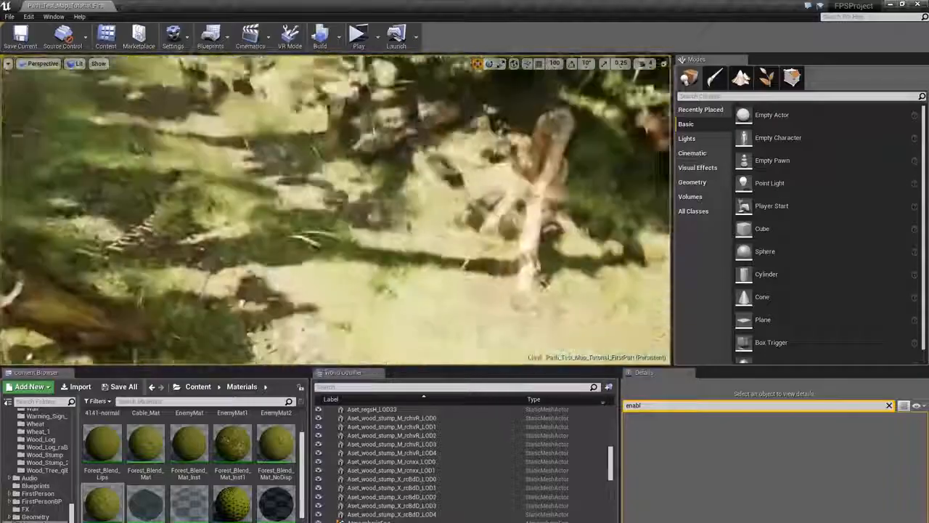
- Fly along the path in the first part level to inspect the scene
{"action": "right_click_drag", "start_coordinate": [336, 211], "coordinate": [508, 236]}
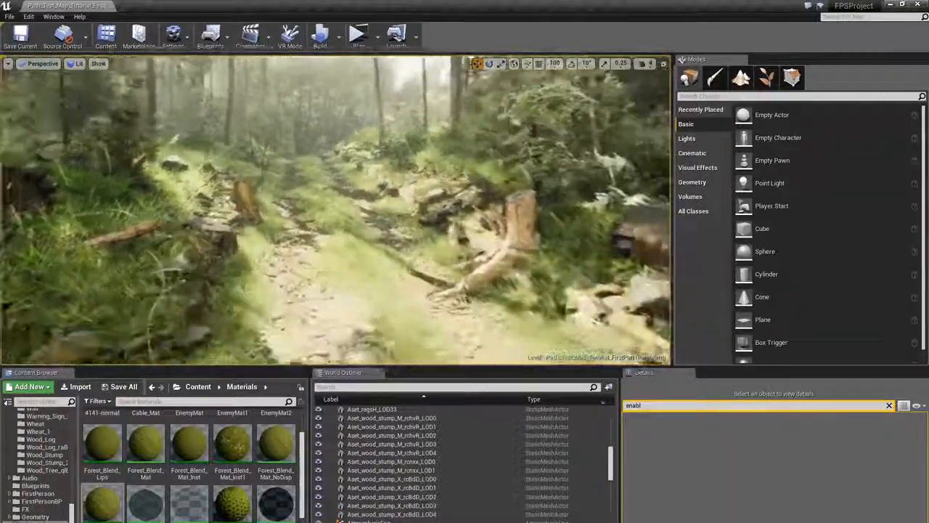
{"action": "right_click_drag", "start_coordinate": [337, 211], "coordinate": [418, 215]}
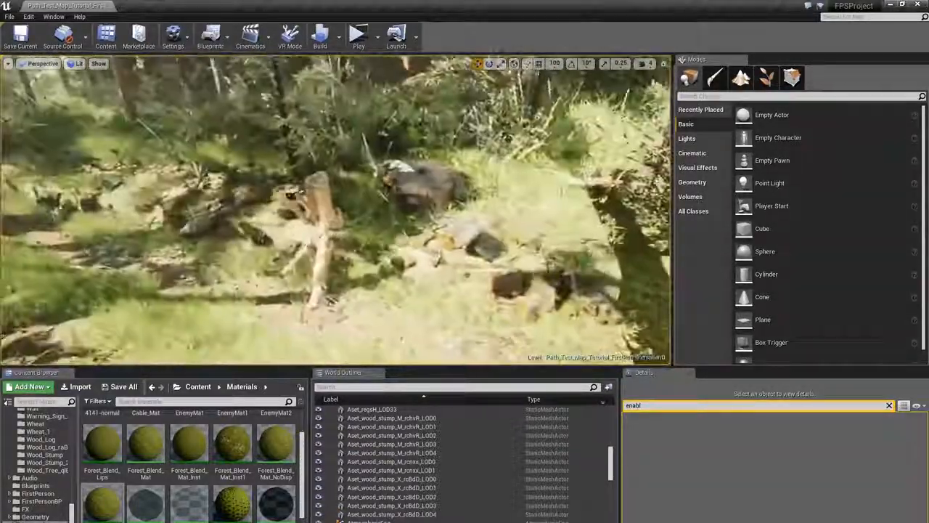
{"action": "right_click_drag", "start_coordinate": [336, 210], "coordinate": [418, 185]}
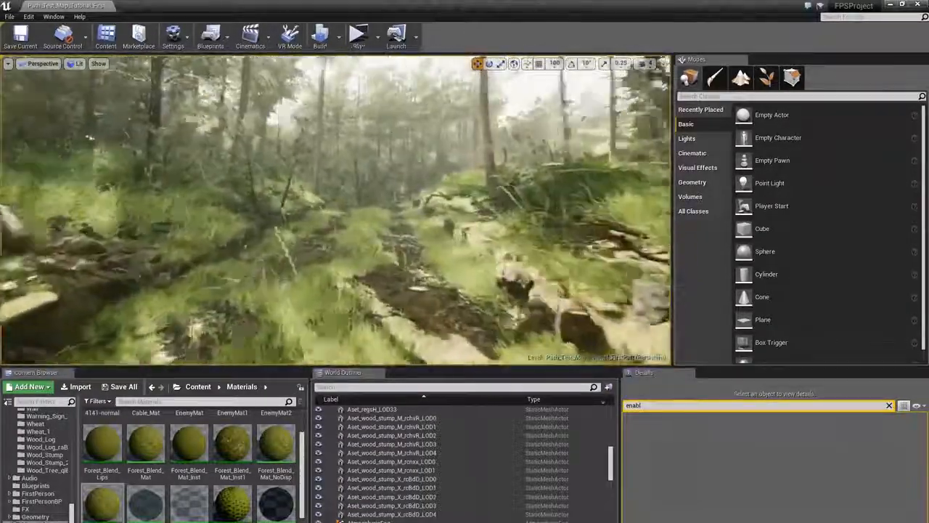
{"action": "mouse_move", "coordinate": [511, 219]}
{"action": "right_mouse_down"}
{"action": "mouse_move", "coordinate": [479, 214]}
{"action": "mouse_move", "coordinate": [510, 220]}
{"action": "right_mouse_up"}
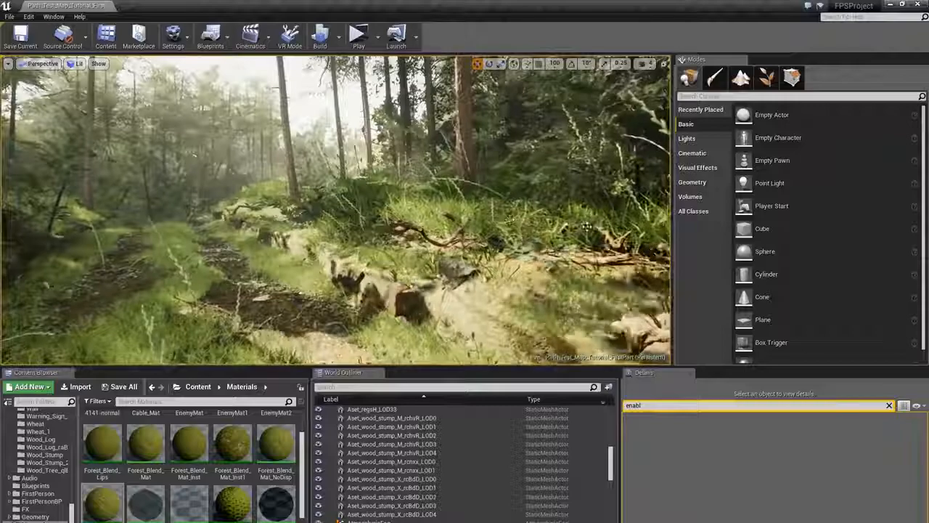
{"action": "right_click_drag", "start_coordinate": [587, 226], "coordinate": [508, 229]}
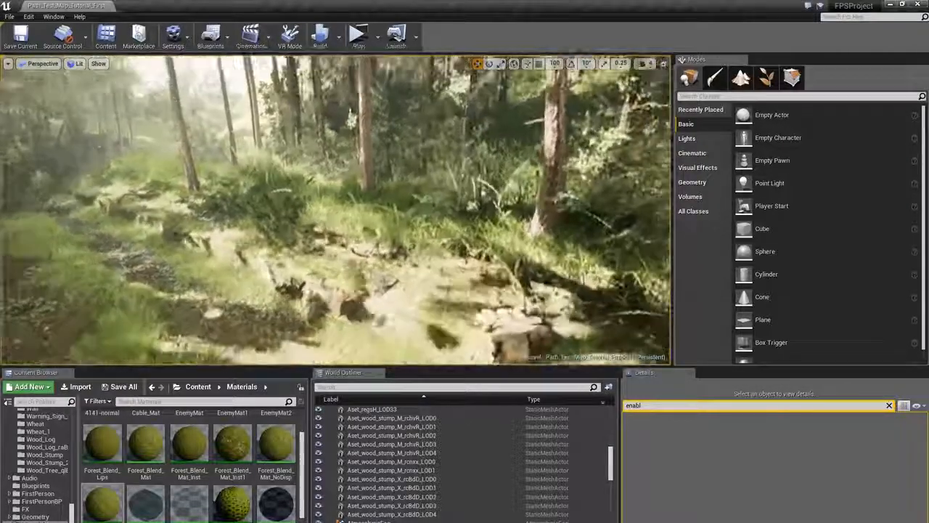
{"action": "right_click_drag", "start_coordinate": [534, 228], "coordinate": [542, 223]}
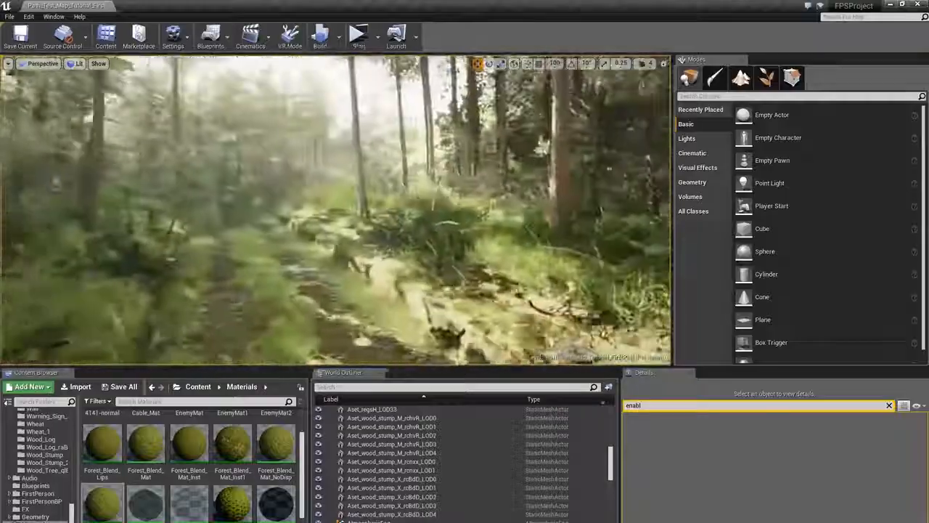
{"action": "right_click_drag", "start_coordinate": [336, 218], "coordinate": [483, 203]}
{"action": "right_click_drag", "start_coordinate": [387, 207], "coordinate": [318, 211]}
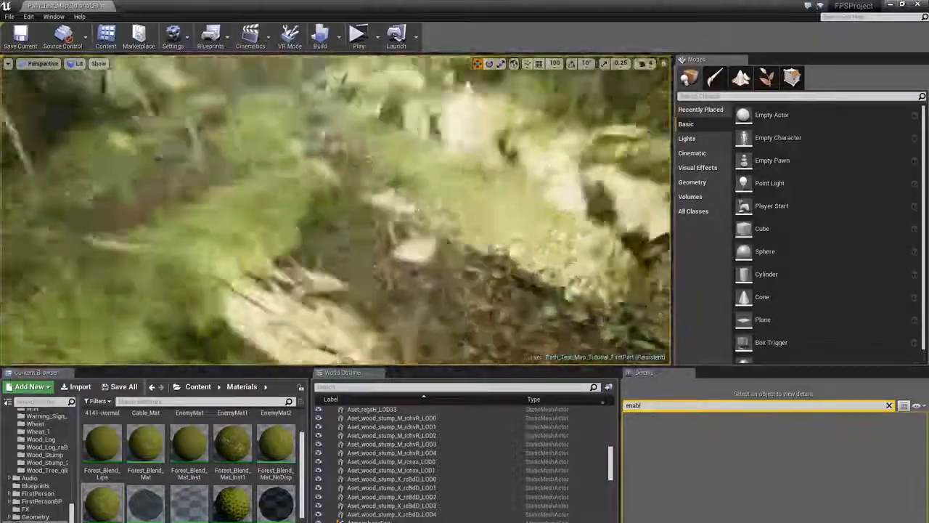
{"action": "right_click_drag", "start_coordinate": [336, 211], "coordinate": [355, 197]}
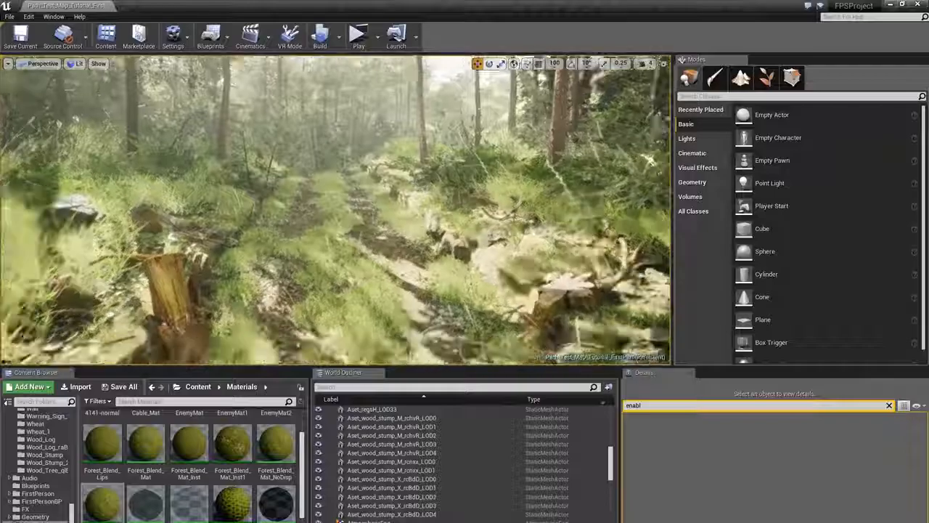
{"action": "key", "text": "s"}
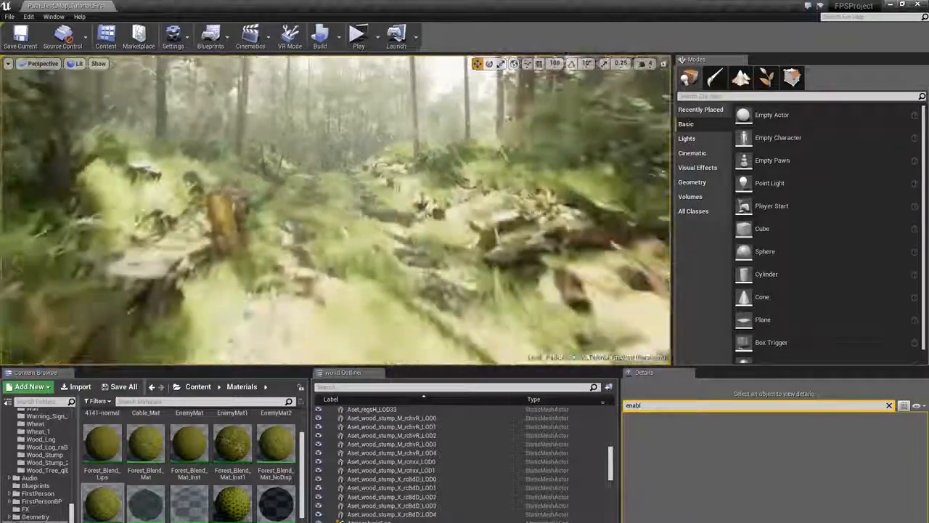
{"action": "key", "text": "s"}
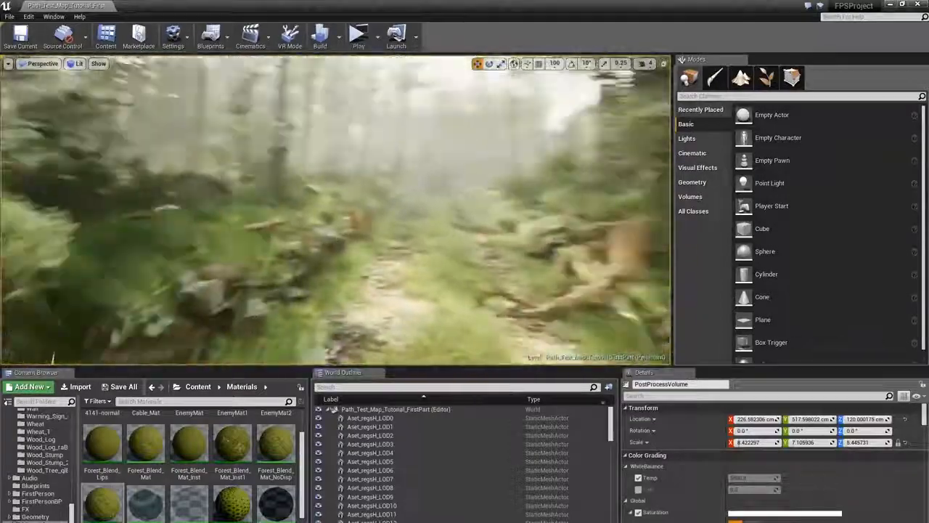
{"action": "right_click_drag", "start_coordinate": [335, 210], "coordinate": [359, 229]}
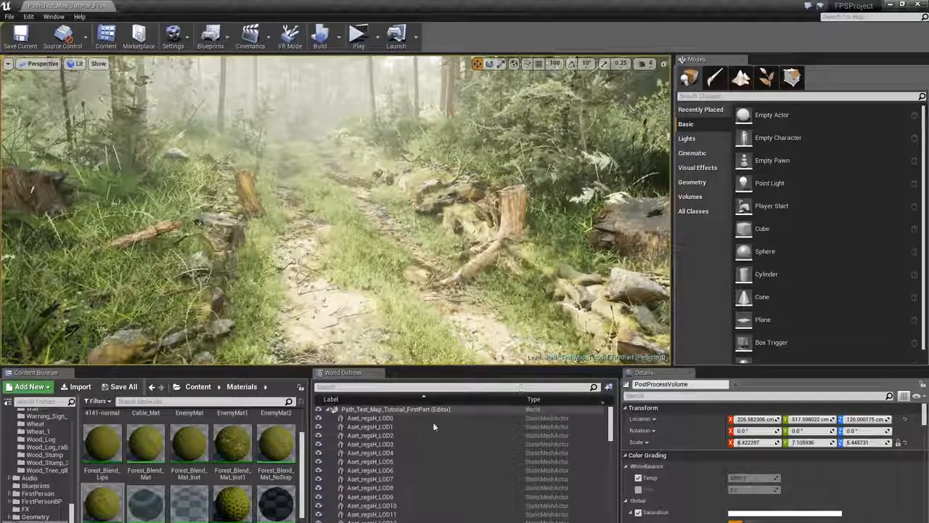
- Select the directional light and filter its details for volumetric settings
{"action": "left_click", "coordinate": [398, 436]}
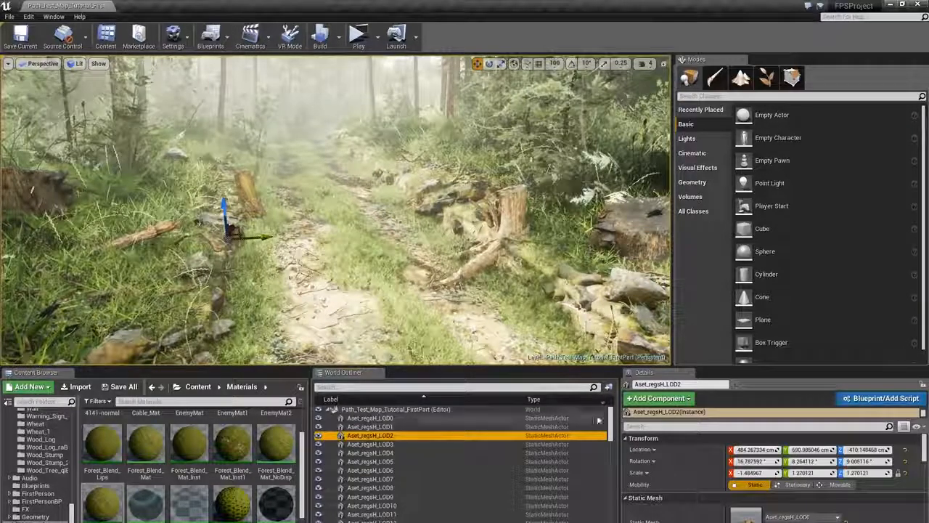
{"action": "left_click_drag", "start_coordinate": [610, 421], "coordinate": [611, 467]}
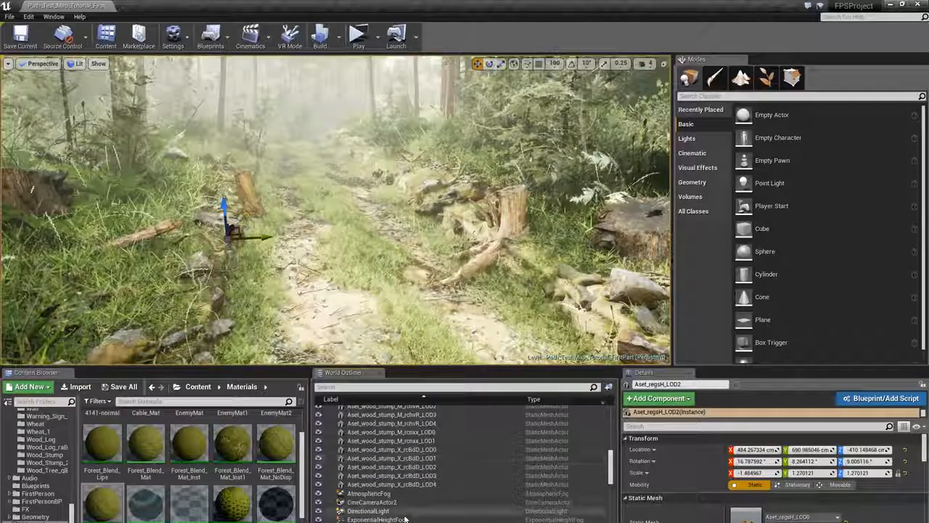
{"action": "left_click", "coordinate": [369, 510]}
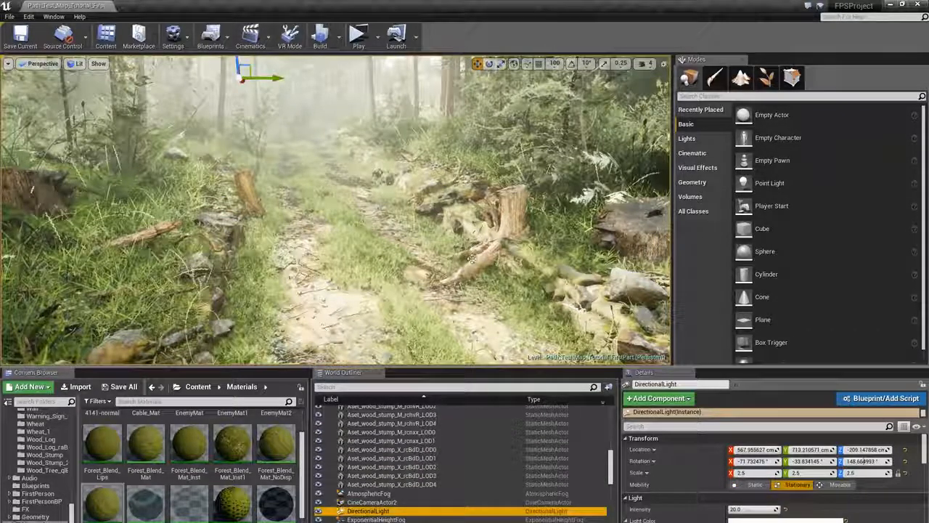
{"action": "right_click_drag", "start_coordinate": [315, 332], "coordinate": [286, 303]}
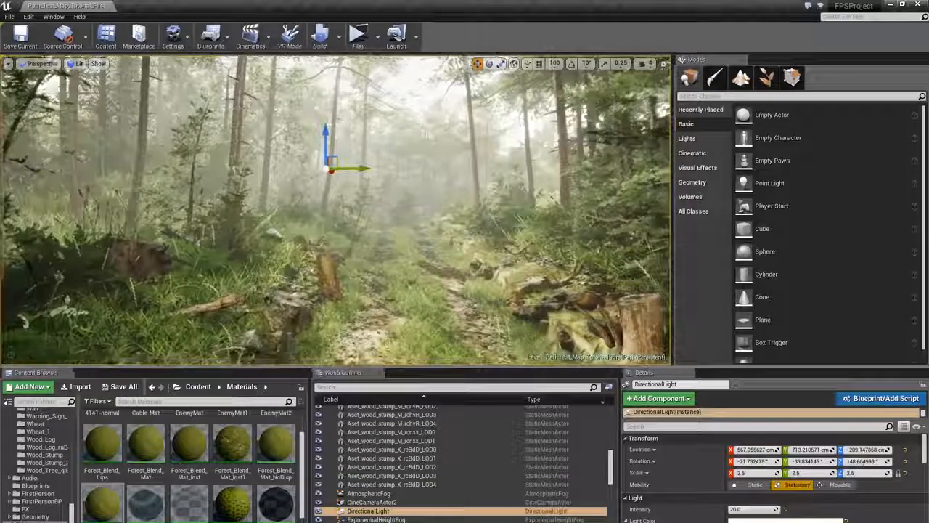
{"action": "left_click", "coordinate": [369, 512]}
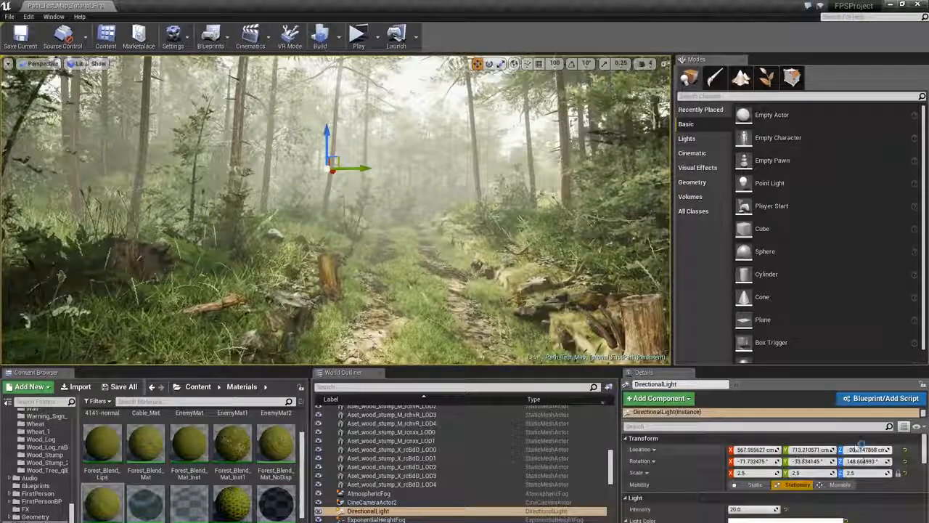
{"action": "left_click", "coordinate": [786, 427]}
{"action": "type", "text": "volu"}
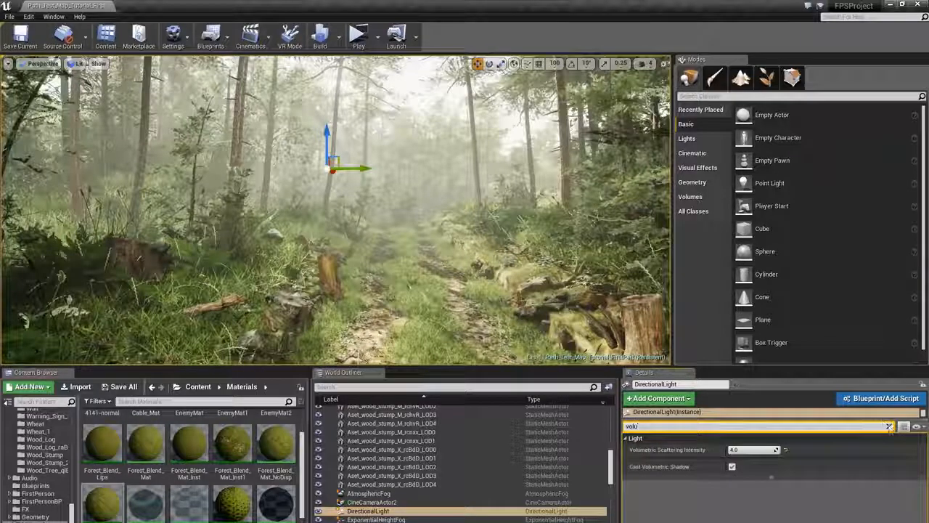
{"action": "left_click", "coordinate": [889, 426]}
- Select the sky light and filter its details for volumetric settings
{"action": "scroll", "coordinate": [456, 476], "scroll_direction": "down", "scroll_amount": 3}
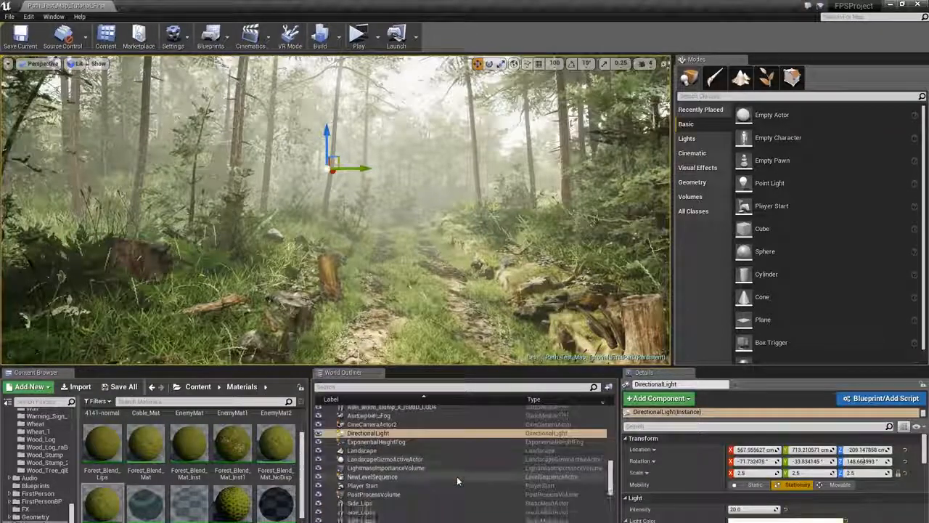
{"action": "left_click", "coordinate": [404, 388]}
{"action": "type", "text": "sky"}
{"action": "left_click", "coordinate": [367, 420]}
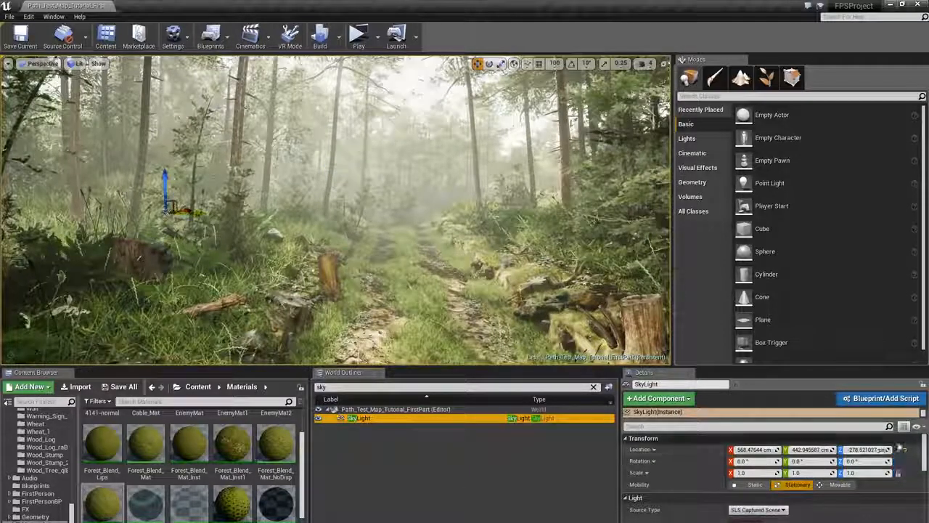
{"action": "scroll", "coordinate": [925, 470], "scroll_direction": "down", "scroll_amount": 3}
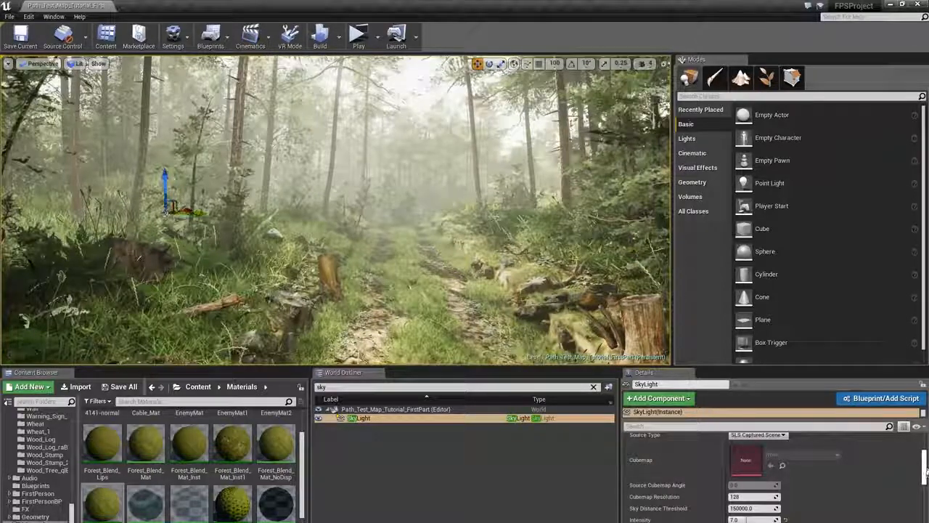
{"action": "left_click", "coordinate": [681, 427]}
{"action": "type", "text": "volu"}
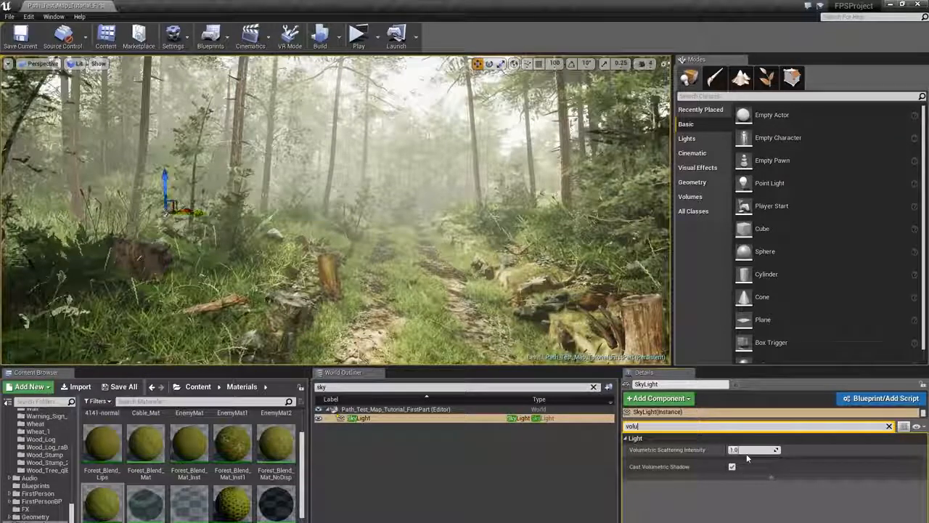
{"action": "left_click", "coordinate": [889, 426]}
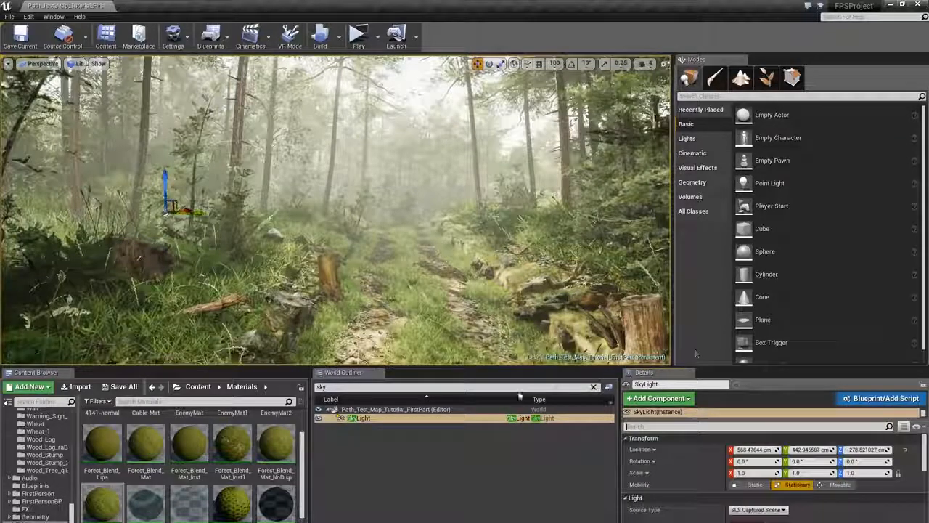
- Select the exponential height fog and review its volumetric fog settings, including the albedo color
{"action": "left_click", "coordinate": [594, 387]}
{"action": "scroll", "coordinate": [417, 479], "scroll_direction": "down", "scroll_amount": 5}
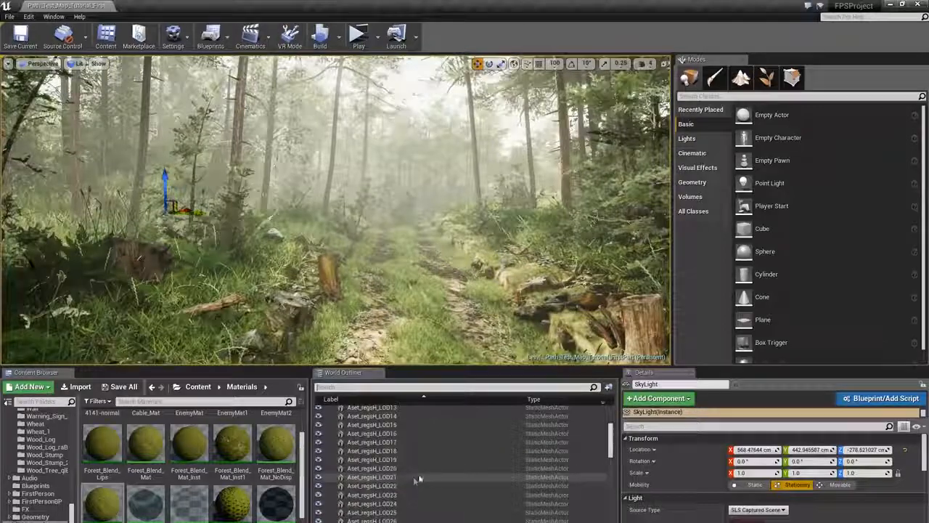
{"action": "scroll", "coordinate": [436, 443], "scroll_direction": "up", "scroll_amount": 5}
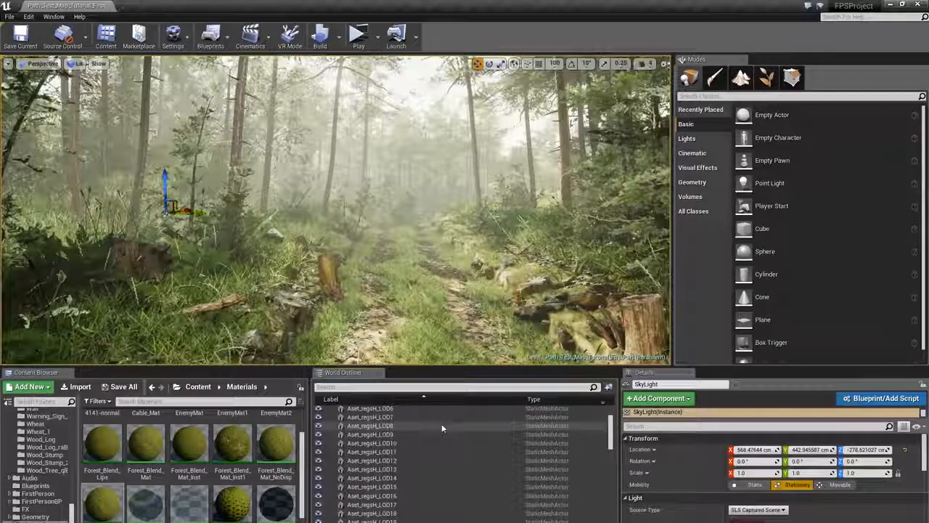
{"action": "left_click", "coordinate": [417, 387]}
{"action": "type", "text": "heigght"}
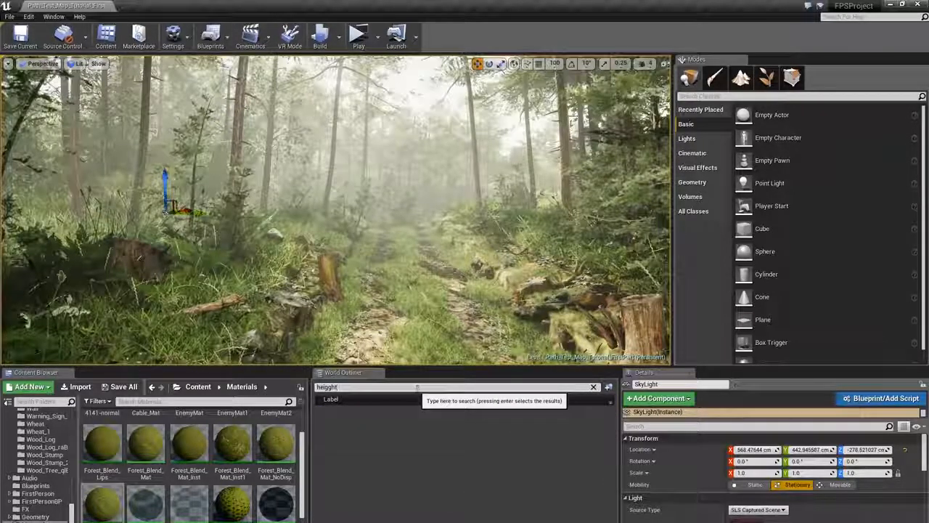
{"action": "key", "text": "BackSpace"}
{"action": "key", "text": "BackSpace"}
{"action": "key", "text": "BackSpace"}
{"action": "type", "text": "h"}
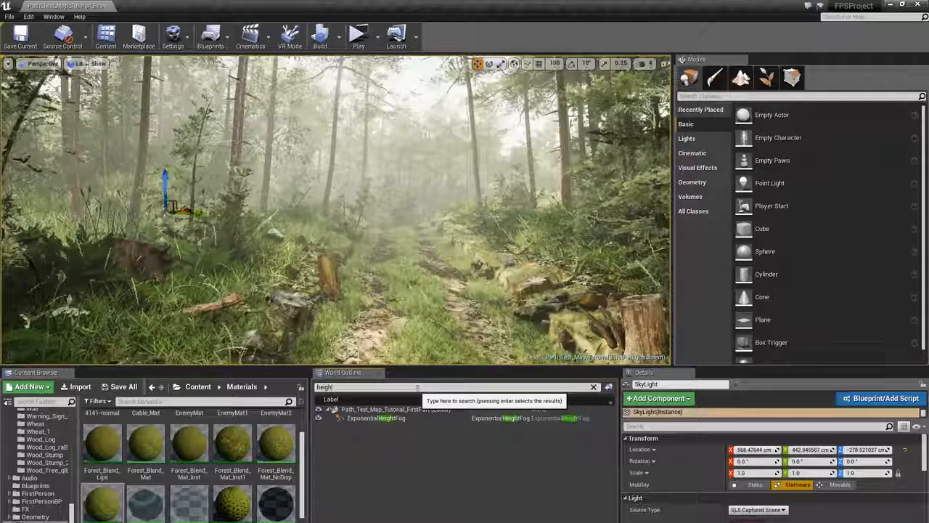
{"action": "left_click", "coordinate": [396, 418]}
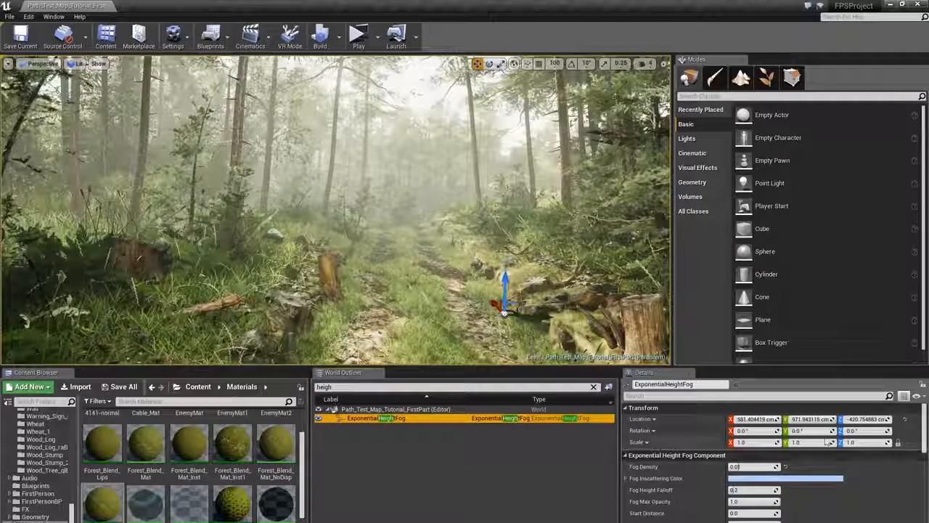
{"action": "left_click", "coordinate": [843, 396]}
{"action": "type", "text": "volum"}
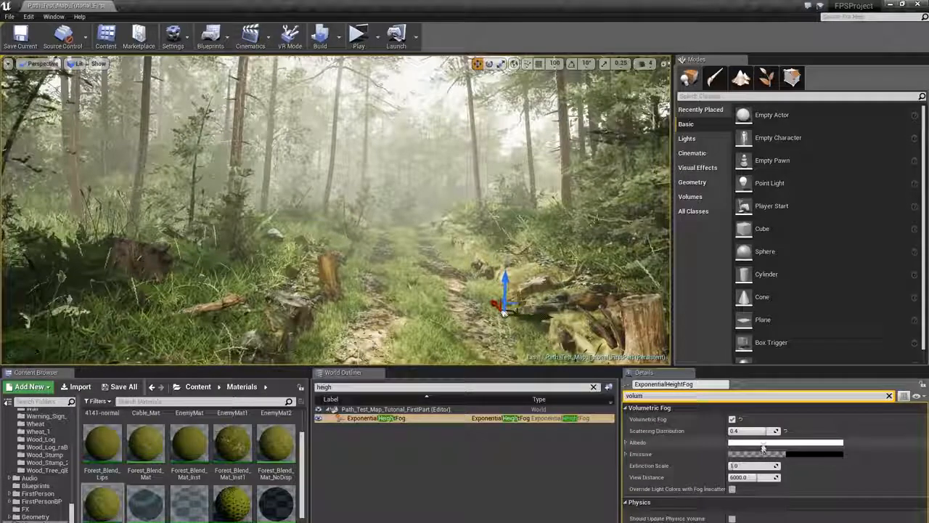
{"action": "left_click", "coordinate": [768, 443]}
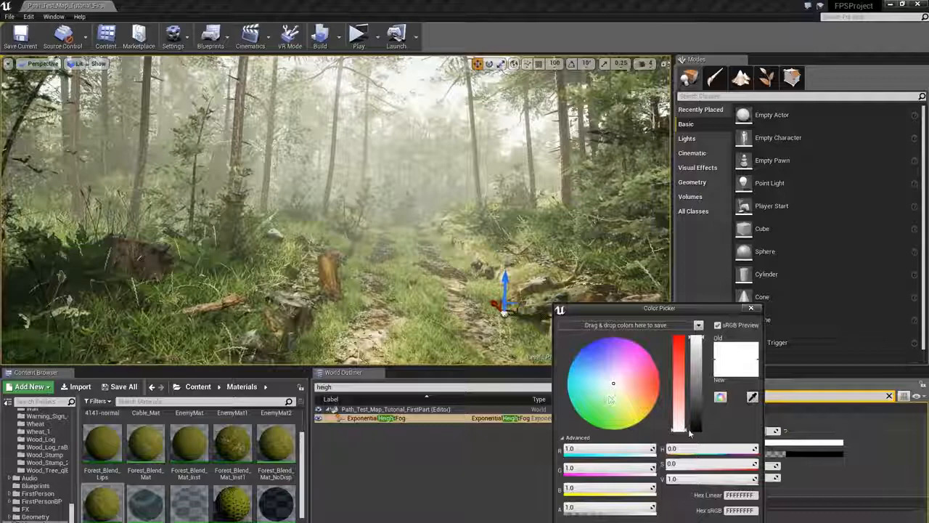
{"action": "left_click", "coordinate": [740, 522]}
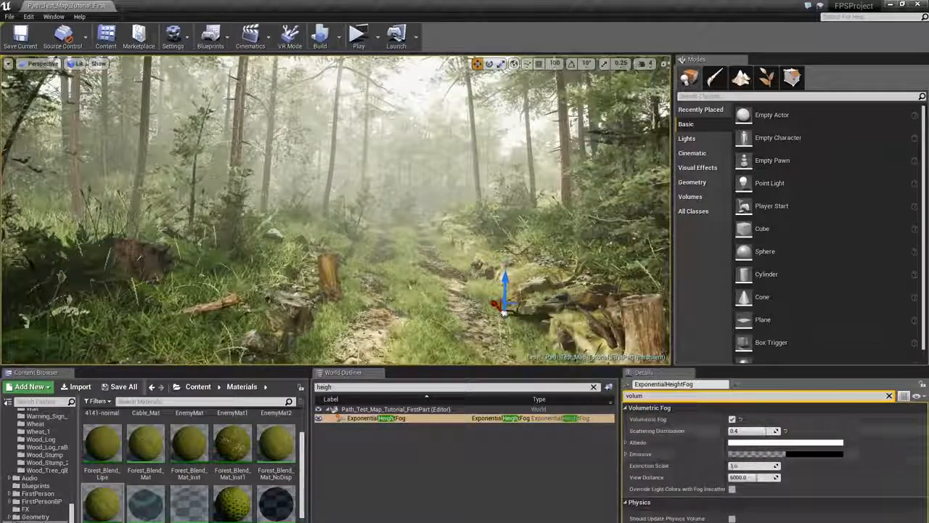
{"action": "left_click", "coordinate": [889, 396]}
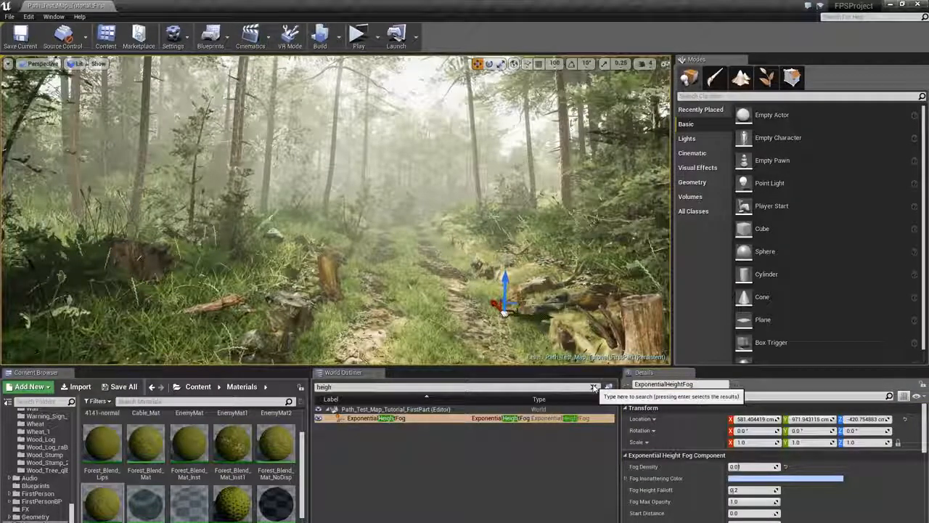
- Select the post process volume and toggle its Enabled option off and on to compare the scene, leaving it enabled
{"action": "left_click", "coordinate": [594, 388]}
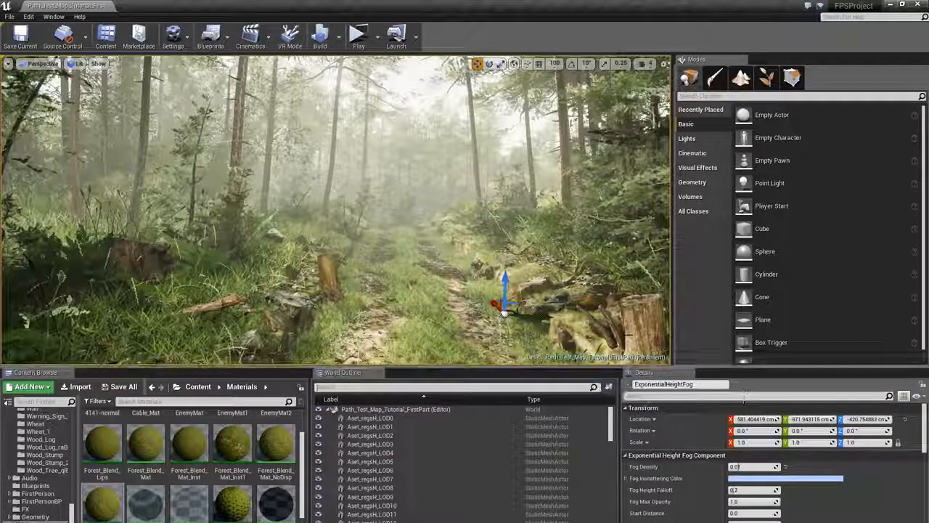
{"action": "right_click_drag", "start_coordinate": [626, 252], "coordinate": [658, 281]}
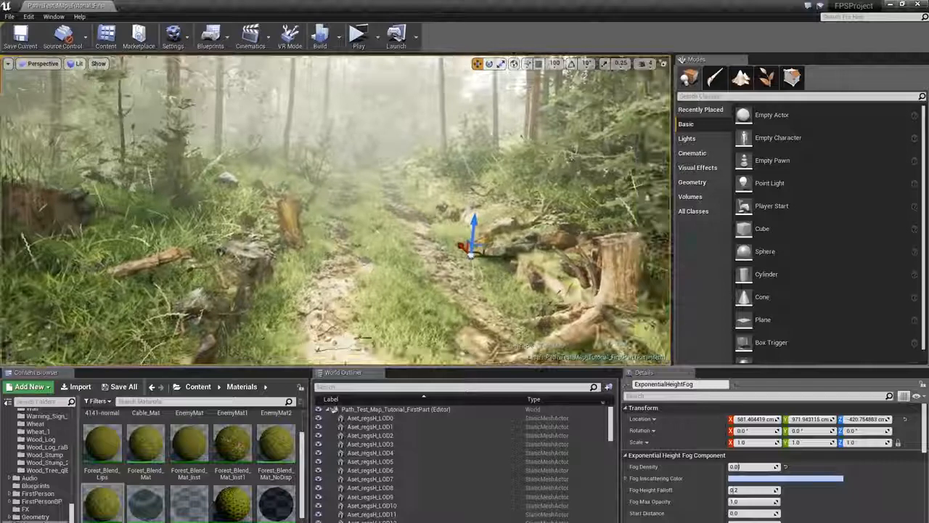
{"action": "left_click", "coordinate": [408, 387]}
{"action": "type", "text": "pos"}
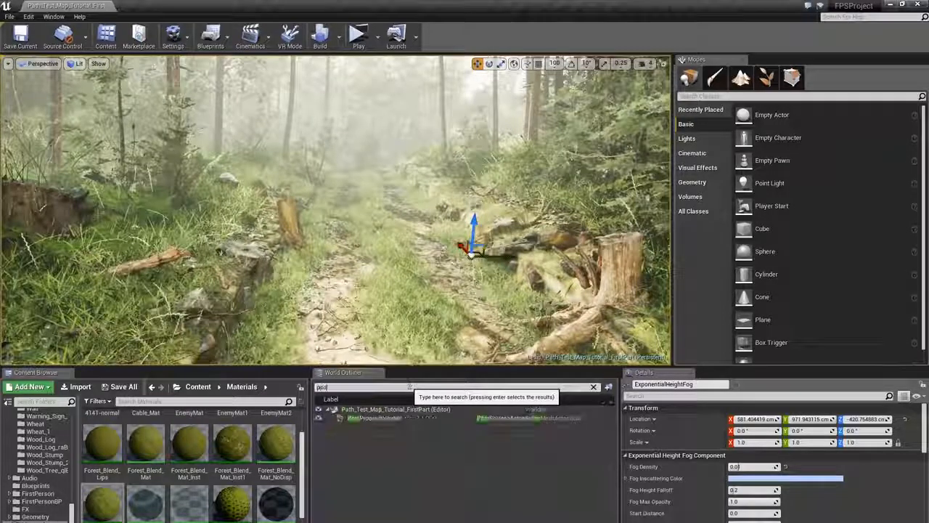
{"action": "type", "text": "t"}
{"action": "left_click", "coordinate": [383, 419]}
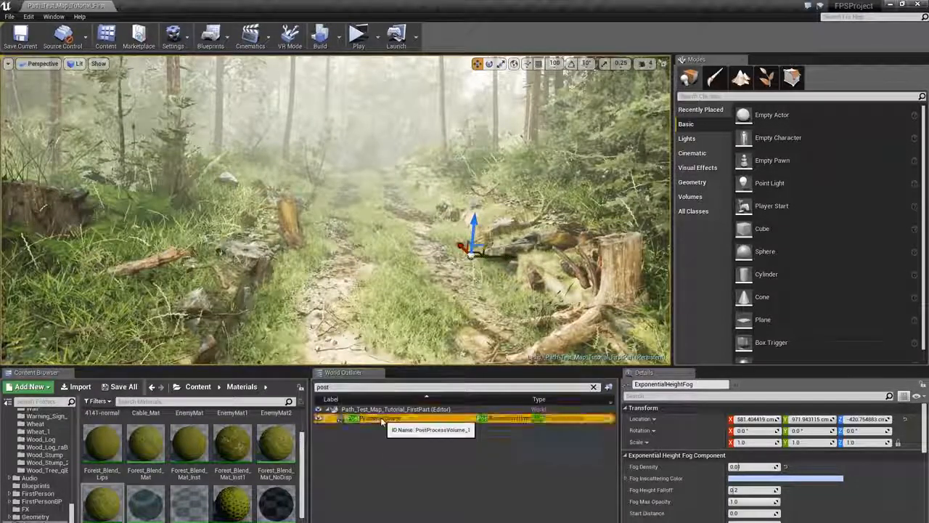
{"action": "left_click", "coordinate": [684, 396]}
{"action": "type", "text": "ex"}
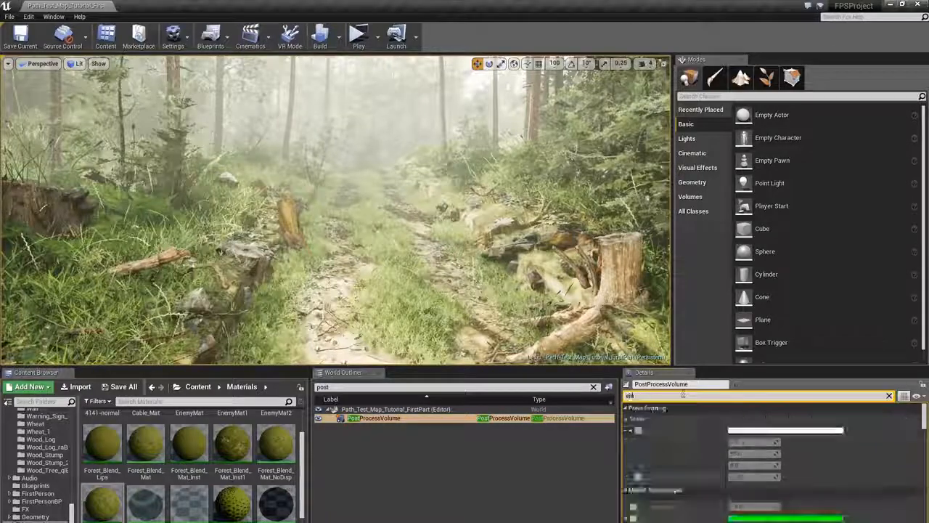
{"action": "type", "text": "able"}
{"action": "left_click", "coordinate": [732, 419]}
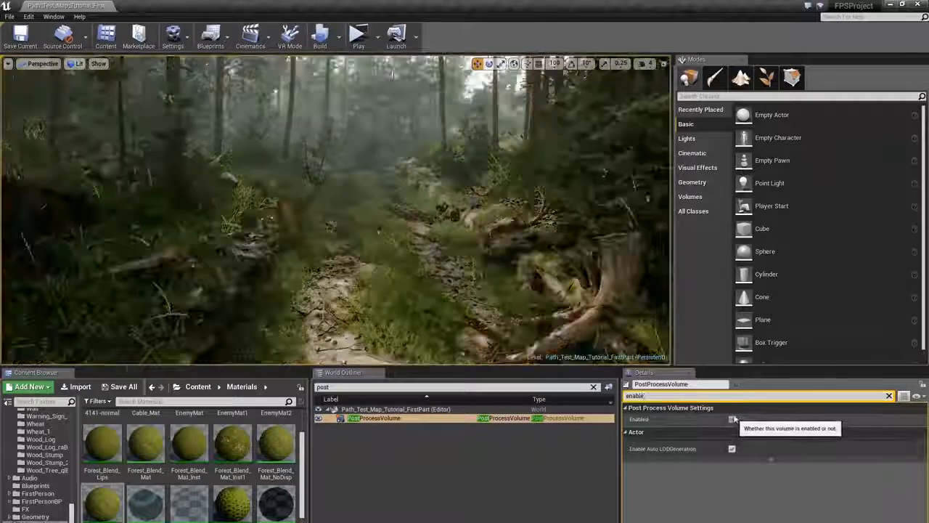
{"action": "key", "text": "s"}
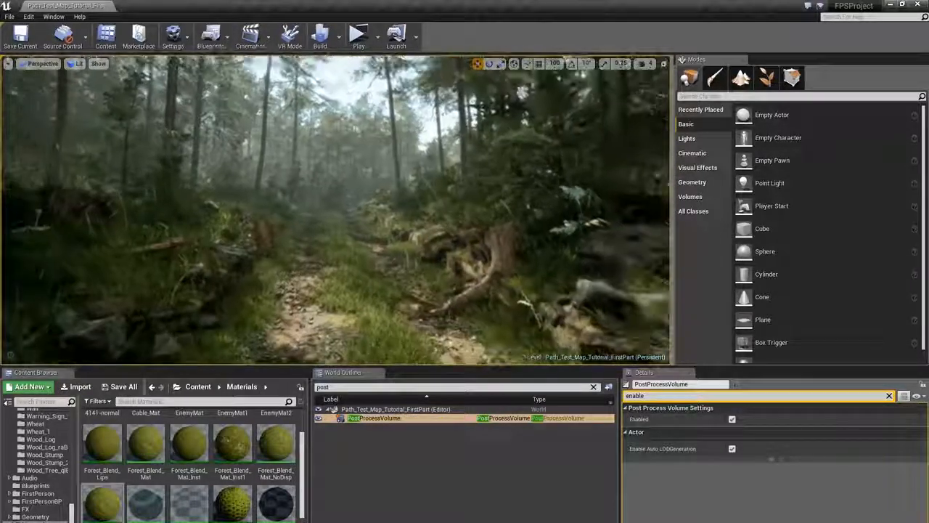
{"action": "key", "text": "s"}
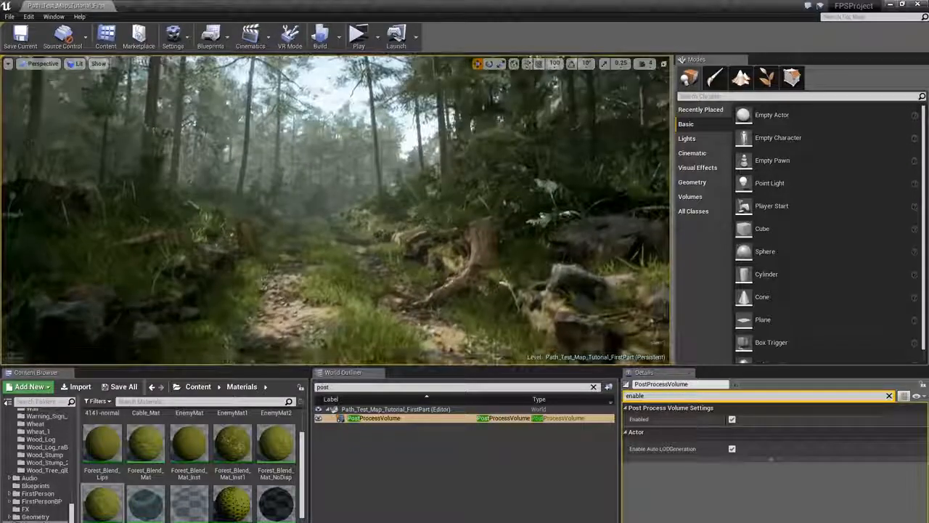
{"action": "left_click", "coordinate": [732, 419]}
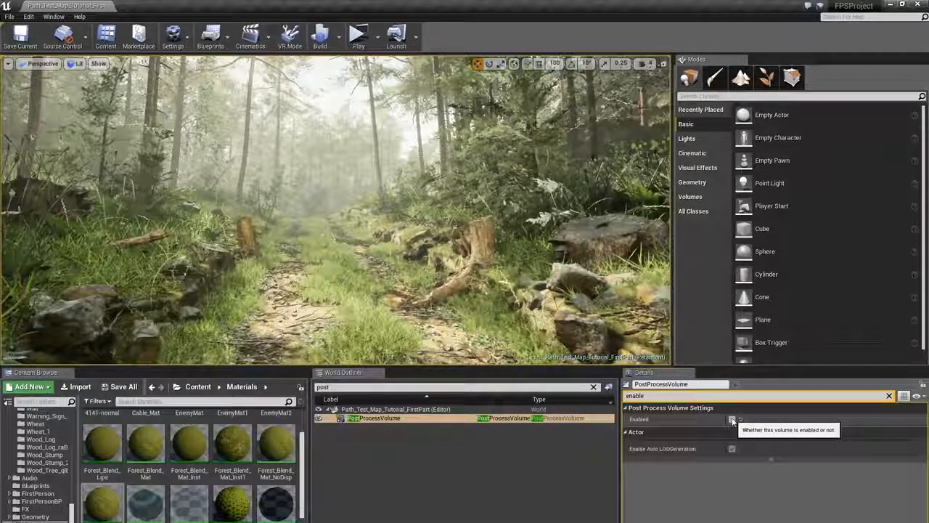
{"action": "left_click", "coordinate": [732, 420]}
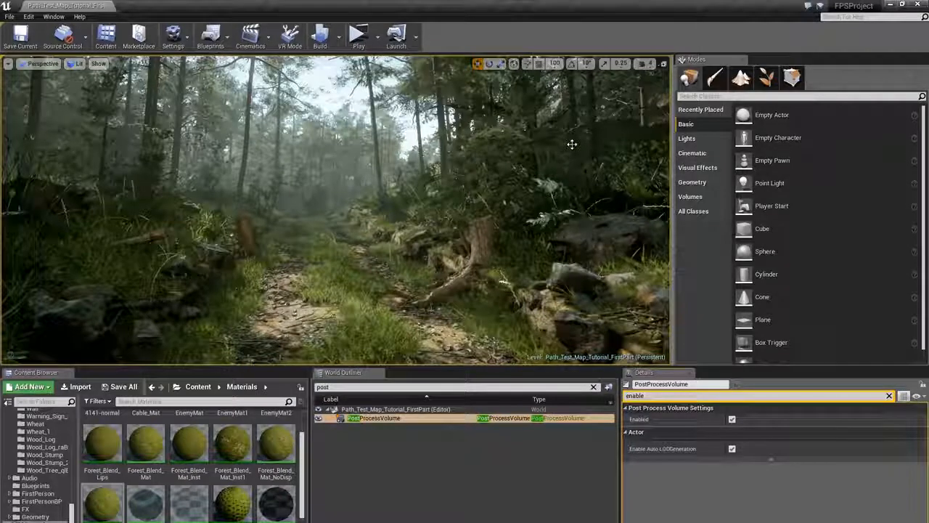
- Review the post process volume's color grading settings, toggling white balance temperature off and on, down to the Color Grading LUT
{"action": "left_click", "coordinate": [888, 396]}
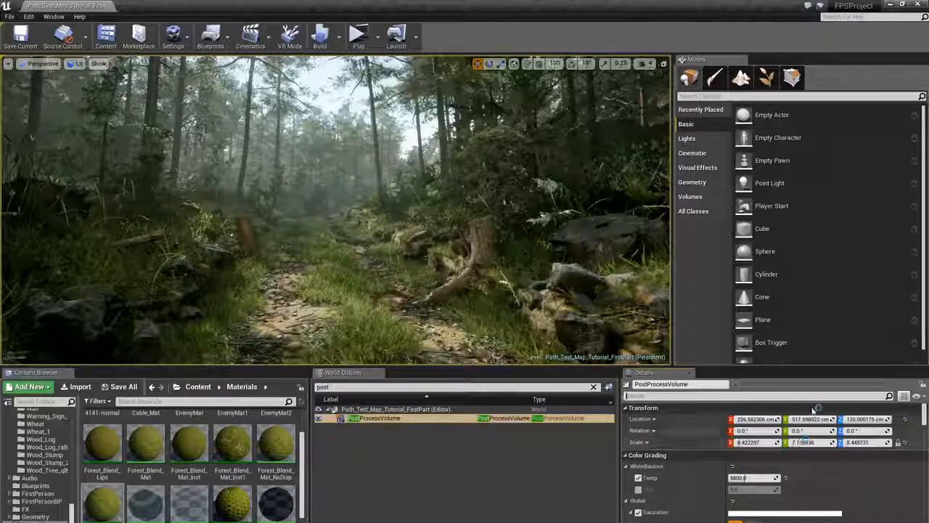
{"action": "left_click", "coordinate": [638, 478]}
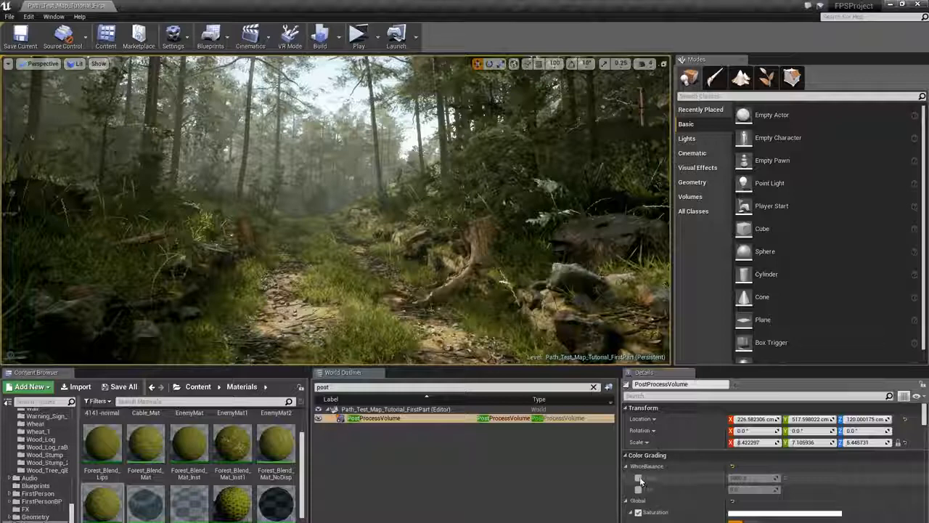
{"action": "left_click", "coordinate": [639, 477]}
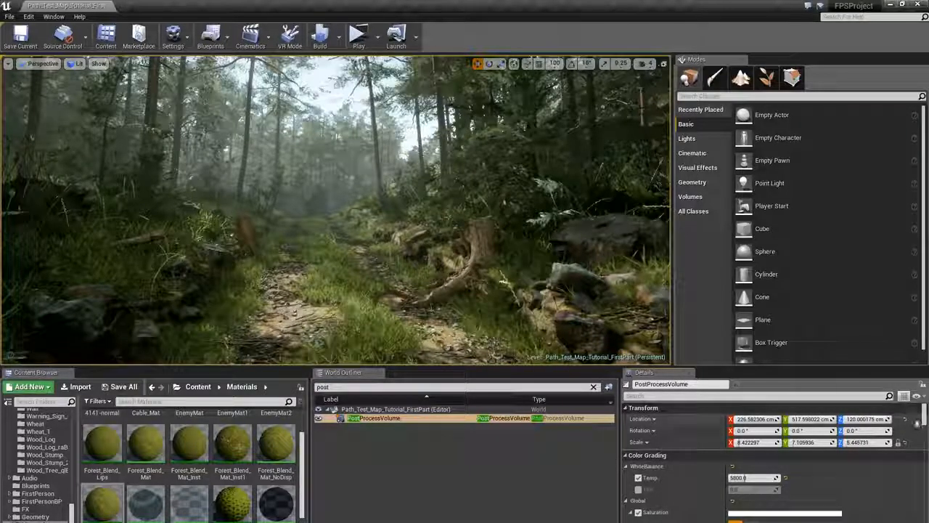
{"action": "left_click_drag", "start_coordinate": [924, 421], "coordinate": [925, 422]}
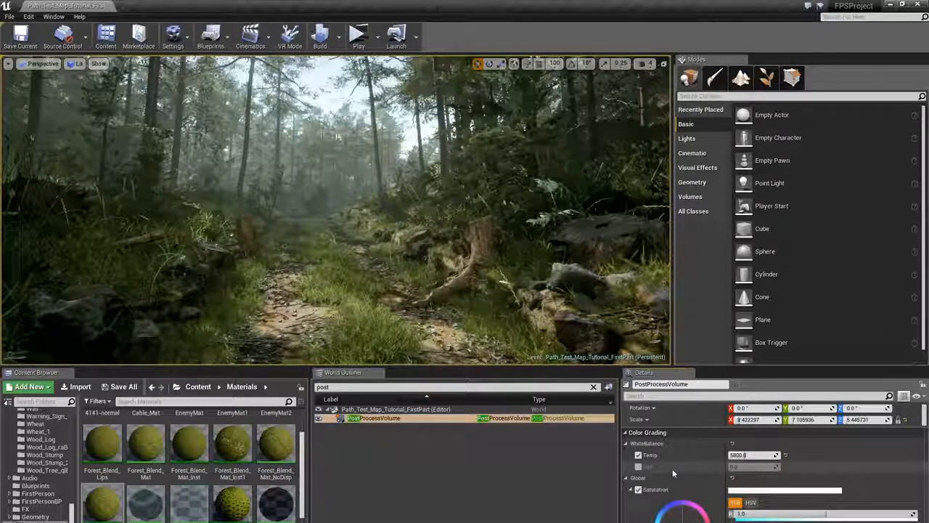
{"action": "left_click_drag", "start_coordinate": [925, 414], "coordinate": [926, 418]}
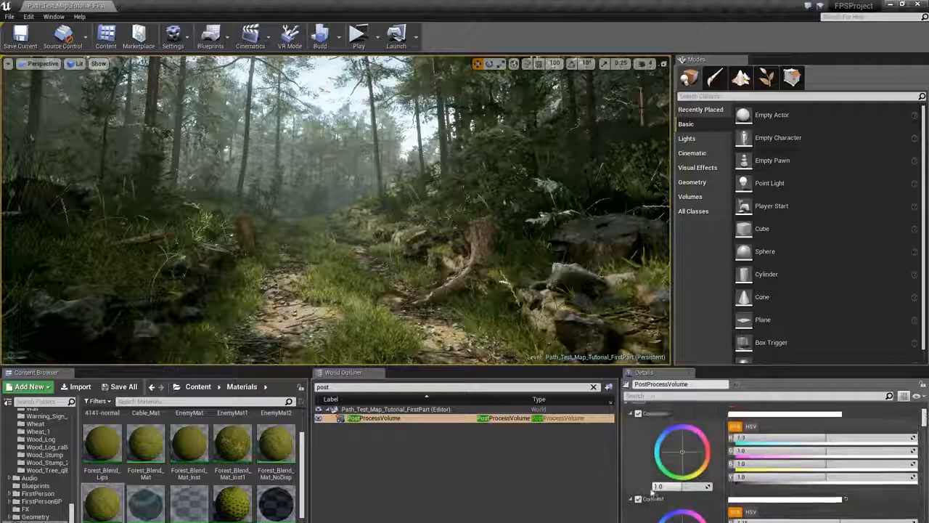
{"action": "scroll", "coordinate": [925, 417], "scroll_direction": "down", "scroll_amount": 2}
{"action": "left_click_drag", "start_coordinate": [682, 521], "coordinate": [687, 520]}
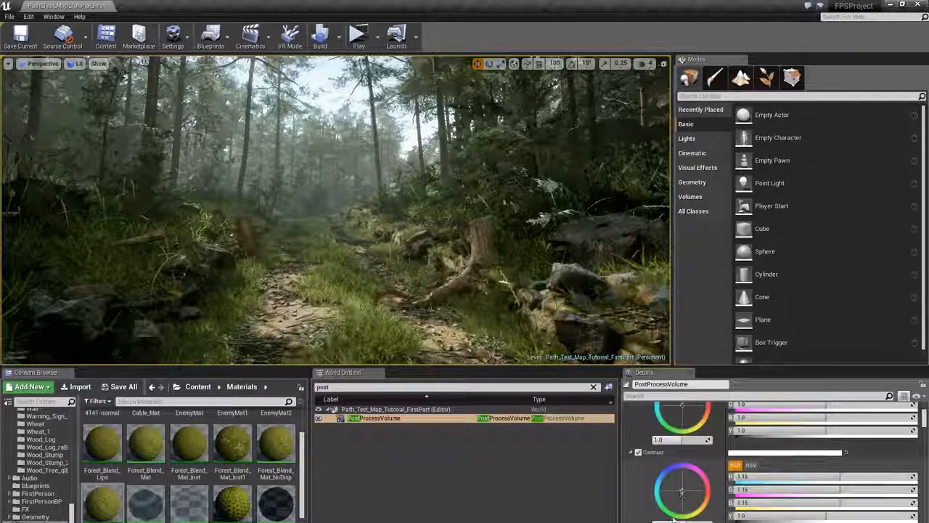
{"action": "scroll", "coordinate": [688, 513], "scroll_direction": "down", "scroll_amount": 17}
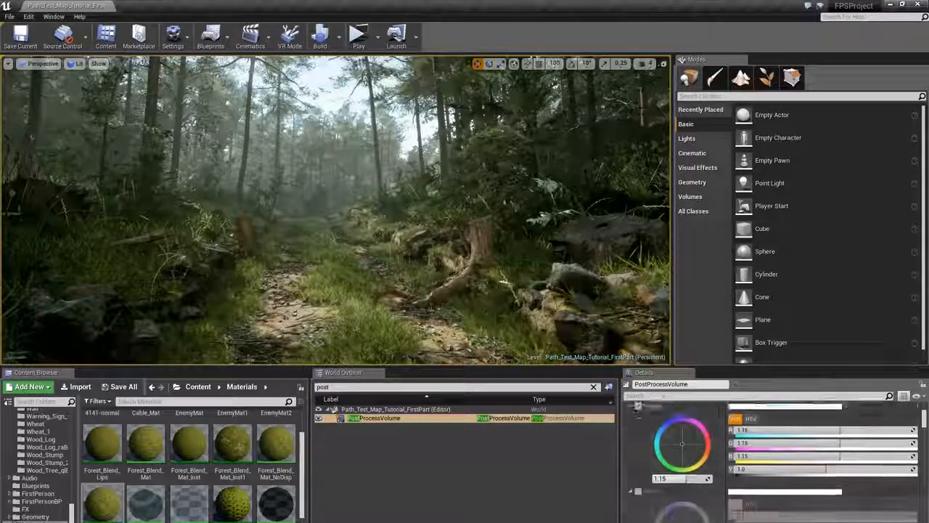
{"action": "scroll", "coordinate": [694, 504], "scroll_direction": "down", "scroll_amount": 10}
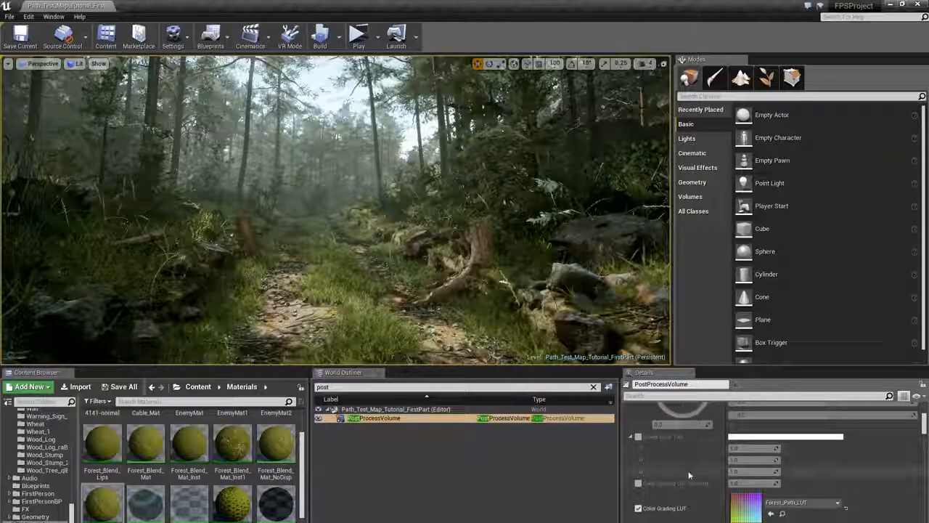
- Open the Forest_Path_LUT texture used for color grading and maximize its editor window
{"action": "double_click", "coordinate": [743, 511]}
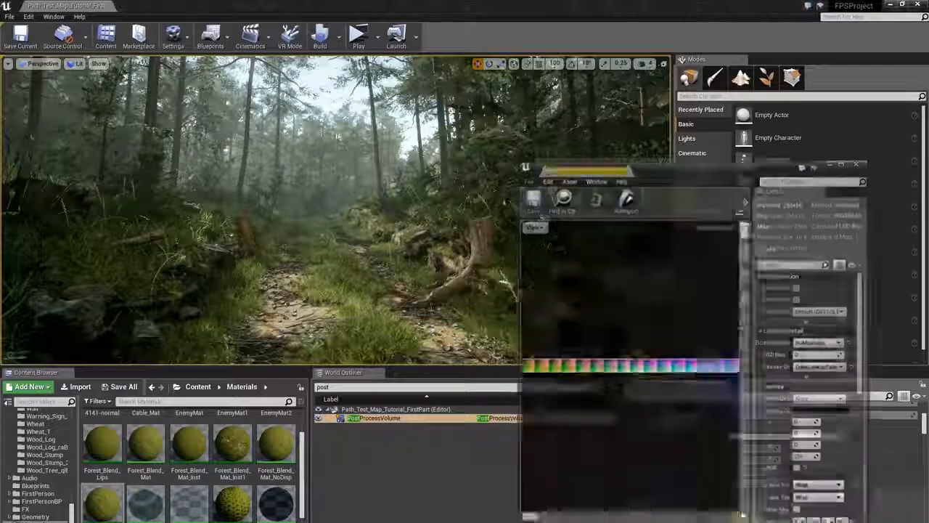
{"action": "left_click_drag", "start_coordinate": [677, 167], "coordinate": [379, 132]}
{"action": "double_click", "coordinate": [378, 131]}
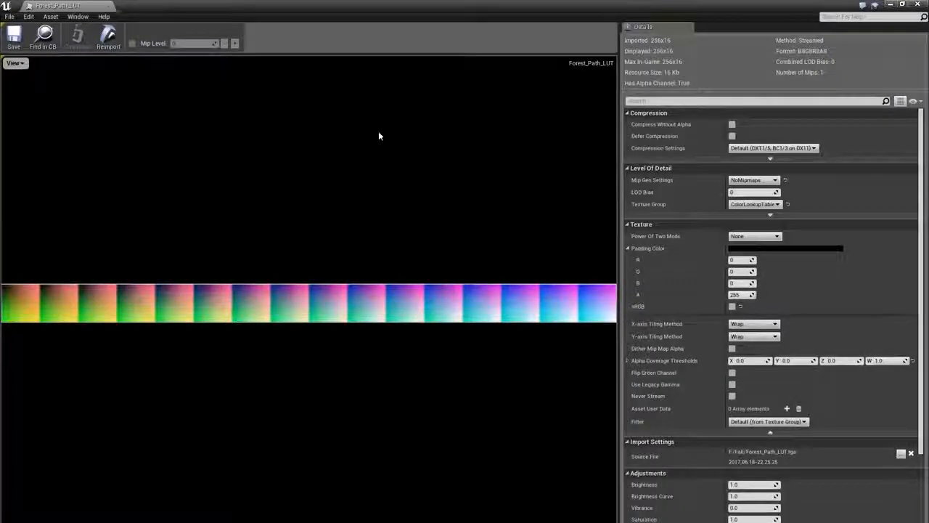
{"action": "scroll", "coordinate": [377, 294], "scroll_direction": "down", "scroll_amount": 5}
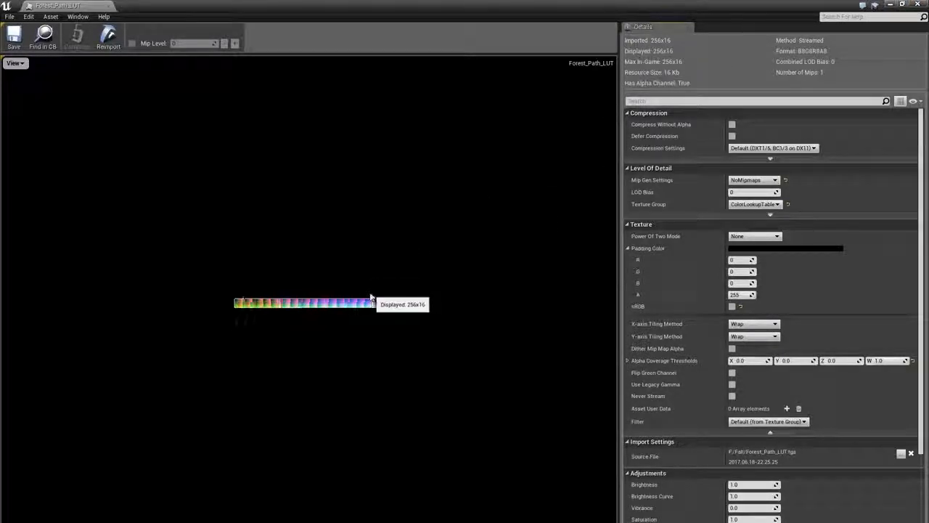
- Close the LUT texture, enable Color Grading LUT Intensity and switch it between 0 and 1 to compare, leaving it at 1
{"action": "left_click", "coordinate": [917, 4]}
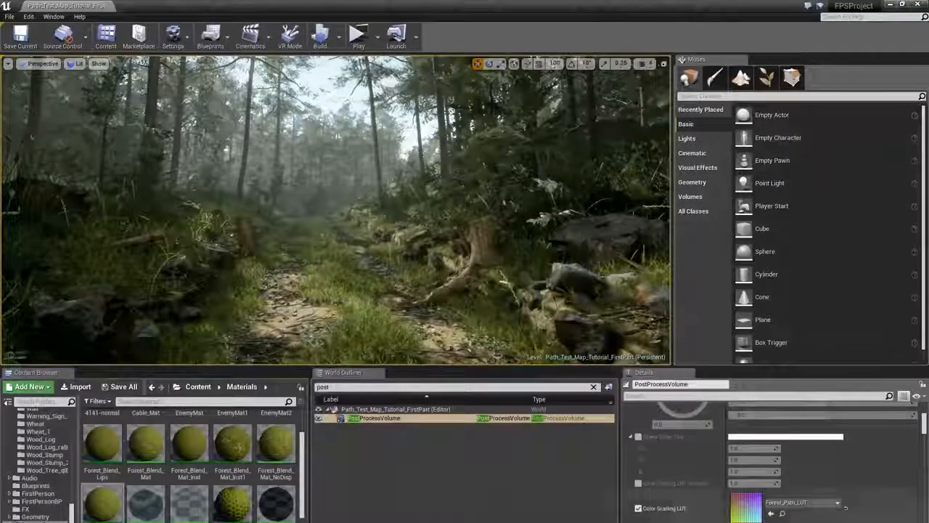
{"action": "left_click", "coordinate": [638, 482]}
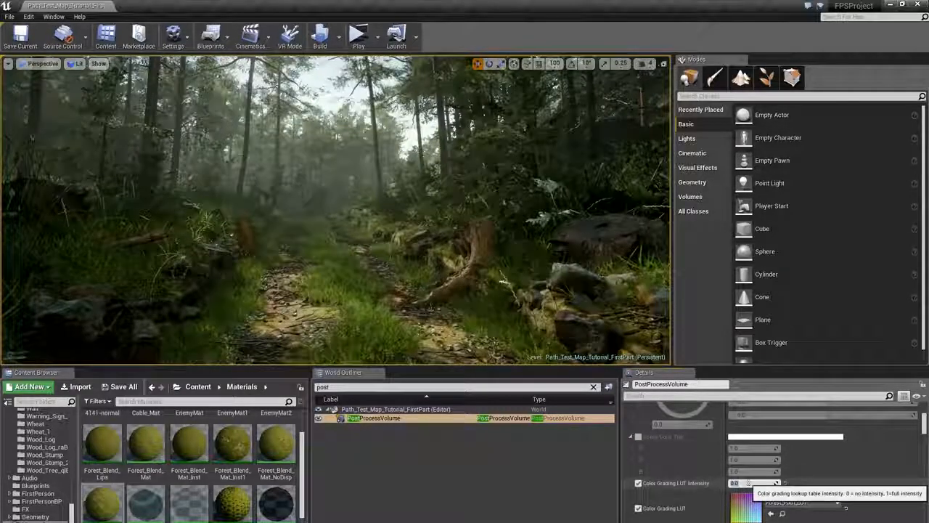
{"action": "type", "text": "1"}
{"action": "key", "text": "Return"}
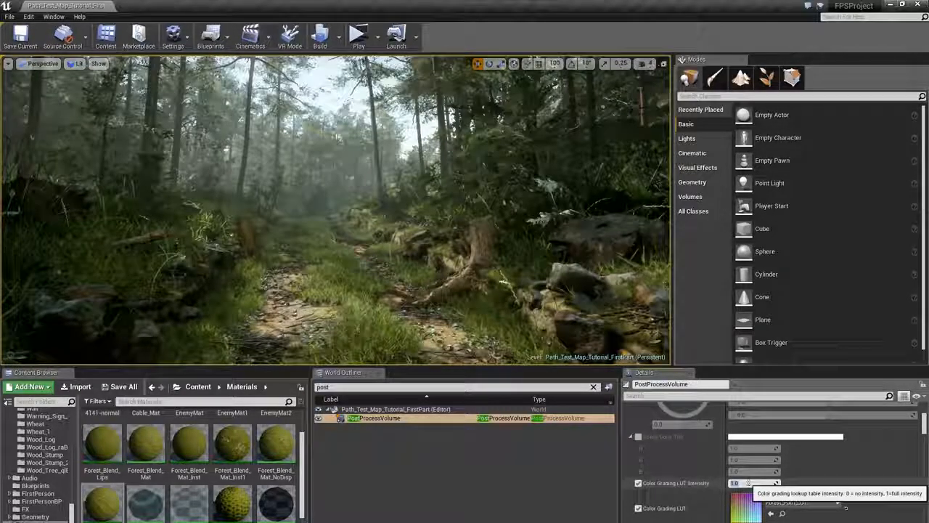
{"action": "type", "text": "0"}
{"action": "key", "text": "Return"}
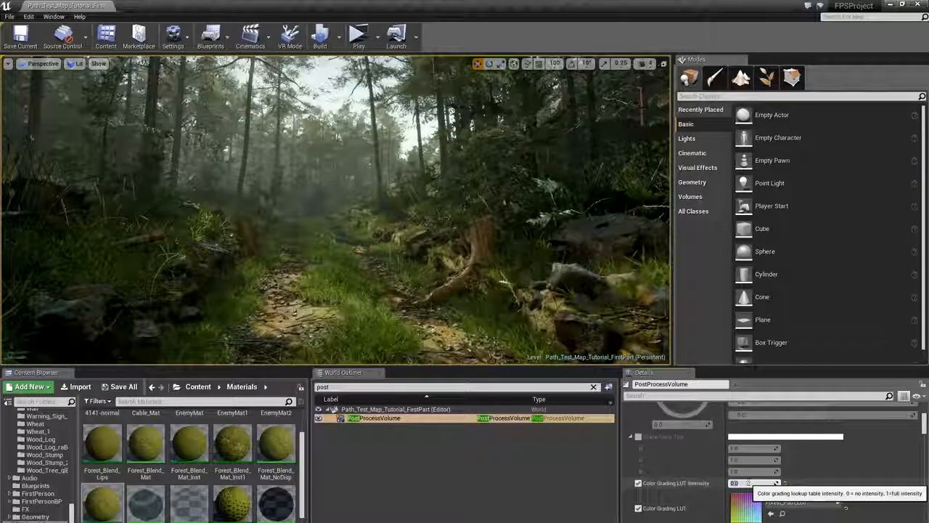
{"action": "type", "text": "1"}
{"action": "key", "text": "Return"}
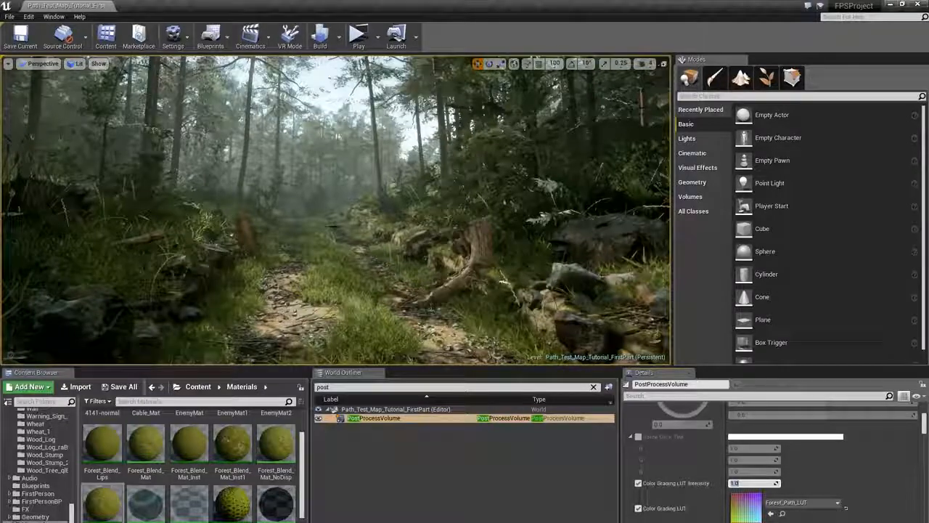
{"action": "type", "text": "0"}
{"action": "key", "text": "Return"}
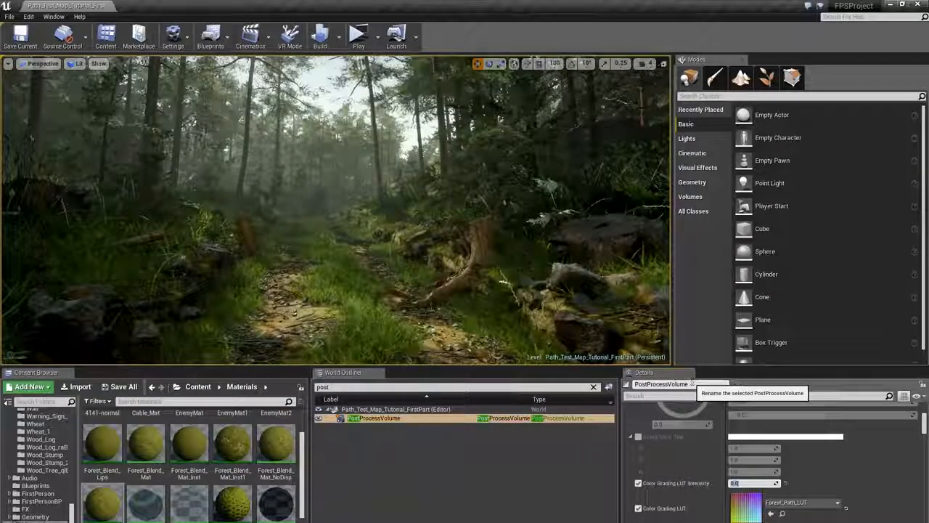
{"action": "type", "text": "1"}
{"action": "key", "text": "Return"}
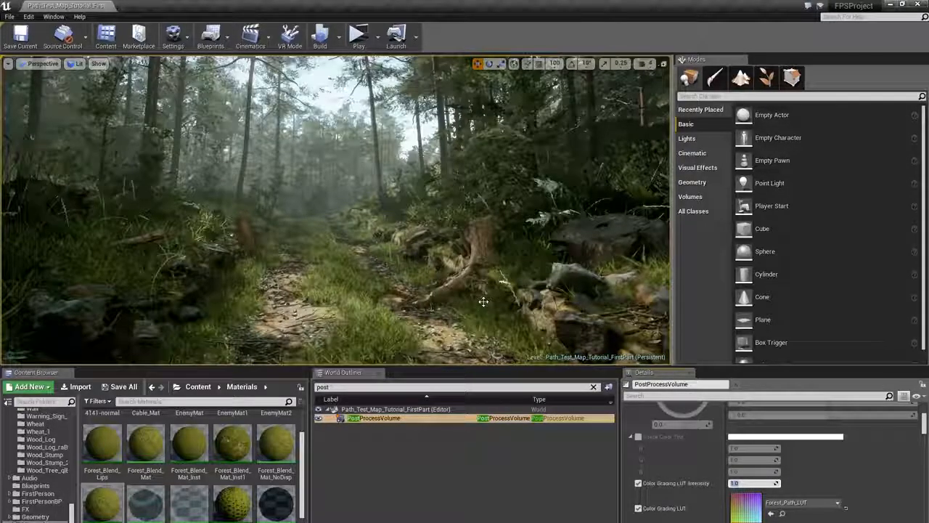
- Reopen and close the LUT texture, then review the global contrast, gamma, gain and offset color grading wheels
{"action": "double_click", "coordinate": [750, 505]}
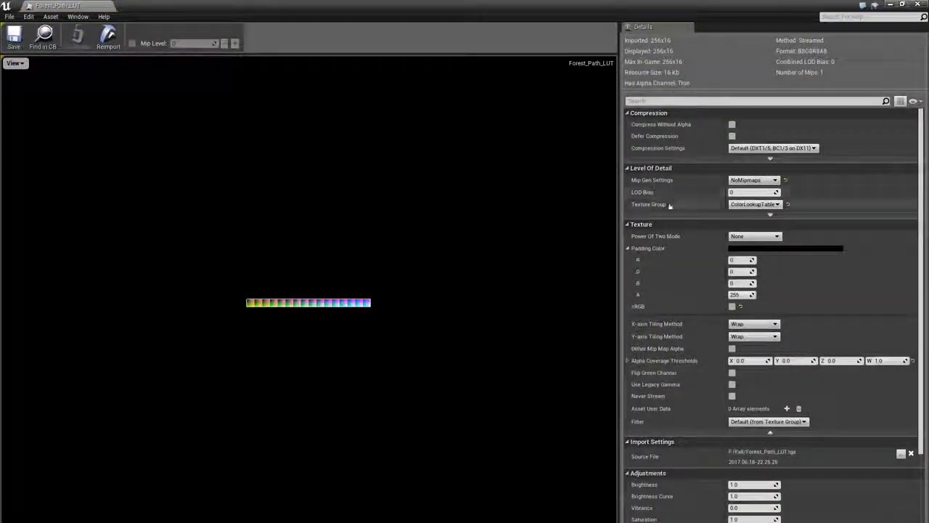
{"action": "left_click", "coordinate": [917, 5]}
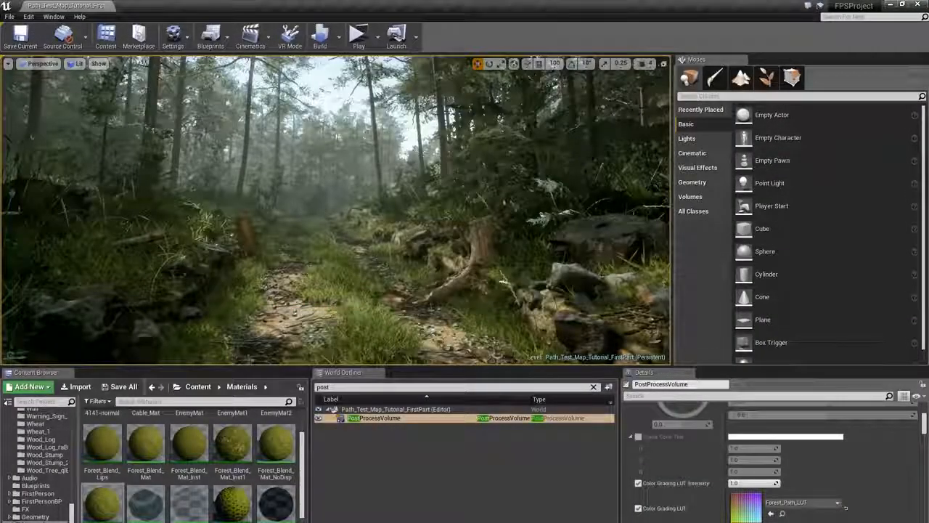
{"action": "left_click_drag", "start_coordinate": [925, 429], "coordinate": [926, 434]}
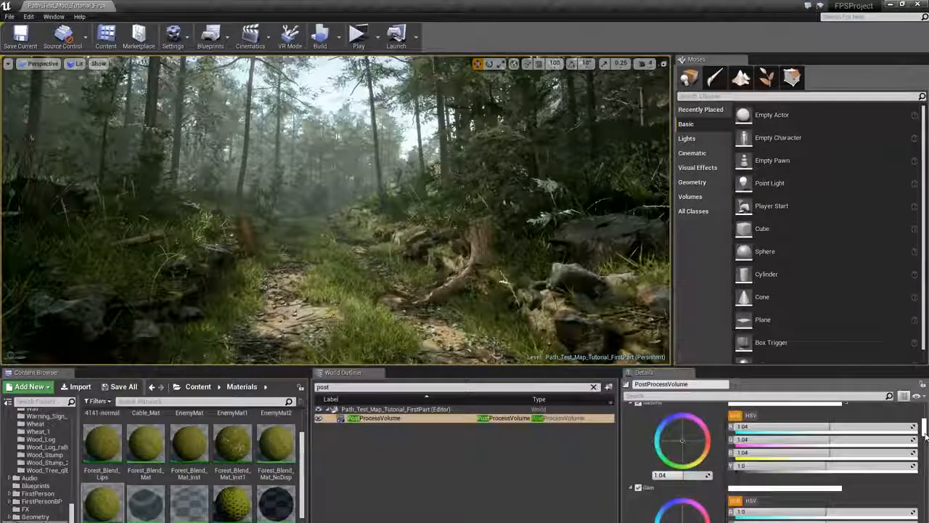
{"action": "scroll", "coordinate": [798, 476], "scroll_direction": "up", "scroll_amount": 9}
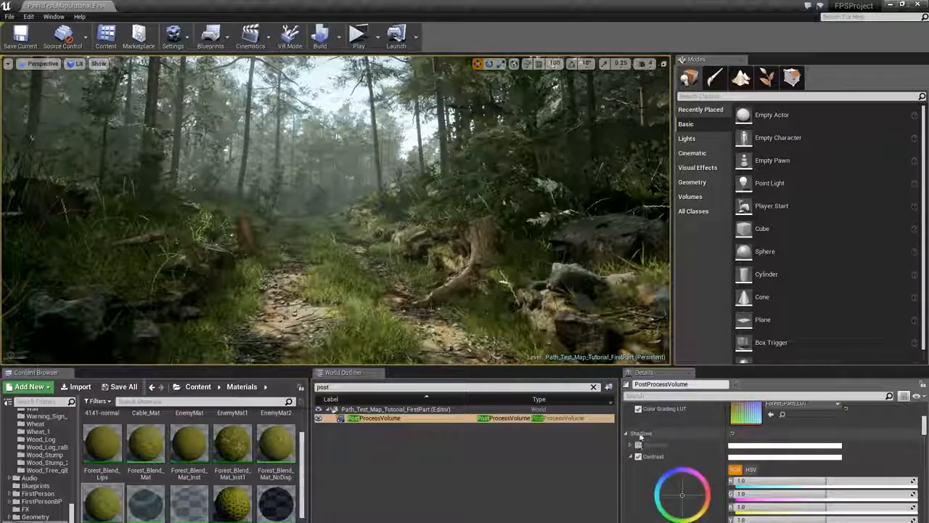
{"action": "scroll", "coordinate": [665, 451], "scroll_direction": "down", "scroll_amount": 2}
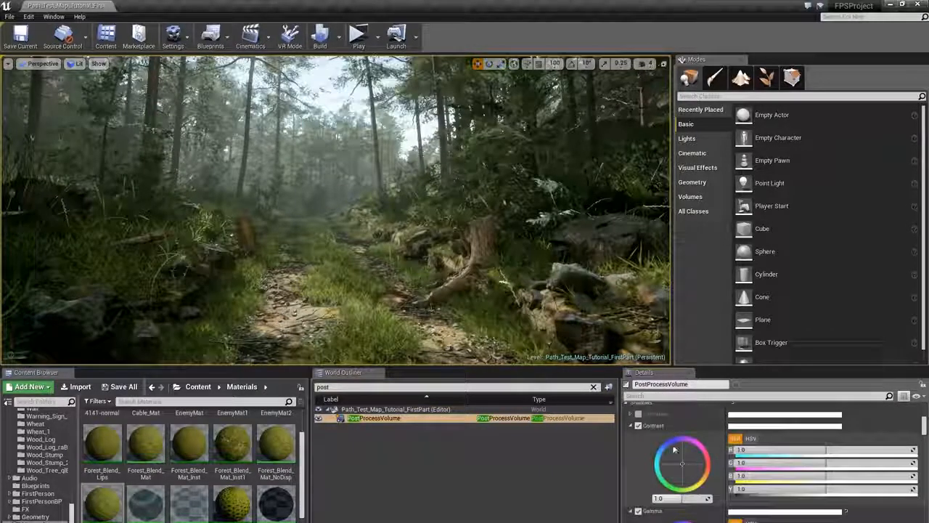
{"action": "scroll", "coordinate": [675, 450], "scroll_direction": "down", "scroll_amount": 5}
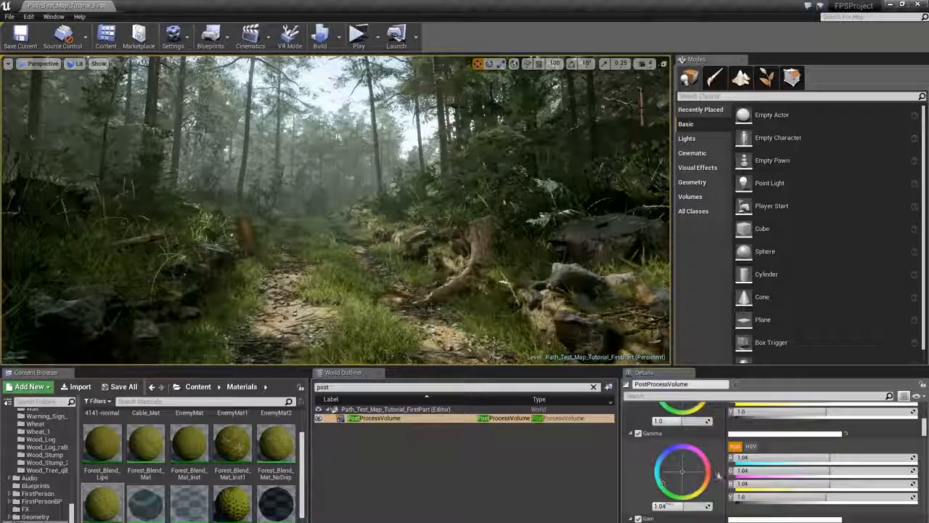
{"action": "scroll", "coordinate": [693, 475], "scroll_direction": "down", "scroll_amount": 5}
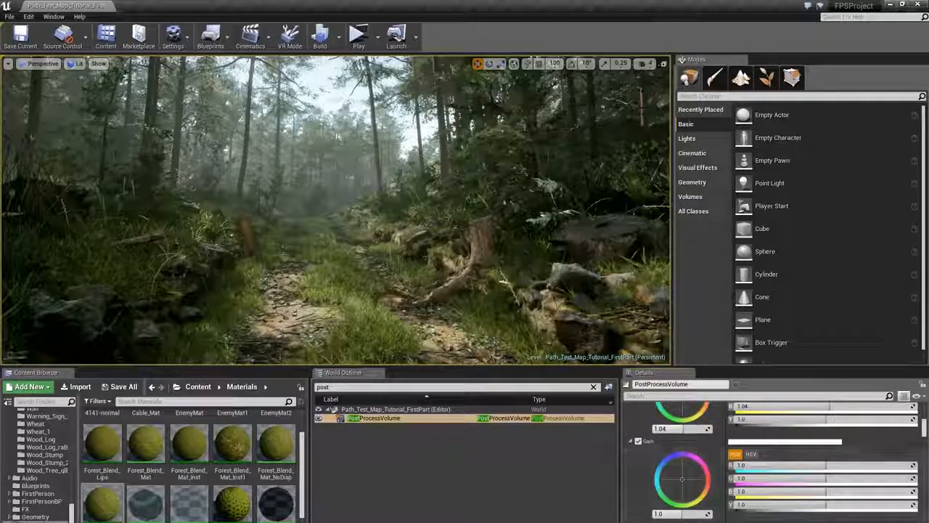
{"action": "scroll", "coordinate": [667, 480], "scroll_direction": "down", "scroll_amount": 6}
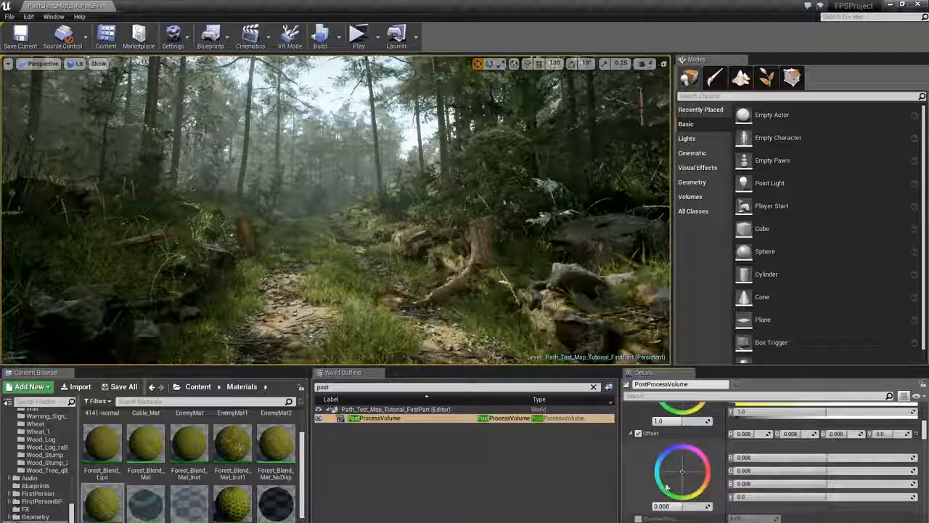
{"action": "scroll", "coordinate": [669, 489], "scroll_direction": "down", "scroll_amount": 4}
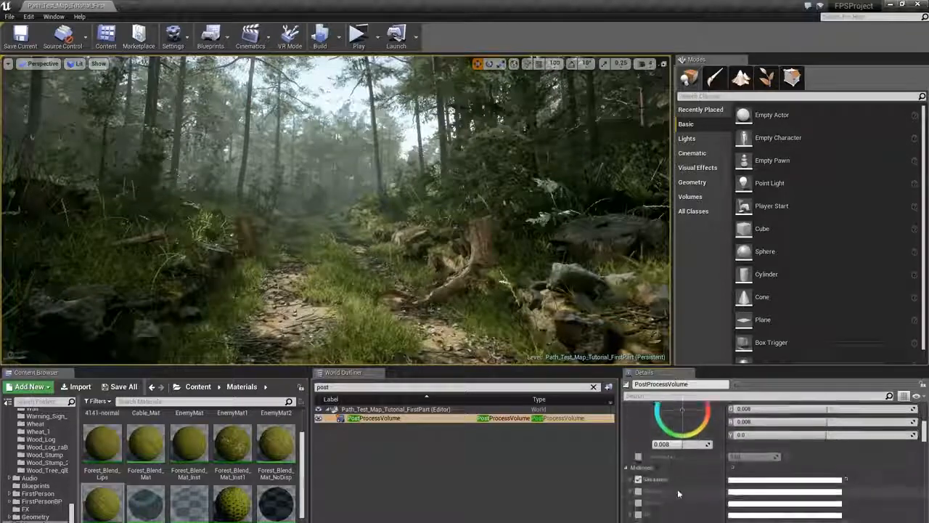
- Expand the midtones saturation and try values of 1.1 and 1.0 to compare the look
{"action": "left_click", "coordinate": [631, 480]}
{"action": "scroll", "coordinate": [632, 480], "scroll_direction": "down", "scroll_amount": 3}
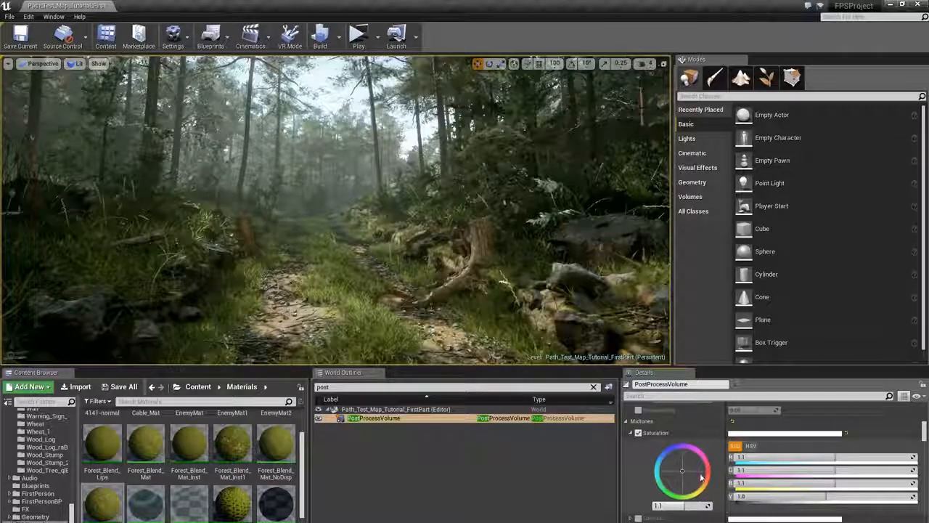
{"action": "scroll", "coordinate": [702, 477], "scroll_direction": "down", "scroll_amount": 2}
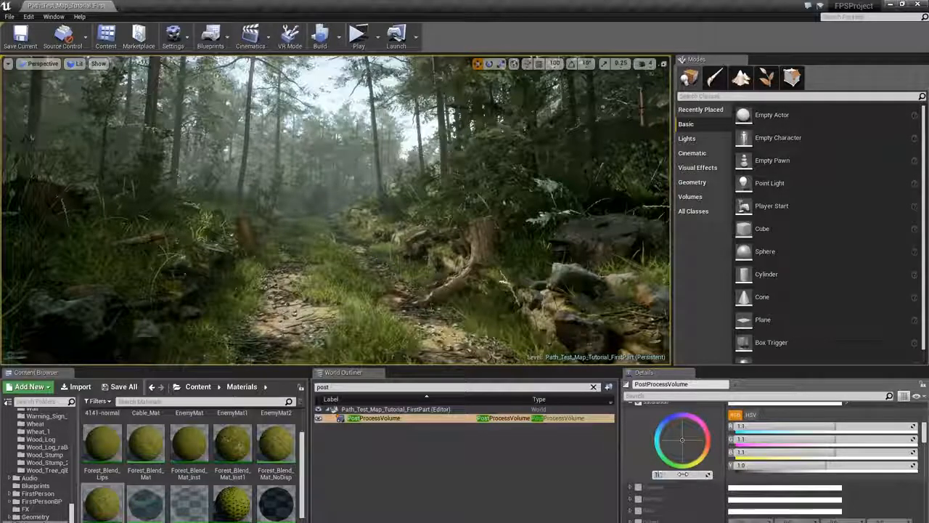
{"action": "type", "text": "1.1"}
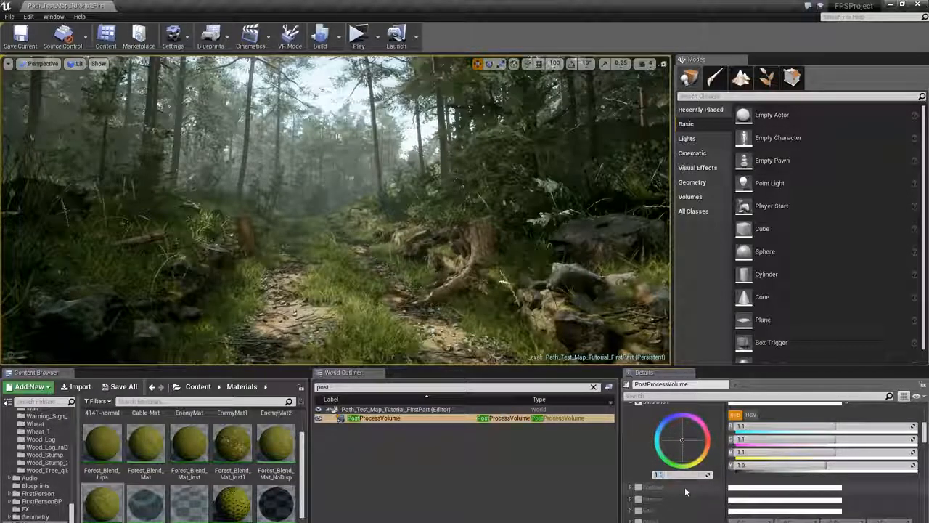
{"action": "key", "text": "BackSpace"}
{"action": "type", "text": "0"}
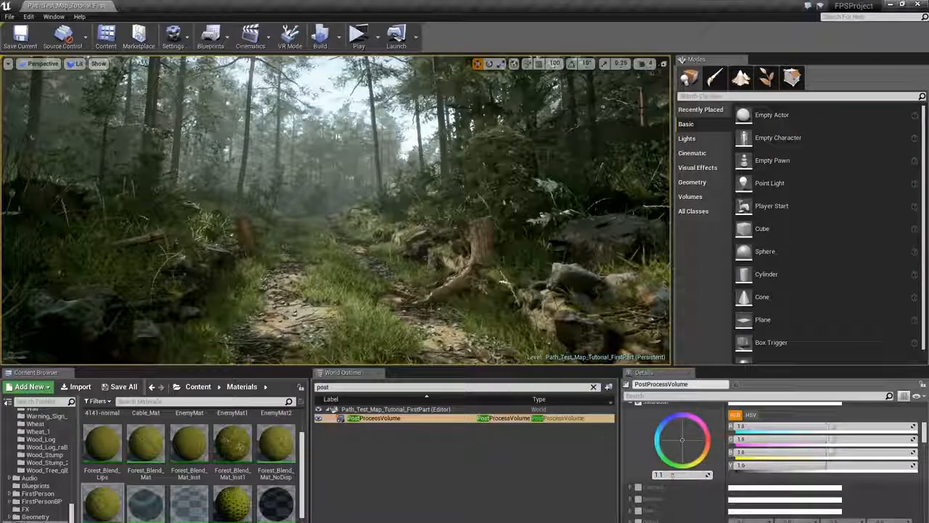
{"action": "key", "text": "Return"}
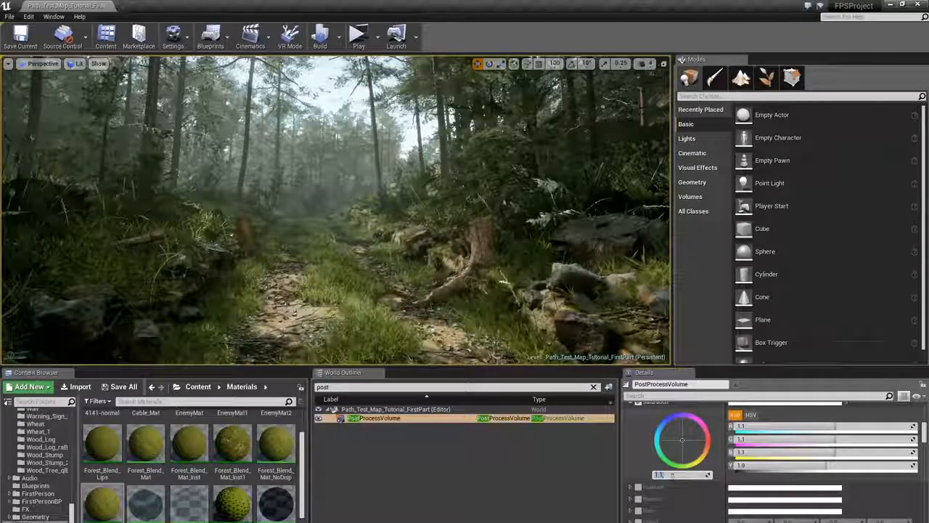
- Expand the highlights saturation and try setting it to 1, then expand the highlights contrast
{"action": "scroll", "coordinate": [672, 477], "scroll_direction": "down", "scroll_amount": 5}
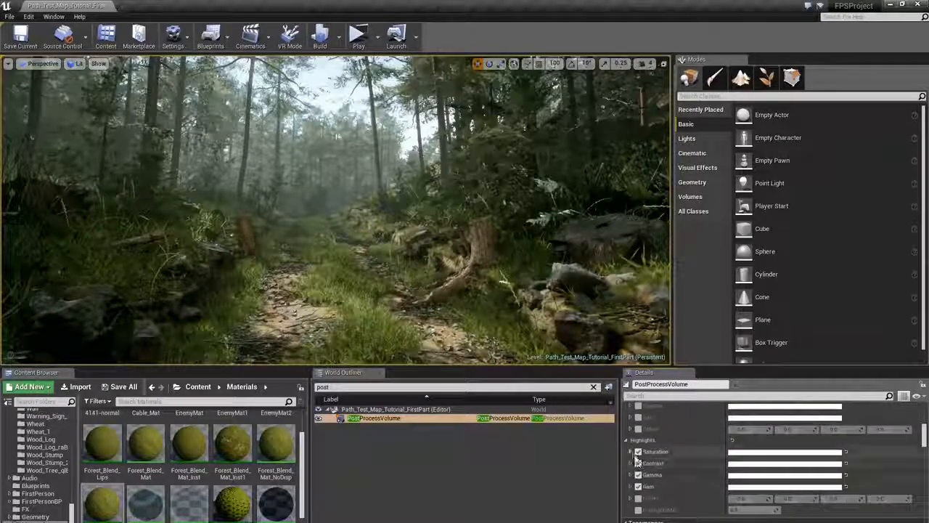
{"action": "left_click", "coordinate": [630, 452]}
{"action": "scroll", "coordinate": [680, 486], "scroll_direction": "down", "scroll_amount": 1}
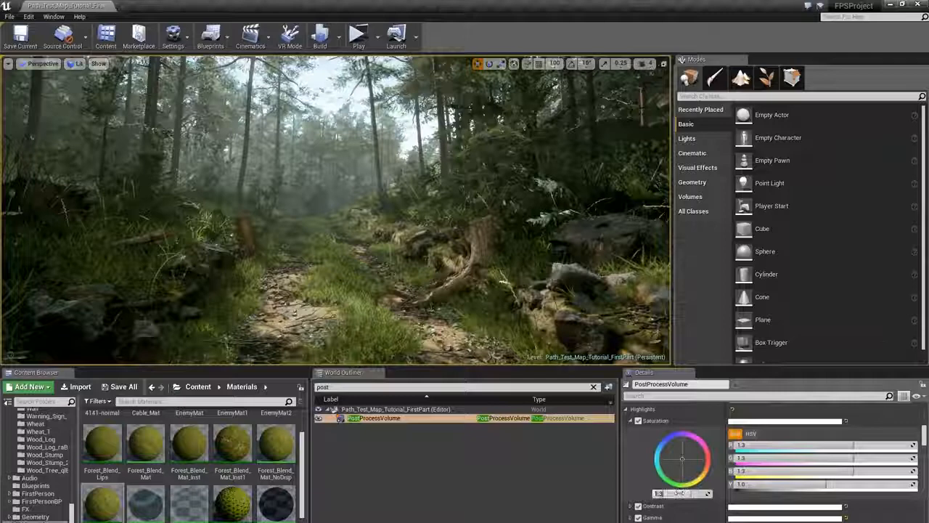
{"action": "left_click", "coordinate": [679, 493]}
{"action": "type", "text": "1"}
{"action": "key", "text": "Return"}
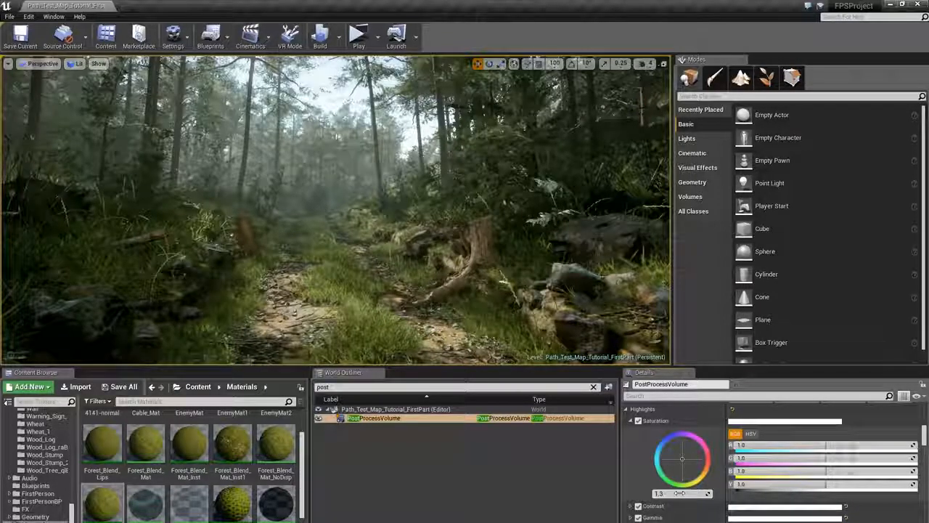
{"action": "scroll", "coordinate": [653, 493], "scroll_direction": "down", "scroll_amount": 1}
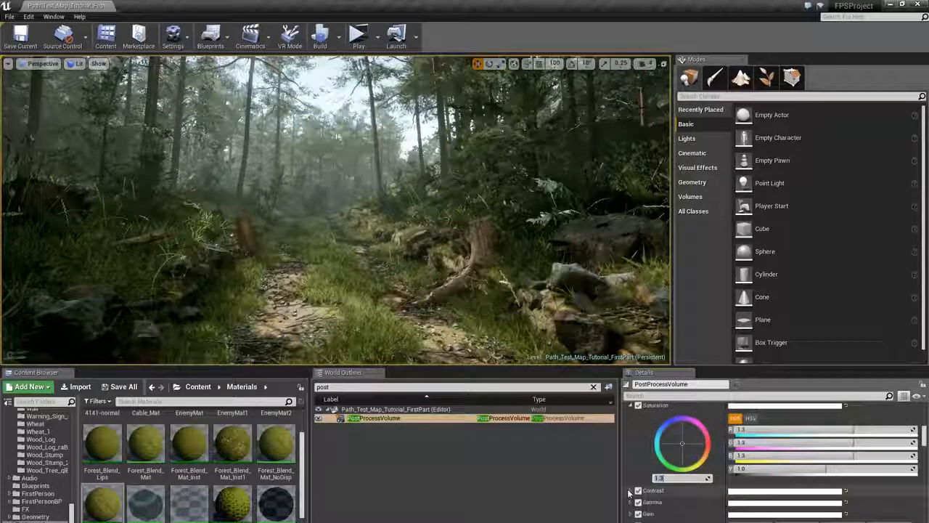
{"action": "left_click", "coordinate": [630, 491]}
{"action": "scroll", "coordinate": [679, 467], "scroll_direction": "down", "scroll_amount": 3}
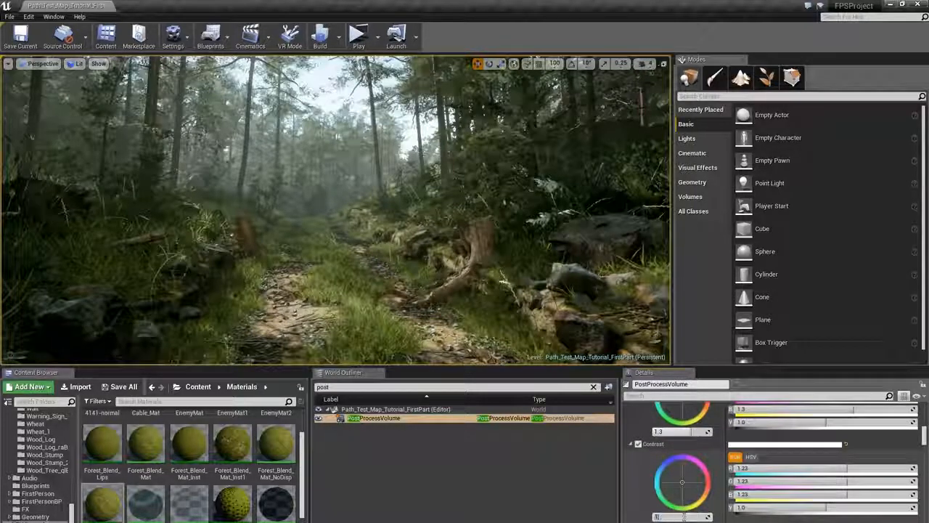
{"action": "left_click", "coordinate": [683, 516]}
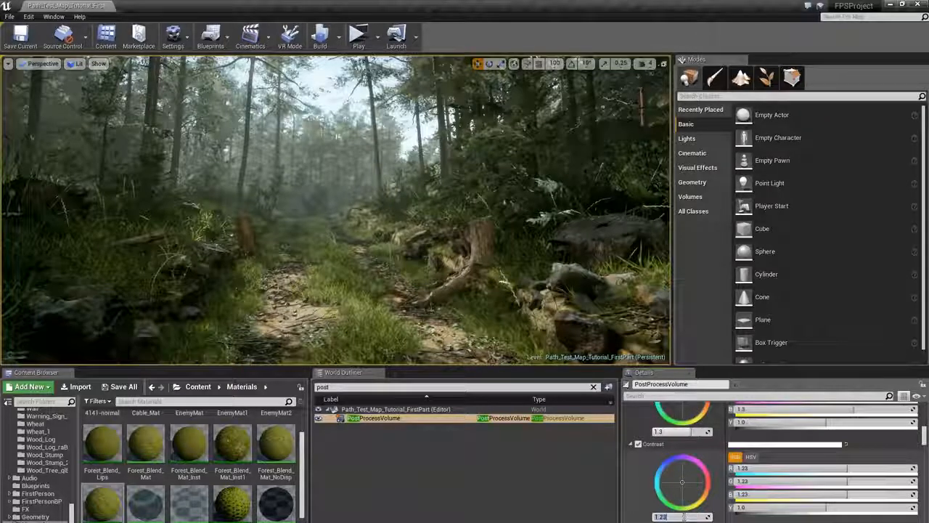
- Review the tonemapper and lens settings and lower the bloom intensity to about 1
{"action": "scroll", "coordinate": [686, 494], "scroll_direction": "down", "scroll_amount": 5}
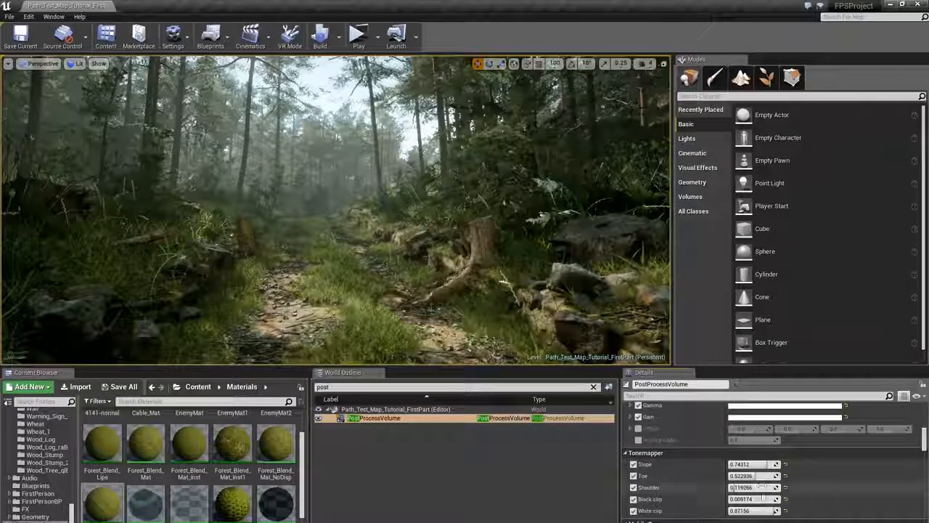
{"action": "scroll", "coordinate": [762, 487], "scroll_direction": "down", "scroll_amount": 5}
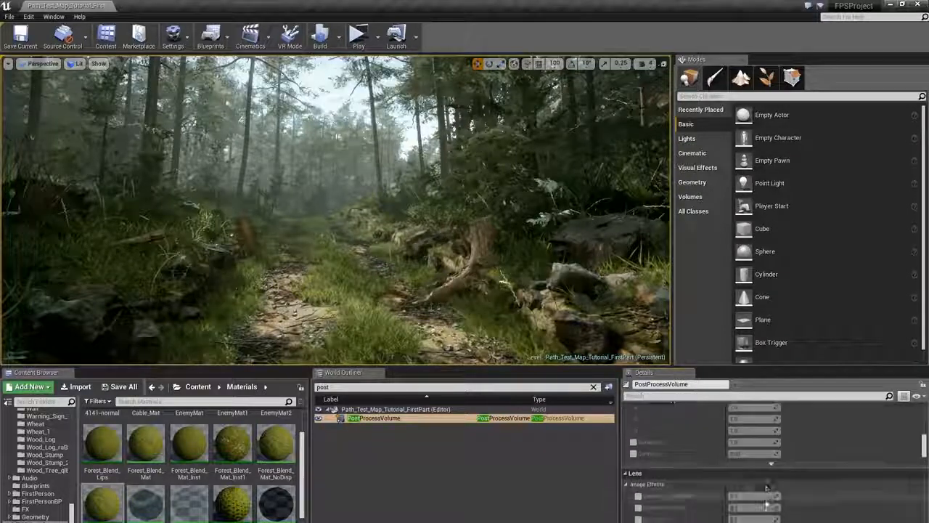
{"action": "scroll", "coordinate": [766, 488], "scroll_direction": "down", "scroll_amount": 2}
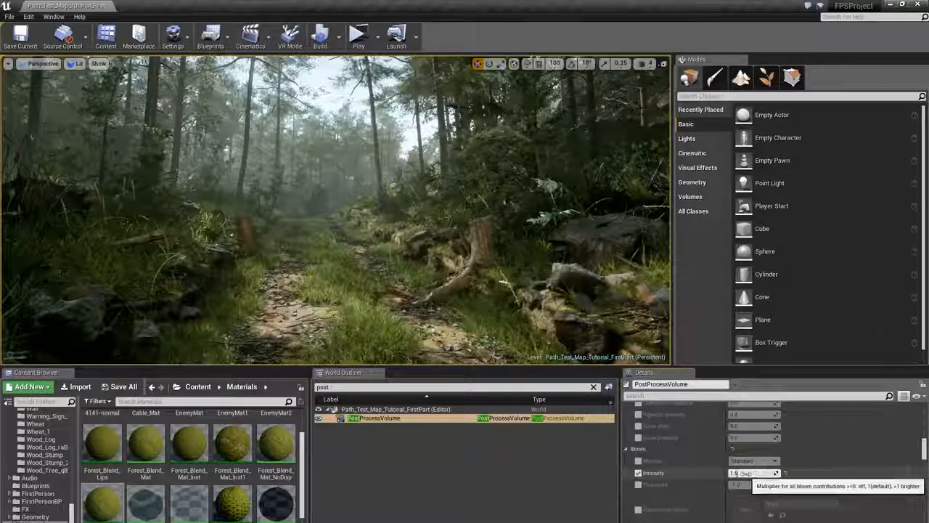
{"action": "left_click", "coordinate": [741, 473]}
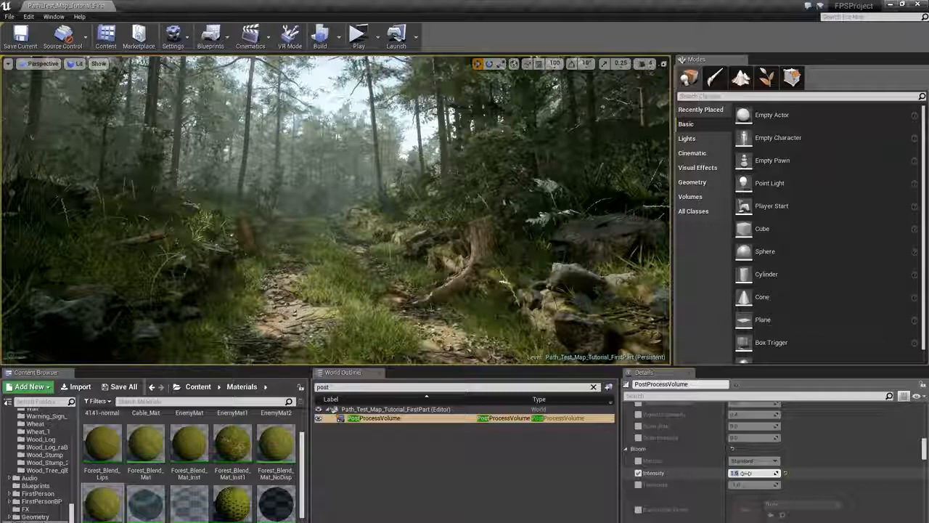
{"action": "scroll", "coordinate": [746, 473], "scroll_direction": "down", "scroll_amount": 1}
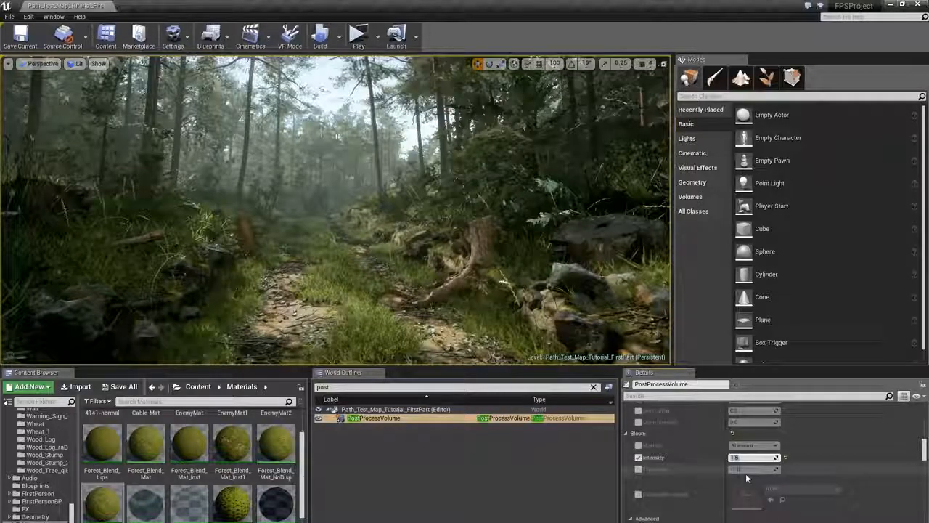
{"action": "scroll", "coordinate": [741, 460], "scroll_direction": "down", "scroll_amount": 5}
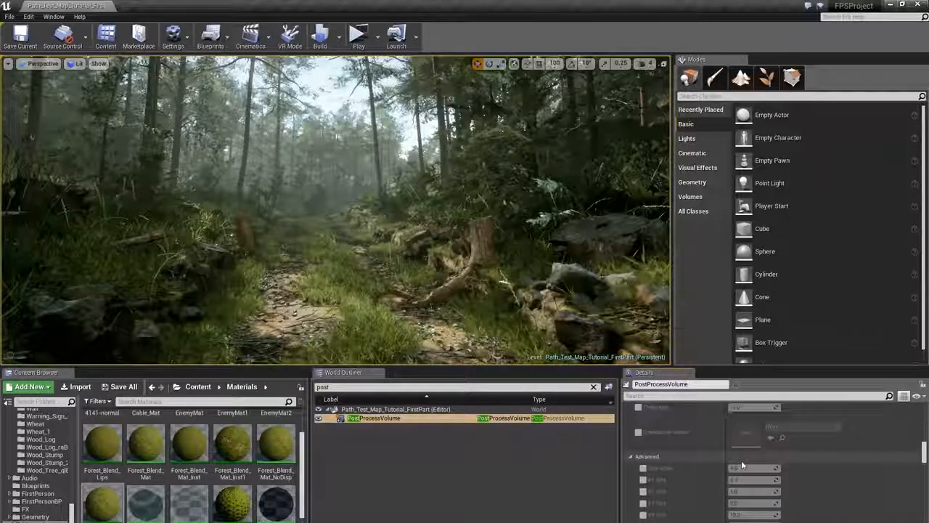
{"action": "scroll", "coordinate": [742, 448], "scroll_direction": "up", "scroll_amount": 4}
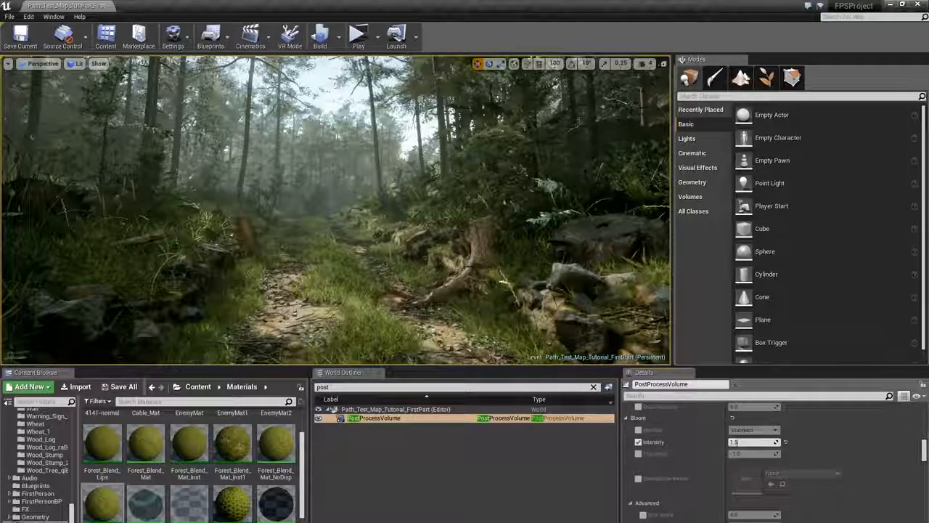
{"action": "mouse_move", "coordinate": [738, 442]}
{"action": "left_mouse_down"}
{"action": "mouse_move", "coordinate": [747, 443]}
{"action": "mouse_move", "coordinate": [732, 442]}
{"action": "left_mouse_up"}
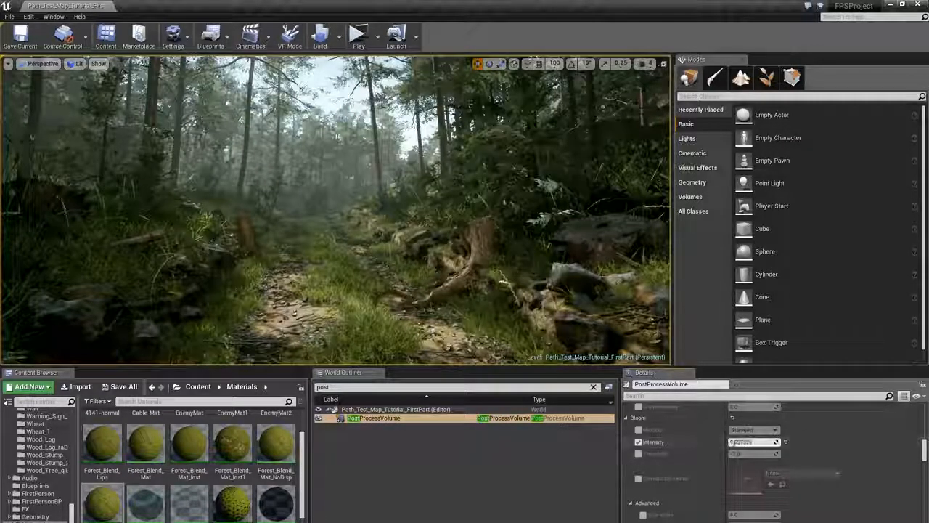
- Set the post process volume's bloom intensity to 1
{"action": "left_click", "coordinate": [751, 442]}
{"action": "type", "text": "1"}
{"action": "key", "text": "Return"}
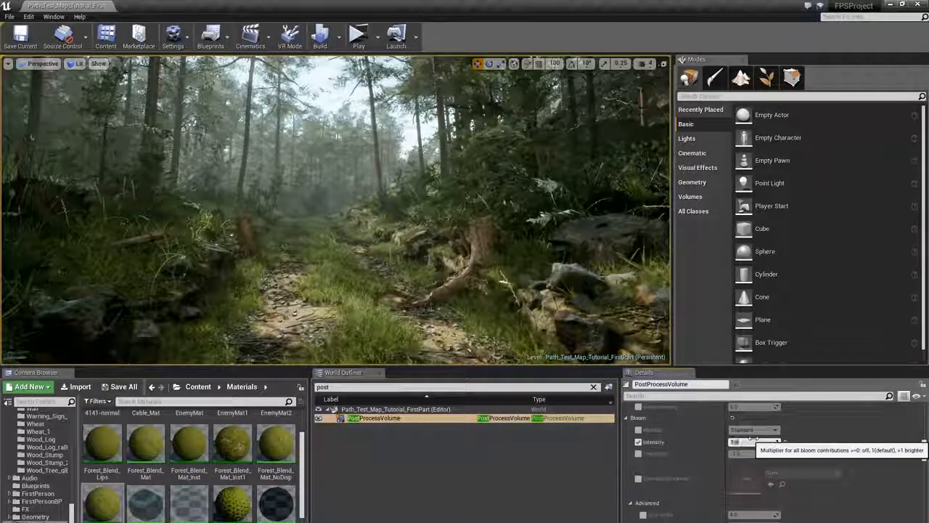
- Scroll through the auto exposure, lens flare and other post-process settings of the volume
{"action": "scroll", "coordinate": [758, 459], "scroll_direction": "down", "scroll_amount": 5}
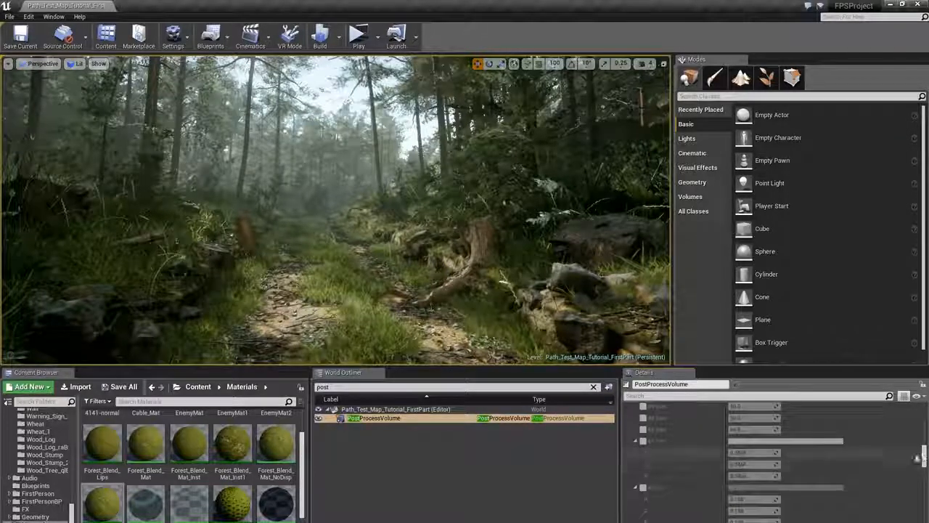
{"action": "scroll", "coordinate": [919, 459], "scroll_direction": "down", "scroll_amount": 5}
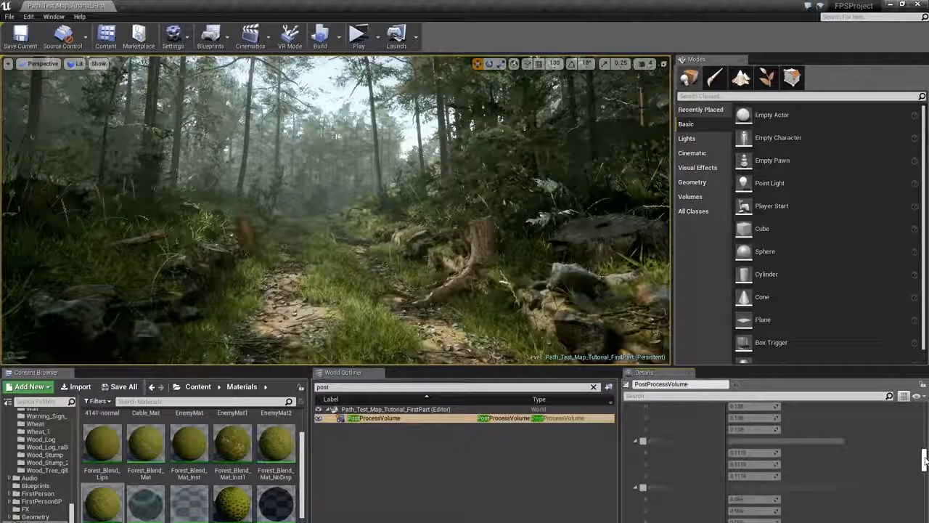
{"action": "left_click_drag", "start_coordinate": [925, 459], "coordinate": [926, 475]}
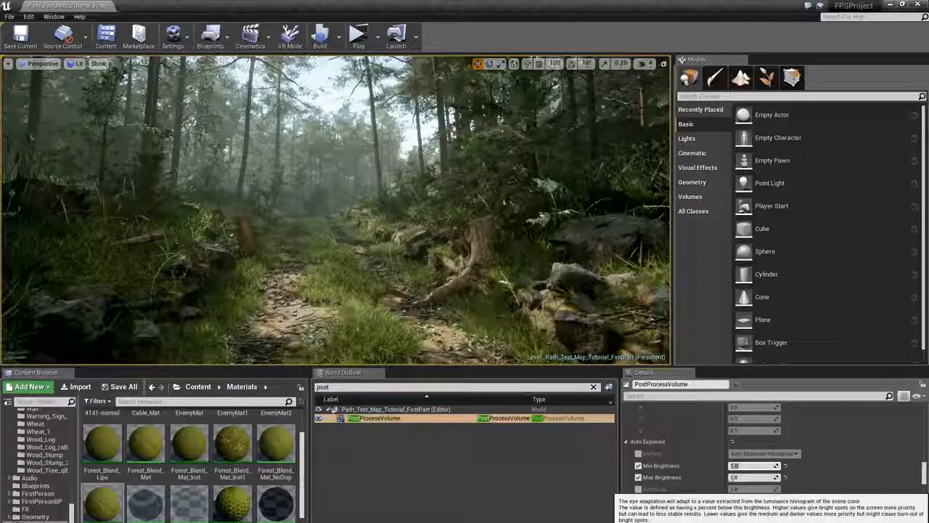
{"action": "scroll", "coordinate": [801, 493], "scroll_direction": "down", "scroll_amount": 5}
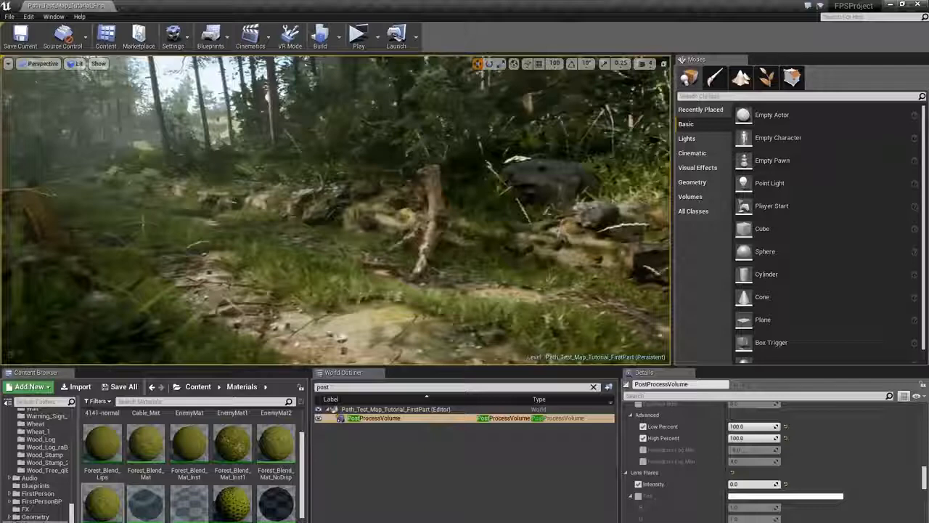
{"action": "mouse_move", "coordinate": [452, 270]}
{"action": "right_mouse_down"}
{"action": "mouse_move", "coordinate": [469, 279]}
{"action": "mouse_move", "coordinate": [436, 276]}
{"action": "mouse_move", "coordinate": [451, 270]}
{"action": "right_mouse_up"}
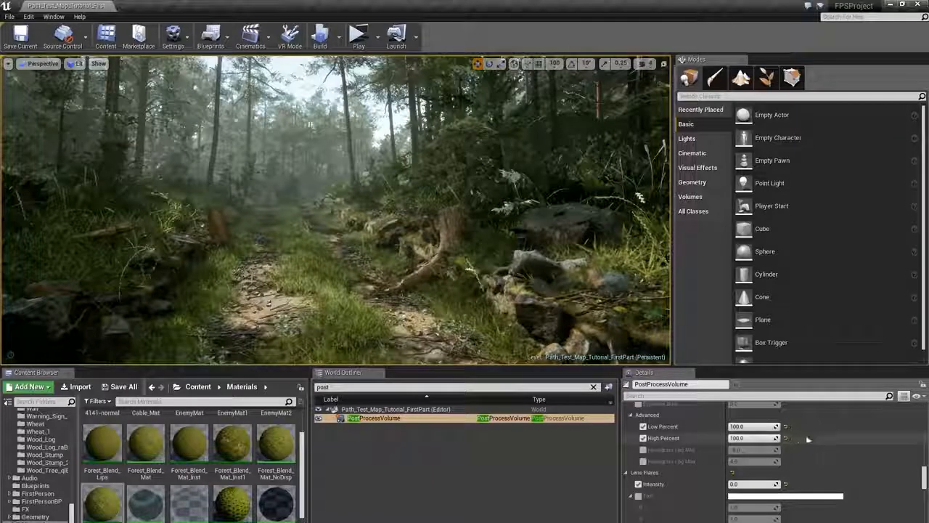
{"action": "scroll", "coordinate": [808, 439], "scroll_direction": "down", "scroll_amount": 1}
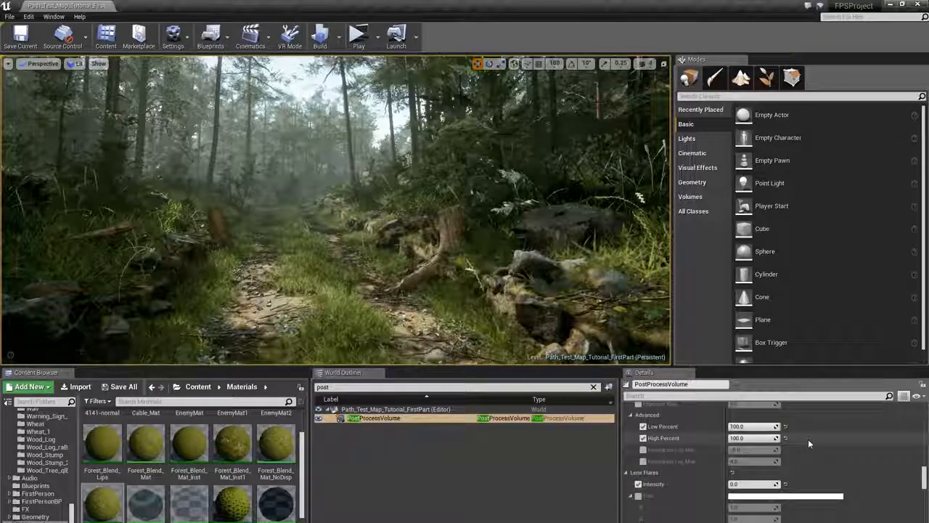
{"action": "scroll", "coordinate": [809, 438], "scroll_direction": "down", "scroll_amount": 2}
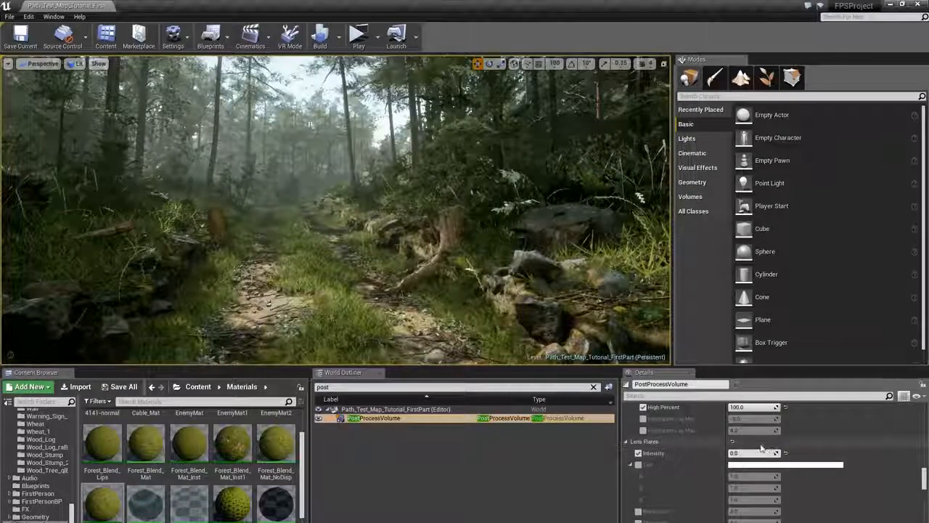
{"action": "scroll", "coordinate": [798, 447], "scroll_direction": "down", "scroll_amount": 3}
{"action": "scroll", "coordinate": [761, 448], "scroll_direction": "down", "scroll_amount": 5}
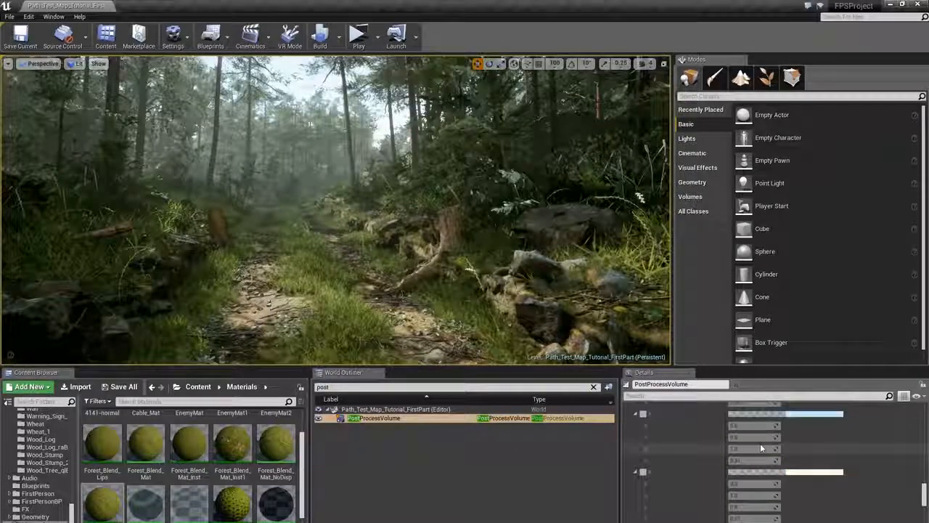
{"action": "scroll", "coordinate": [760, 448], "scroll_direction": "down", "scroll_amount": 6}
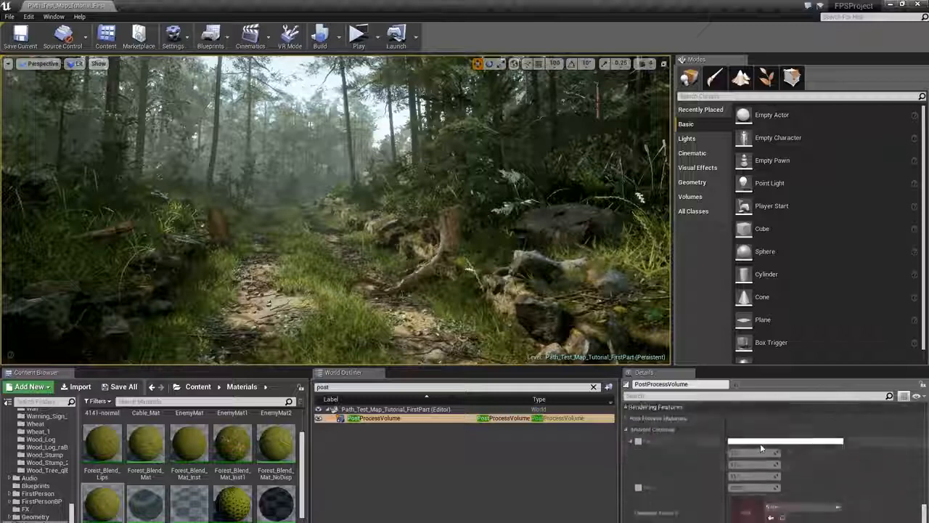
{"action": "scroll", "coordinate": [761, 443], "scroll_direction": "up", "scroll_amount": 3}
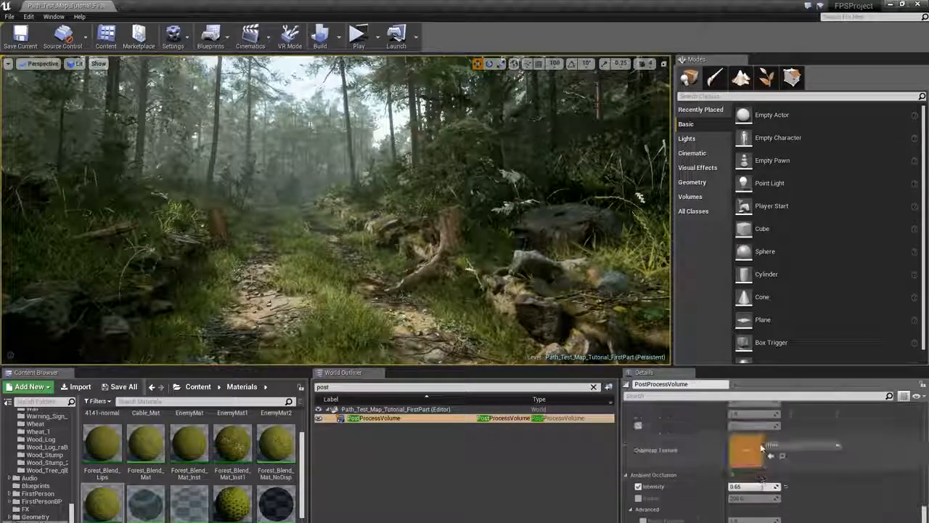
- Try ambient occlusion intensity values of 1 and 0 to compare, and set it to 0.65
{"action": "left_click", "coordinate": [753, 486]}
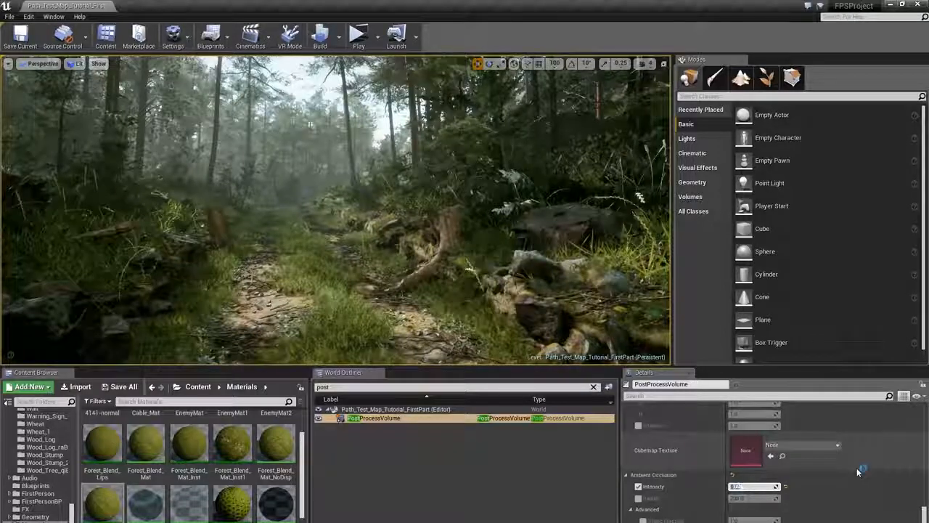
{"action": "type", "text": "1"}
{"action": "key", "text": "Return"}
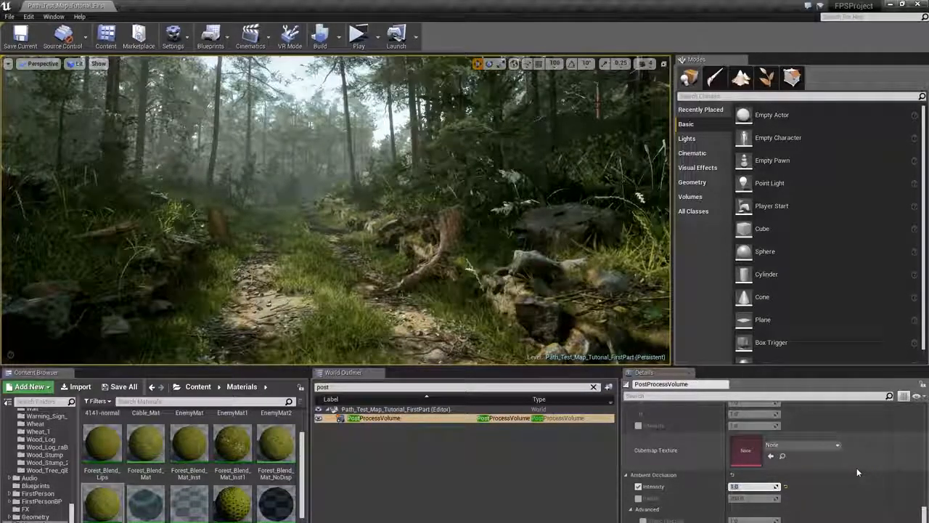
{"action": "type", "text": "0.65"}
{"action": "key", "text": "Return"}
{"action": "type", "text": "0"}
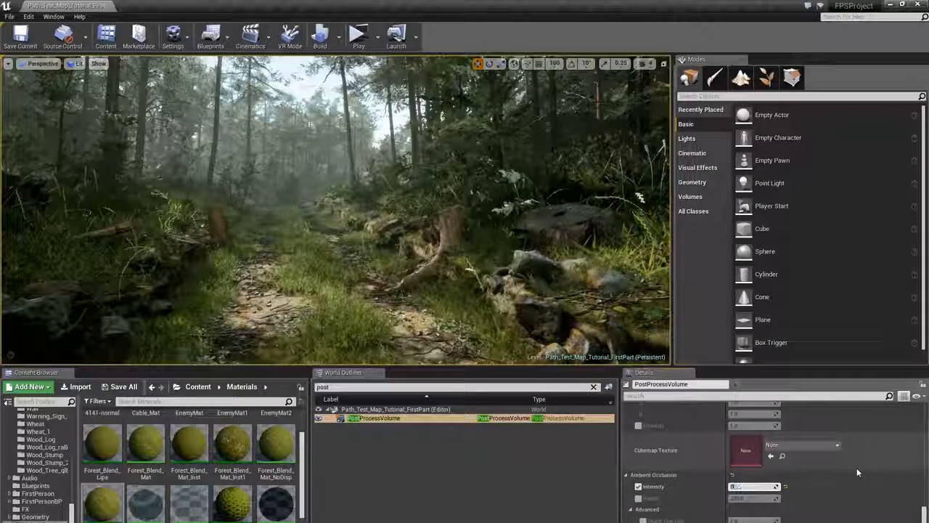
{"action": "key", "text": "Return"}
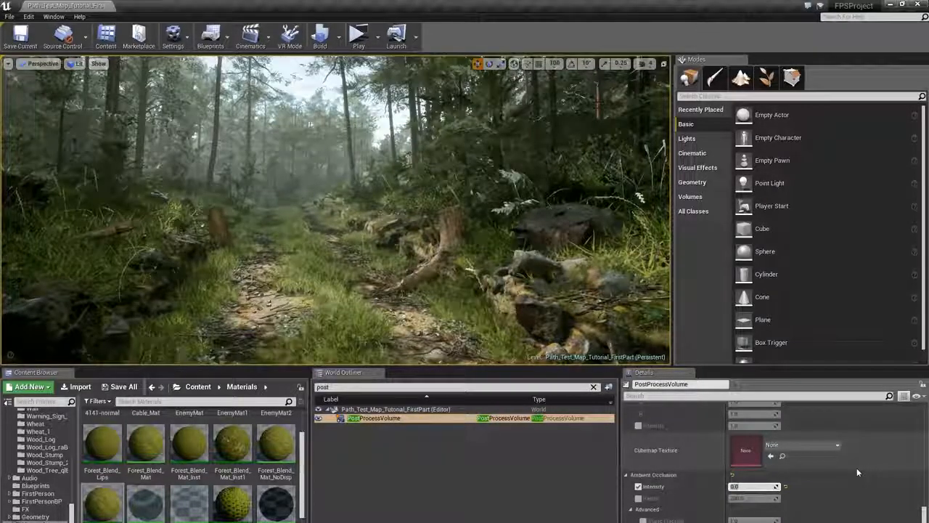
{"action": "type", "text": "0.65"}
{"action": "key", "text": "Return"}
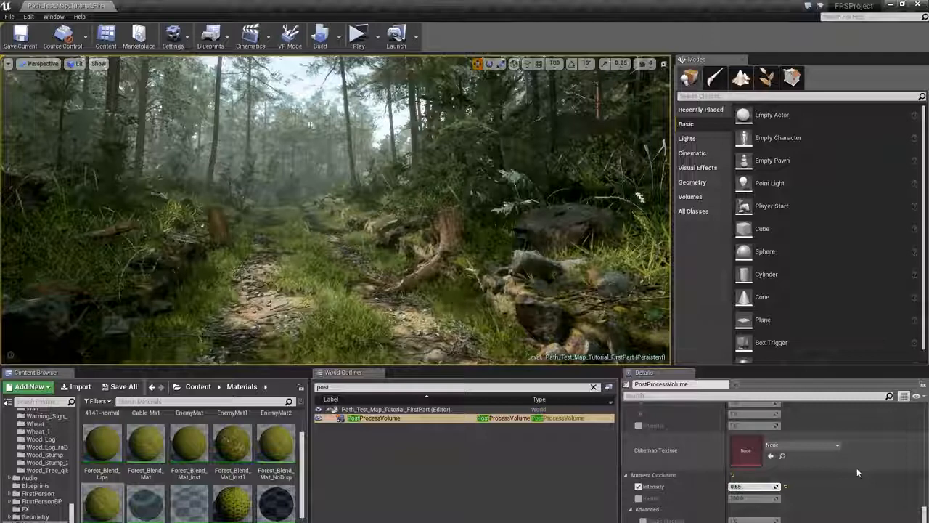
- Review the global illumination, motion blur and light propagation settings, and return to color grading
{"action": "scroll", "coordinate": [842, 479], "scroll_direction": "down", "scroll_amount": 3}
{"action": "scroll", "coordinate": [825, 488], "scroll_direction": "down", "scroll_amount": 5}
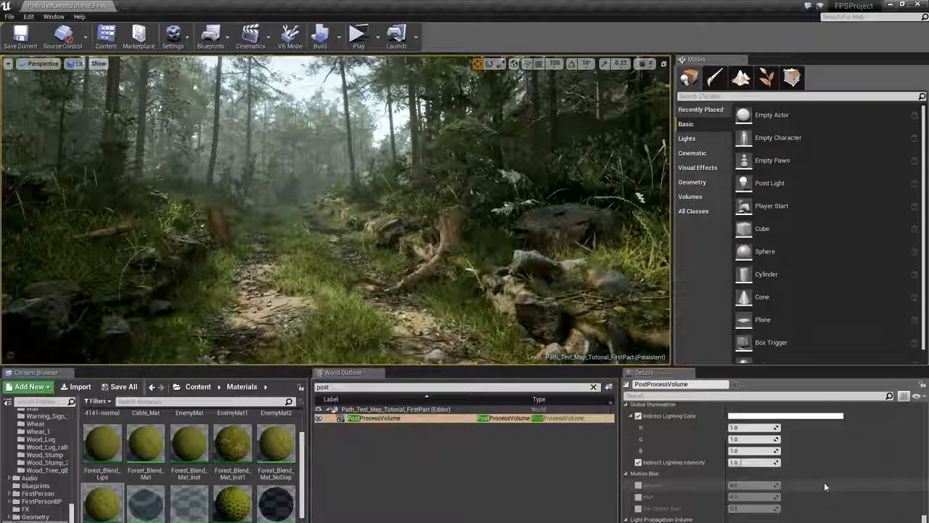
{"action": "scroll", "coordinate": [697, 471], "scroll_direction": "down", "scroll_amount": 4}
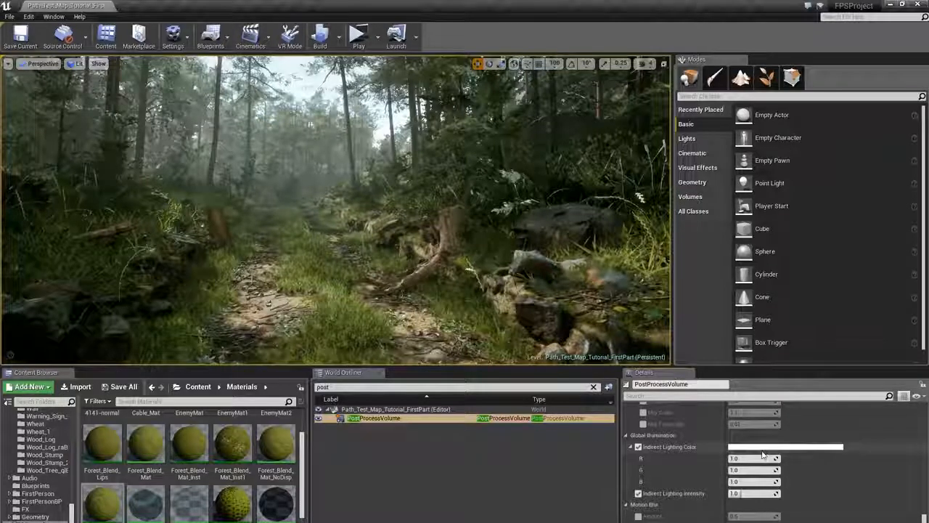
{"action": "scroll", "coordinate": [775, 474], "scroll_direction": "down", "scroll_amount": 5}
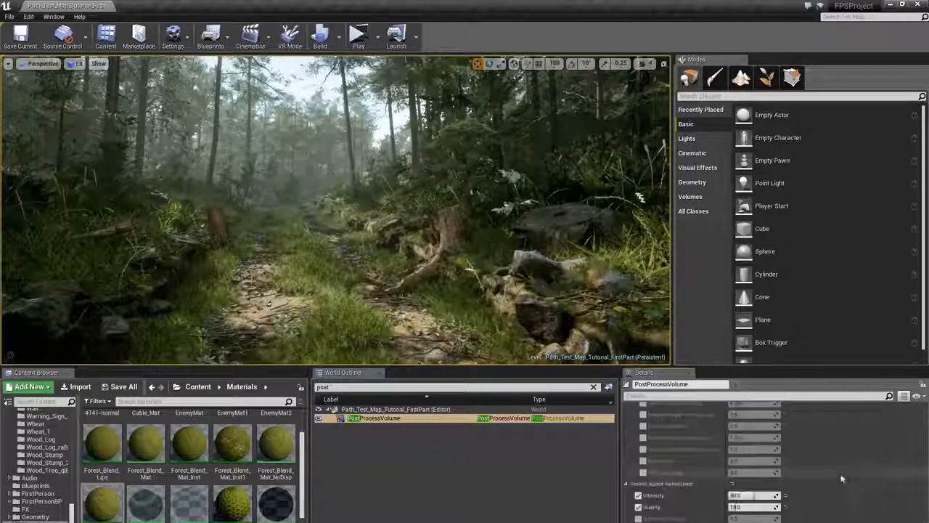
{"action": "scroll", "coordinate": [670, 441], "scroll_direction": "up", "scroll_amount": 10}
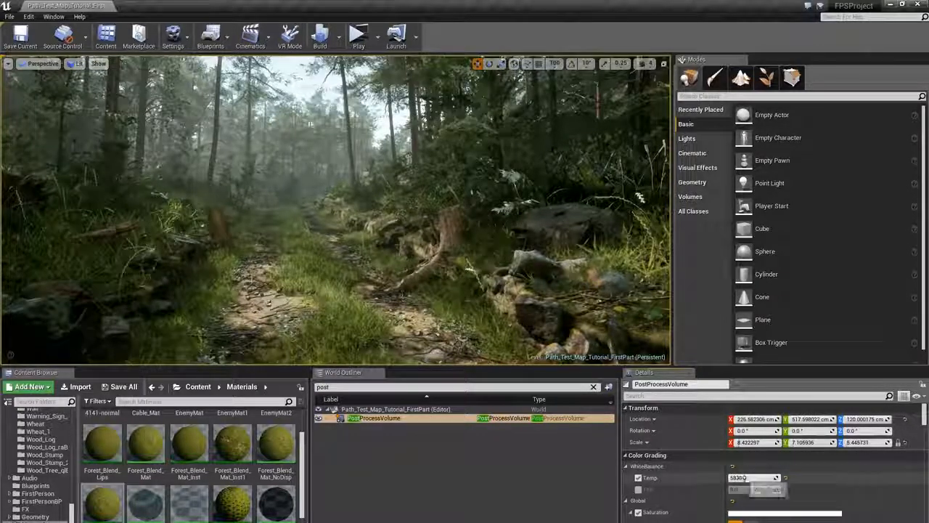
{"action": "scroll", "coordinate": [751, 476], "scroll_direction": "down", "scroll_amount": 3}
{"action": "scroll", "coordinate": [752, 474], "scroll_direction": "down", "scroll_amount": 10}
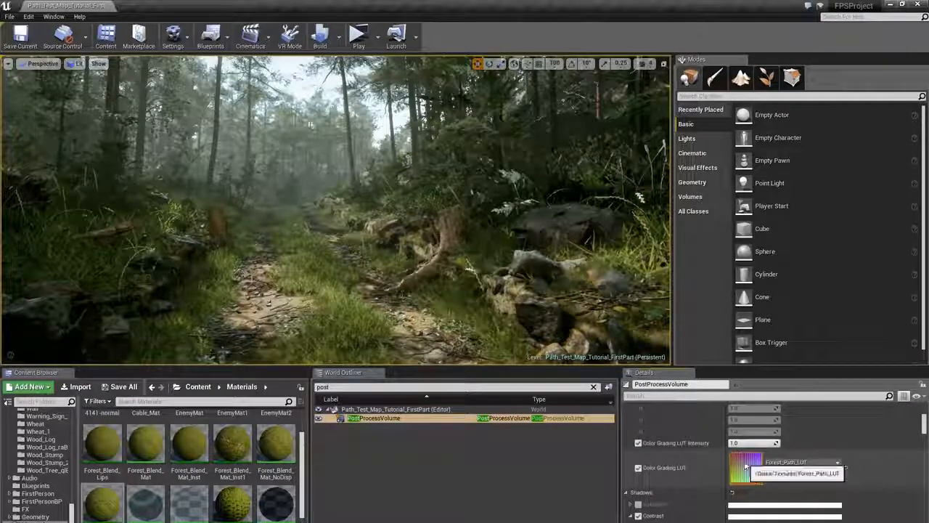
{"action": "scroll", "coordinate": [751, 457], "scroll_direction": "down", "scroll_amount": 3}
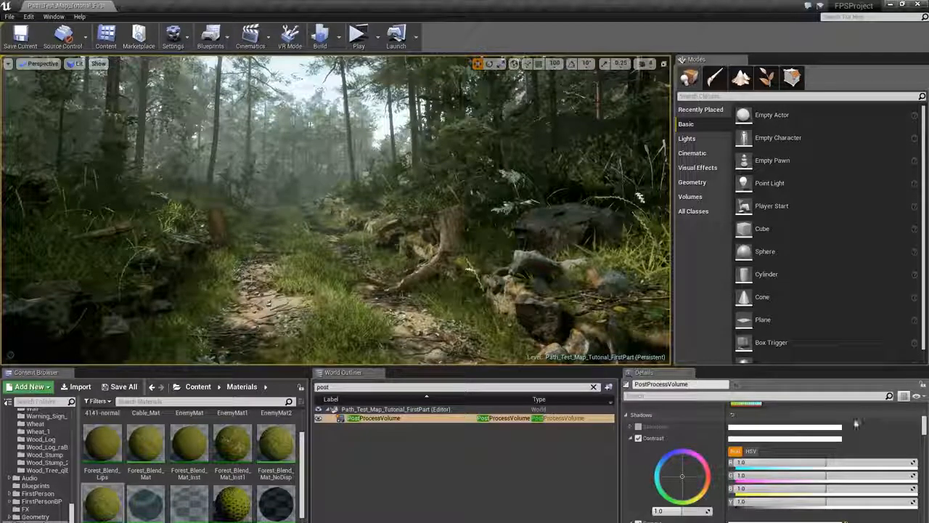
- Filter the details for enable and toggle the post process volume off and back on to compare
{"action": "left_click", "coordinate": [815, 396]}
{"action": "type", "text": "enable"}
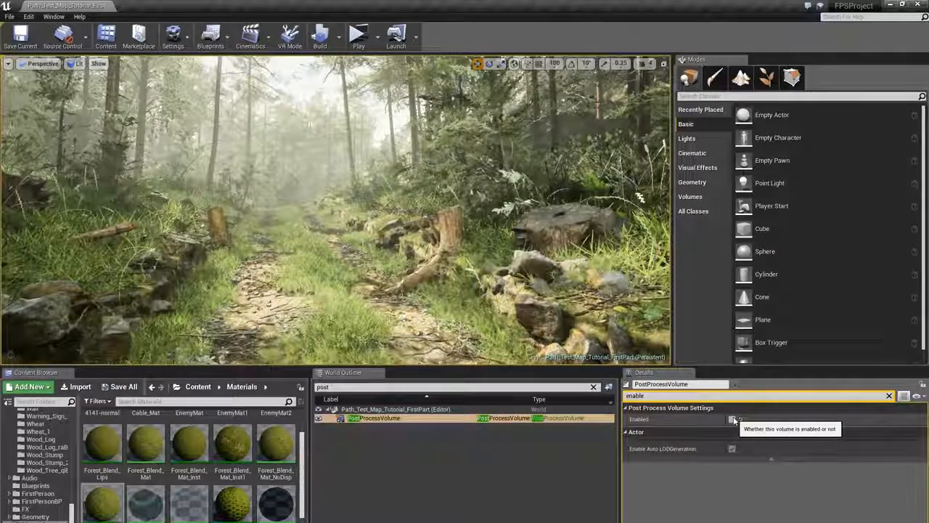
{"action": "left_click", "coordinate": [733, 420]}
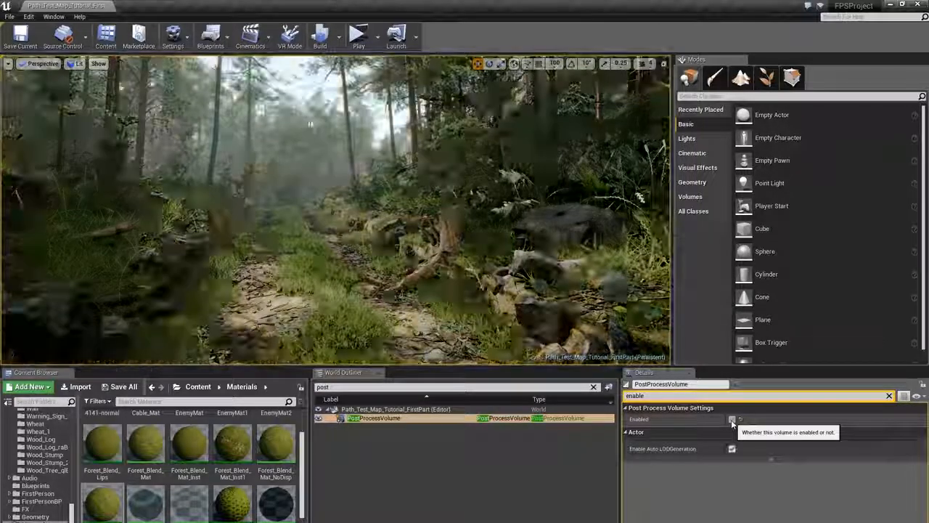
{"action": "left_click", "coordinate": [733, 419]}
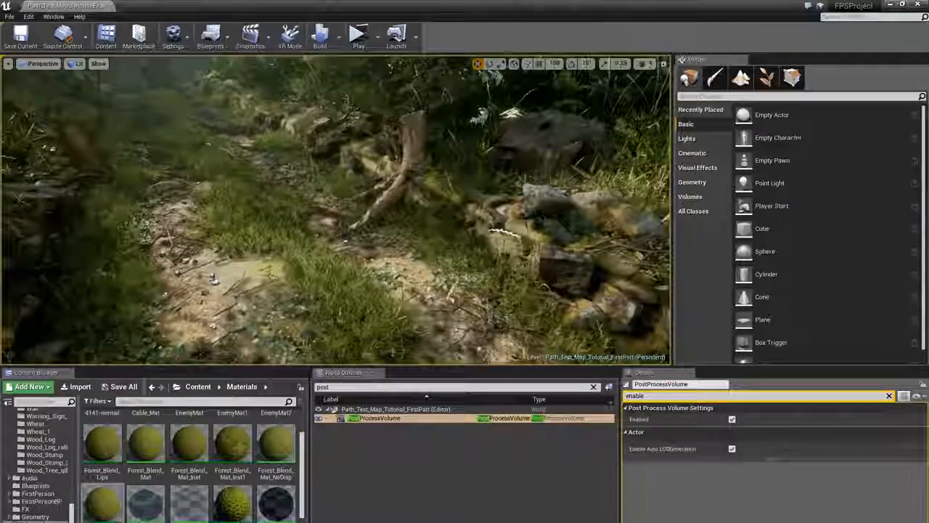
- Select foliage and rock objects in the viewport to inspect them, then deselect
{"action": "left_click", "coordinate": [412, 267]}
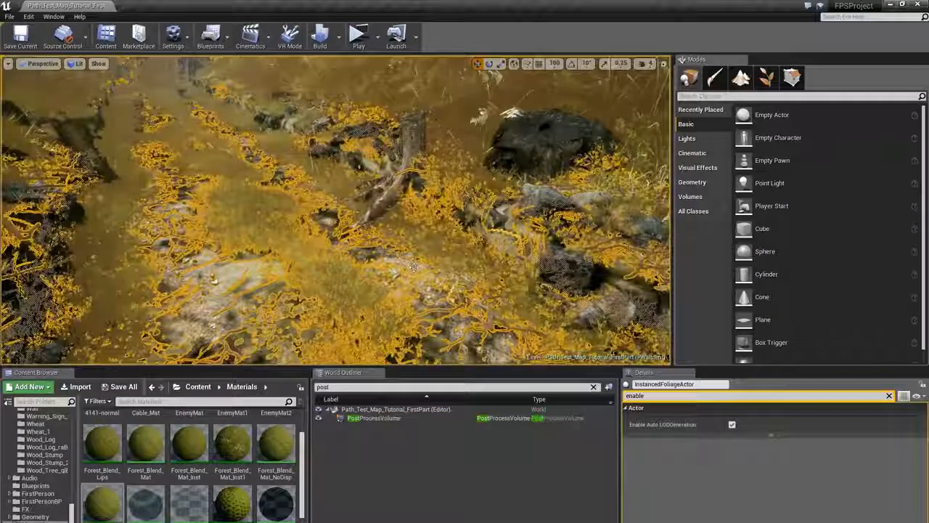
{"action": "left_click", "coordinate": [412, 269]}
{"action": "right_click_drag", "start_coordinate": [412, 269], "coordinate": [619, 267]}
{"action": "left_click", "coordinate": [589, 275]}
{"action": "key", "text": "Escape"}
{"action": "left_click", "coordinate": [457, 216]}
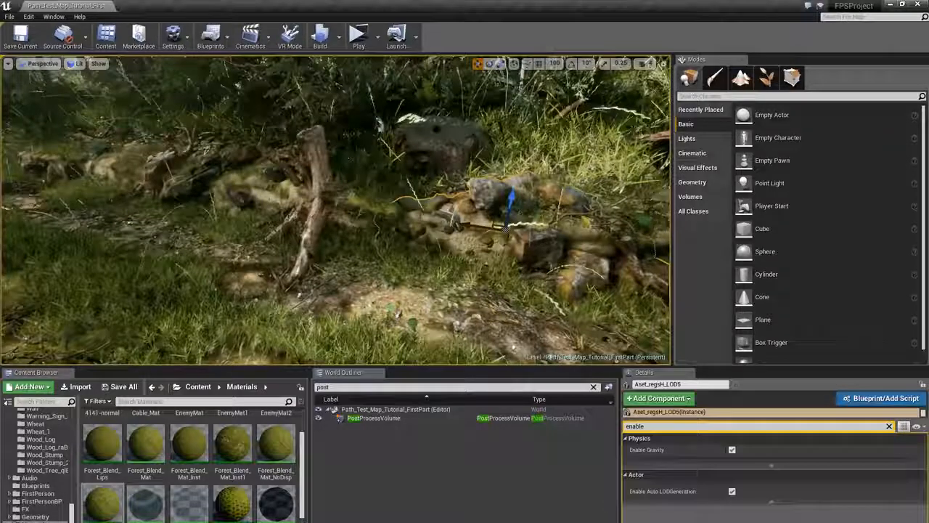
{"action": "left_click", "coordinate": [315, 192]}
{"action": "key", "text": "Escape"}
{"action": "right_click_drag", "start_coordinate": [315, 192], "coordinate": [301, 159]}
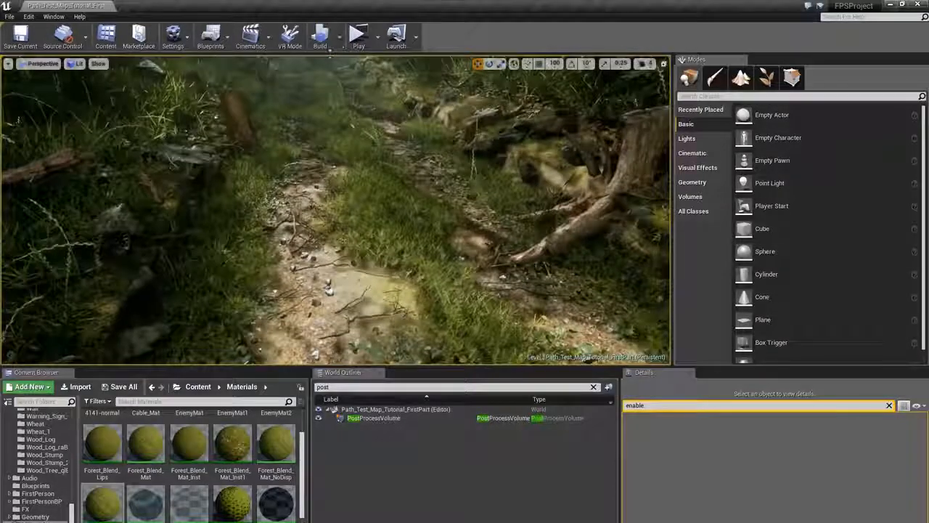
- Move the viewport camera along the path to view the scene from several angles
{"action": "right_click_drag", "start_coordinate": [329, 146], "coordinate": [356, 132]}
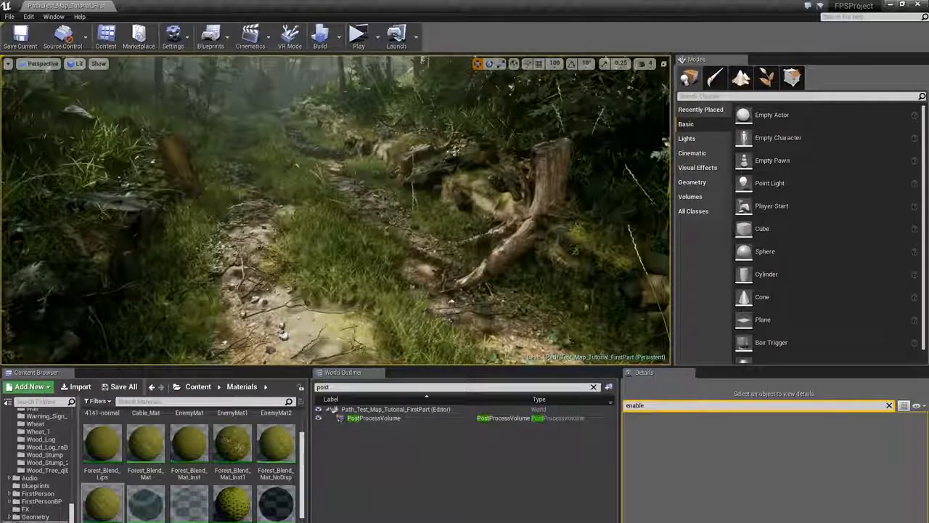
{"action": "right_click_drag", "start_coordinate": [356, 132], "coordinate": [401, 85]}
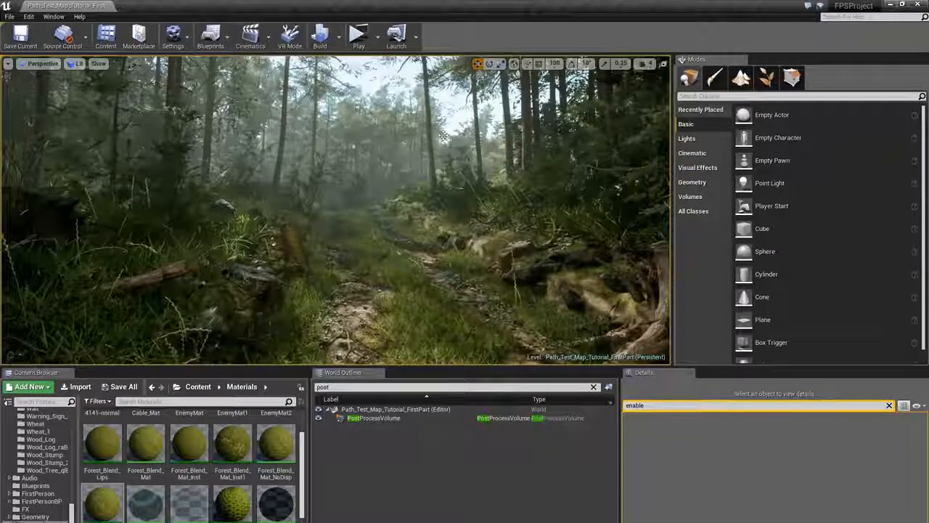
{"action": "right_click_drag", "start_coordinate": [382, 152], "coordinate": [319, 200]}
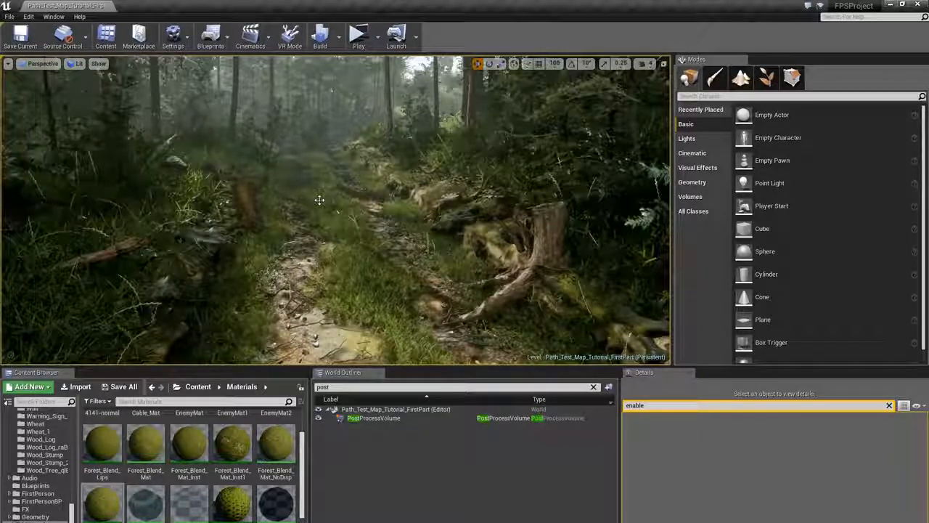
{"action": "right_click_drag", "start_coordinate": [320, 200], "coordinate": [413, 208]}
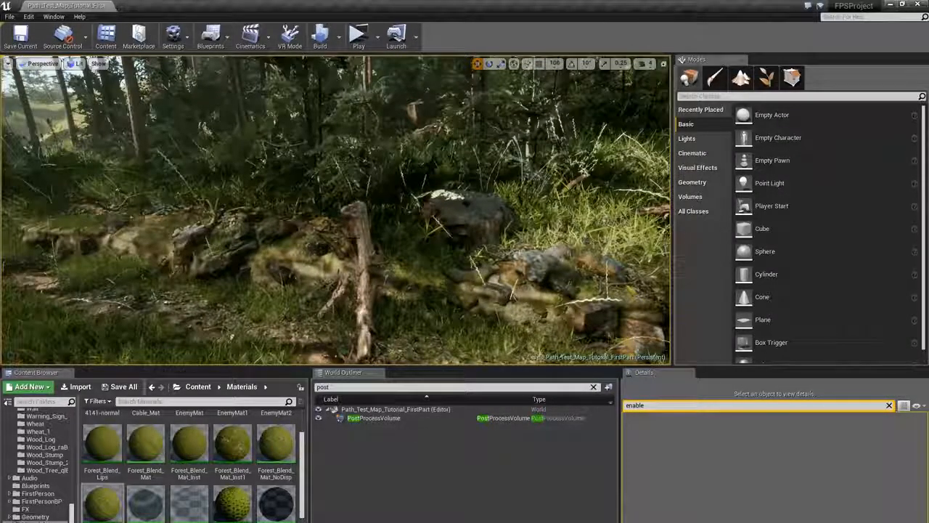
{"action": "right_click_drag", "start_coordinate": [413, 209], "coordinate": [349, 191]}
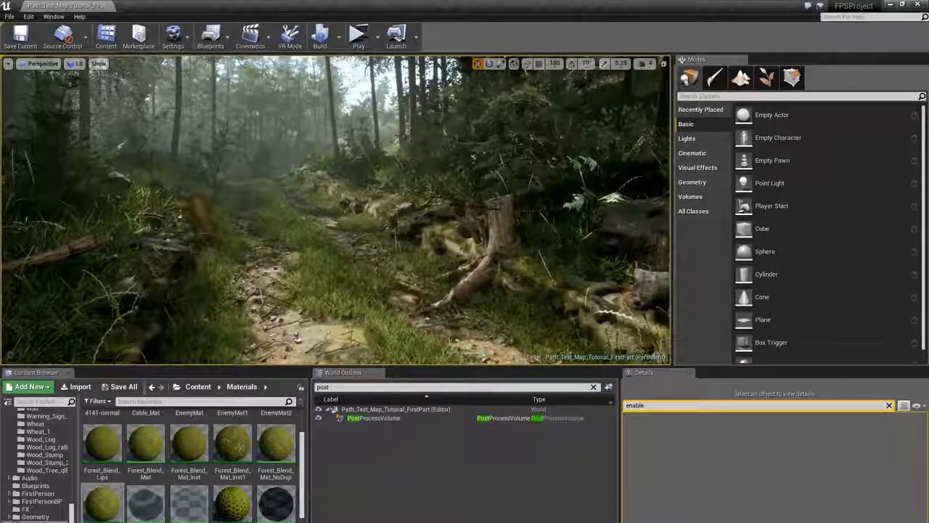
{"action": "left_click", "coordinate": [498, 232]}
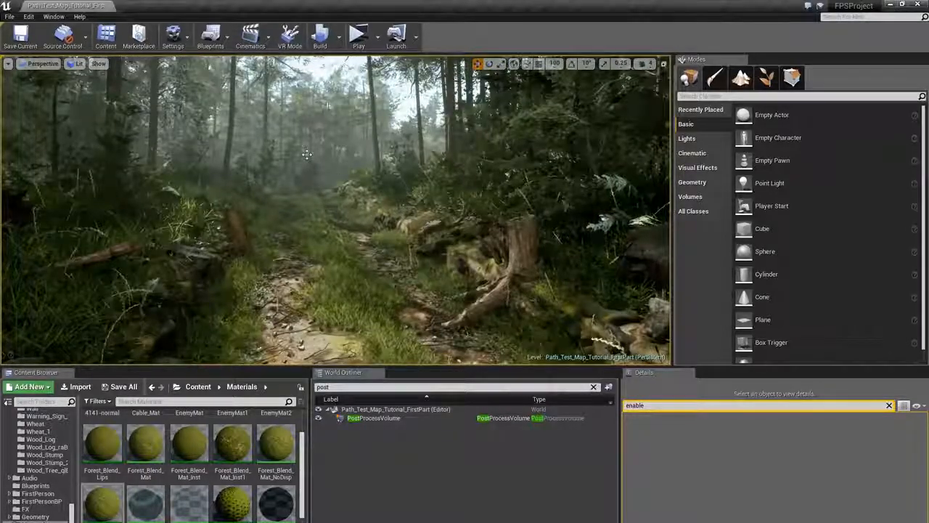
{"action": "right_click_drag", "start_coordinate": [307, 154], "coordinate": [498, 218]}
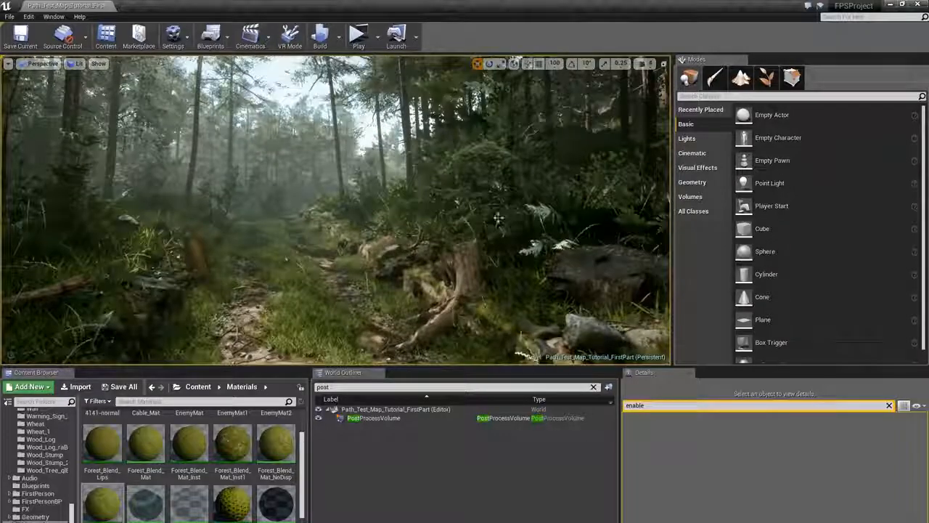